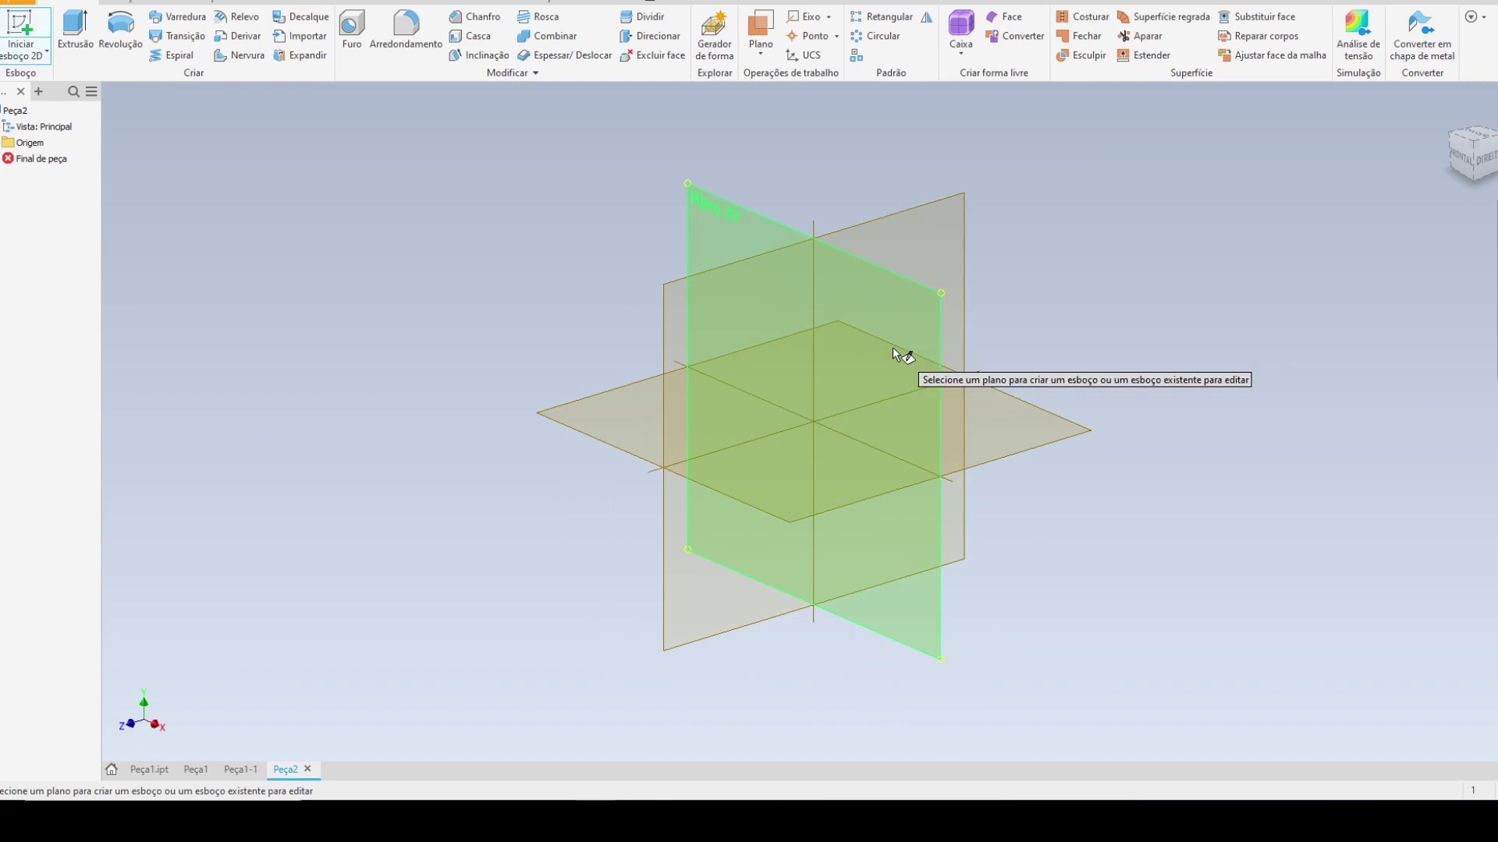
- Start a sketch on the XY plane and draw a rectangle from the origin, about 20.3 mm wide and 23.6 mm high
click(897, 351)
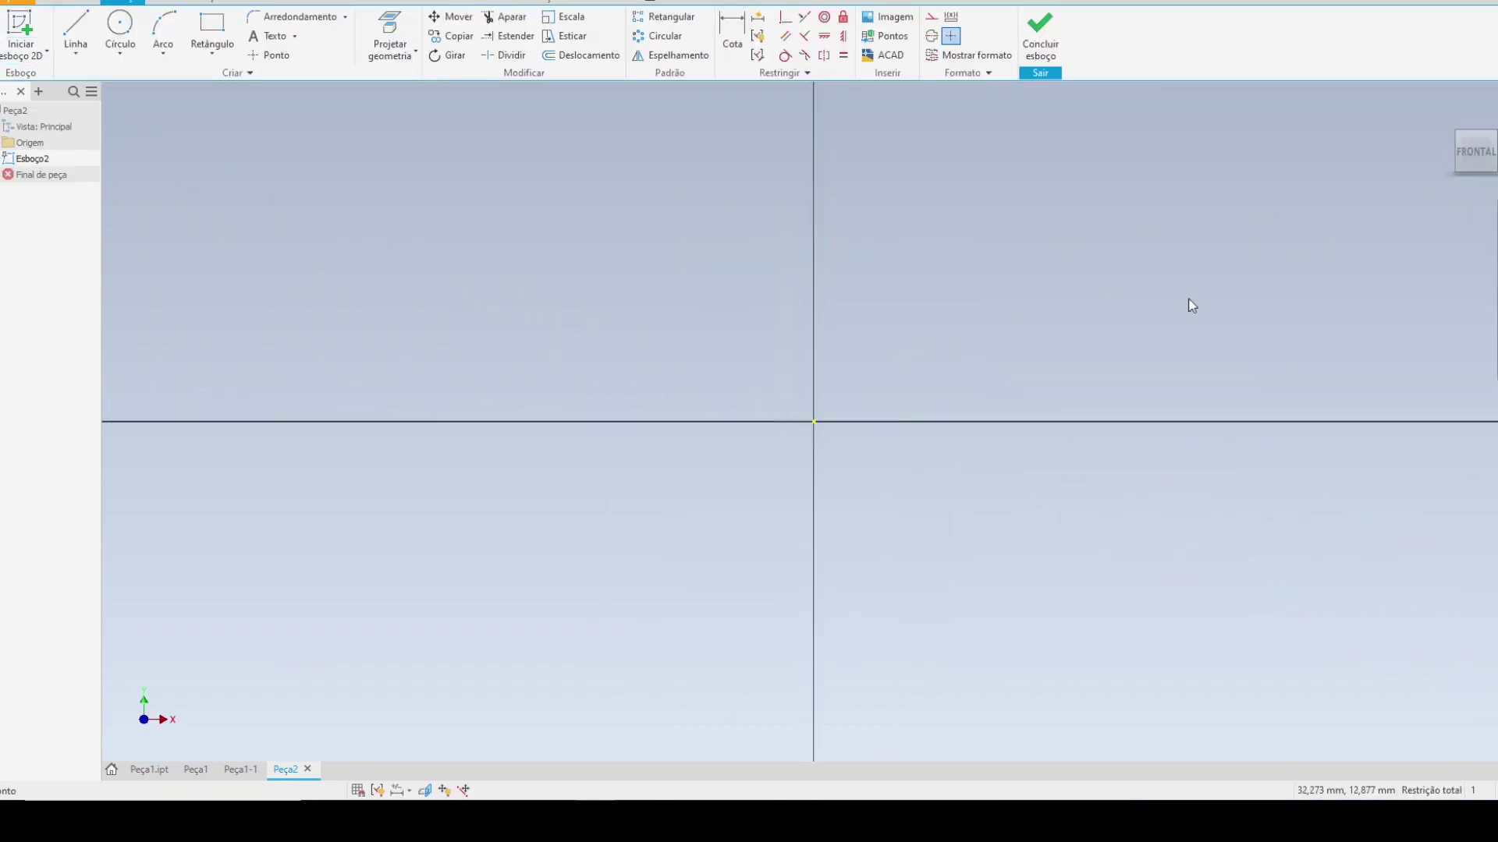
scroll(1053, 320, down, 2)
click(211, 31)
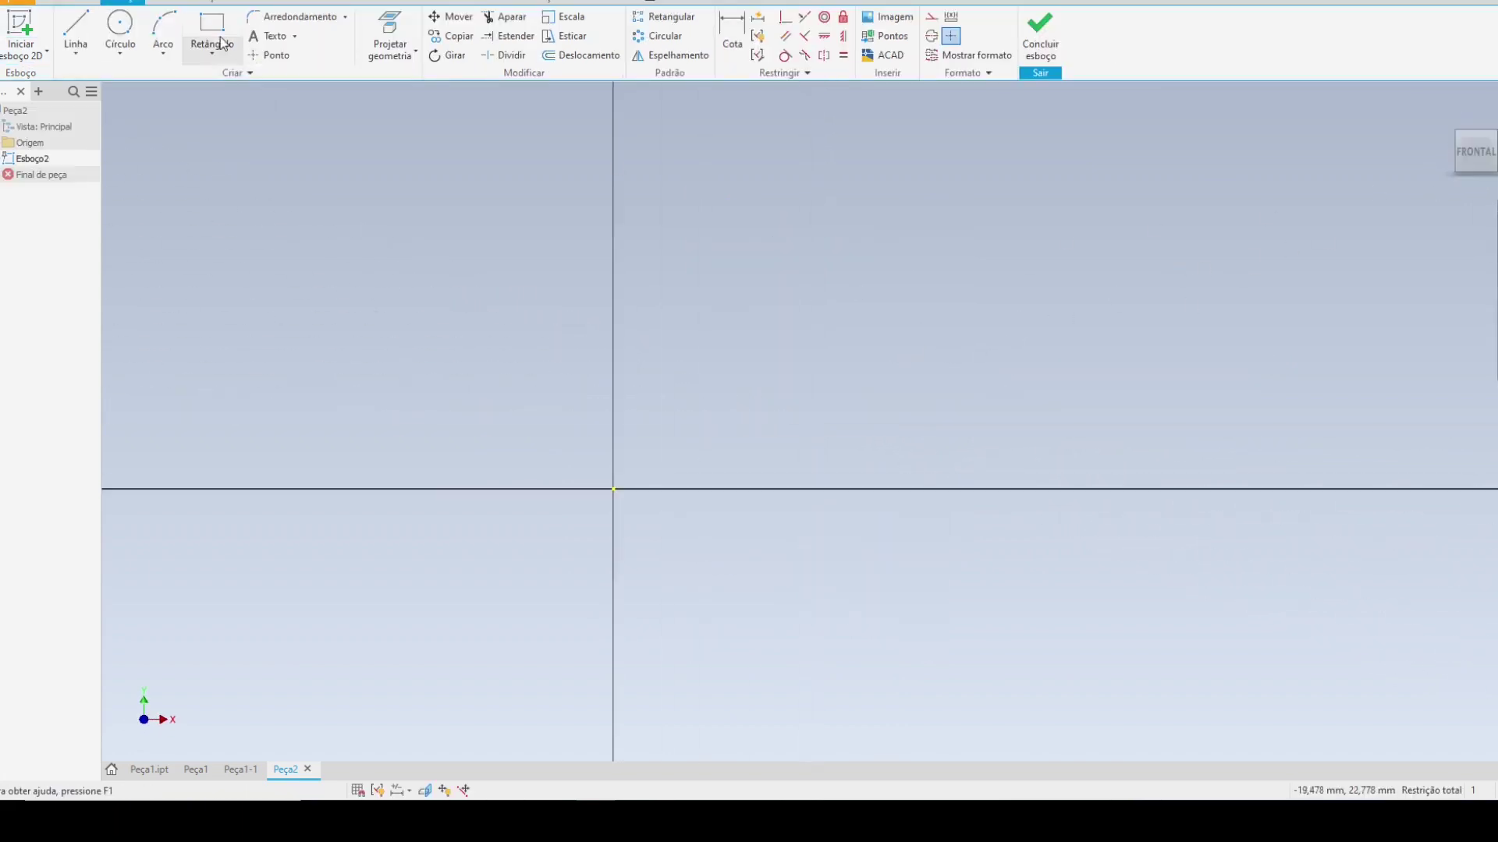
click(613, 489)
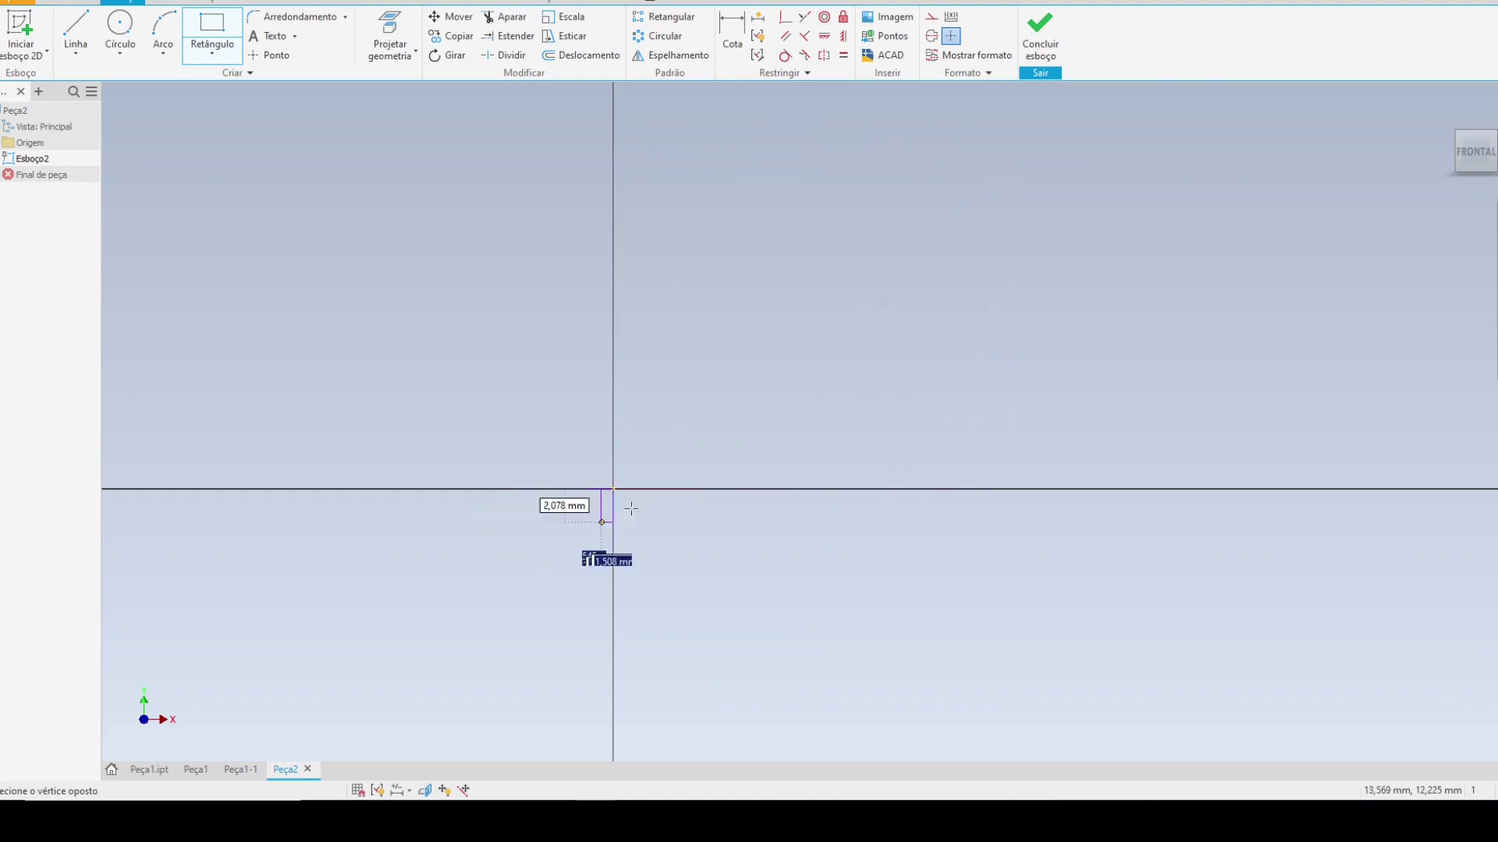
mouse_move(896, 254)
middle_down()
mouse_move(763, 361)
mouse_move(859, 252)
middle_up()
click(901, 211)
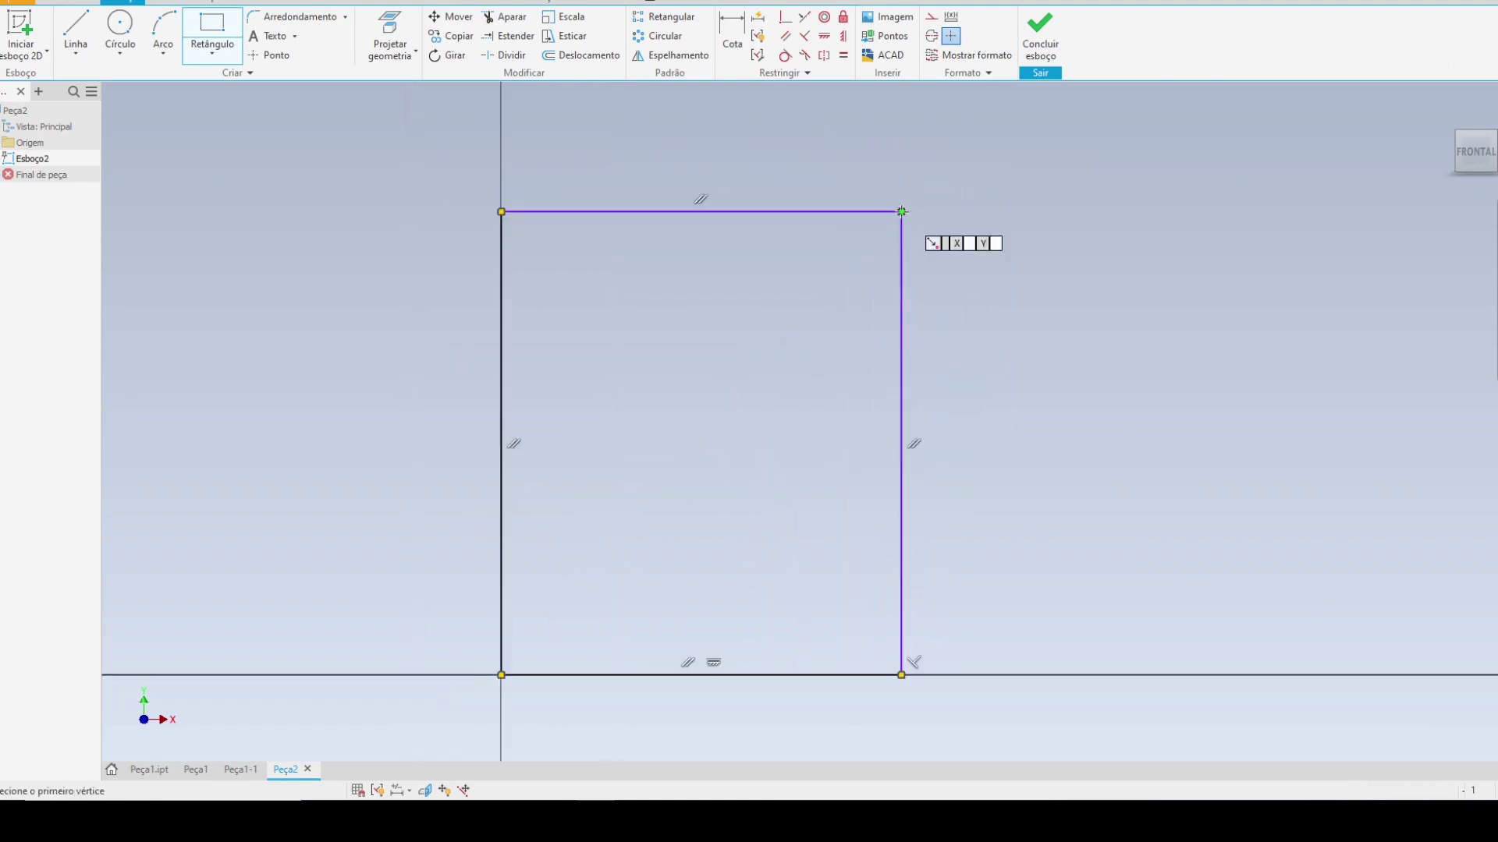
key(Escape)
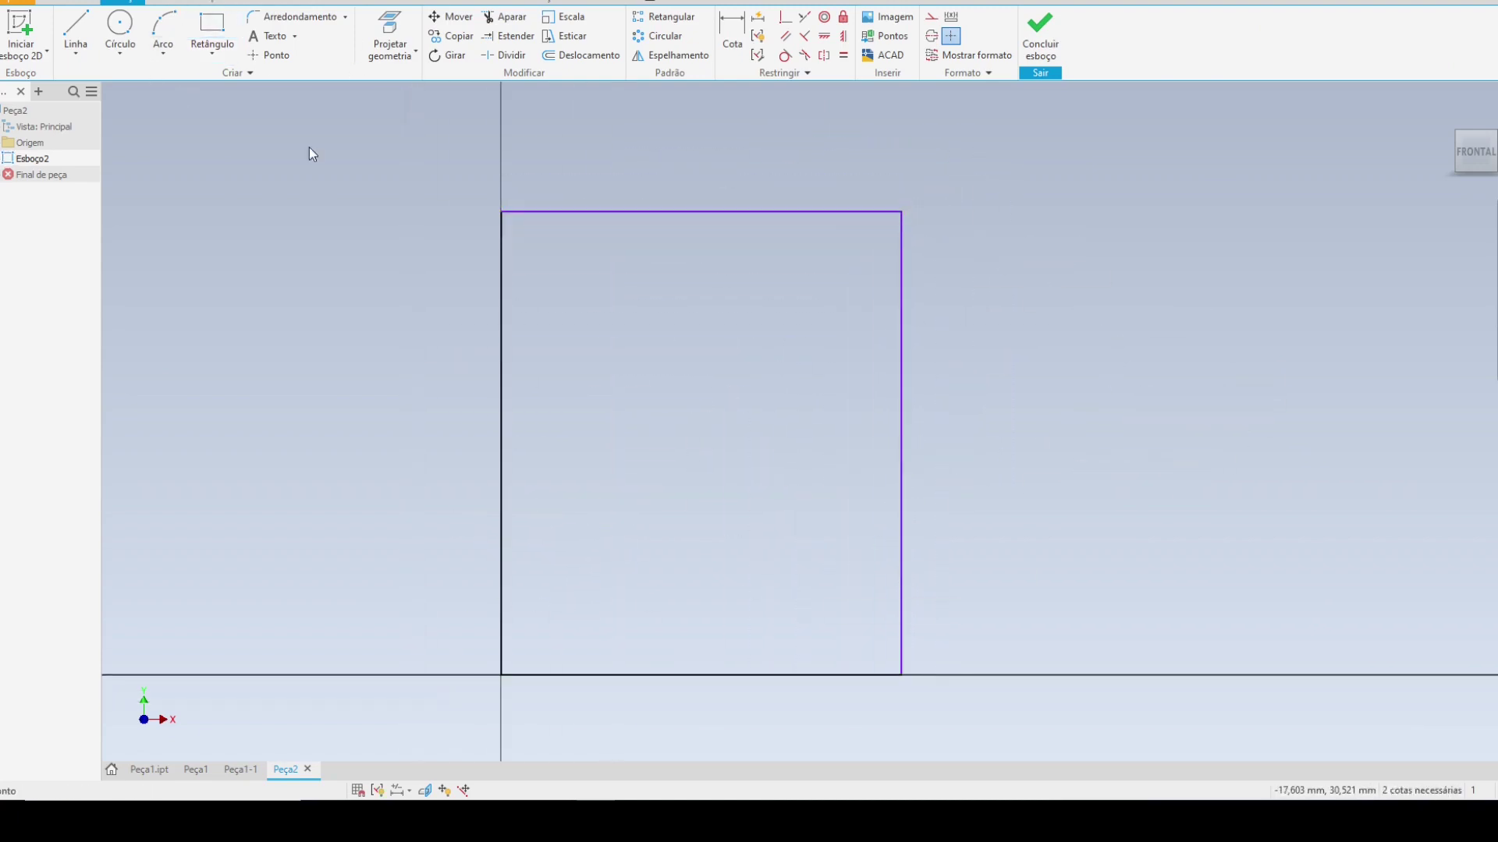
- Dimension the rectangle's height and width at their drawn values, and finish the sketch
click(732, 33)
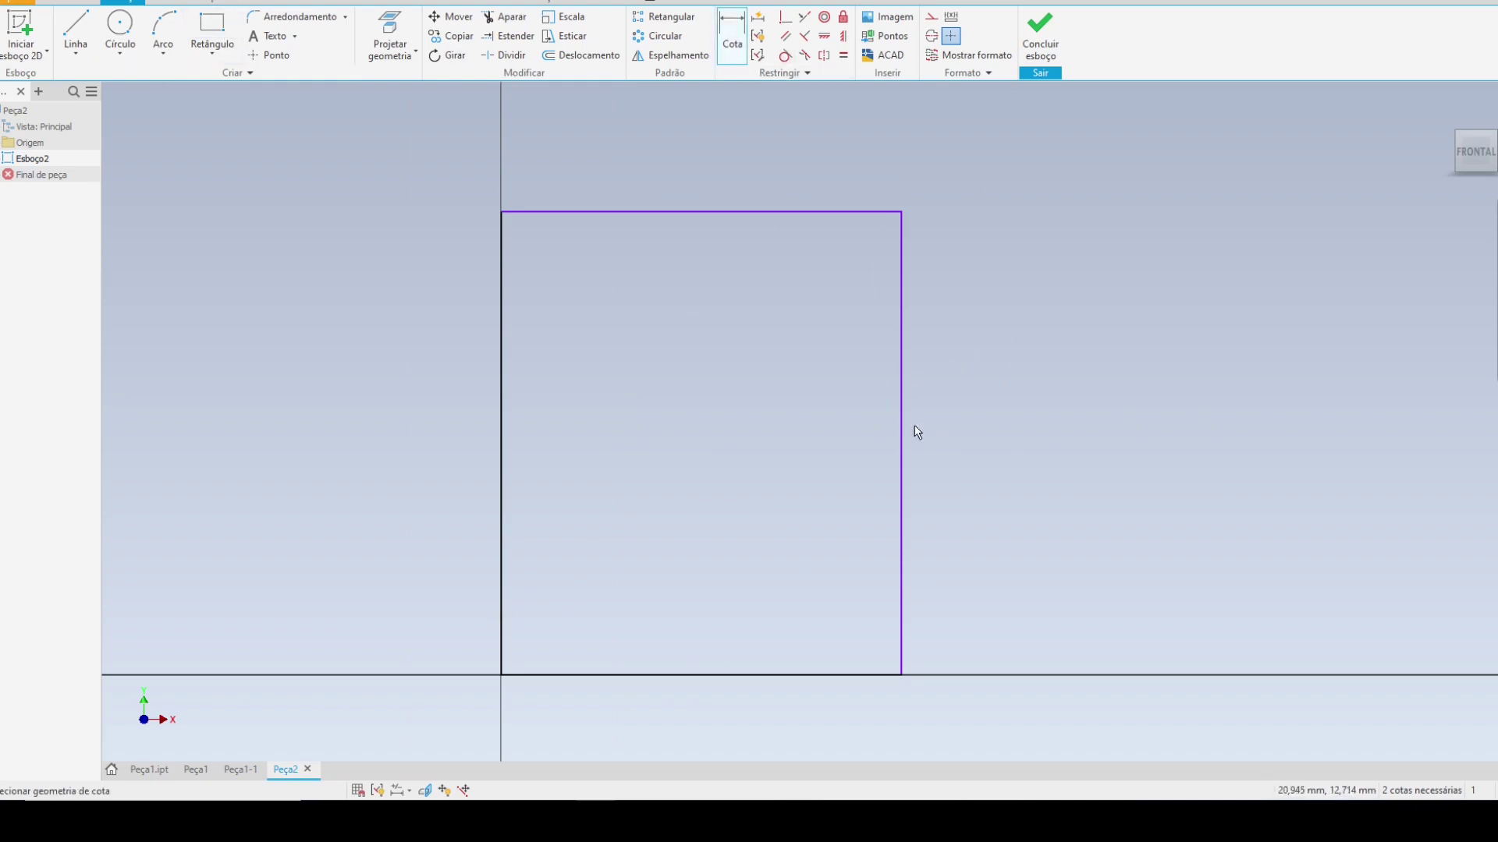
click(916, 432)
click(1075, 443)
click(1130, 486)
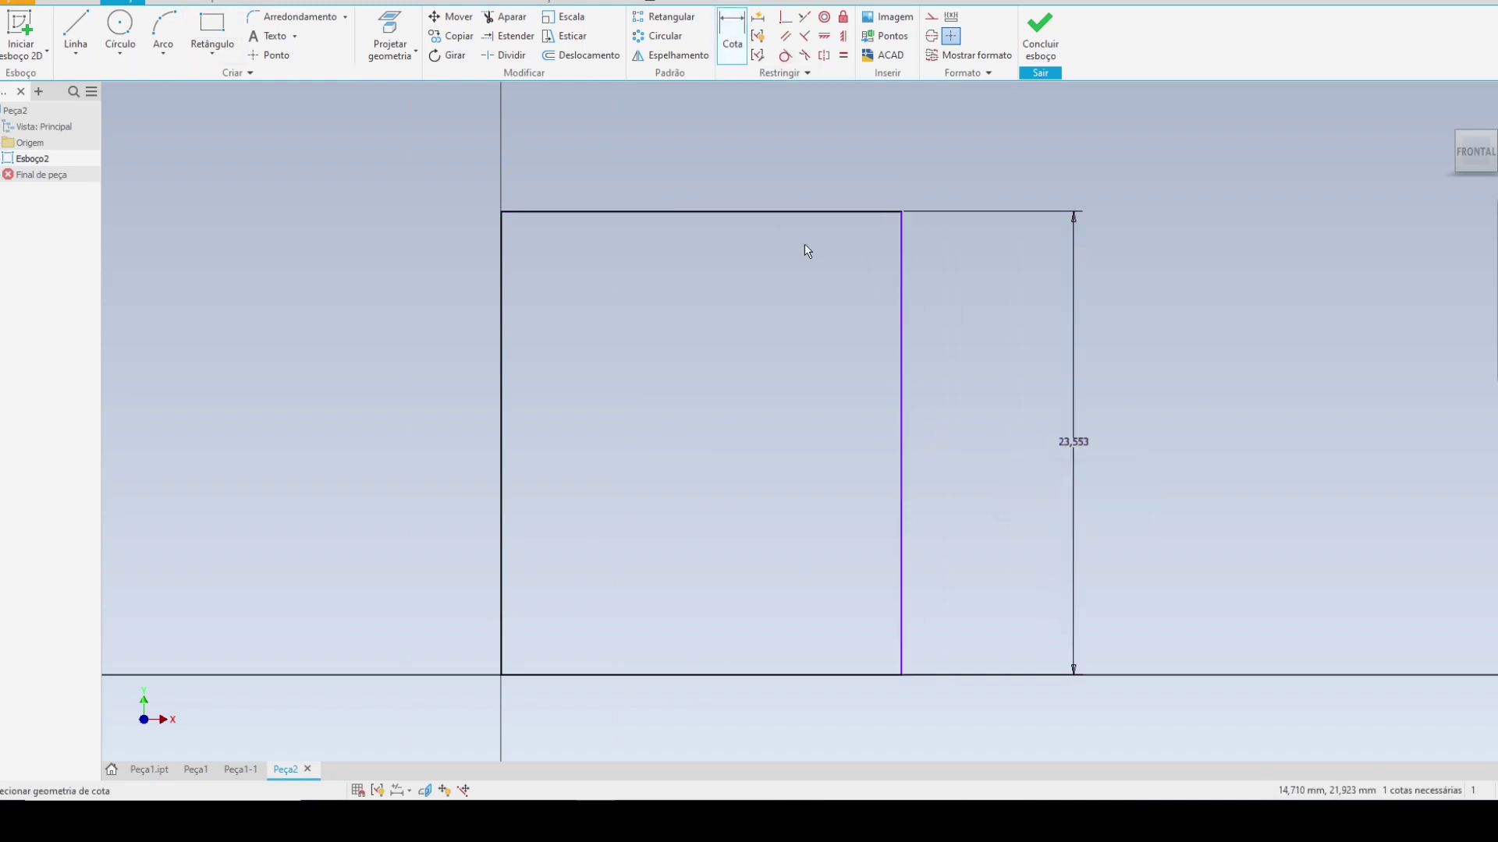
click(727, 210)
click(721, 148)
middle_drag(989, 297, 1077, 437)
key(Return)
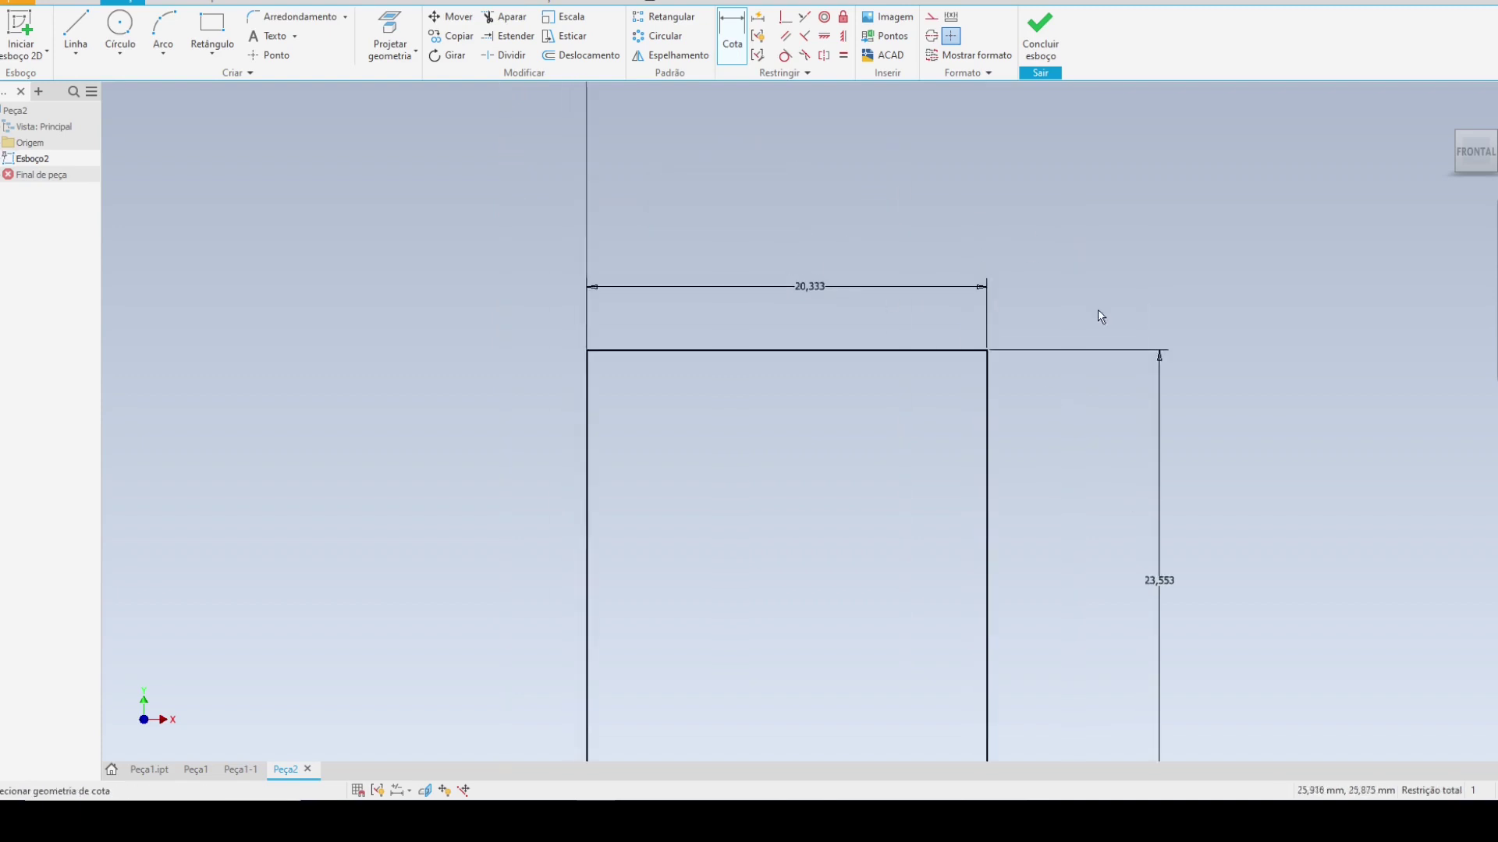
scroll(1100, 315, down, 3)
shift+middle_drag(796, 347, 835, 301)
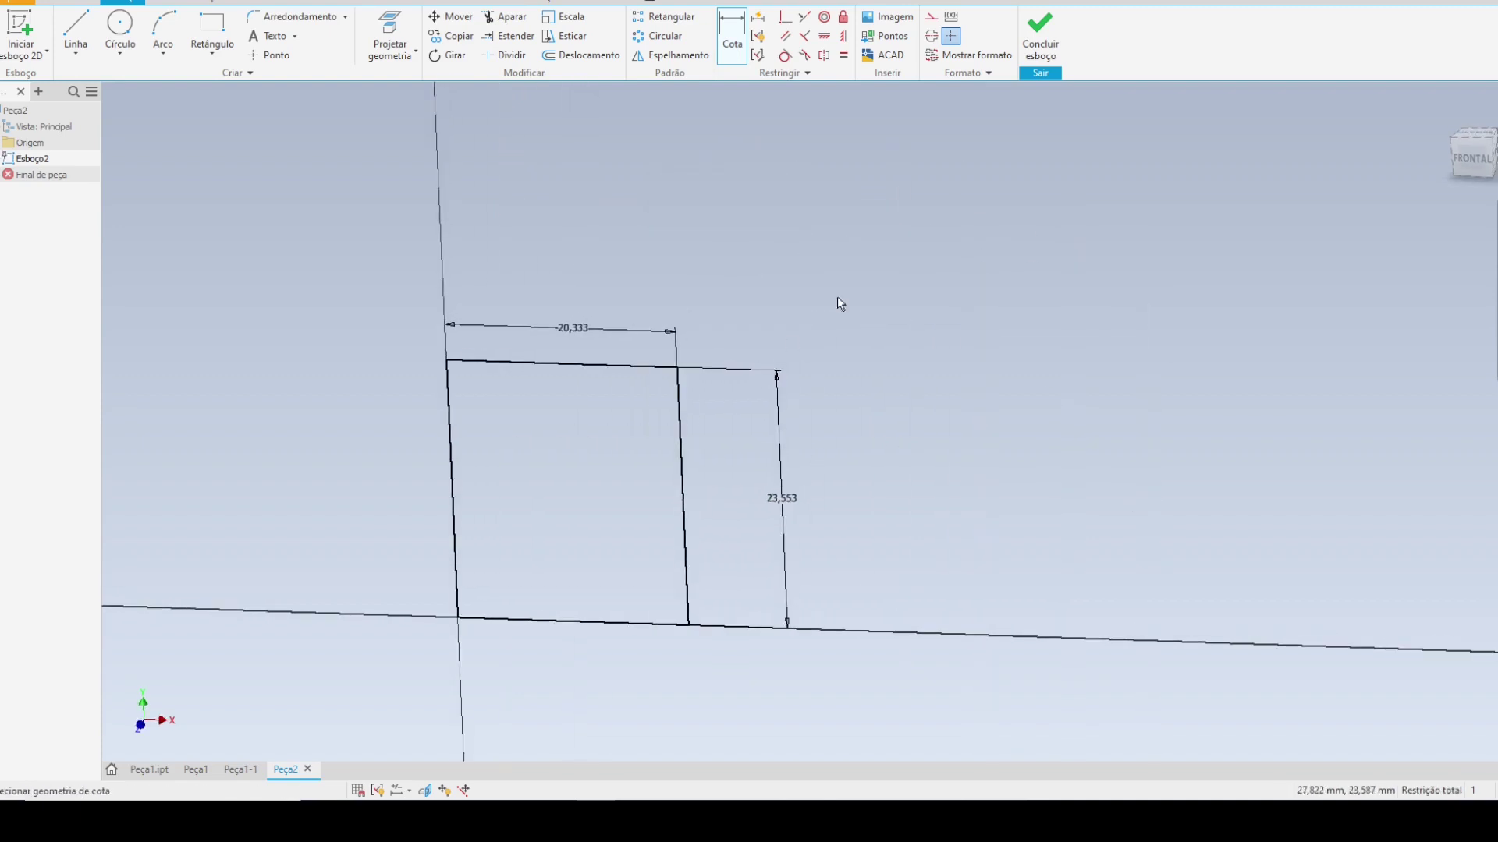
click(1045, 53)
- Try extruding the rectangle, stretching the preview to 26.5 mm and on to 29.25 mm
mouse_move(892, 274)
shift+middle_down()
mouse_move(792, 316)
mouse_move(992, 218)
shift+middle_up()
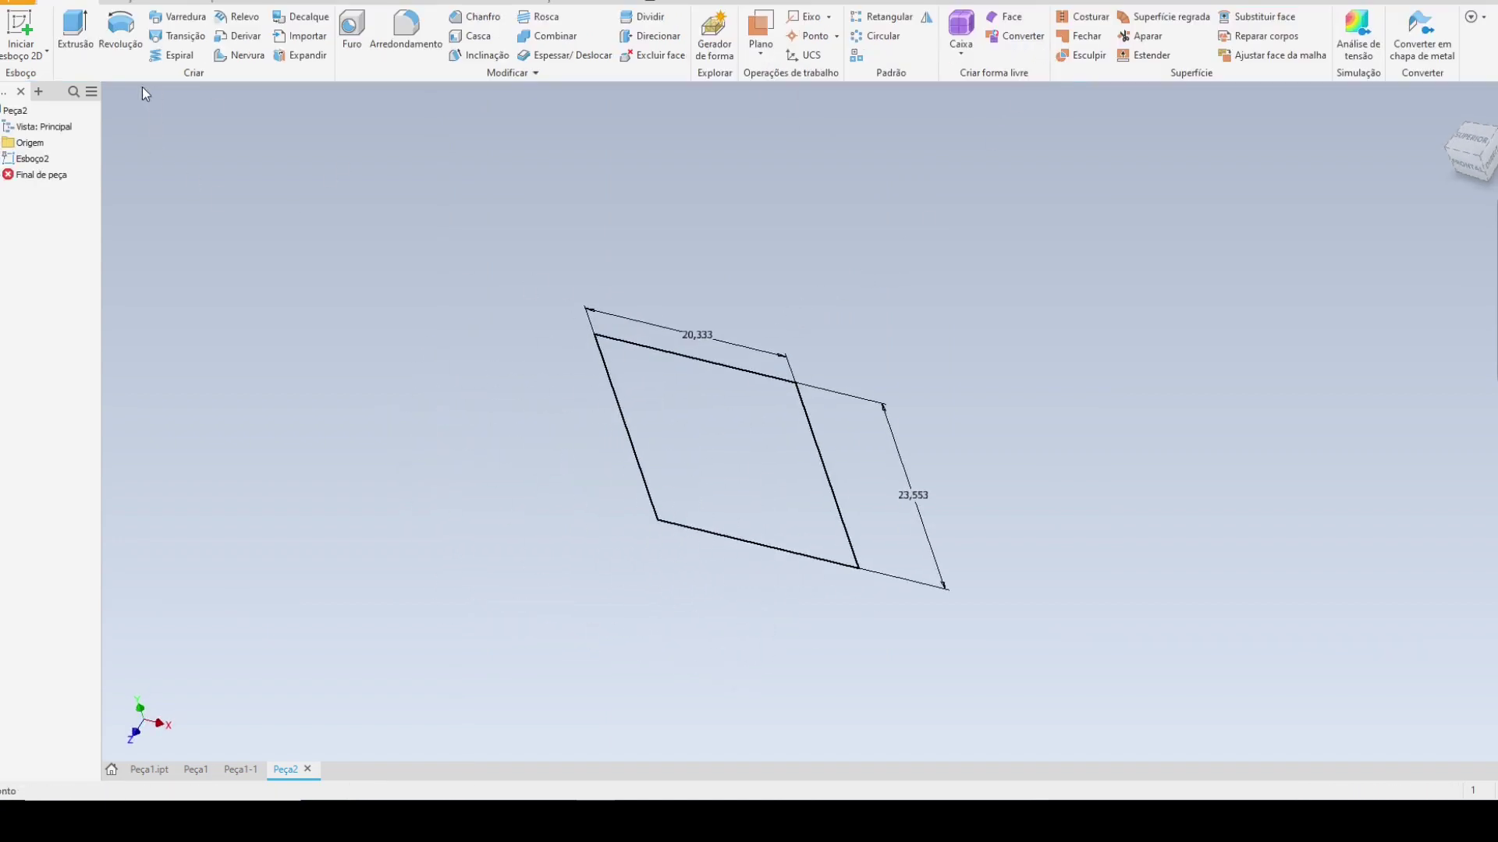
click(75, 35)
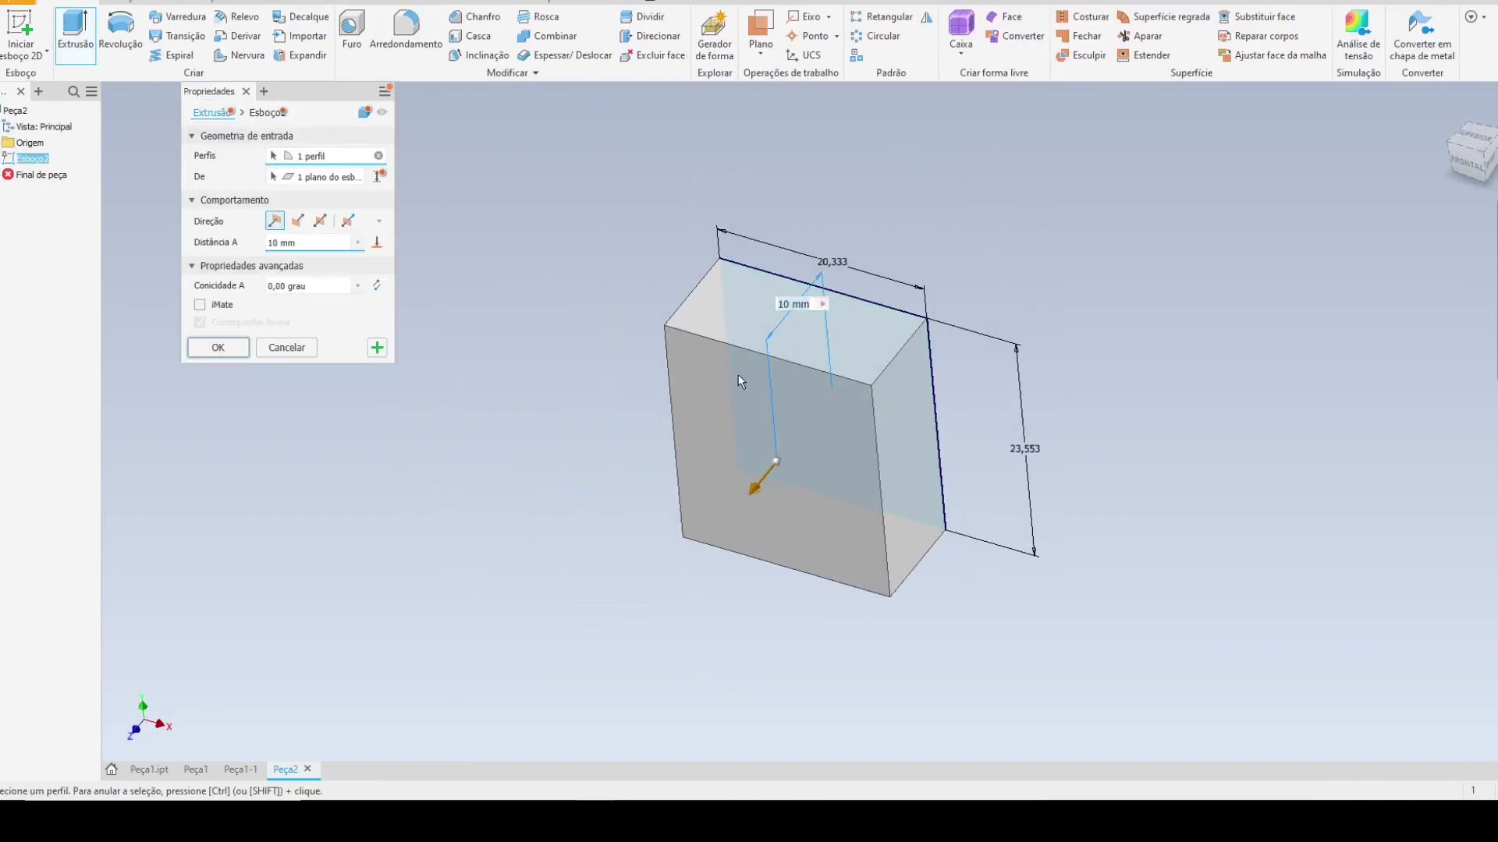
shift+middle_drag(802, 471, 679, 509)
drag(673, 529, 480, 694)
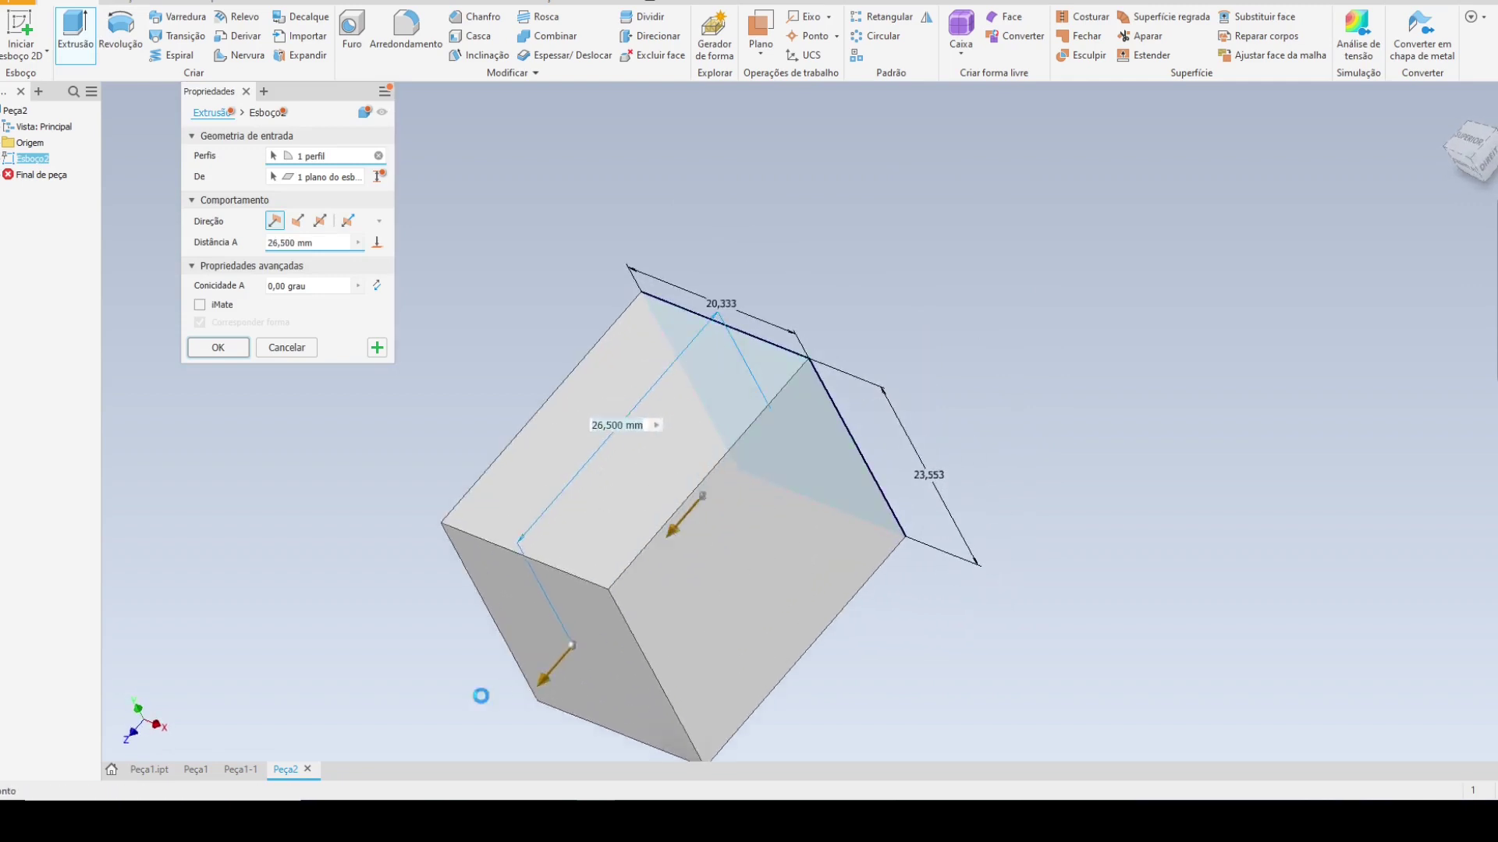
shift+middle_drag(480, 695, 1202, 260)
drag(1201, 261, 1061, 290)
shift+middle_drag(1197, 211, 827, 254)
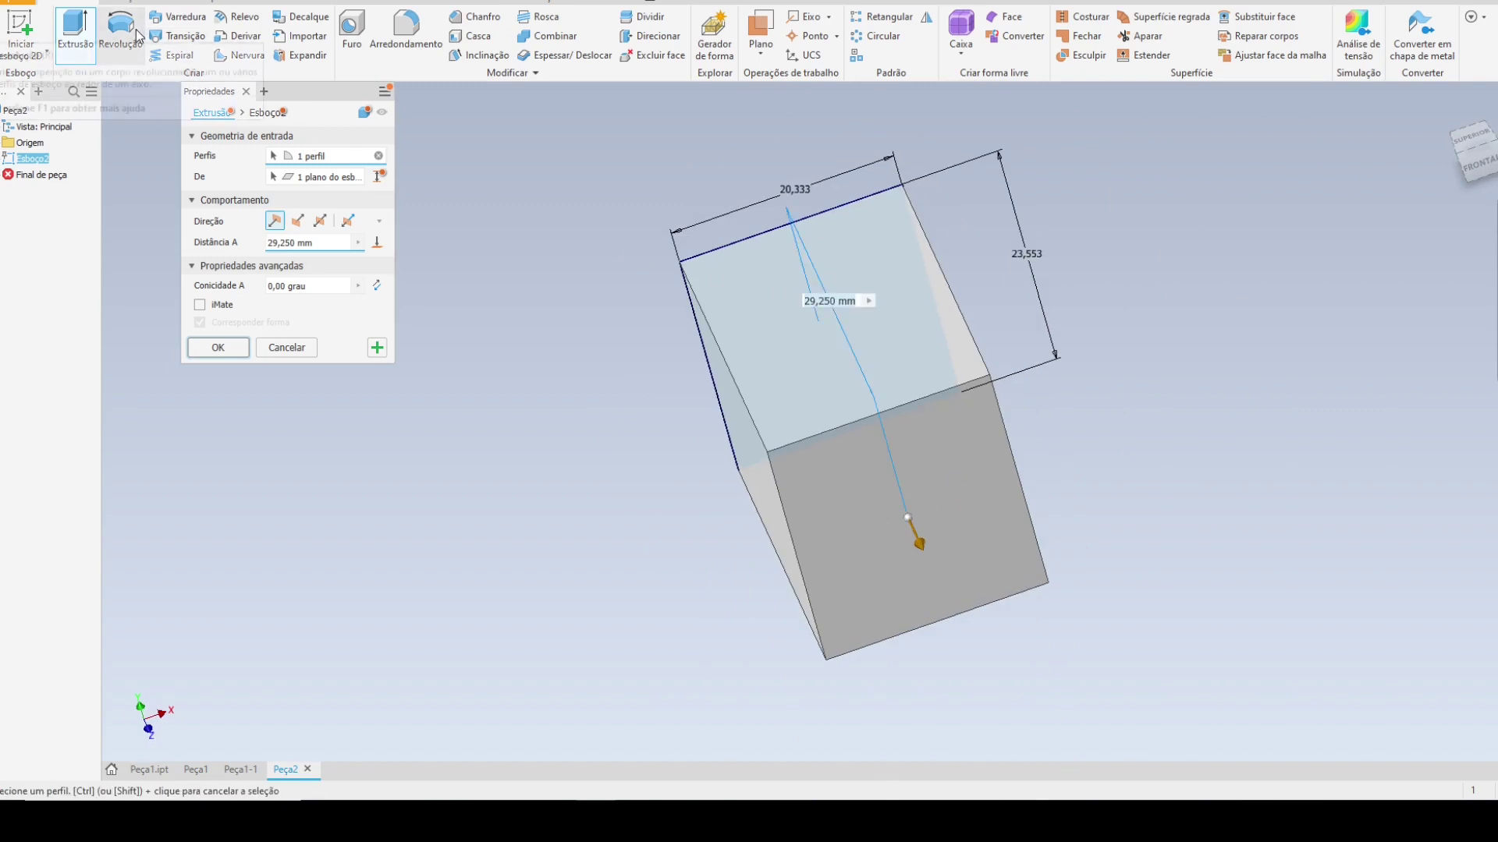
shift+middle_drag(746, 262, 900, 263)
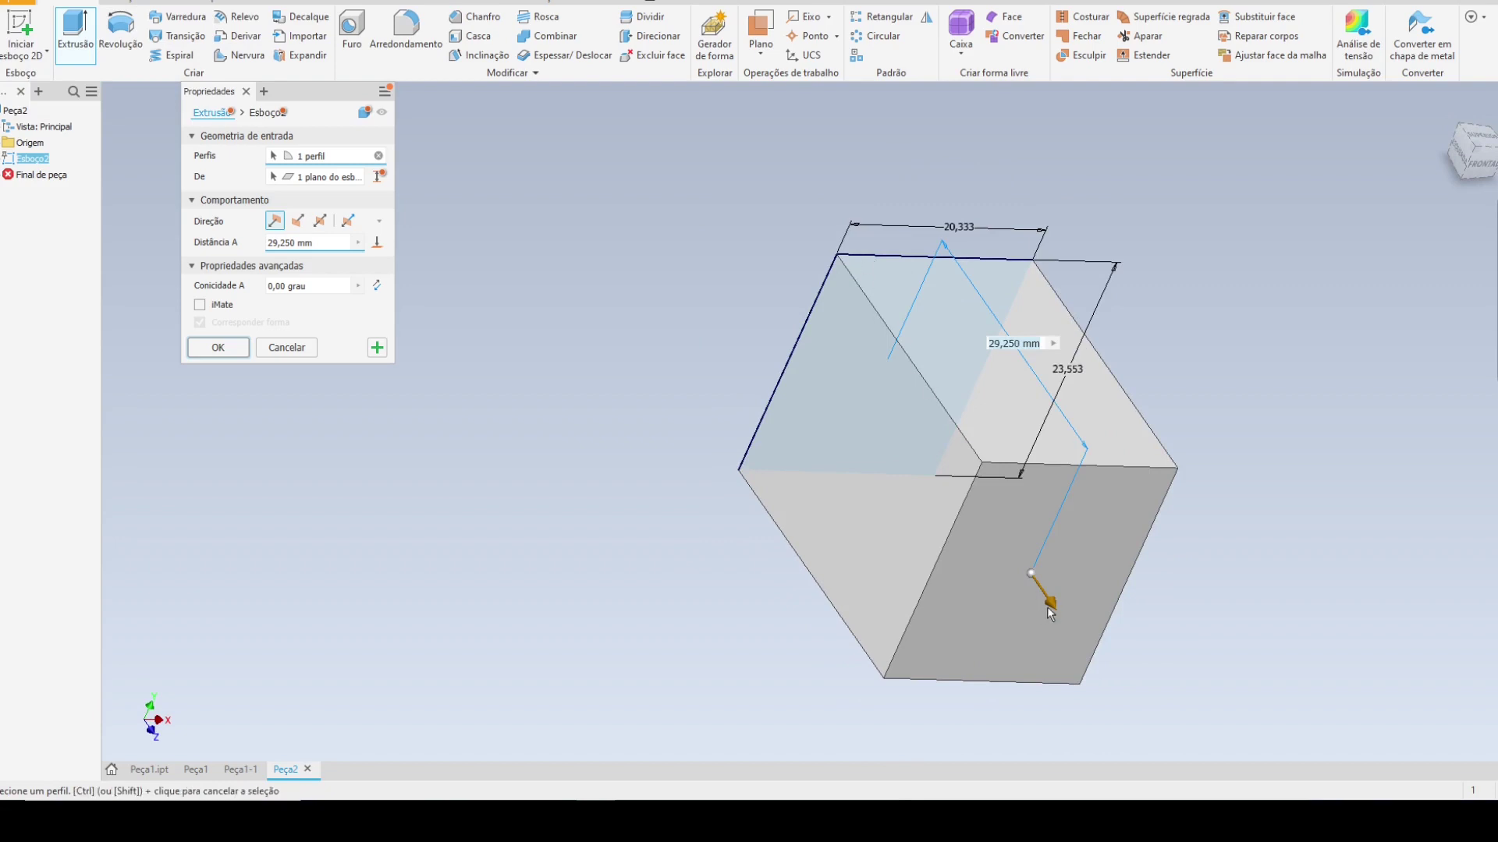
shift+middle_drag(961, 270, 929, 291)
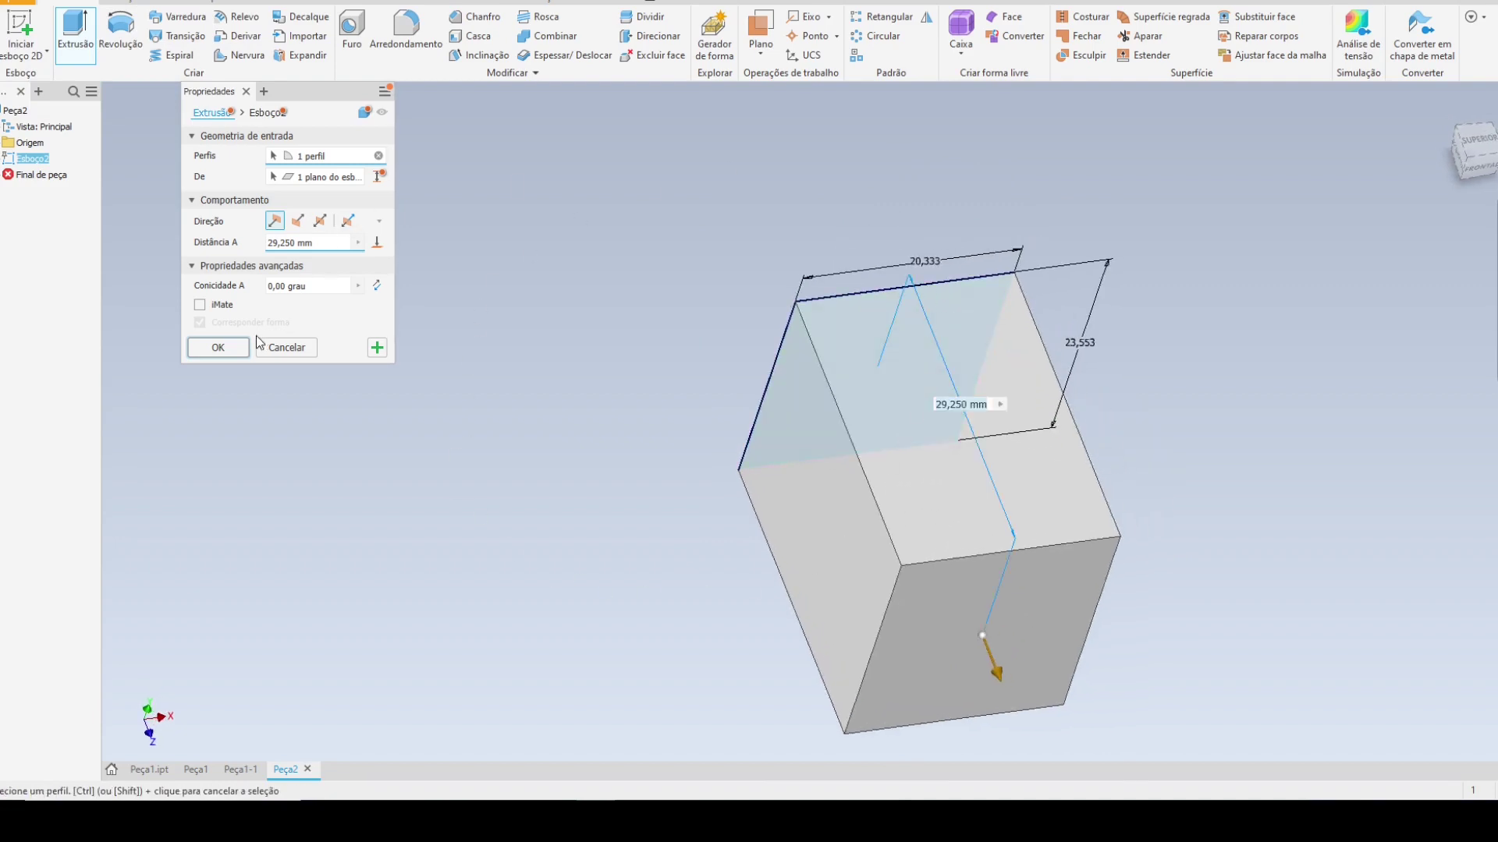
- Try revolving the rectangle 15 degrees about its vertical edge through the origin
click(121, 31)
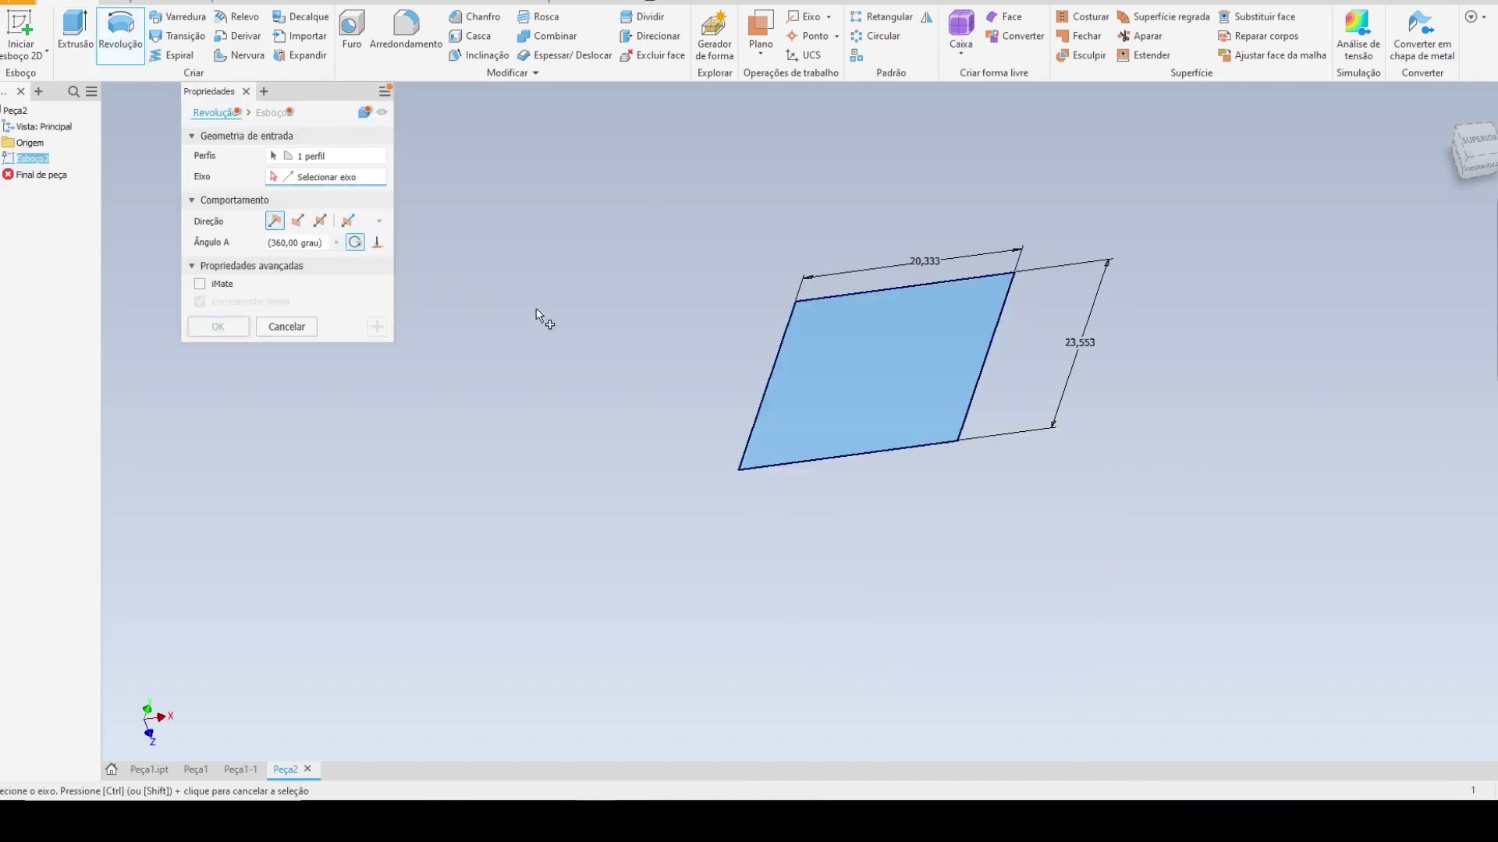
mouse_move(536, 316)
shift+middle_down()
mouse_move(461, 264)
mouse_move(455, 200)
mouse_move(484, 305)
mouse_move(504, 201)
mouse_move(512, 302)
mouse_move(515, 241)
shift+middle_up()
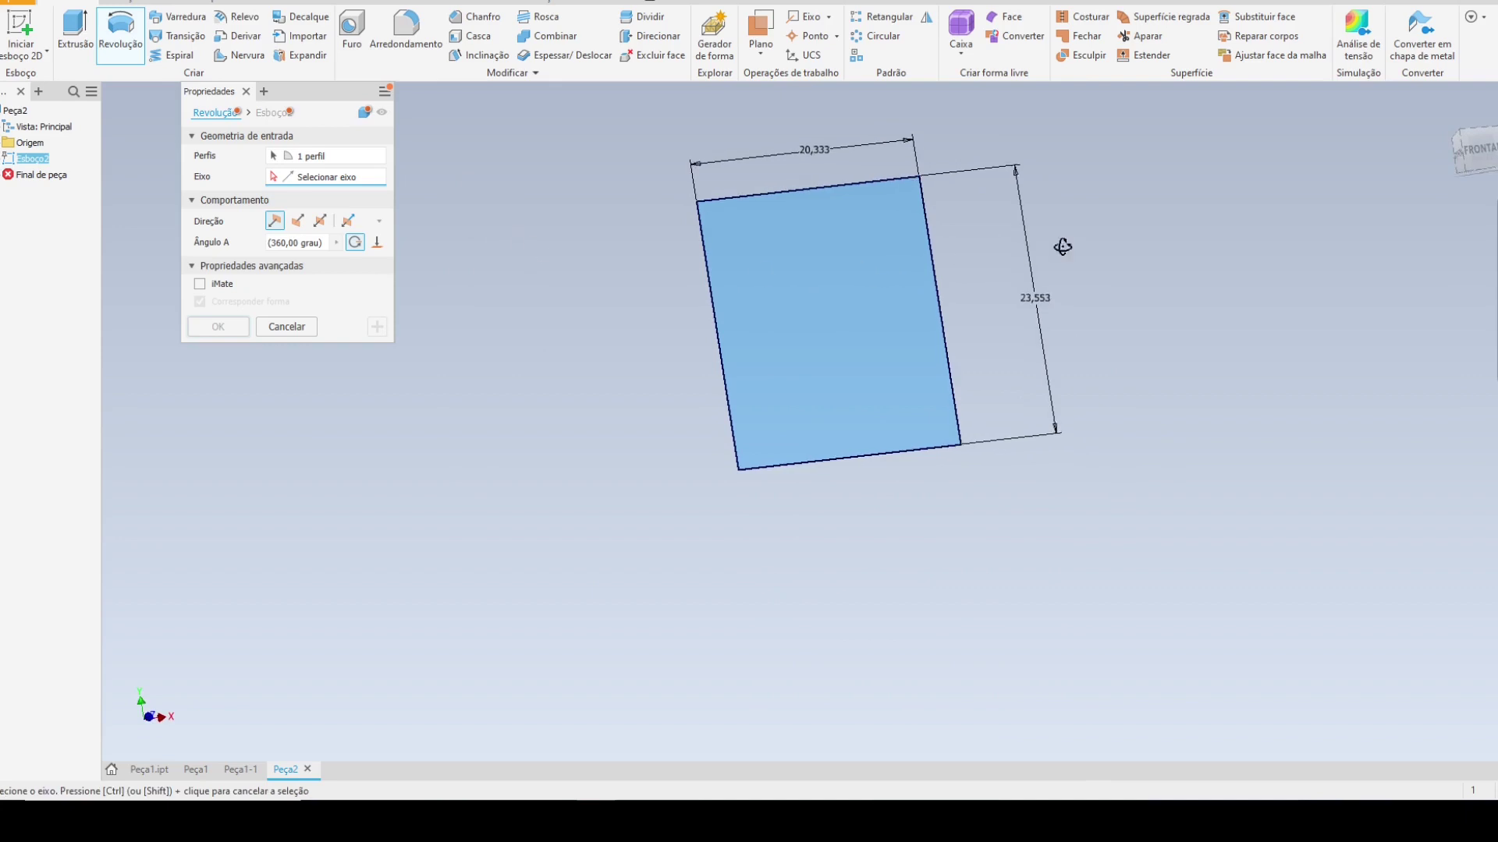
mouse_move(1063, 247)
shift+middle_down()
mouse_move(1066, 364)
mouse_move(1049, 238)
shift+middle_up()
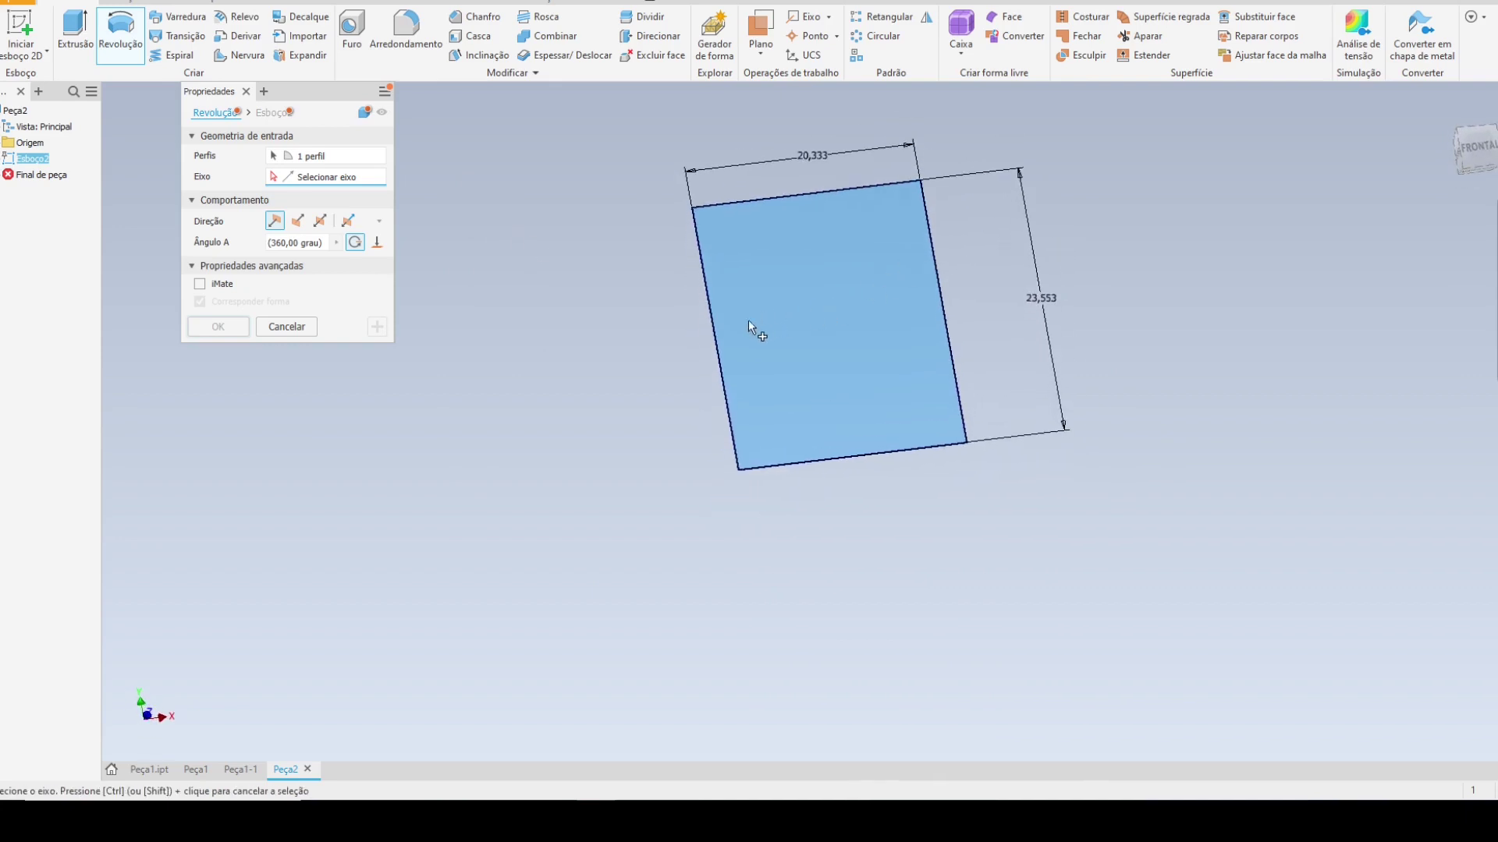
click(273, 243)
click(711, 317)
shift+middle_drag(857, 281, 946, 284)
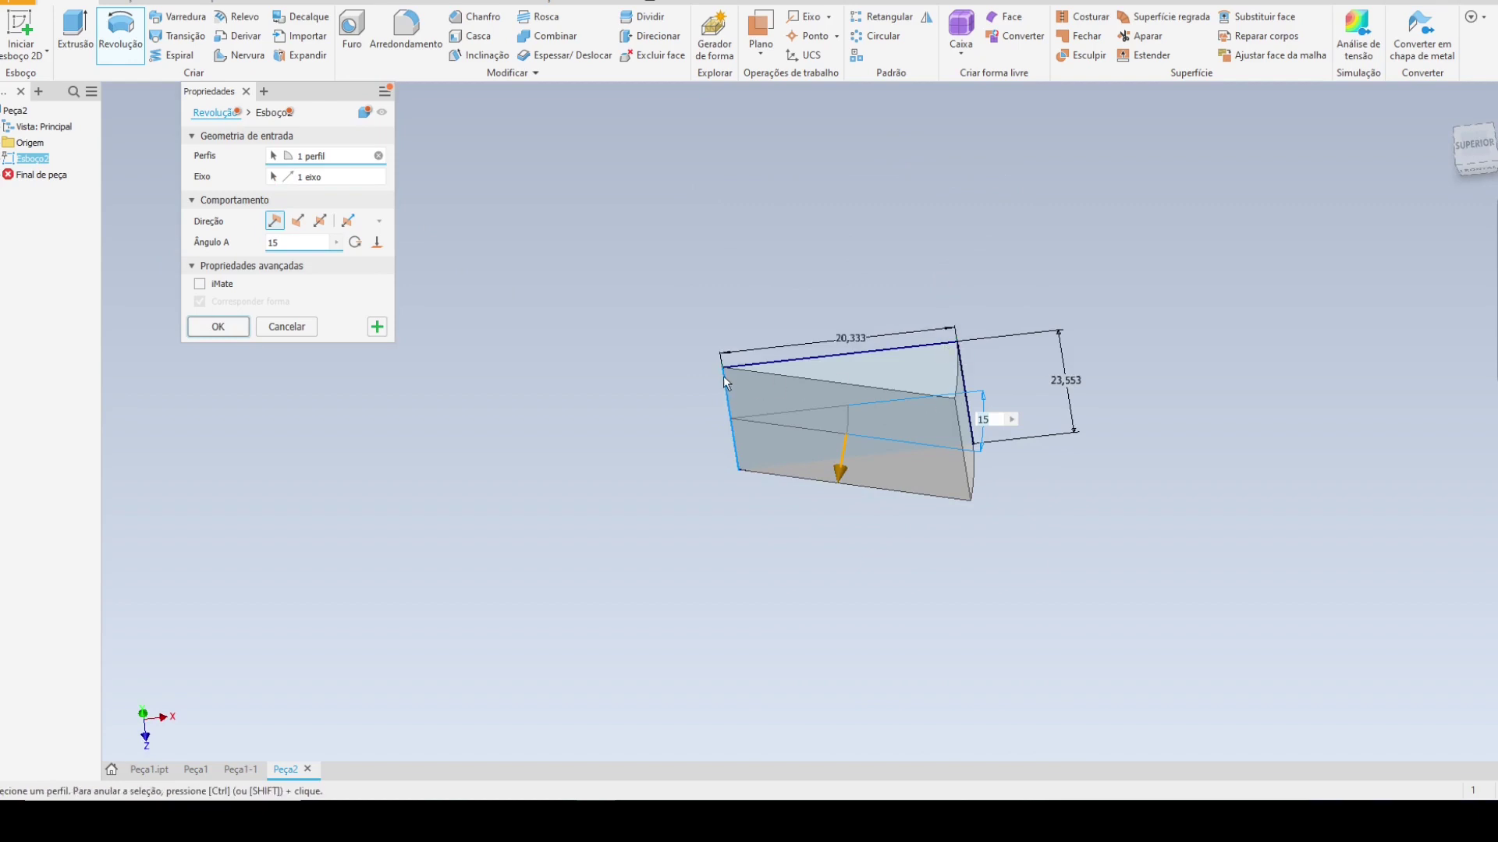
shift+middle_drag(729, 371, 847, 329)
shift+middle_drag(946, 311, 632, 278)
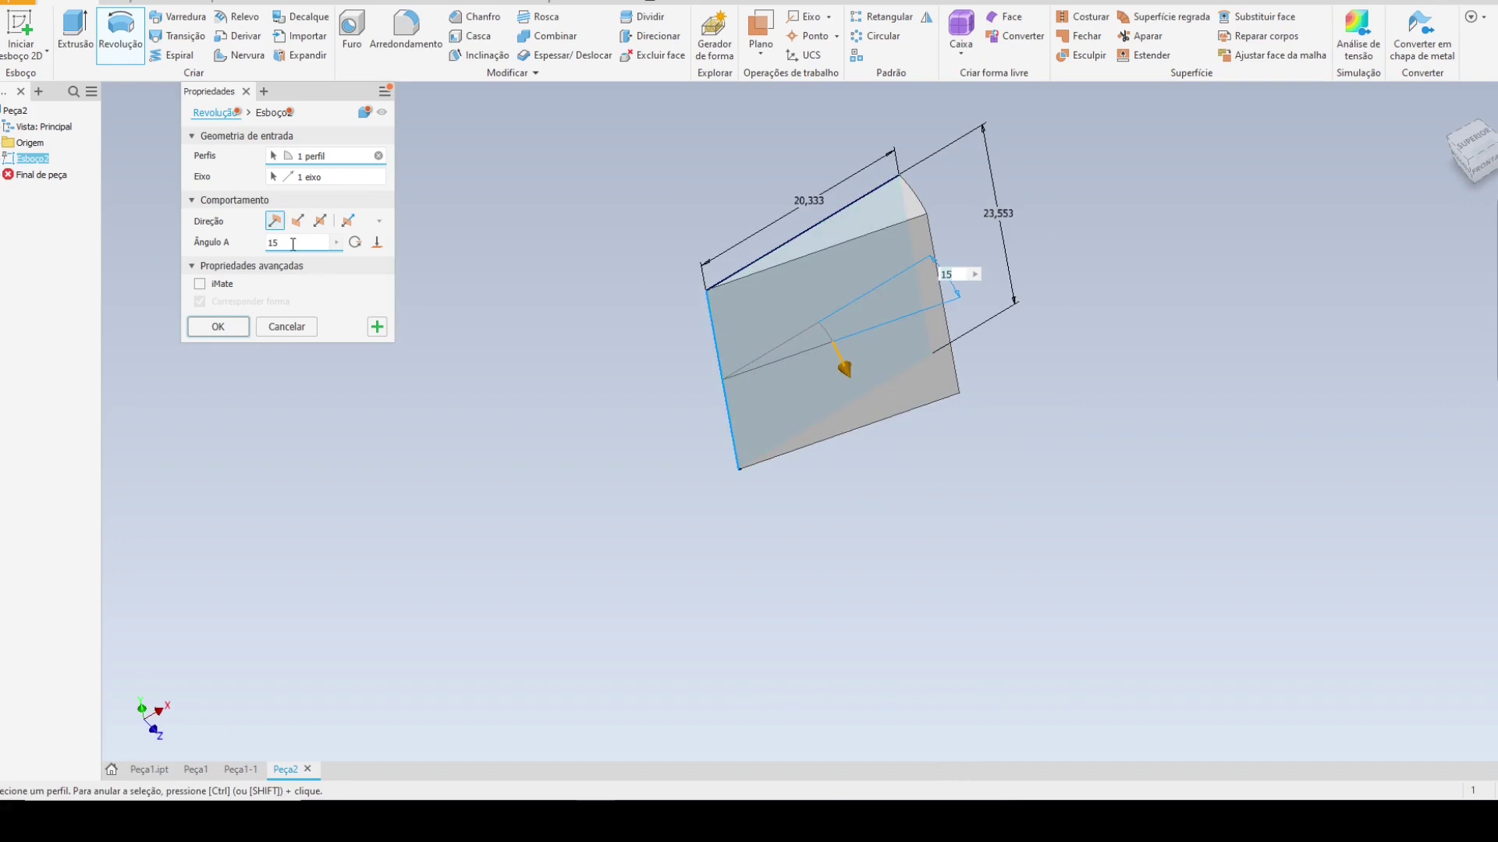
- Preview the revolve at angles of 30, 45 and 90 degrees in turn
key(BackSpace)
key(BackSpace)
text(30)
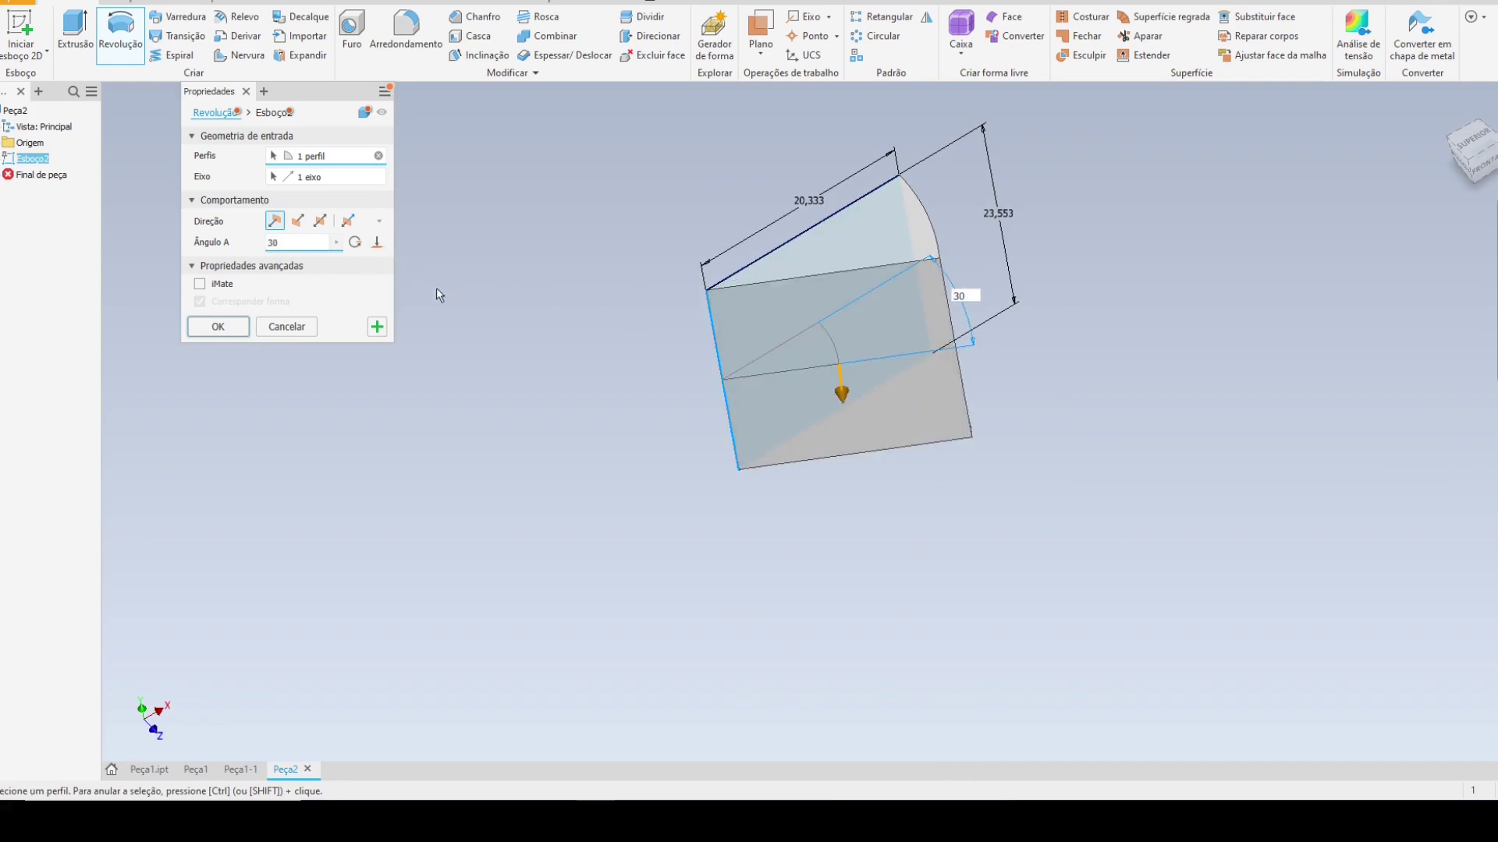
text(45)
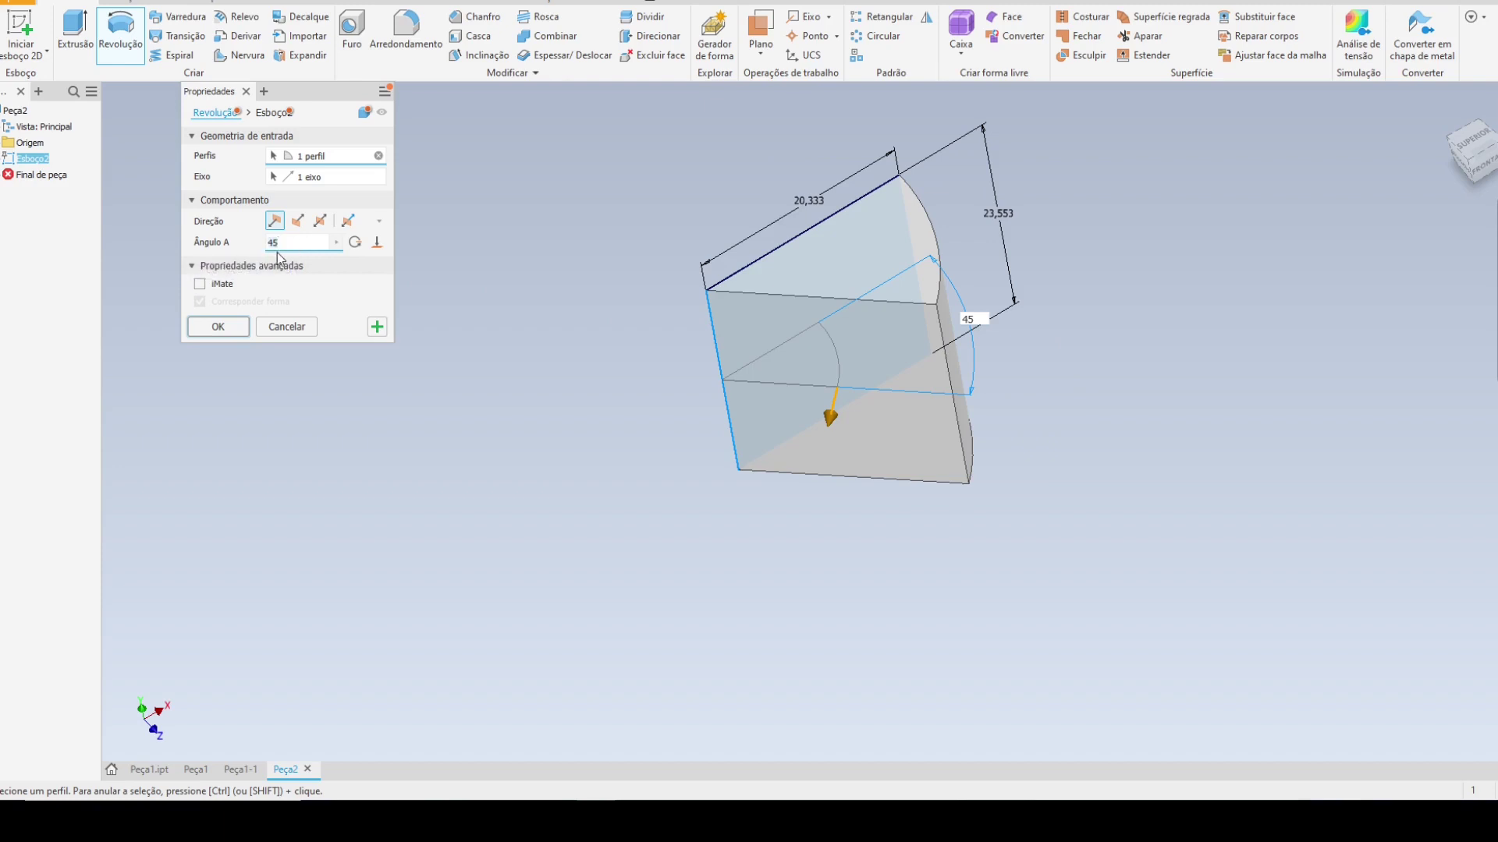
key(BackSpace)
key(BackSpace)
text(90)
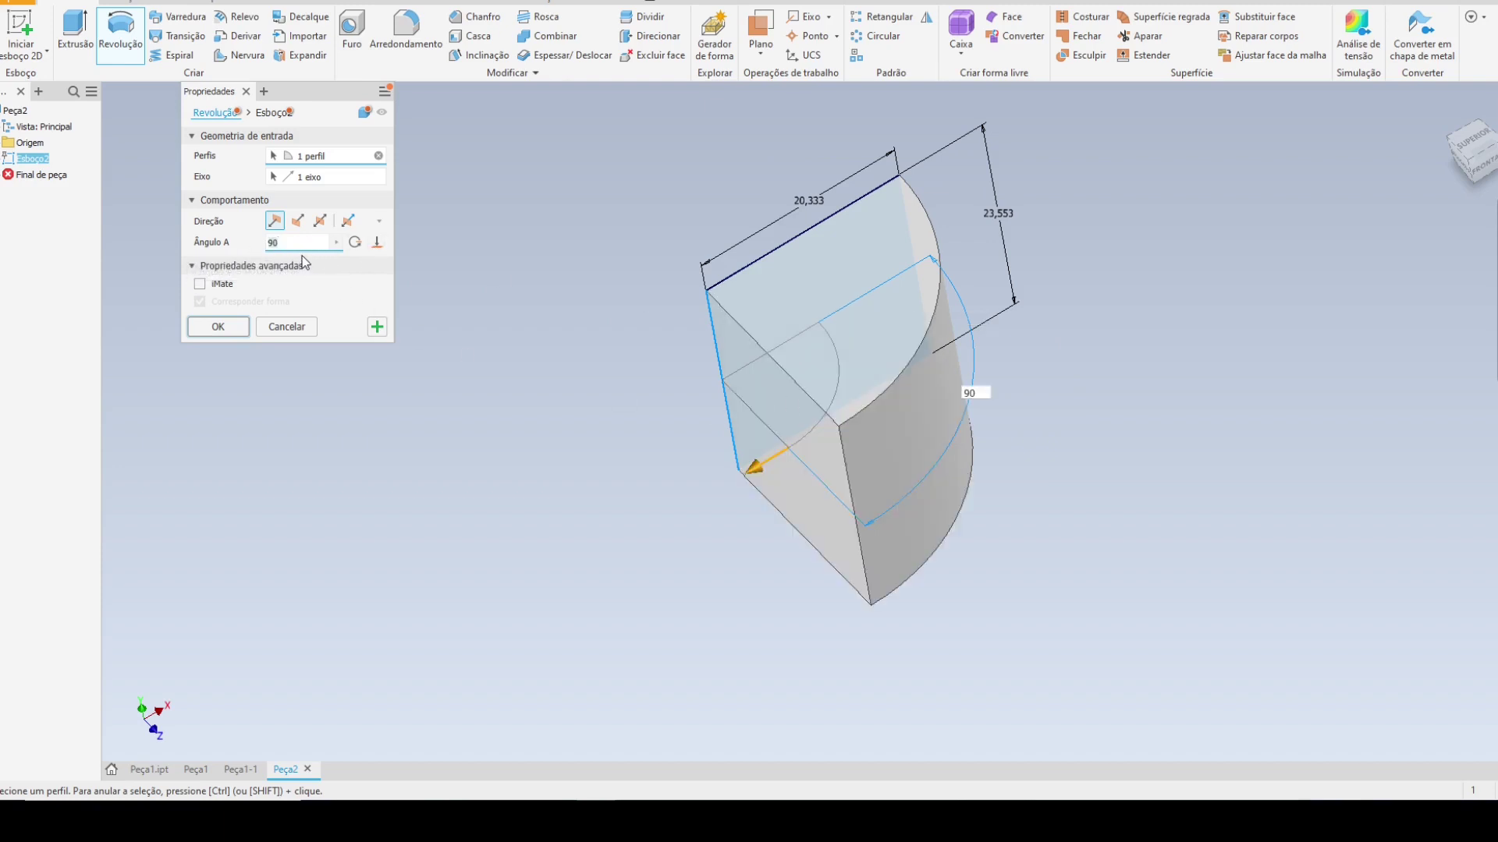
- Preview the revolve at 180 and 270 degrees, checking the solid from different sides
text(180)
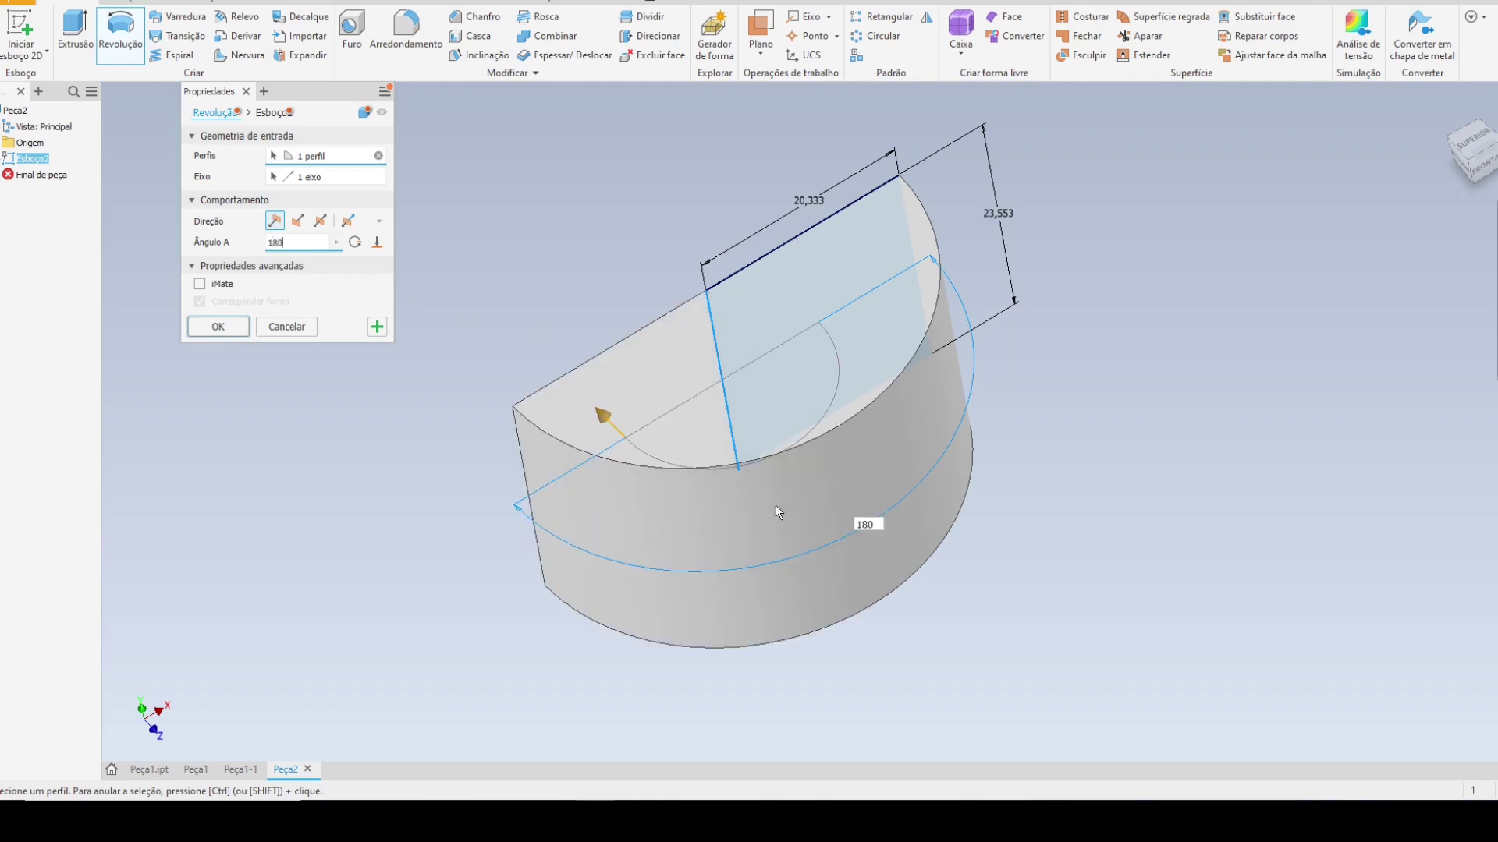
shift+middle_drag(485, 515, 936, 491)
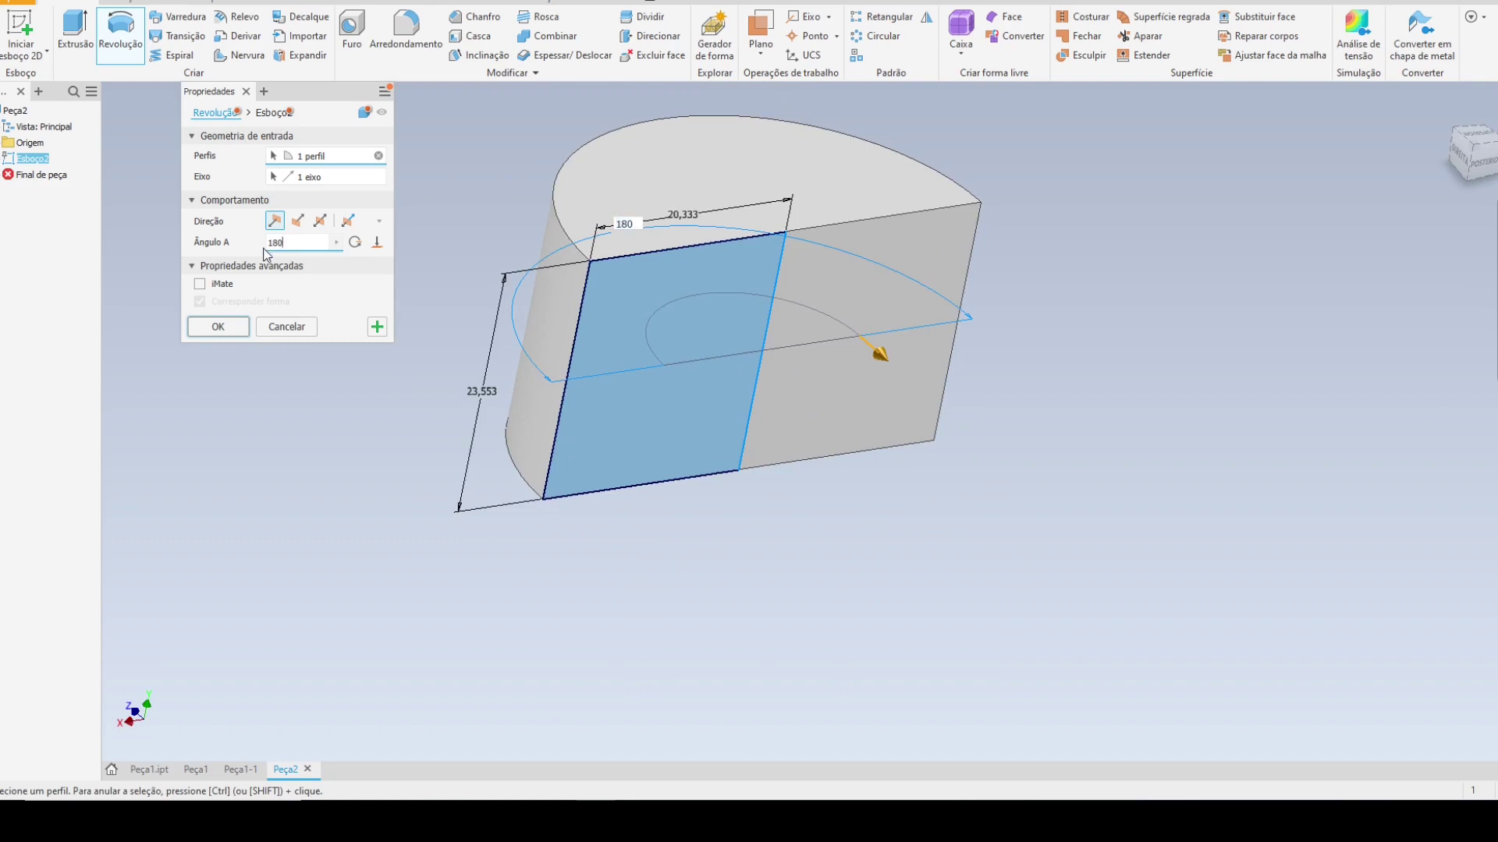
shift+middle_drag(699, 387, 1022, 274)
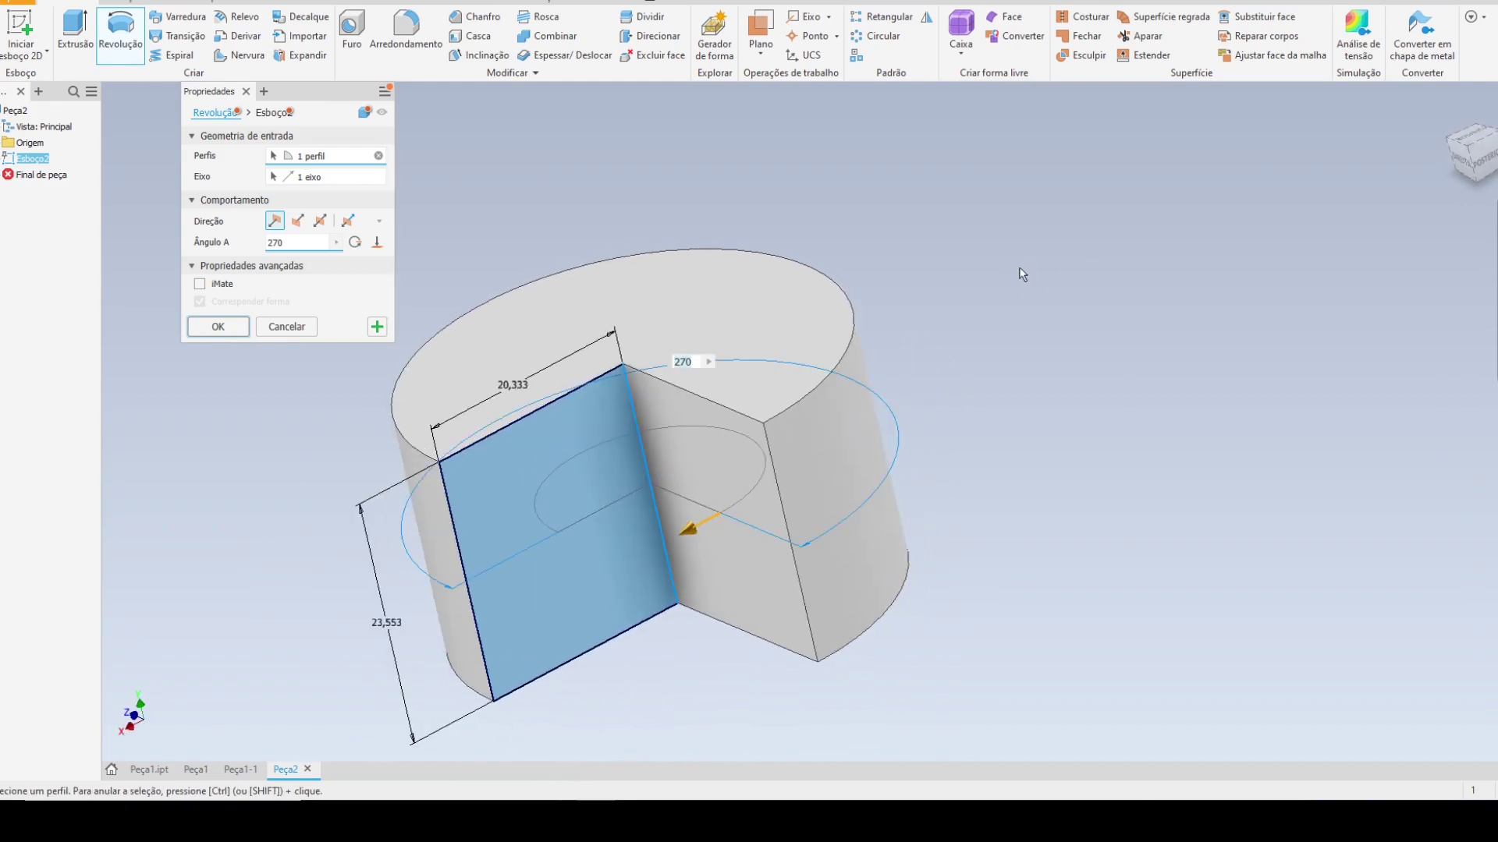
- Set the revolve angle to 360 degrees, examine the full cylinder preview from several sides, and cancel the revolve
text(60)
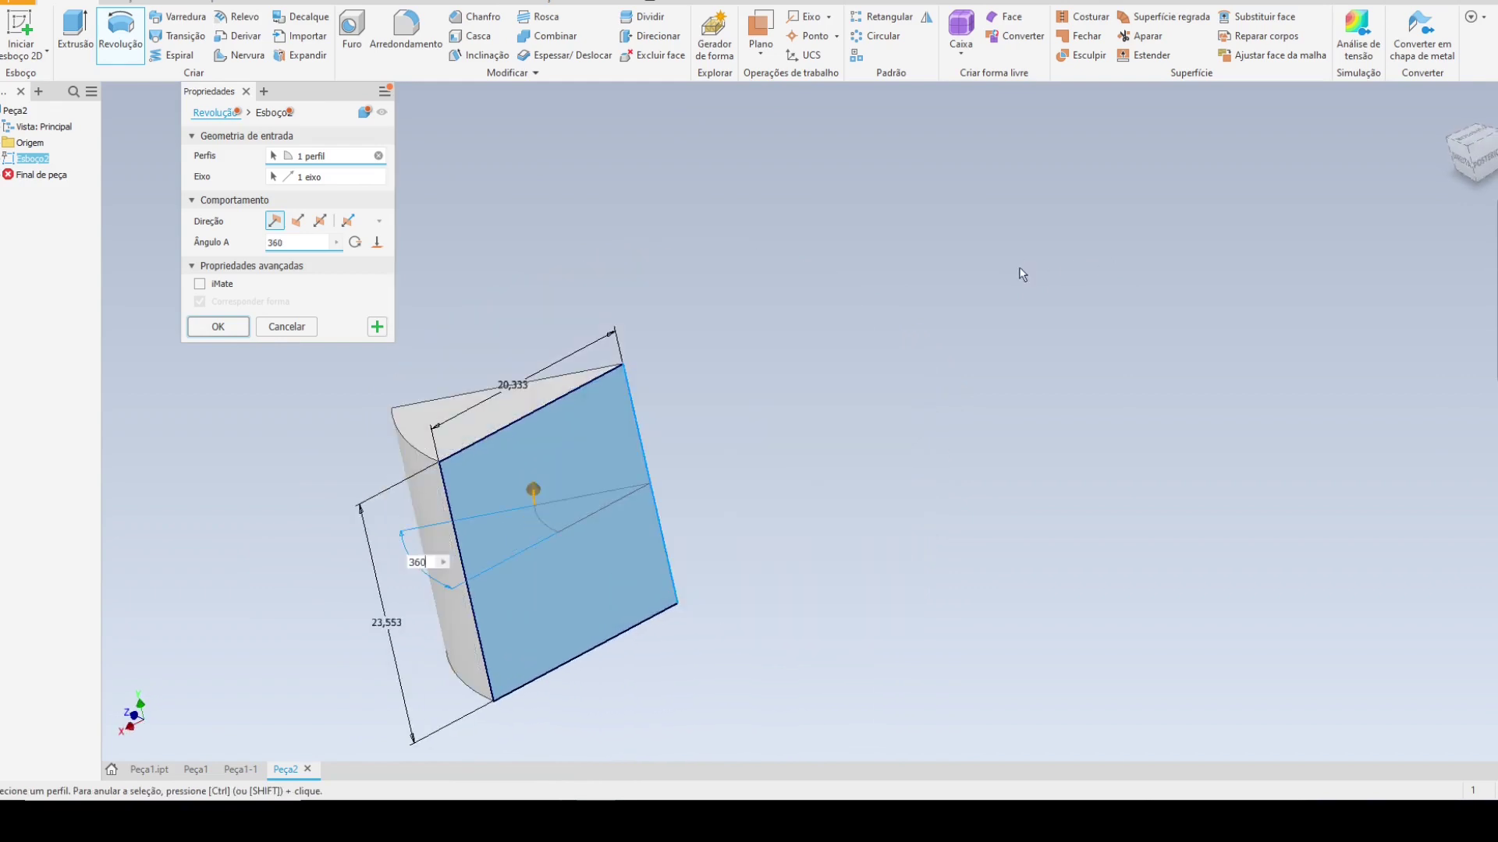
shift+middle_drag(784, 398, 1081, 438)
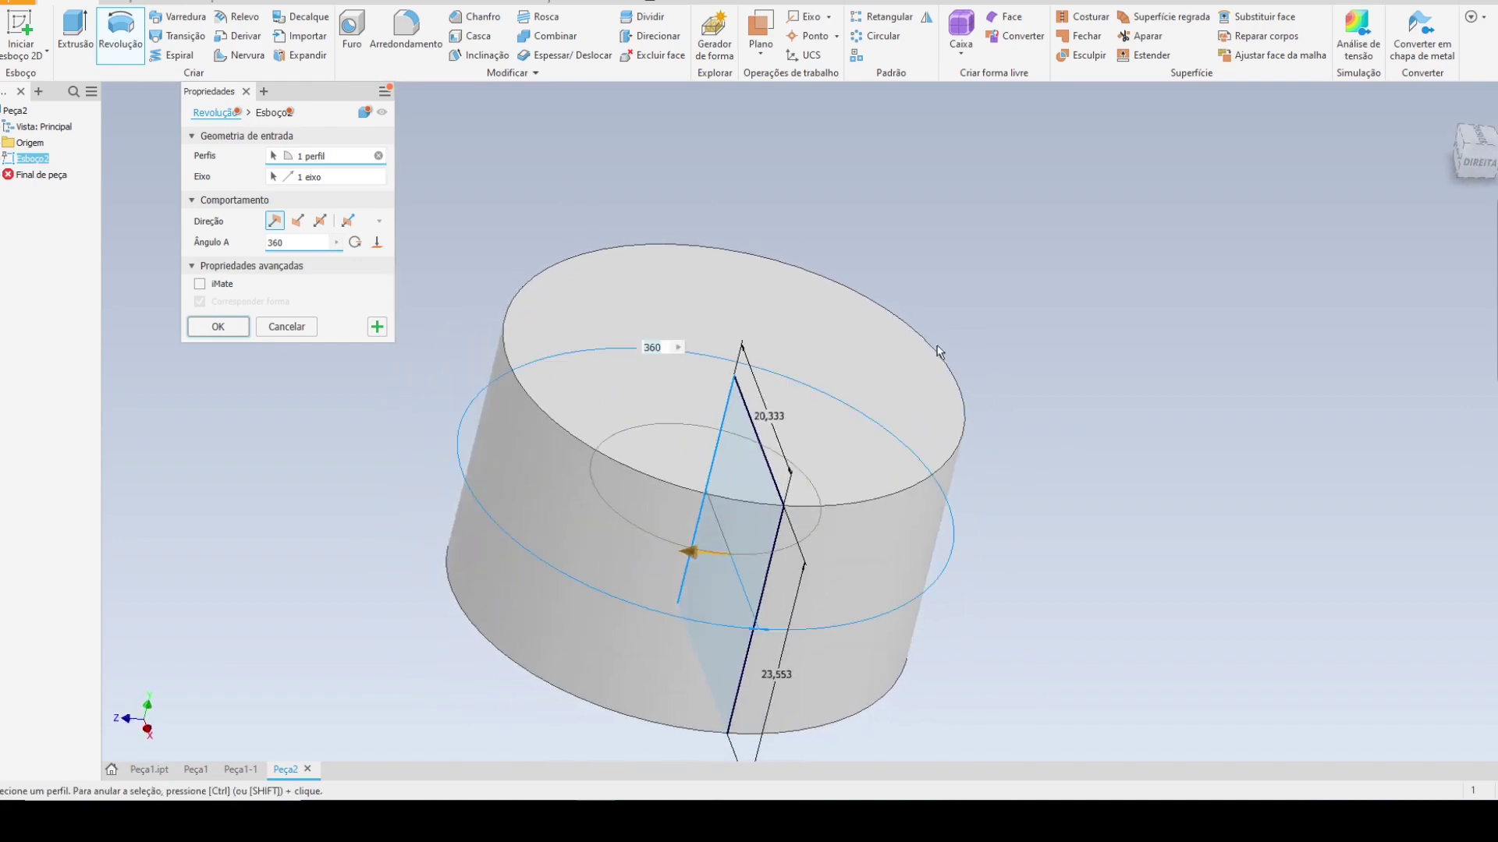
mouse_move(938, 352)
shift+middle_down()
mouse_move(738, 455)
mouse_move(879, 271)
mouse_move(1022, 312)
mouse_move(1025, 240)
mouse_move(952, 301)
mouse_move(963, 348)
shift+middle_up()
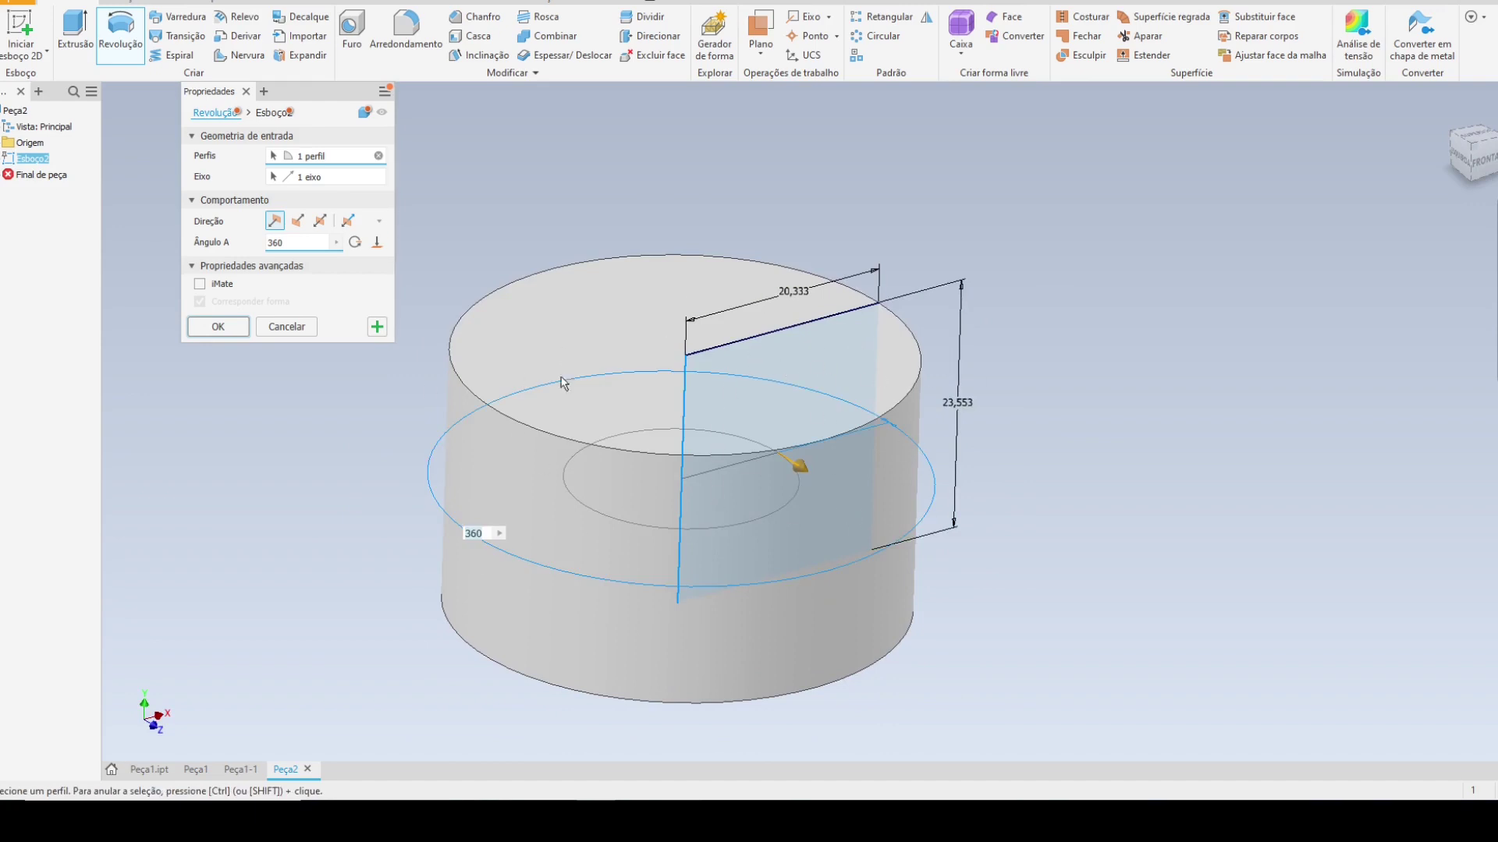
shift+middle_drag(927, 434, 692, 445)
shift+middle_drag(863, 368, 689, 354)
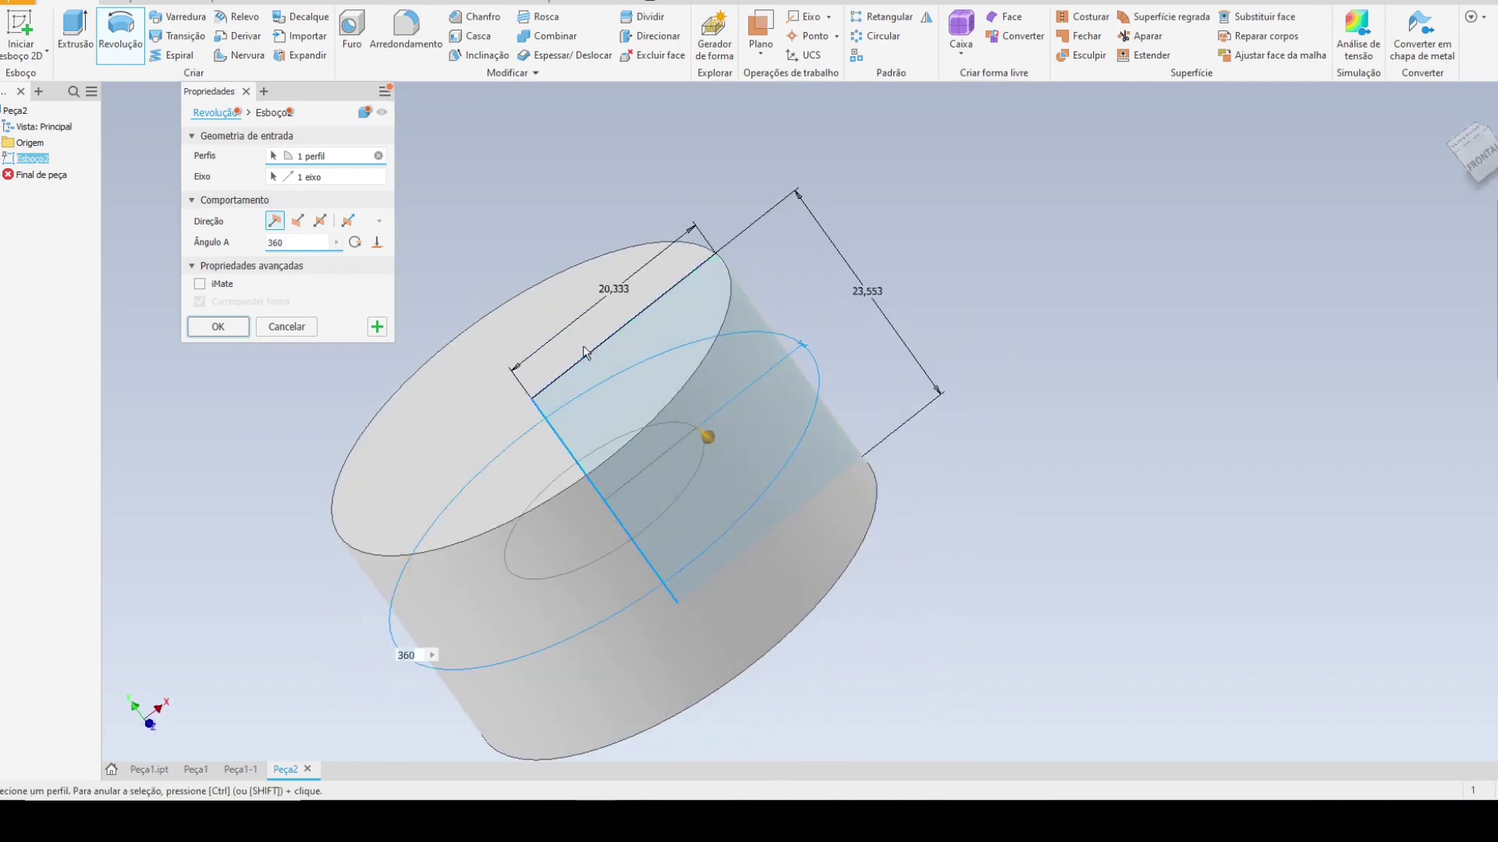
shift+middle_drag(483, 416, 688, 513)
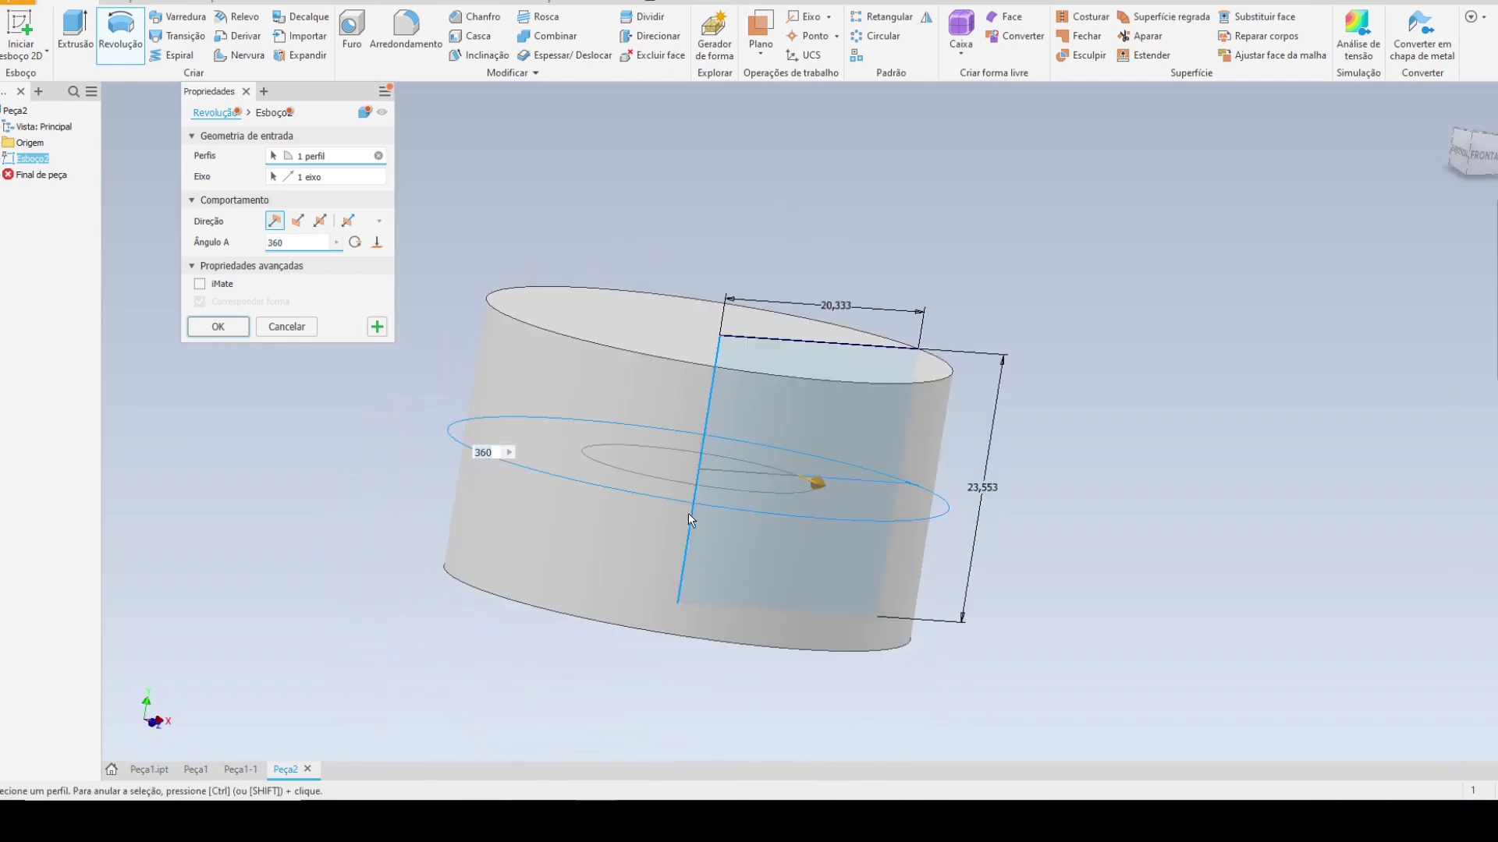
shift+middle_drag(976, 422, 861, 424)
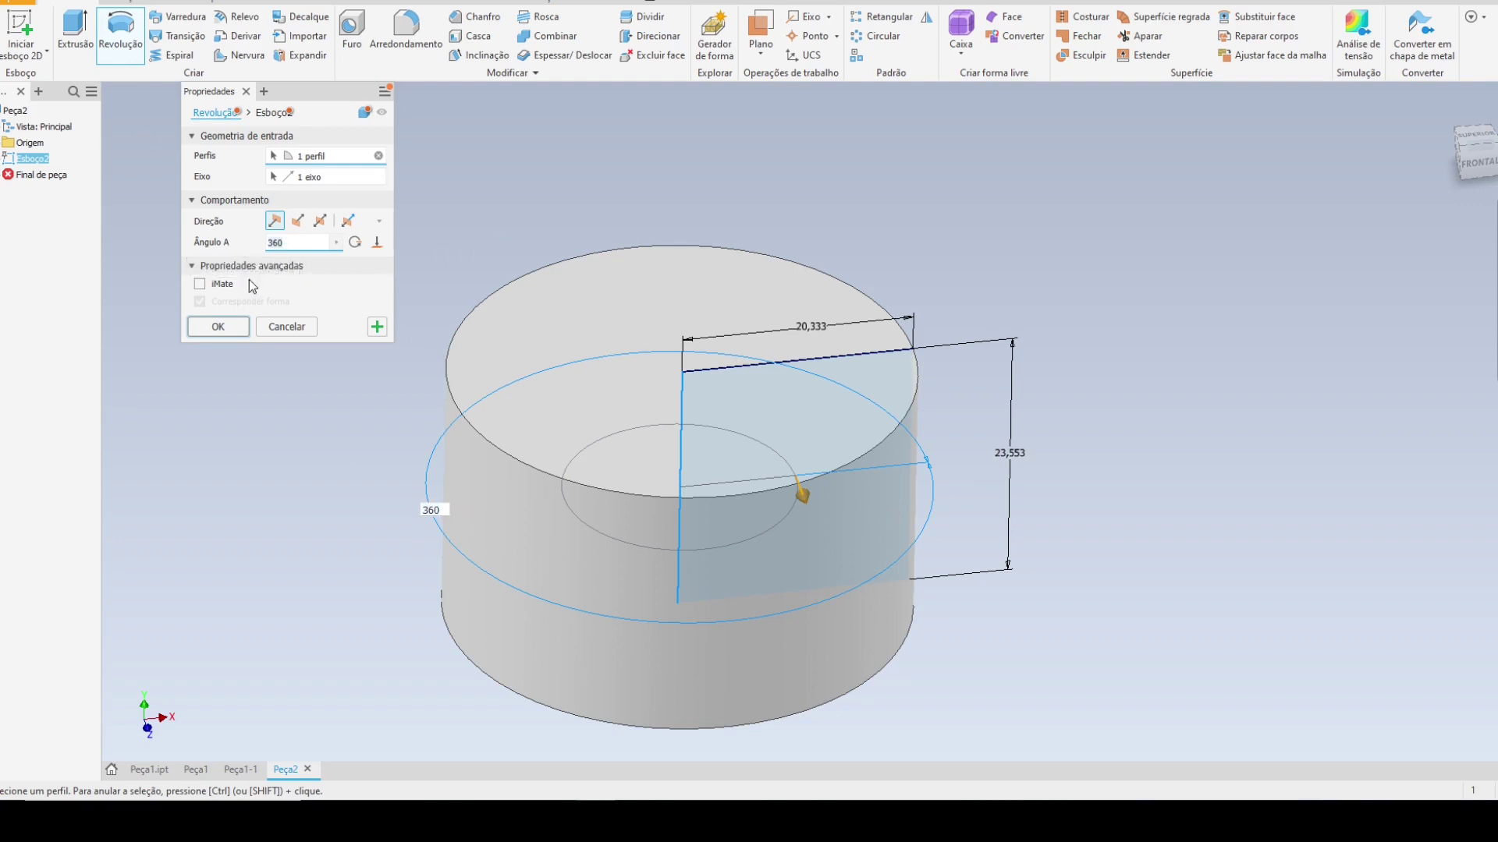
shift+middle_drag(863, 432, 858, 390)
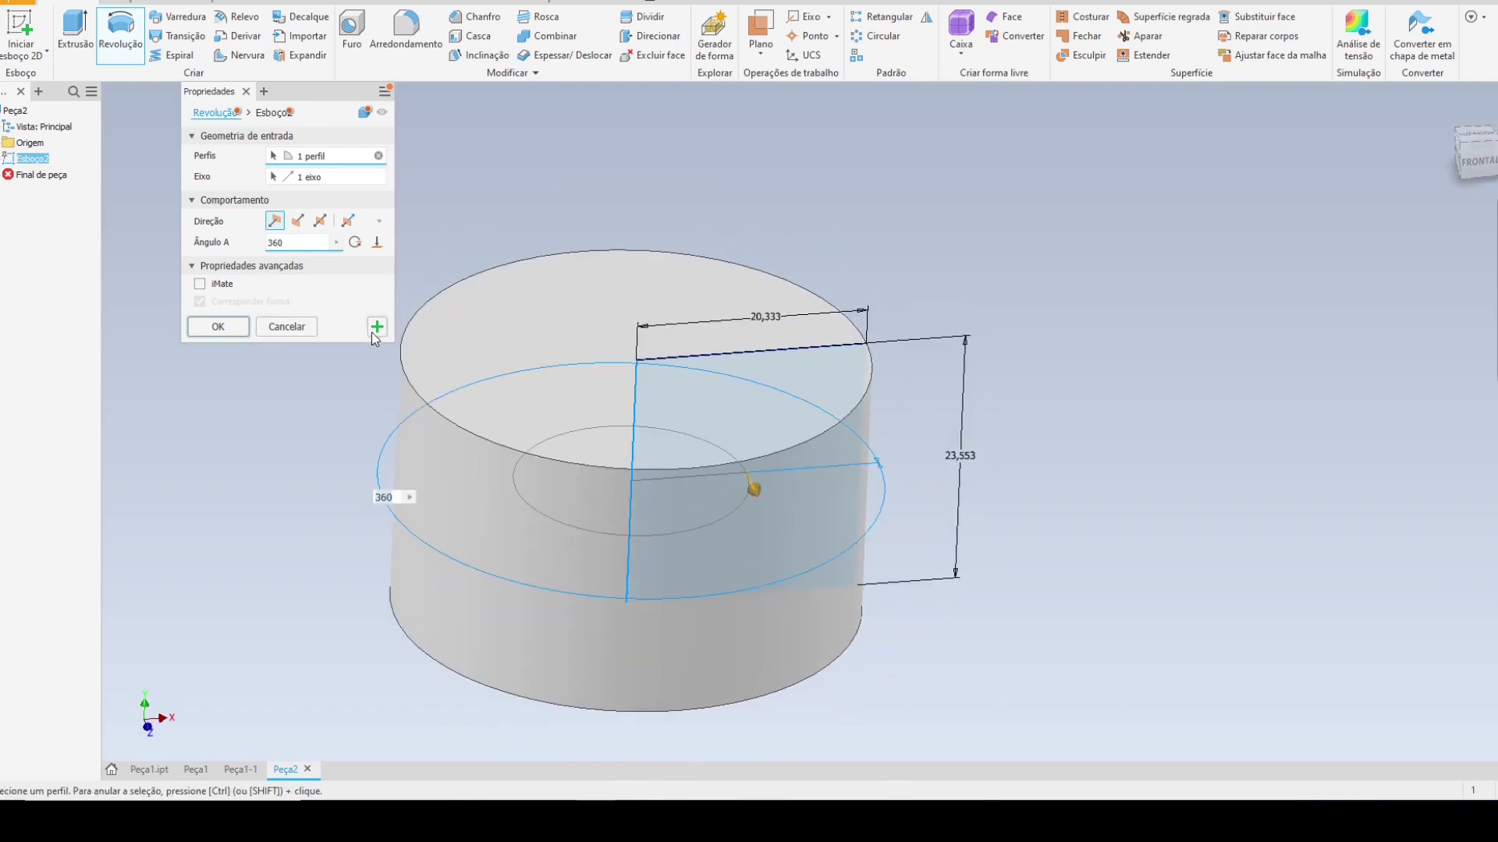
click(289, 326)
- Reopen the rectangle's sketch for editing
mouse_move(884, 416)
shift+middle_down()
mouse_move(862, 385)
mouse_move(826, 385)
mouse_move(1010, 431)
mouse_move(936, 390)
shift+middle_up()
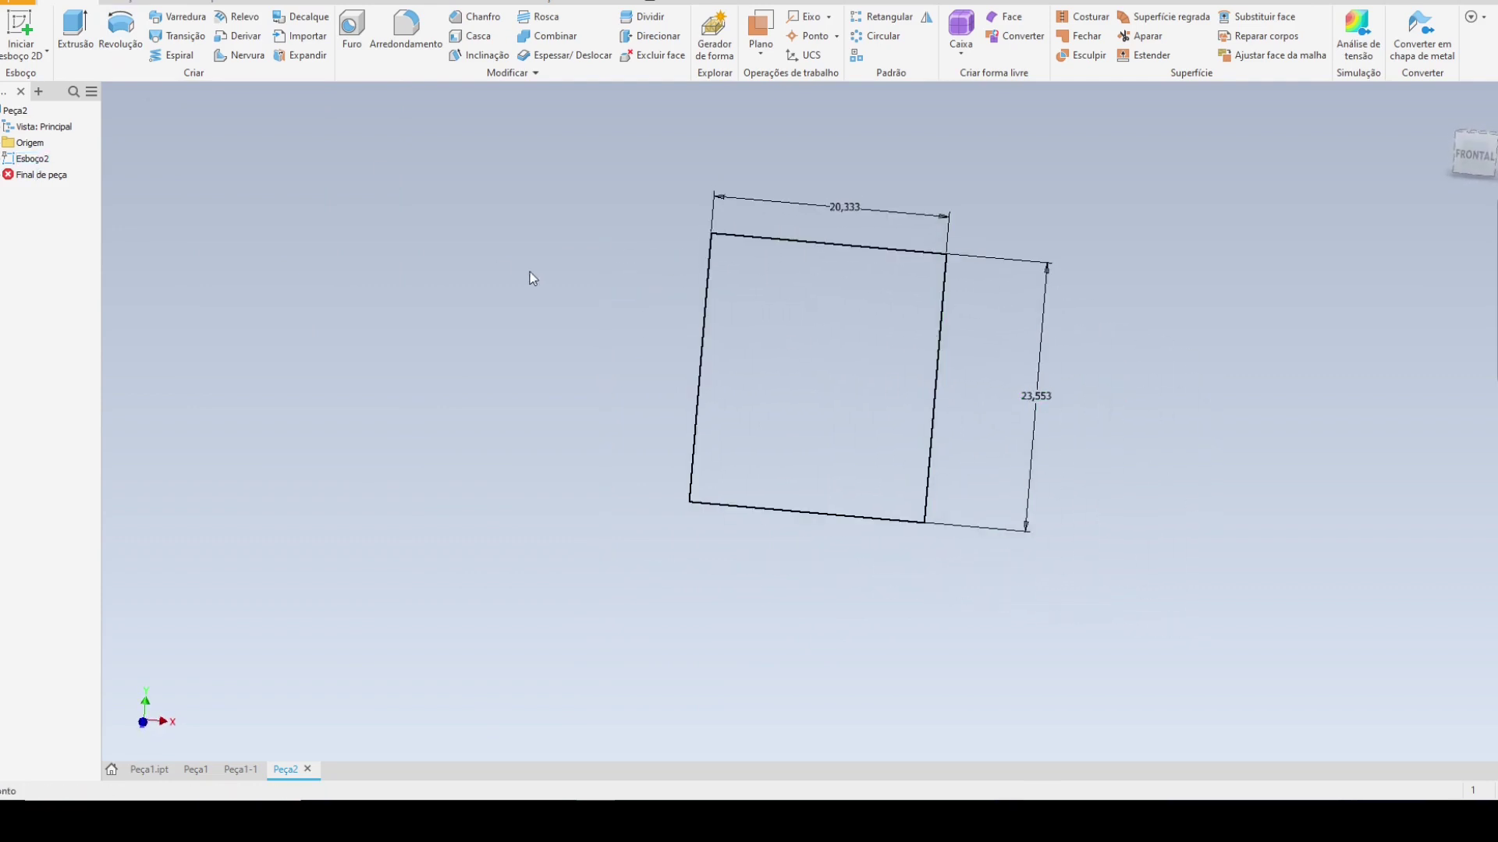
click(28, 161)
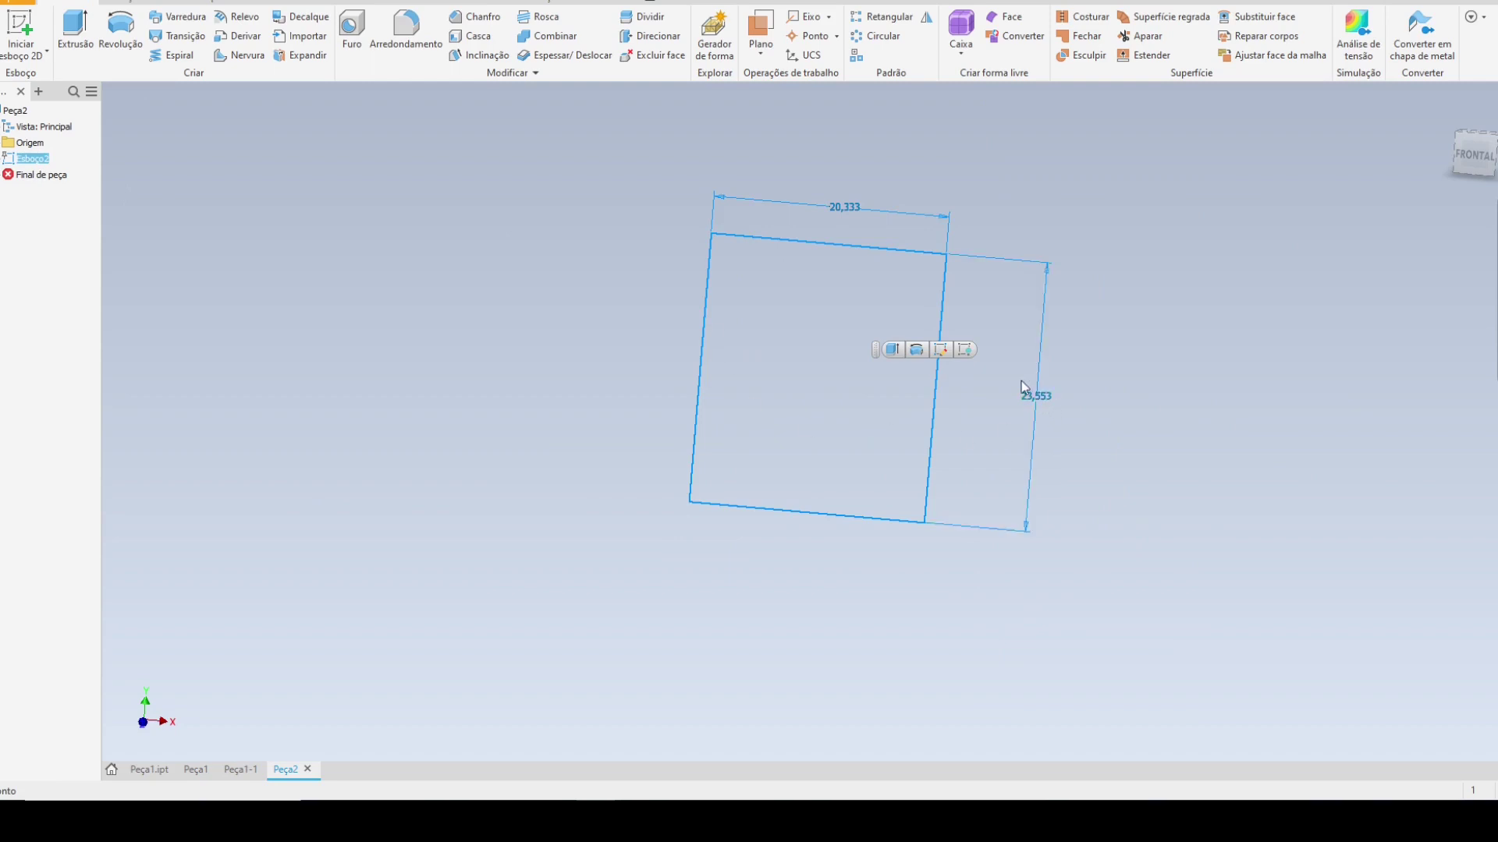
right_click(28, 158)
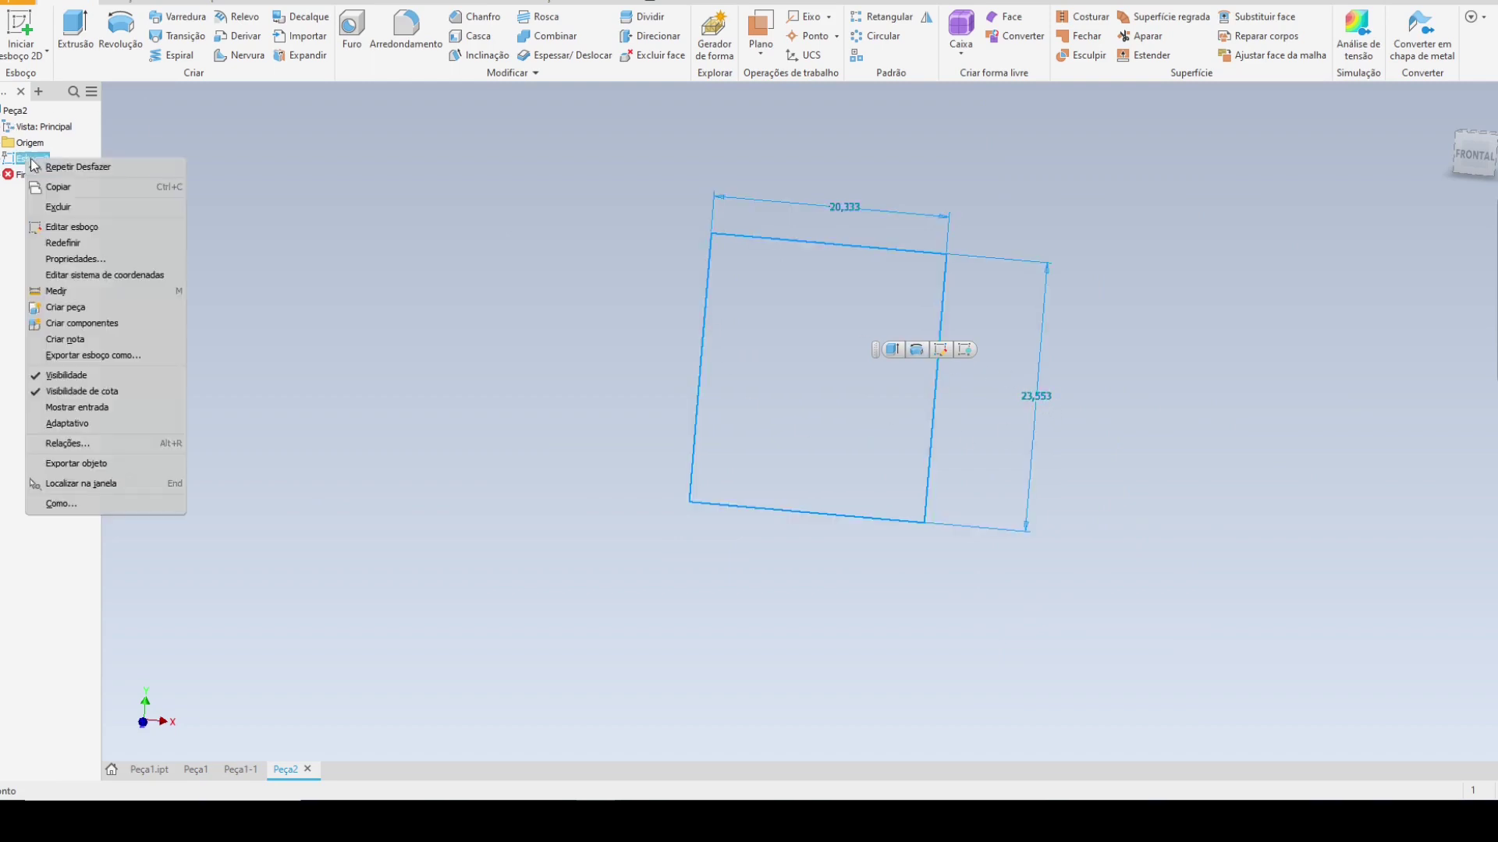
click(70, 225)
middle_drag(578, 317, 780, 288)
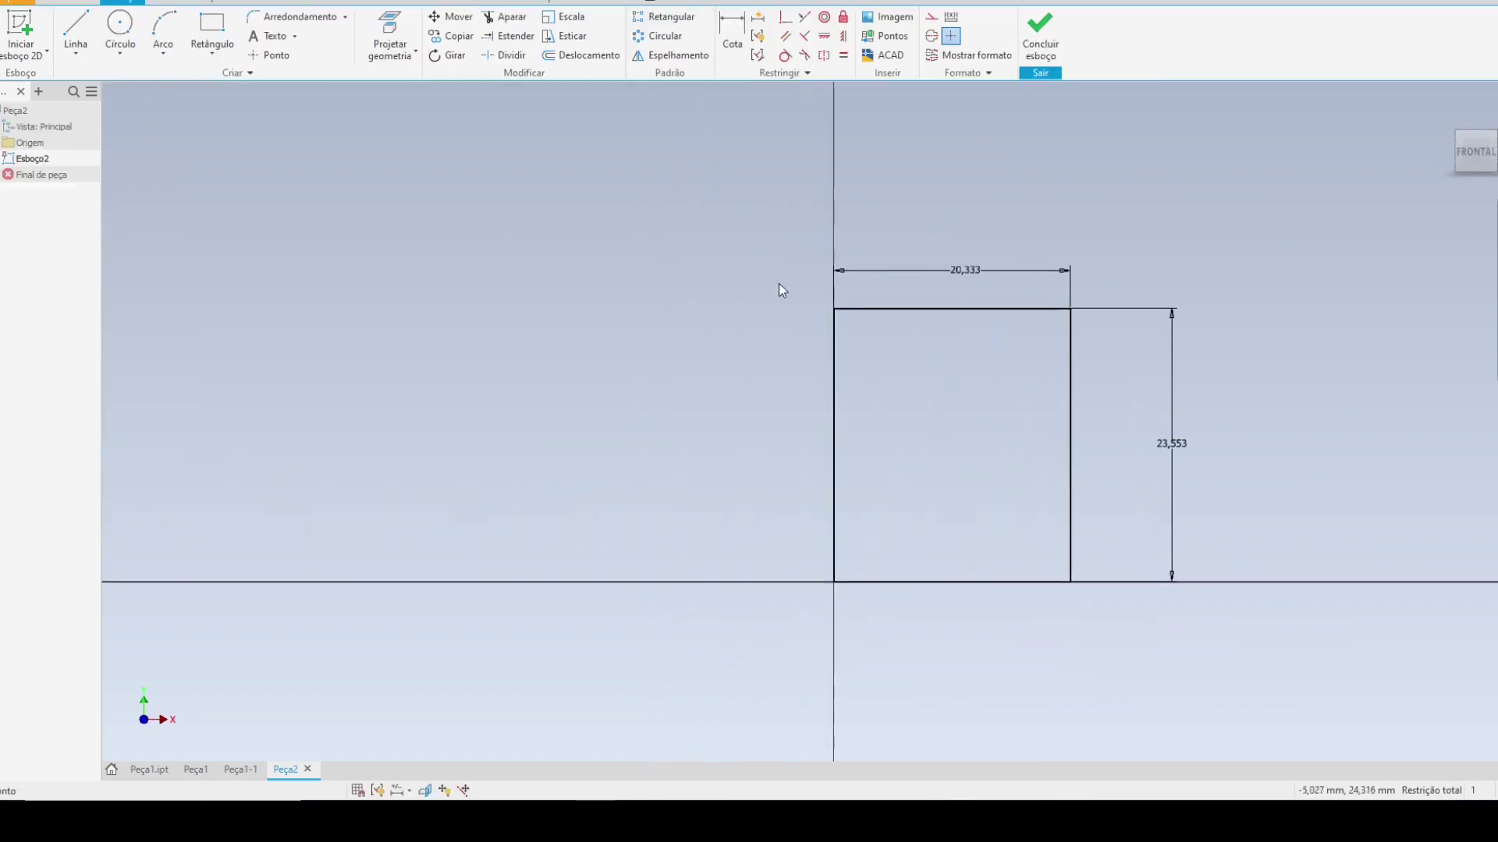
- Draw a vertical centerline about 41 mm long, about 28 mm to the left of the rectangle
click(76, 30)
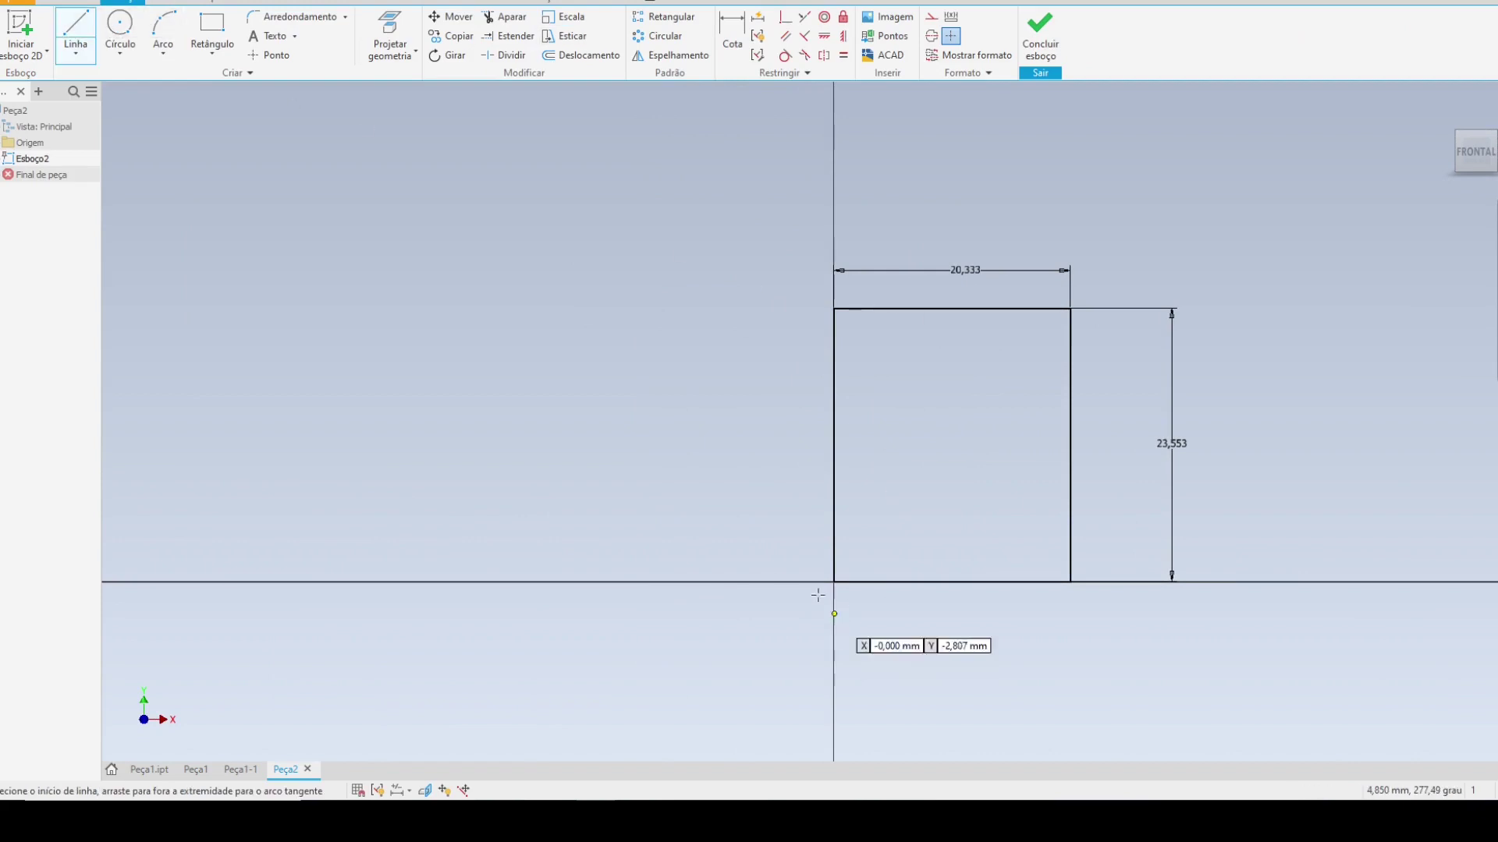
click(932, 39)
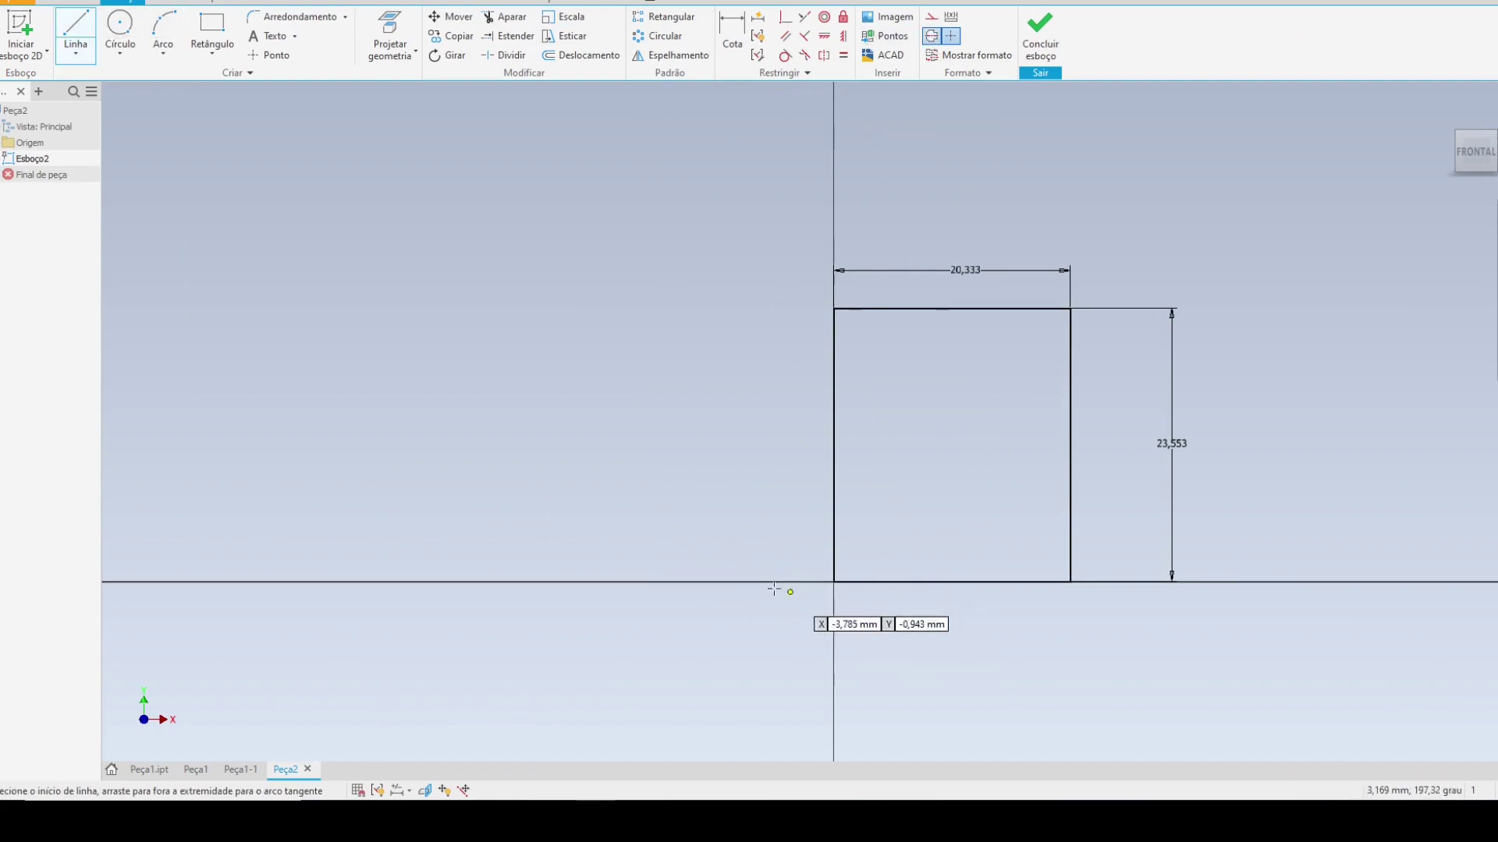
click(508, 230)
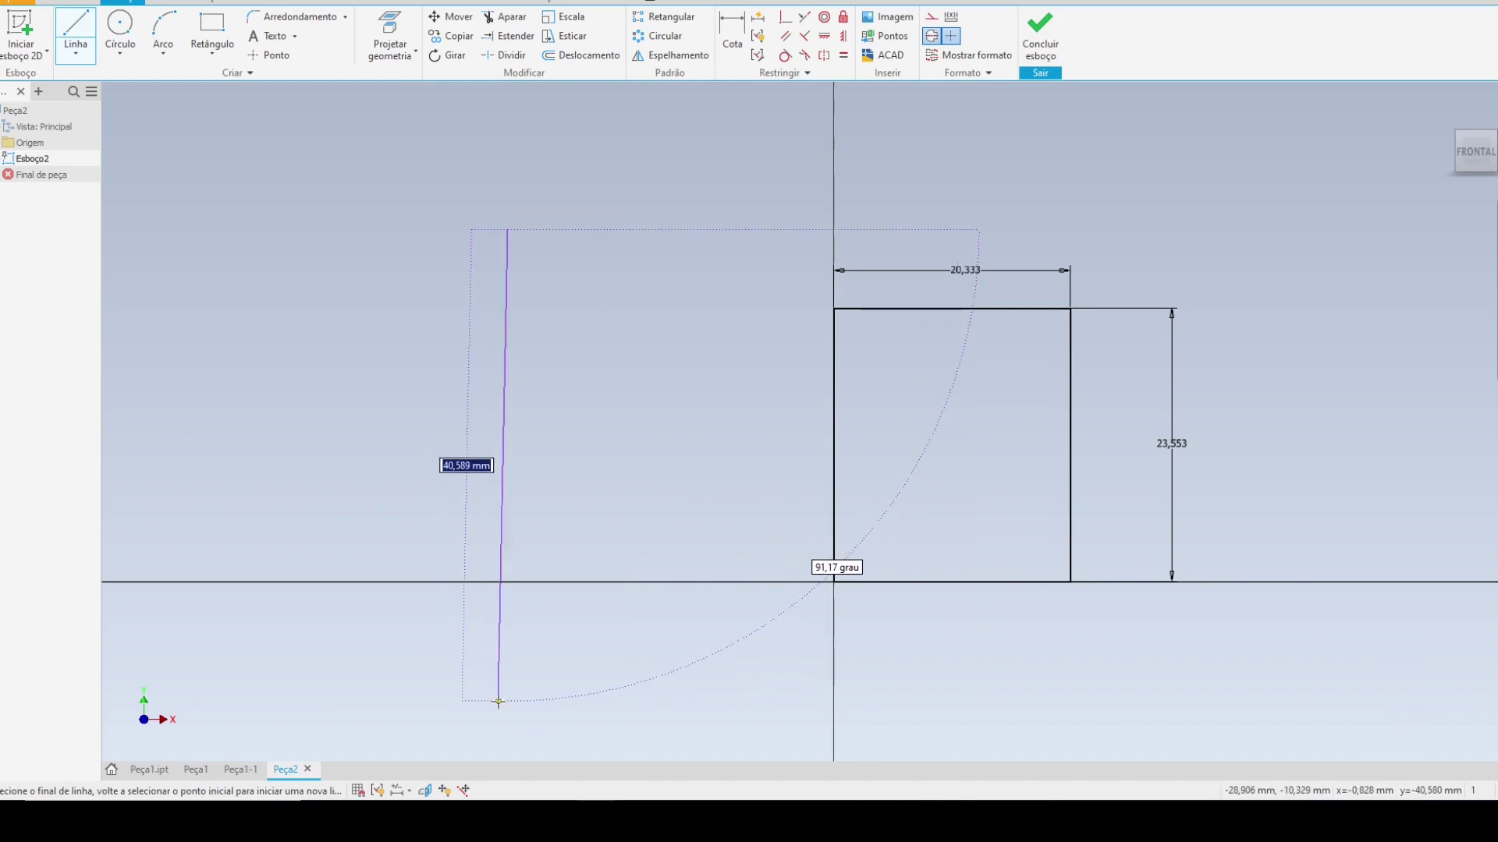
click(508, 701)
key(Escape)
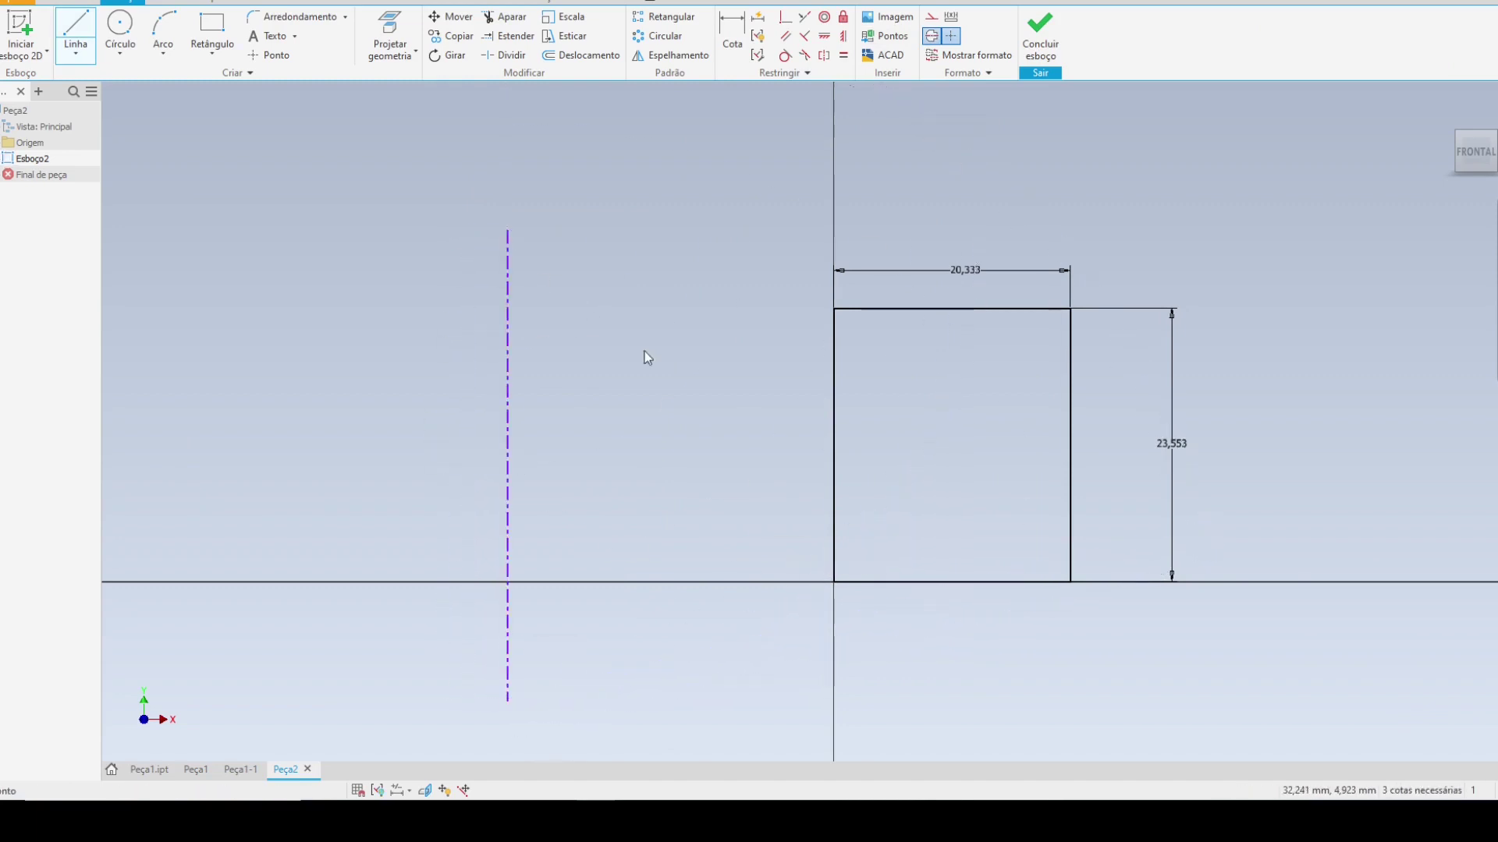
- Add a 50 mm diameter dimension from the rectangle's left edge across the centerline, and finish the sketch
click(731, 35)
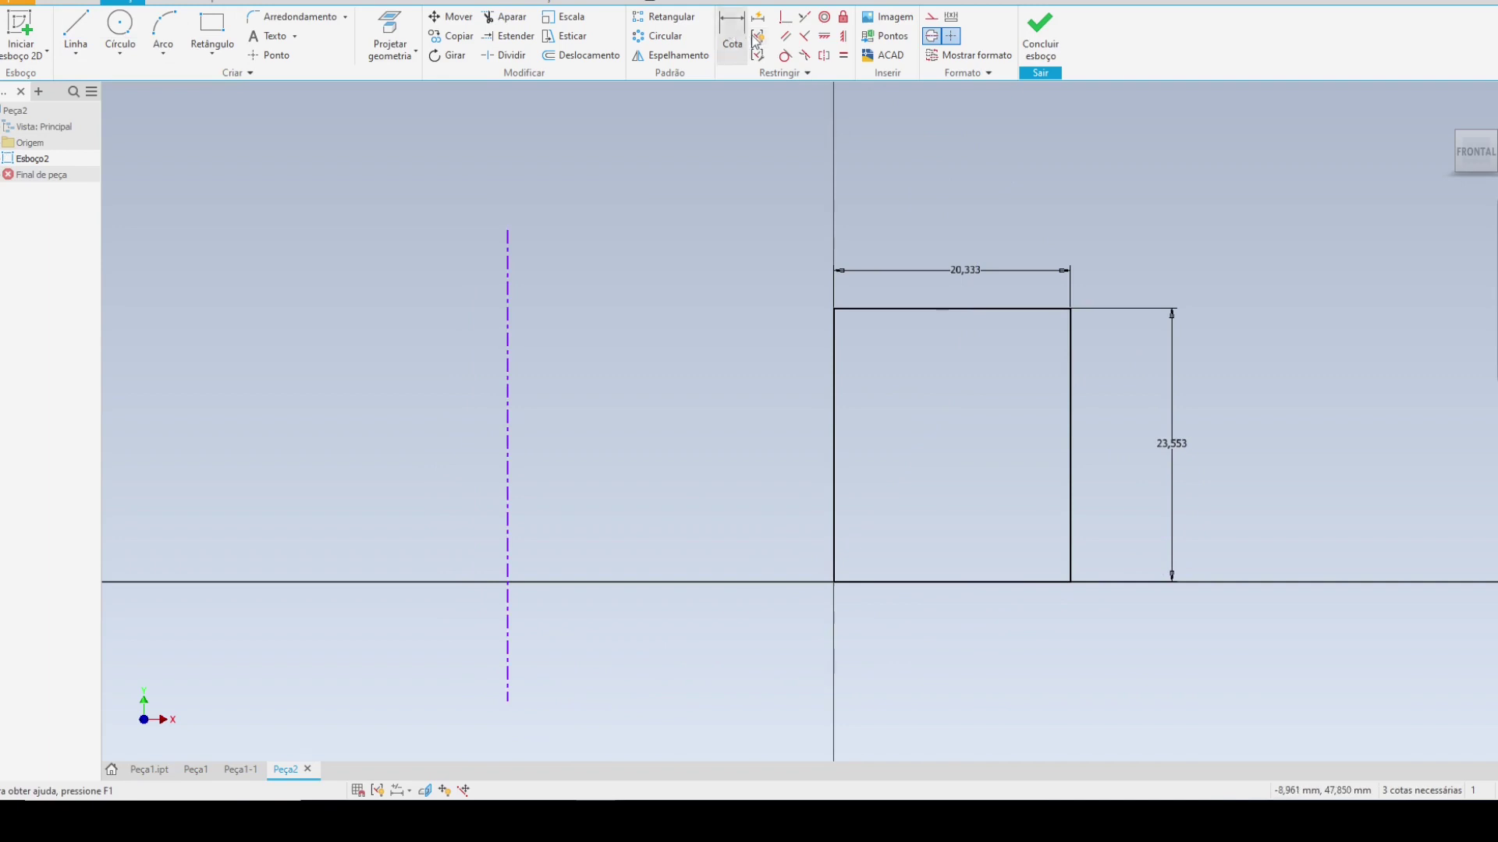
click(834, 390)
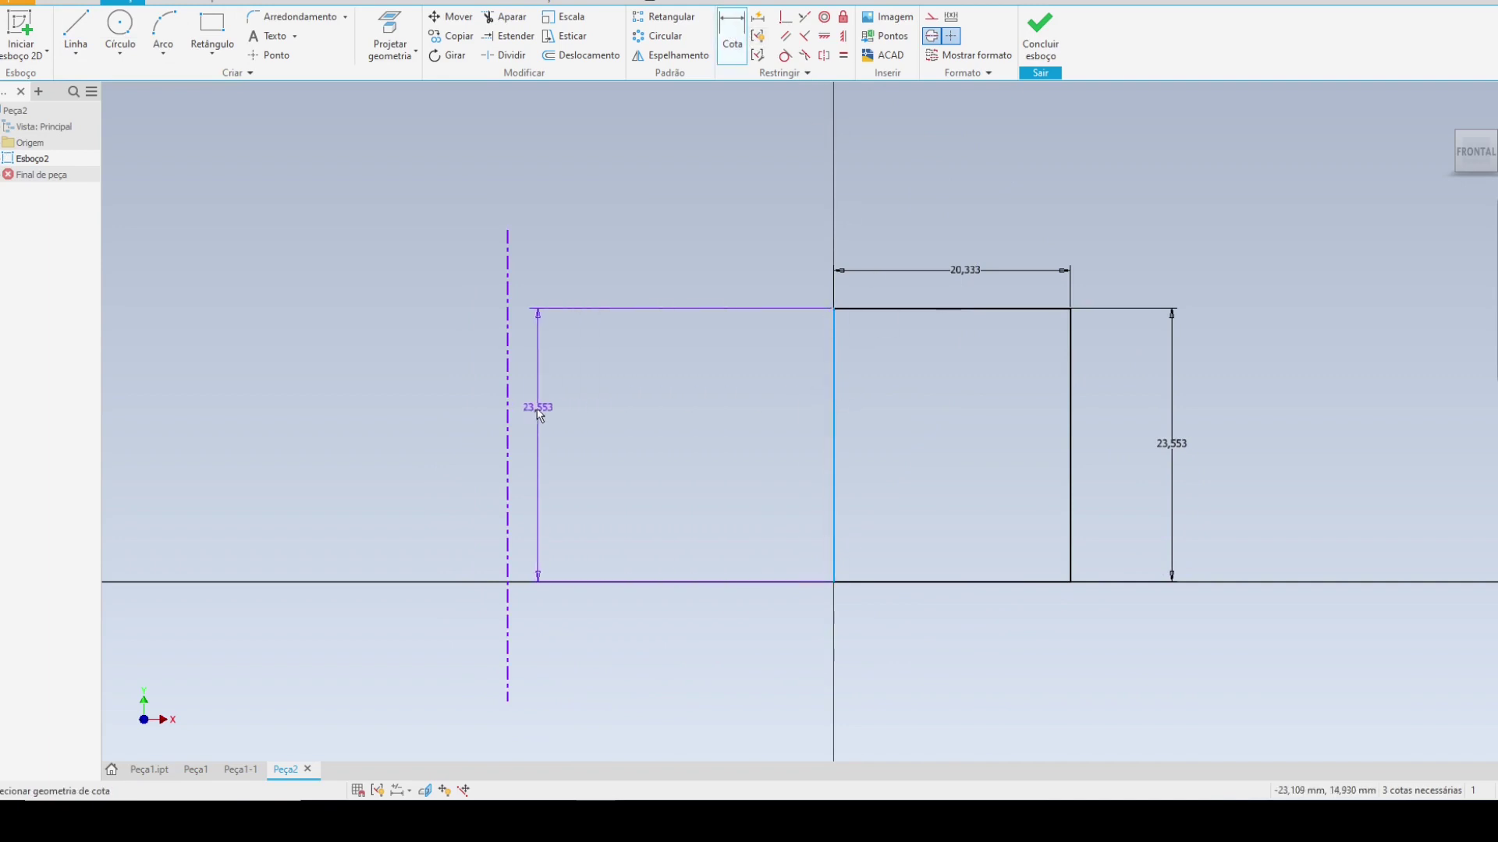
click(508, 418)
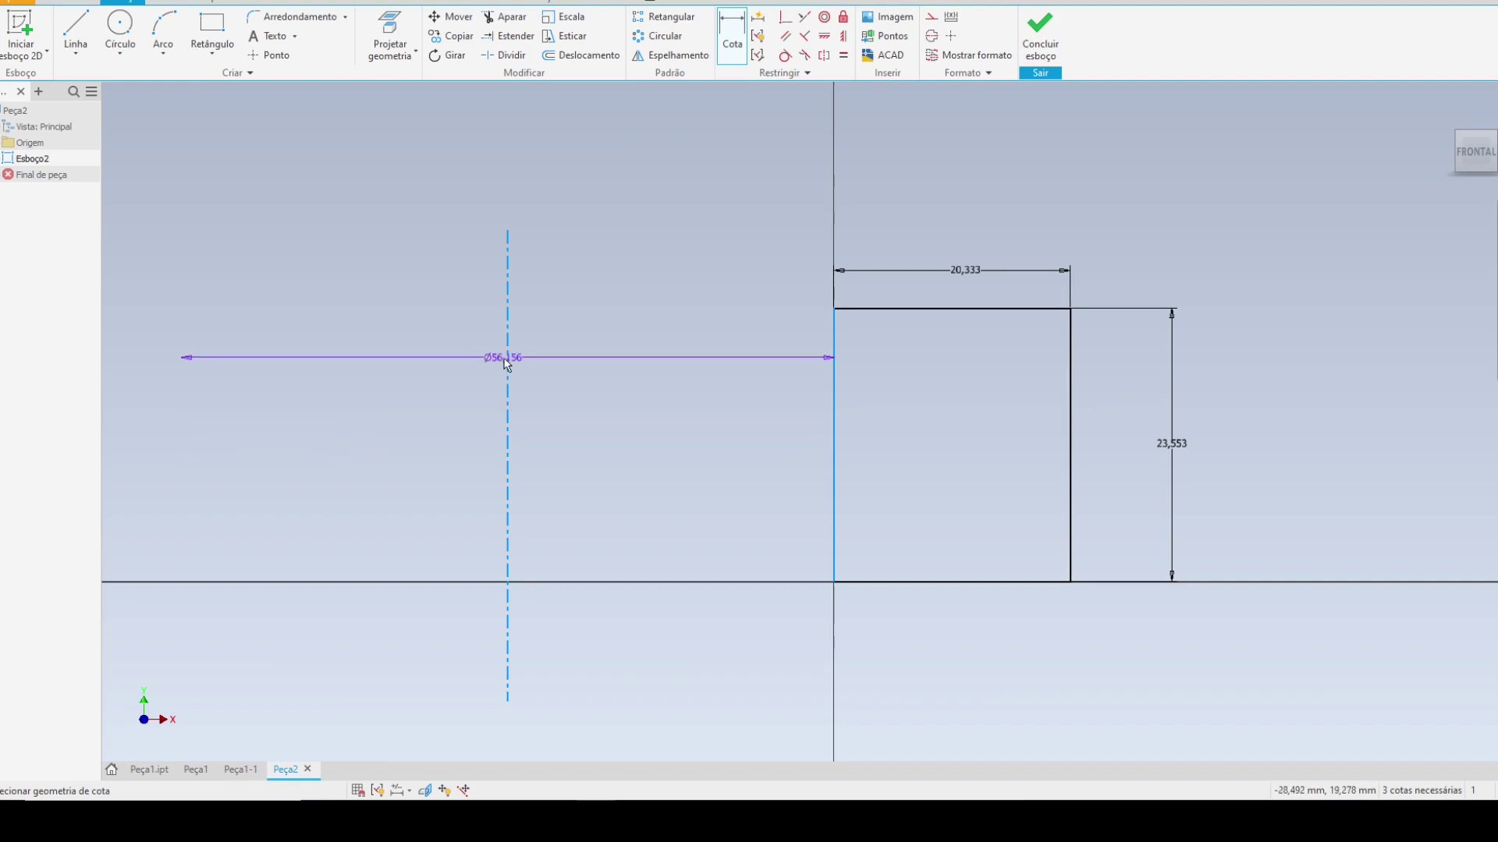
click(504, 360)
text(50)
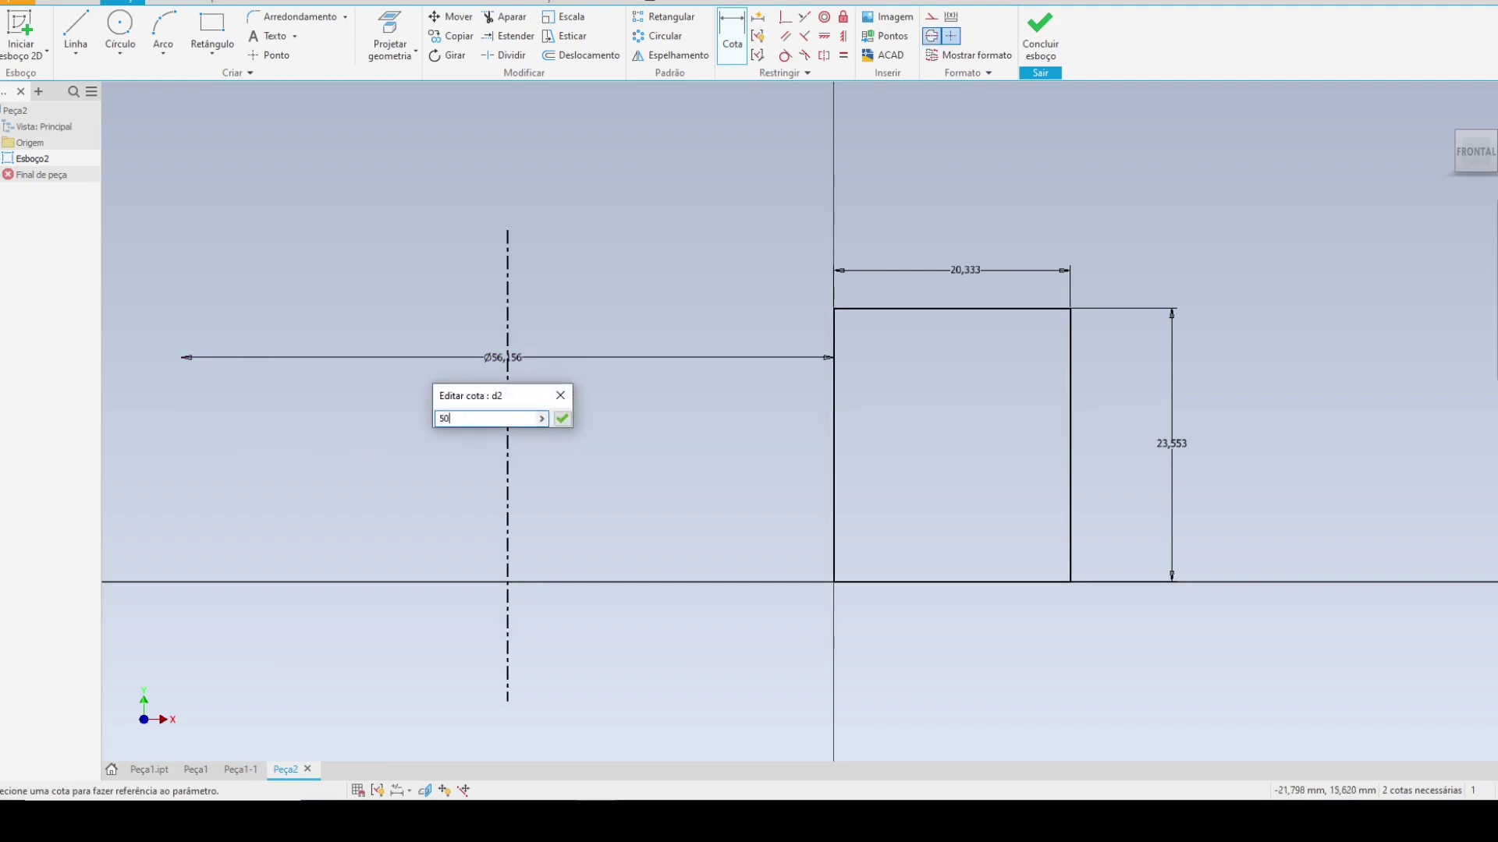
key(Return)
mouse_move(638, 407)
shift+middle_down()
mouse_move(578, 475)
mouse_move(618, 436)
shift+middle_up()
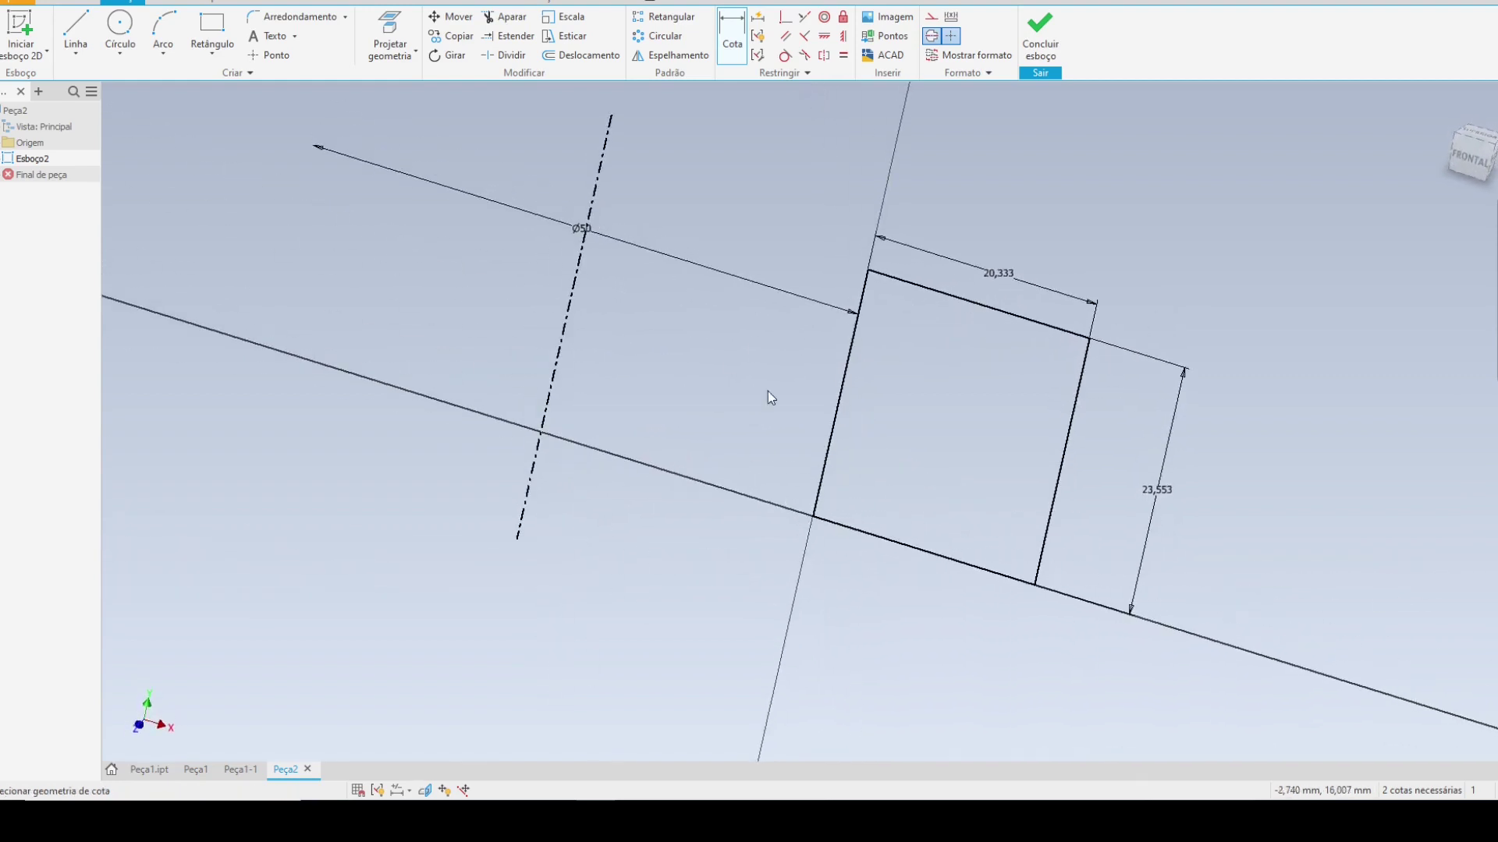
shift+middle_drag(767, 391, 766, 456)
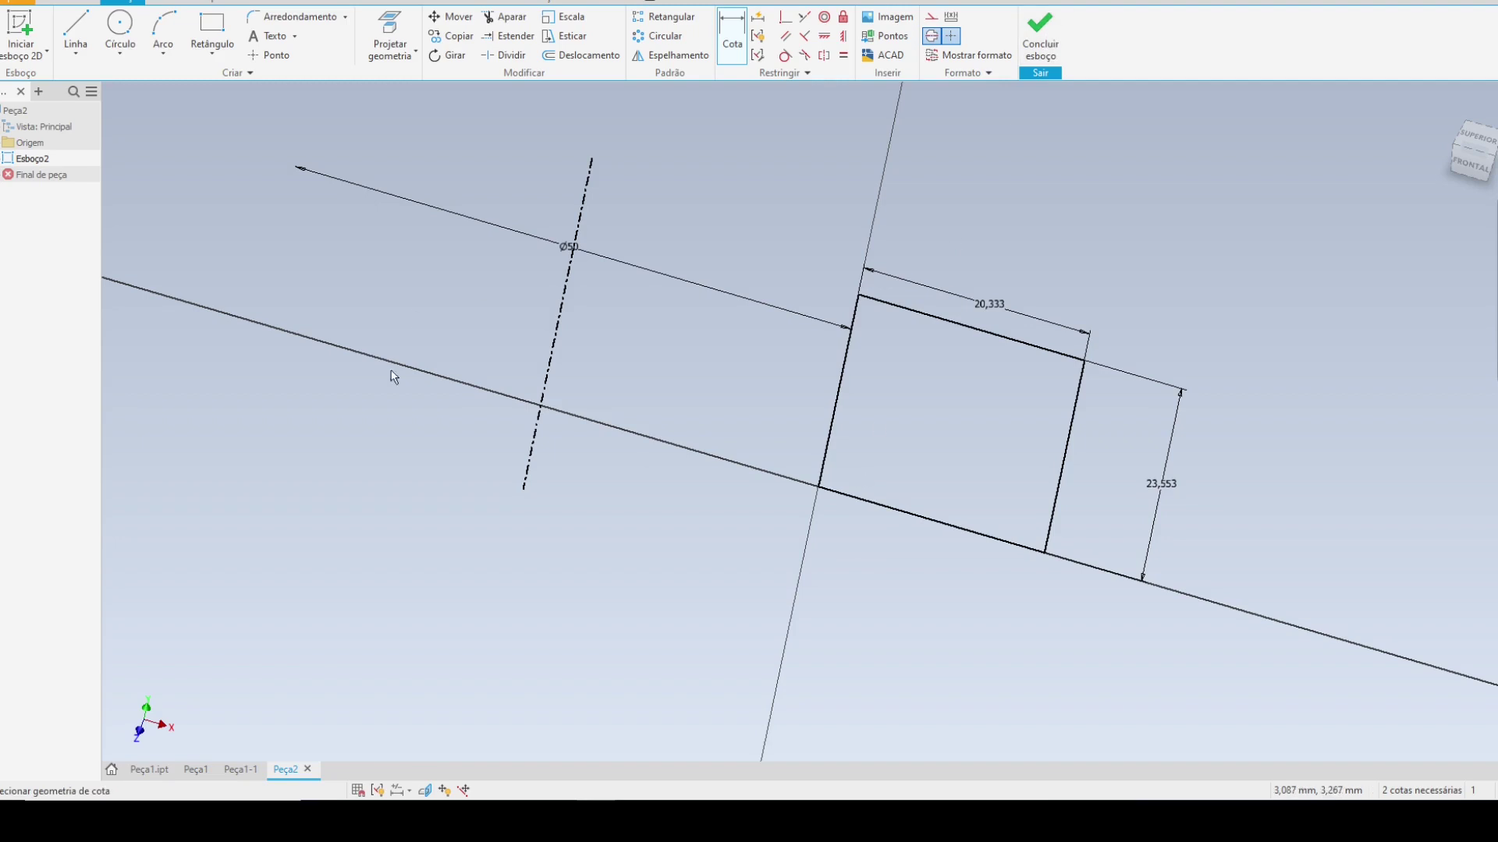
click(1040, 35)
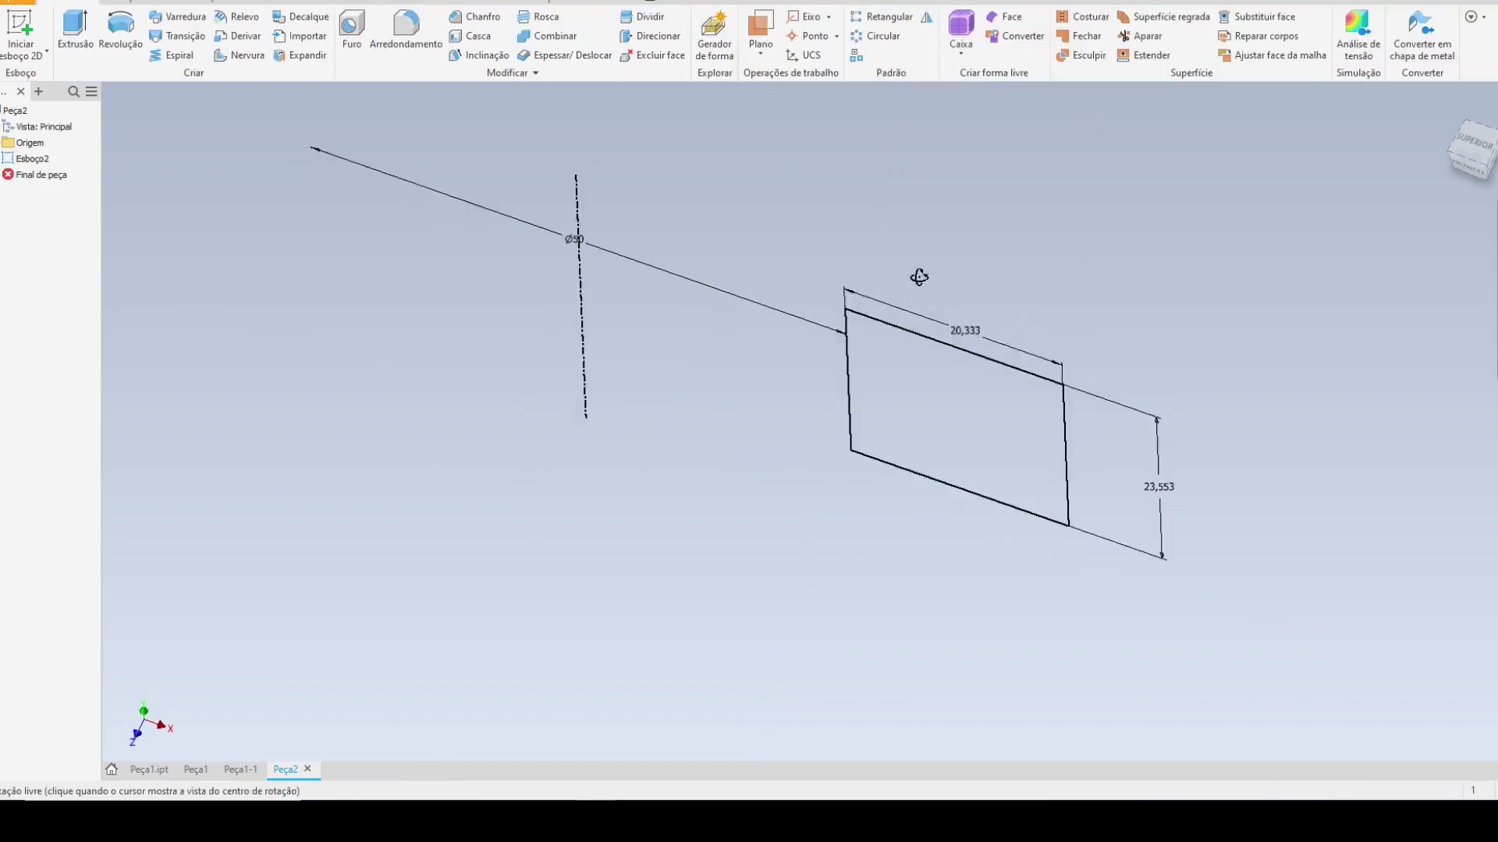
- Start a full 360-degree revolve of the rectangle about the centerline and examine the ring preview
shift+middle_drag(919, 247, 251, 167)
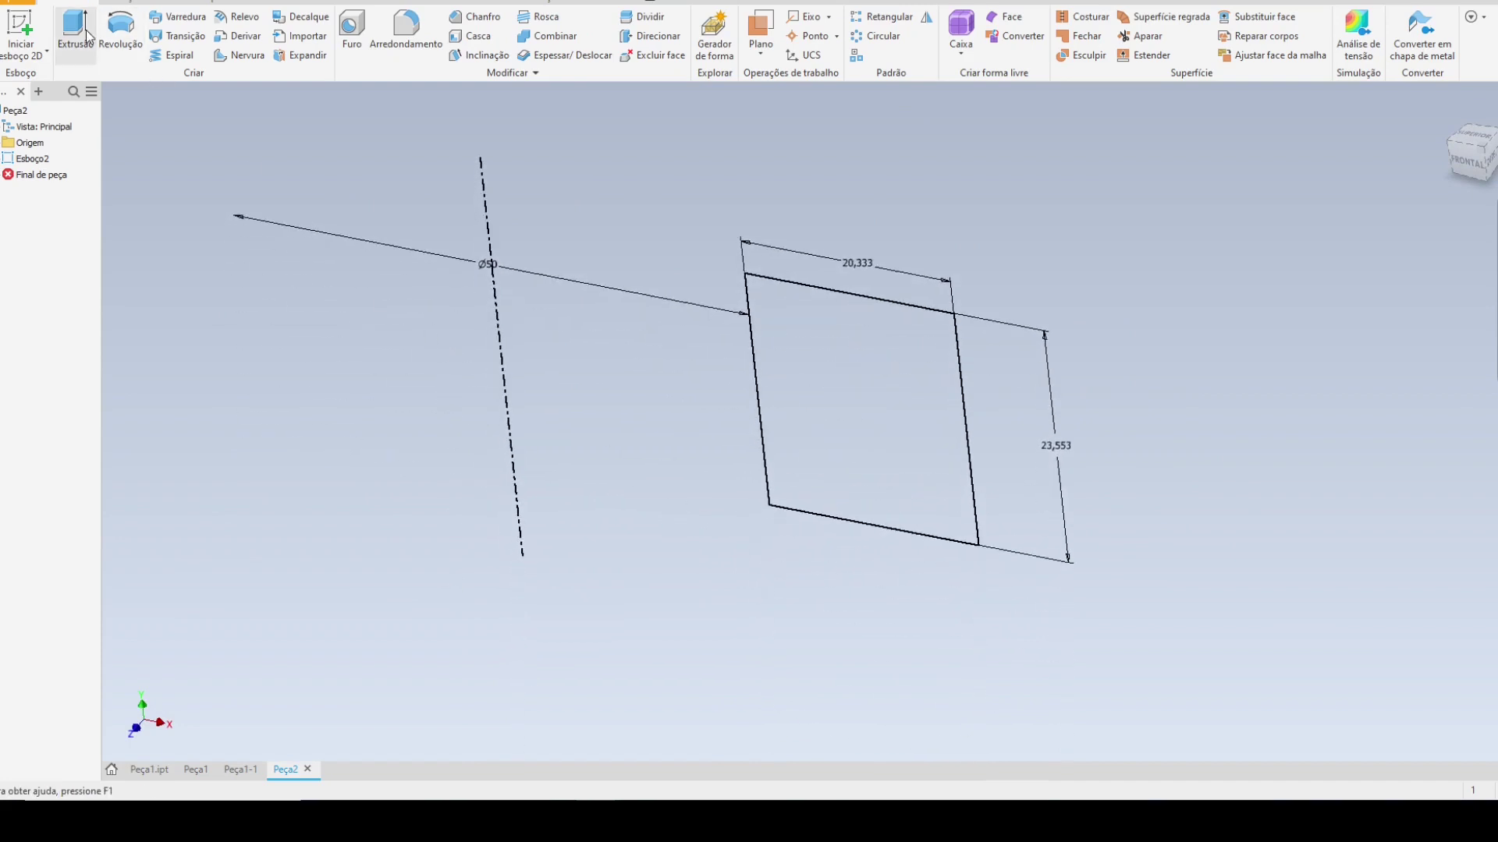
click(125, 45)
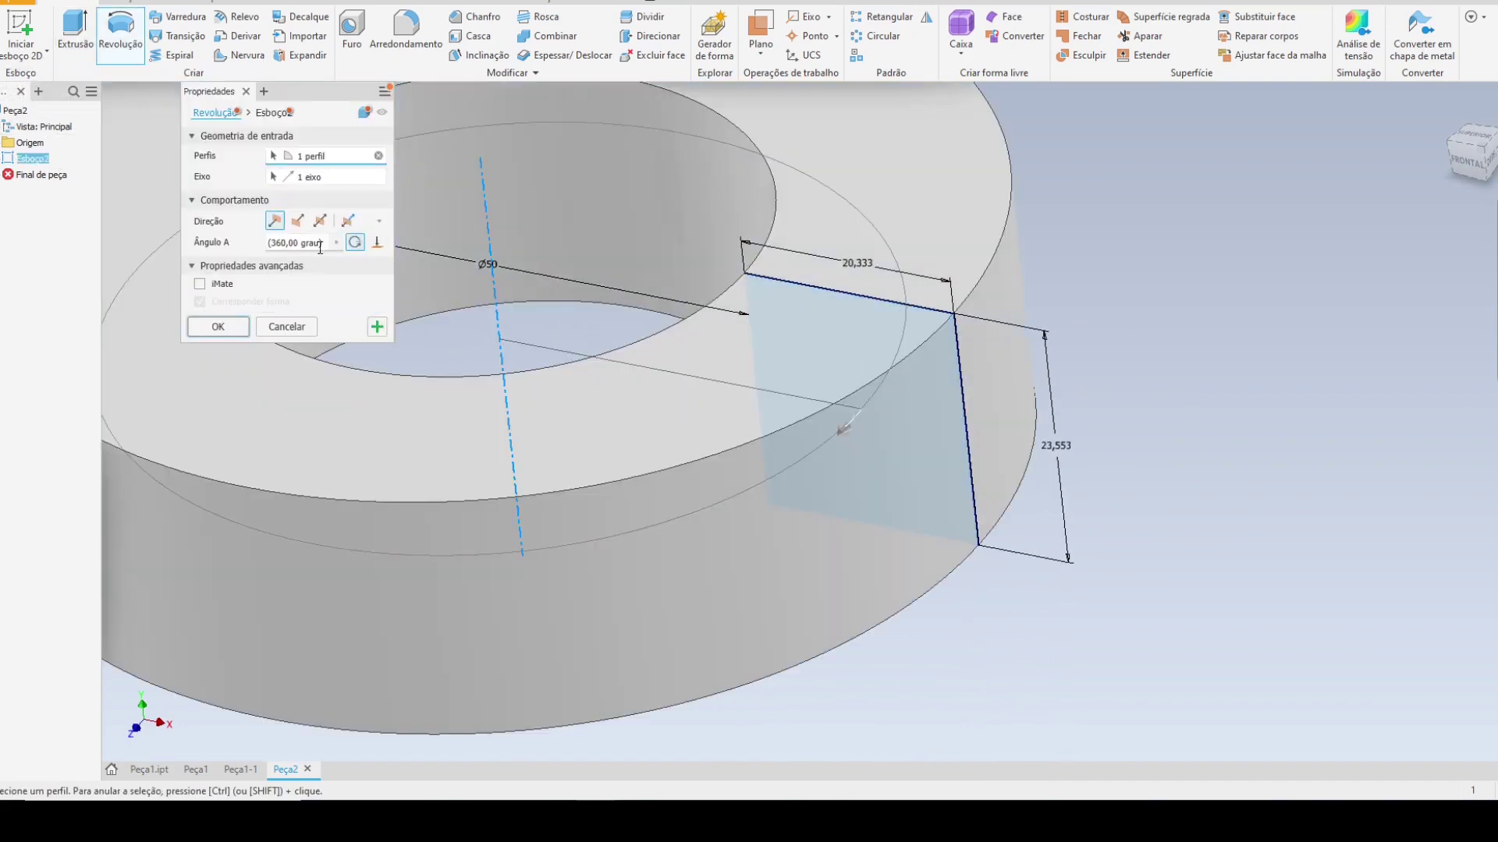
shift+middle_drag(1004, 520, 846, 421)
scroll(851, 468, down, 3)
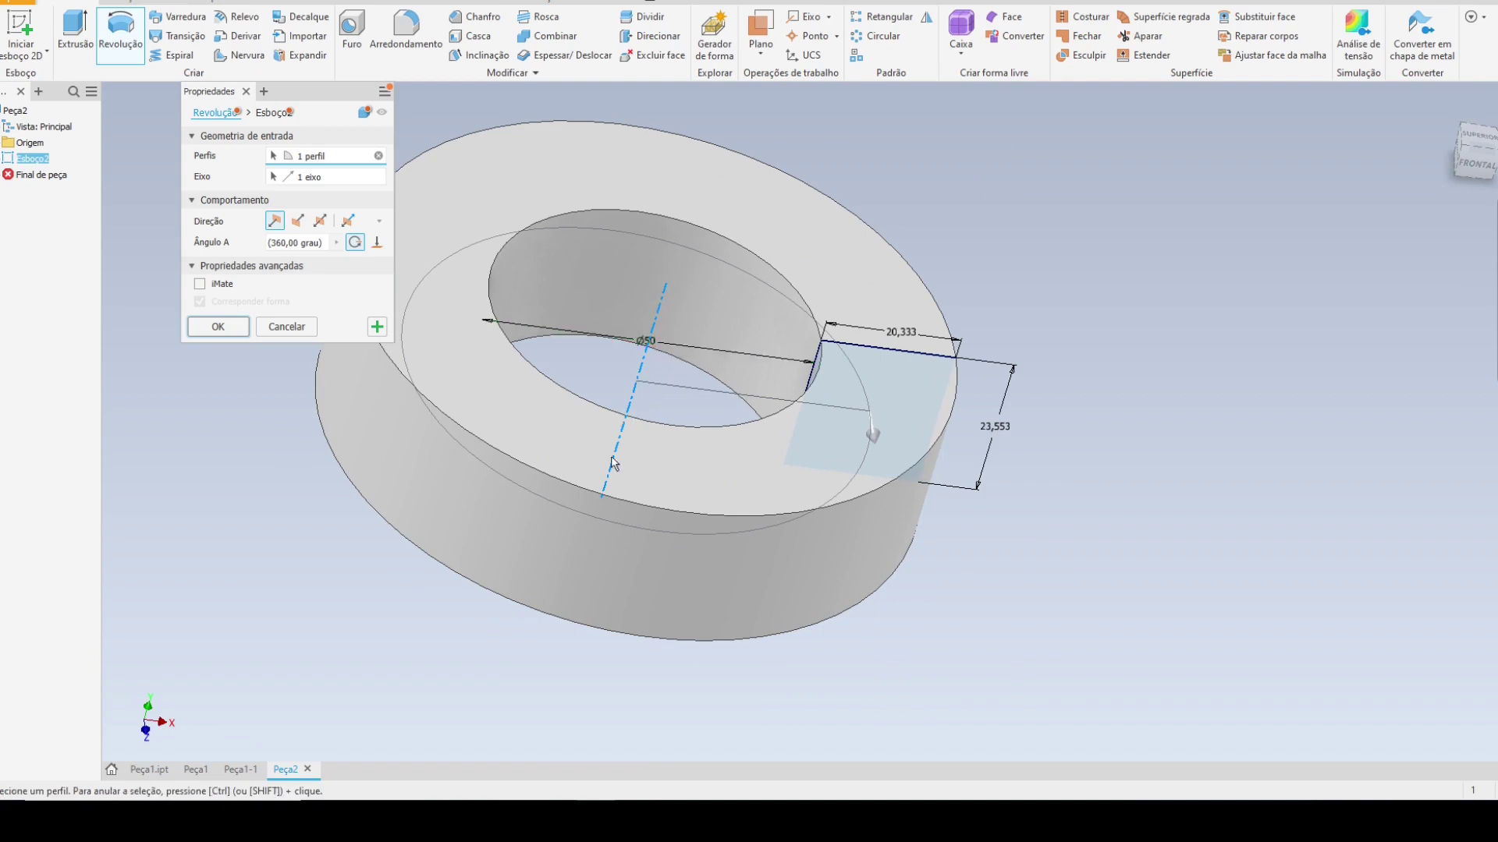
shift+middle_drag(614, 464, 655, 274)
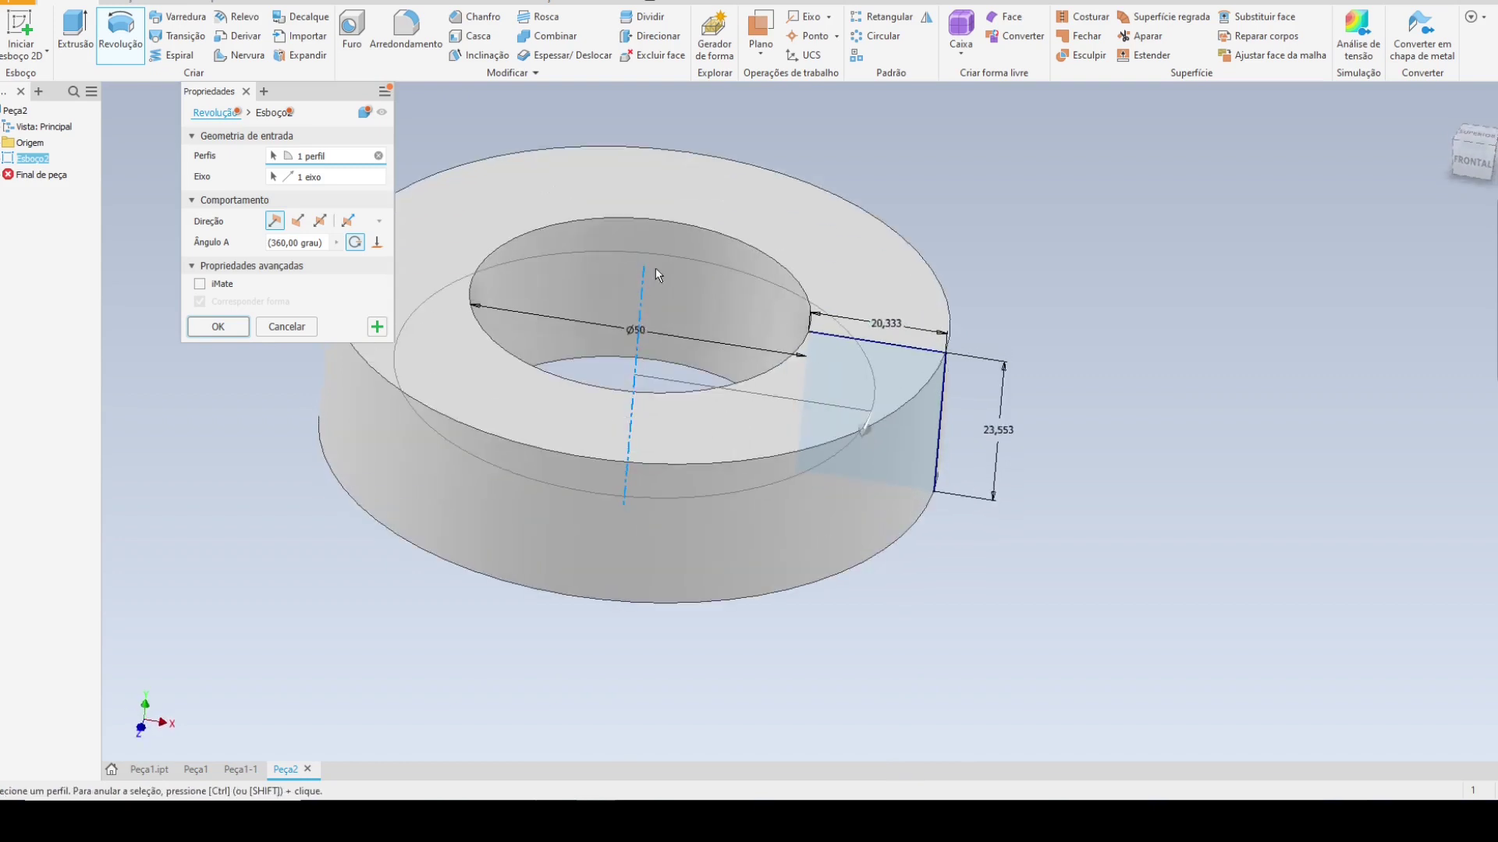
- Clear the revolve's axis and profile, and reselect the rectangle as profile and the centerline as axis
click(378, 174)
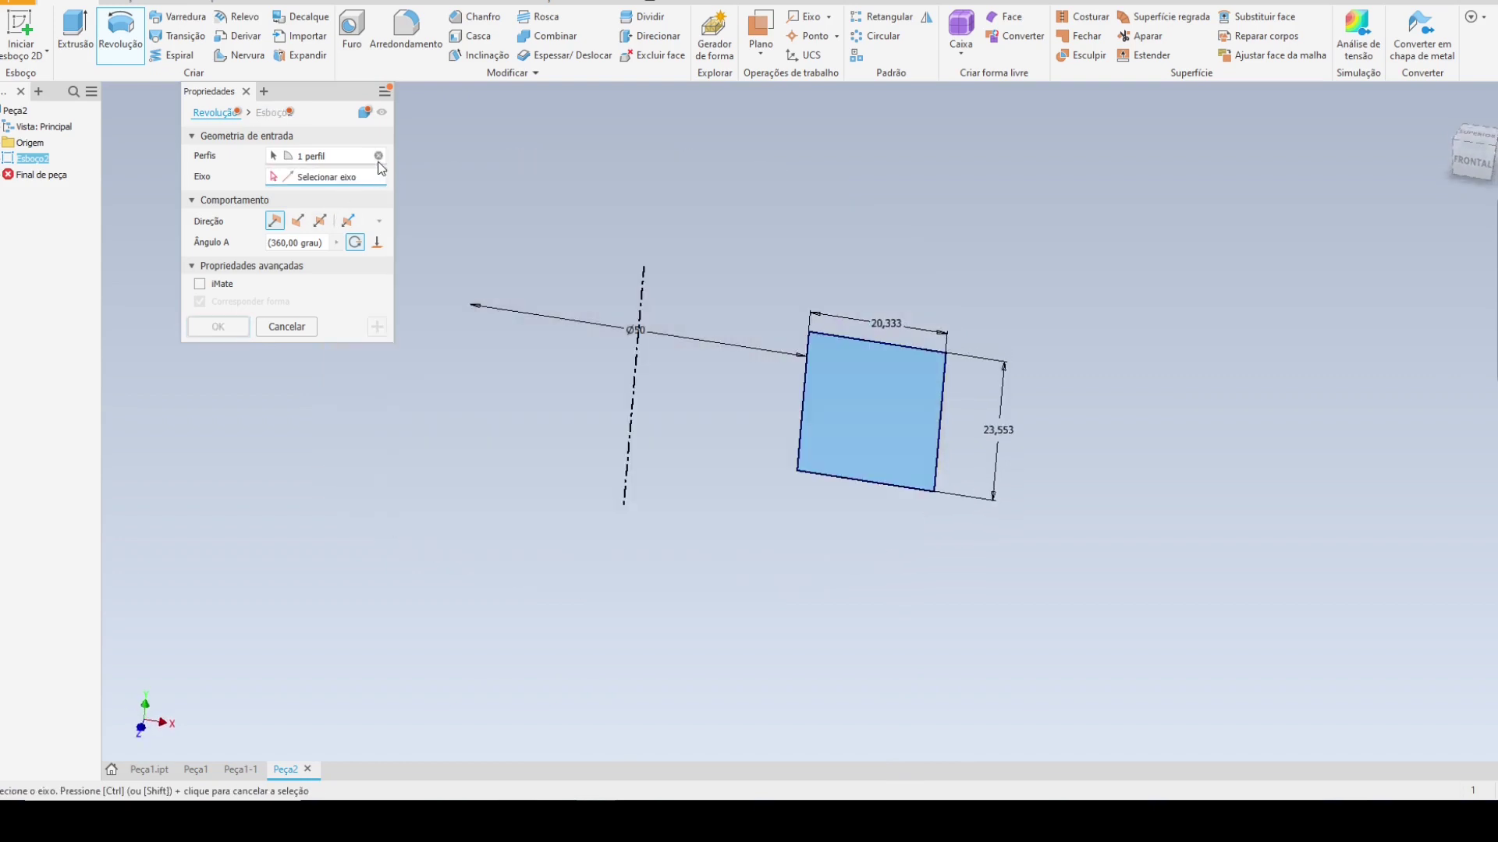
click(378, 156)
mouse_move(873, 406)
shift+middle_down()
mouse_move(1029, 268)
mouse_move(998, 343)
shift+middle_up()
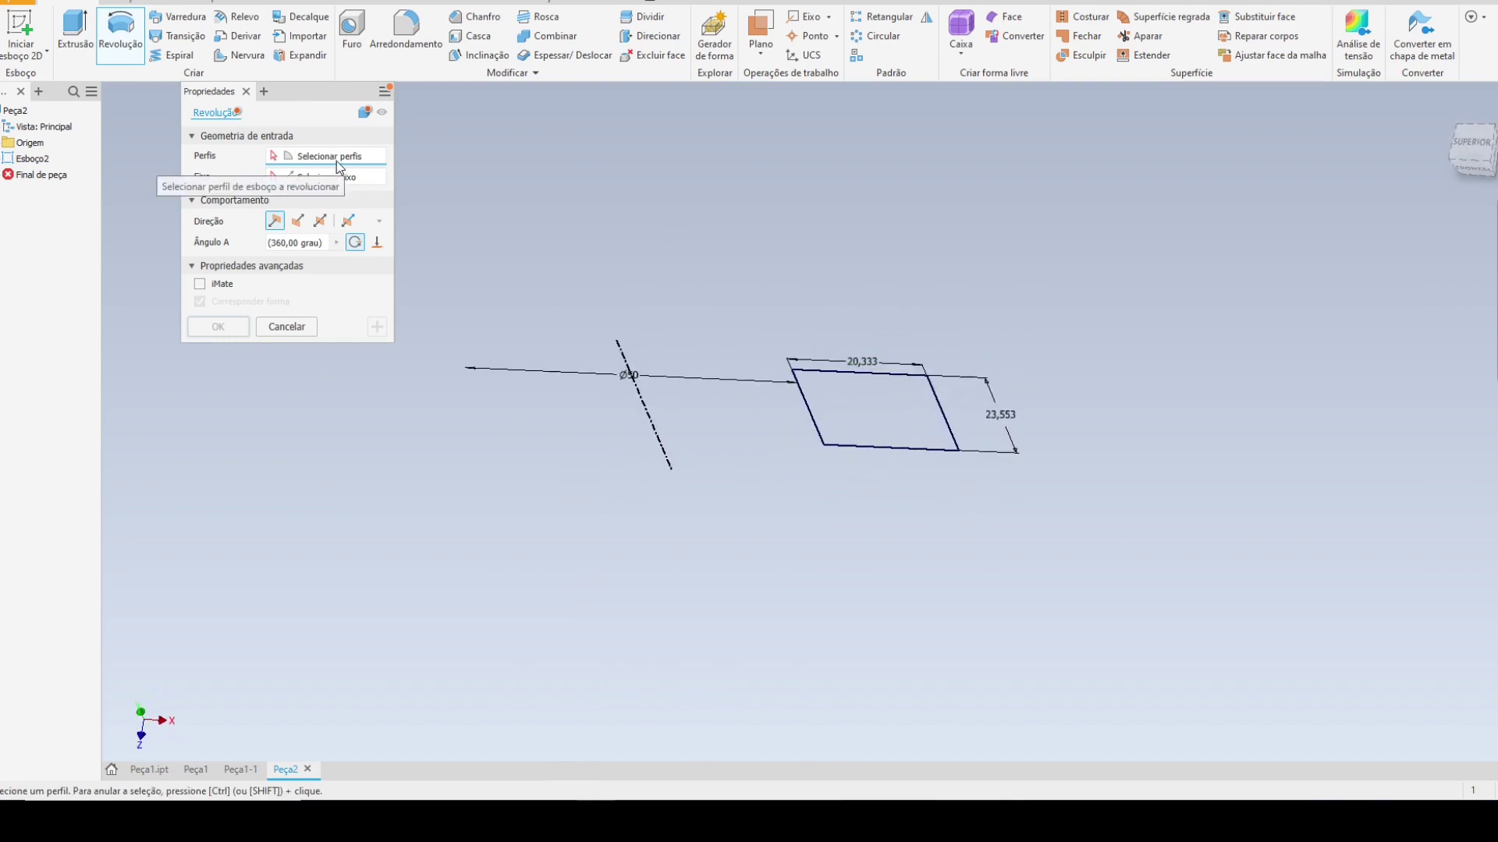
shift+middle_drag(698, 530, 763, 468)
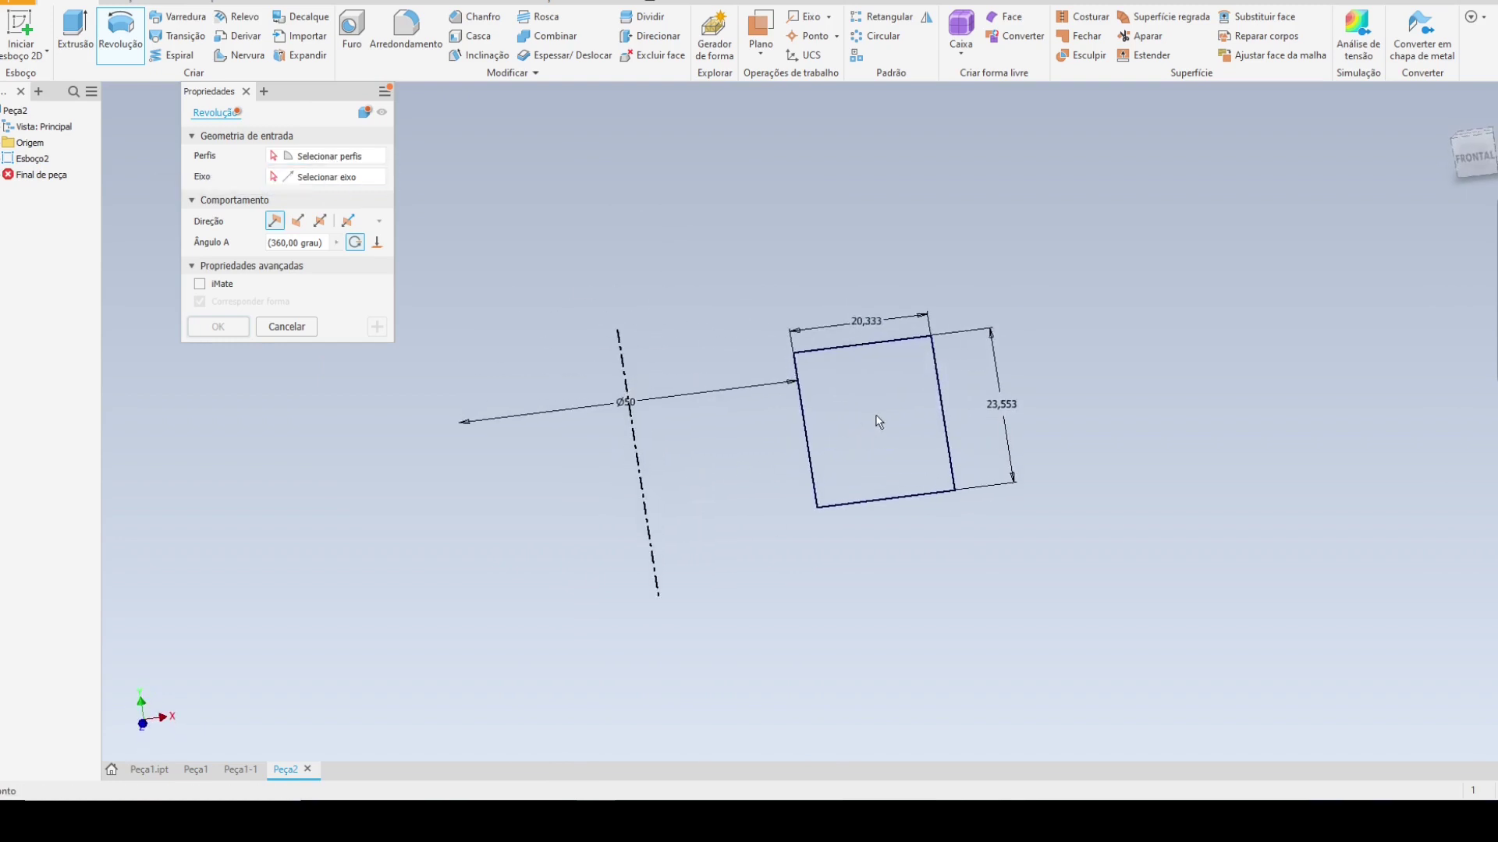
shift+middle_drag(930, 398, 591, 374)
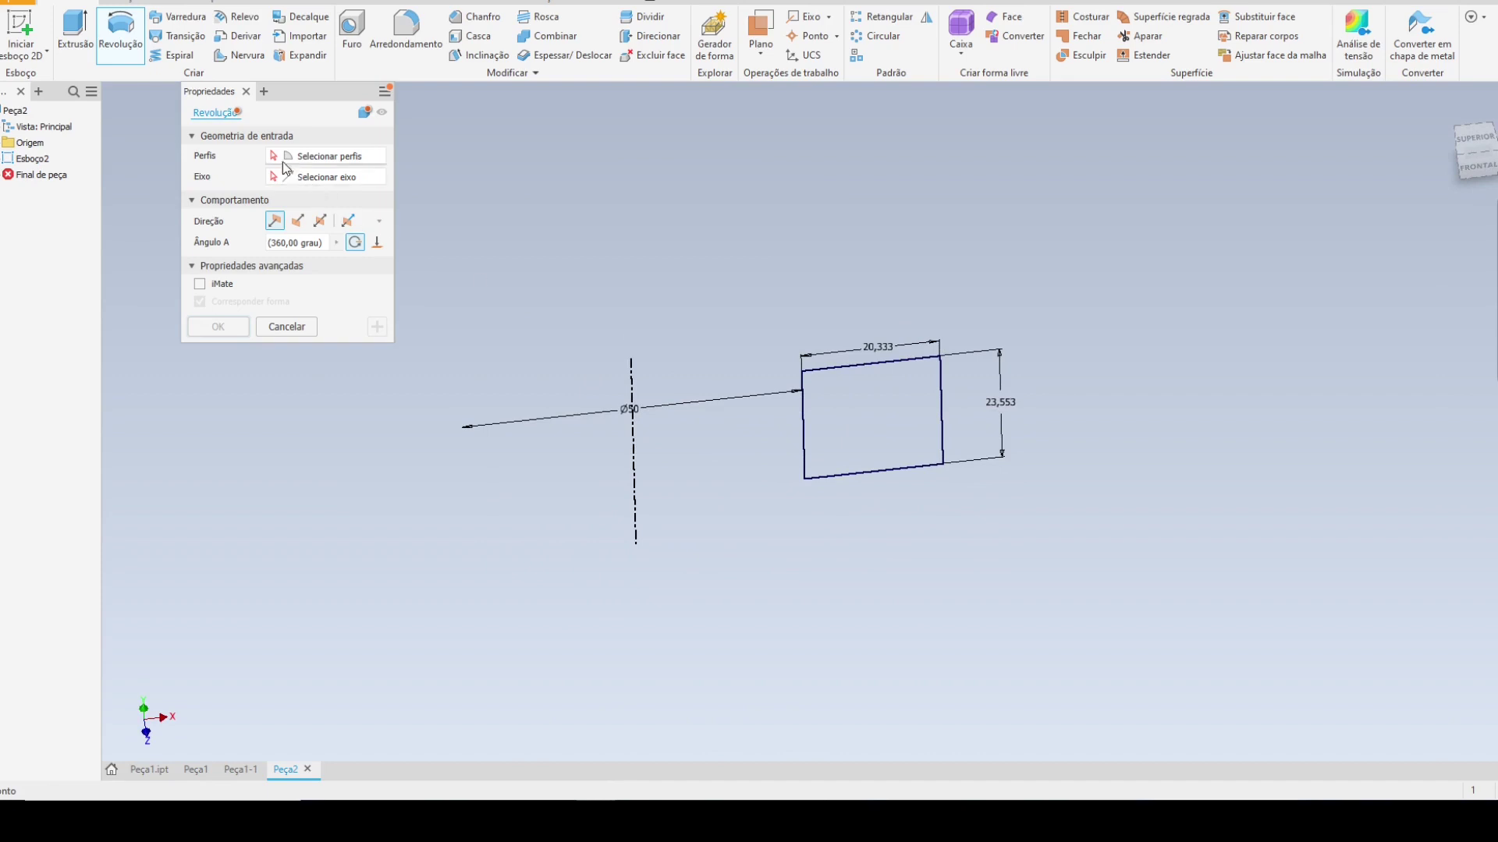
click(893, 381)
mouse_move(582, 515)
shift+middle_down()
mouse_move(546, 556)
mouse_move(406, 269)
shift+middle_up()
click(334, 184)
shift+middle_drag(591, 585, 544, 506)
click(634, 455)
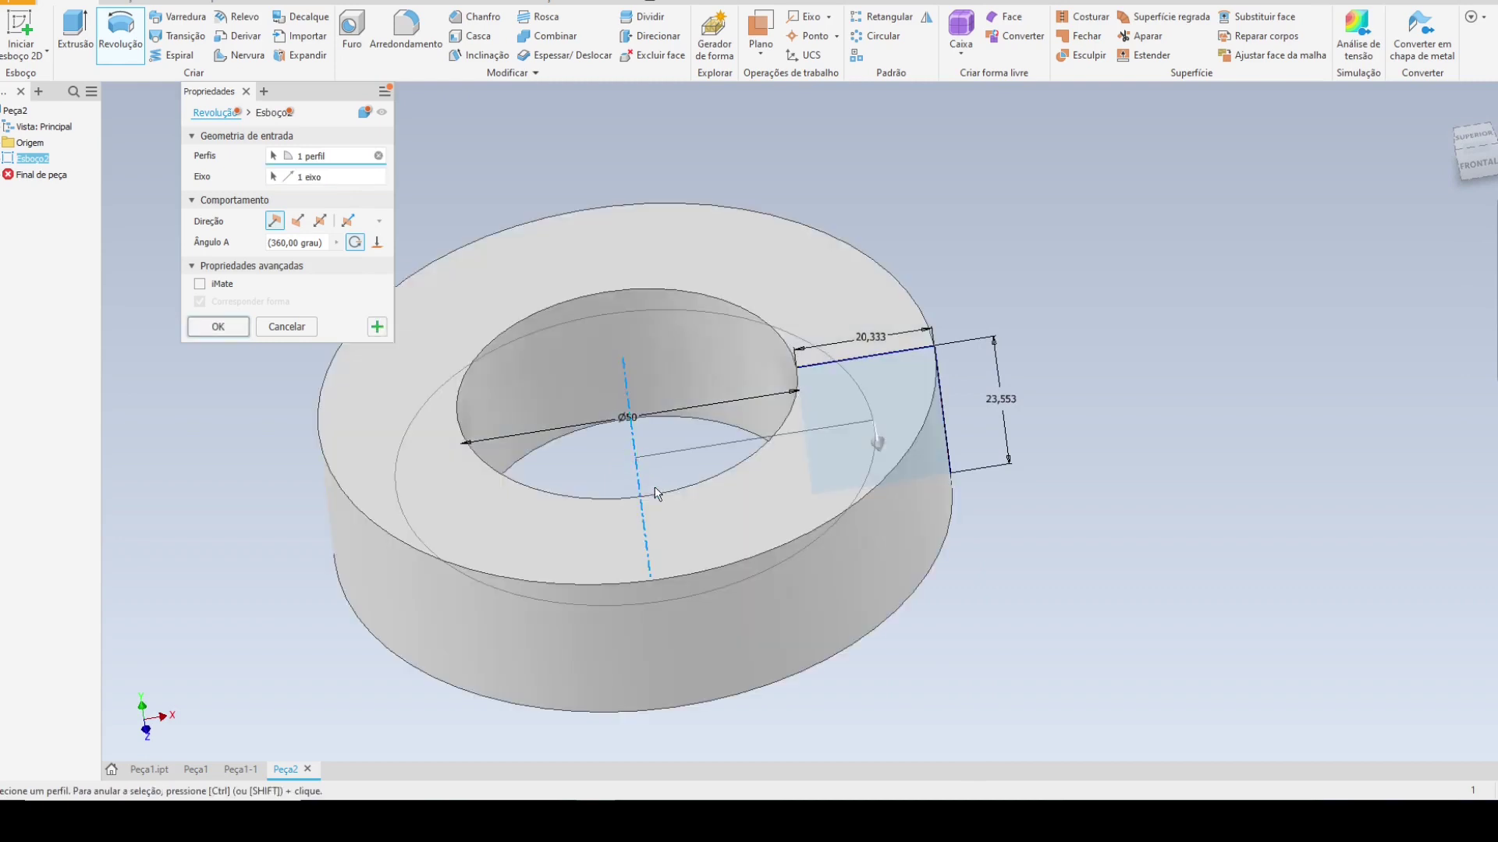
shift+middle_drag(658, 495, 536, 345)
- Preview the ring revolved through only 180 degrees
click(273, 242)
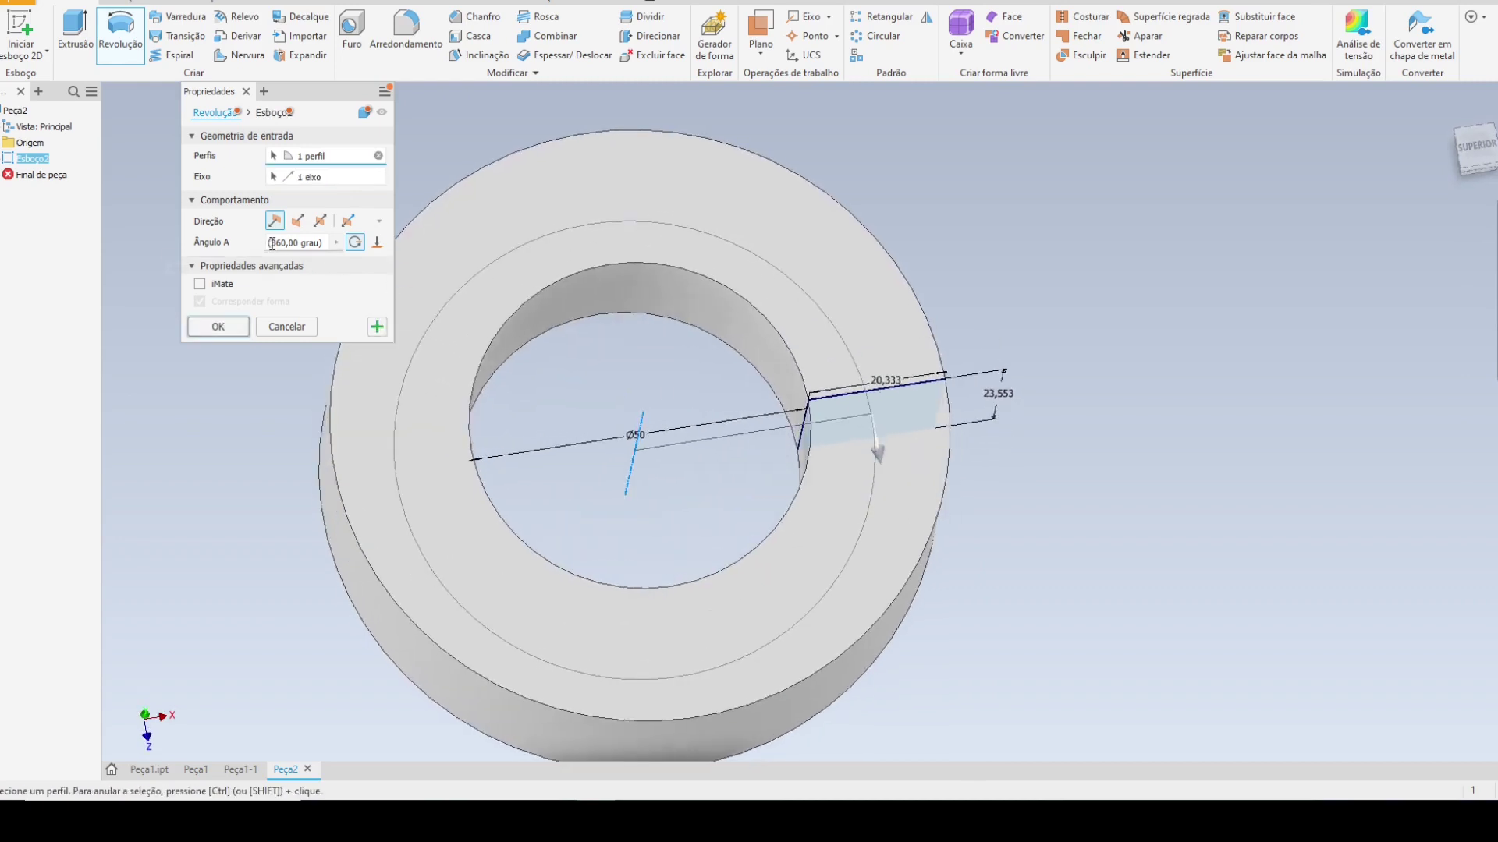
text(180)
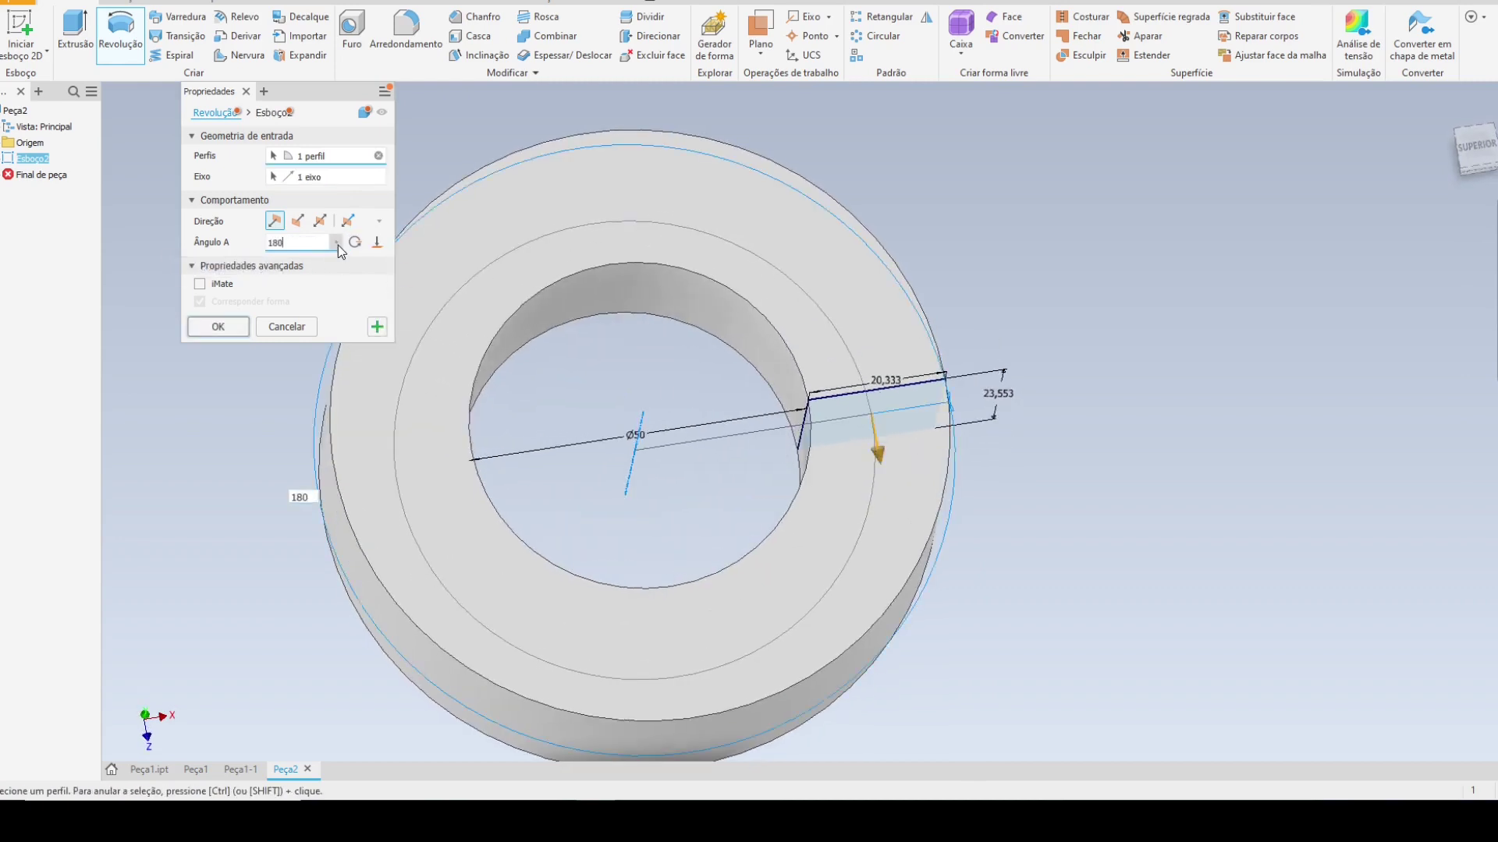
shift+middle_drag(515, 227, 725, 374)
- Set the revolve angle to 360 degrees, check the preview from several sides, and create the ring
text(3)
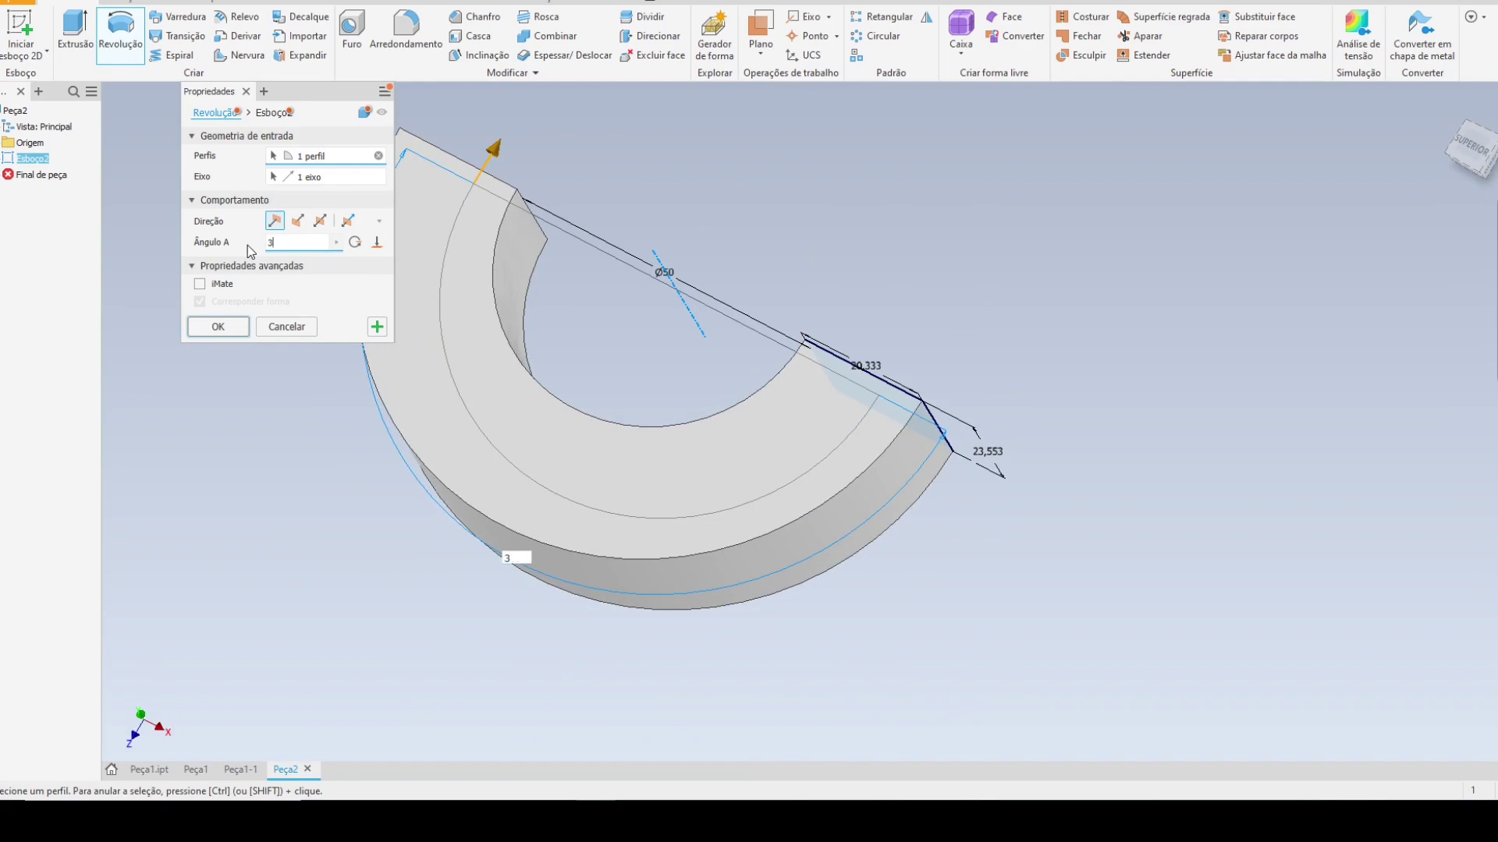
text(60)
shift+middle_drag(612, 391, 849, 451)
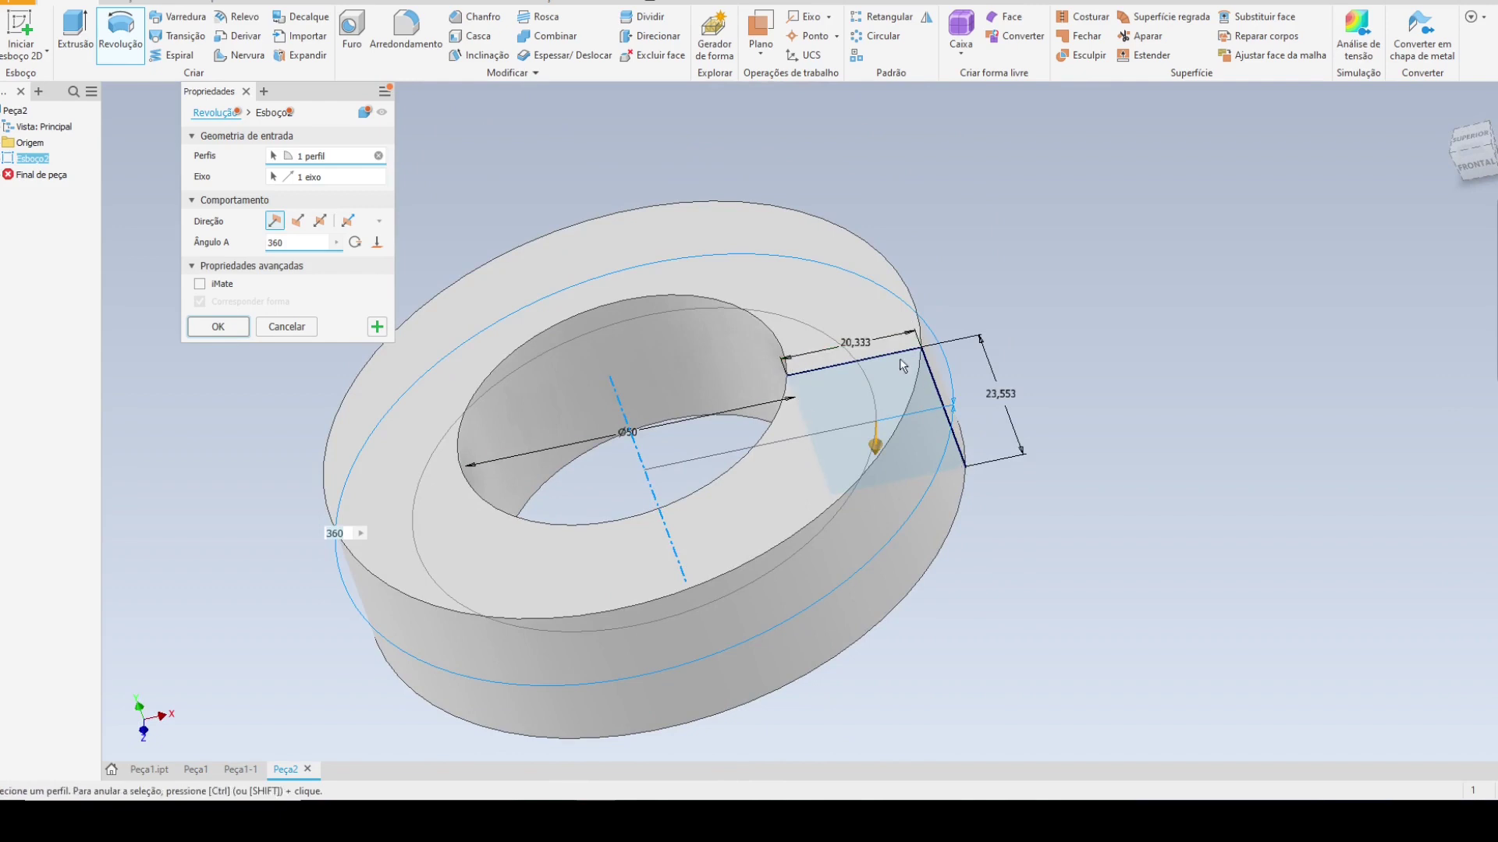
shift+middle_drag(900, 358, 836, 397)
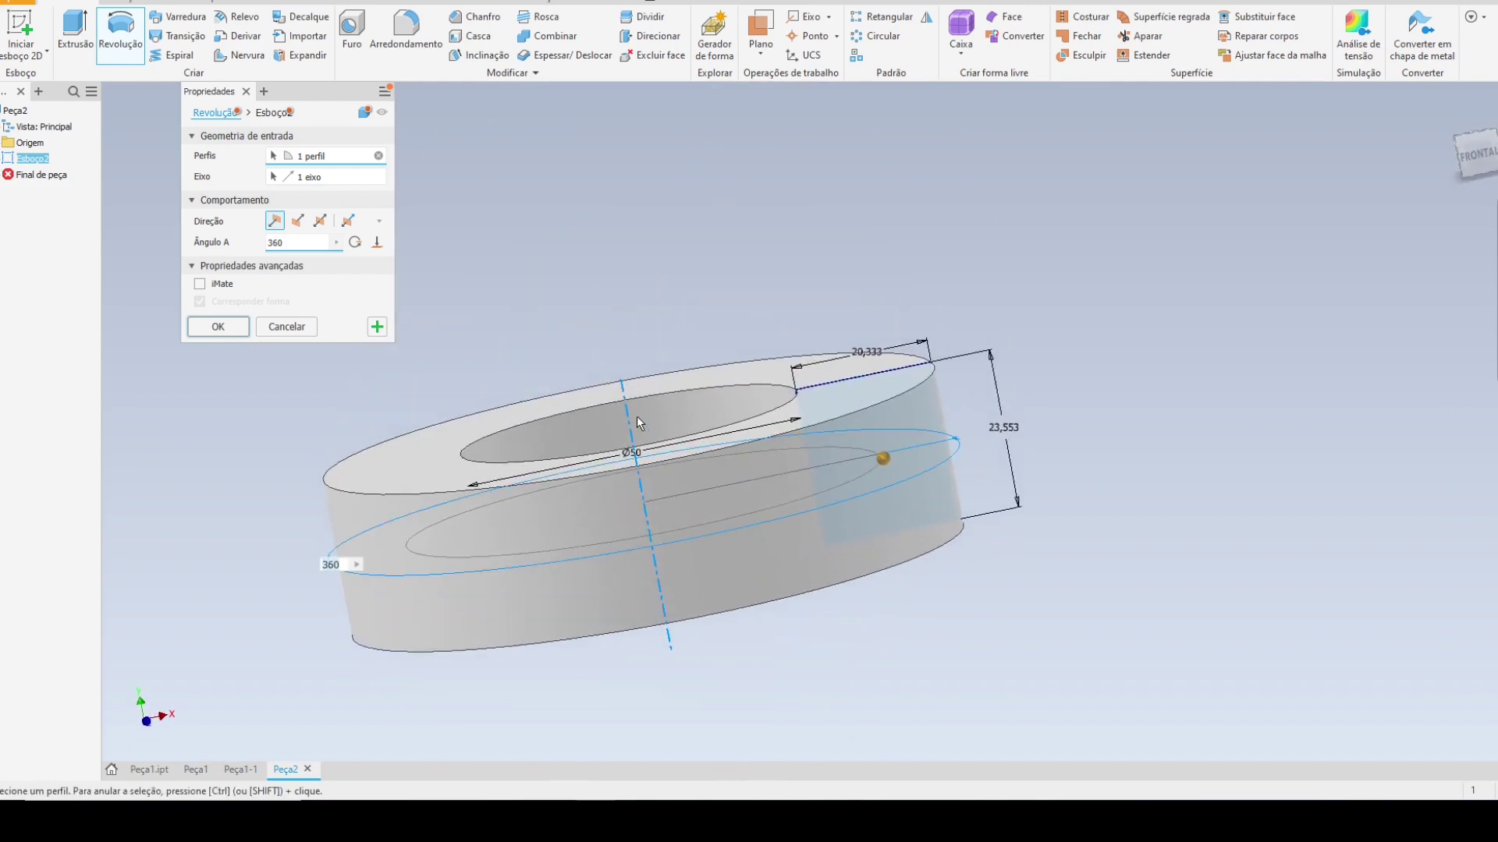
shift+middle_drag(637, 421, 909, 402)
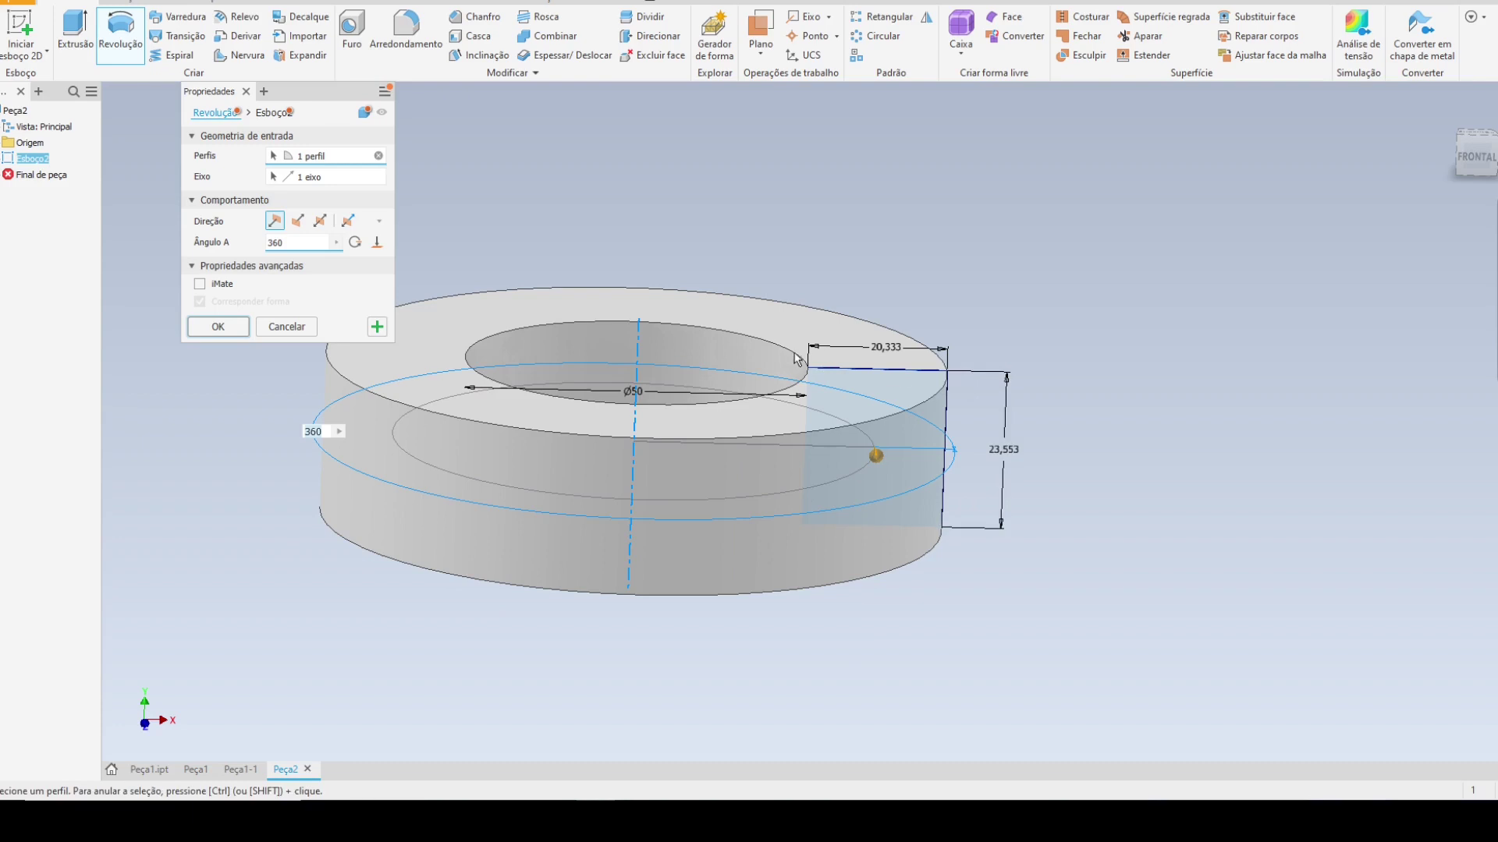
shift+middle_drag(825, 366, 819, 390)
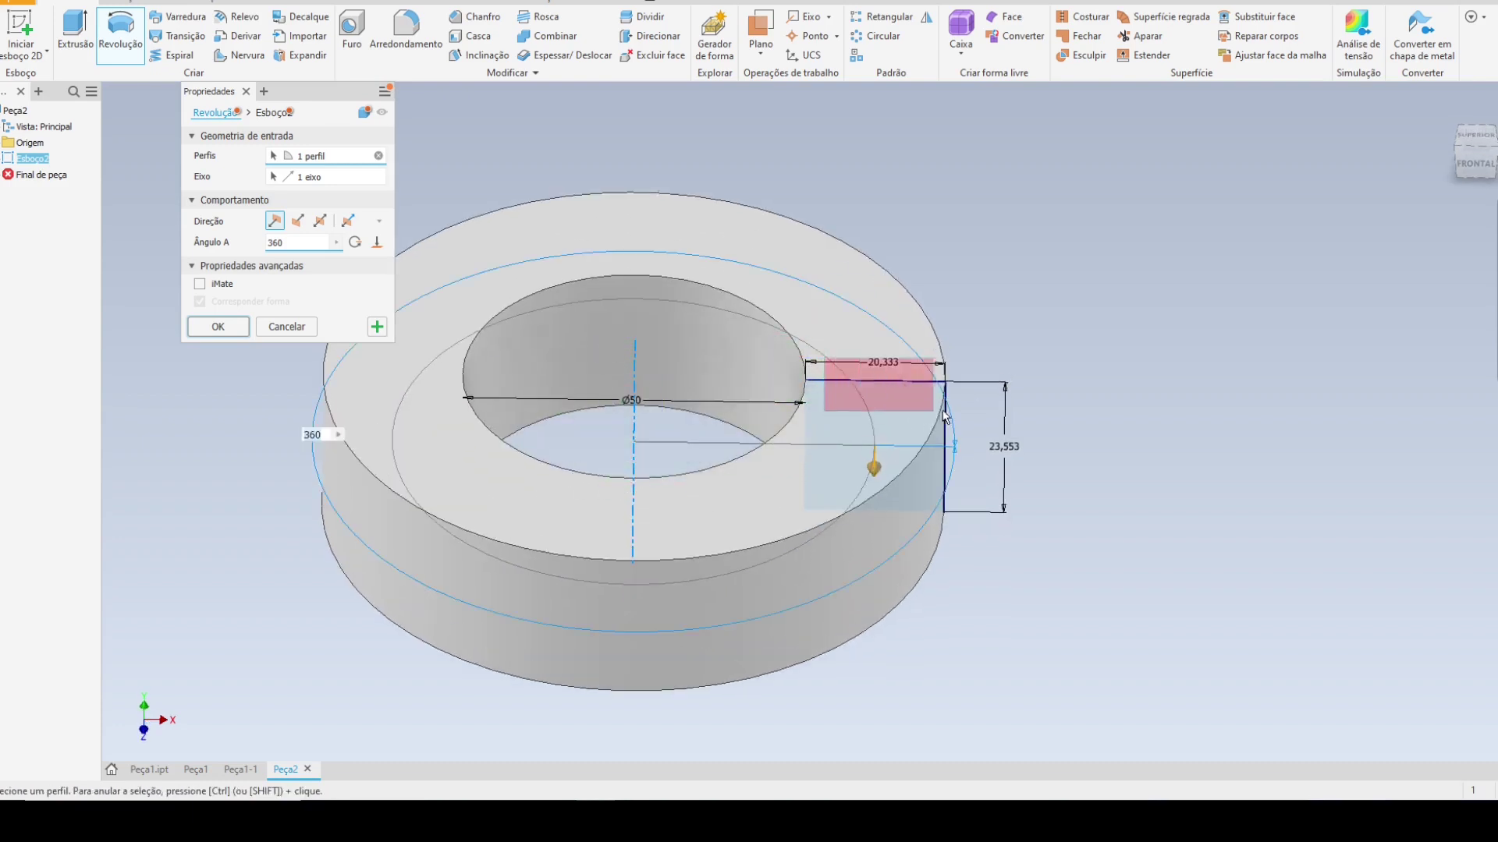
click(219, 326)
- Examine the finished ring's flat face and central hole from different sides
shift+middle_drag(597, 275, 618, 348)
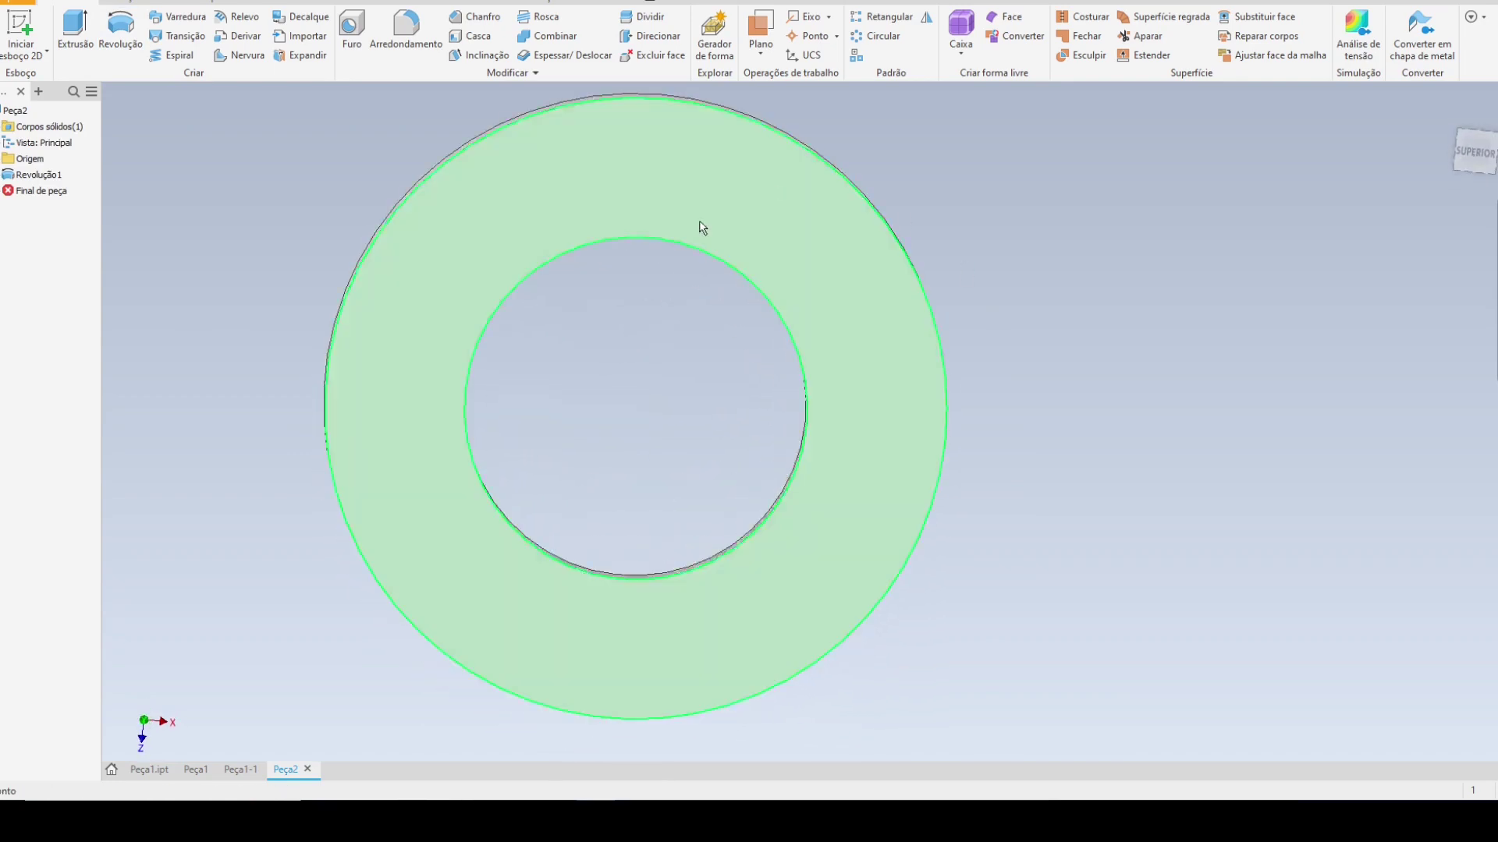
click(854, 267)
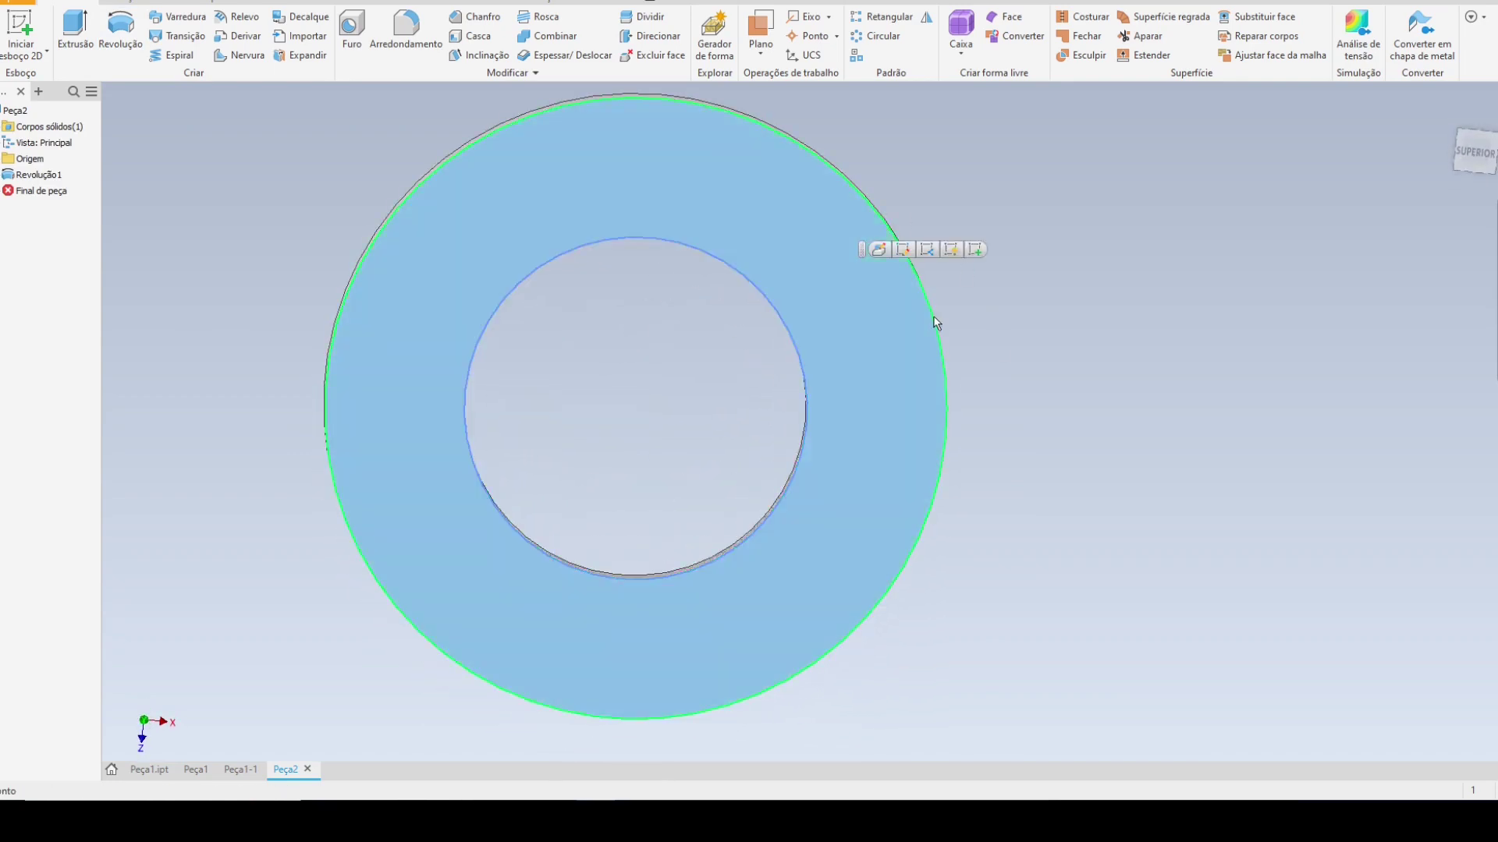
shift+middle_drag(936, 317, 697, 360)
key(F5)
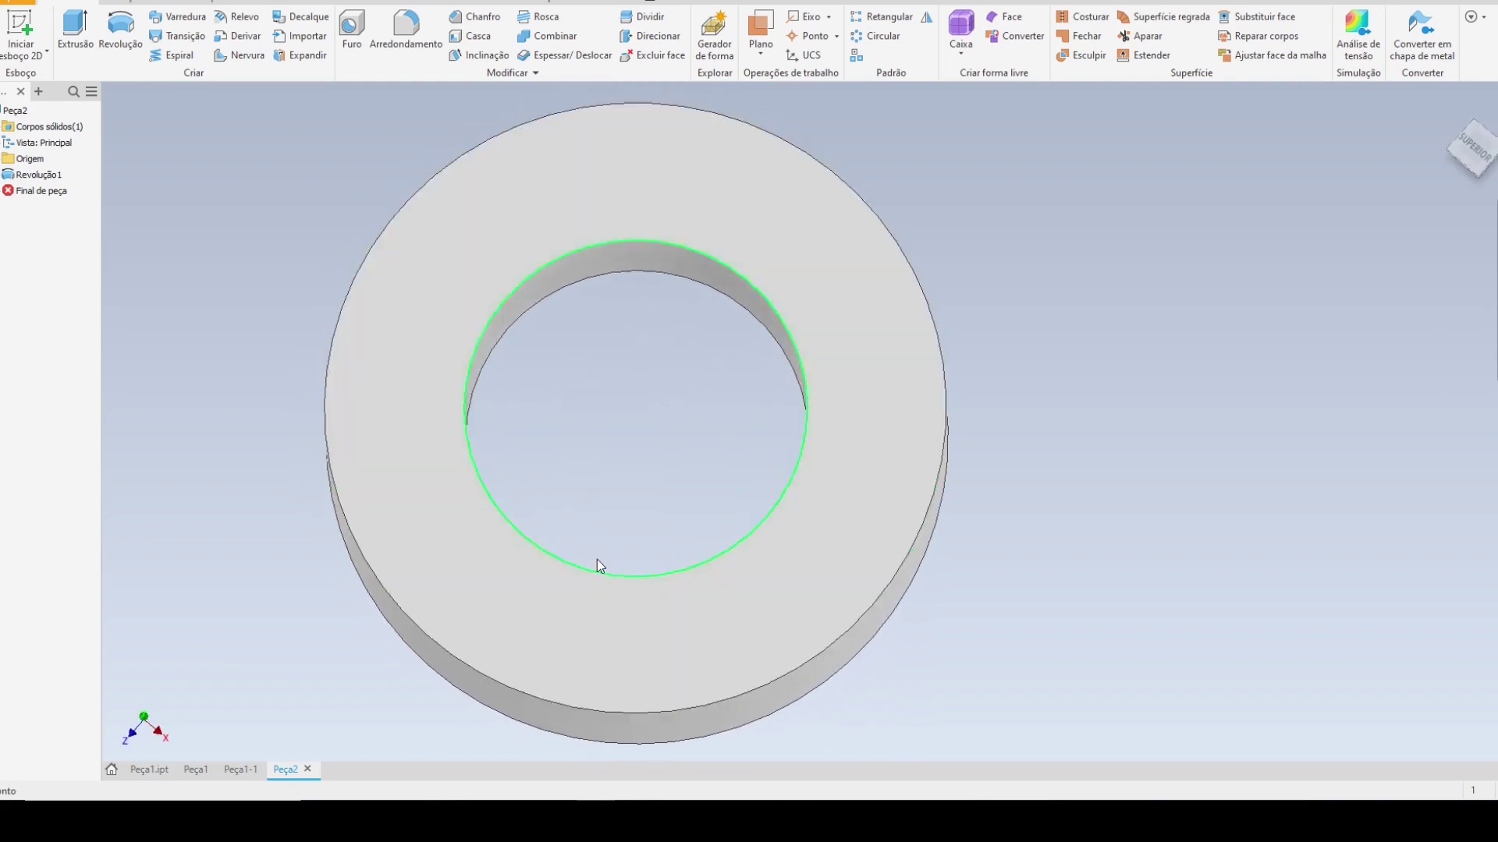
shift+middle_drag(596, 560, 712, 209)
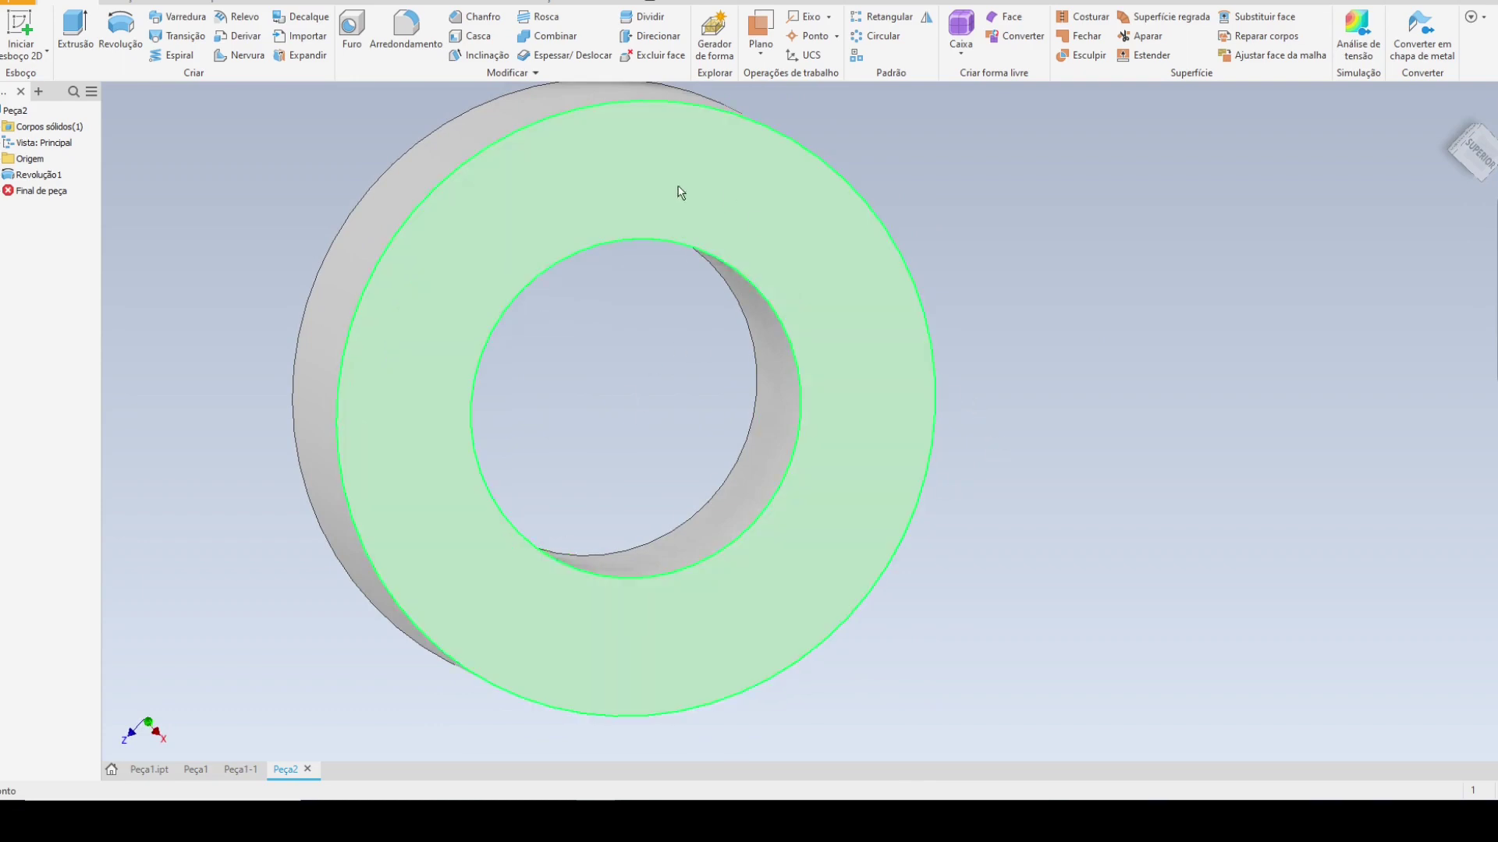
- Start a new sketch on the ring's flat face
key(F5)
key(F4)
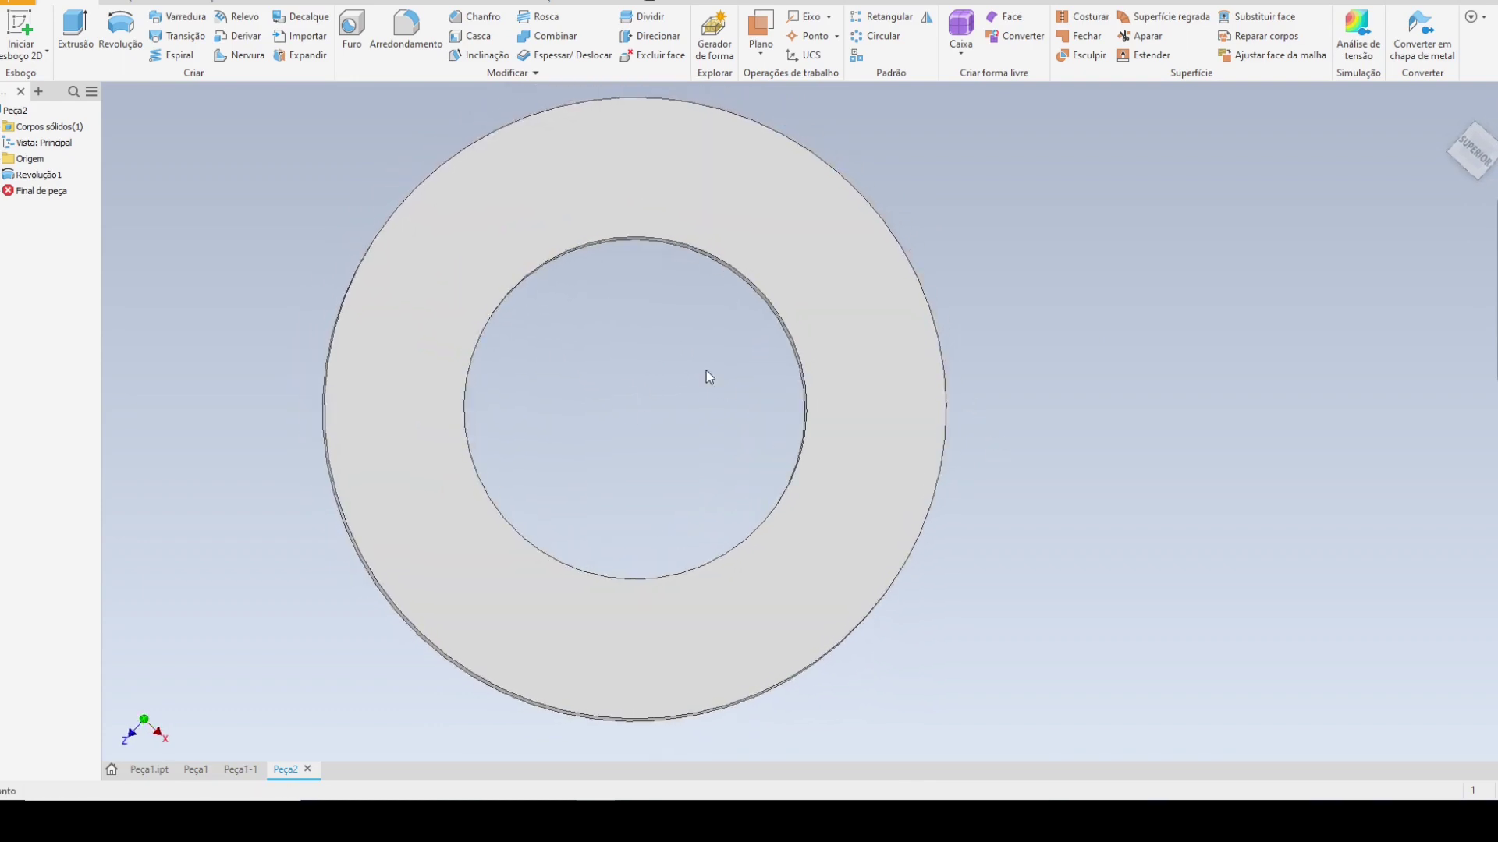
drag(705, 371, 642, 341)
key(Escape)
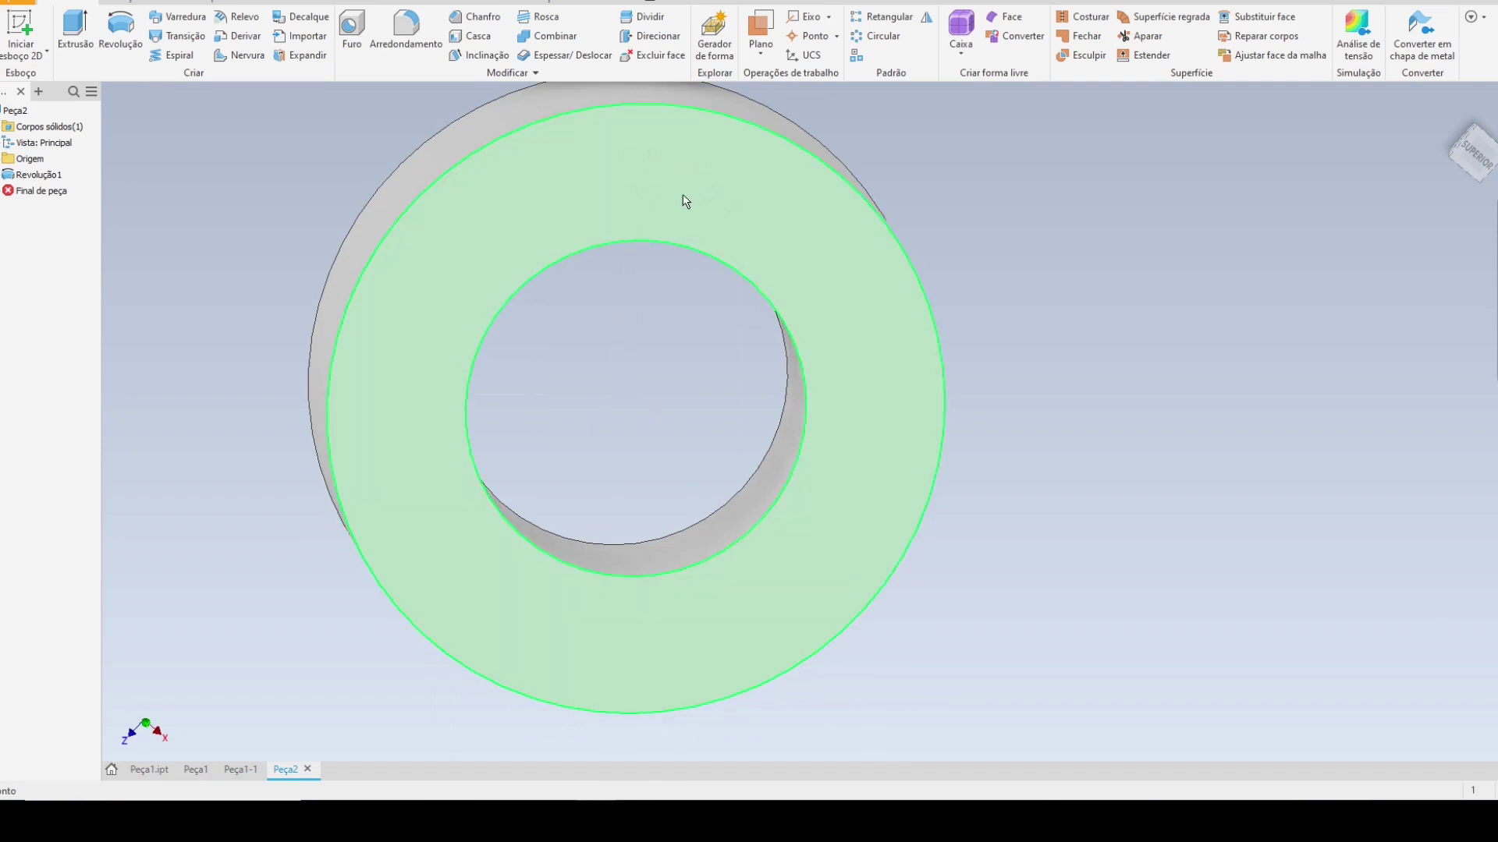
mouse_move(710, 227)
click(710, 224)
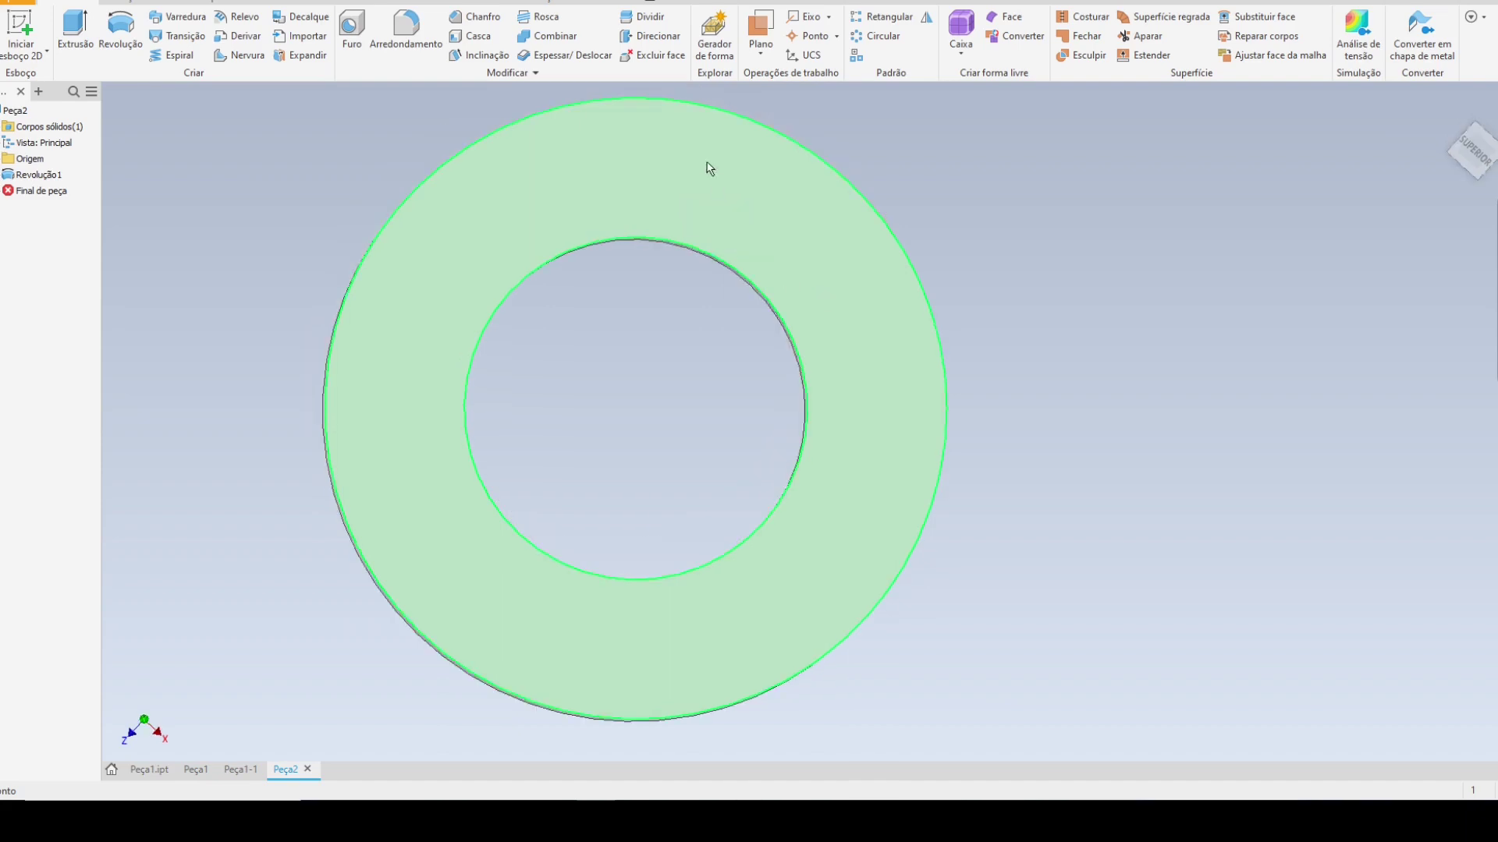
click(642, 194)
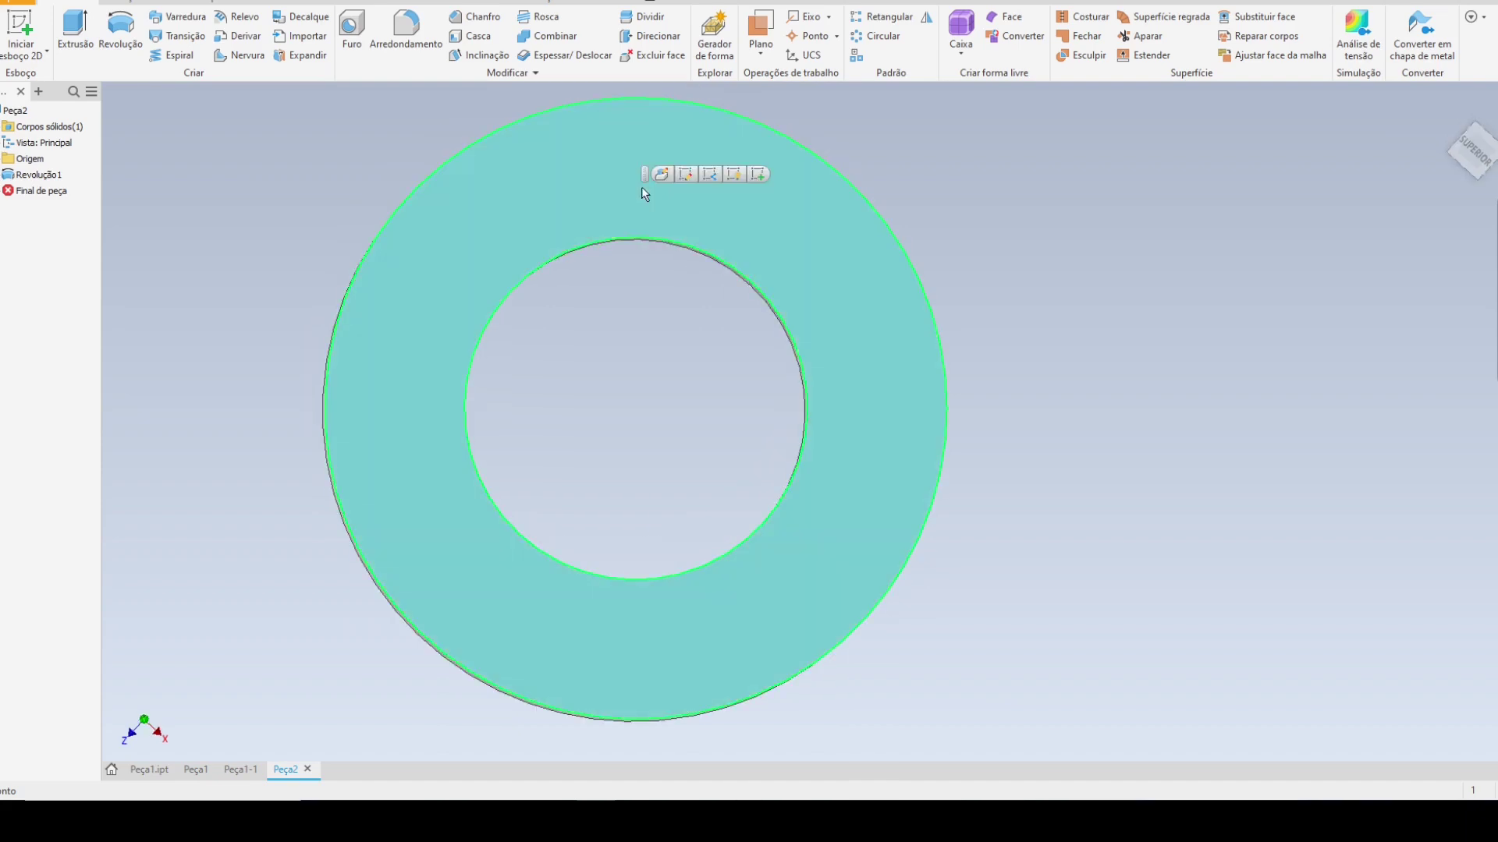
click(758, 174)
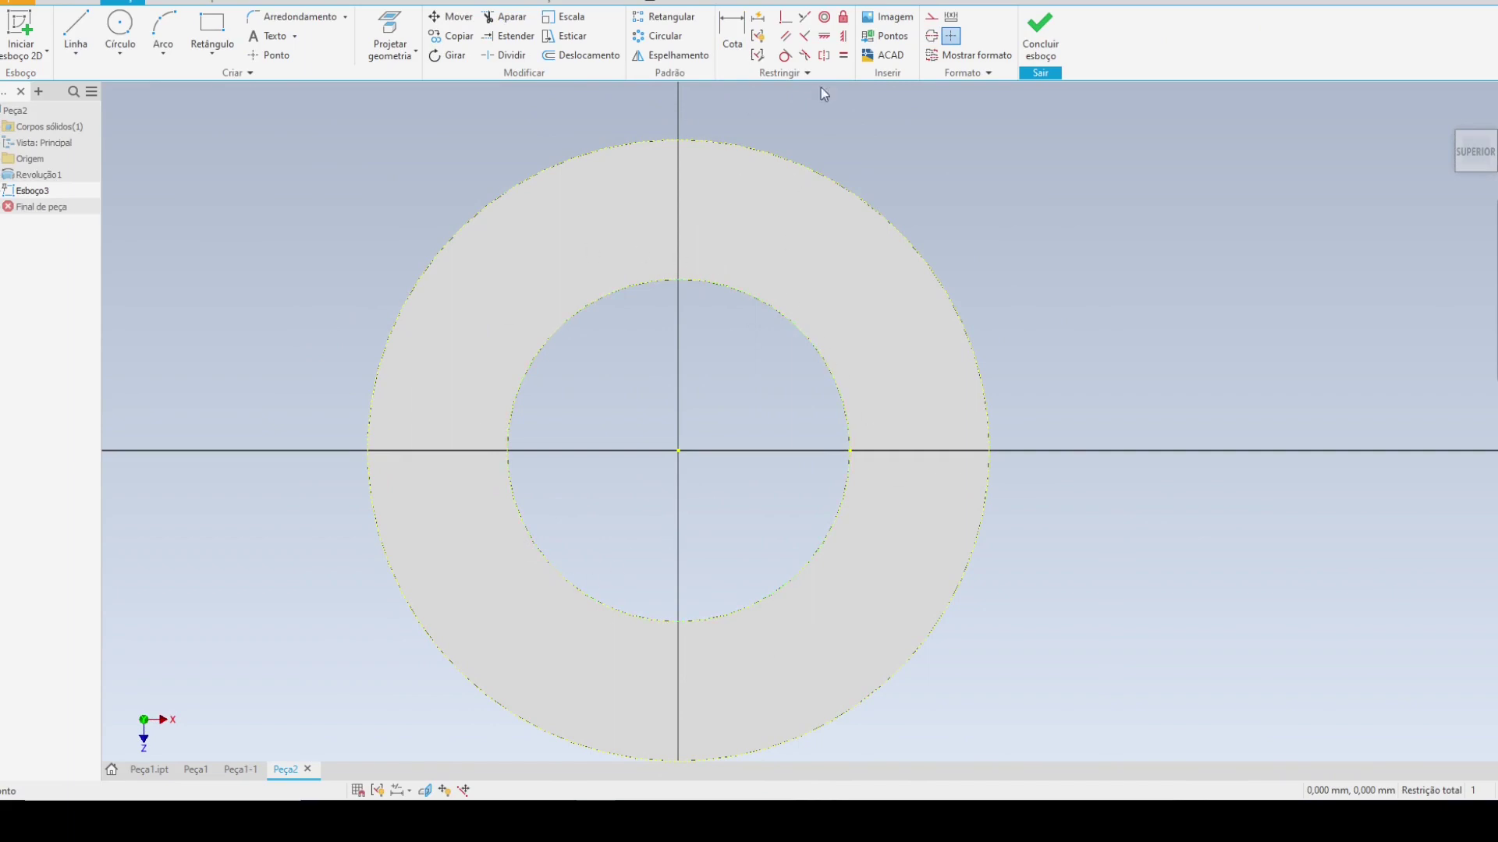
- Draw a vertical construction line about 36 mm long from the ring's center up into the ring's face
click(931, 16)
click(71, 30)
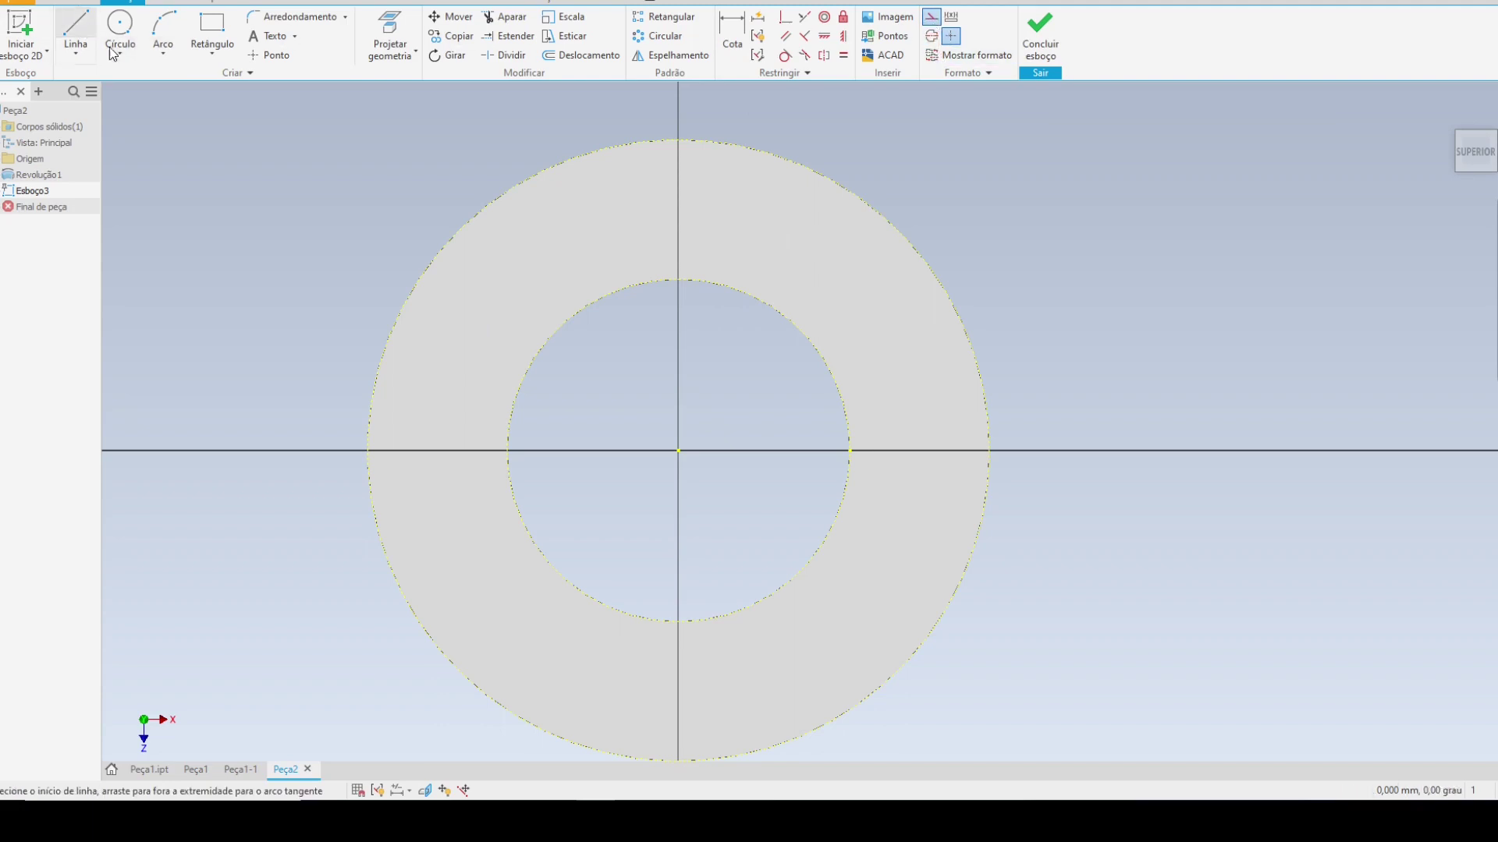
click(679, 450)
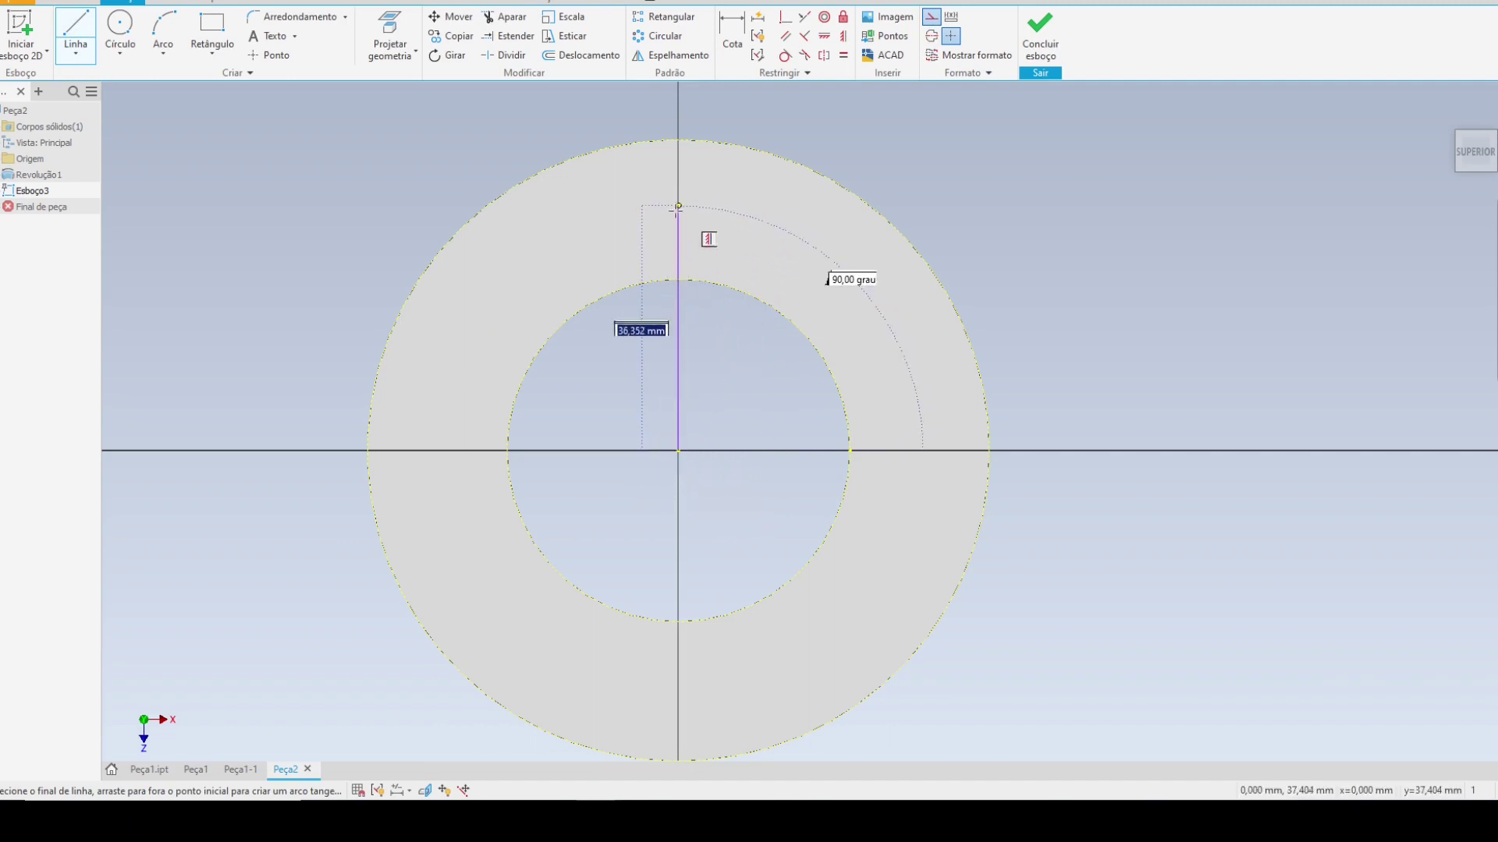
scroll(677, 199, down, 2)
scroll(679, 211, up, 5)
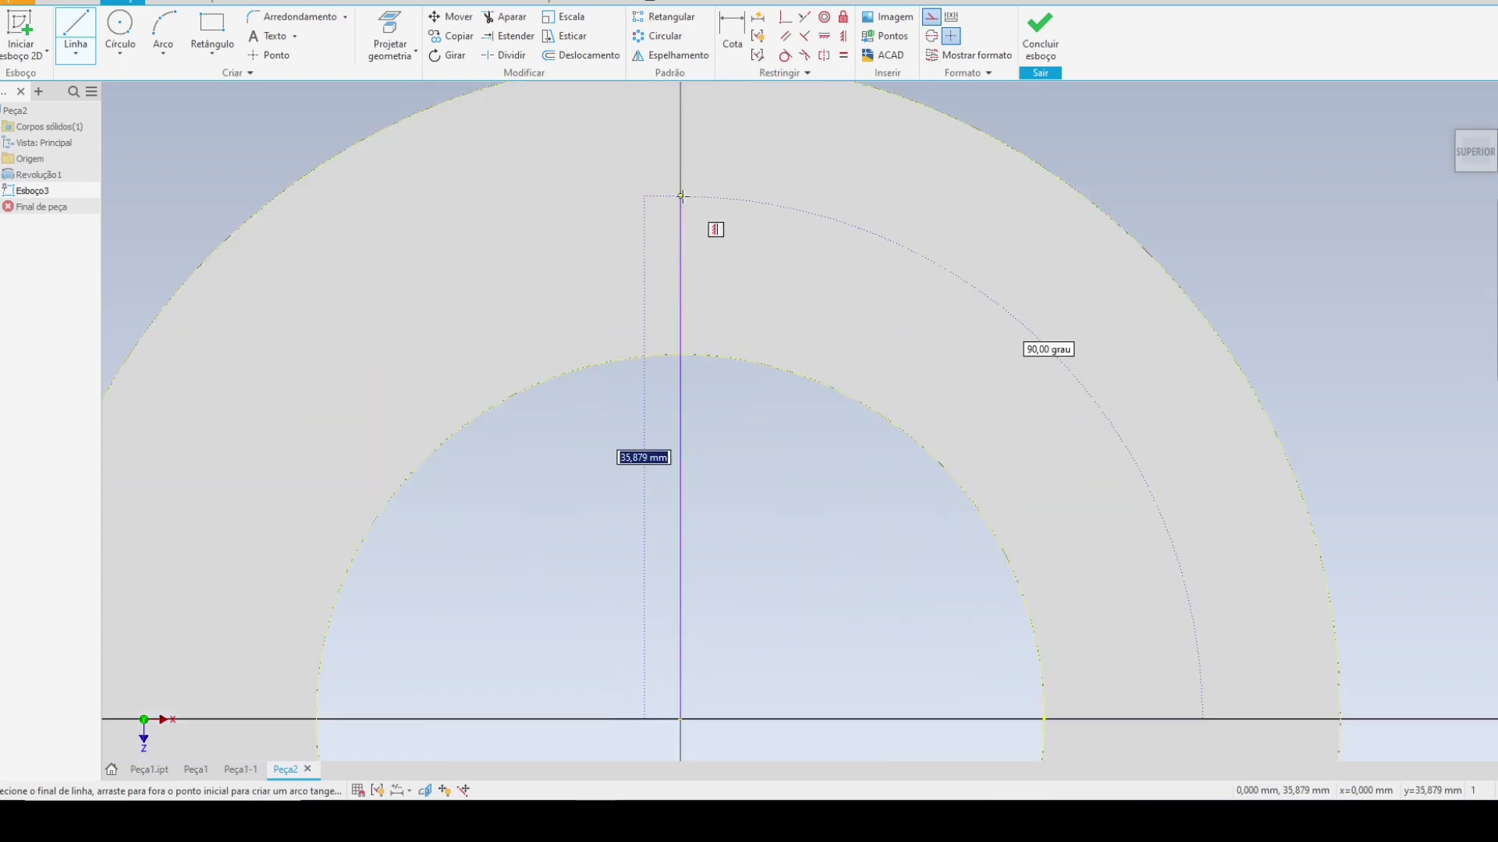
click(680, 196)
key(Escape)
scroll(930, 294, down, 2)
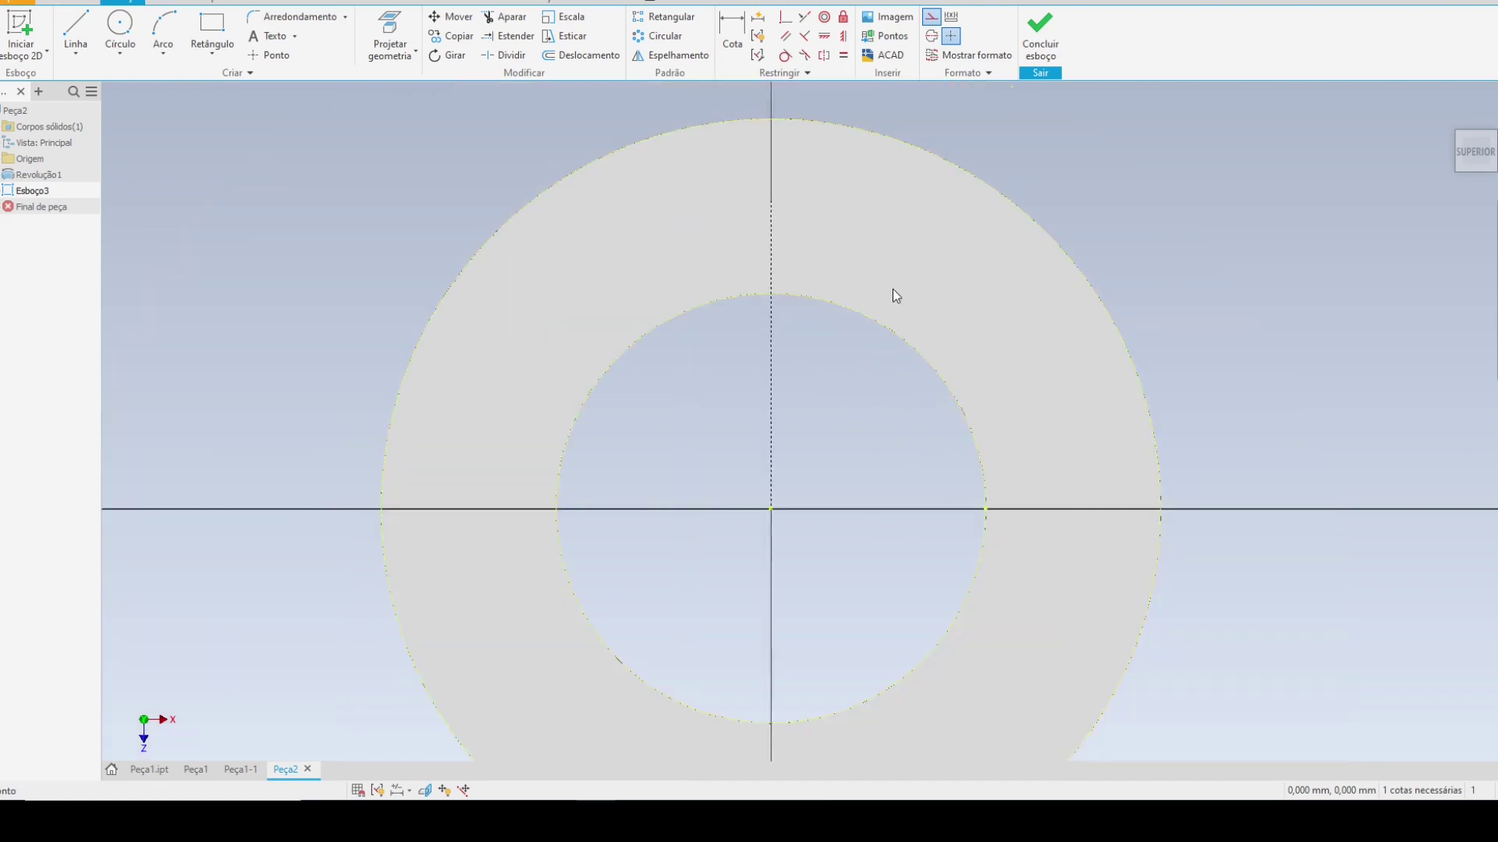
- Dimension the construction line to 35 mm and finish the sketch
key(d)
click(772, 366)
click(848, 376)
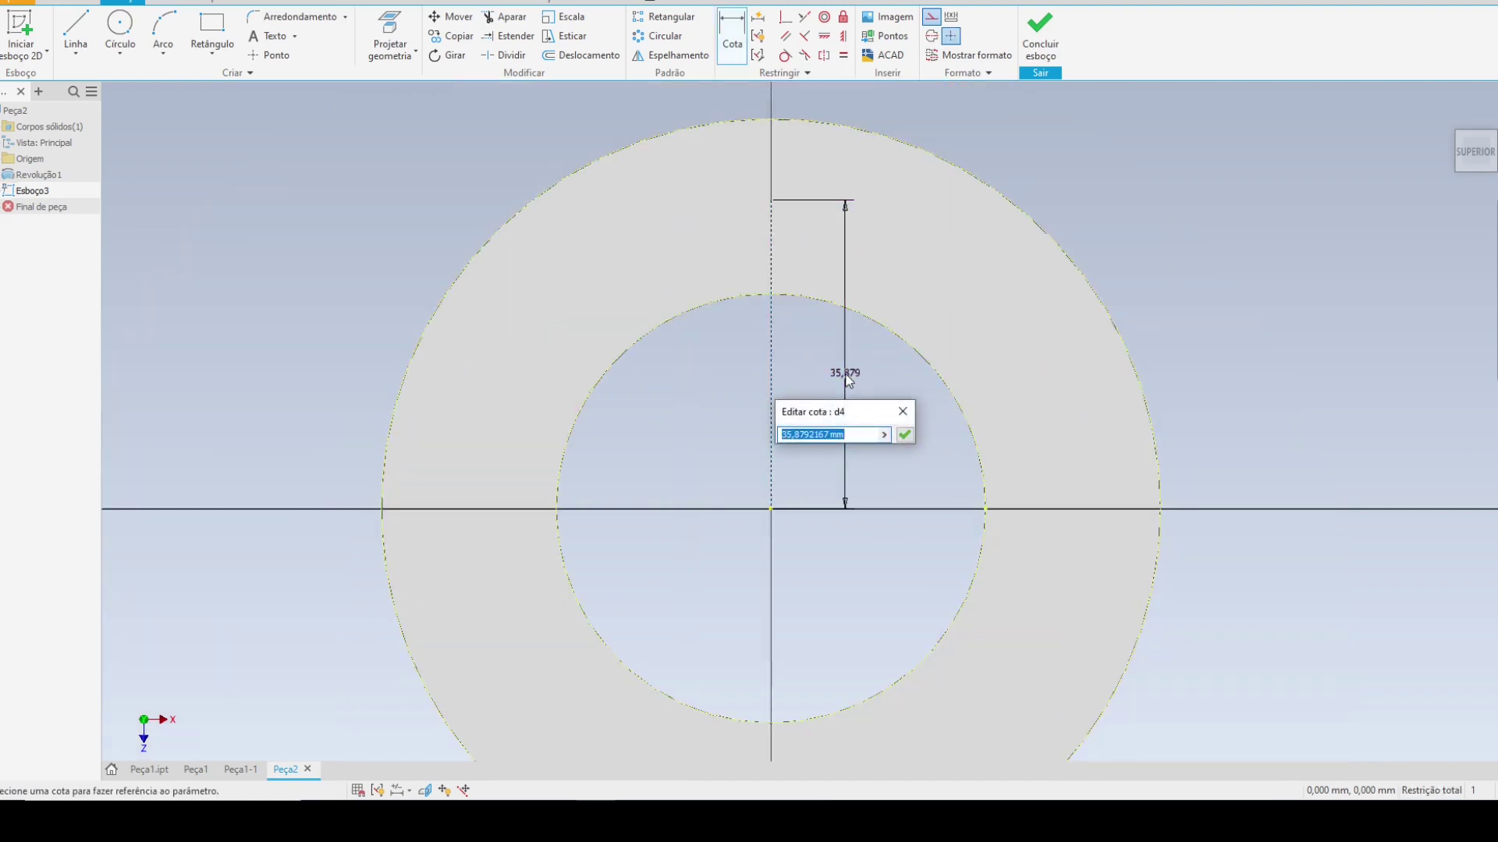
text(350)
key(BackSpace)
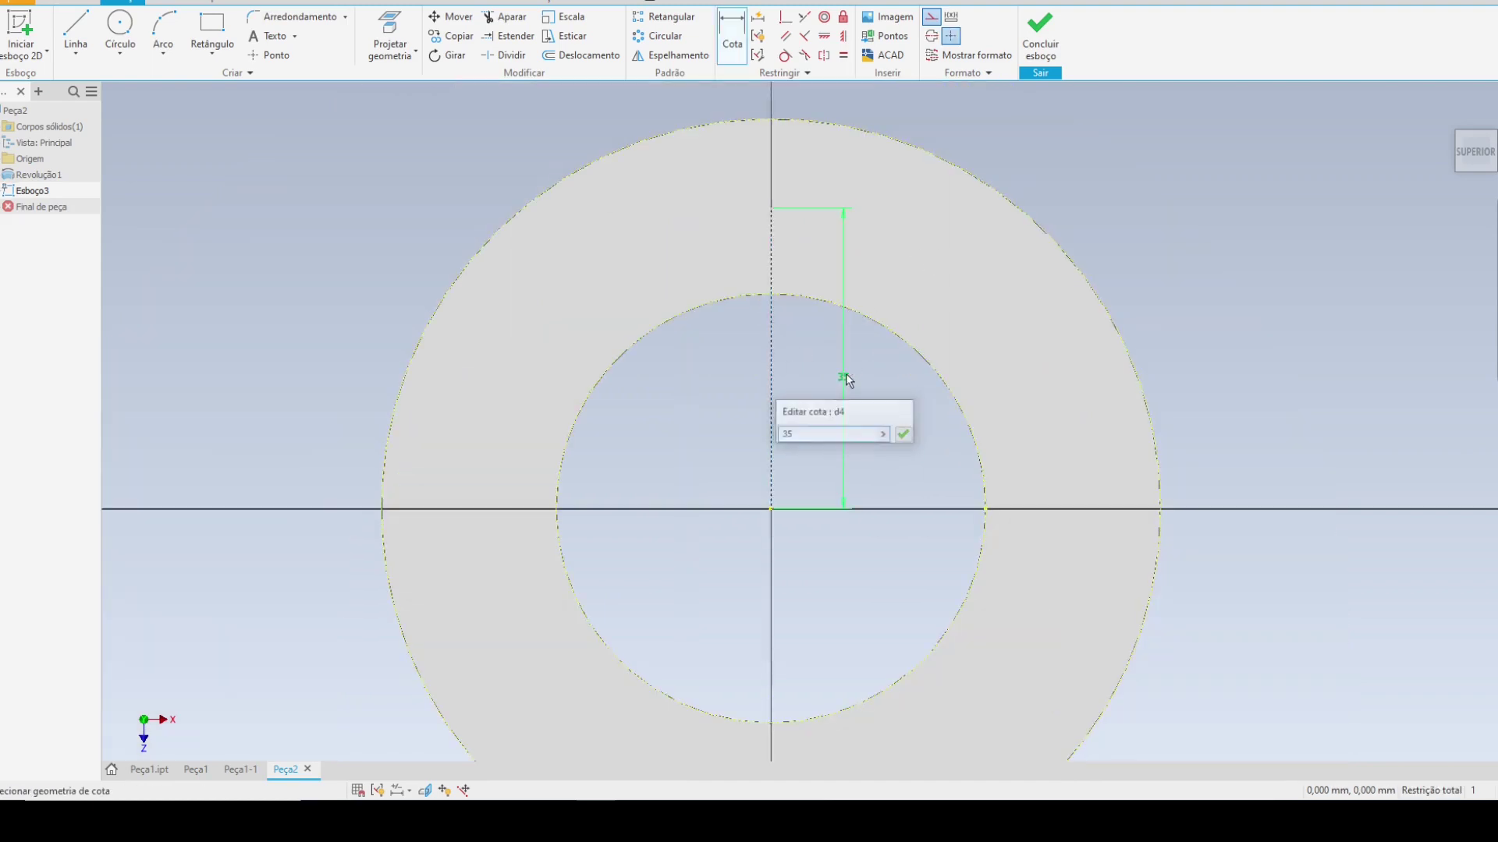
key(Return)
key(Escape)
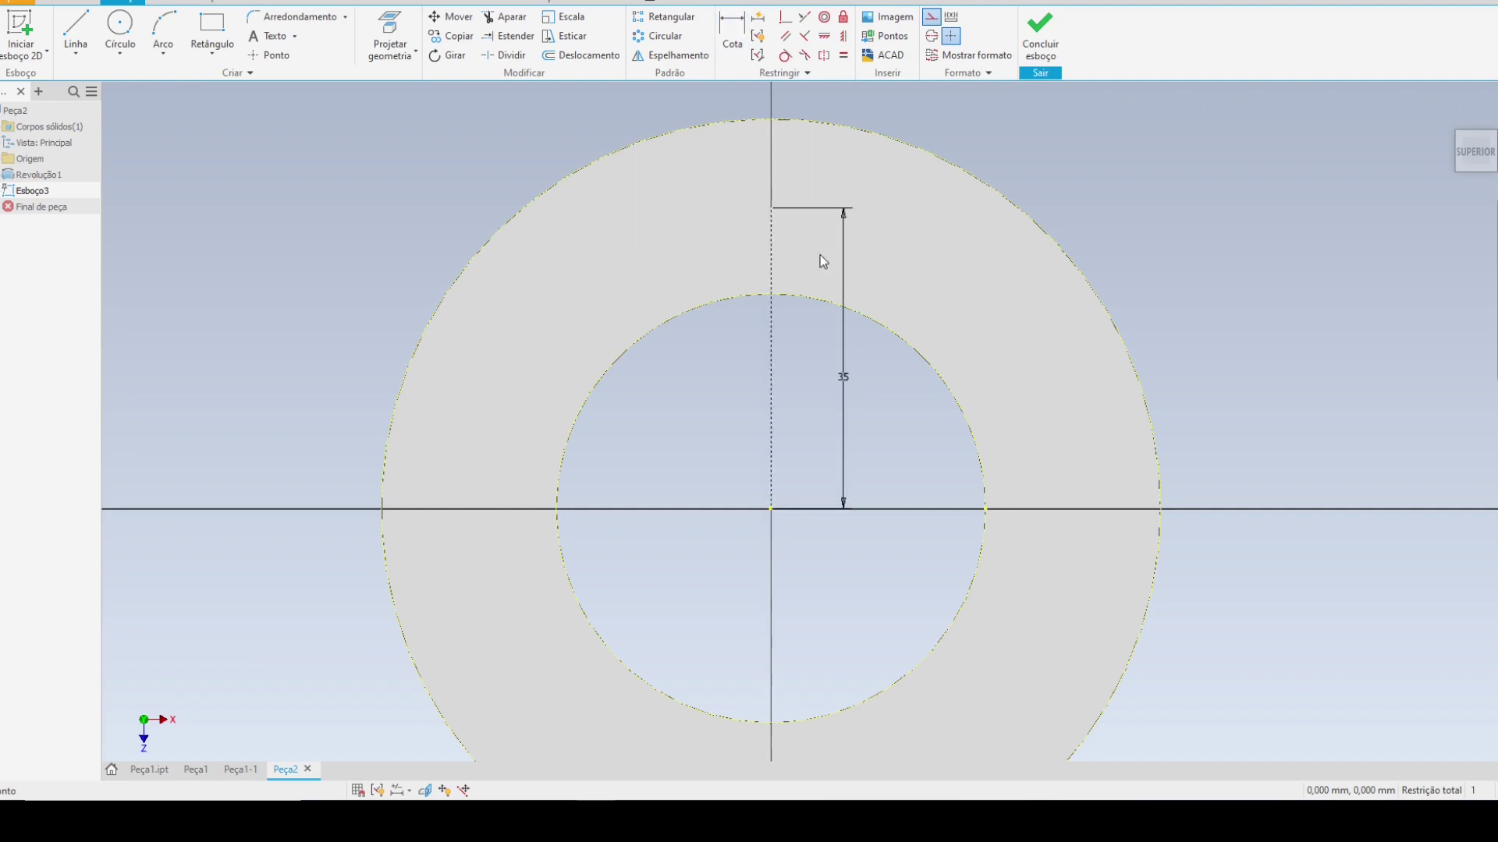
middle_drag(928, 314, 713, 241)
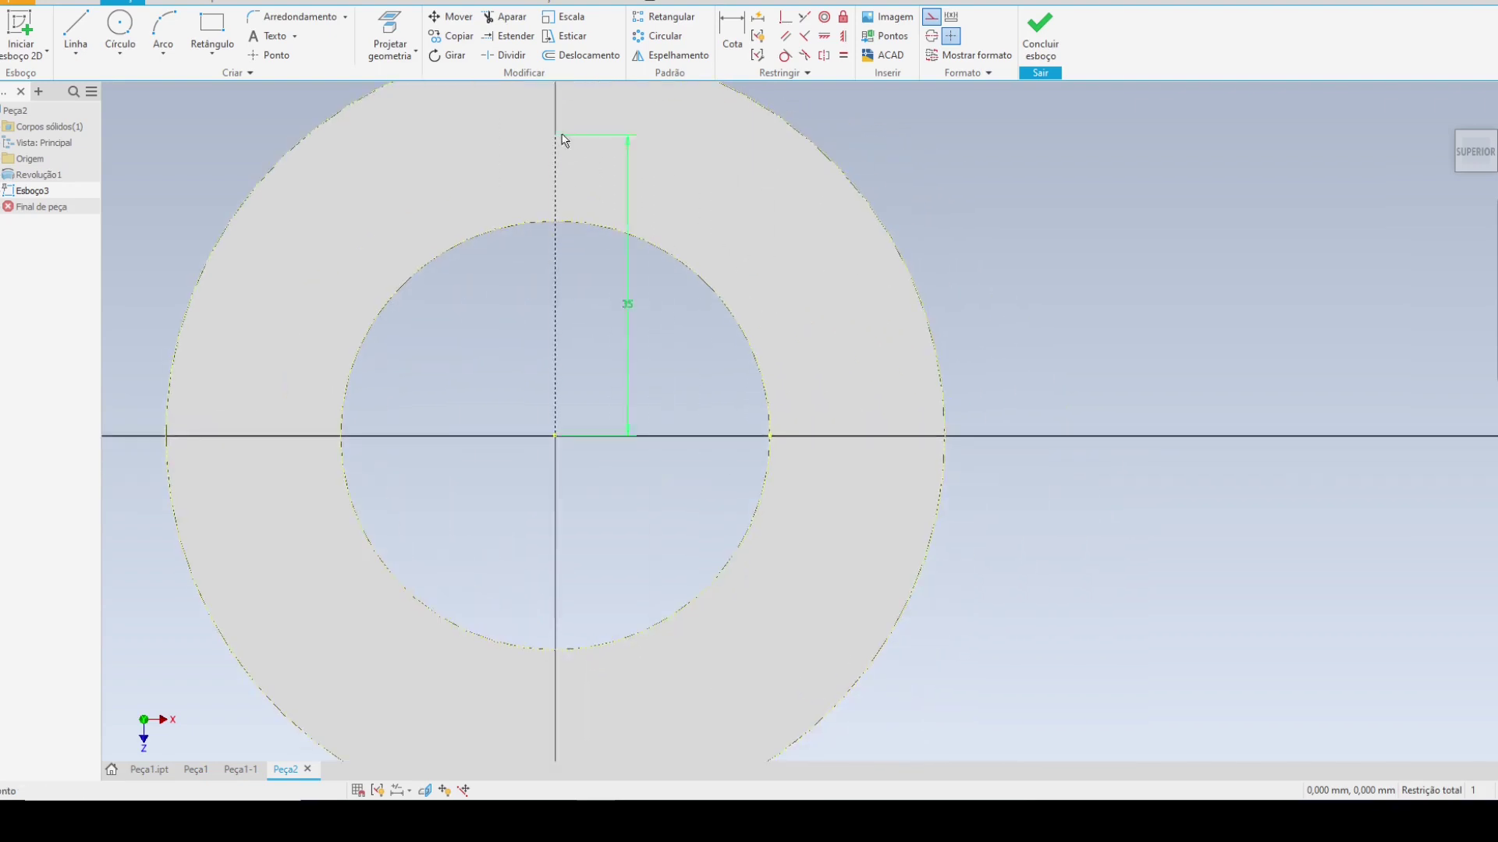
click(1041, 33)
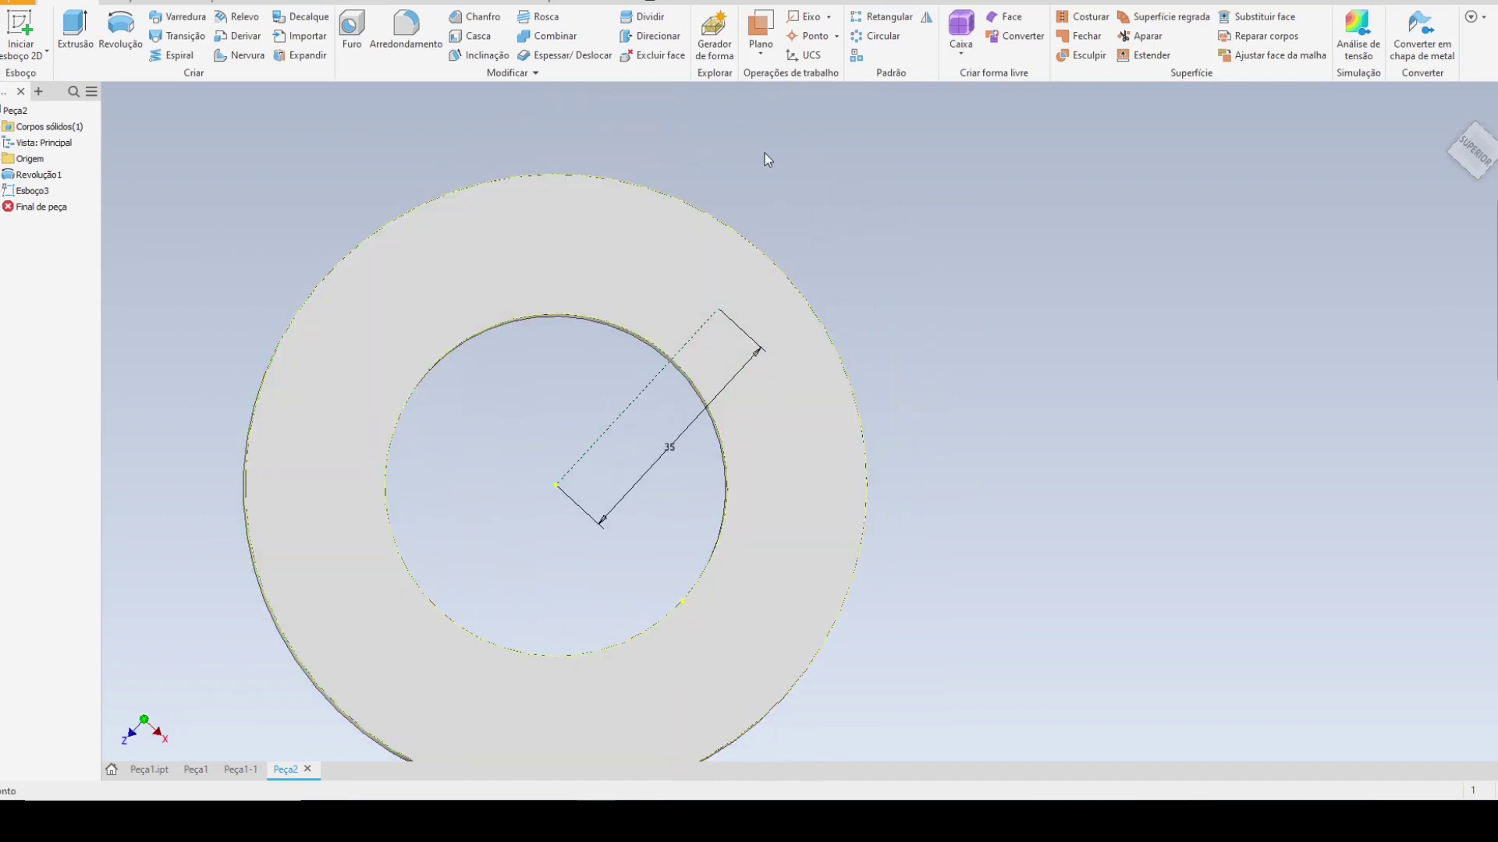
- Start the Hole command and compare the clearance, tapped and taper tapped types, returning to the simple hole
key(h)
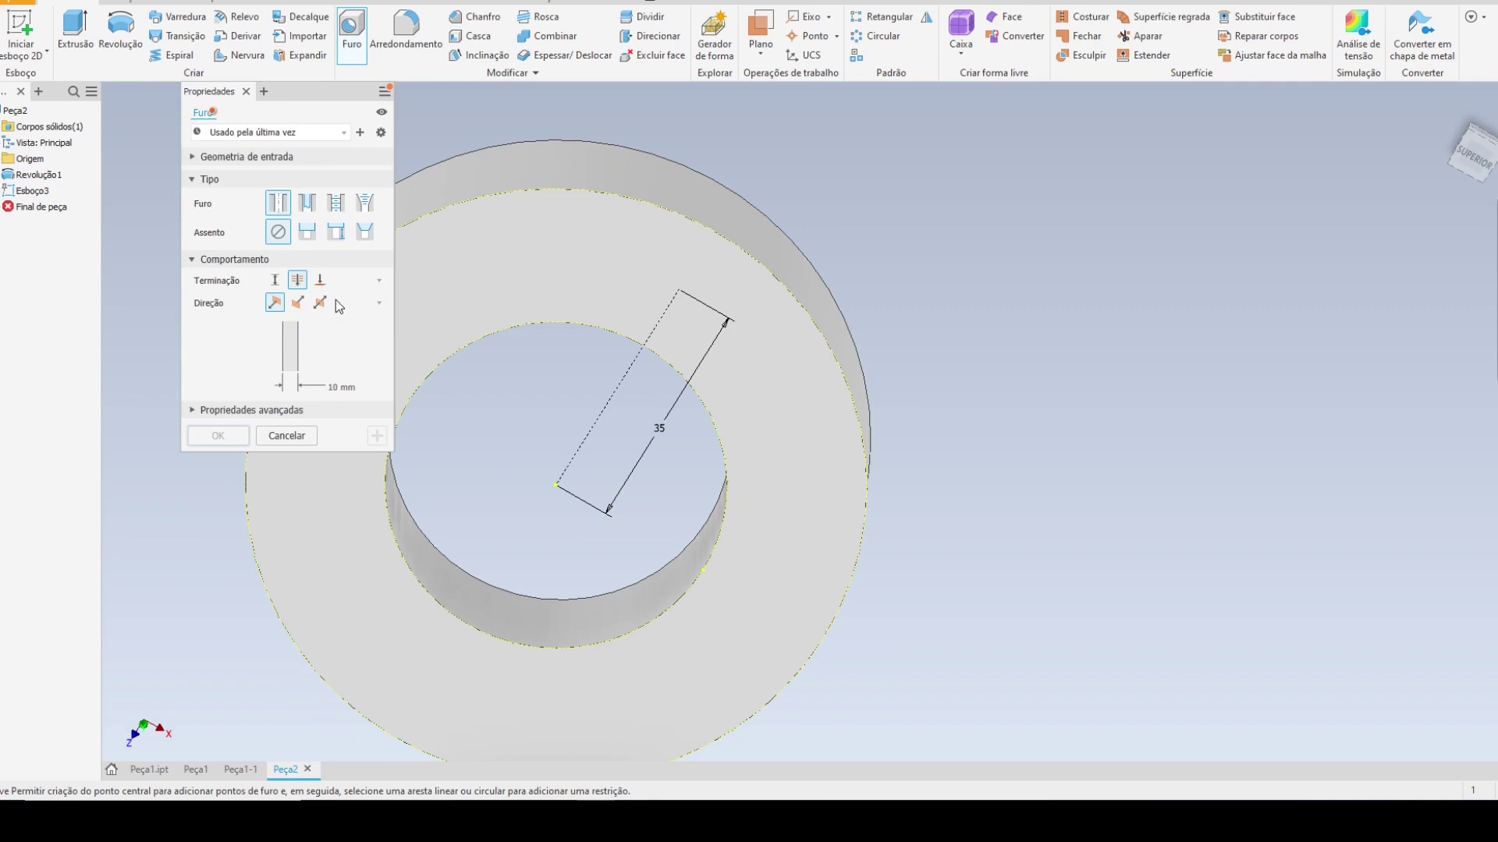
click(309, 214)
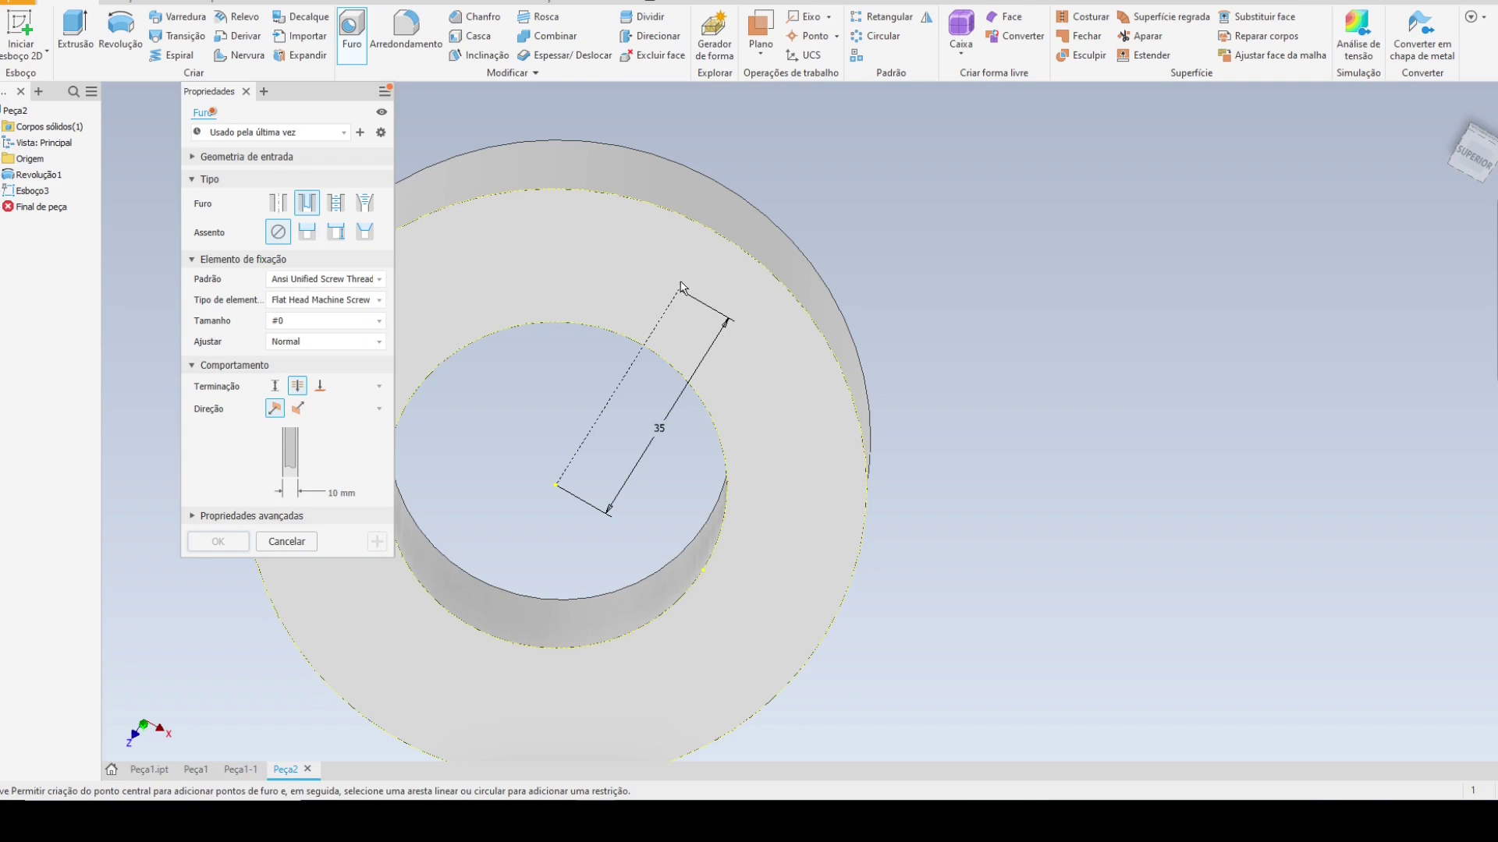
click(335, 204)
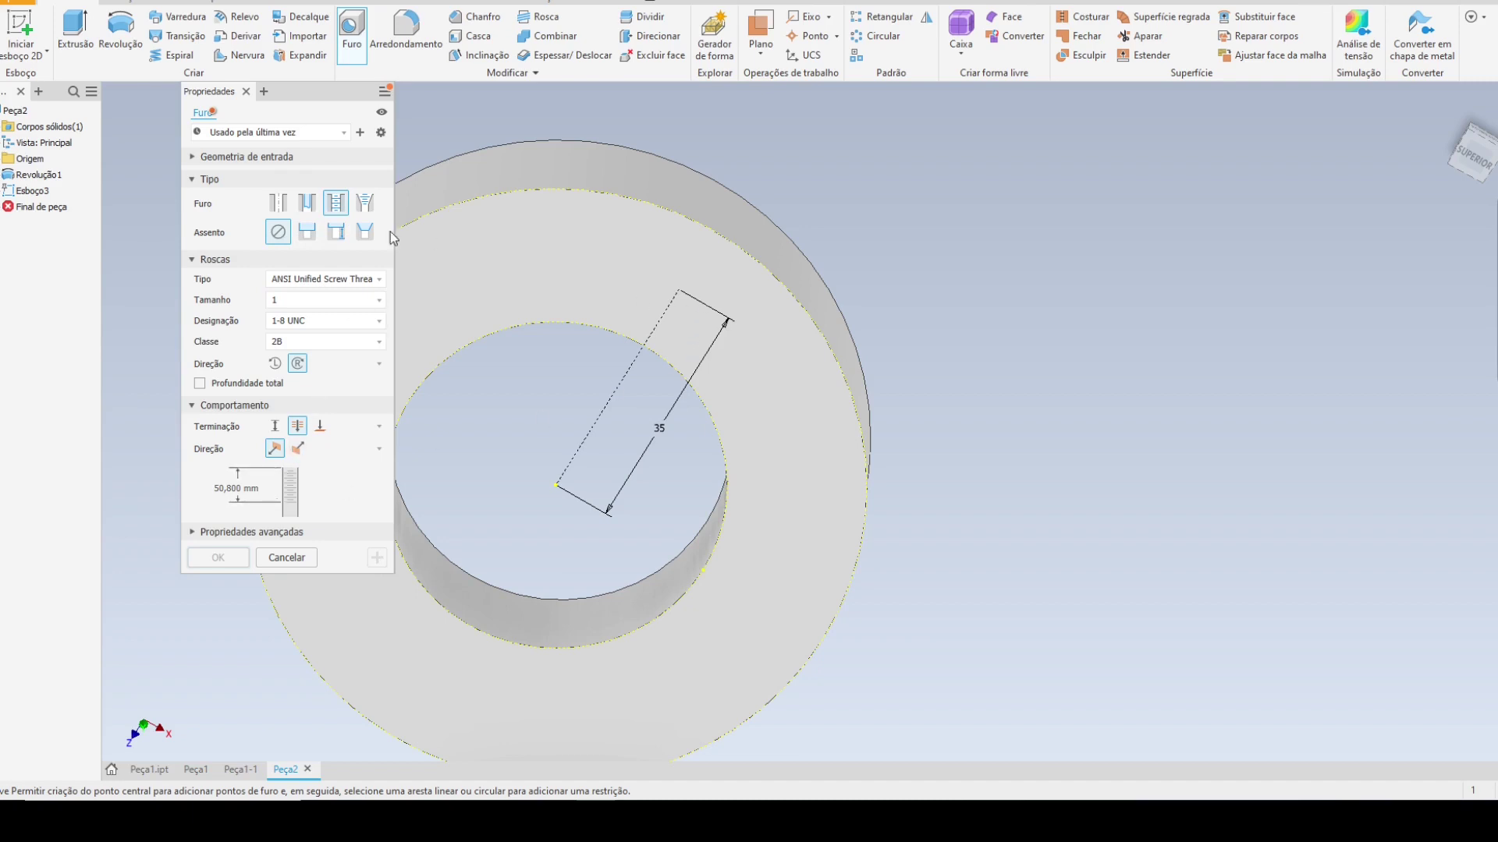
click(365, 204)
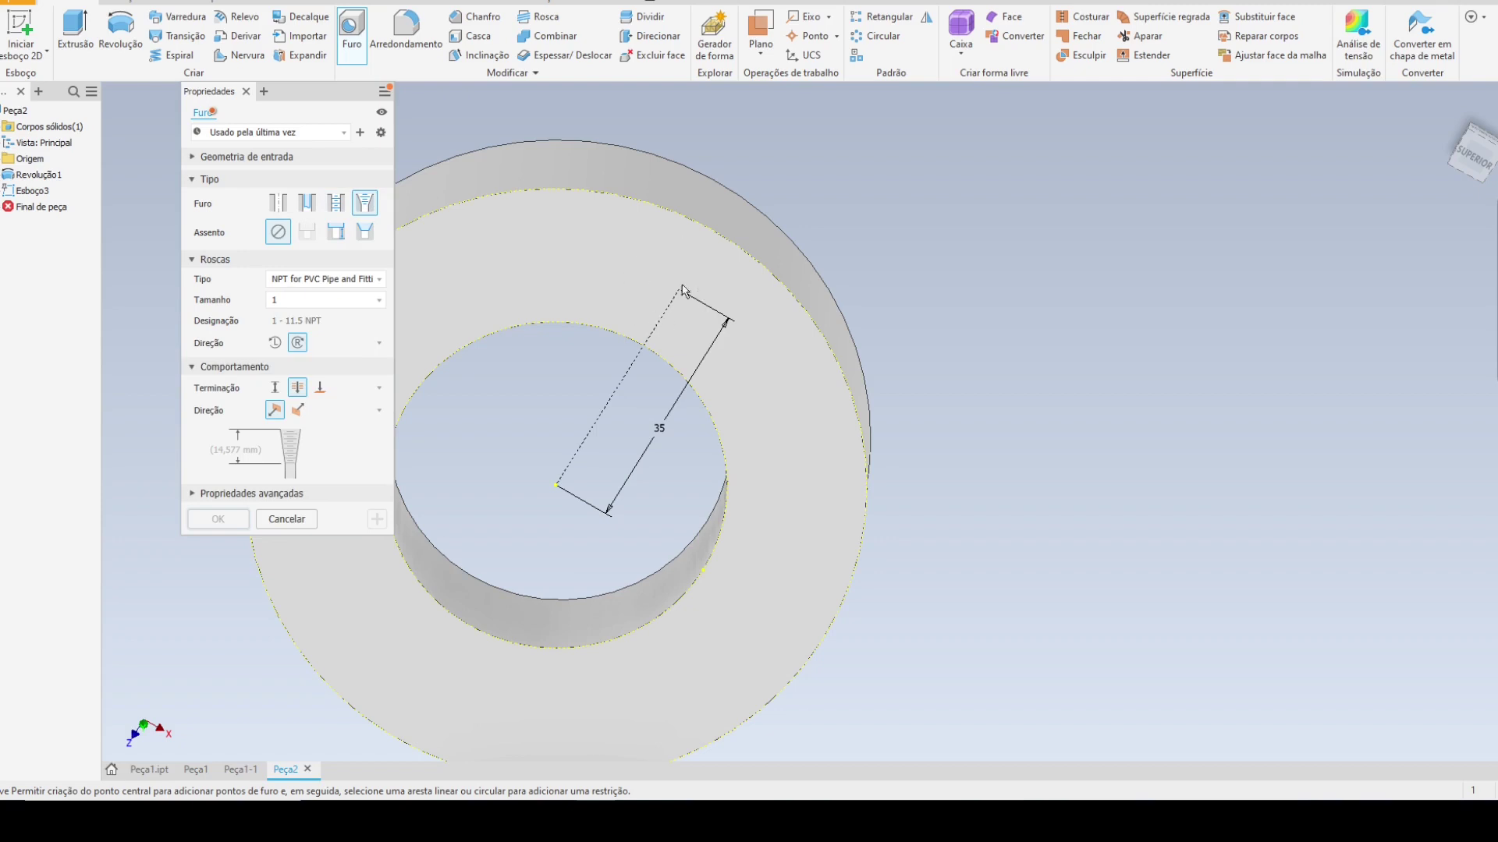
click(288, 209)
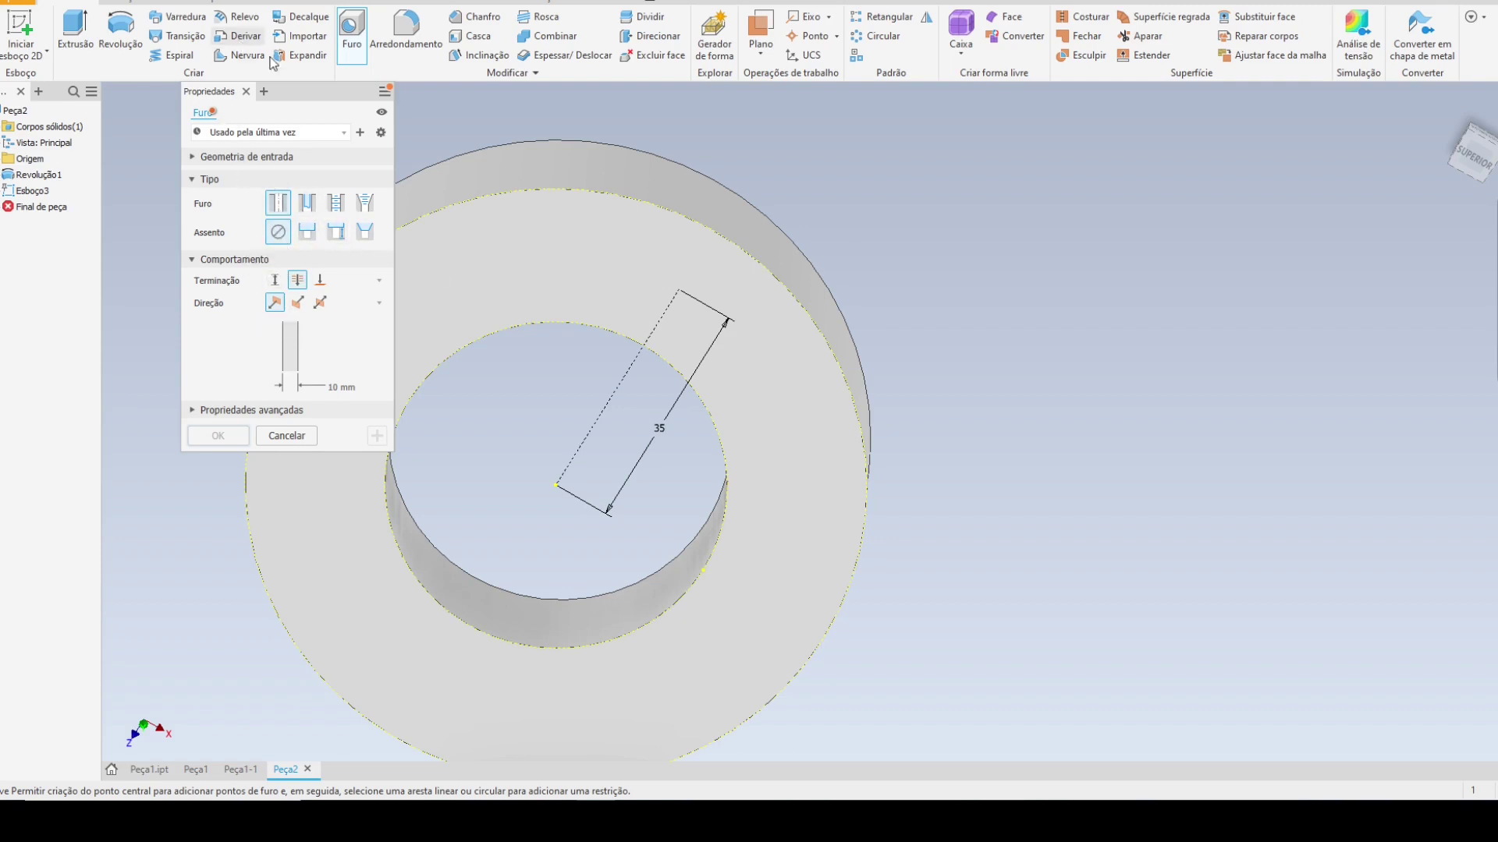
- Create a simple 5 mm through hole at the outer end of the 35 mm construction line
click(680, 292)
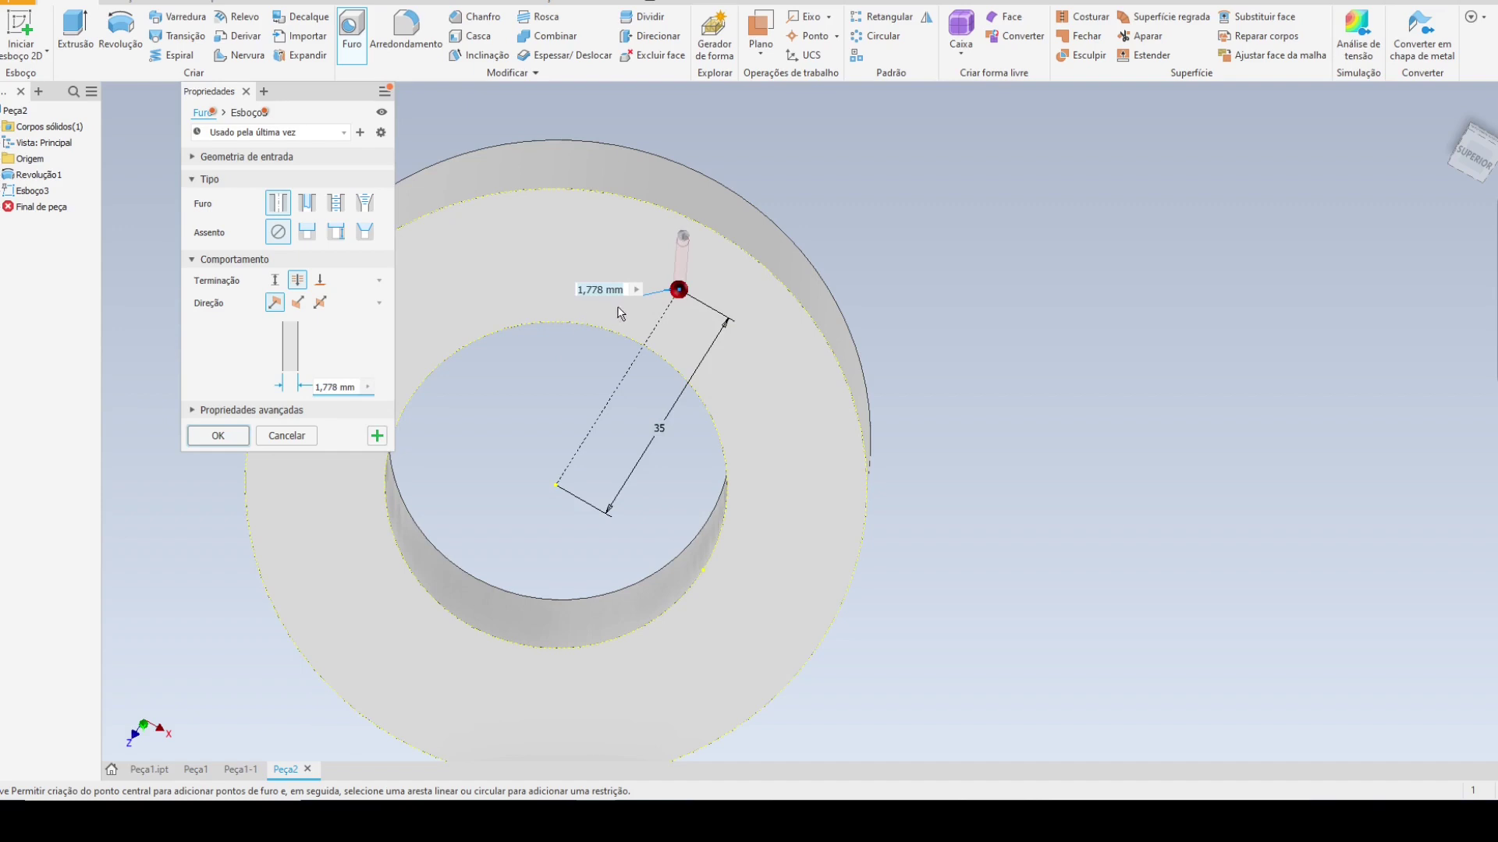
text(5)
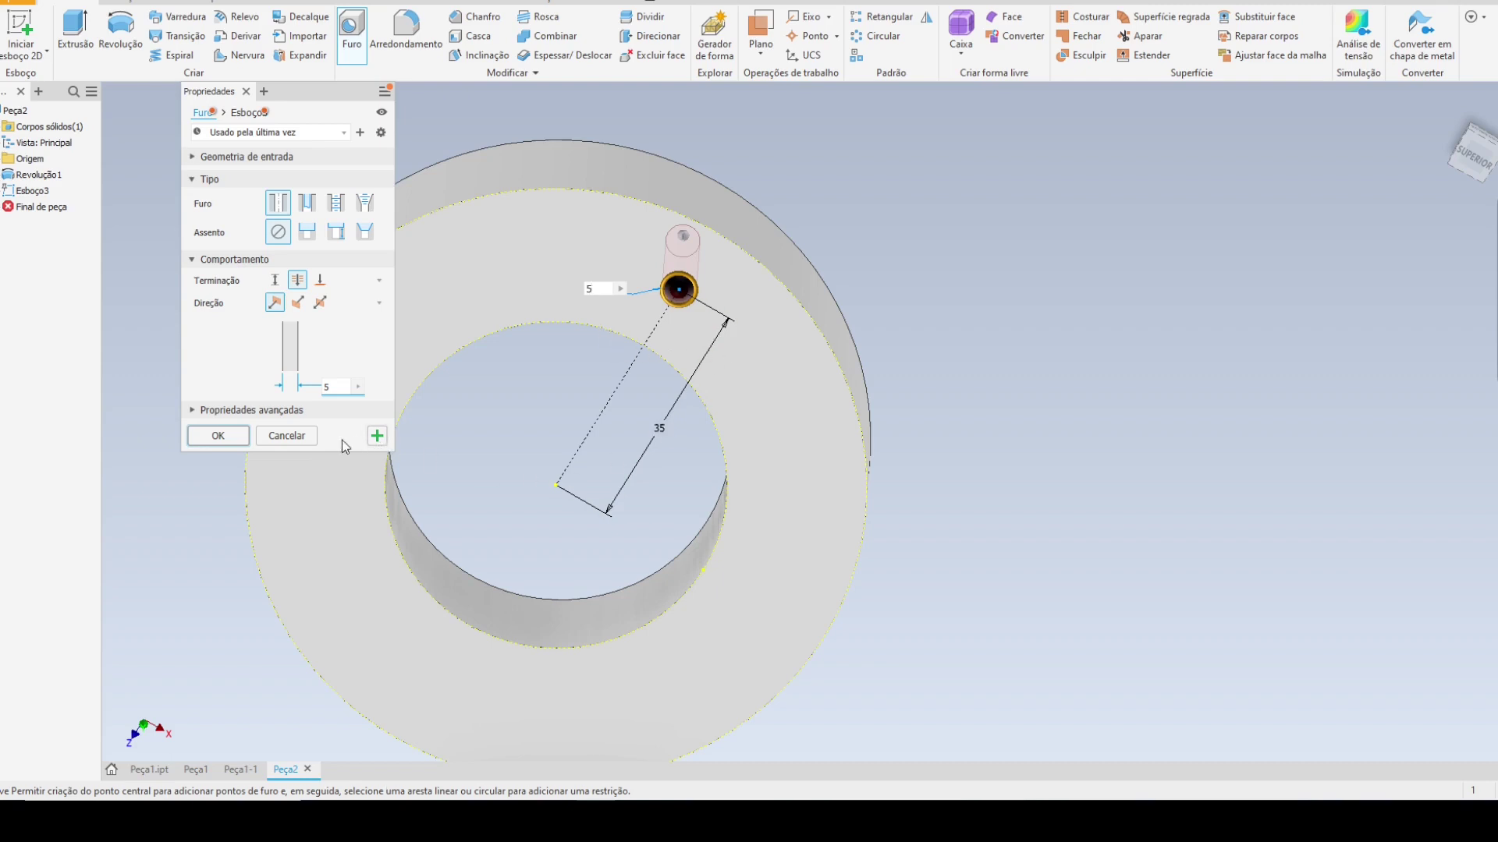
click(218, 436)
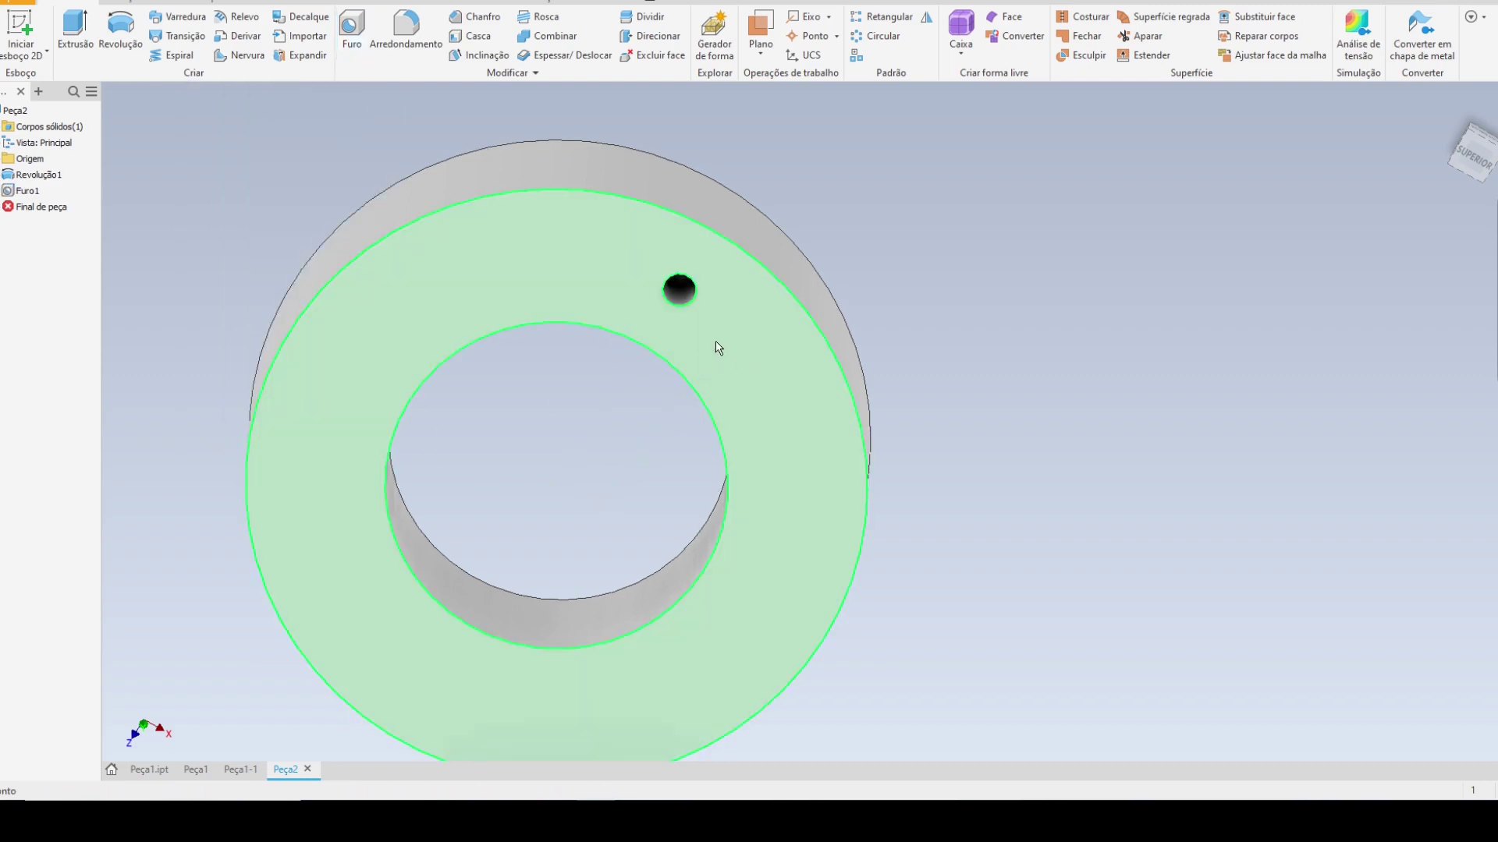
- Start another sketch on the ring's flat face and draw an angled 35 mm line from the ring's center
shift+middle_drag(682, 532, 611, 505)
click(549, 290)
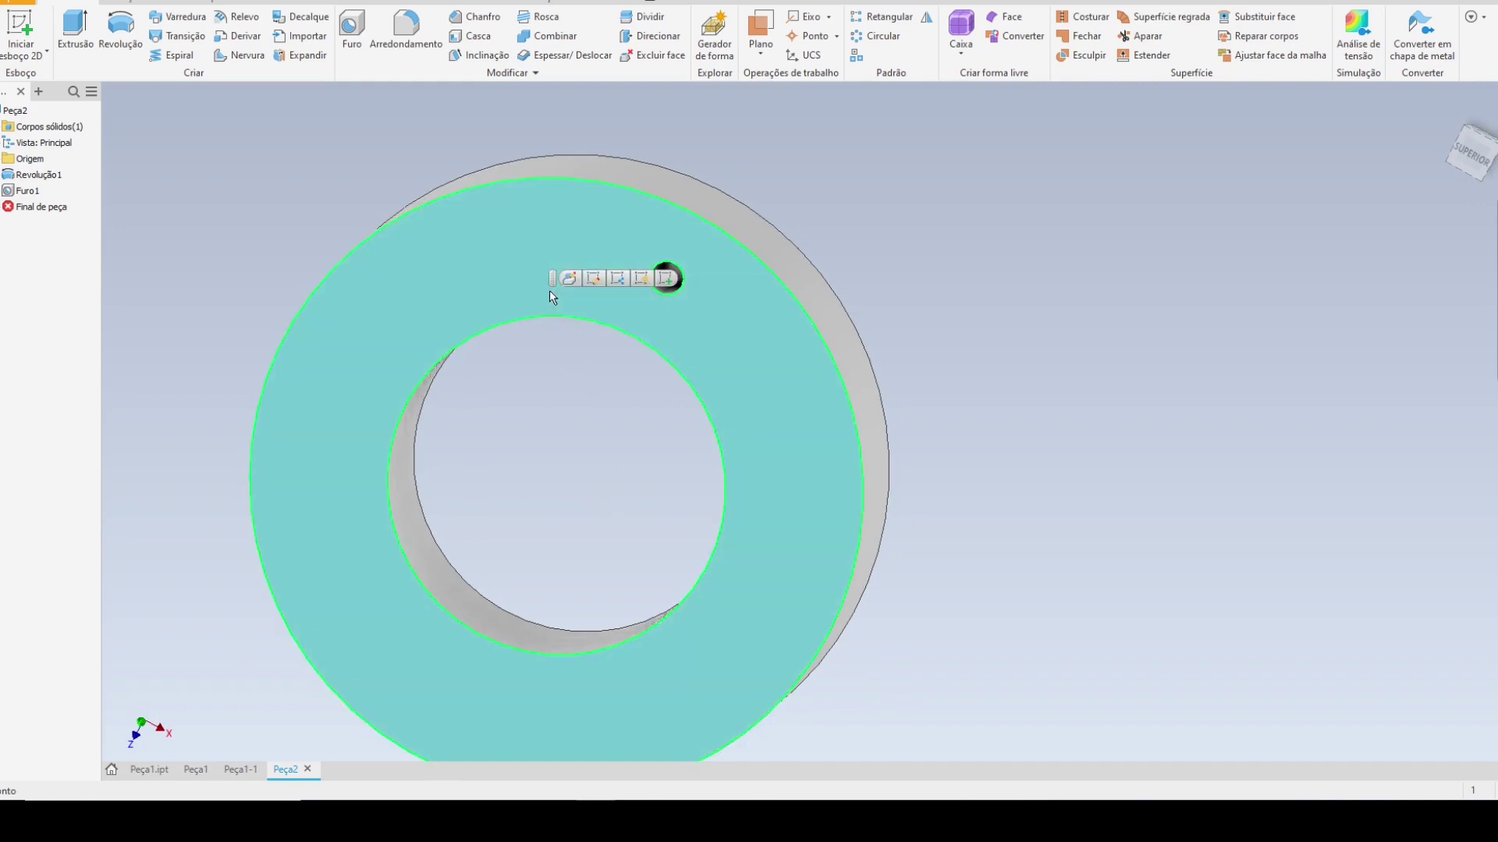
click(667, 278)
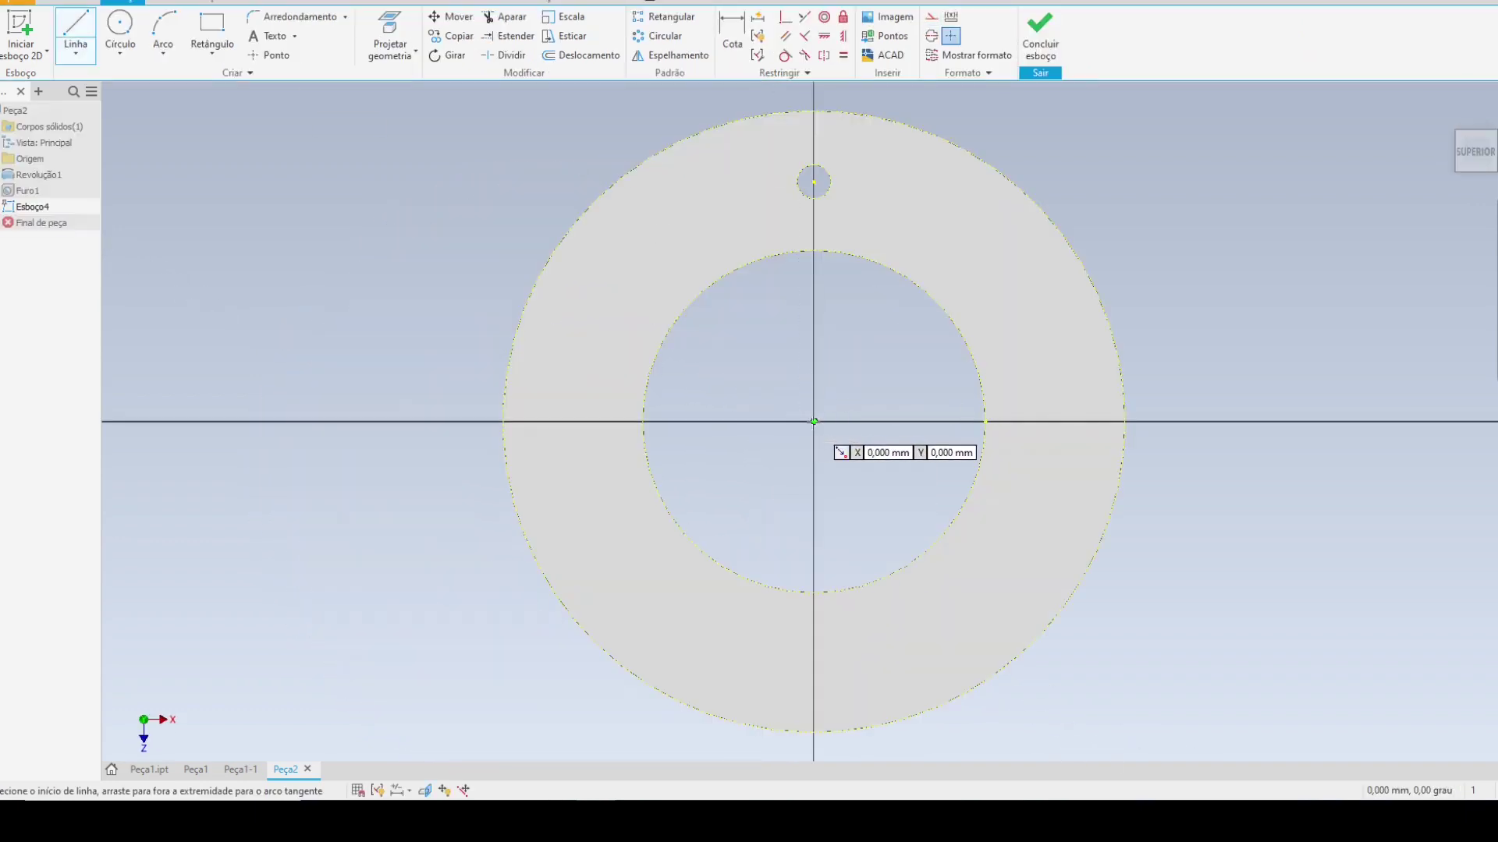
click(814, 422)
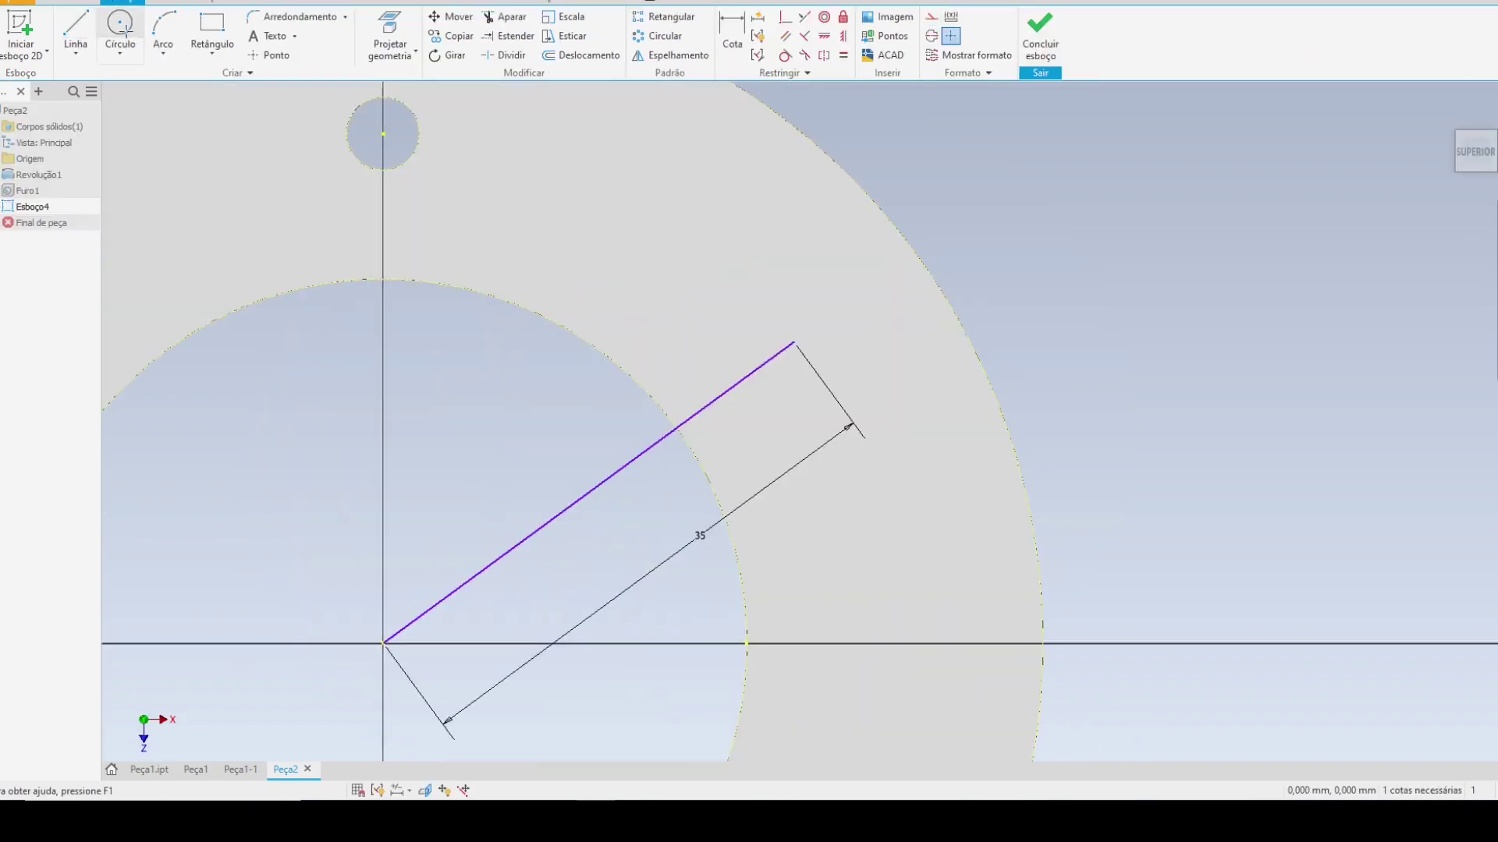
- Draw a 5 mm diameter circle centered on the angled line's outer end
click(120, 27)
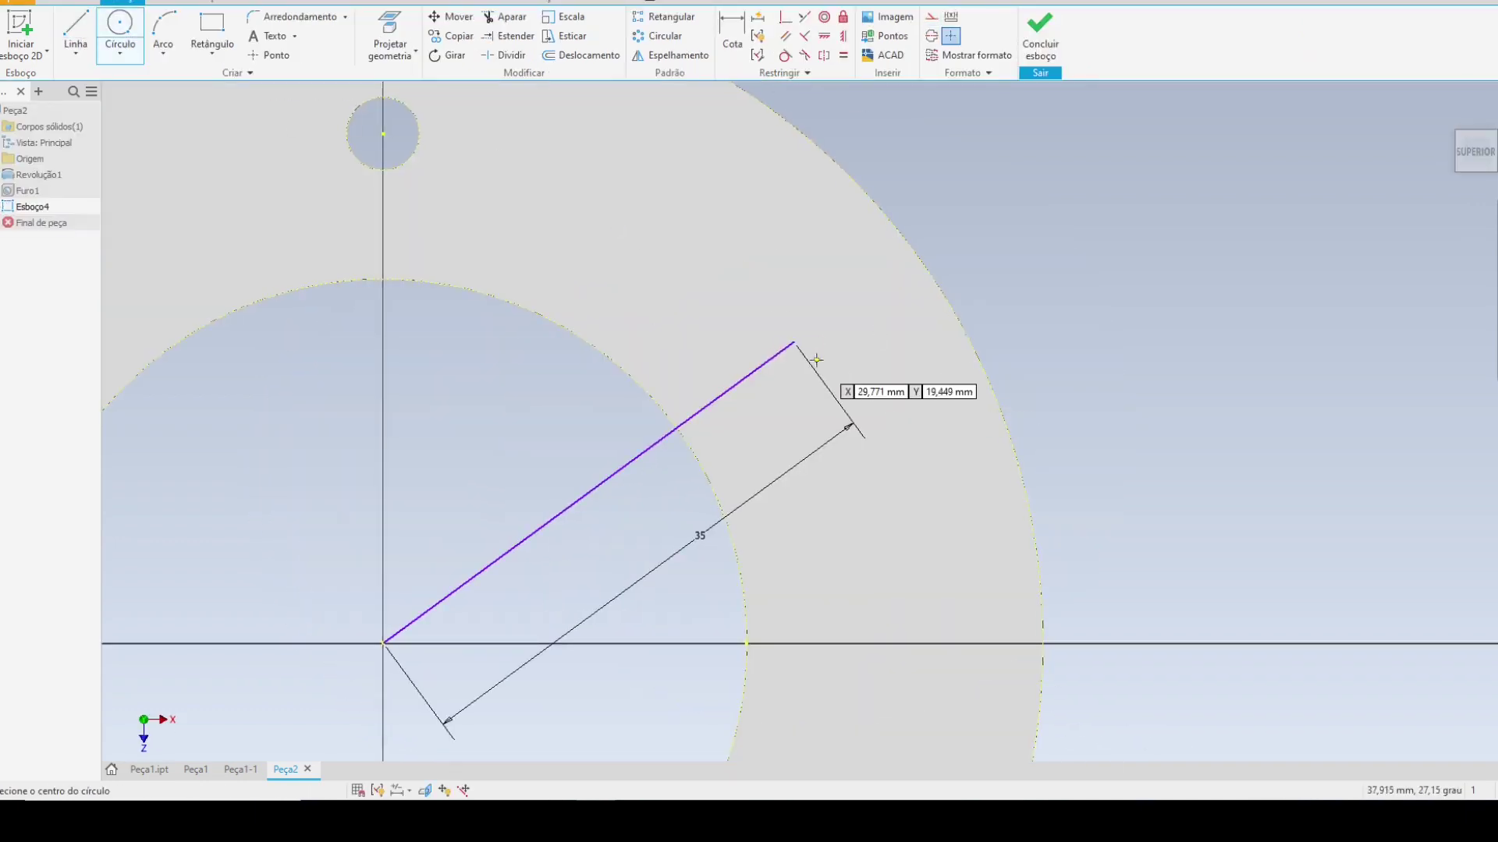
click(794, 342)
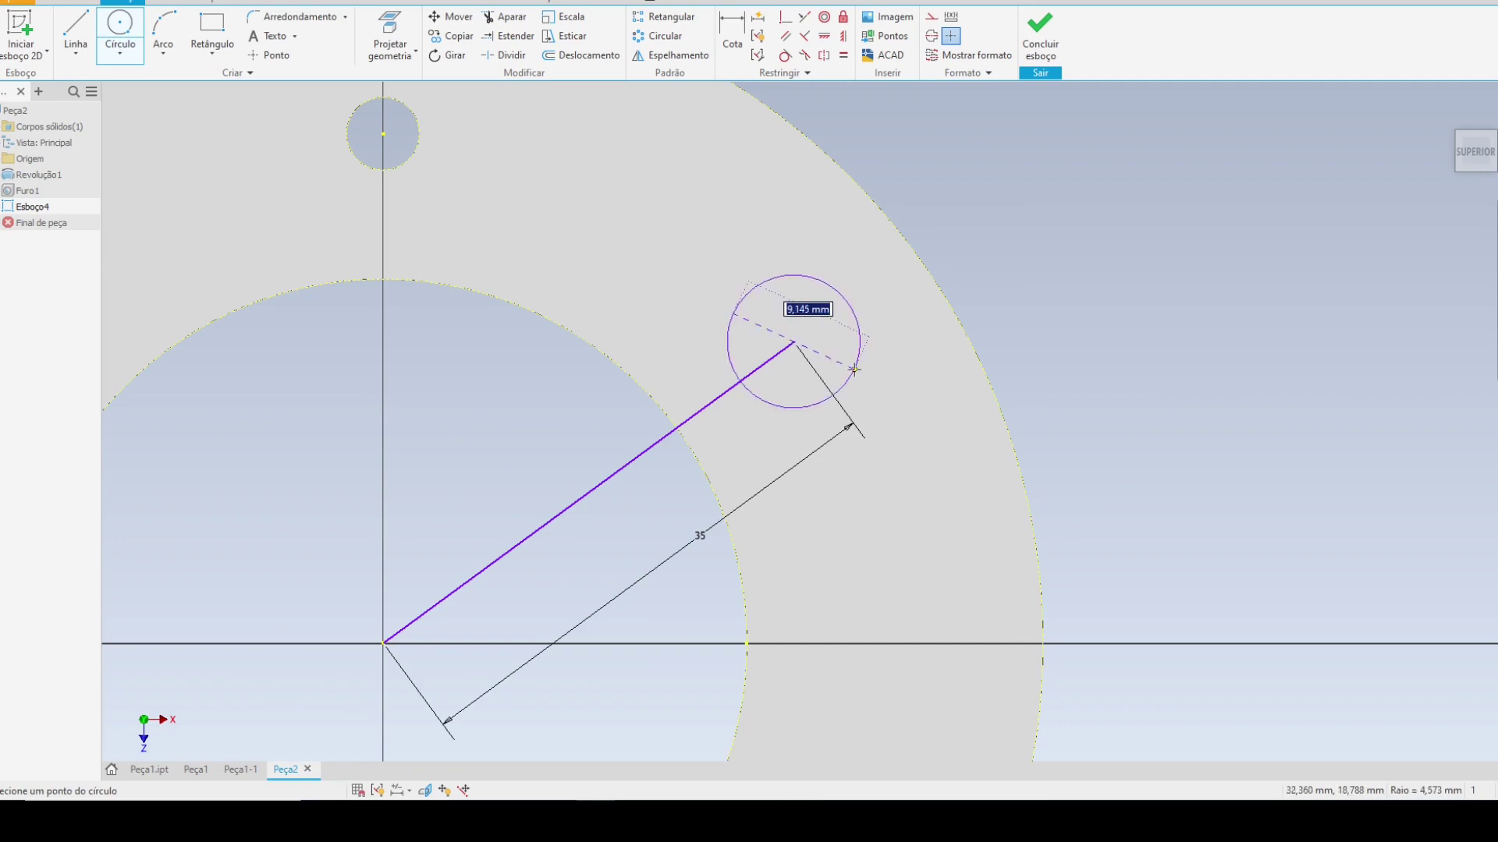
text(5)
key(Return)
shift+middle_drag(861, 378, 1054, 260)
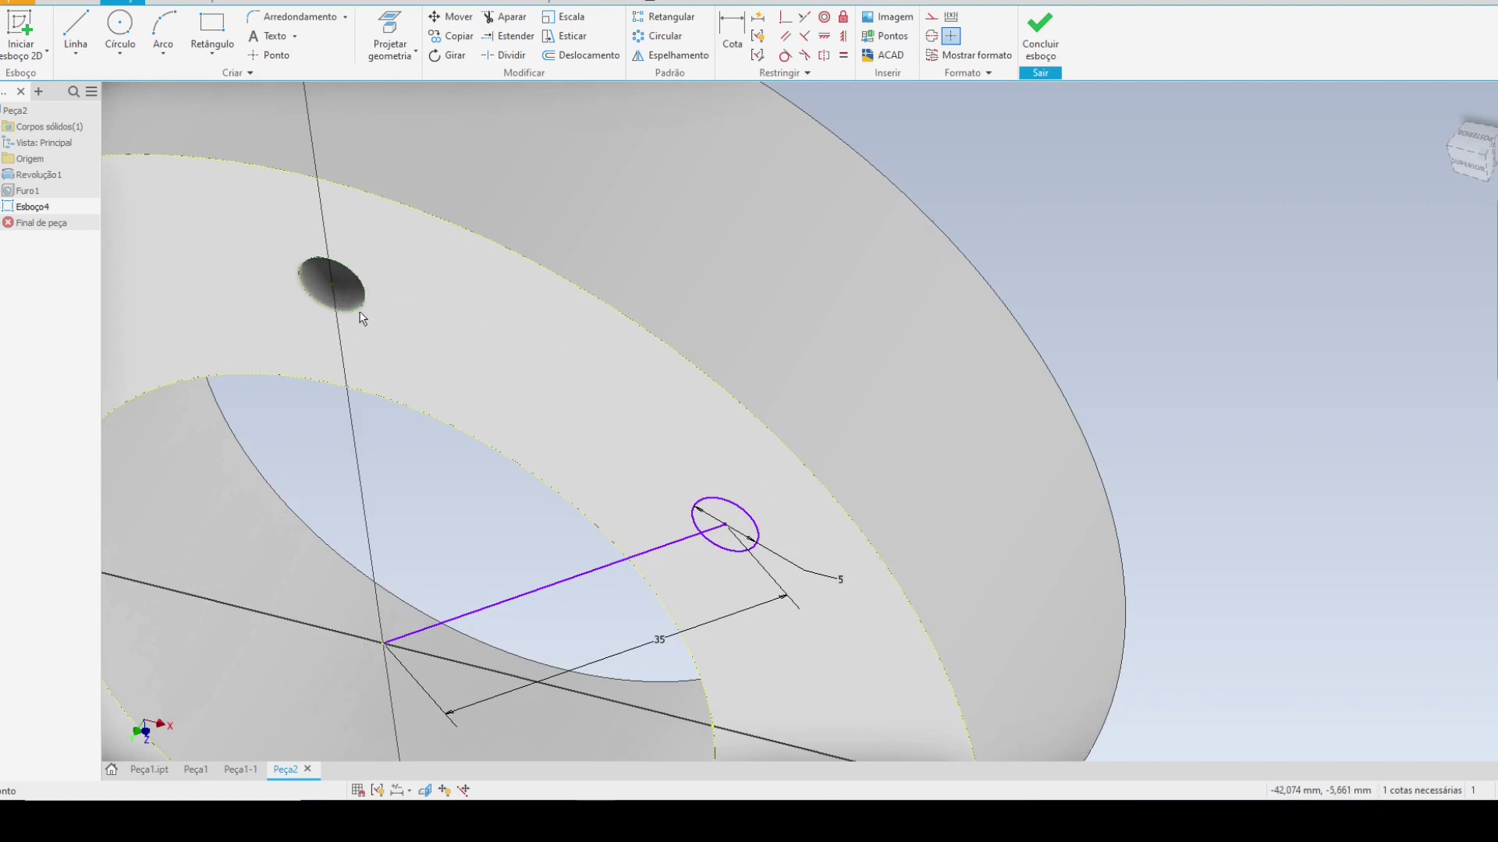
- Delete the angled line and its circle, and finish the sketch
key(Page_Up)
key(Delete)
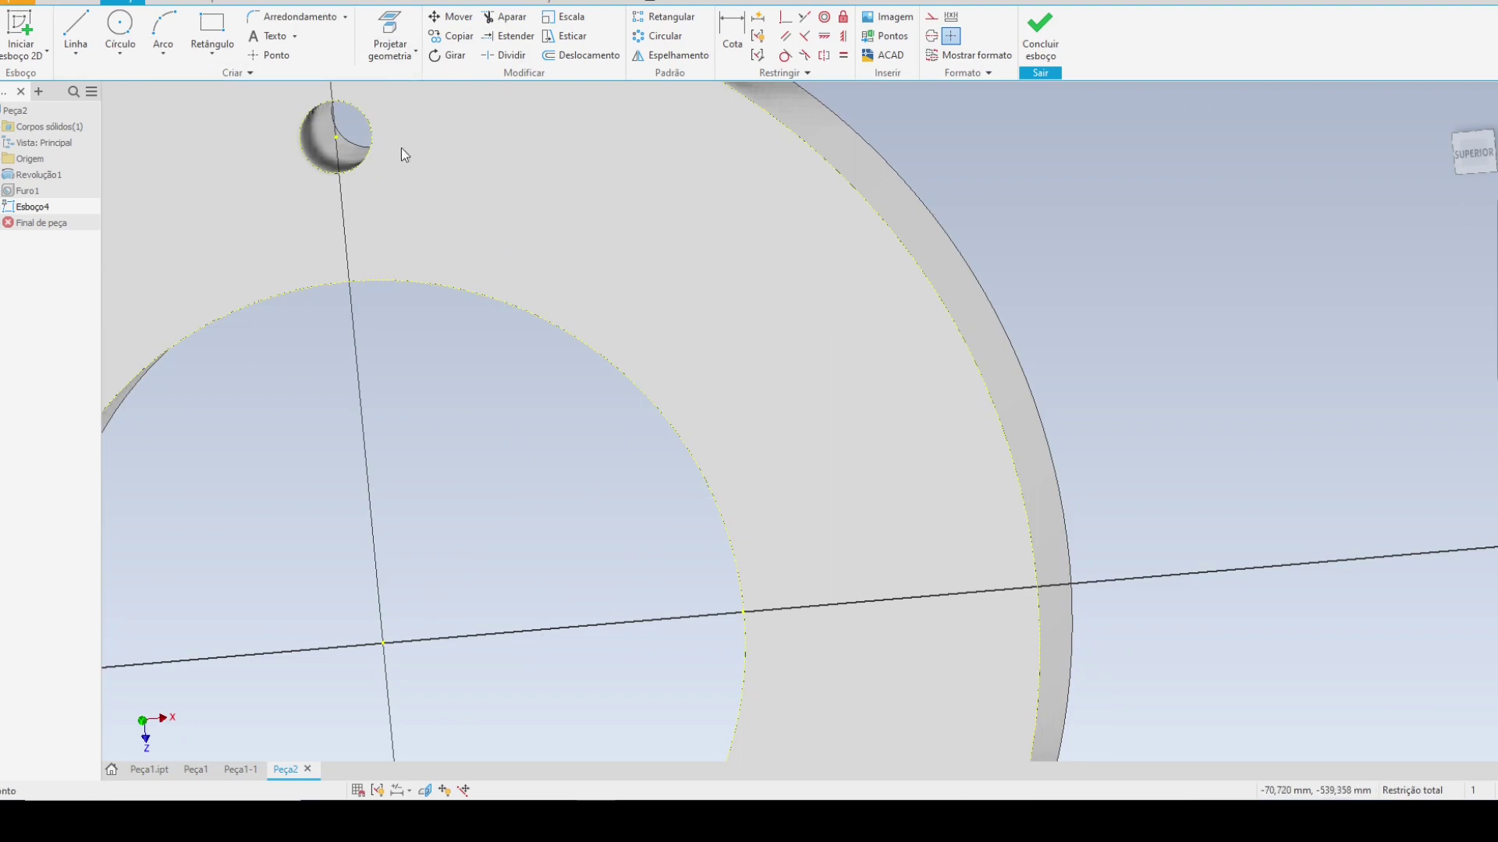
mouse_move(370, 143)
shift+middle_down()
mouse_move(395, 147)
mouse_move(359, 150)
shift+middle_up()
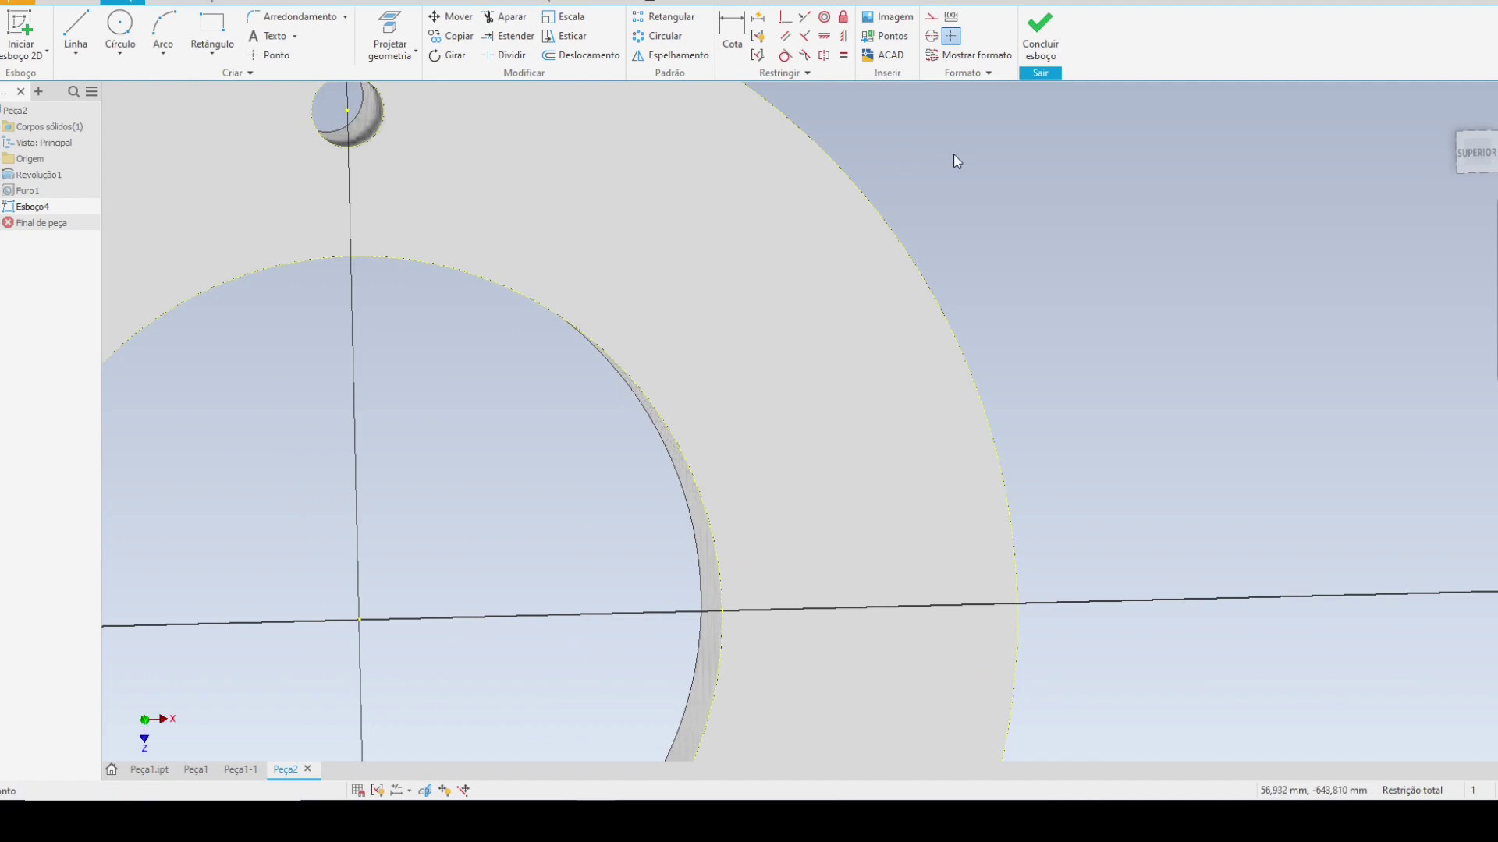
click(1041, 35)
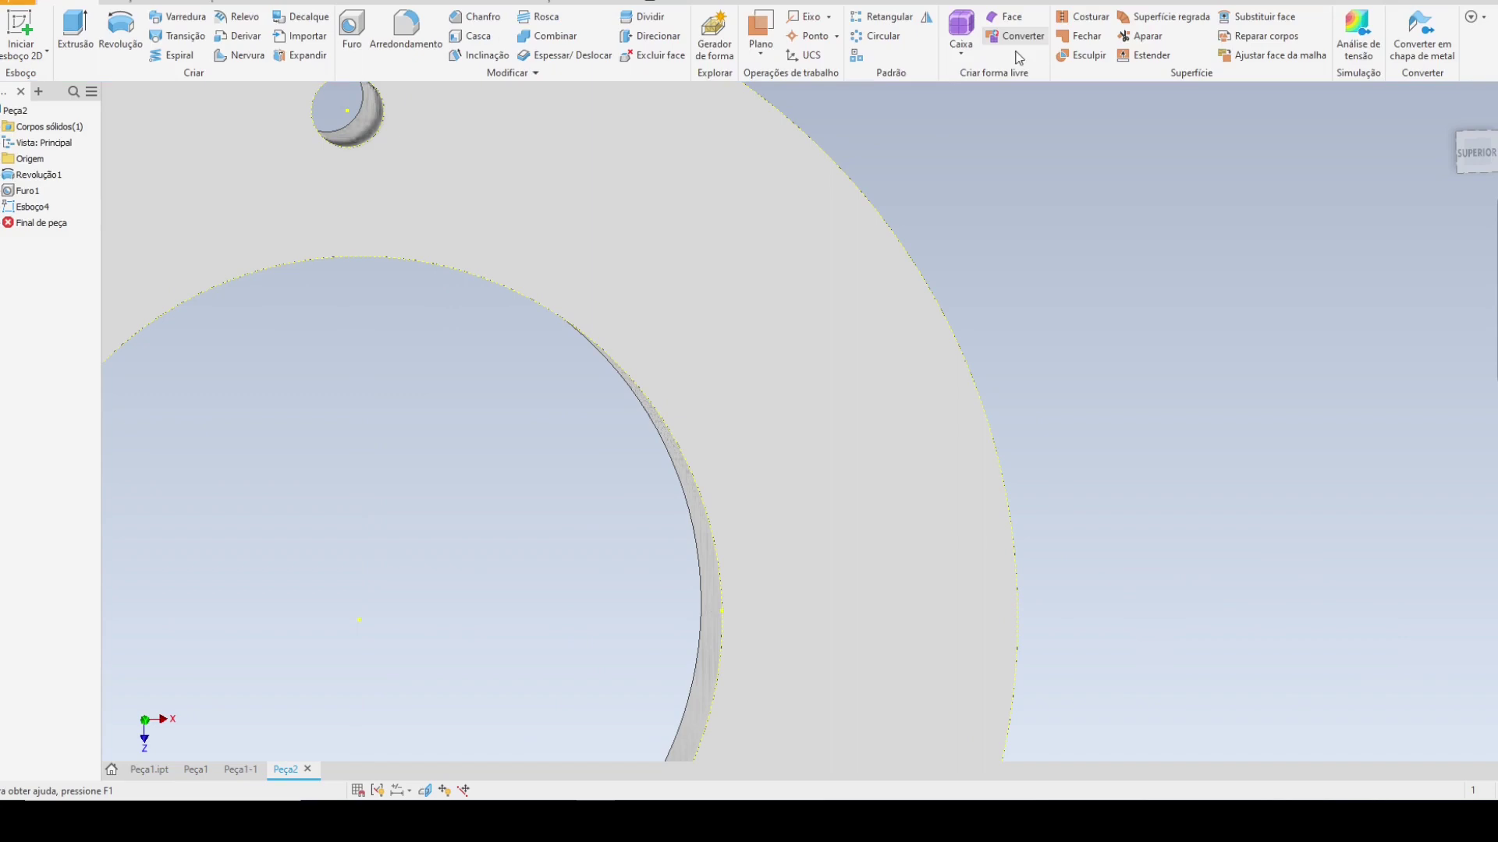
- Delete the leftover empty sketch on the ring's face
right_click(49, 205)
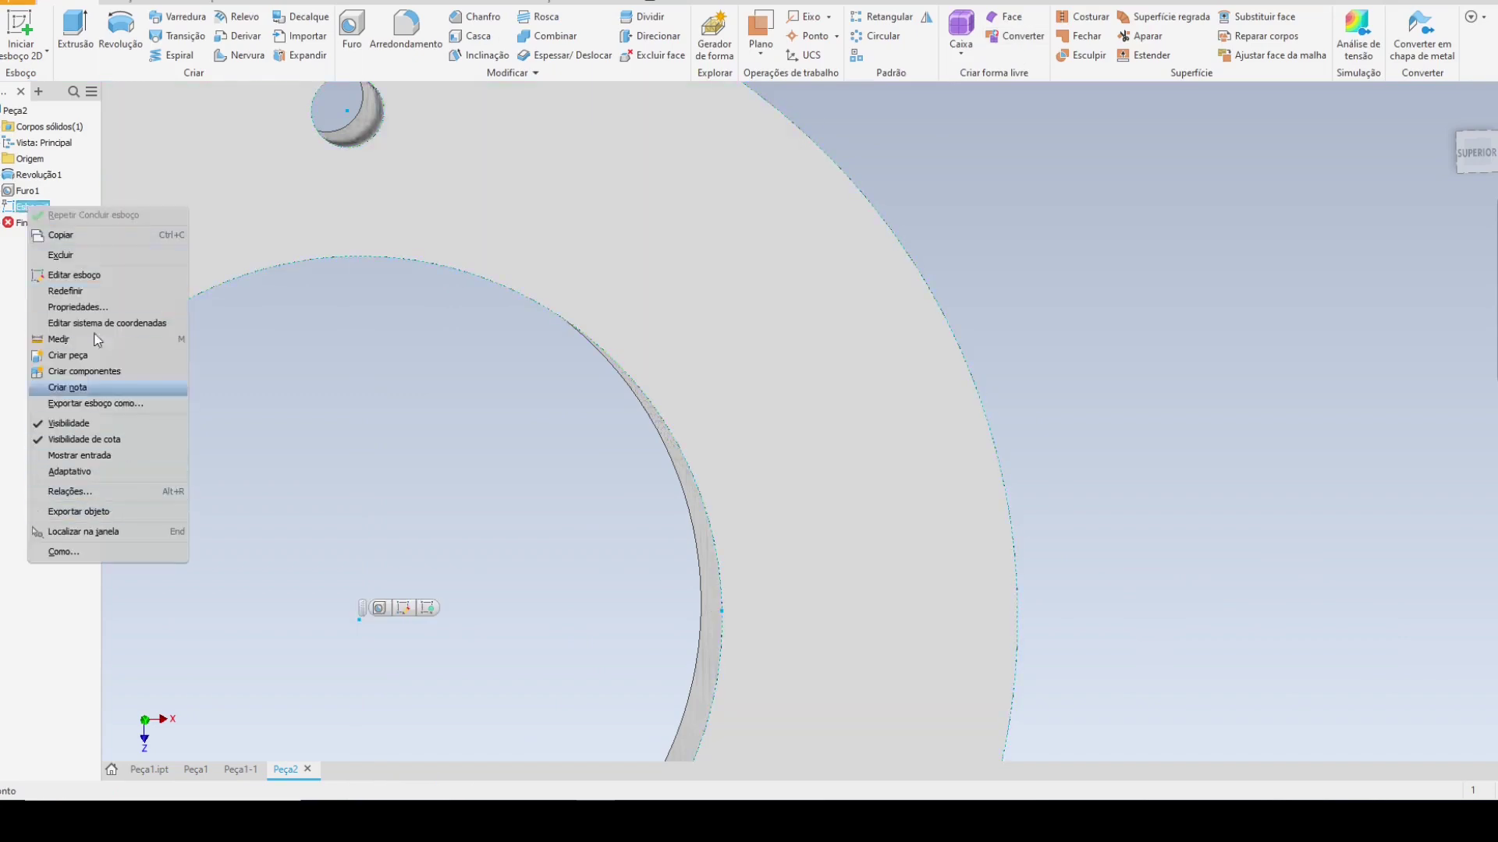
key(Escape)
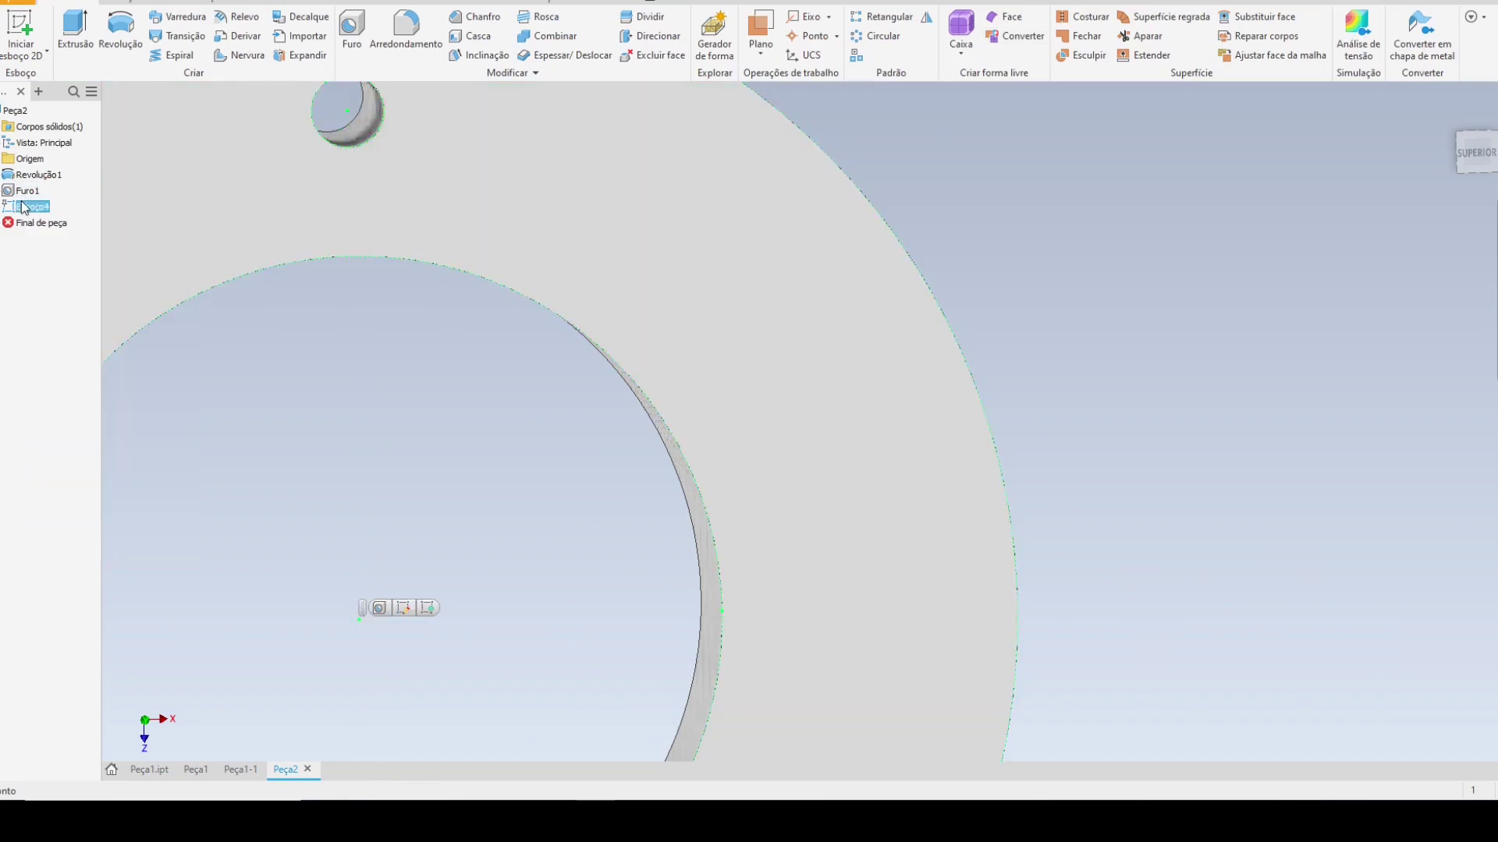
right_click(24, 207)
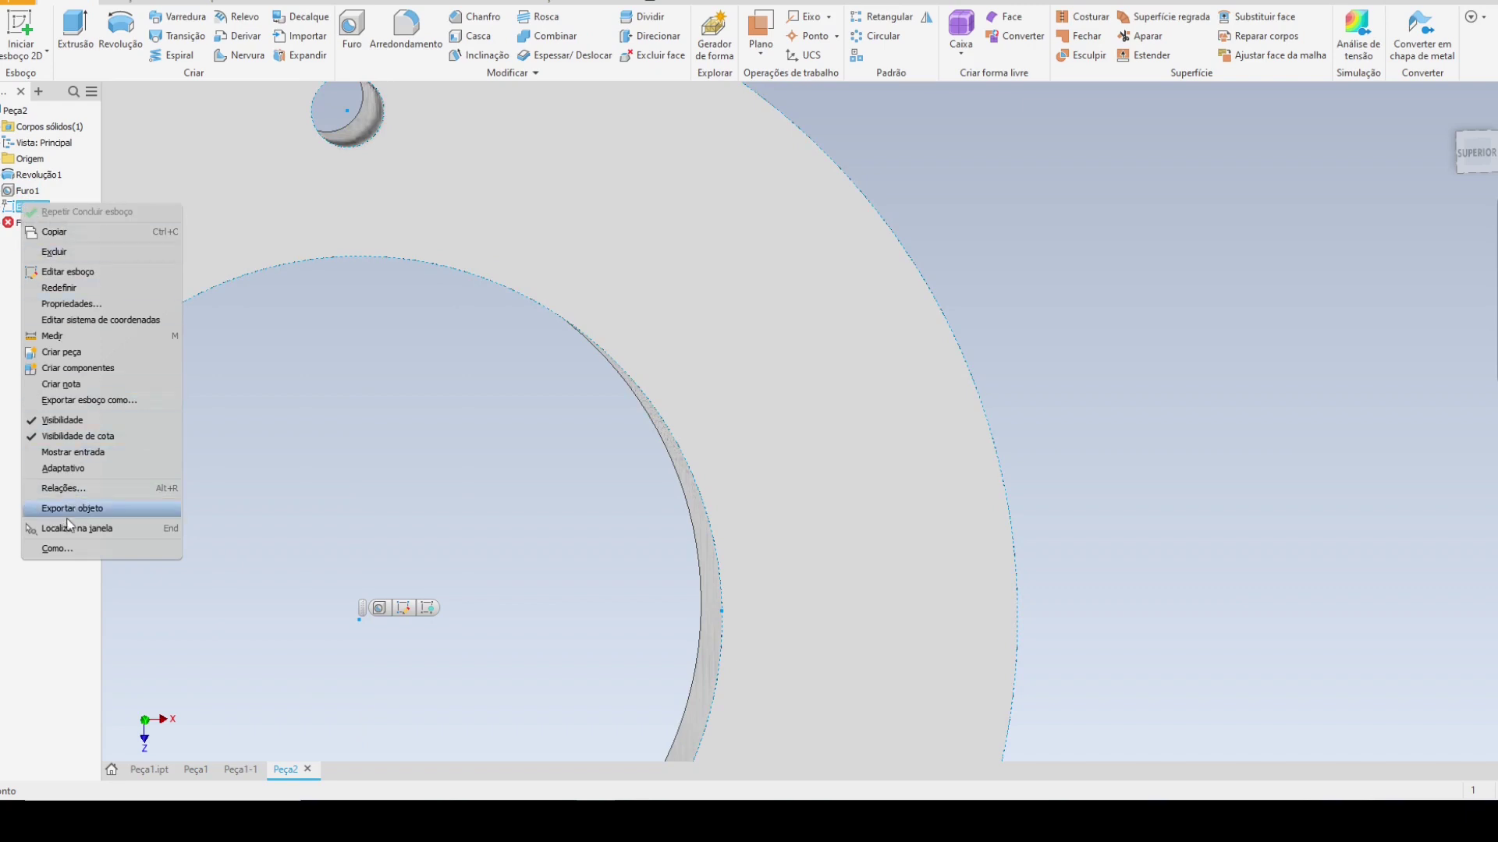
click(92, 252)
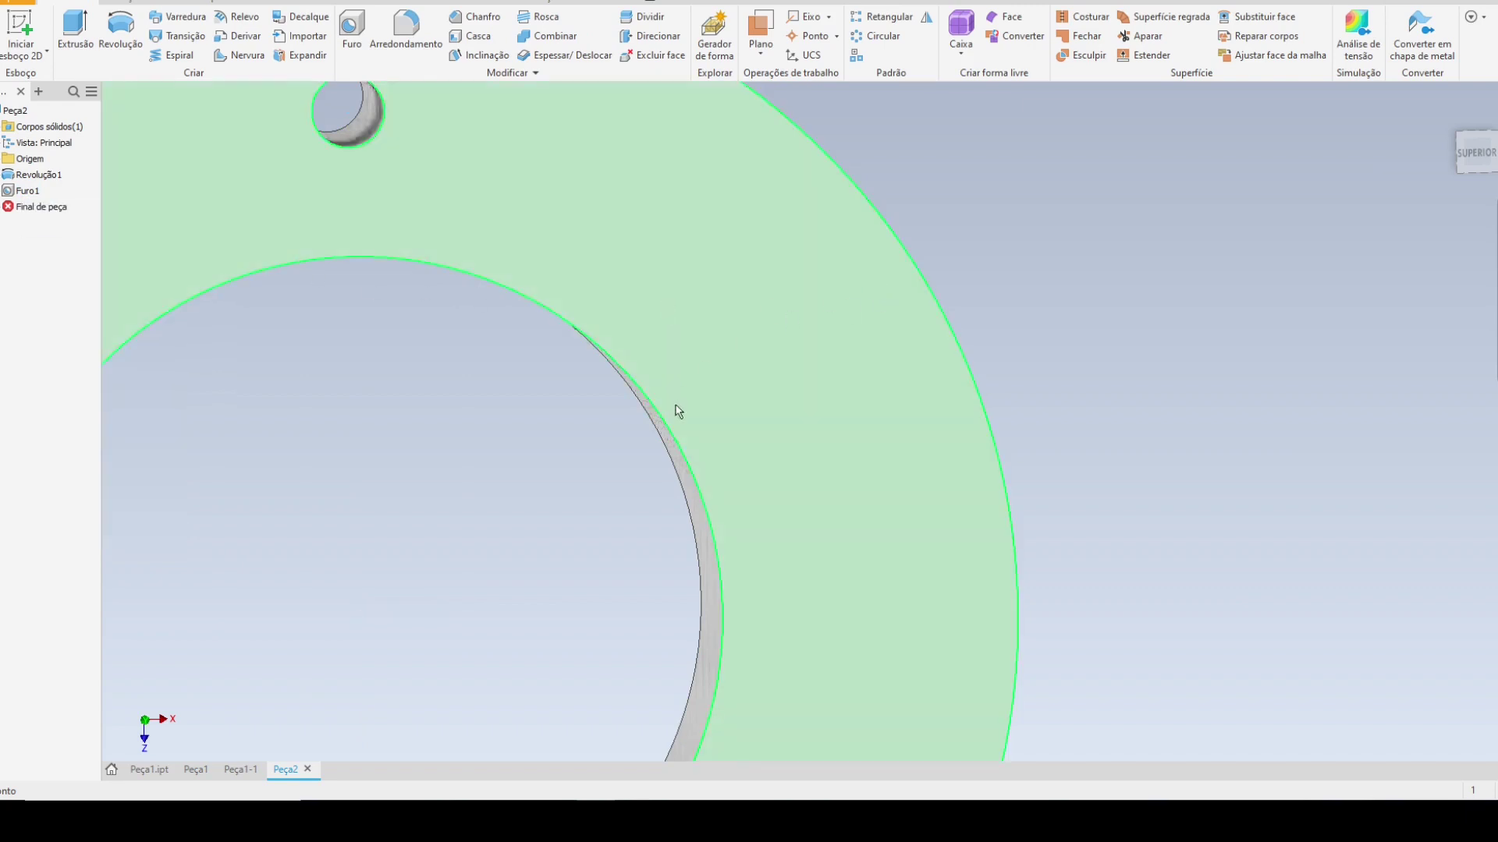
- Examine the ring and its through hole from several angles, including the sketches beneath the revolve and hole features
key(F6)
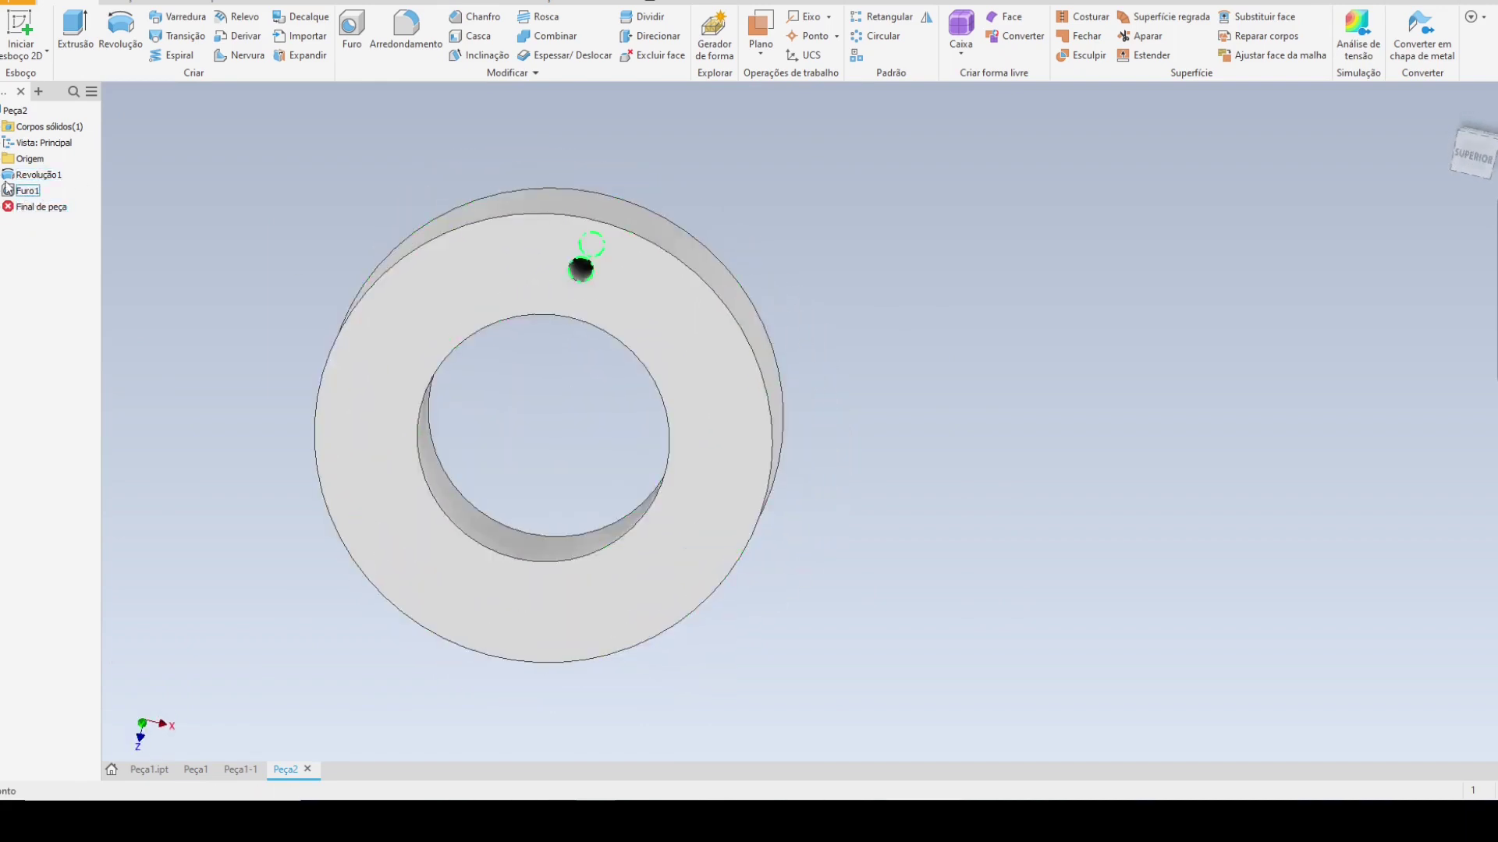
click(2, 191)
click(3, 174)
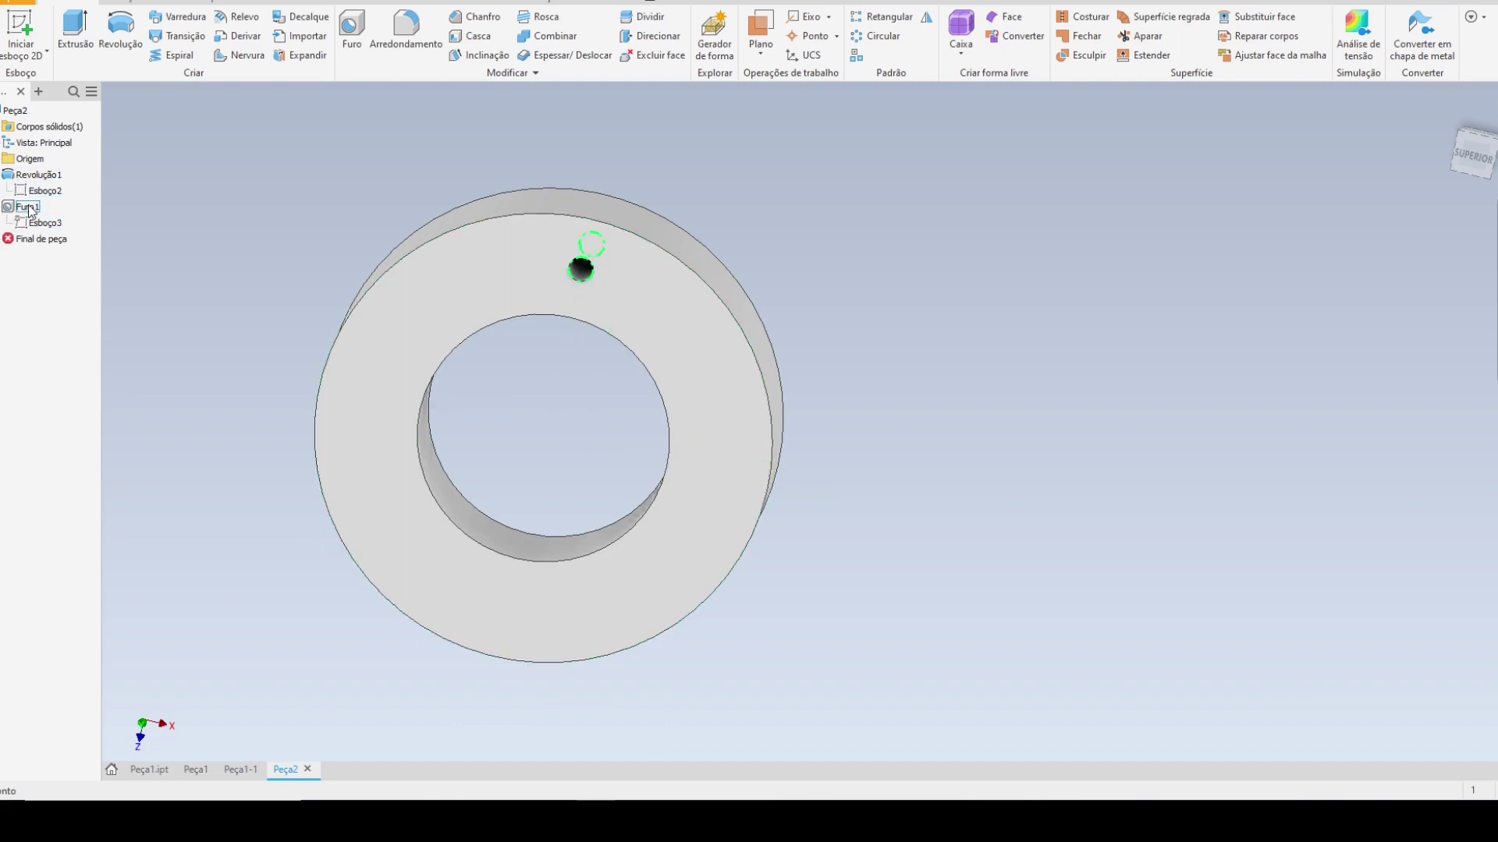
click(3, 206)
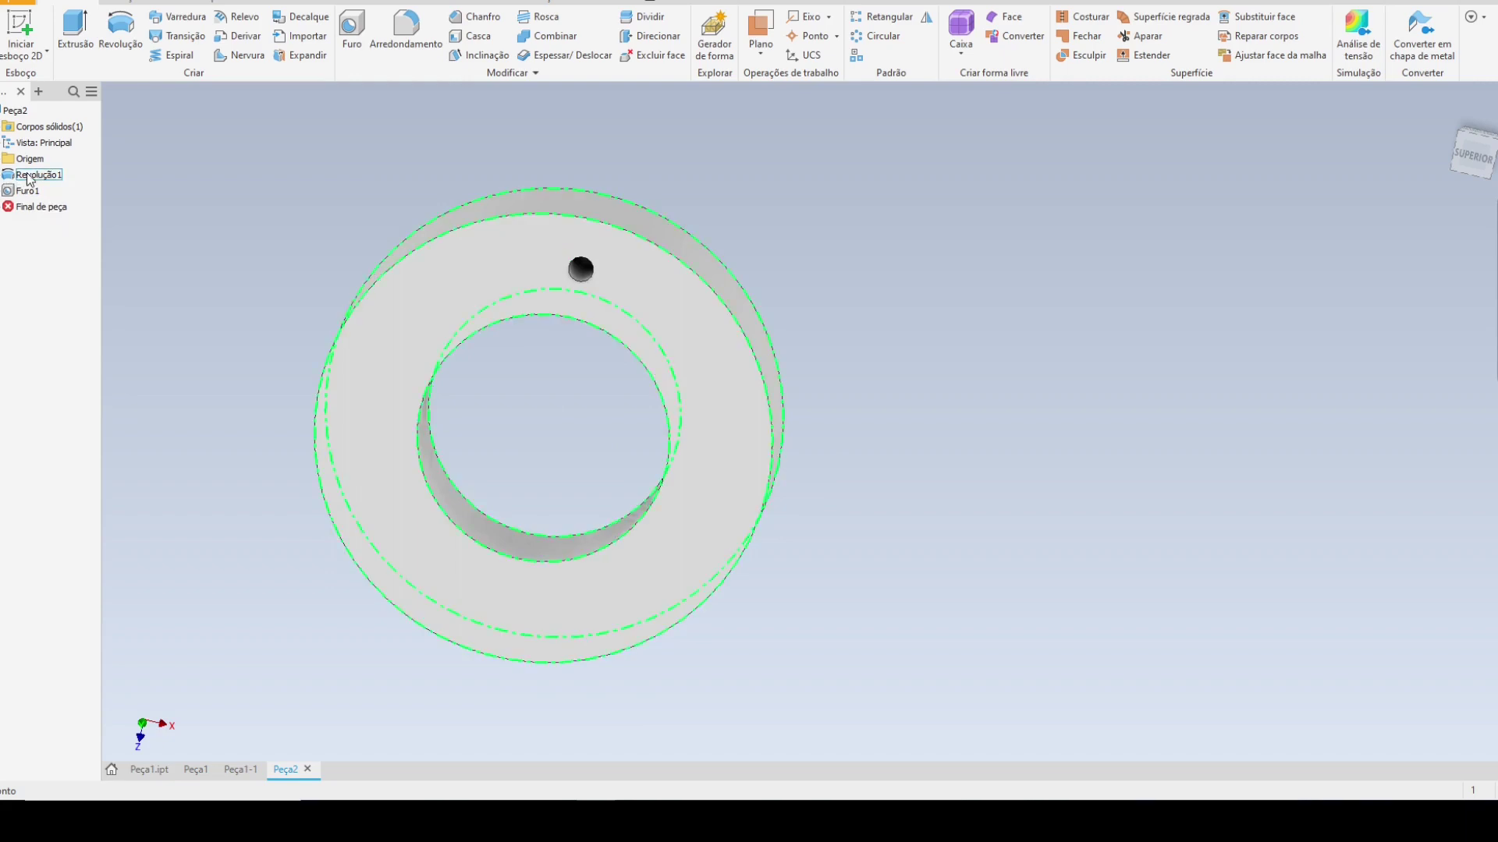
click(3, 175)
shift+middle_drag(663, 405, 571, 442)
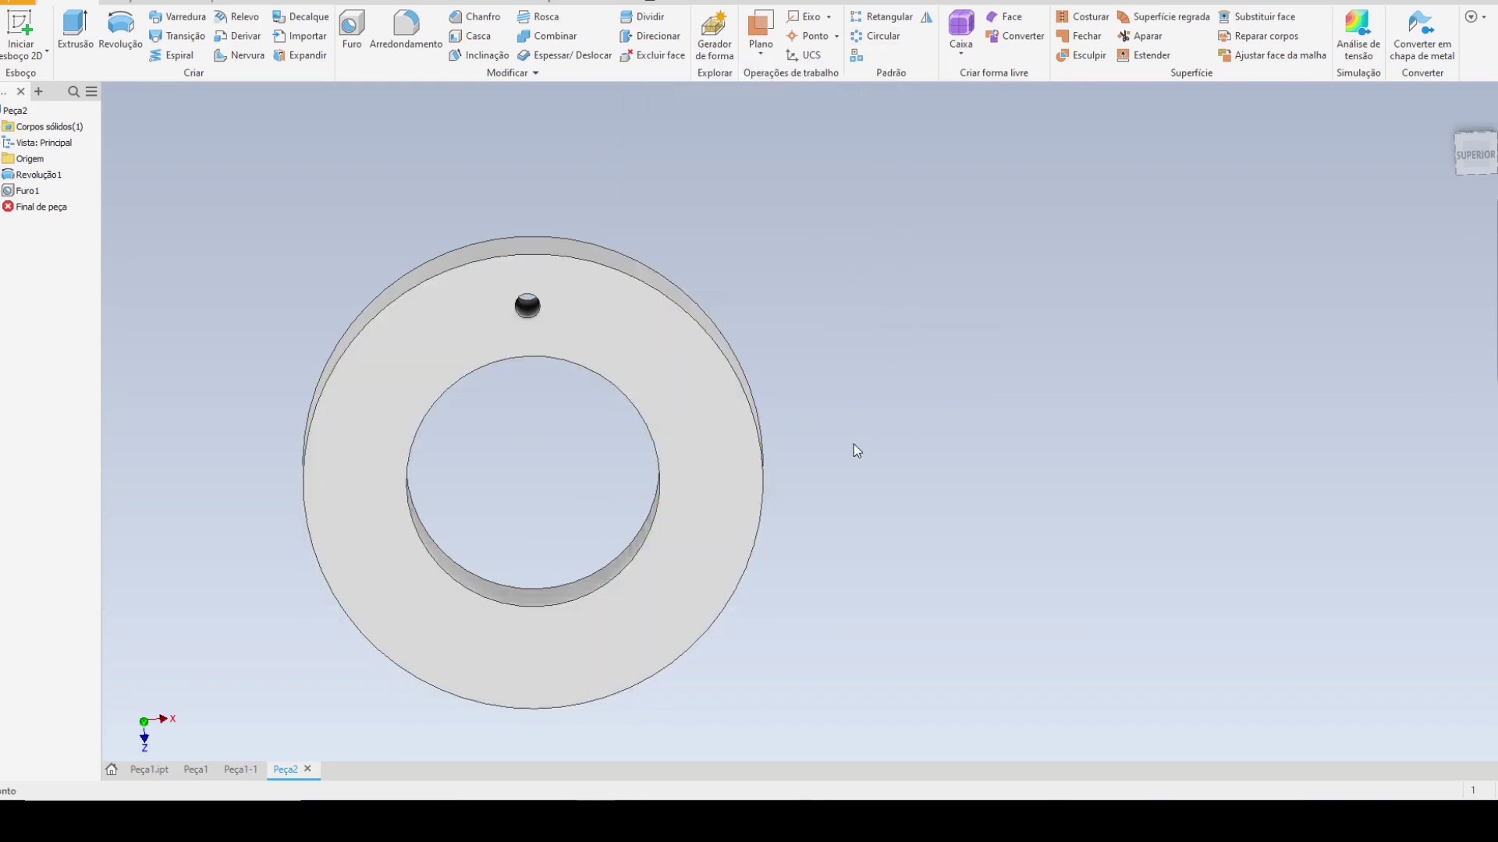
shift+middle_drag(853, 444, 809, 461)
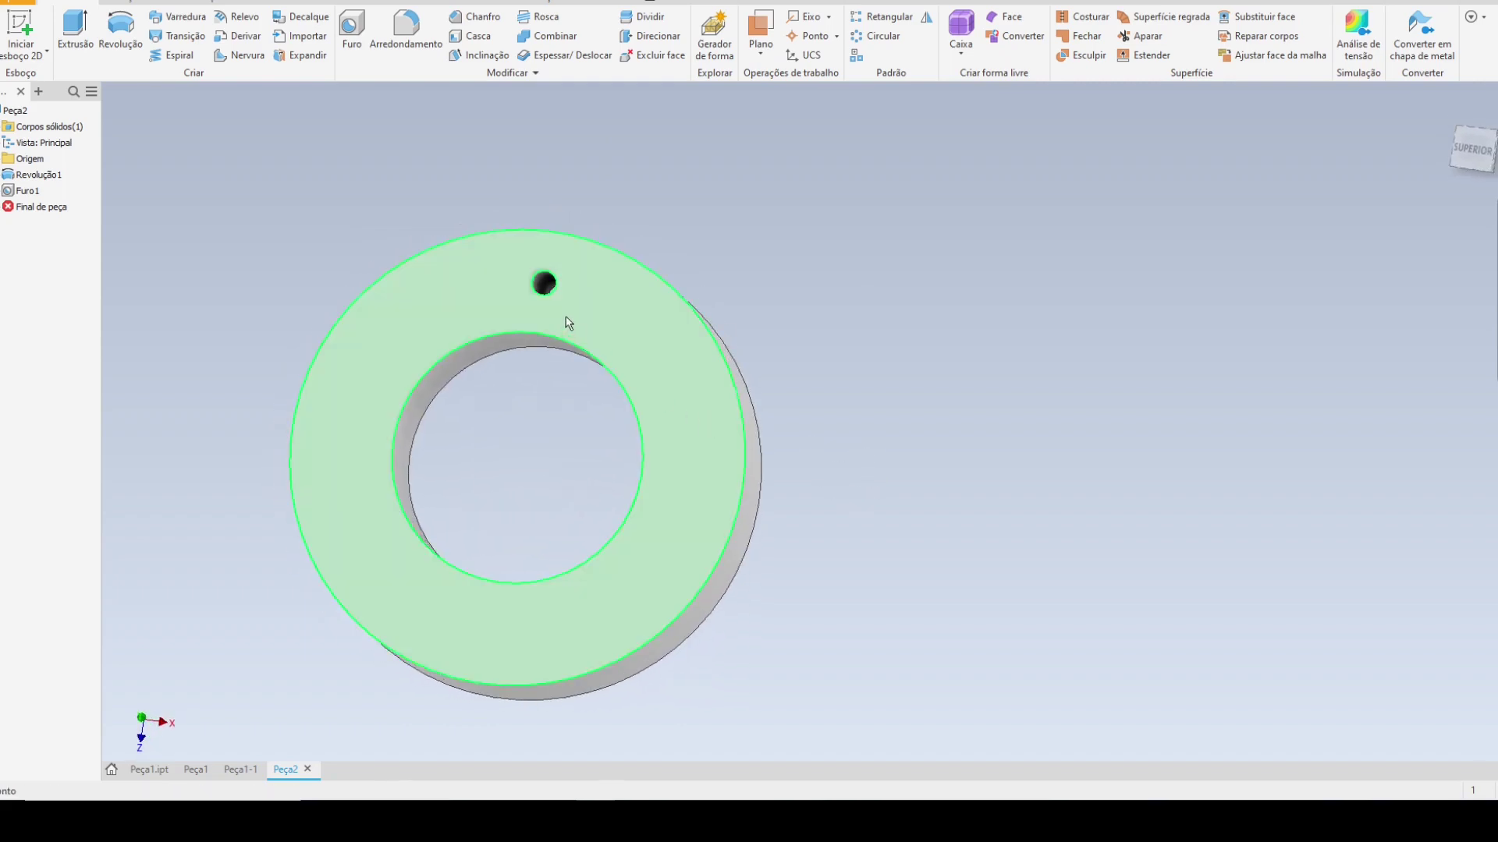
shift+middle_drag(569, 323, 728, 321)
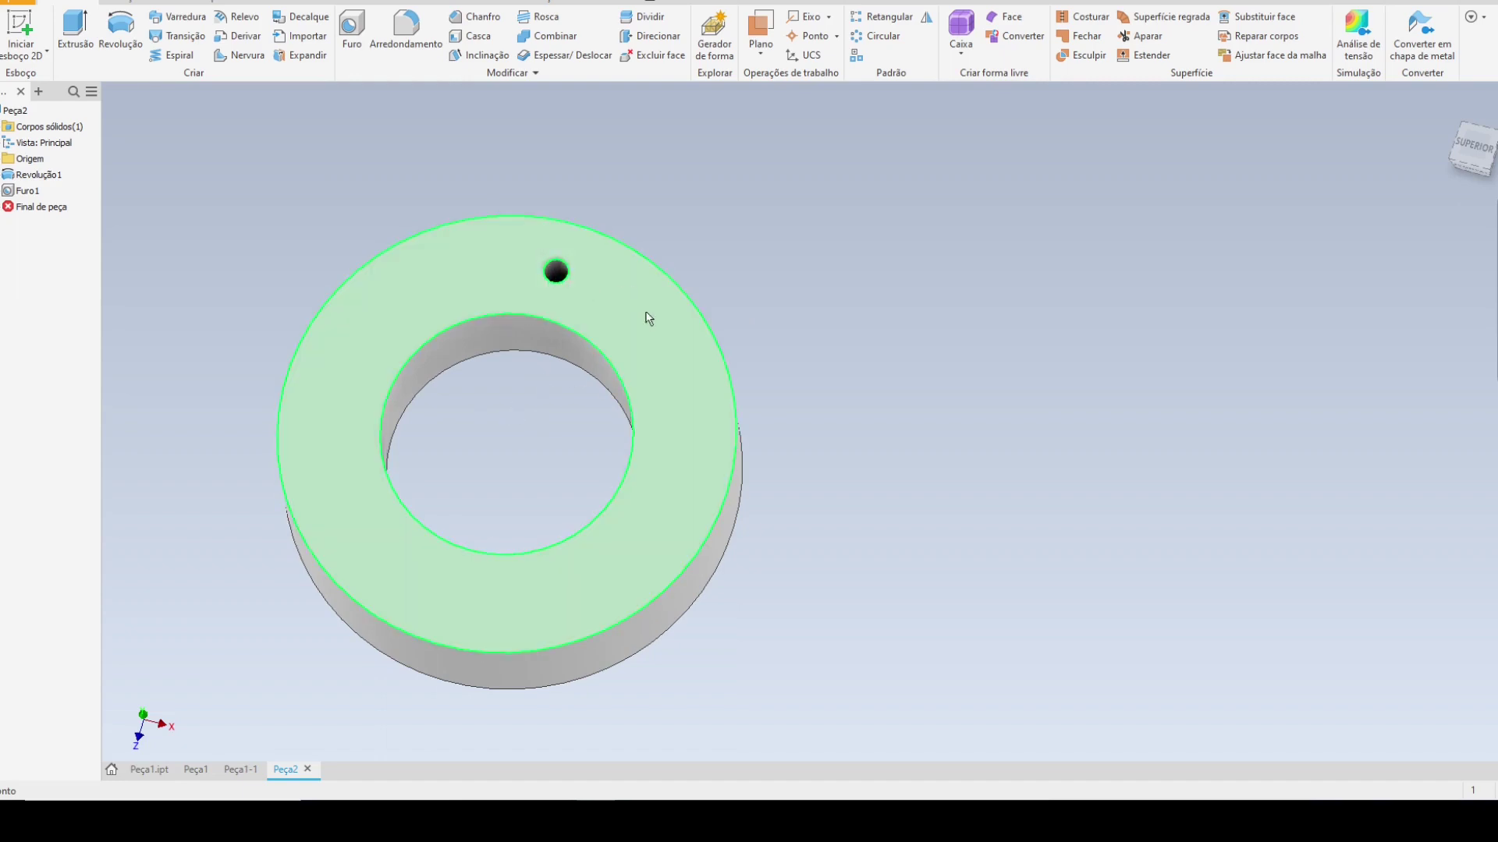
mouse_move(646, 319)
shift+middle_down()
mouse_move(655, 308)
mouse_move(646, 318)
shift+middle_up()
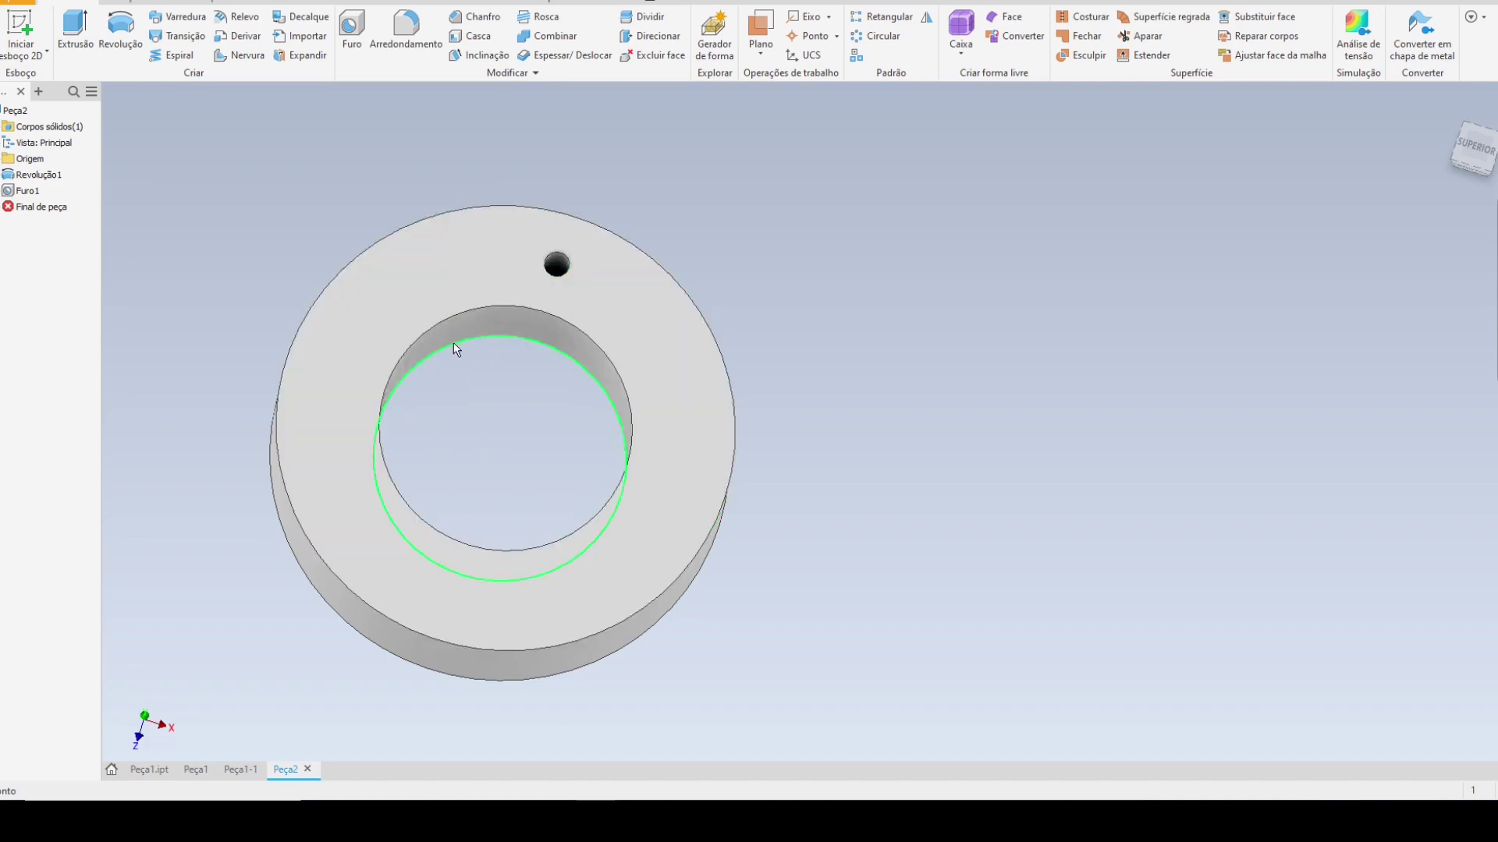
mouse_move(454, 349)
shift+middle_drag(479, 386, 494, 442)
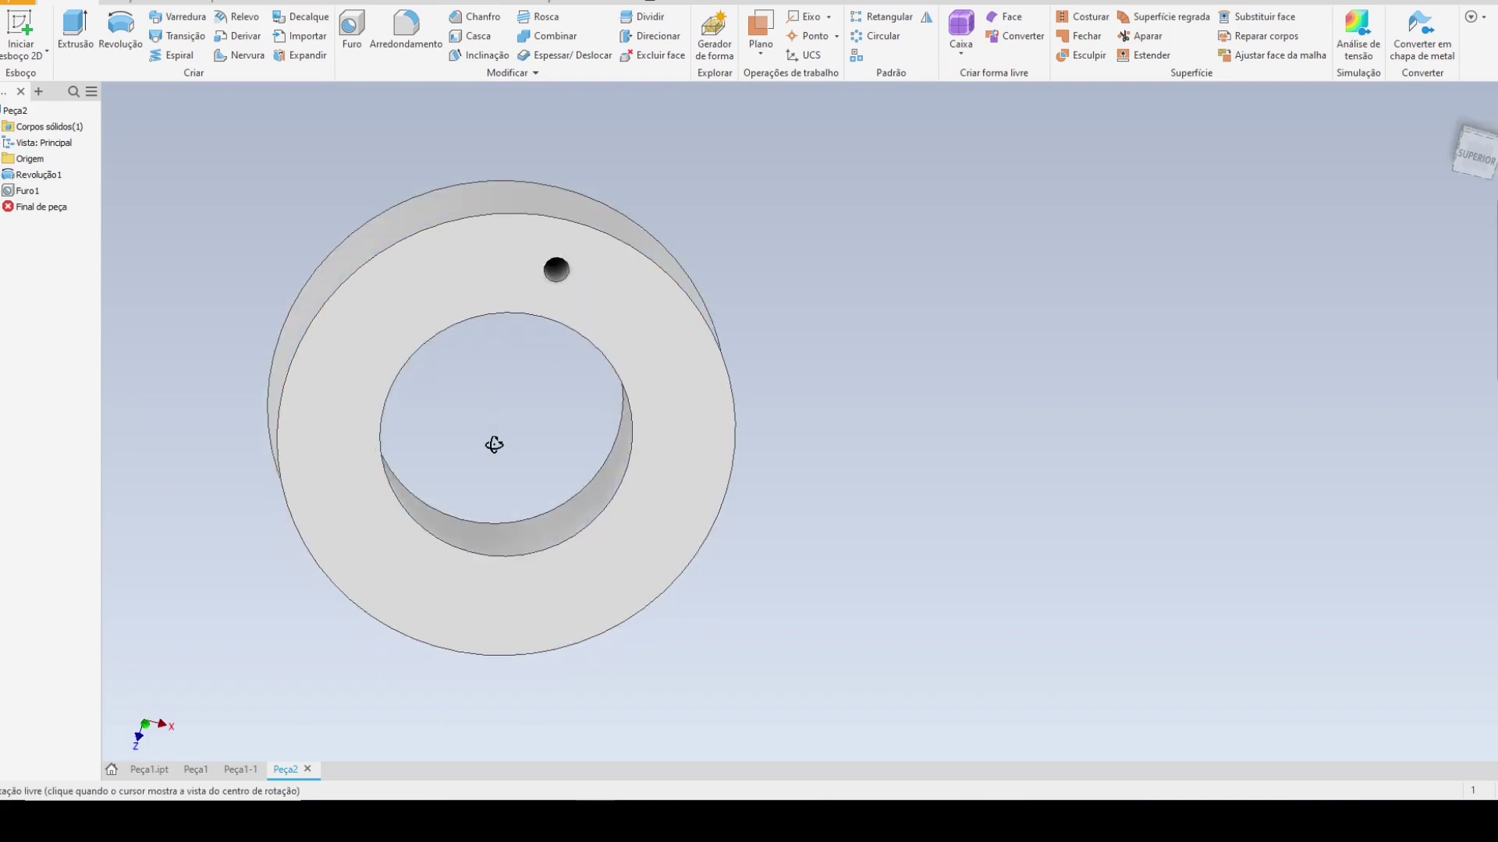
click(875, 37)
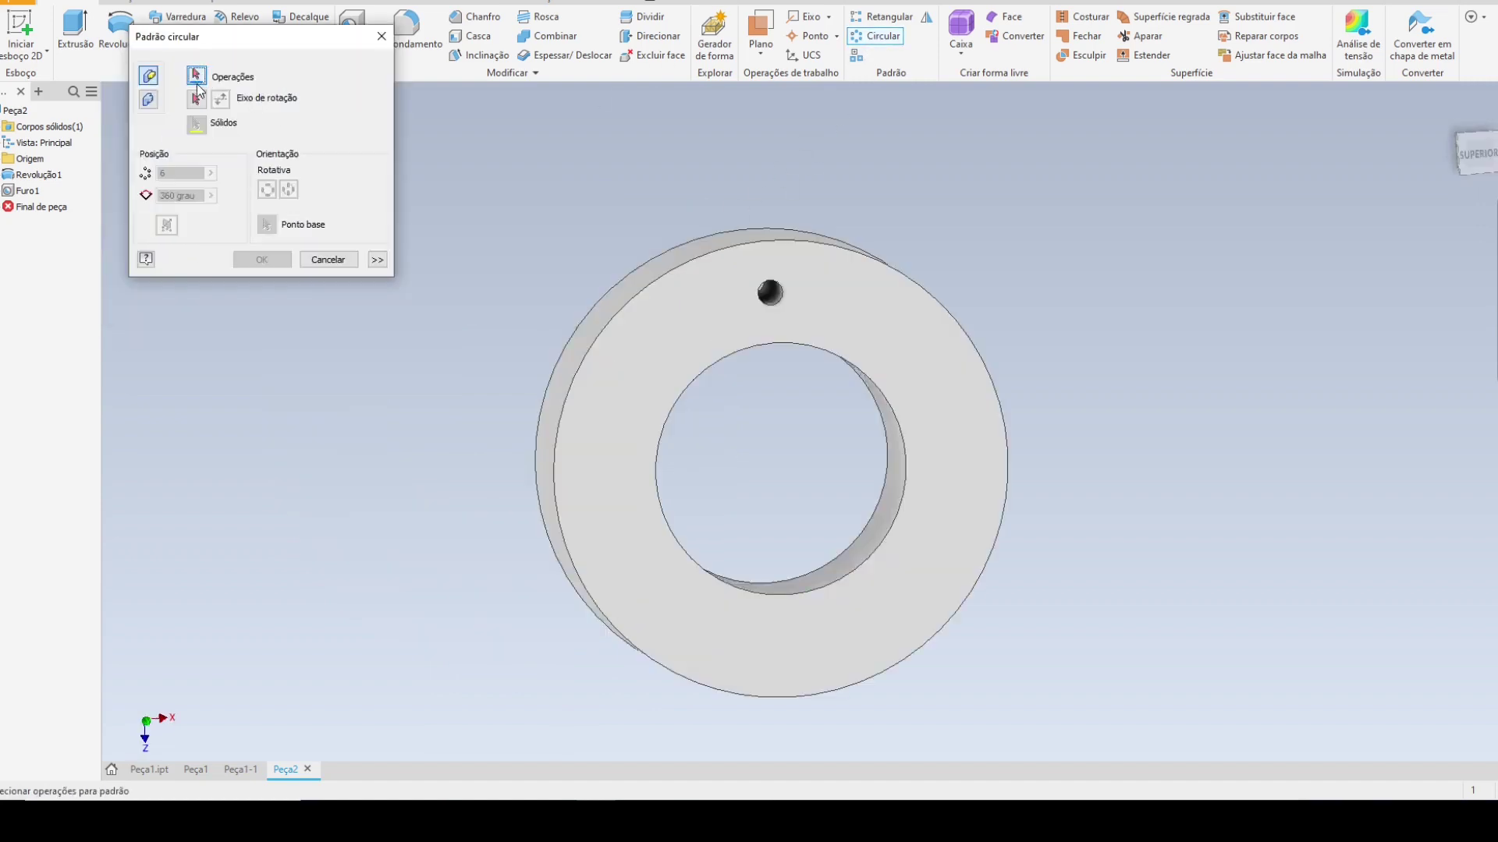
shift+middle_drag(805, 432, 825, 424)
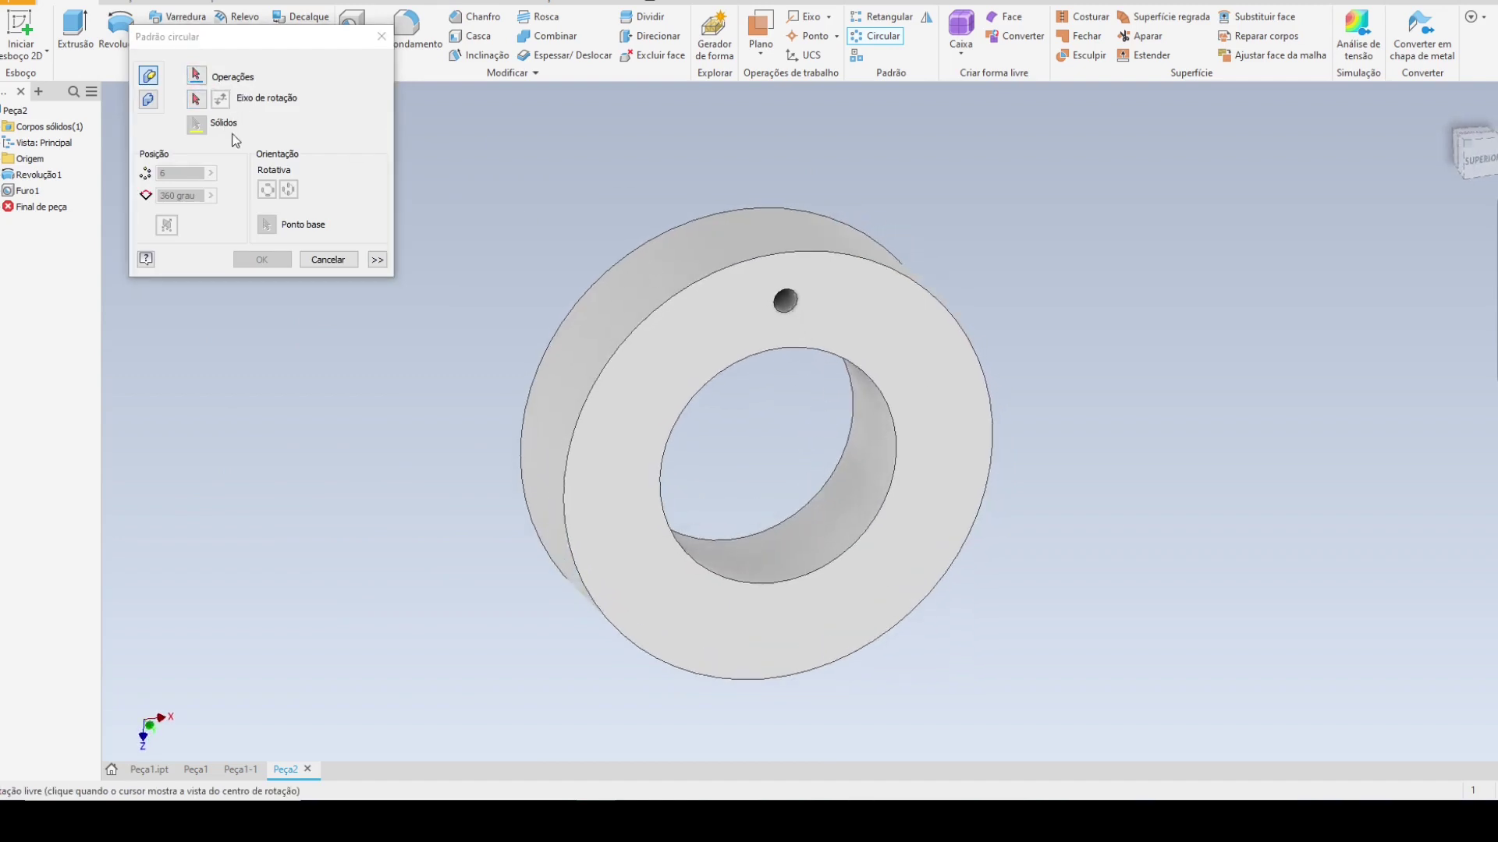
click(195, 76)
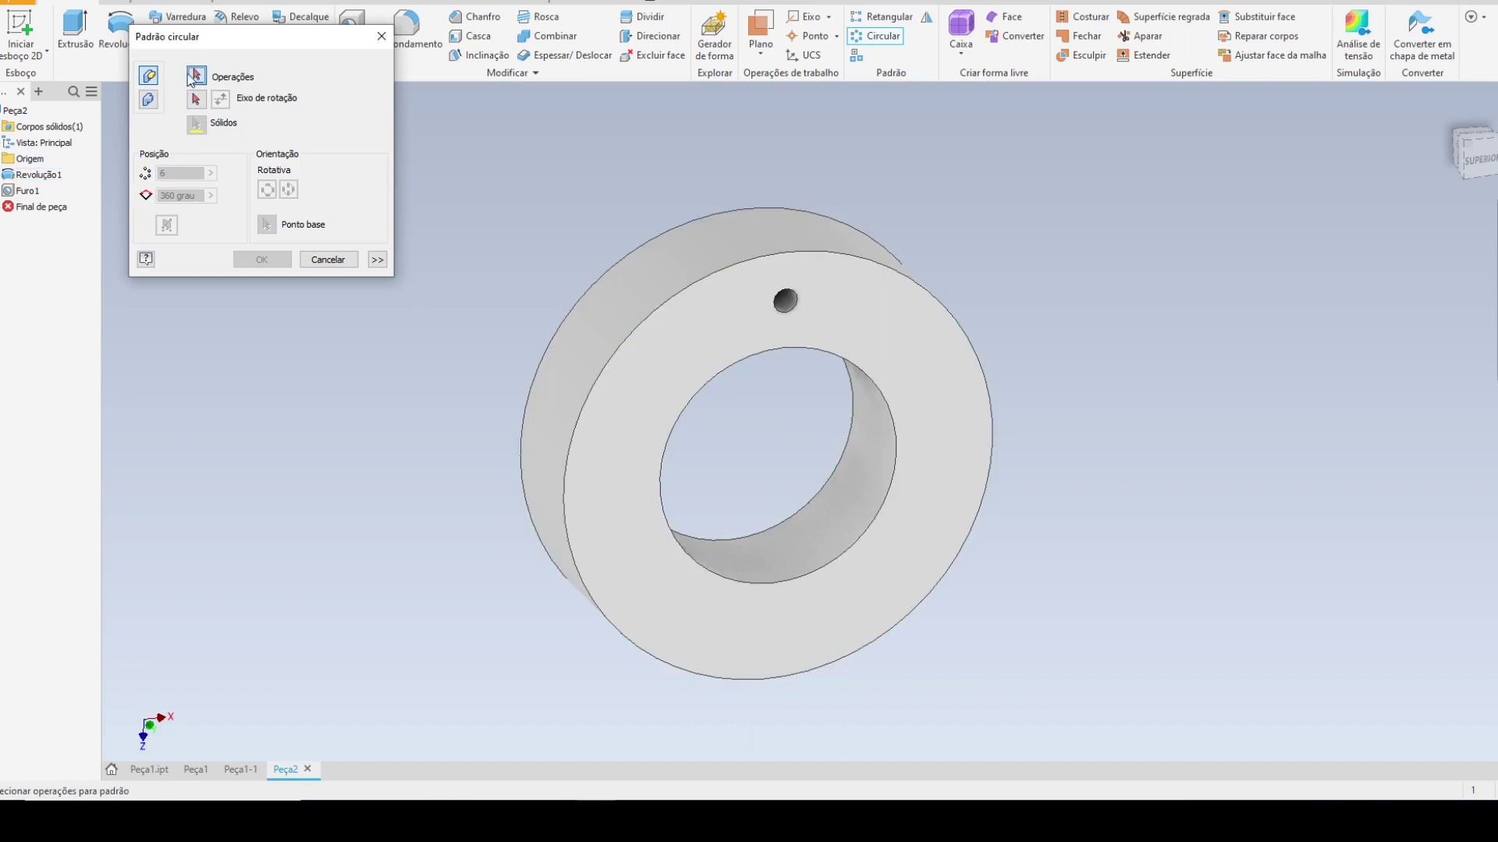
scroll(786, 367, up, 5)
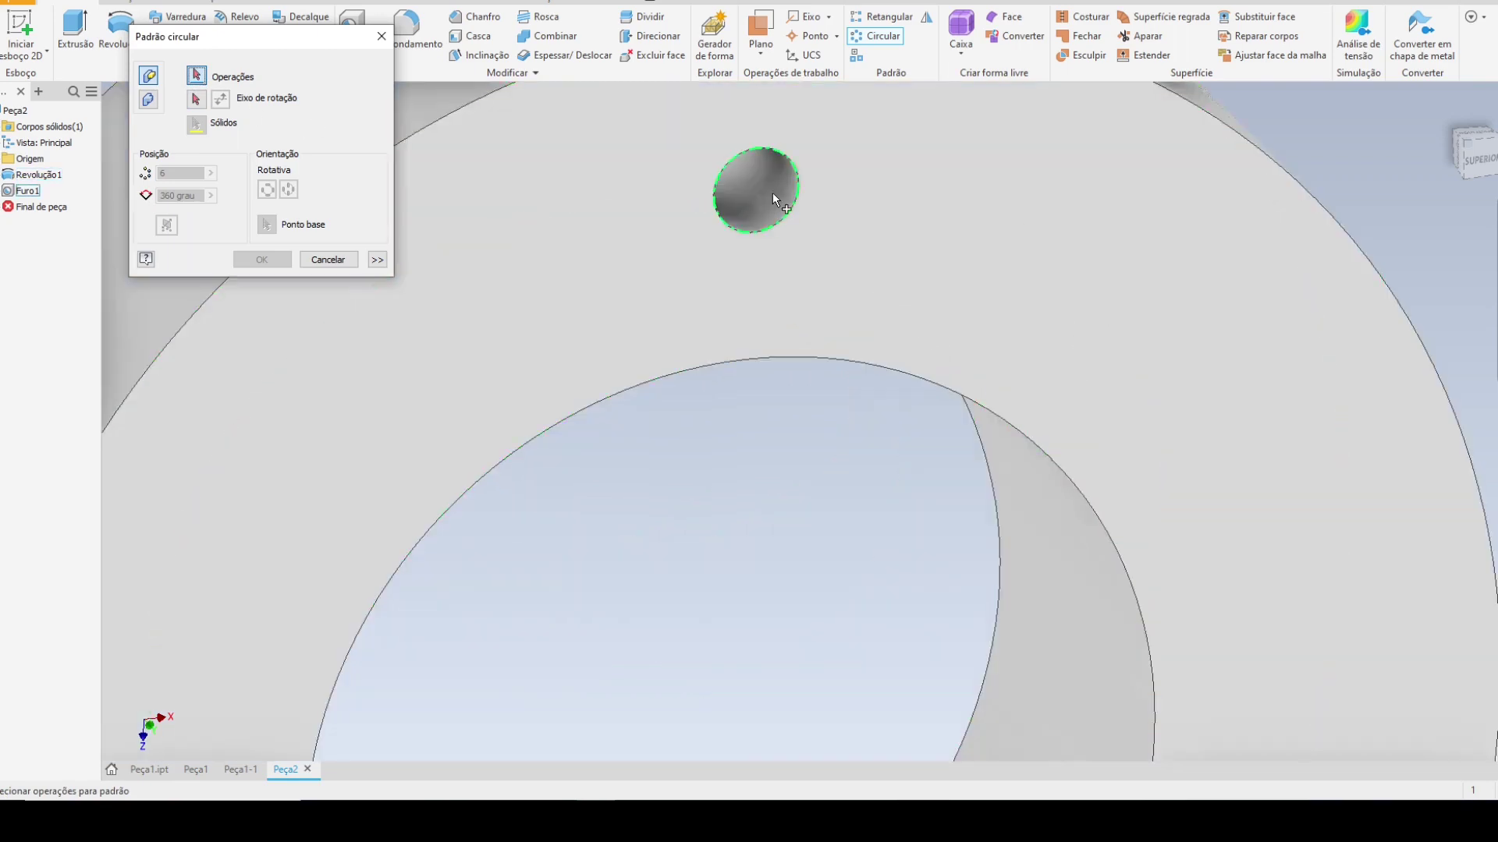
click(773, 193)
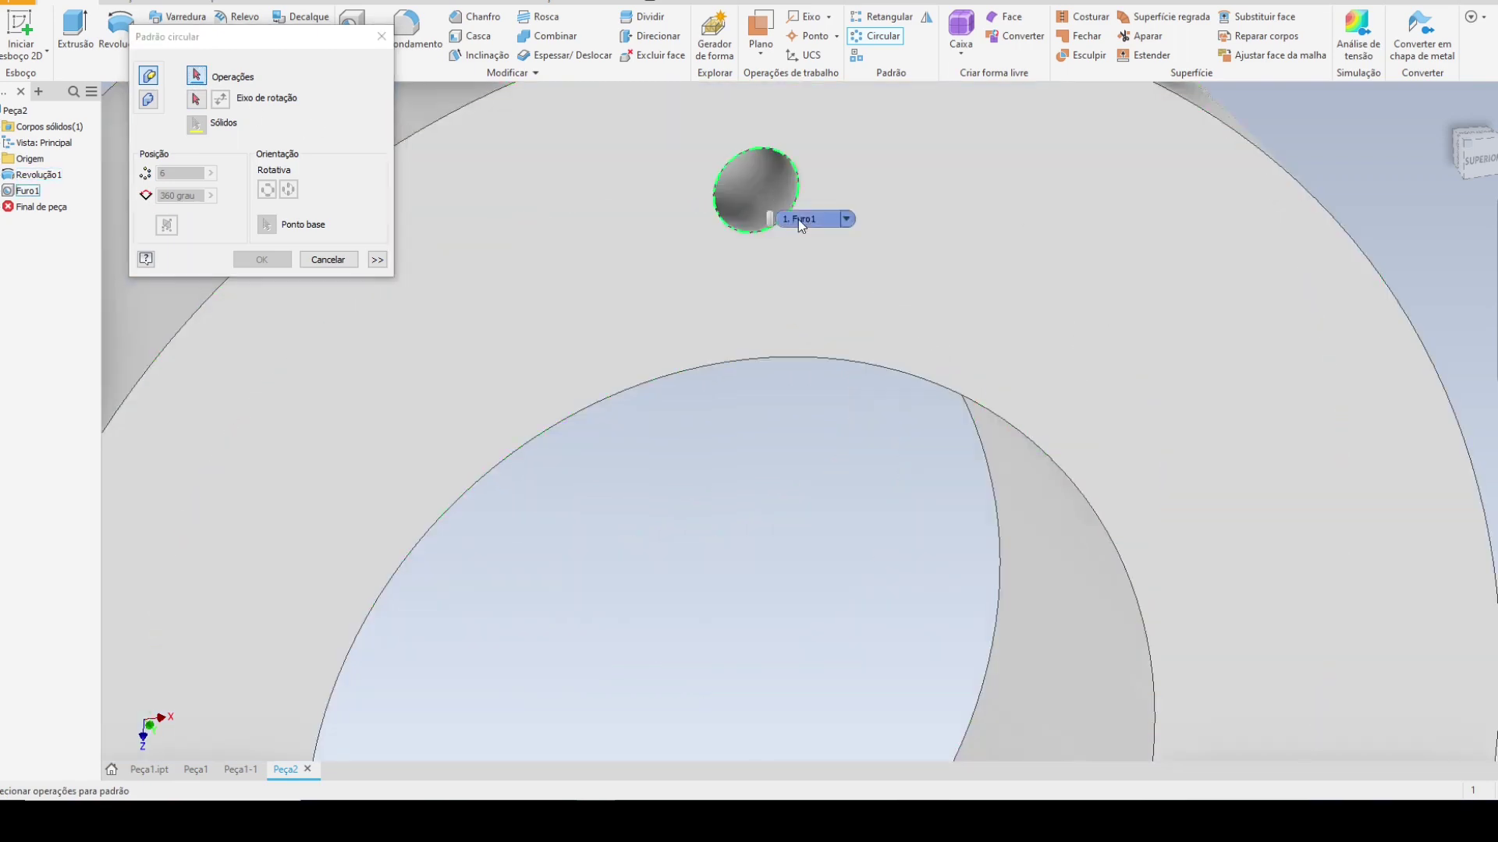
key(Escape)
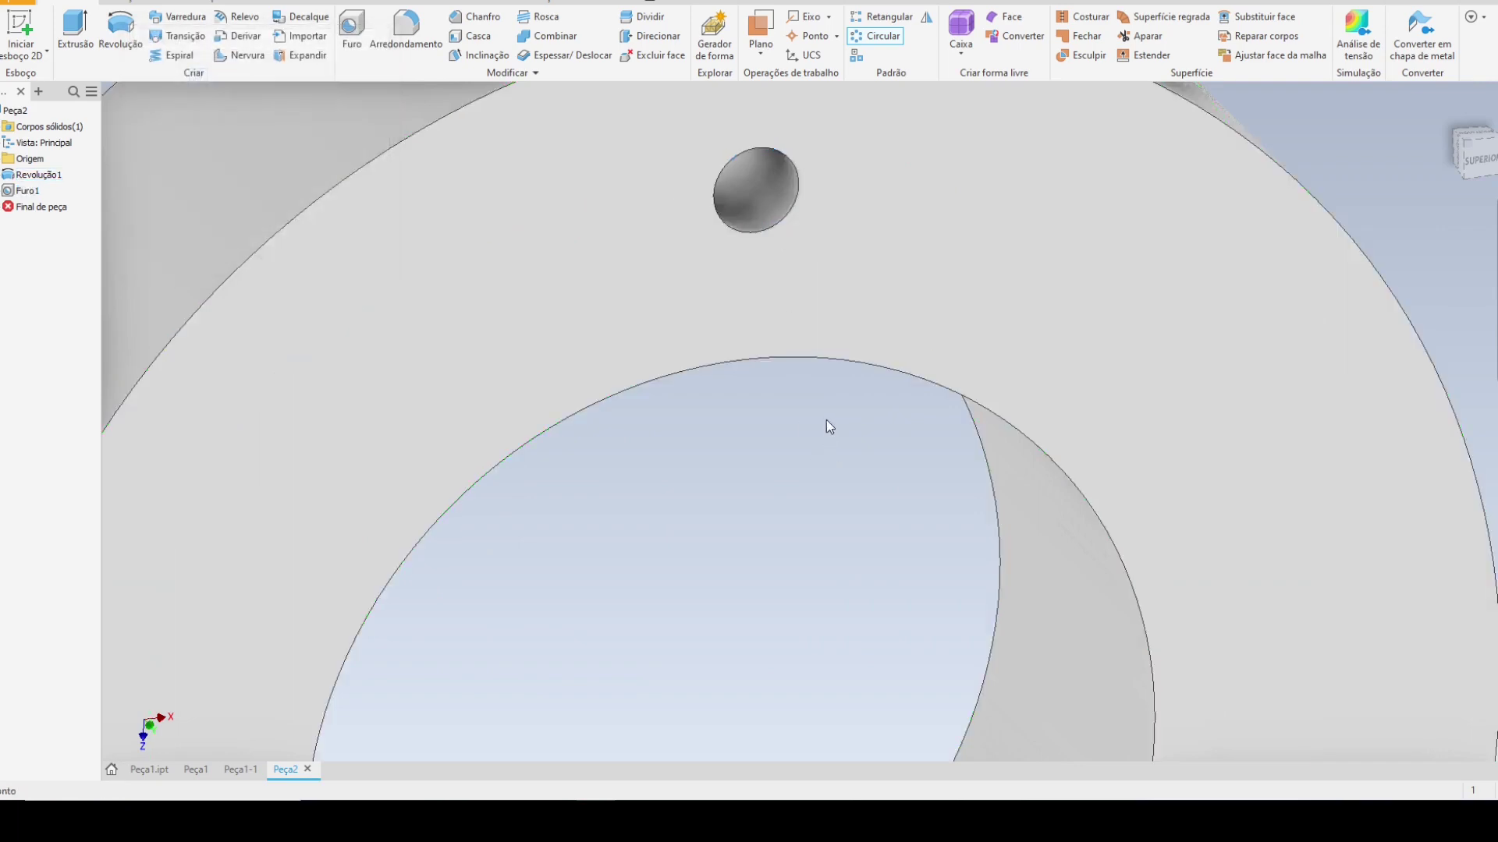
- Start a circular pattern with the ring's 5 mm through hole as the feature to repeat
click(877, 36)
click(777, 195)
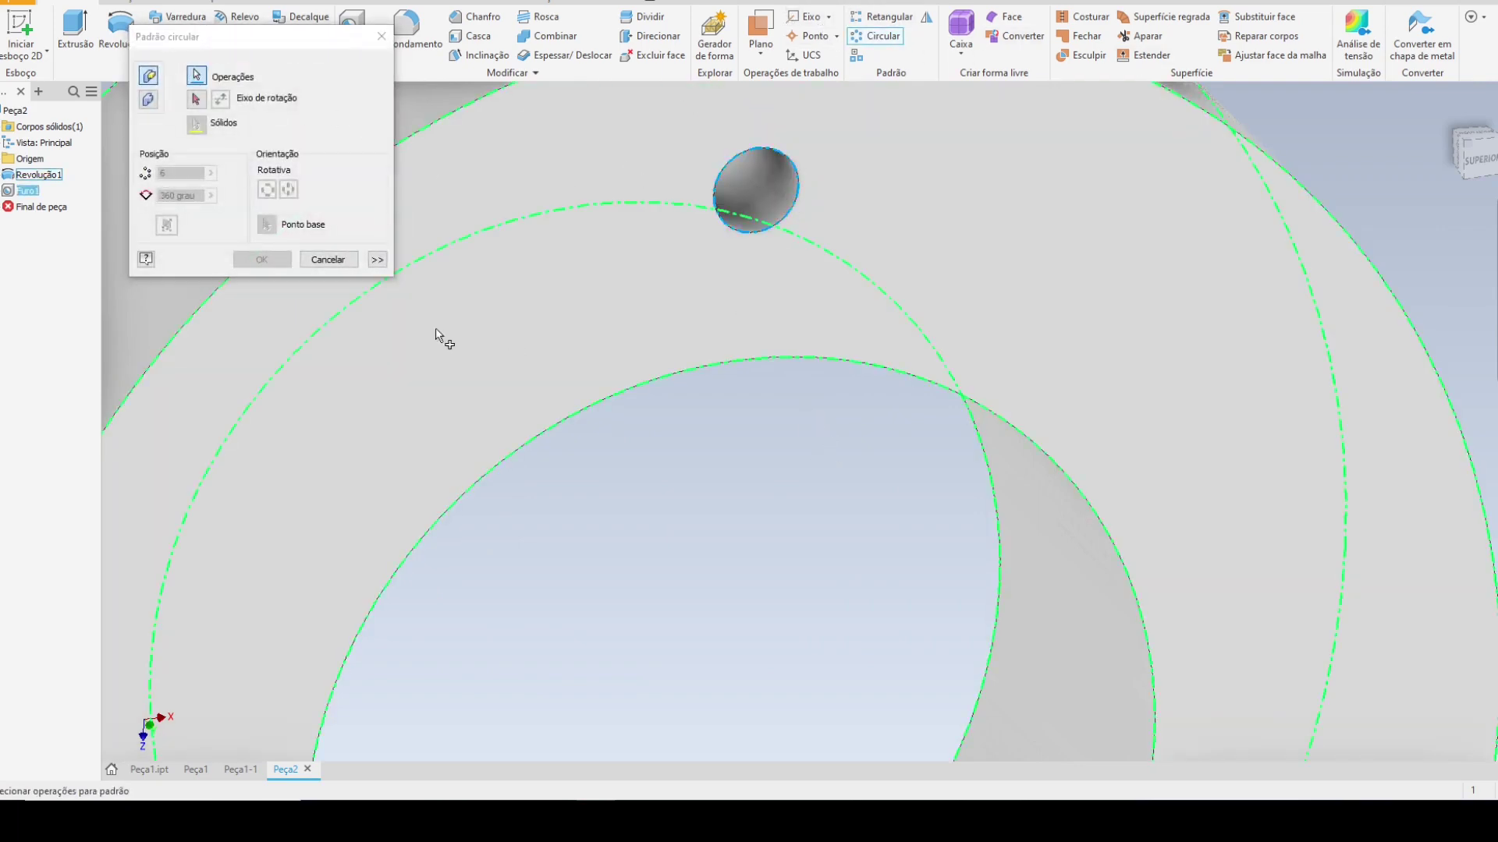
scroll(775, 542, up, 3)
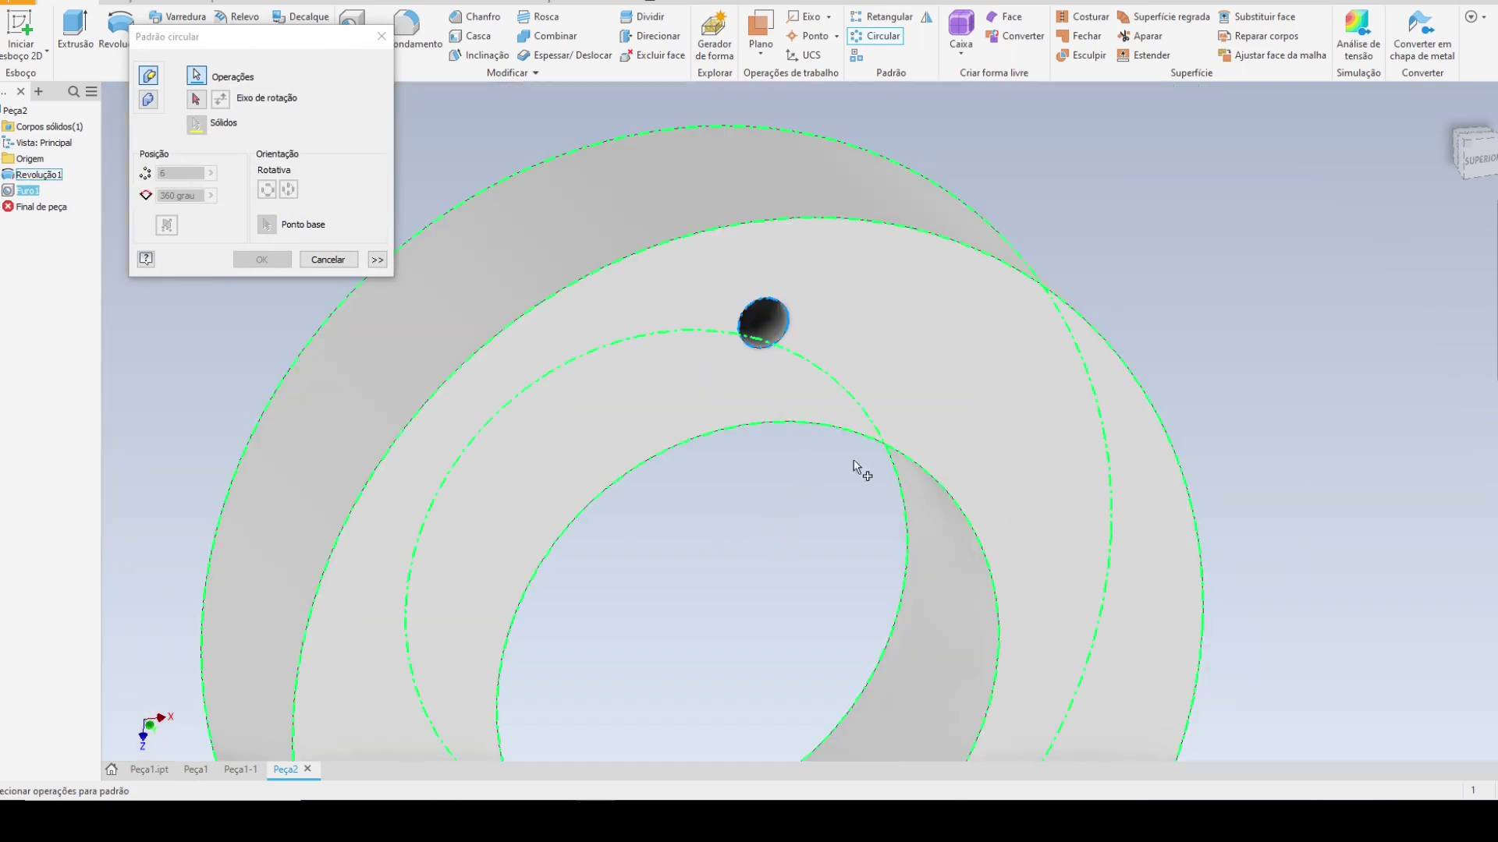
shift+middle_drag(853, 466, 699, 377)
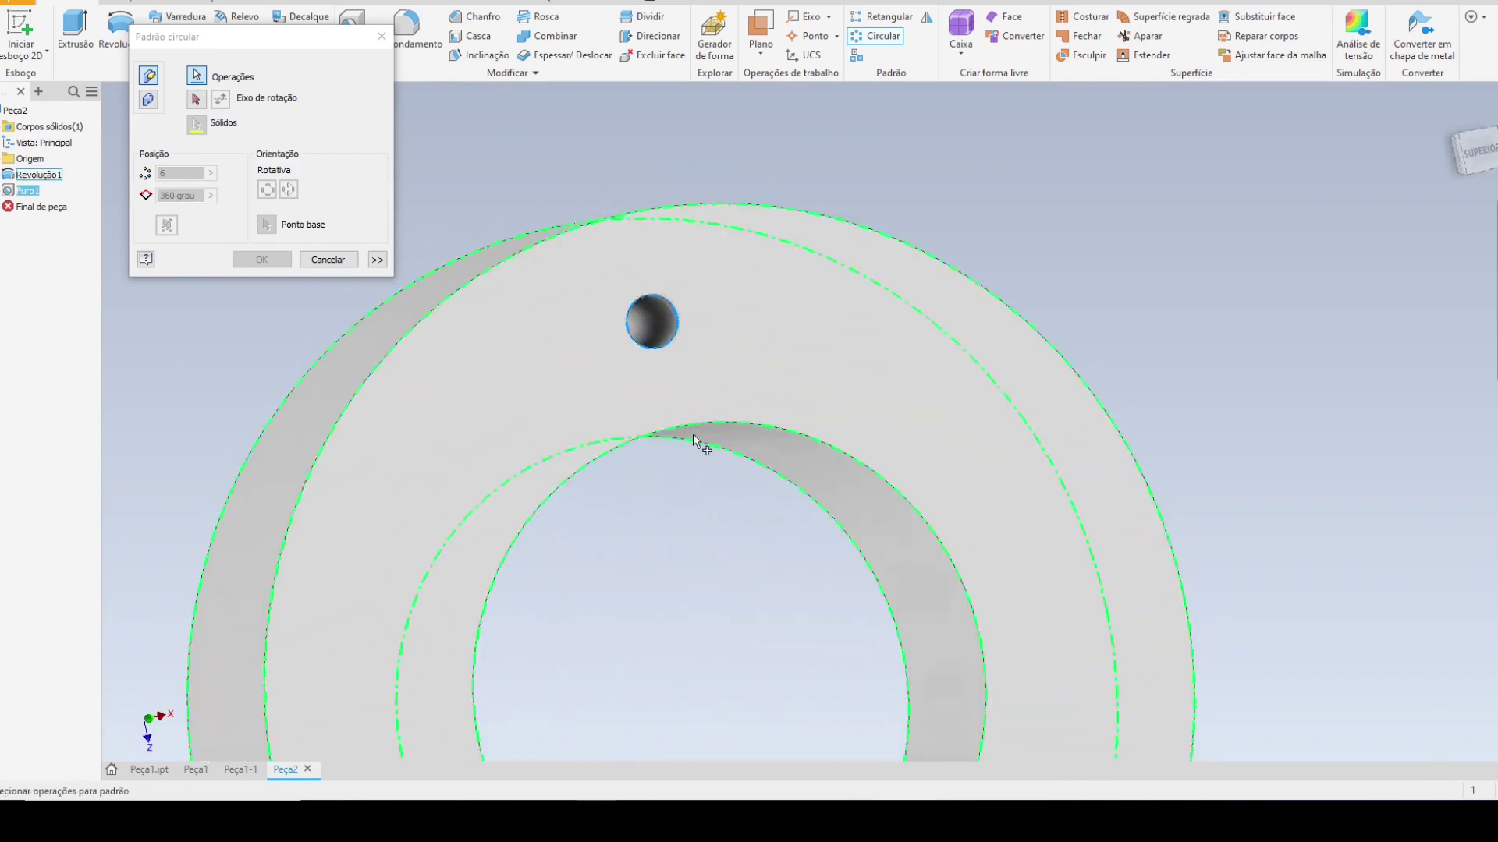
shift+middle_drag(977, 461, 624, 487)
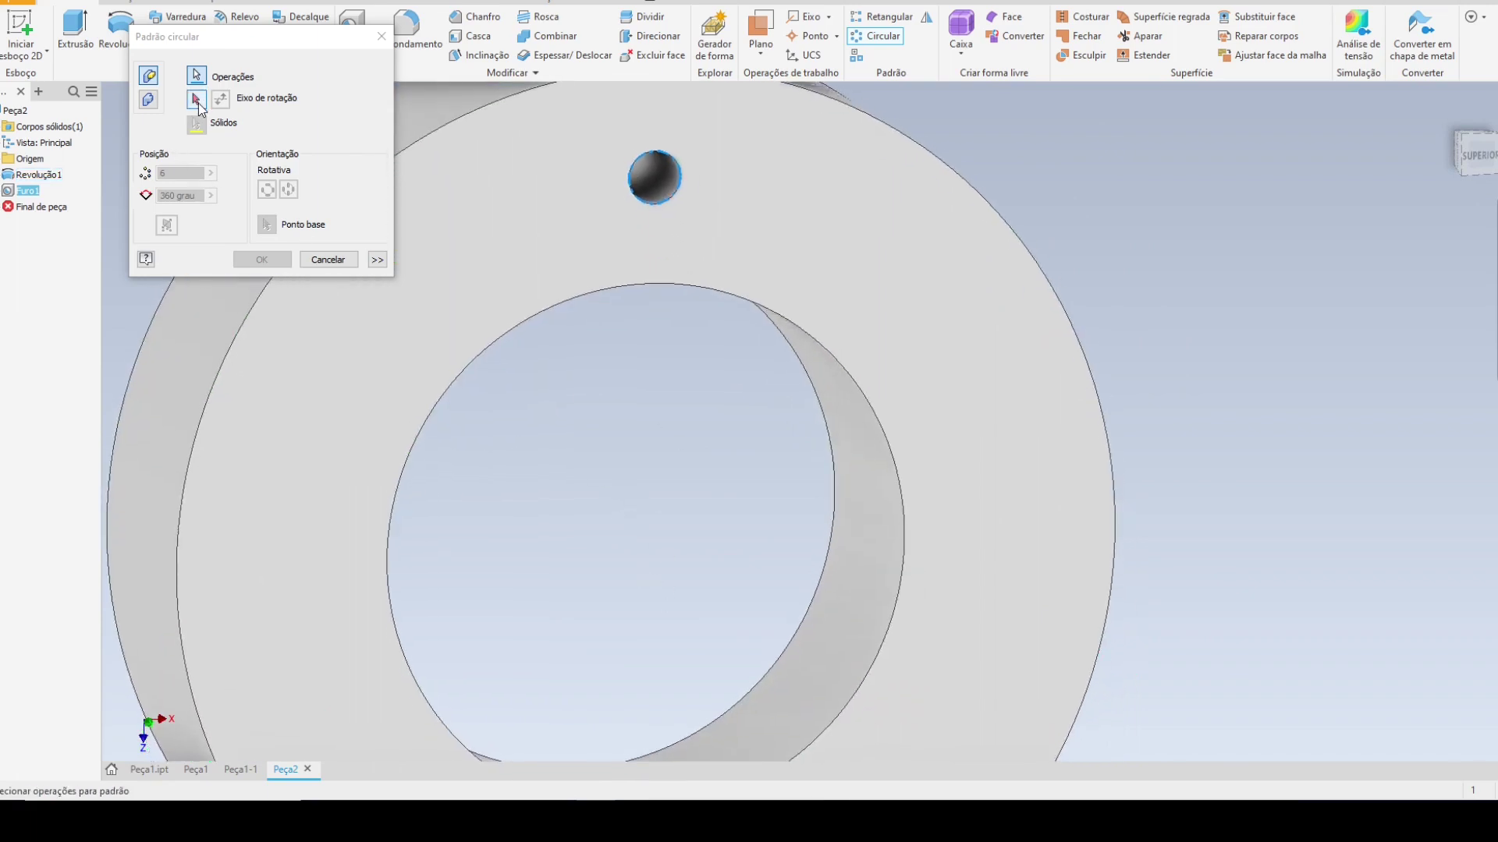
- Use the ring's inner cylindrical face as the rotation axis of the circular pattern
click(197, 100)
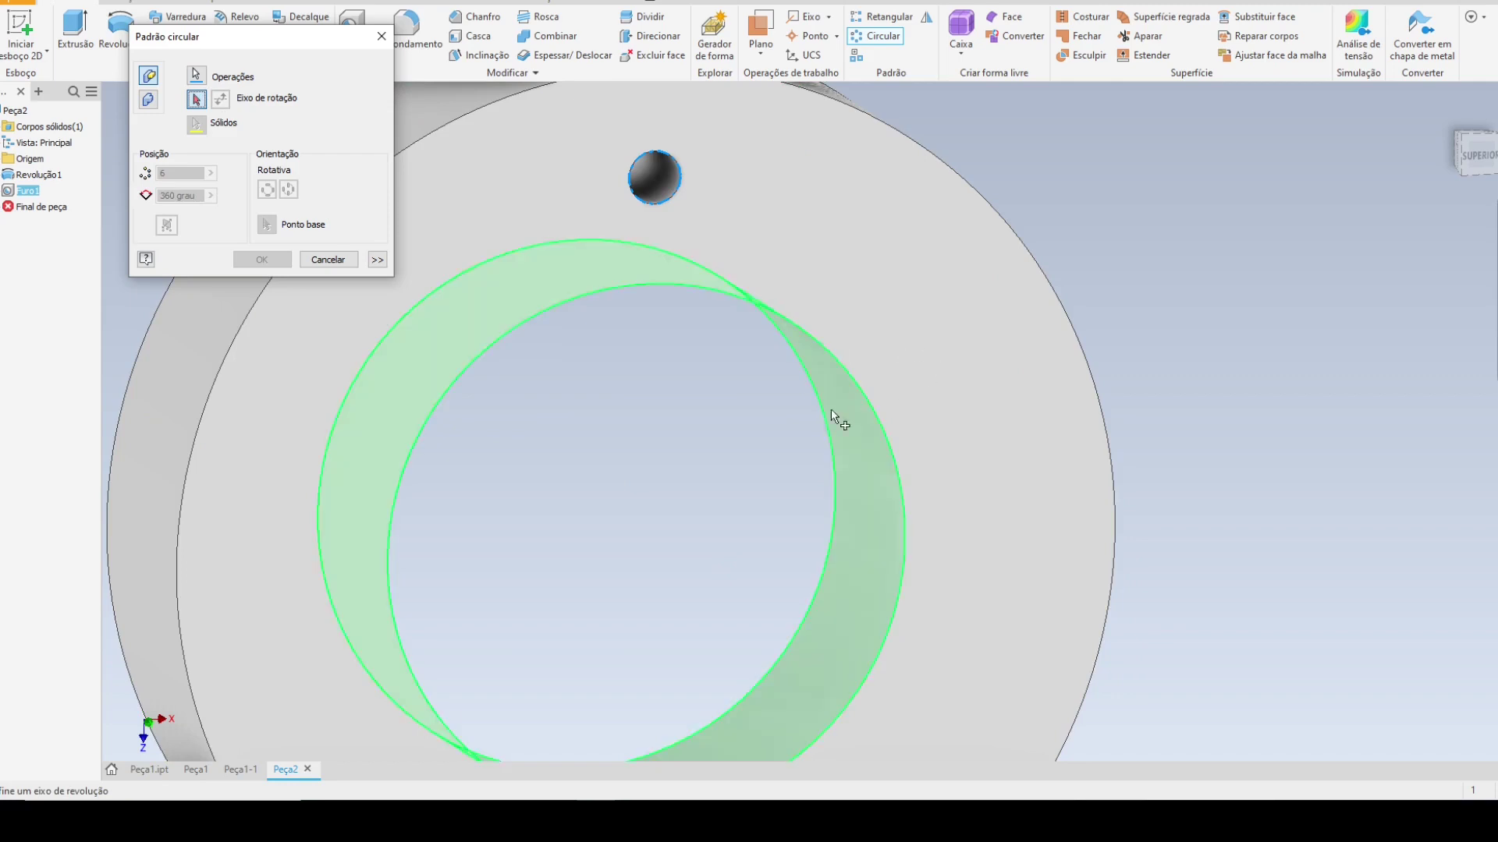
shift+middle_drag(657, 465, 882, 394)
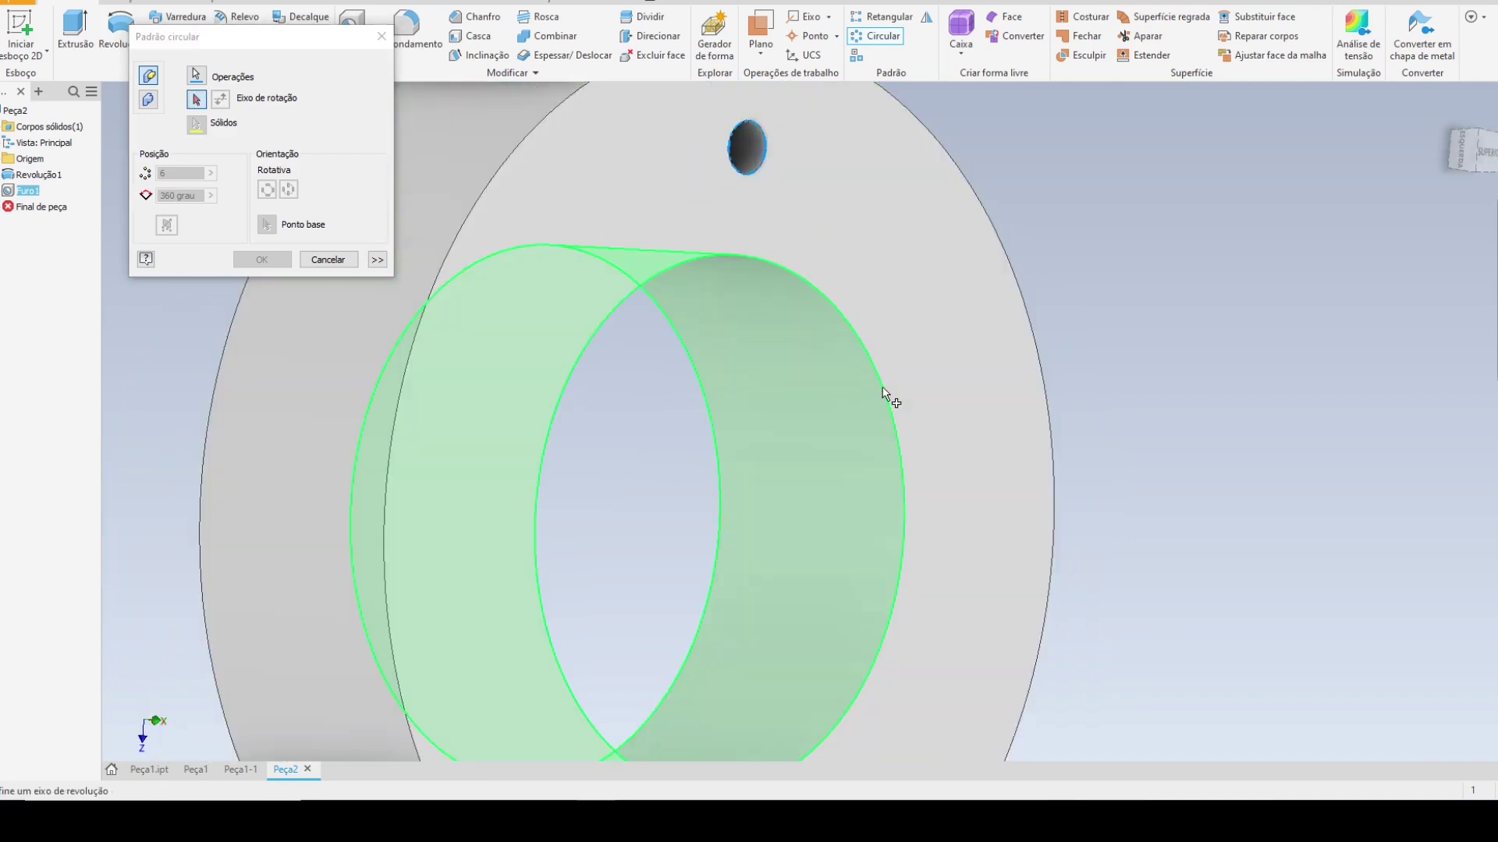
click(872, 393)
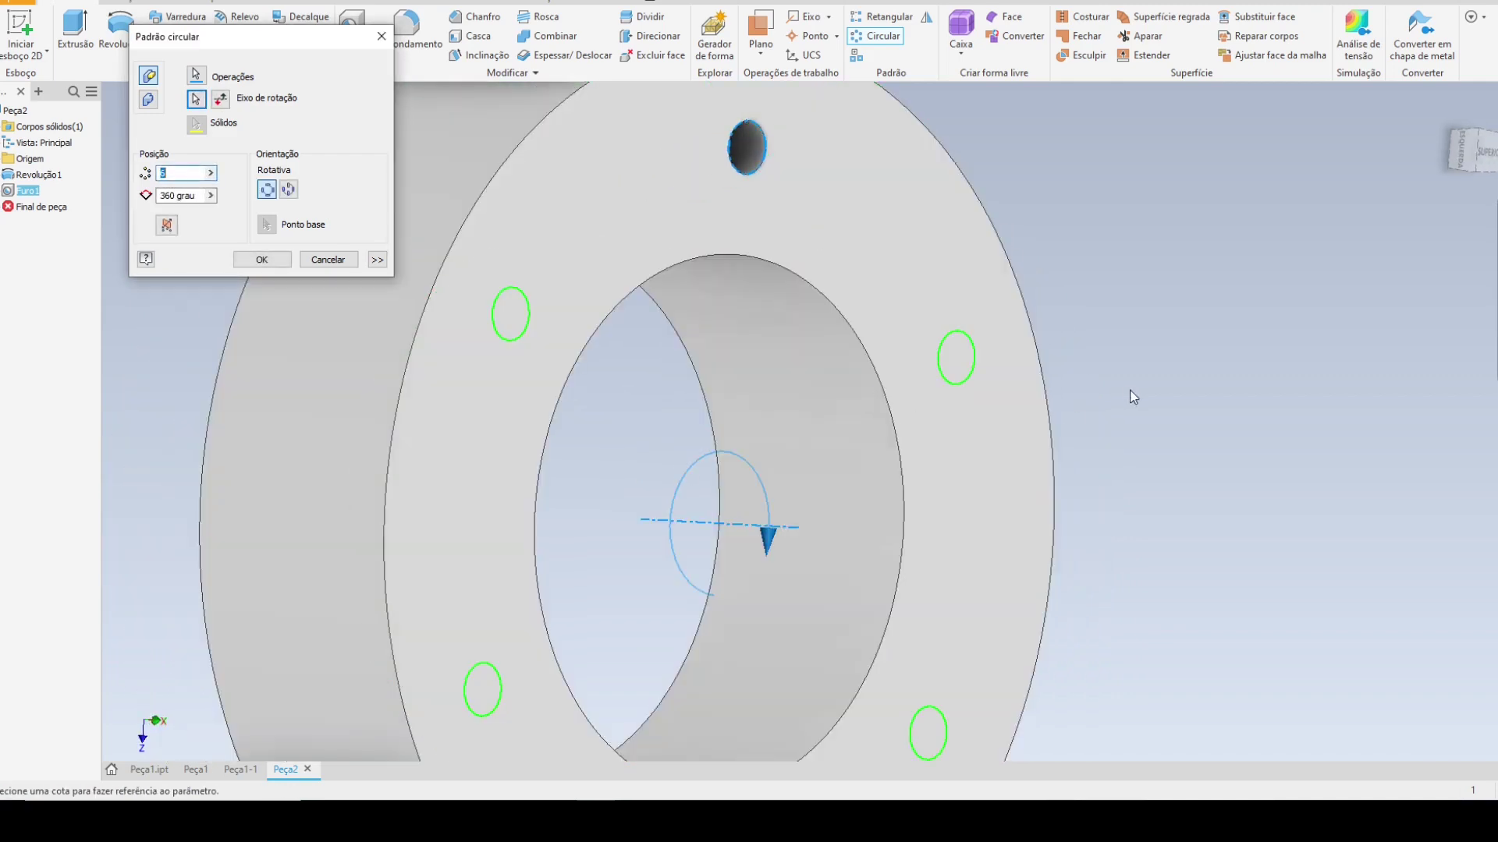
shift+middle_drag(1133, 396, 1063, 401)
shift+middle_drag(591, 542, 638, 554)
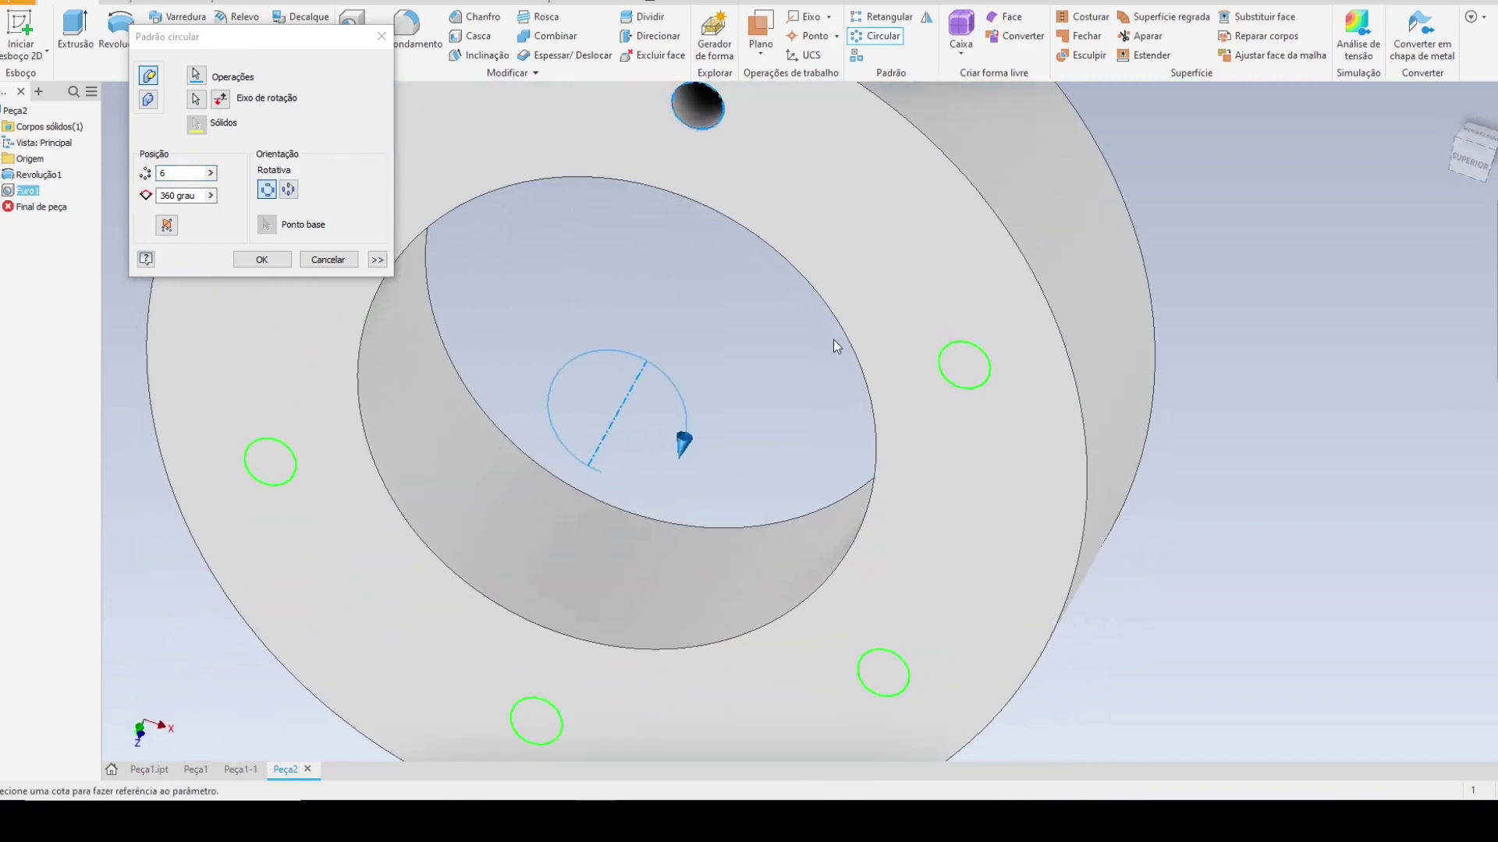
shift+middle_drag(765, 273, 630, 562)
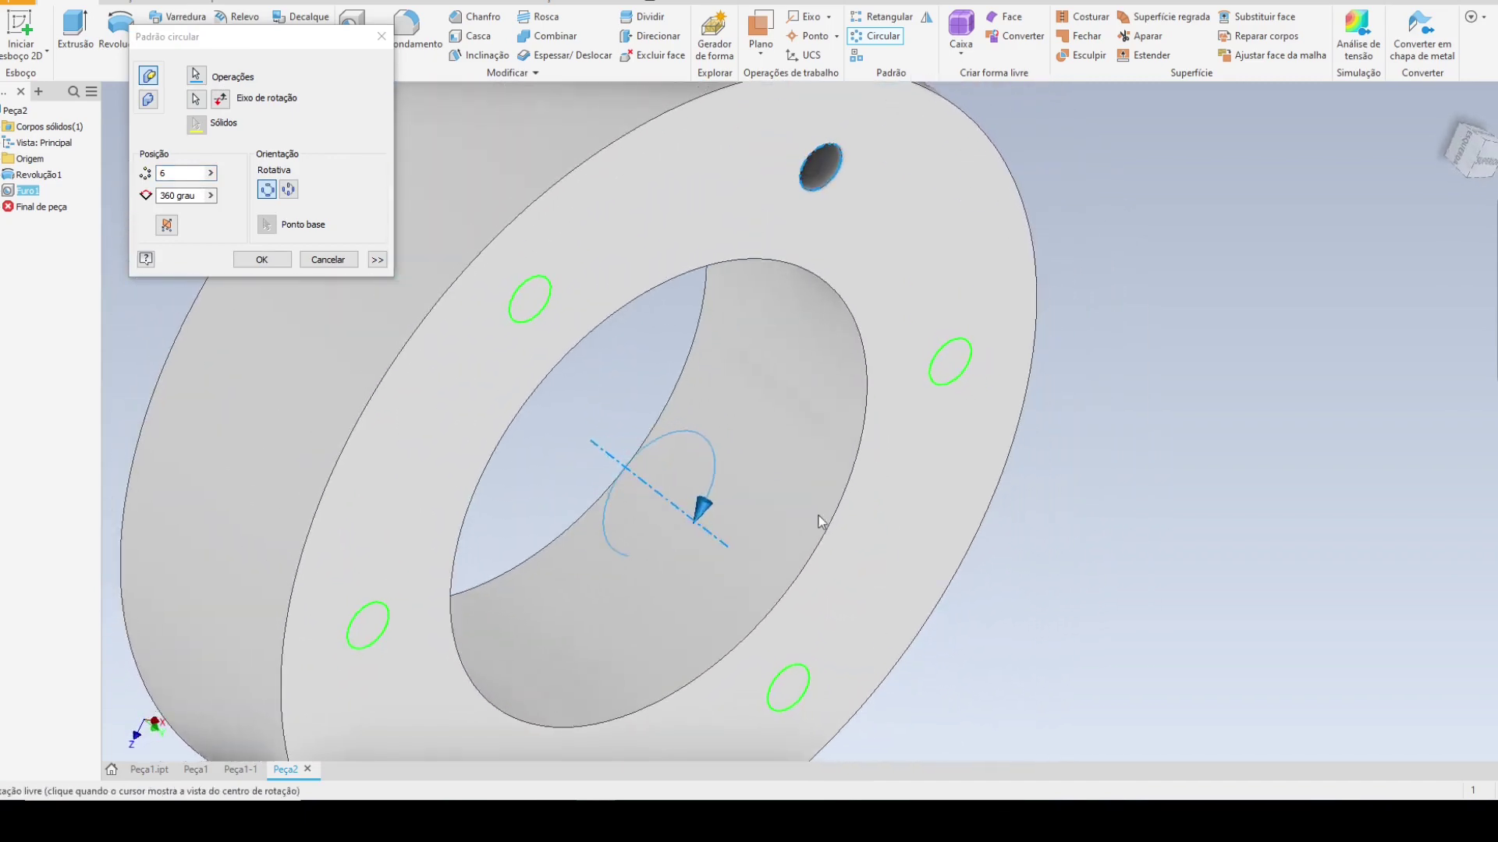
shift+middle_drag(581, 446, 950, 344)
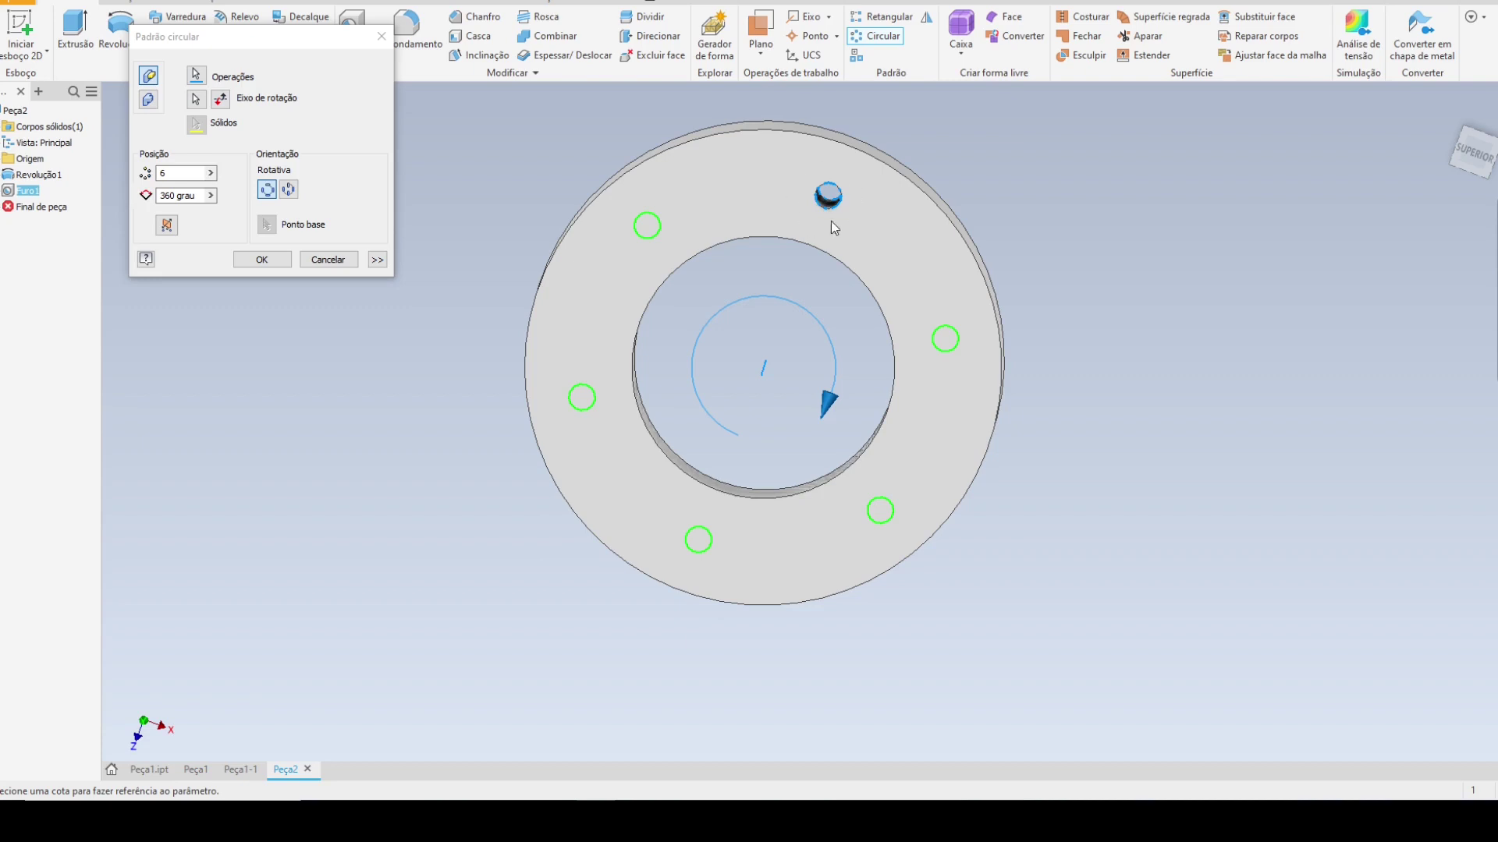
- Set the circular hole pattern to 12 occurrences spread over a 180-degree angle
double_click(158, 173)
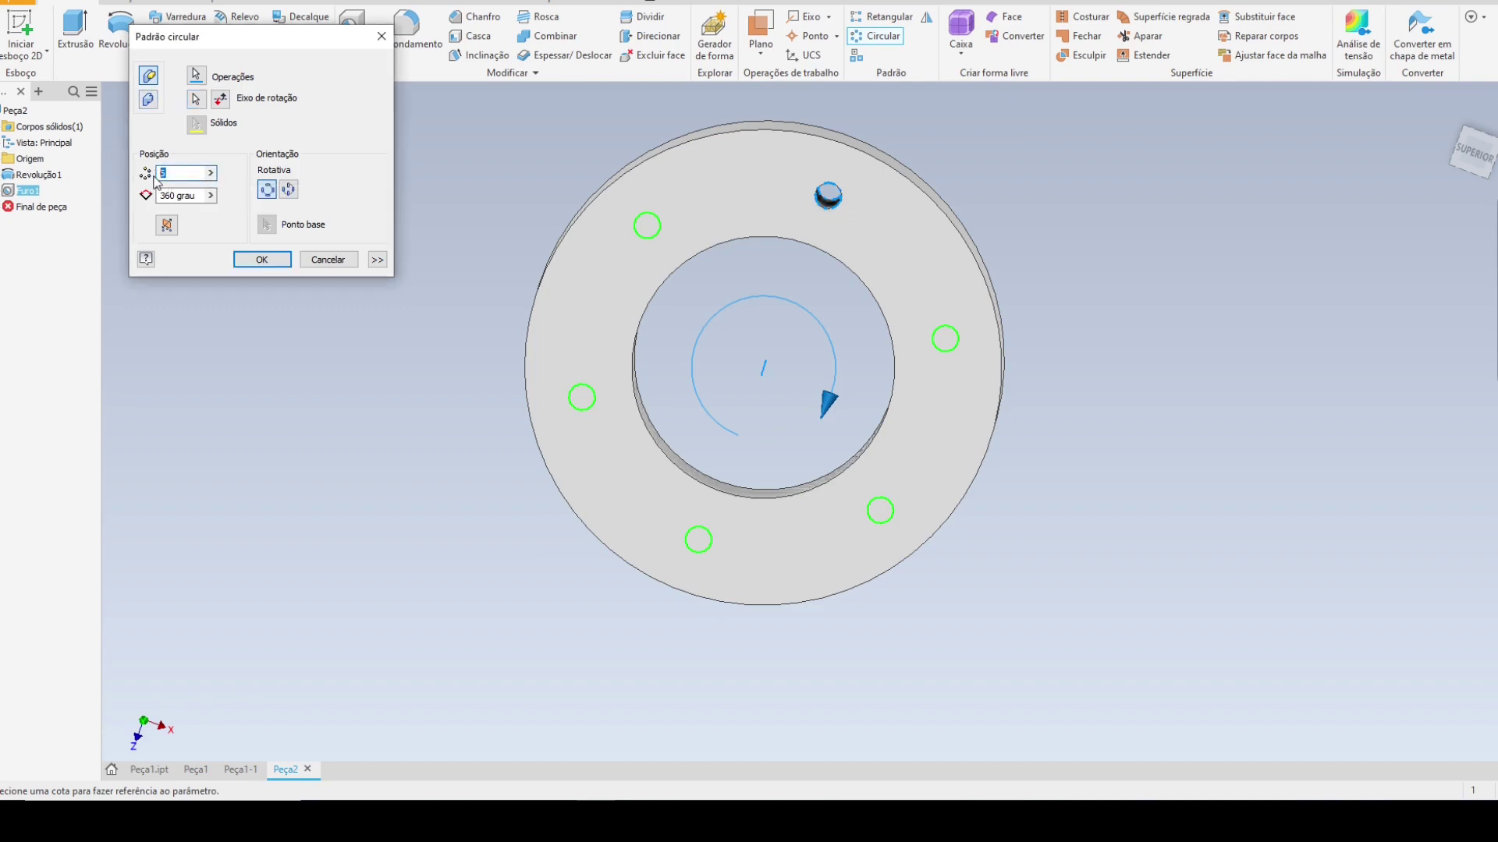
text(12)
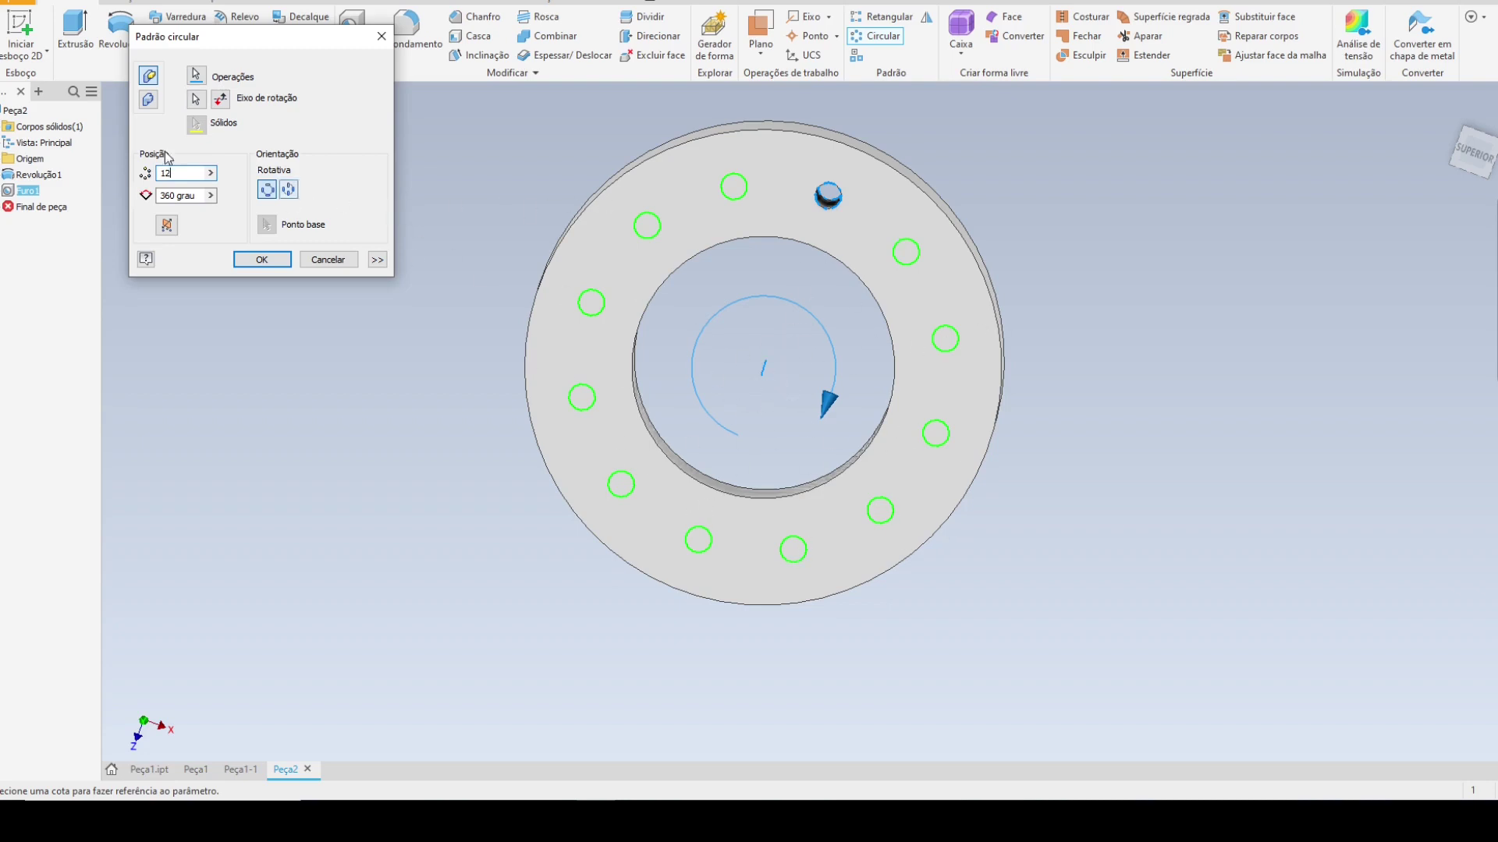
click(189, 196)
text(180)
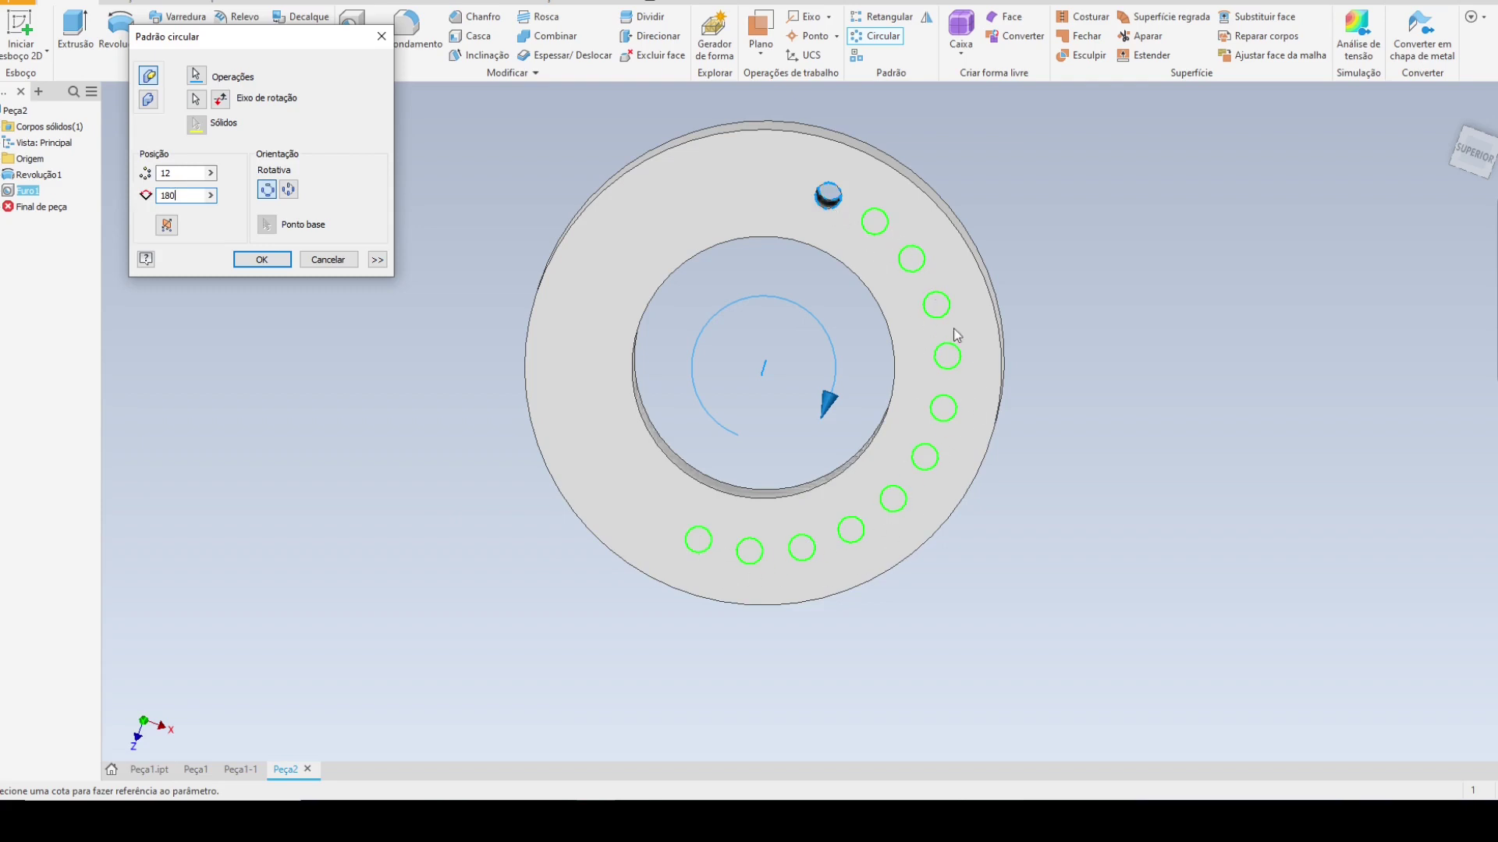
- Set the hole pattern's angle to a full 360 degrees and check the preview around the ring
double_click(192, 195)
text(360)
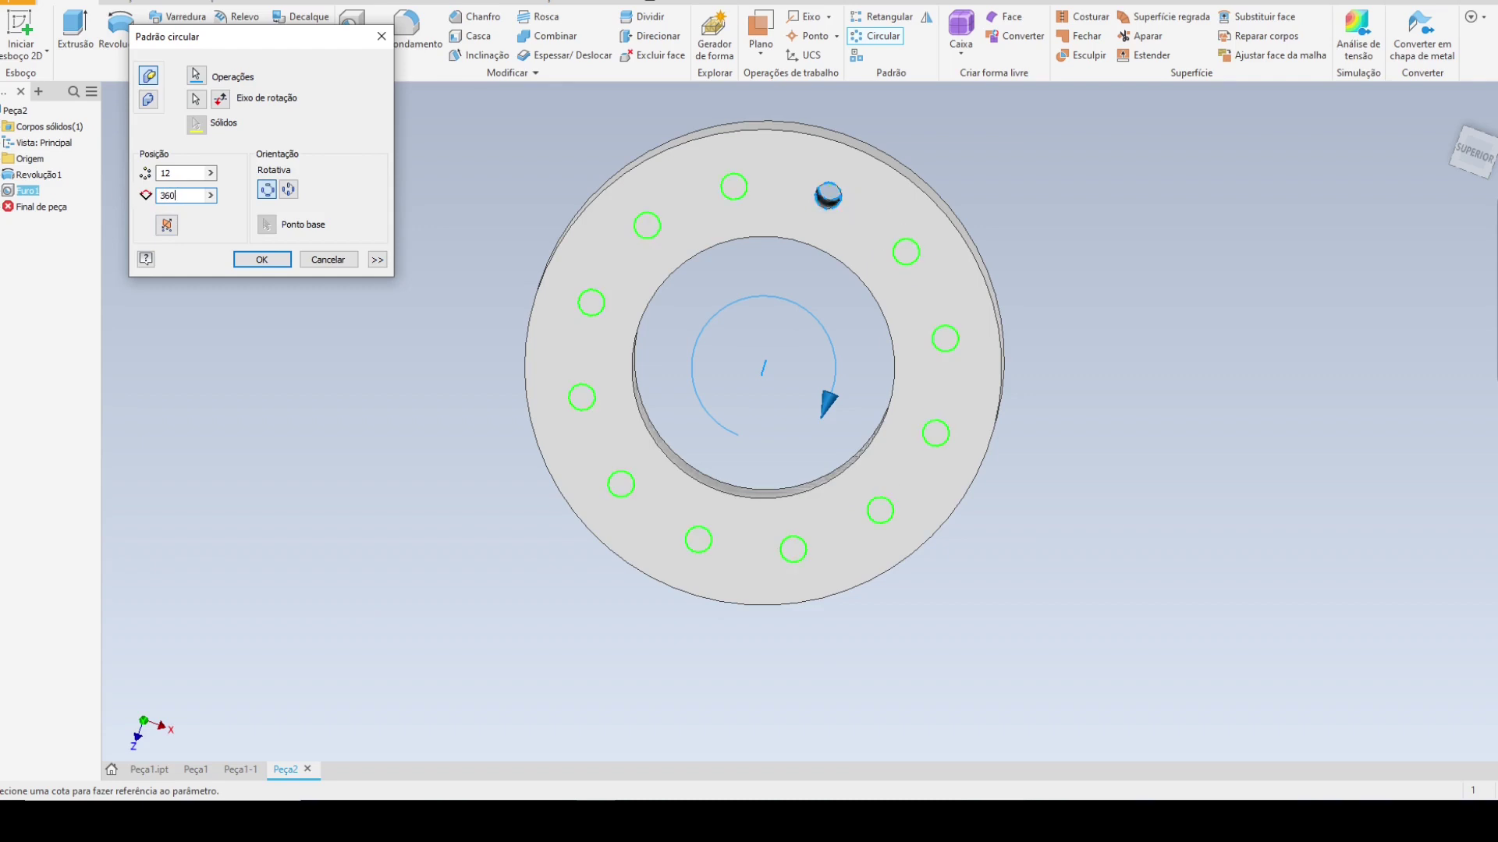
scroll(858, 265, down, 5)
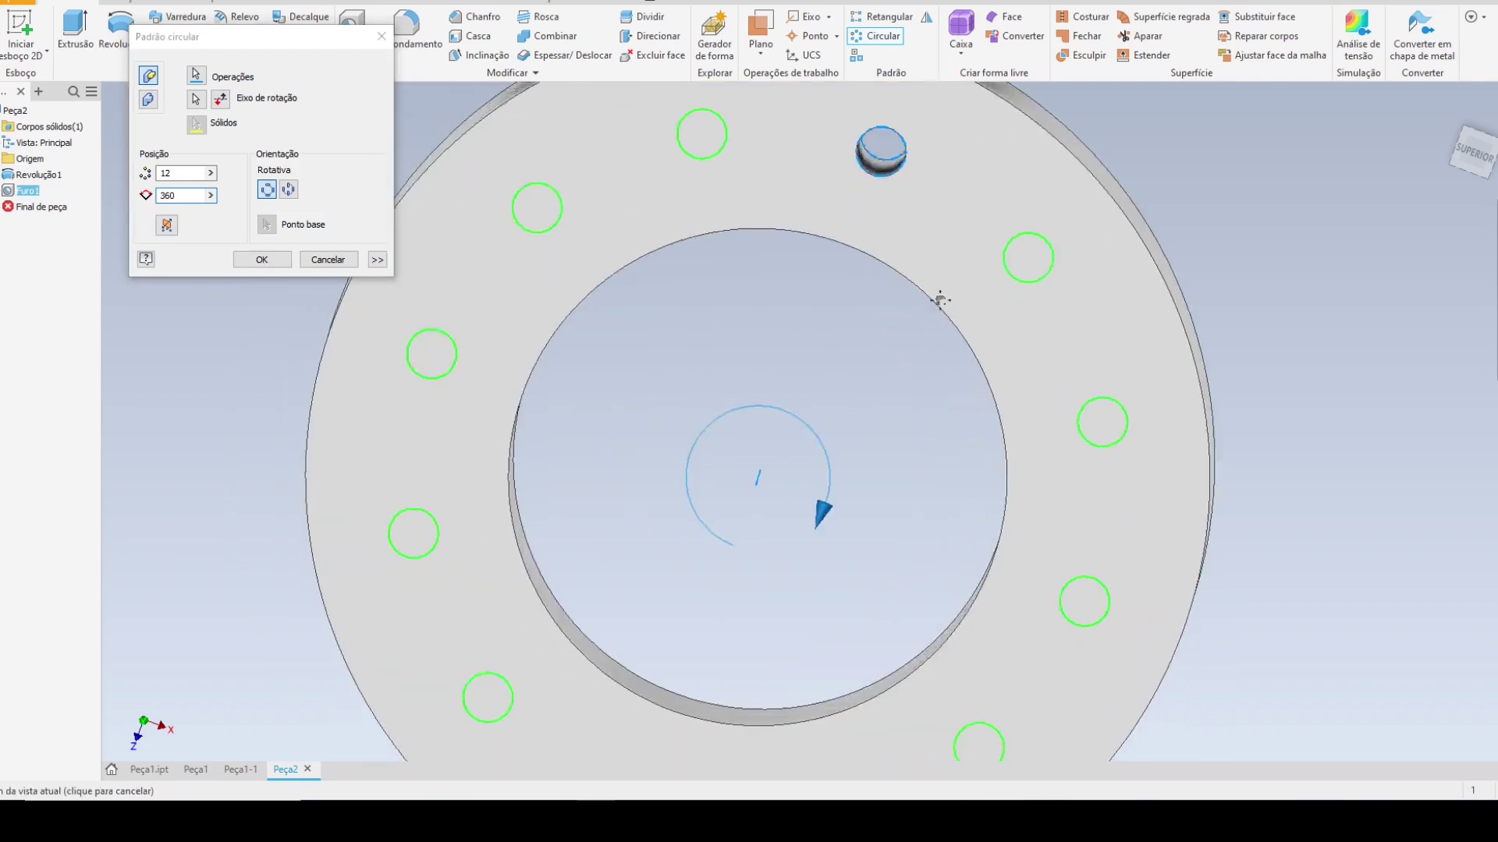
scroll(959, 331, up, 4)
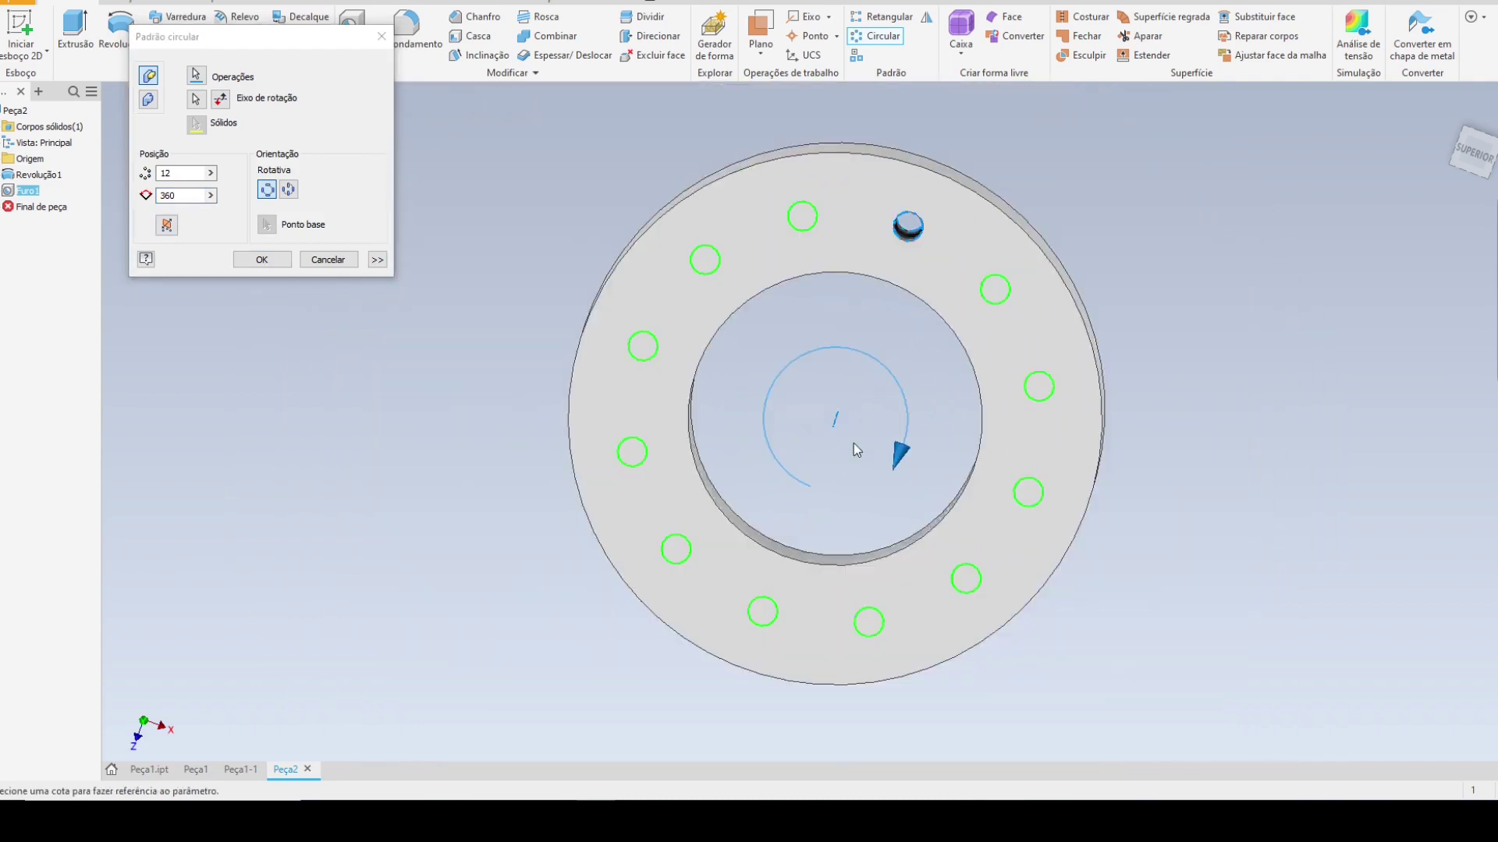
- Set the pattern angle to 180 degrees and reverse its rotation direction around the ring's axis
double_click(181, 195)
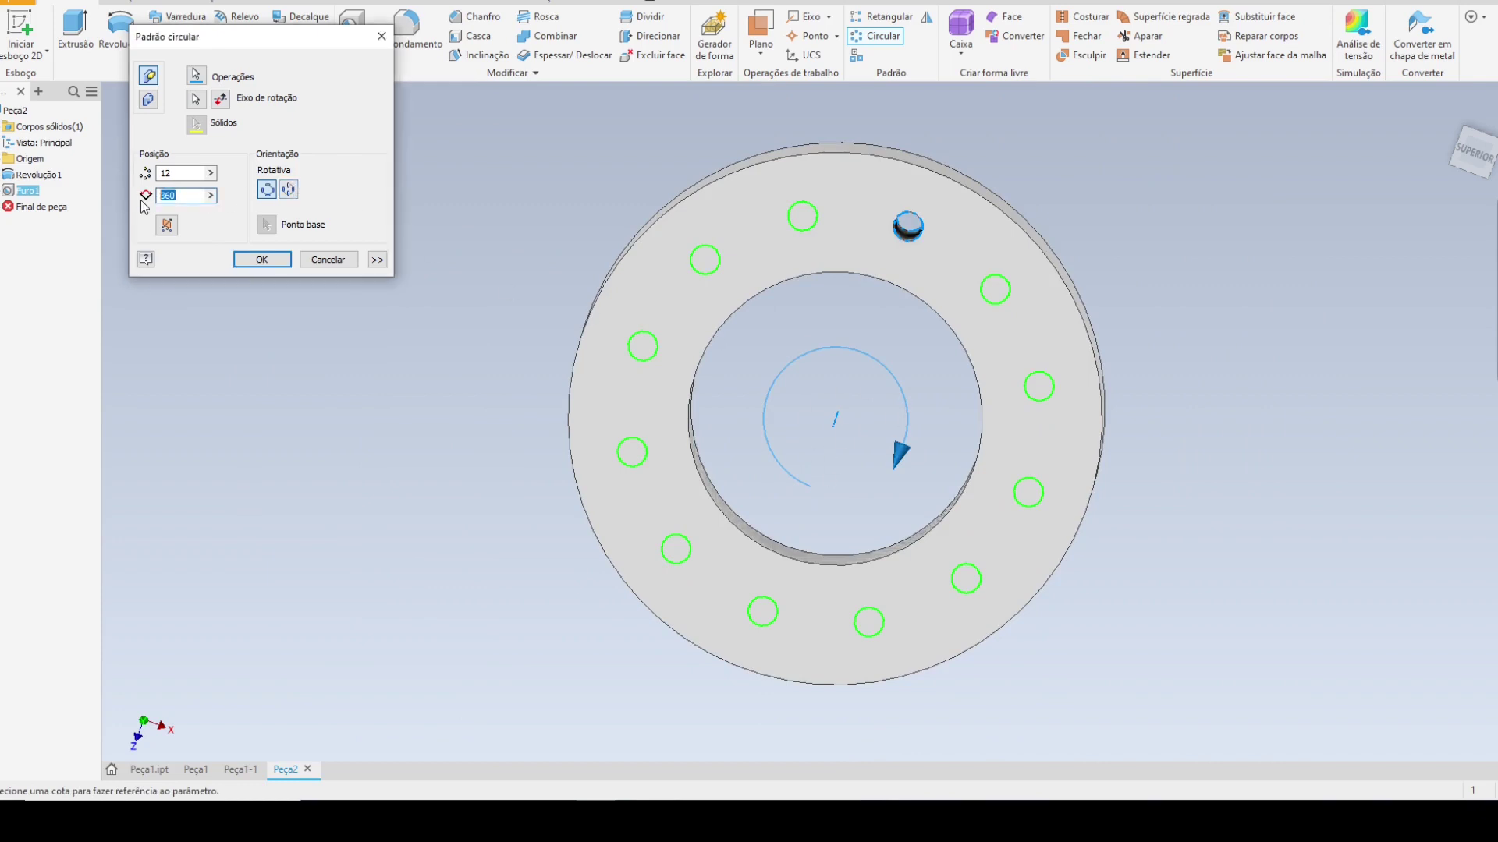
text(2)
key(BackSpace)
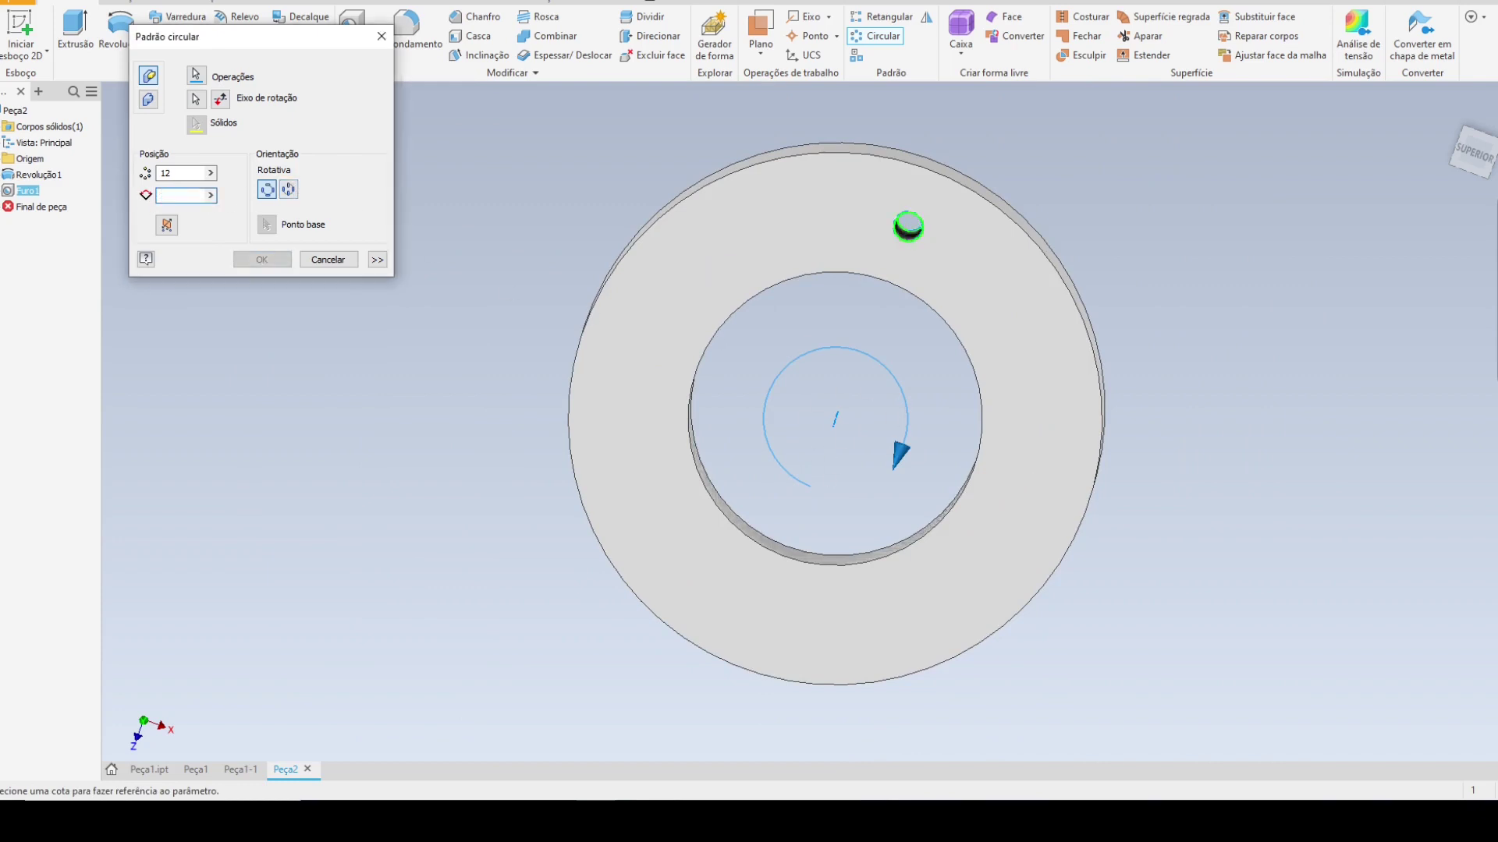
text(1180)
key(BackSpace)
key(BackSpace)
key(BackSpace)
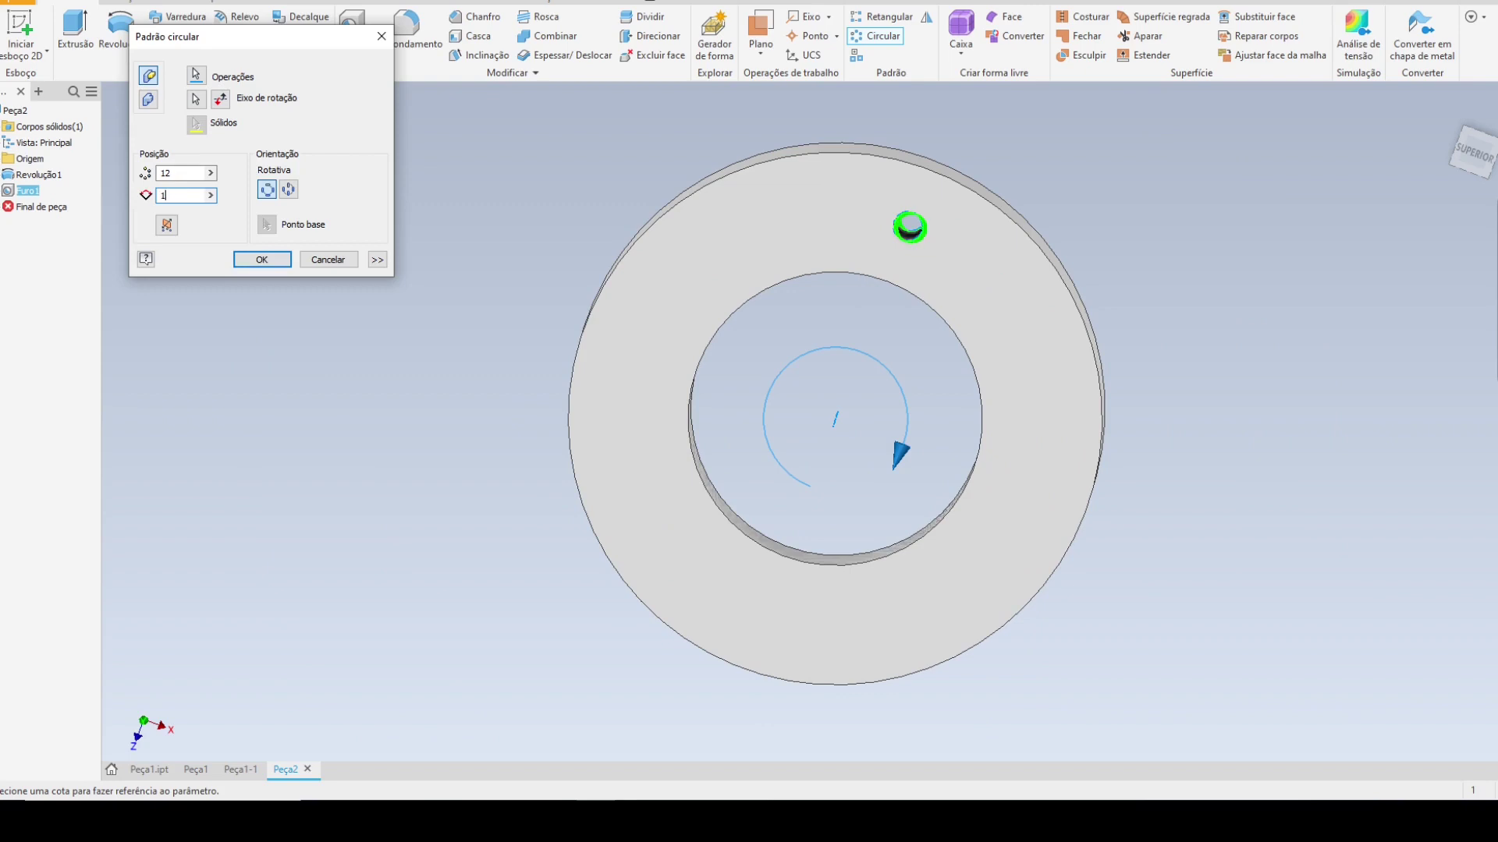
text(80)
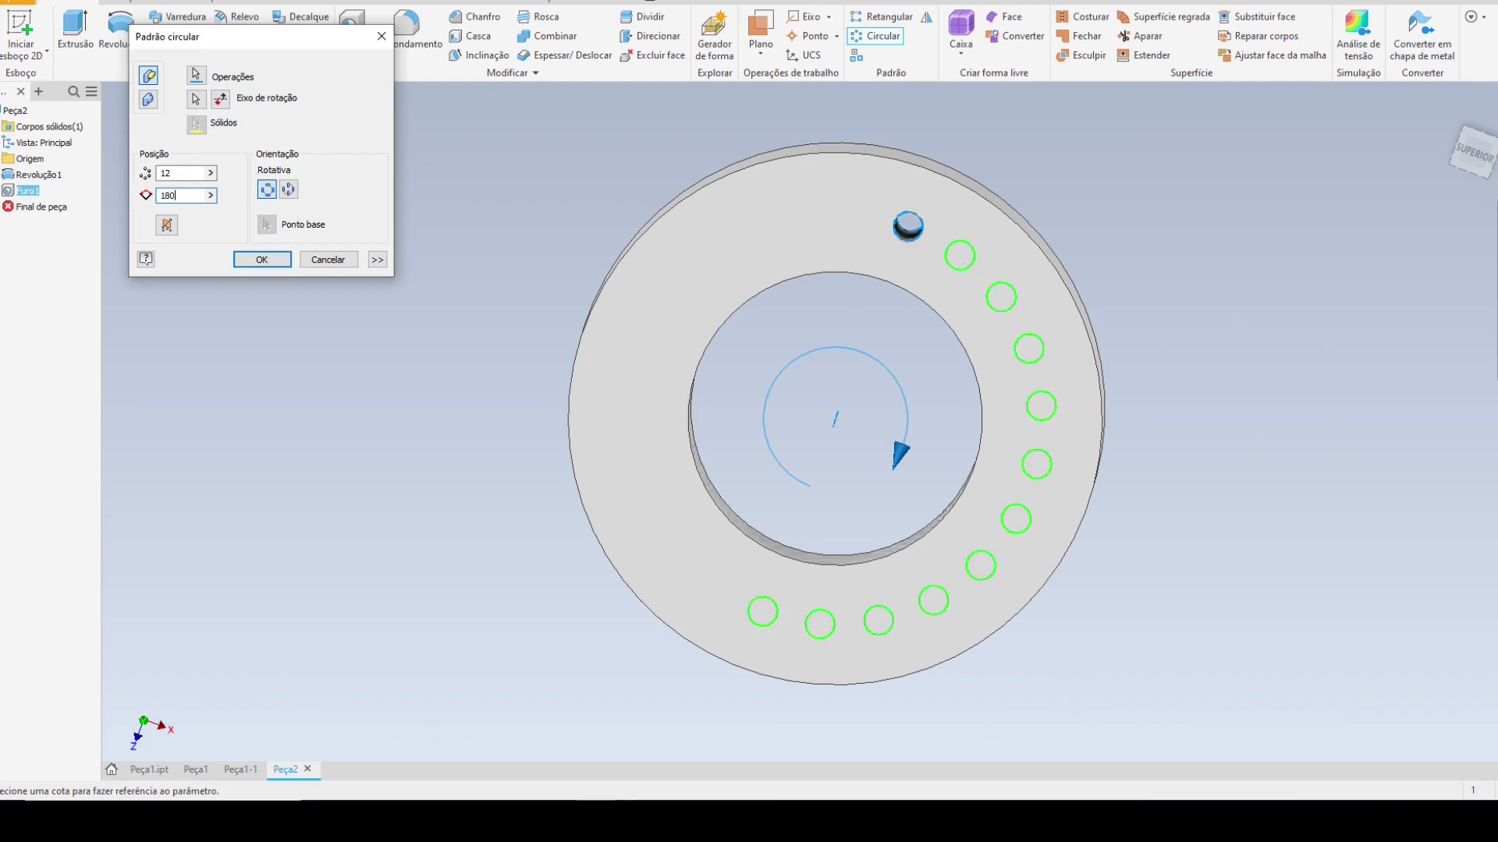
click(222, 99)
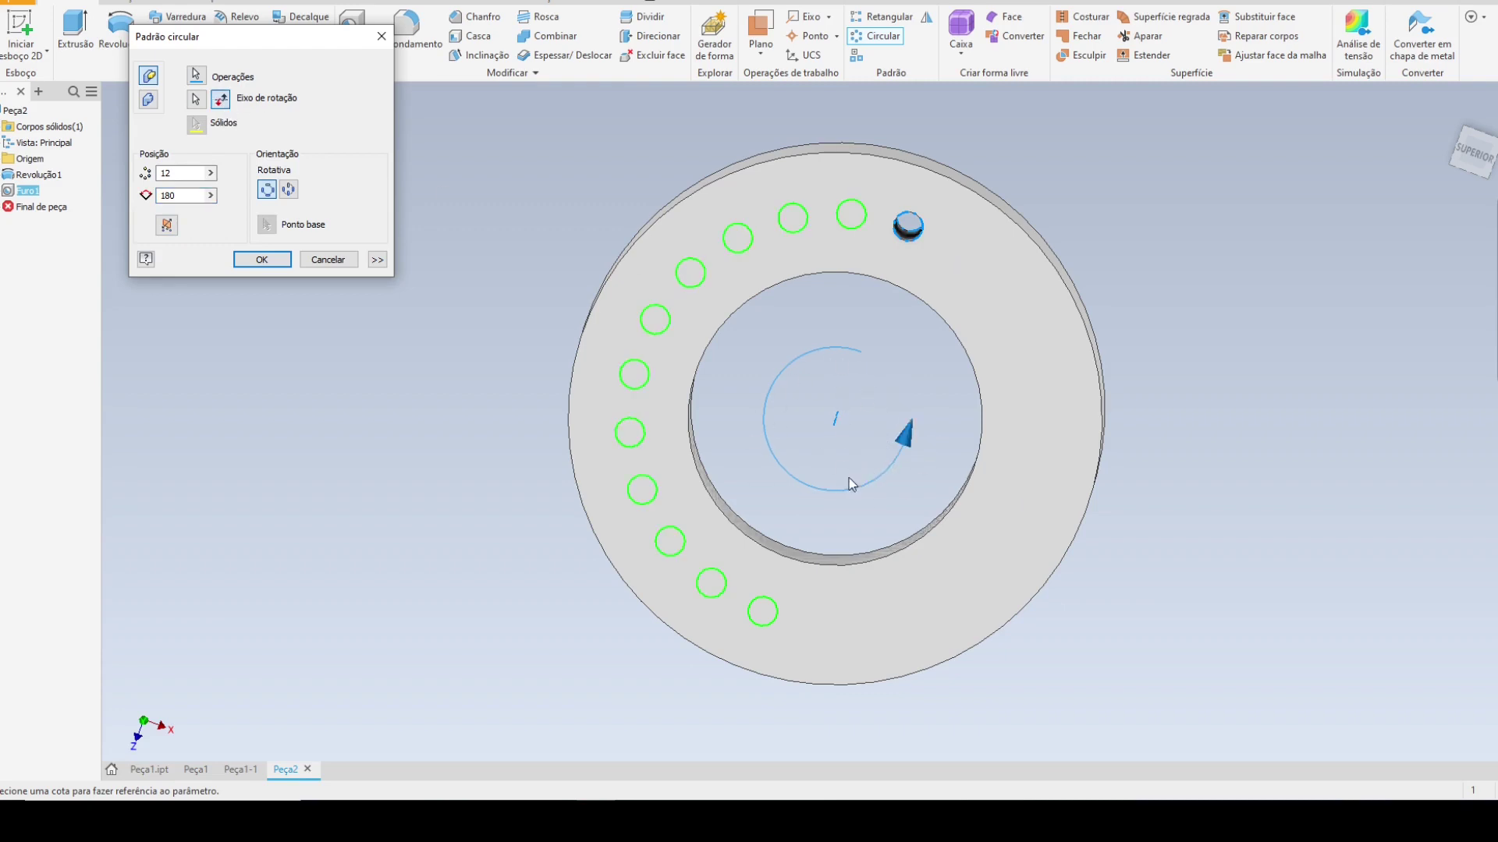
- Set the circular hole pattern's angle to 360 degrees and create the pattern around the ring
click(220, 102)
click(220, 102)
text(360)
click(262, 260)
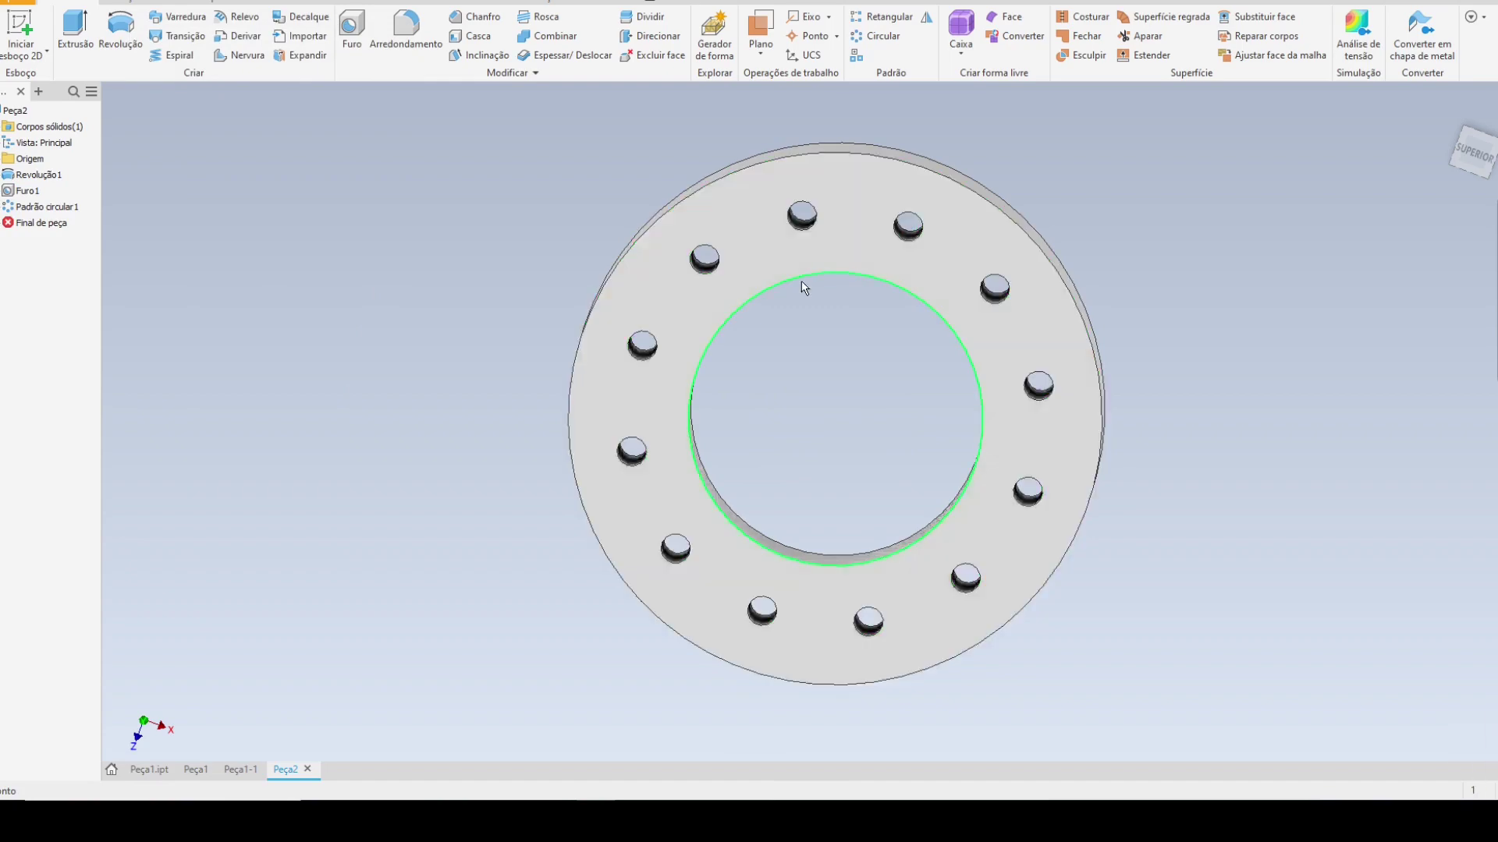
shift+middle_drag(735, 368, 897, 218)
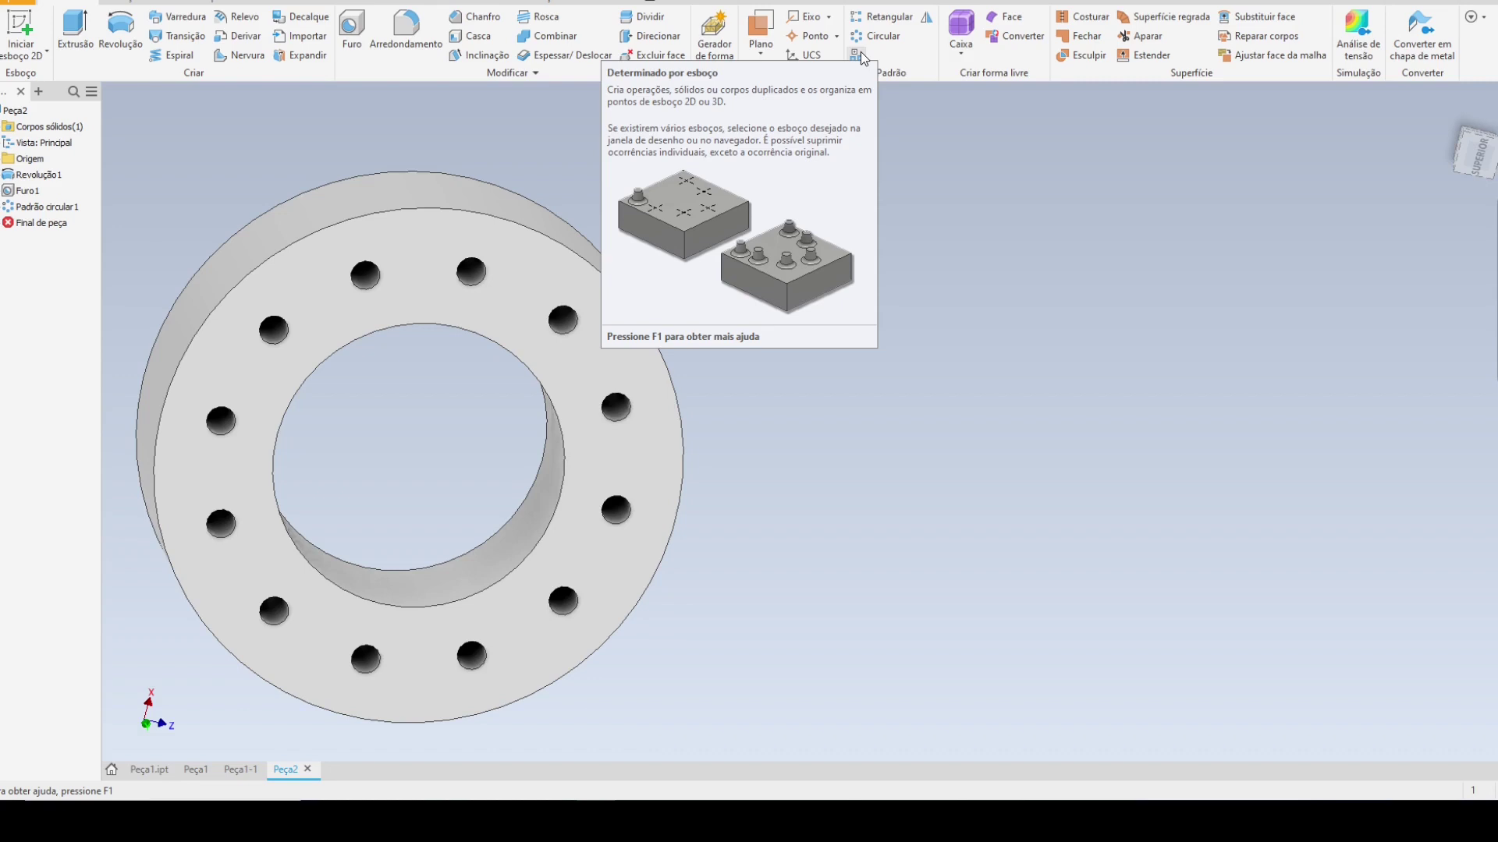
- Examine the flange drawing's plan, shaded isometric and front views, including the bolt holes and the A-A cutting line
click(856, 56)
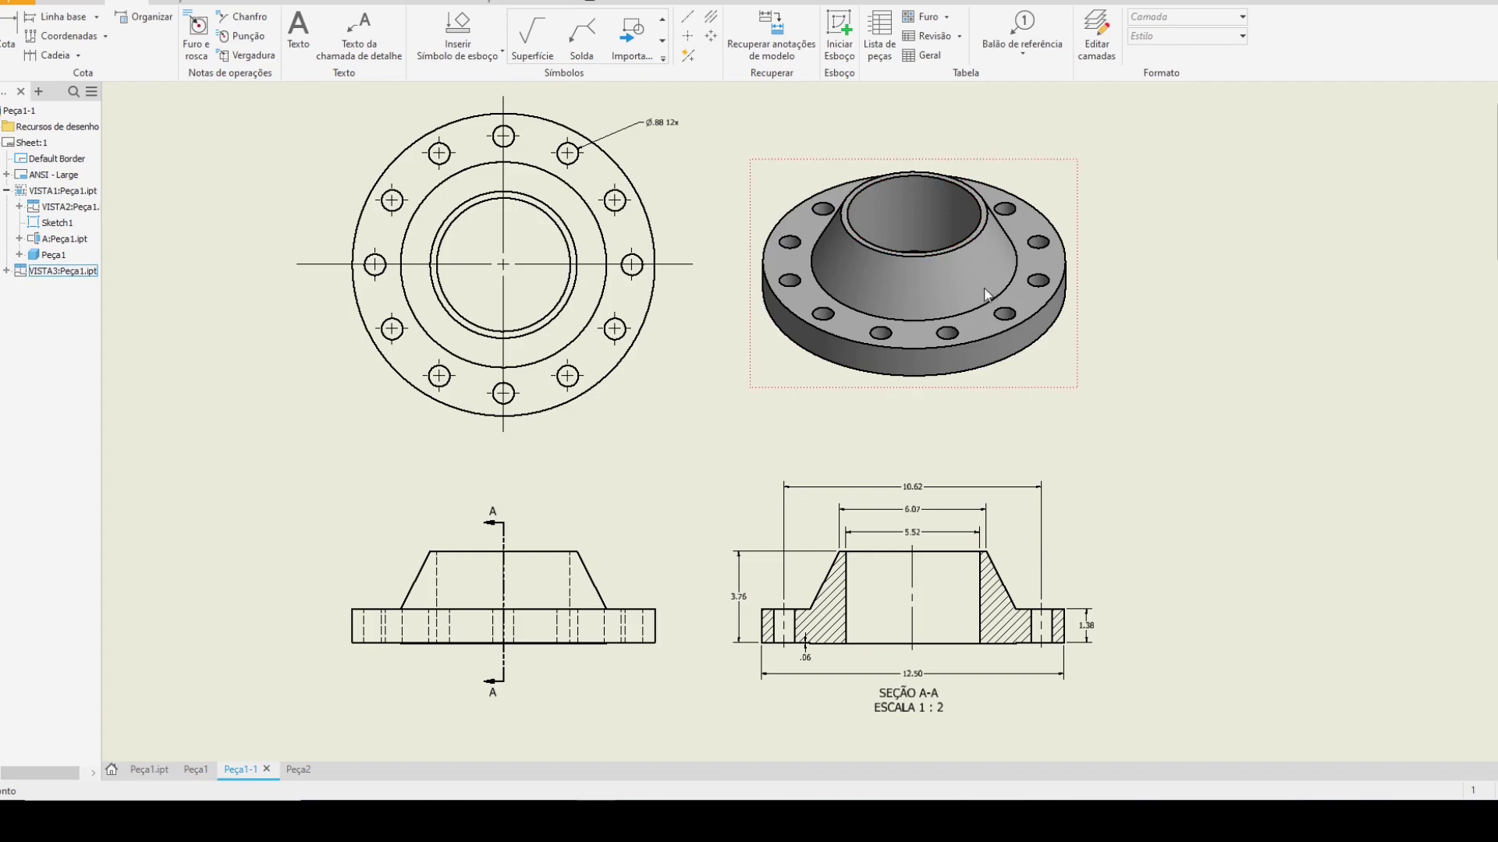
middle_drag(984, 287, 882, 321)
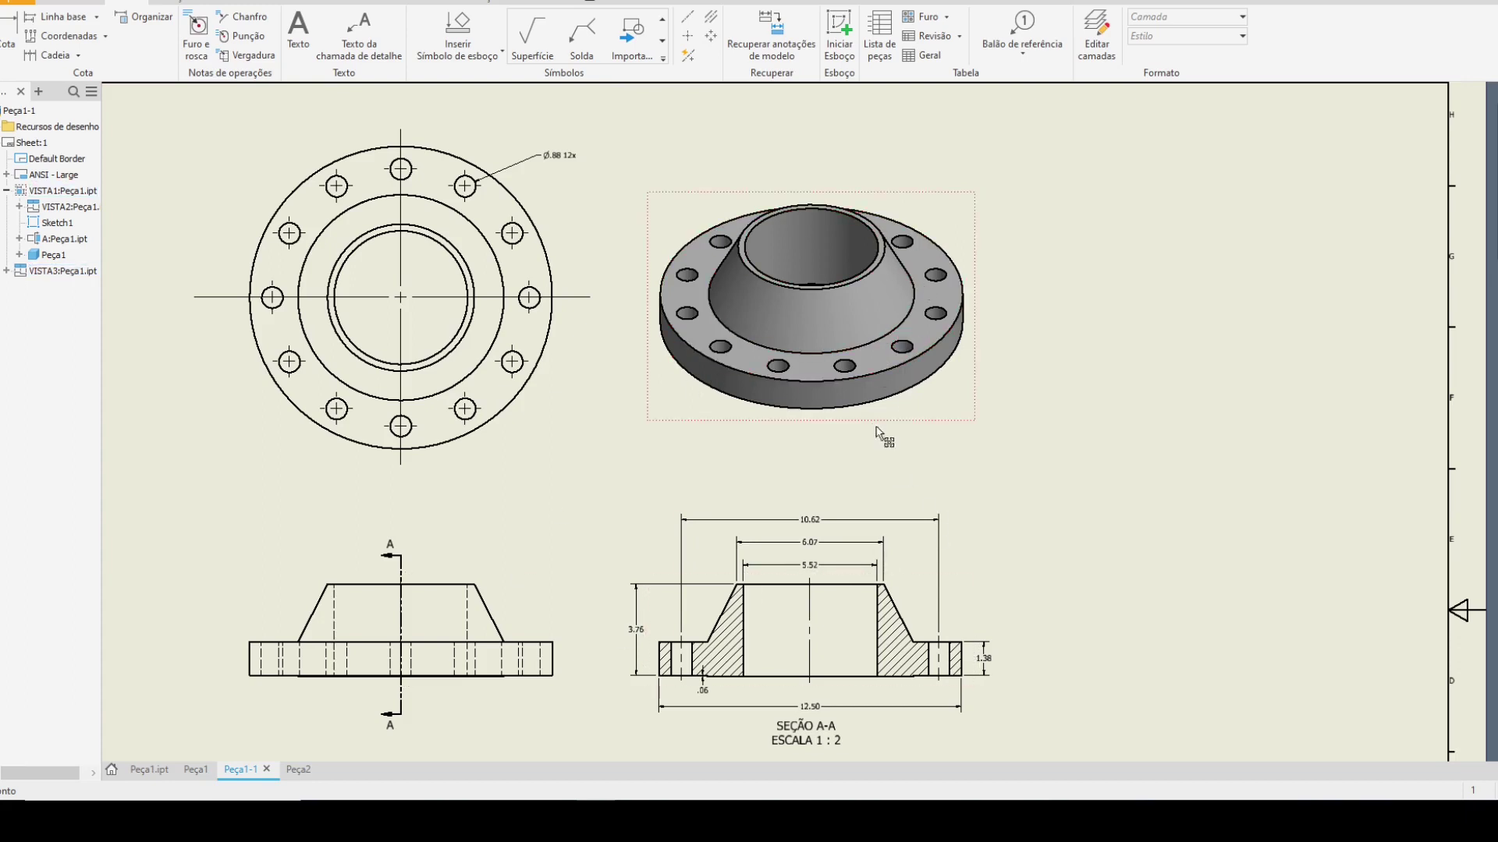
middle_drag(876, 428, 934, 357)
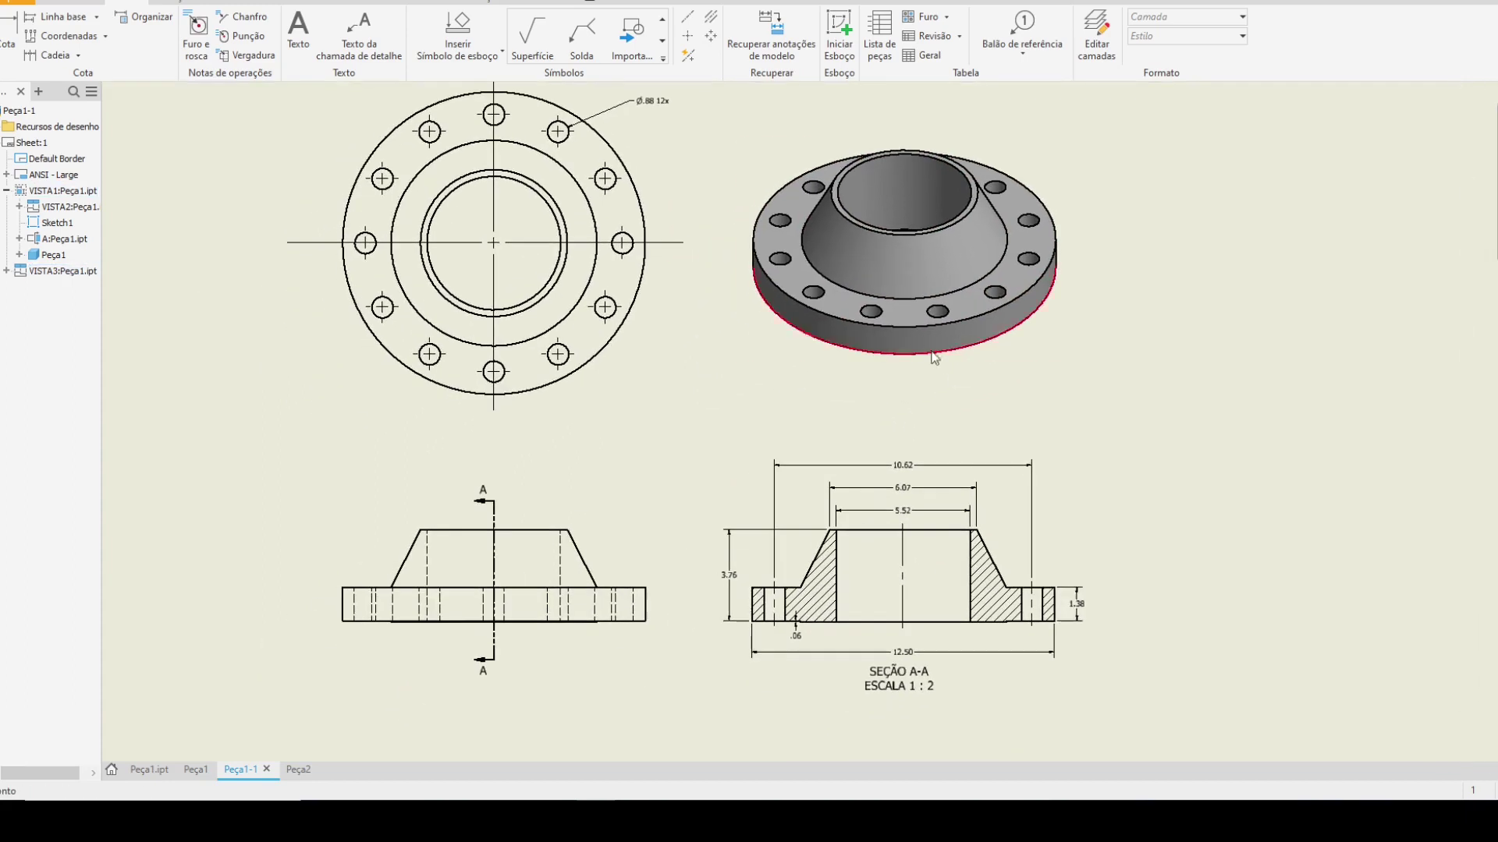
click(864, 266)
middle_drag(830, 296, 742, 295)
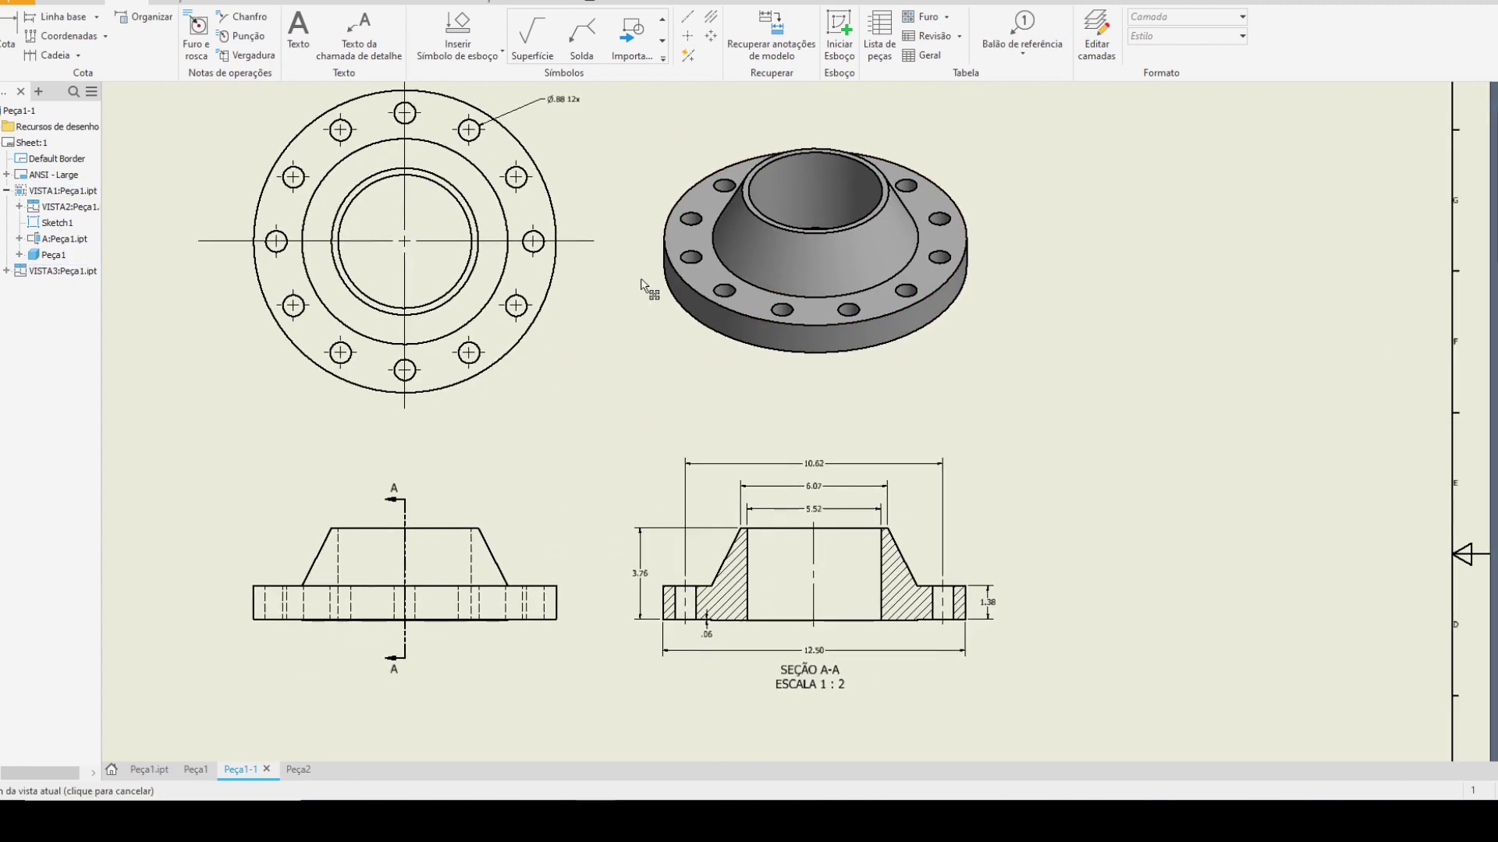
middle_drag(897, 181, 927, 234)
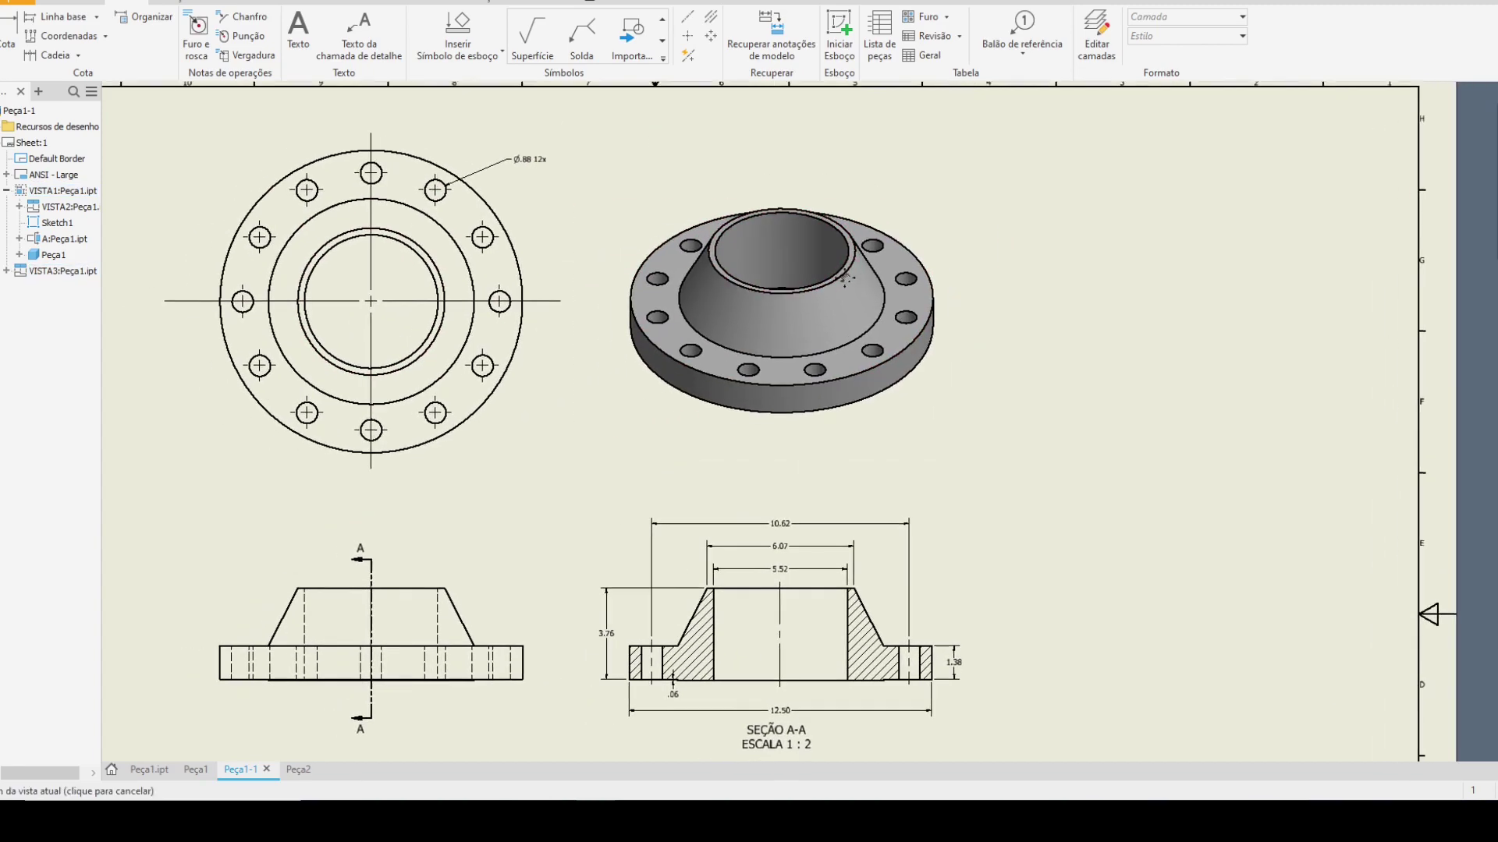
mouse_move(856, 451)
middle_down()
mouse_move(856, 324)
mouse_move(852, 362)
middle_up()
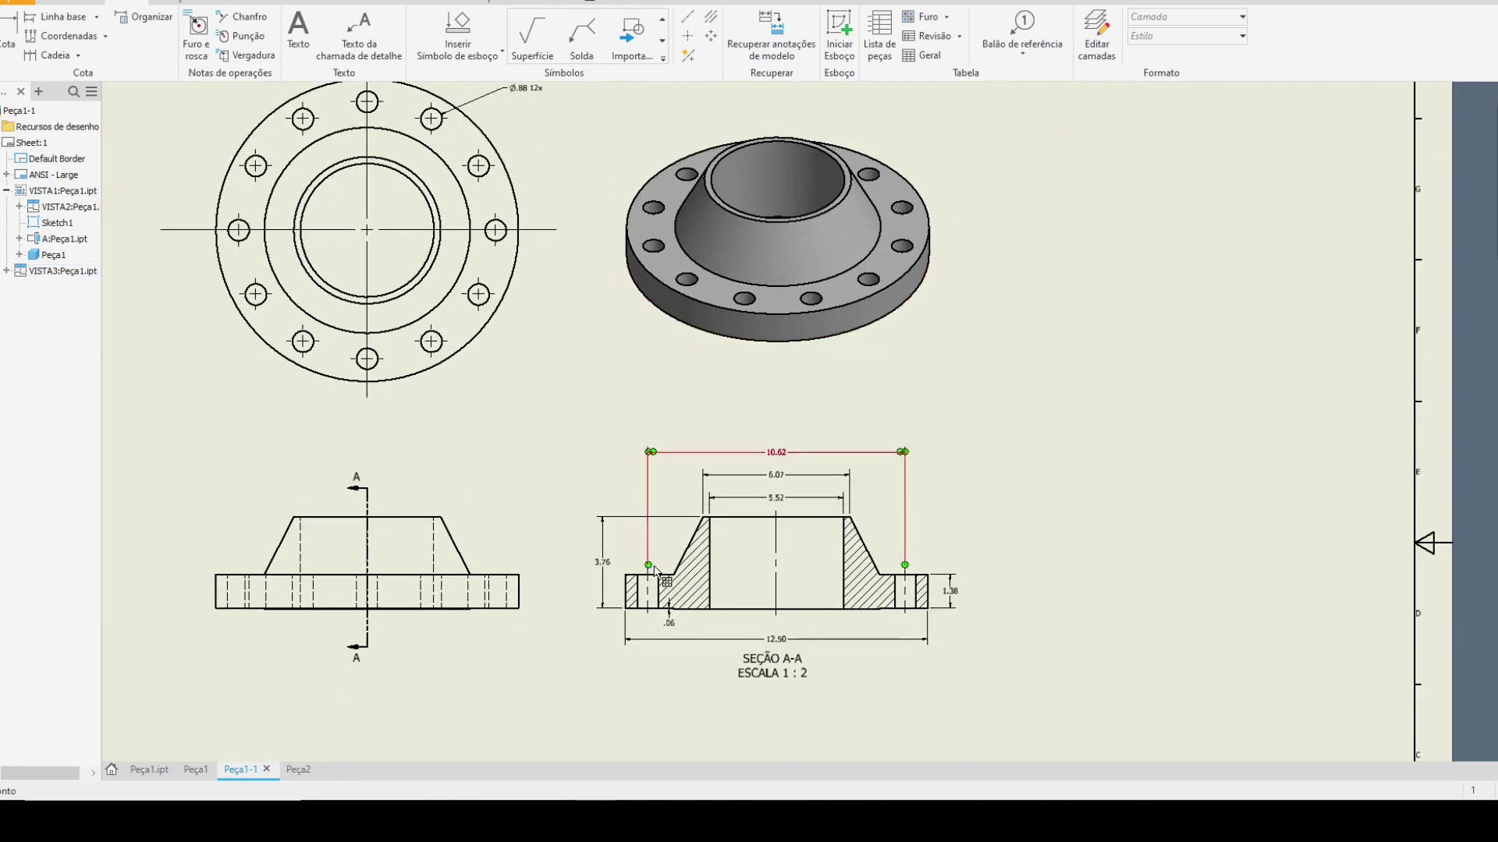
middle_drag(660, 546, 667, 581)
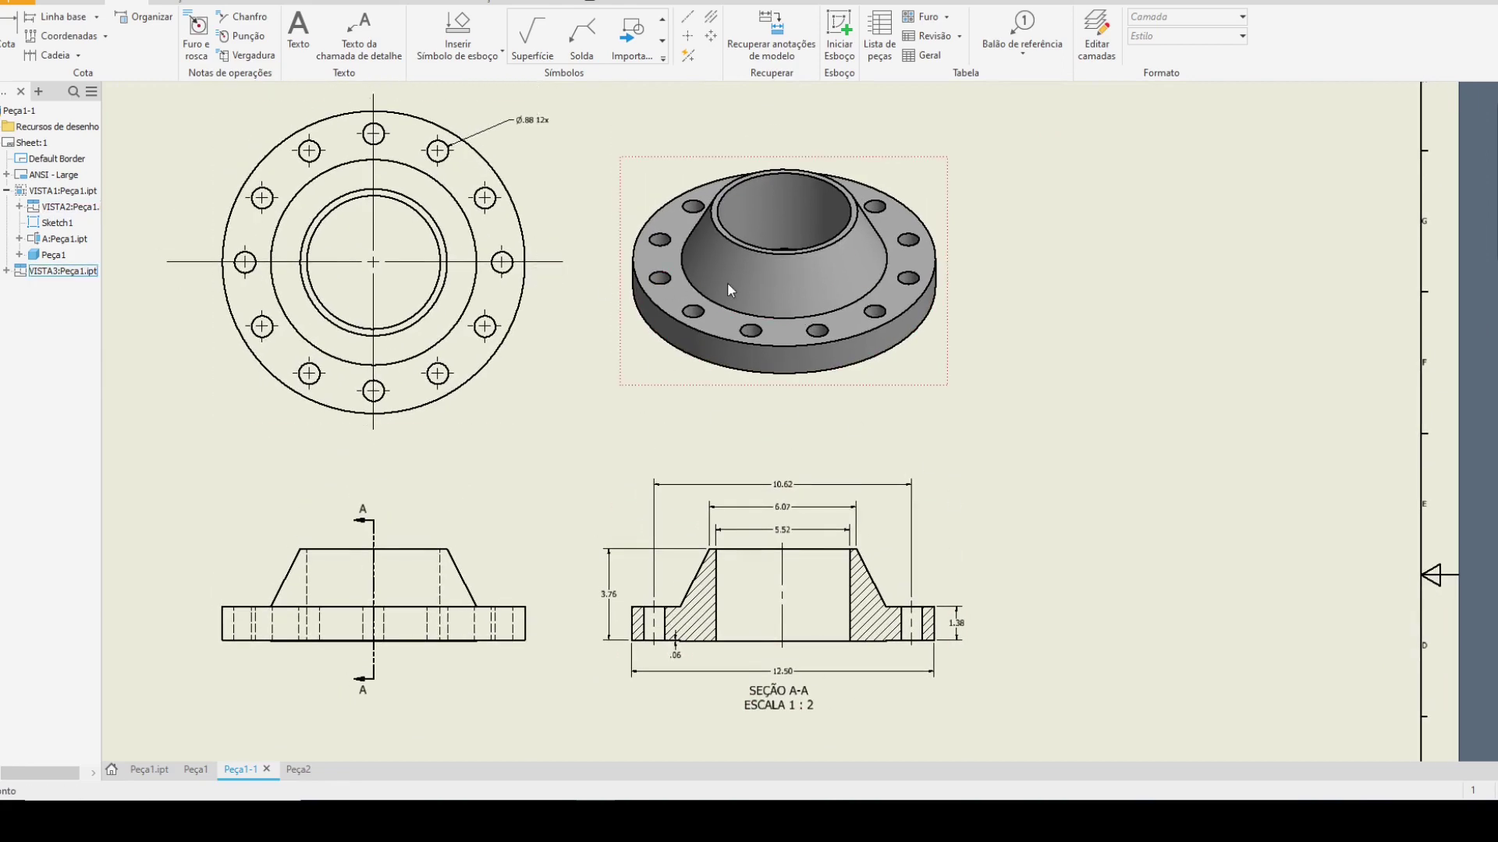
middle_drag(783, 268, 852, 271)
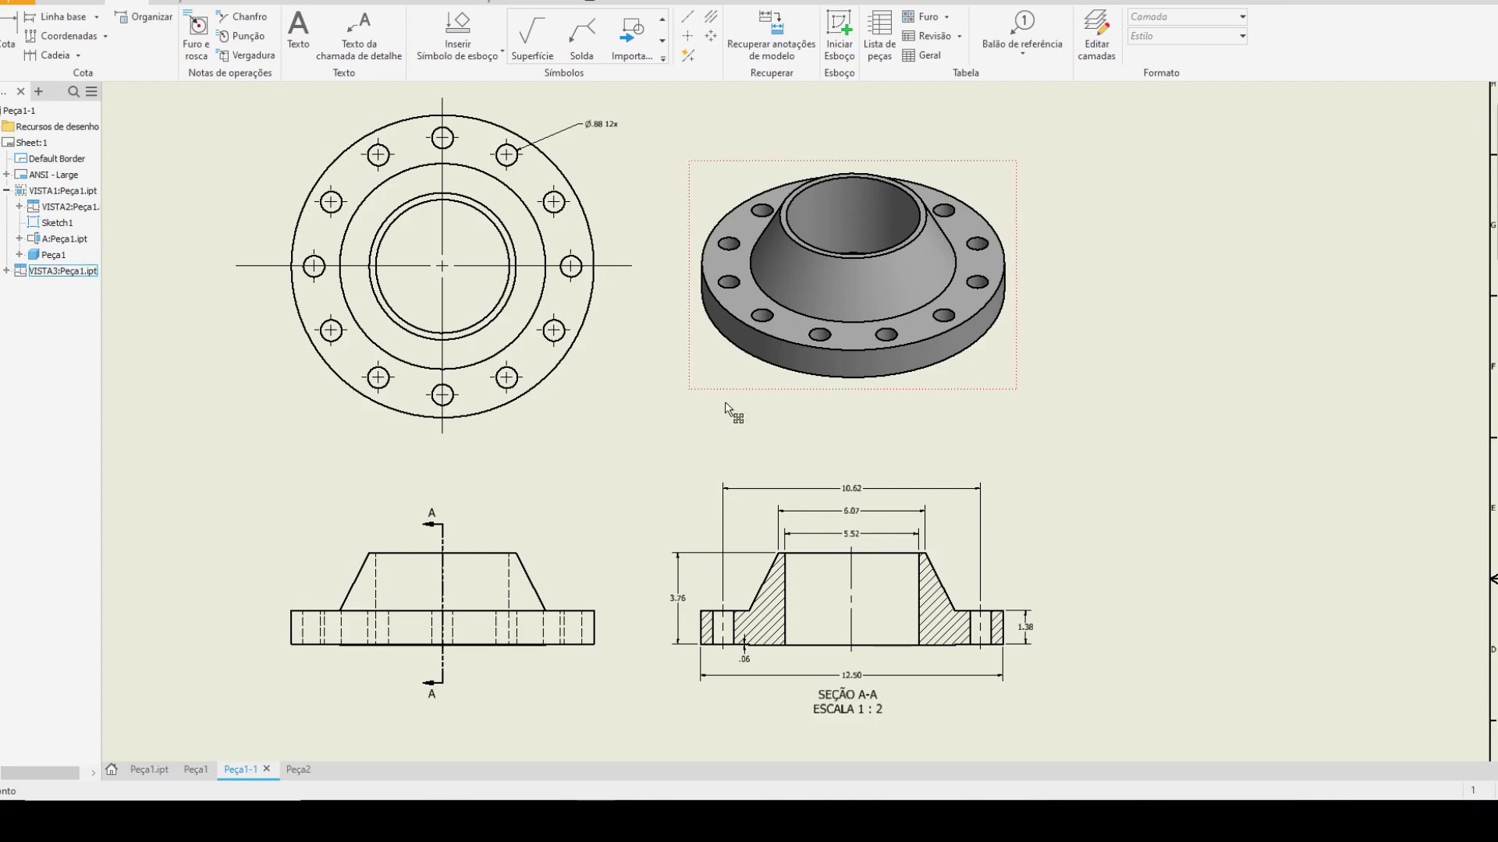
mouse_move(695, 414)
middle_down()
mouse_move(683, 348)
mouse_move(622, 378)
middle_up()
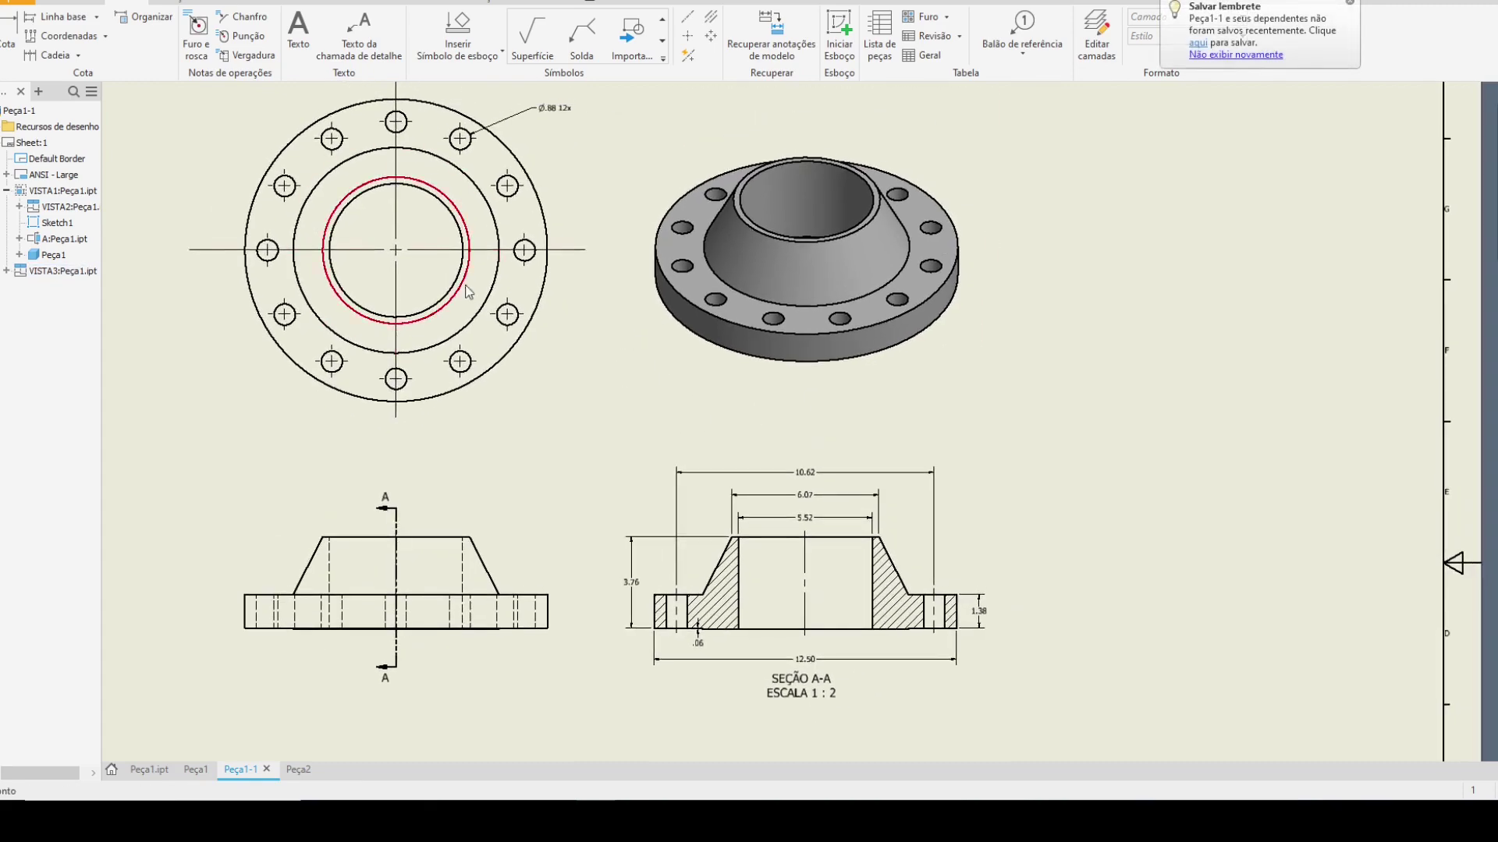
middle_drag(460, 234, 546, 292)
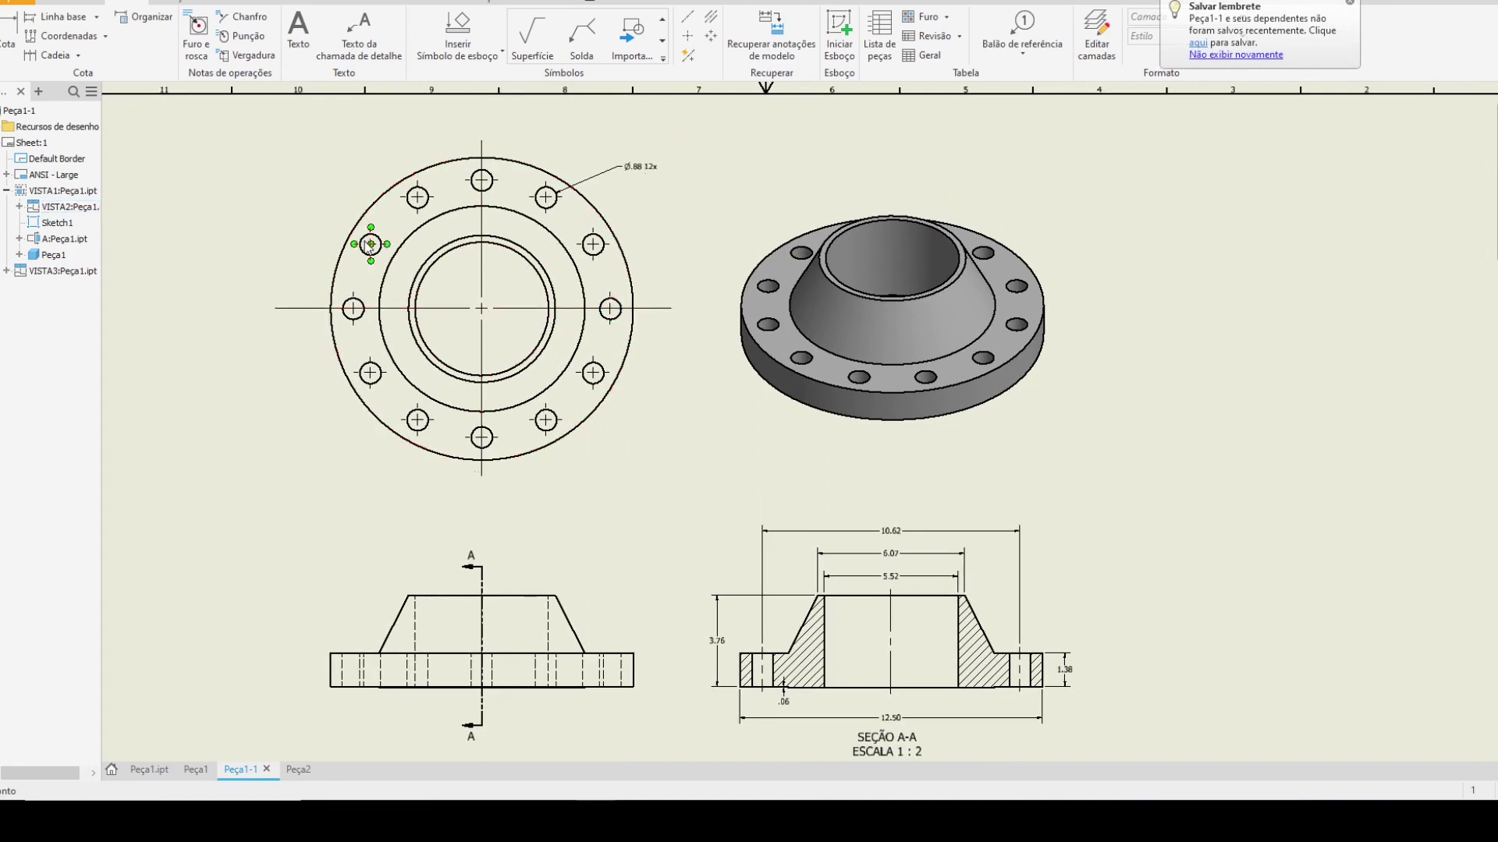
middle_drag(650, 395, 717, 346)
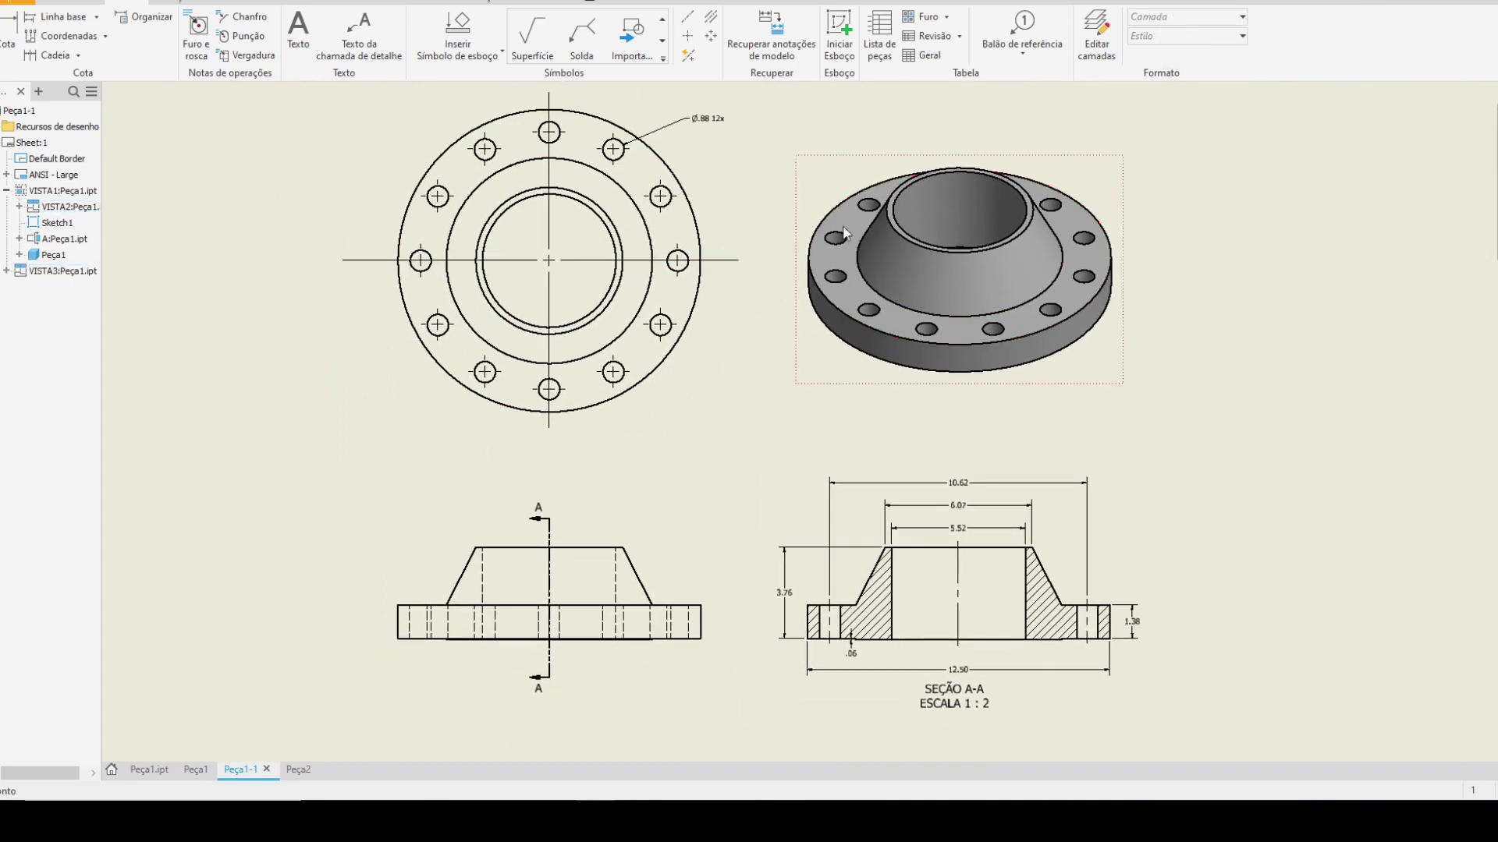
middle_drag(898, 314, 876, 313)
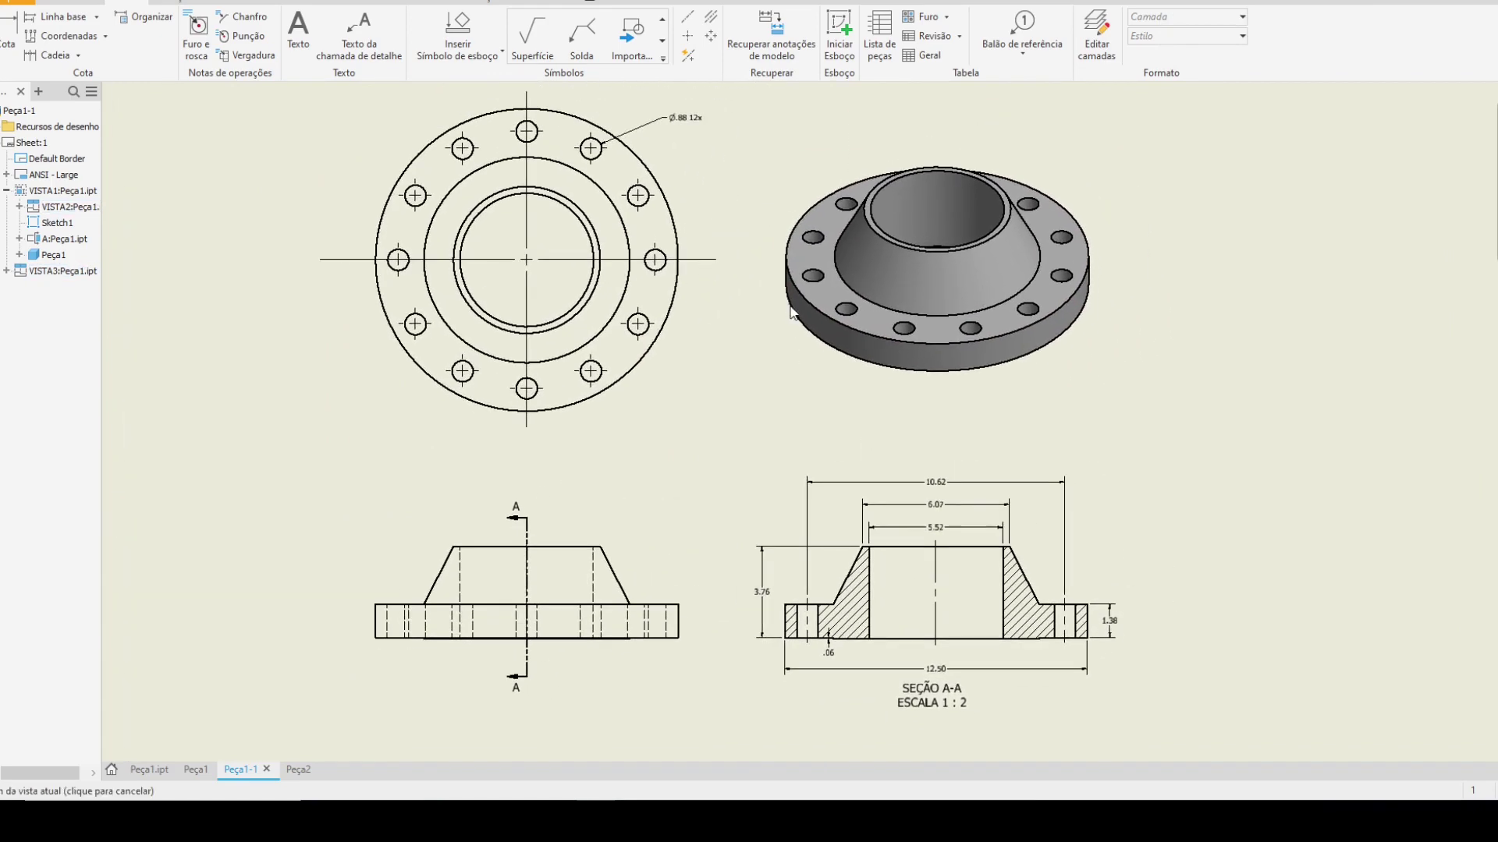
middle_drag(789, 358, 830, 288)
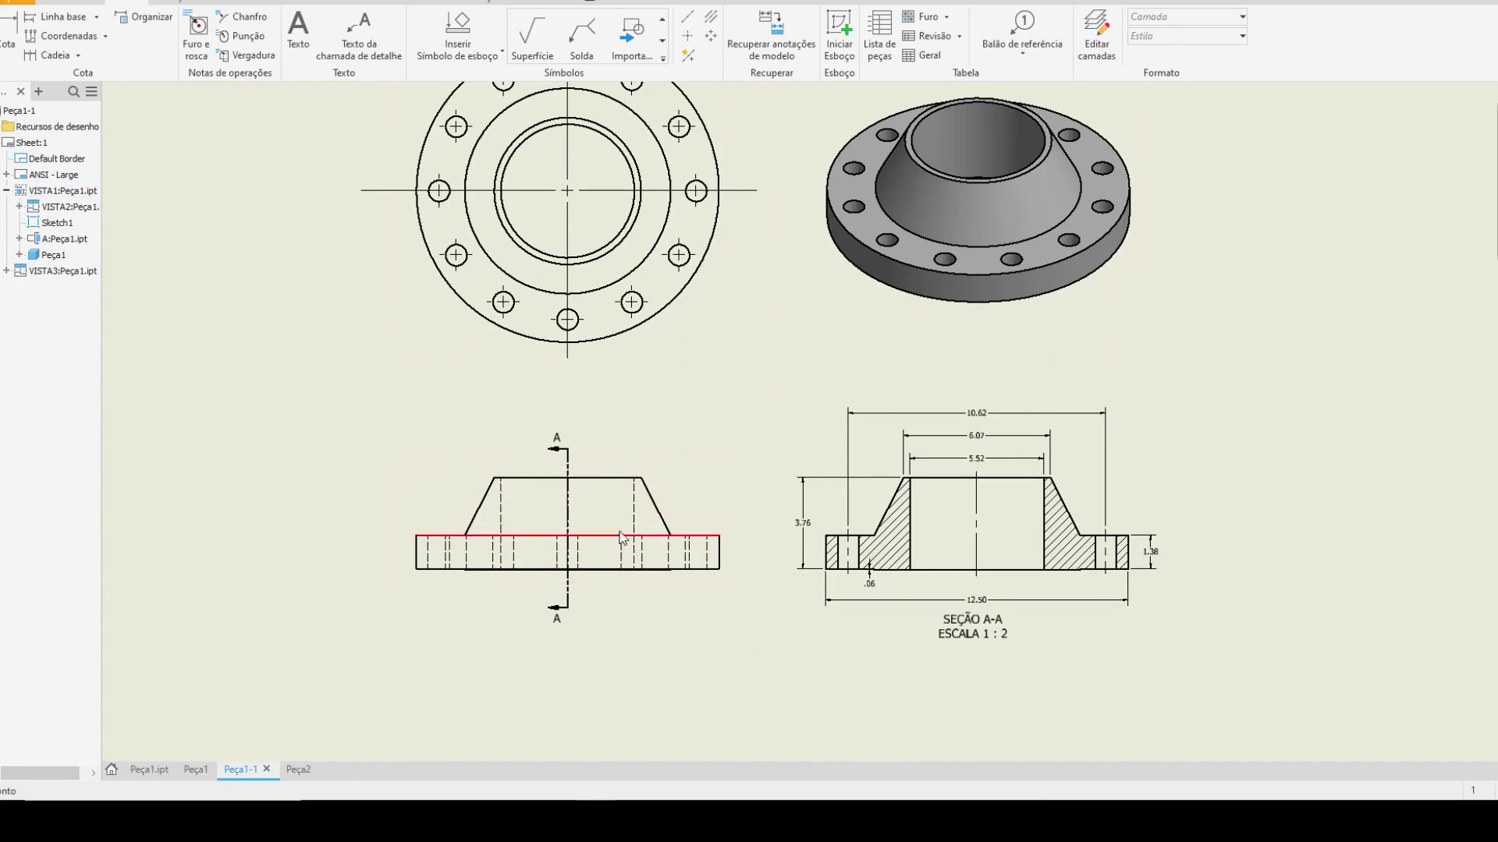
middle_drag(620, 554, 574, 537)
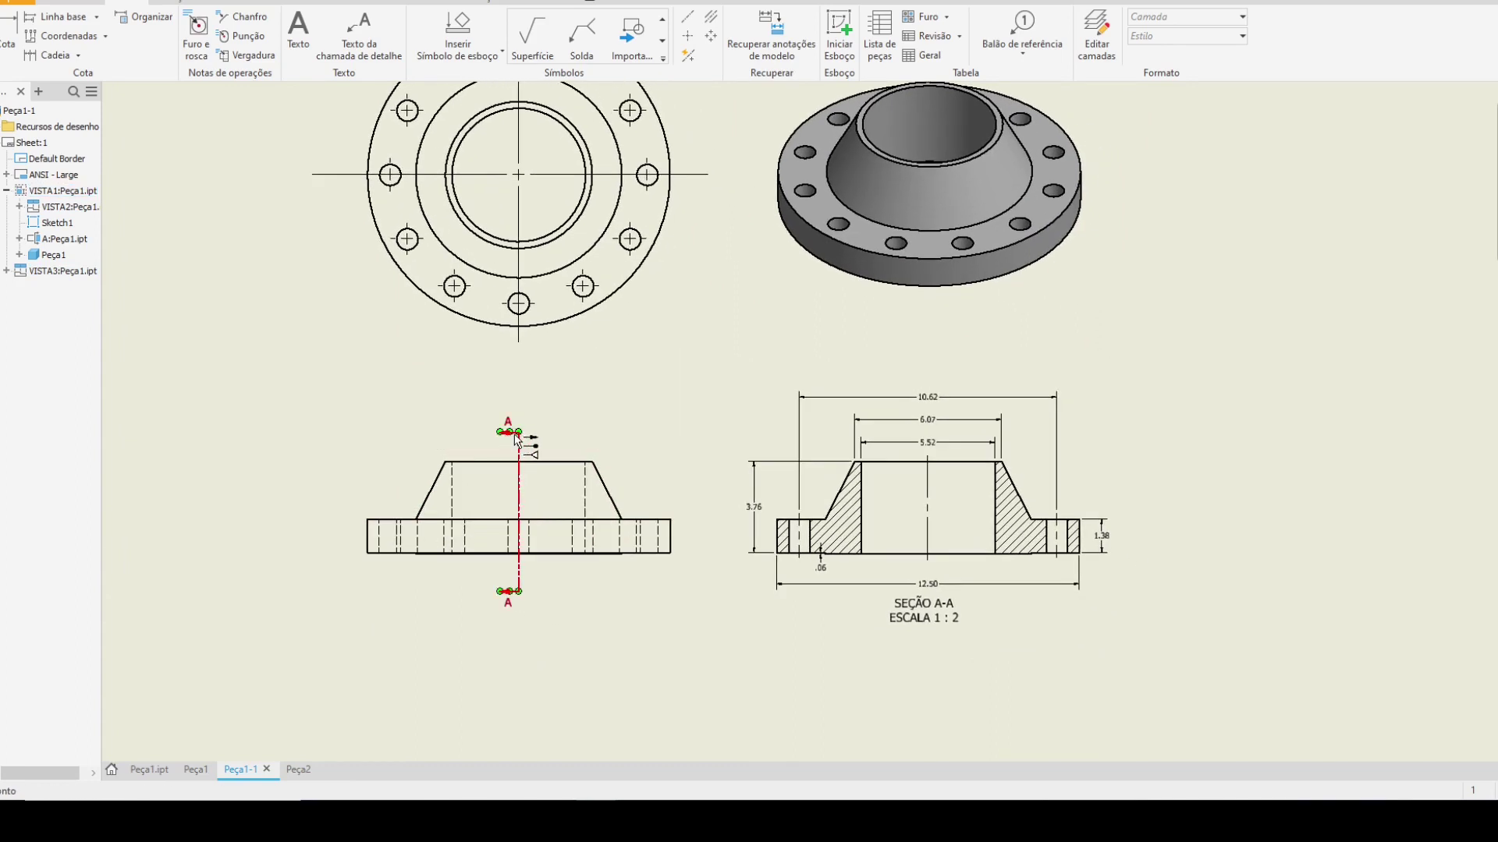
- Examine section A-A of the flange drawing up close, checking its profile, diameters, heights and flange dimensions
scroll(508, 439, up, 5)
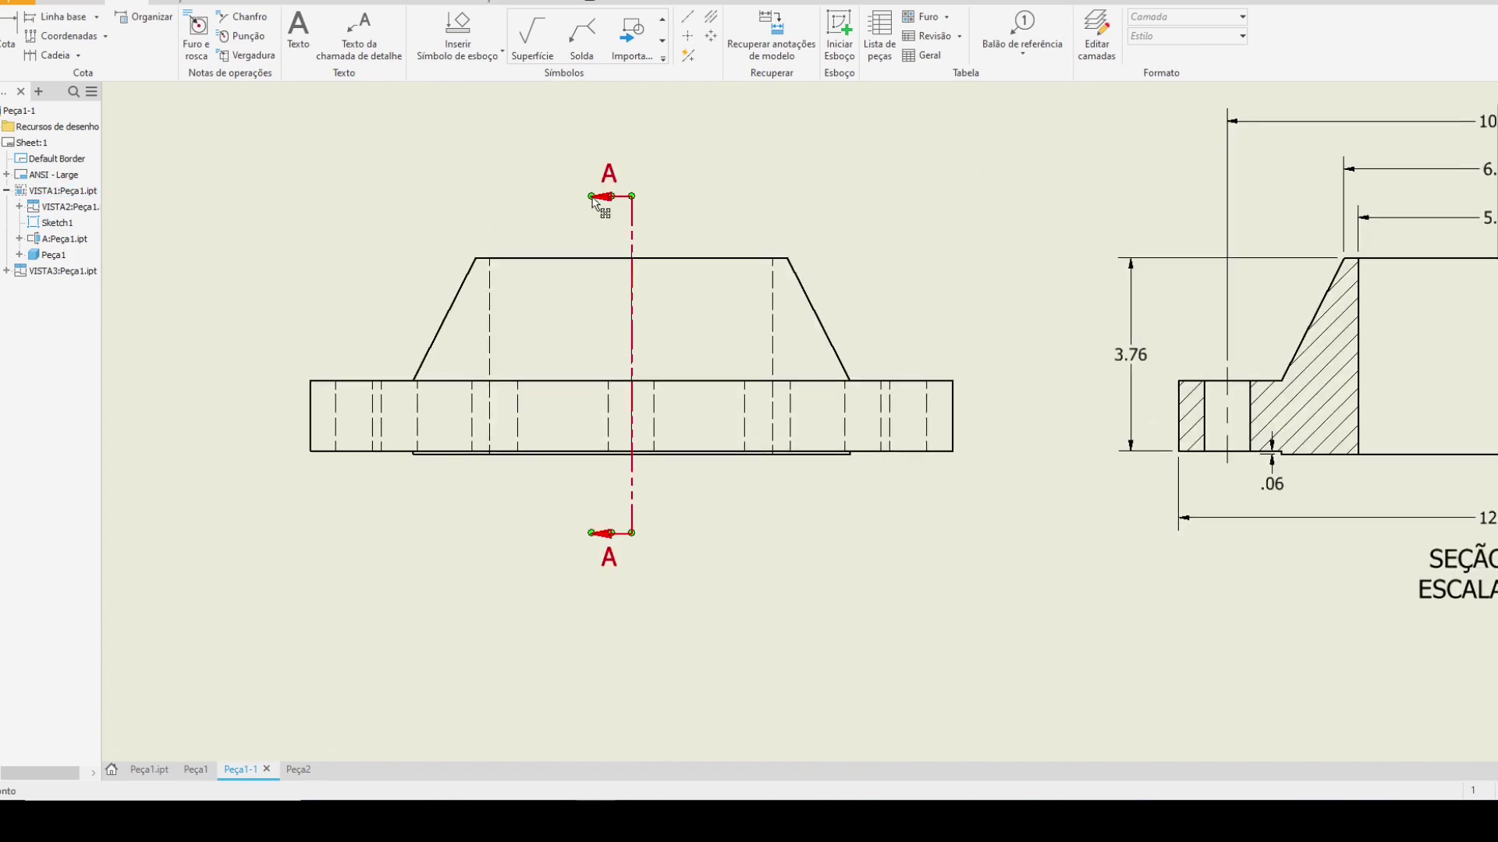
mouse_move(756, 498)
middle_down()
mouse_move(778, 490)
mouse_move(562, 478)
mouse_move(595, 545)
mouse_move(728, 551)
mouse_move(591, 556)
middle_up()
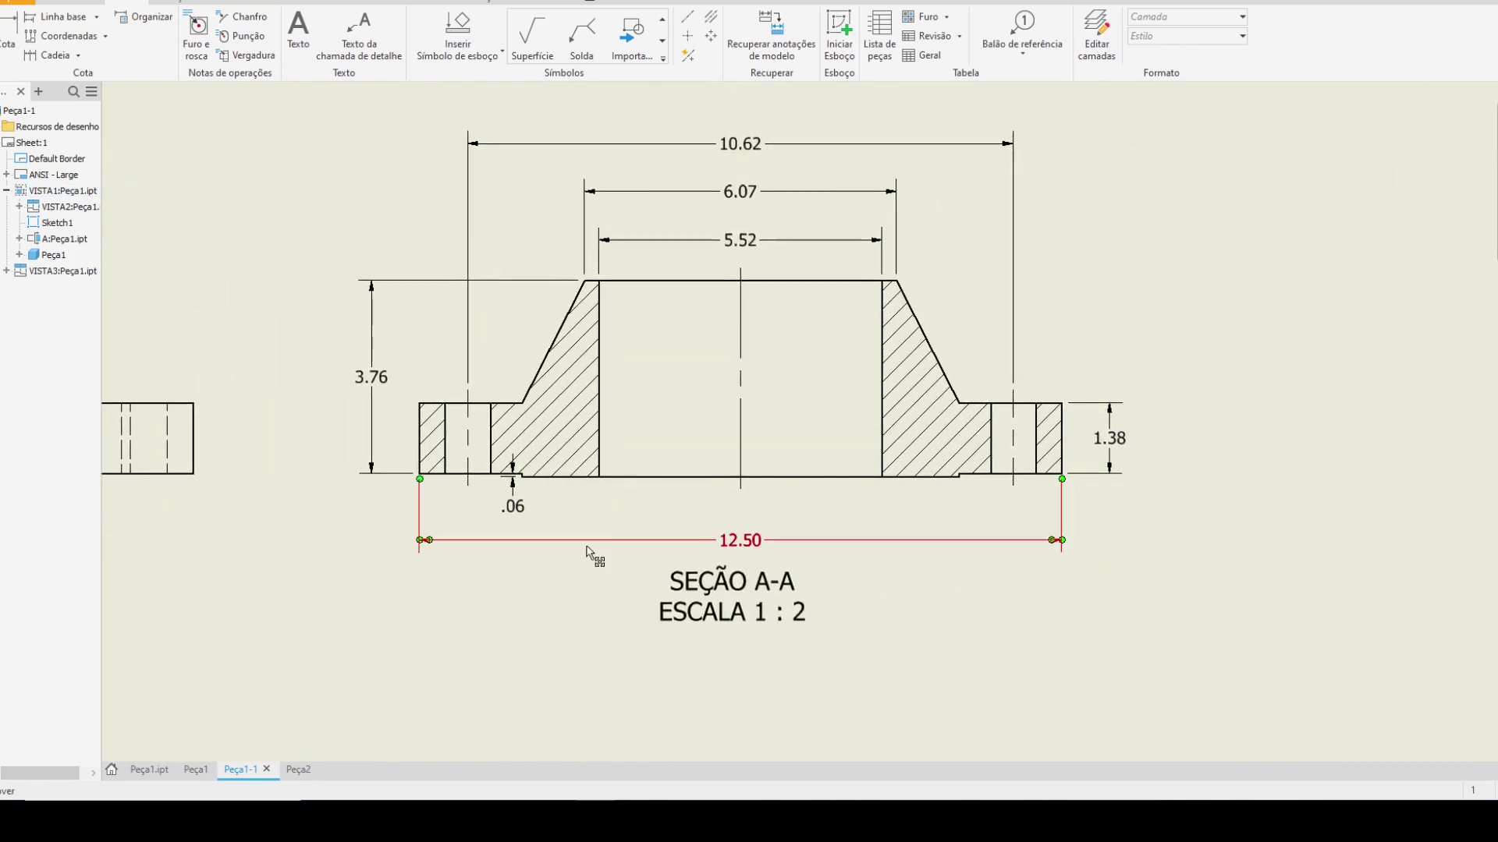
scroll(562, 479, down, 3)
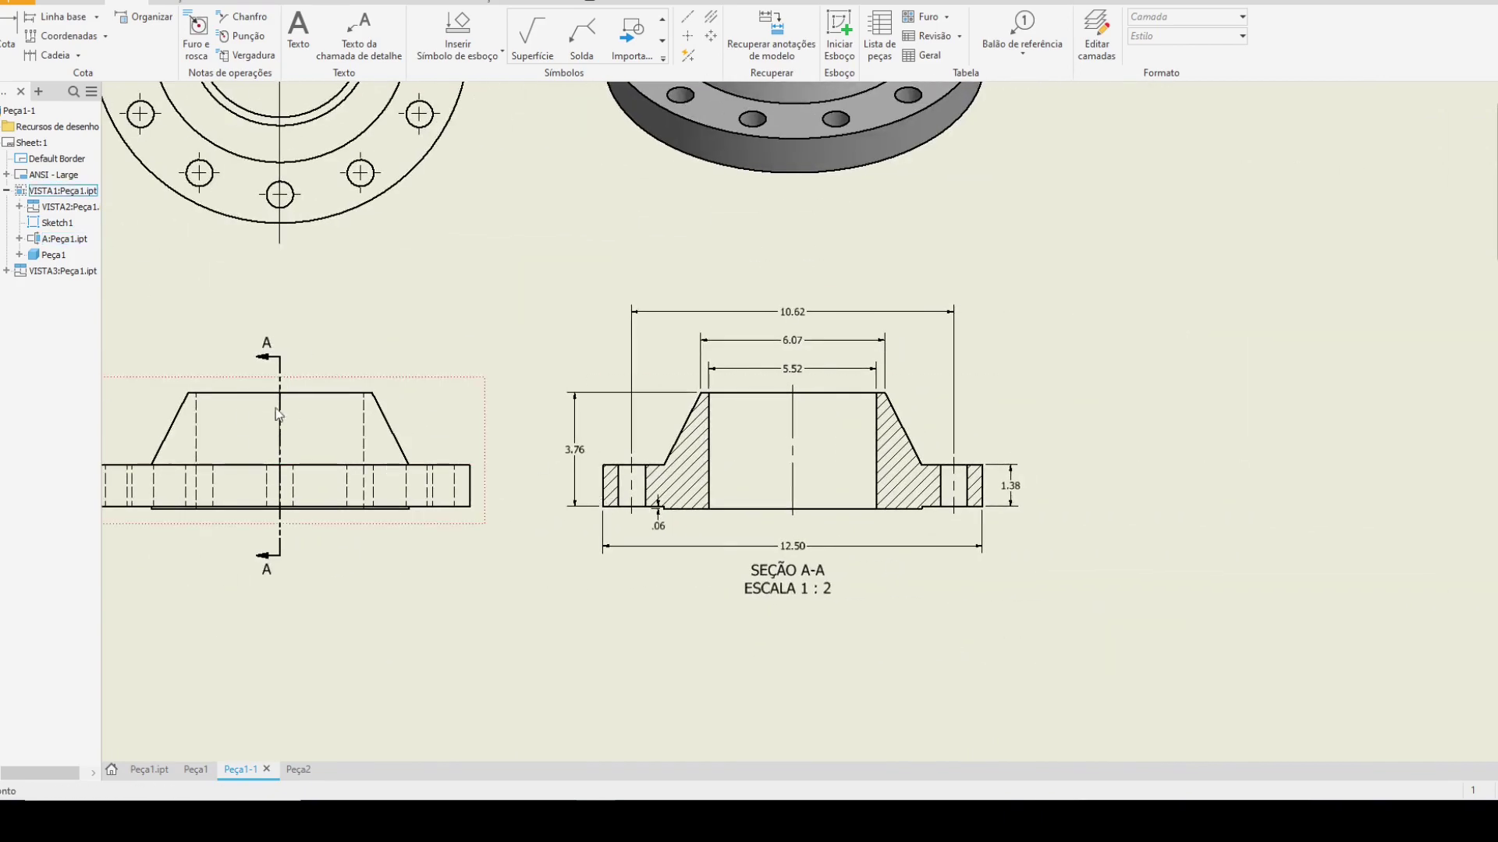
scroll(586, 491, up, 3)
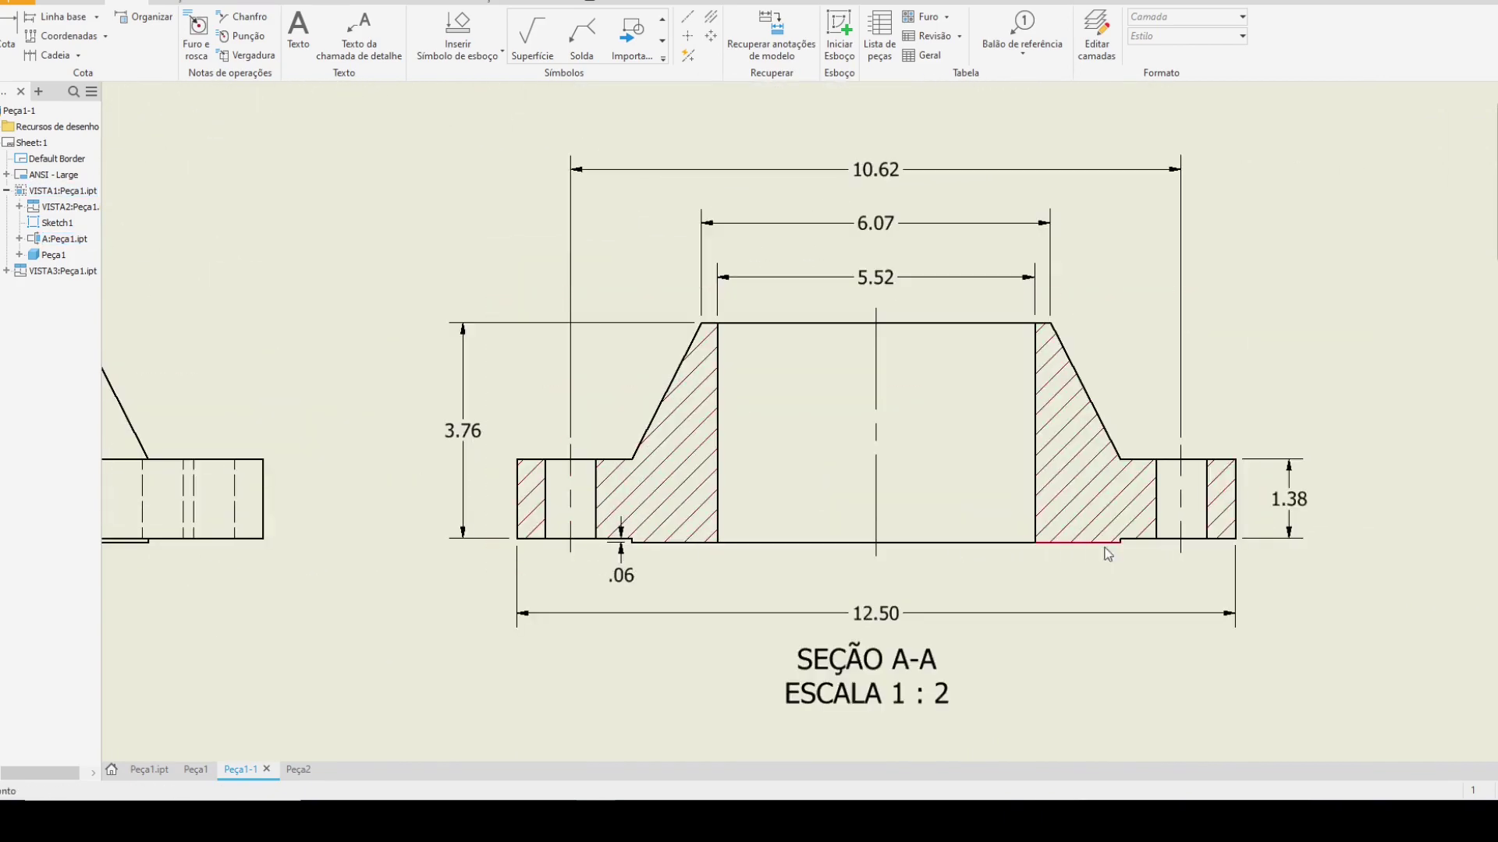
middle_drag(918, 483, 836, 484)
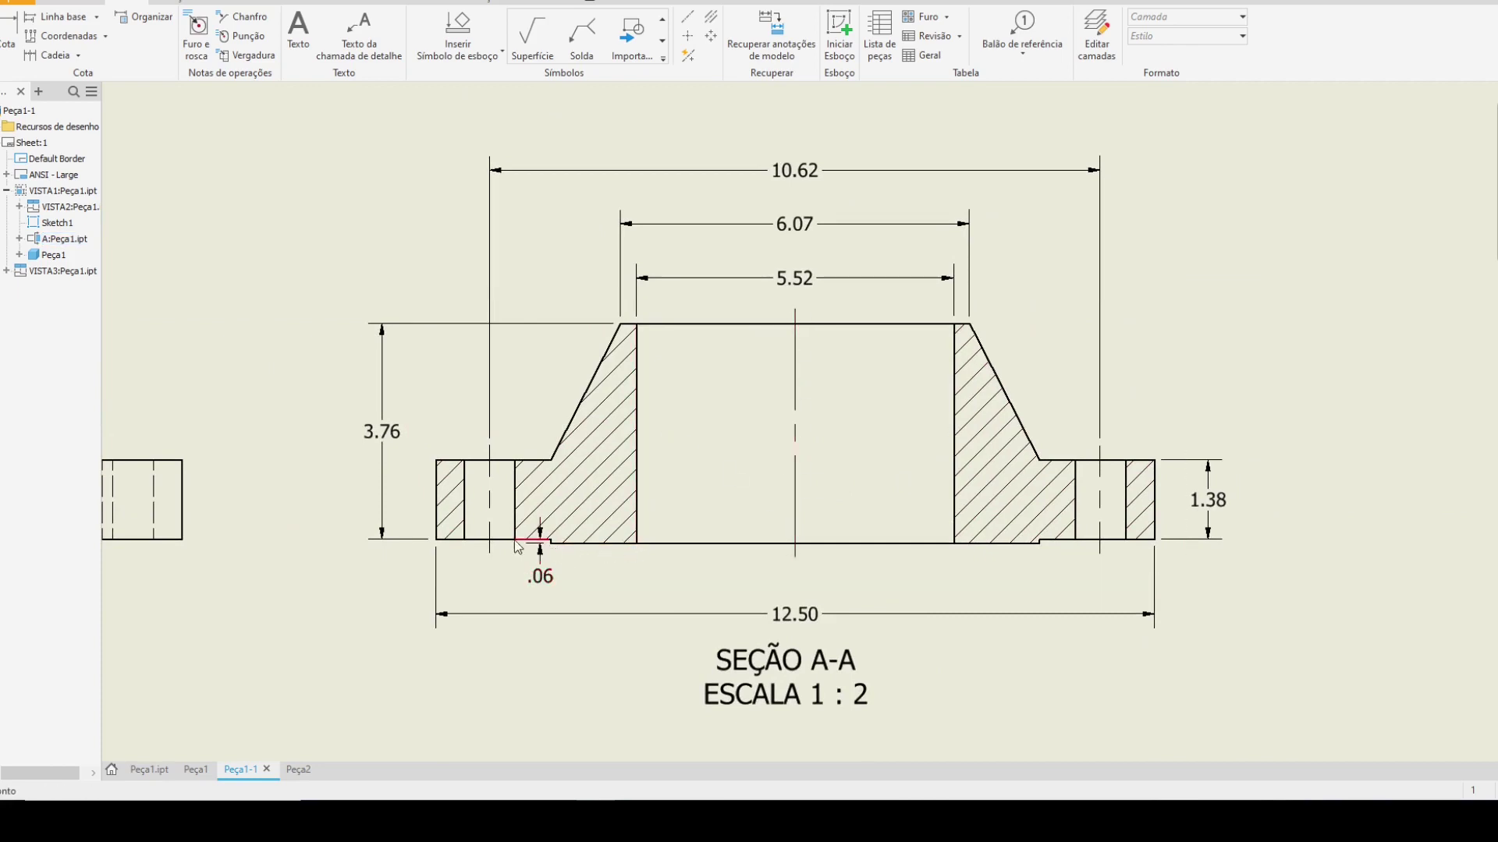
scroll(891, 455, down, 2)
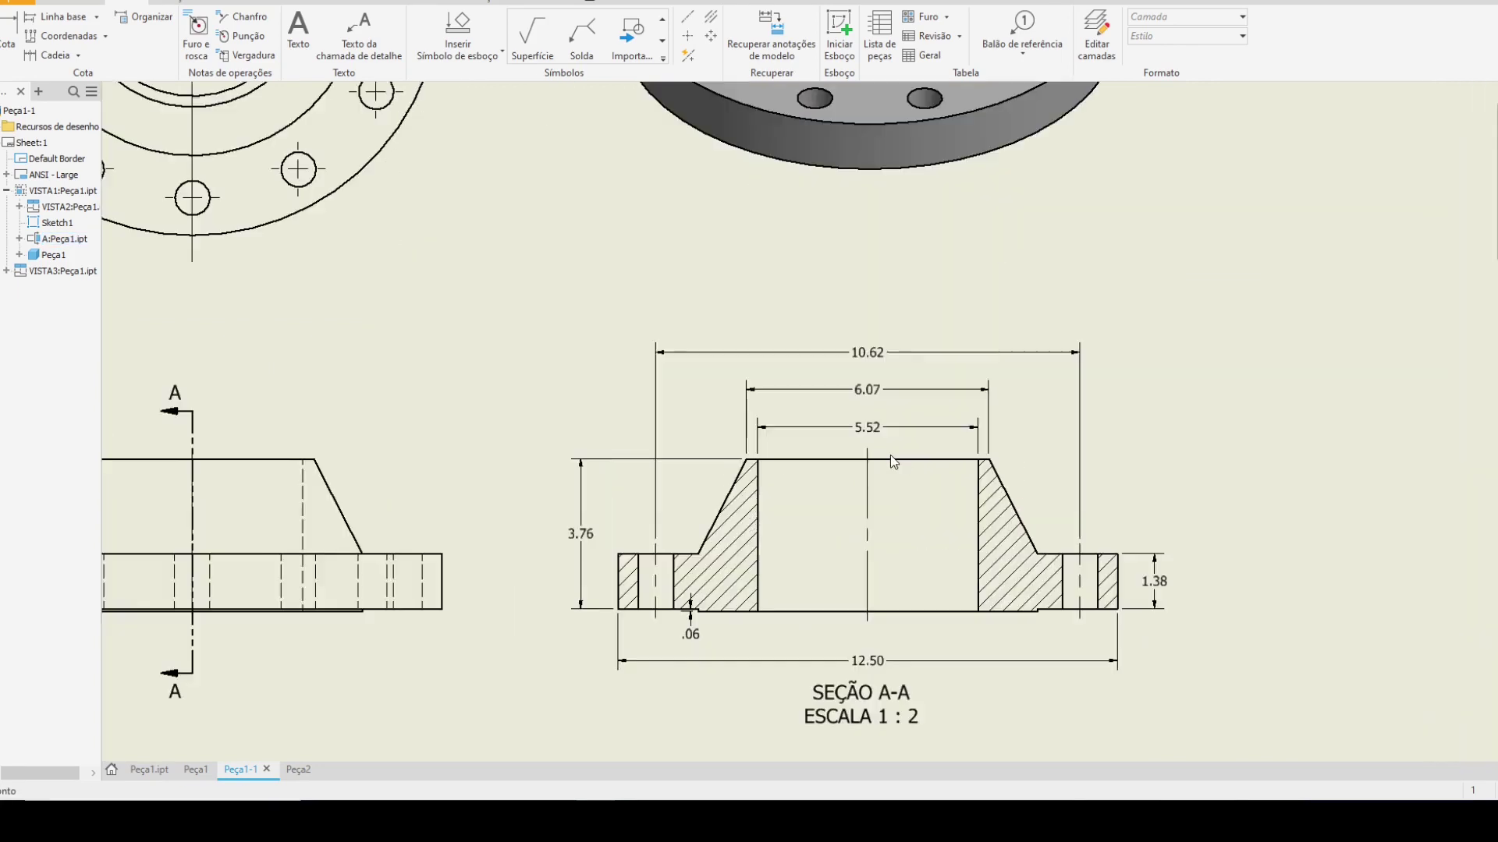
middle_drag(891, 455, 892, 373)
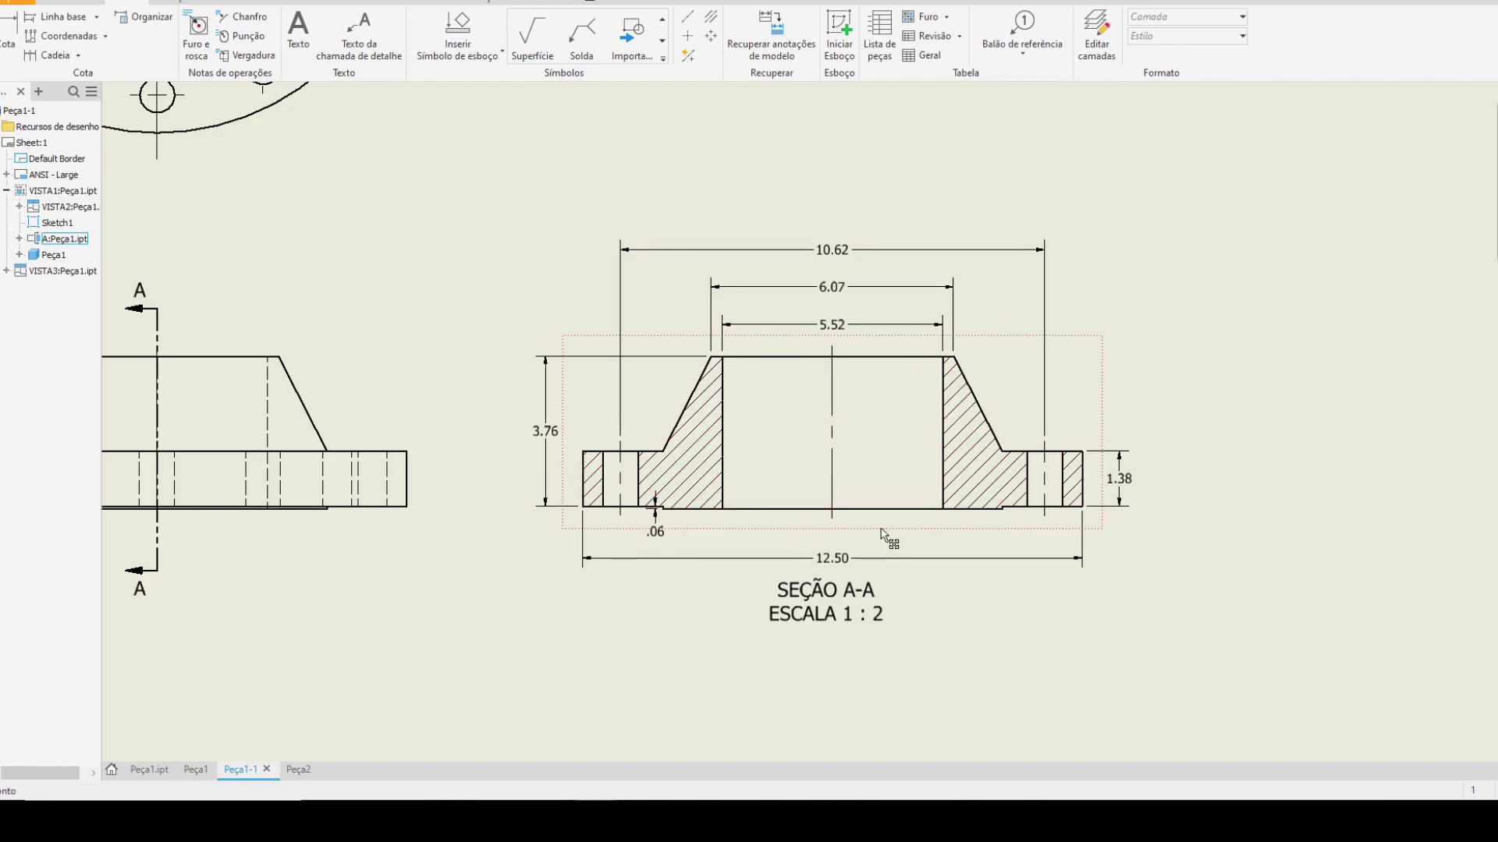
scroll(896, 541, up, 3)
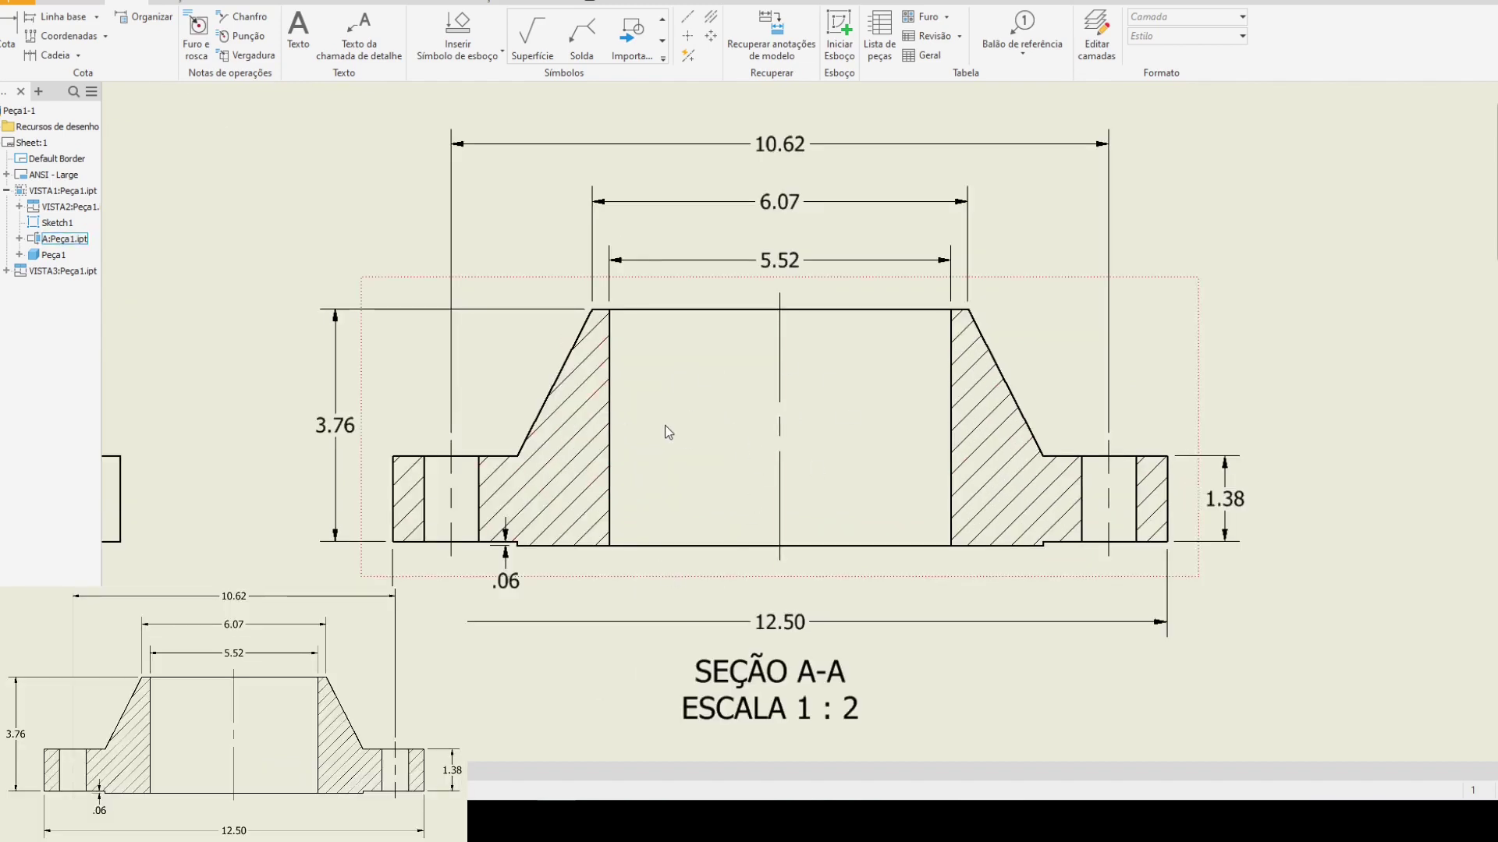
scroll(622, 348, up, 2)
scroll(642, 444, down, 6)
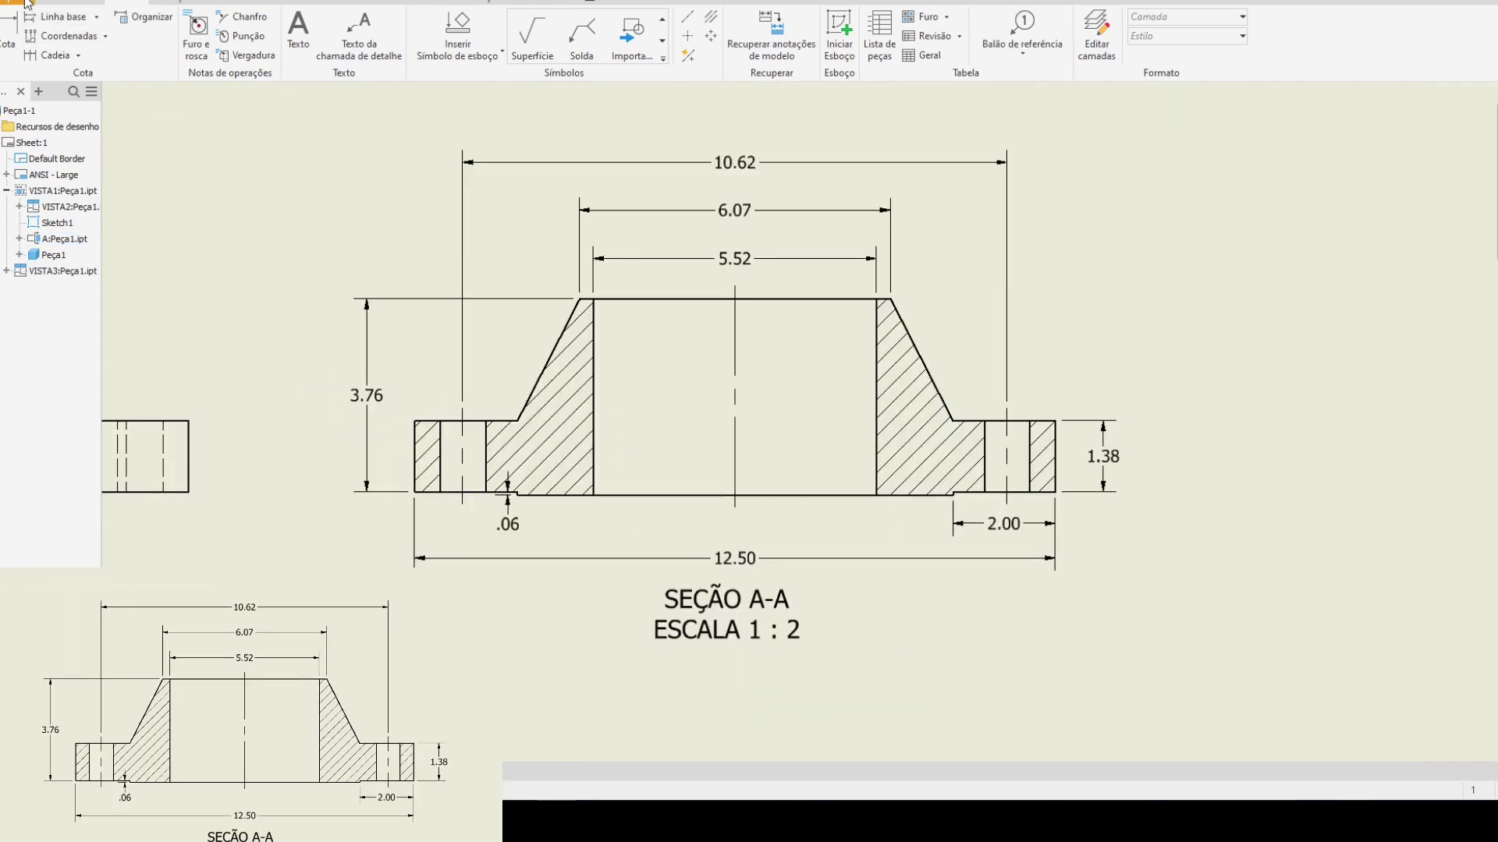
- Create a new inch-based part from the Padrão (pol).ipt template in the Inglês template folder
click(17, 2)
click(69, 62)
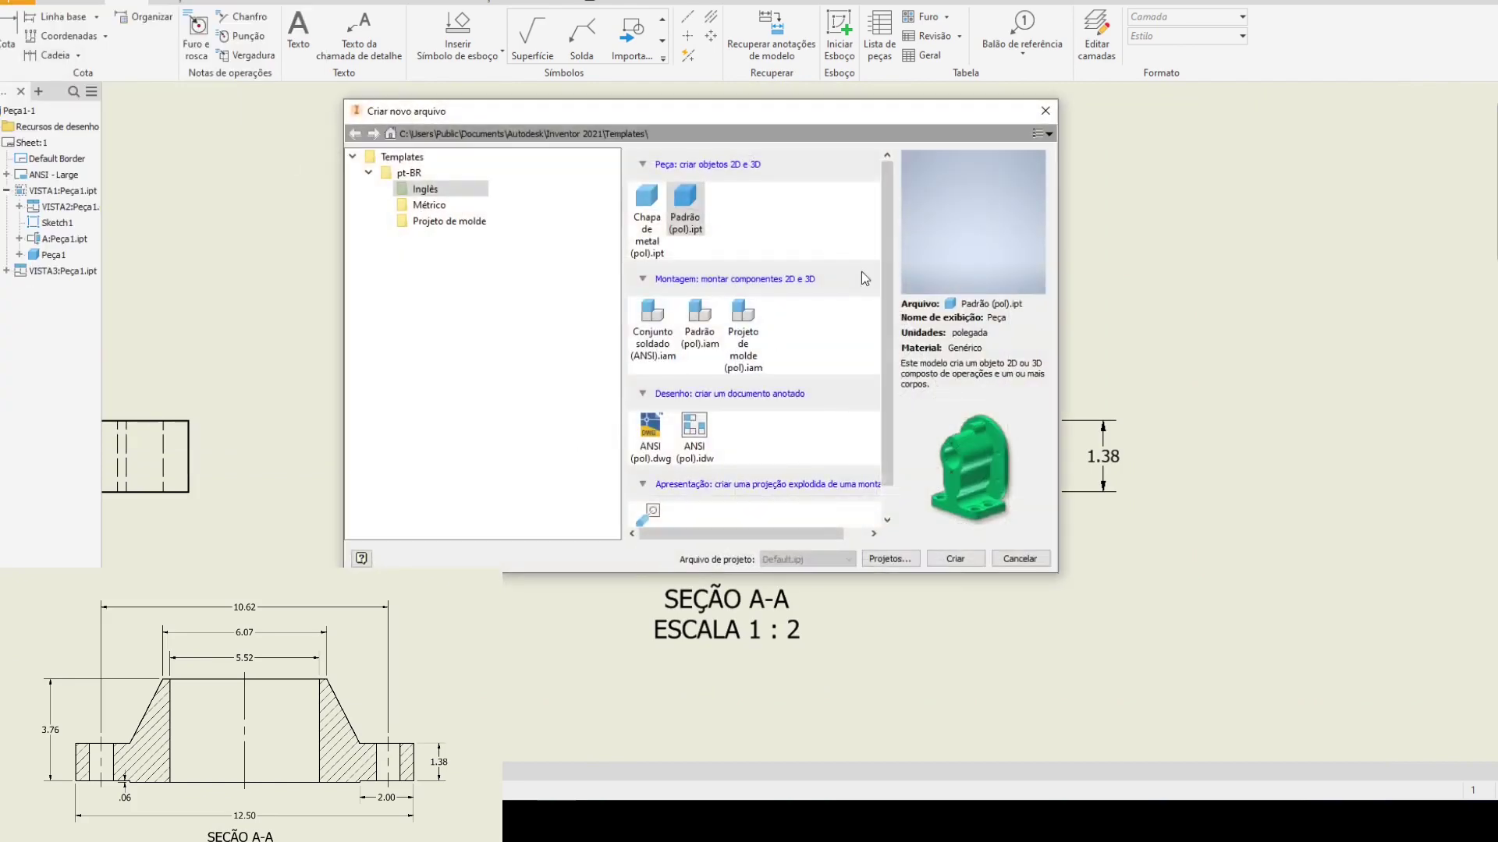
mouse_move(932, 118)
mouse_down()
mouse_move(1253, 358)
mouse_move(1267, 349)
mouse_move(912, 137)
mouse_up()
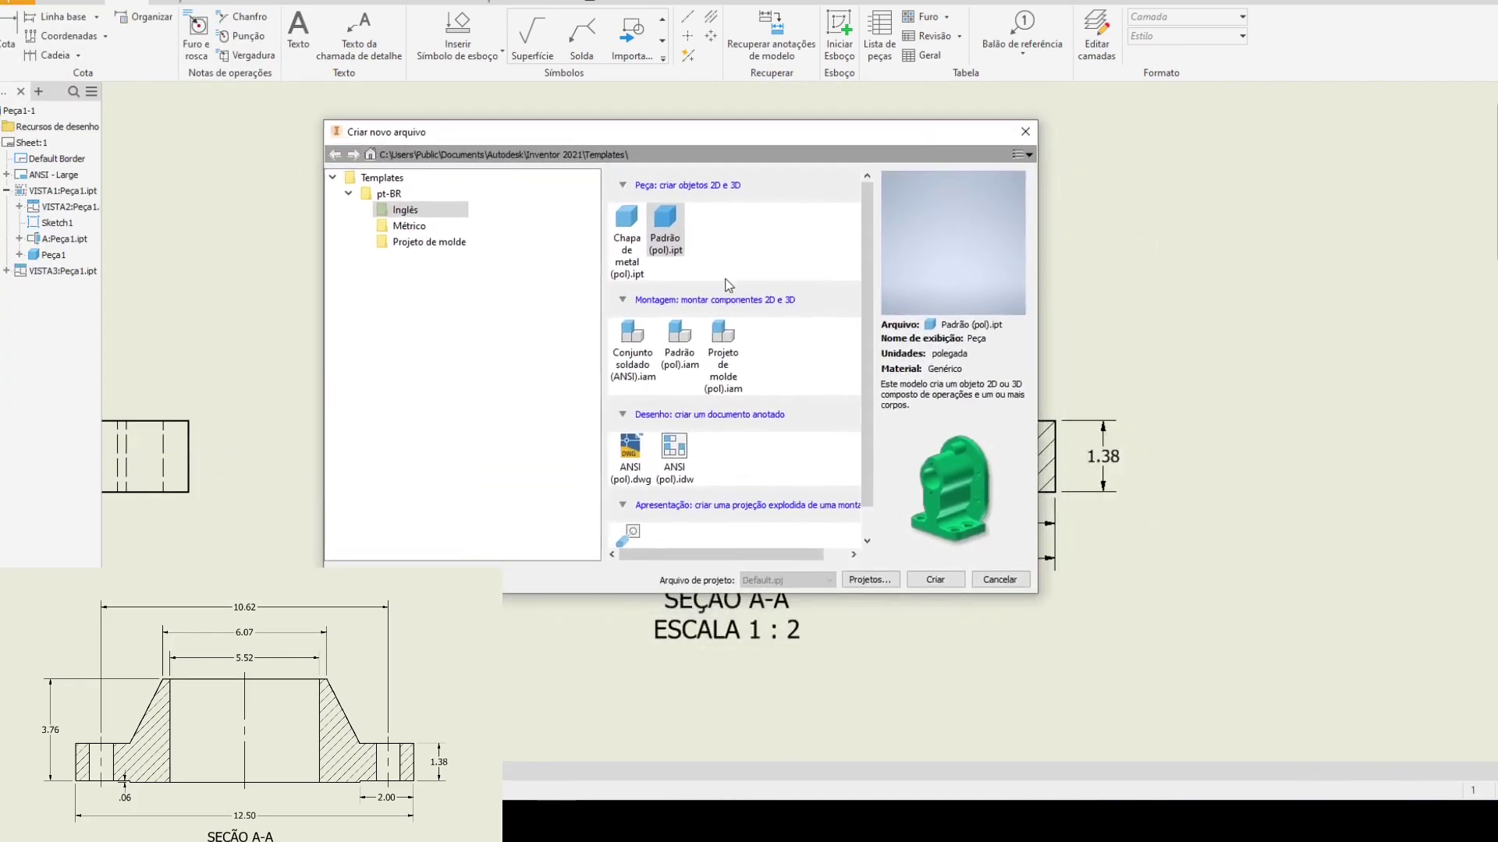
click(398, 227)
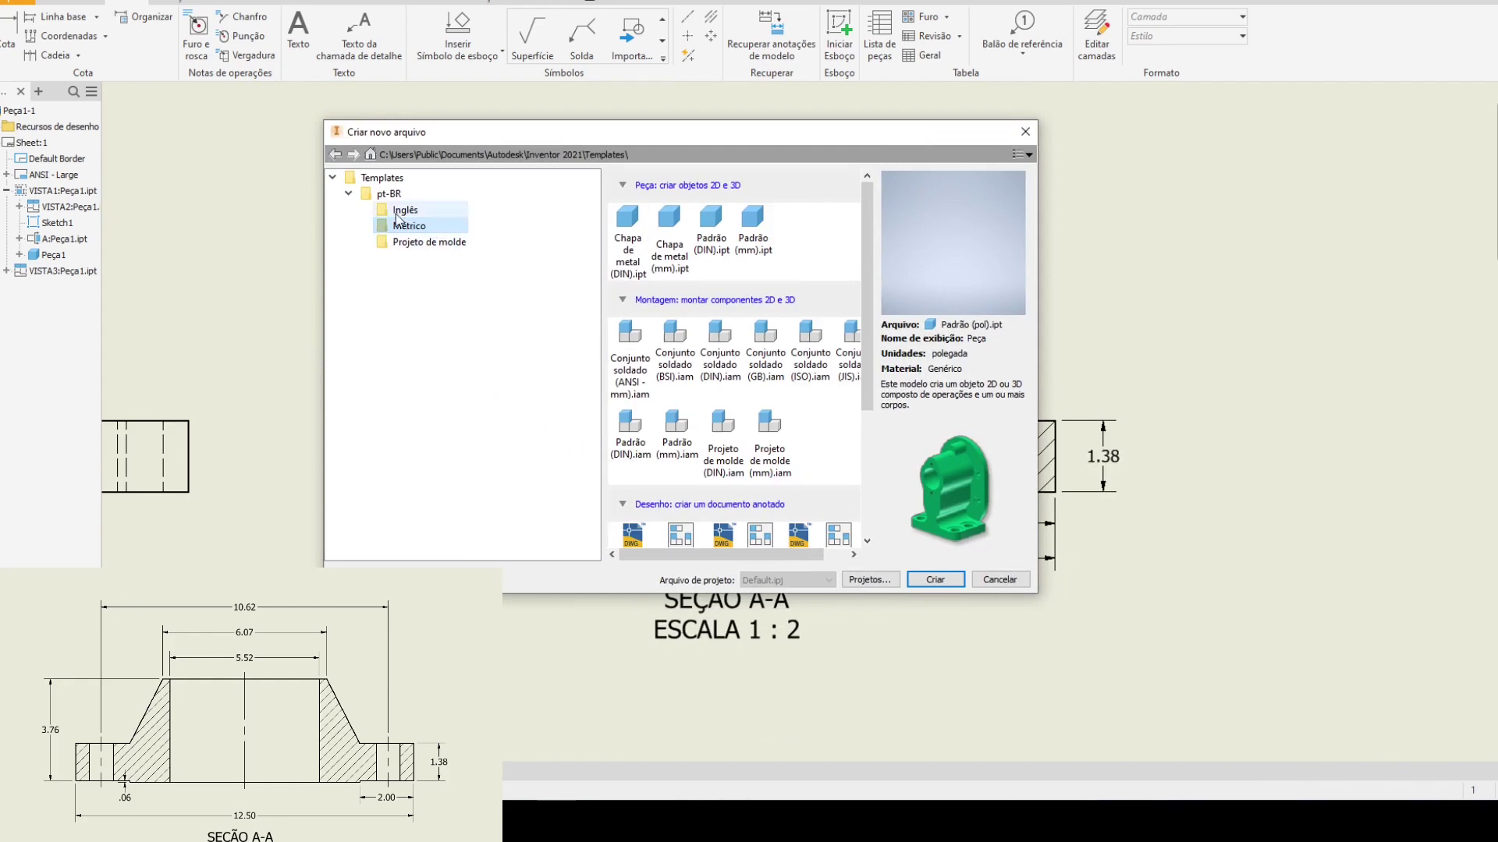
click(411, 212)
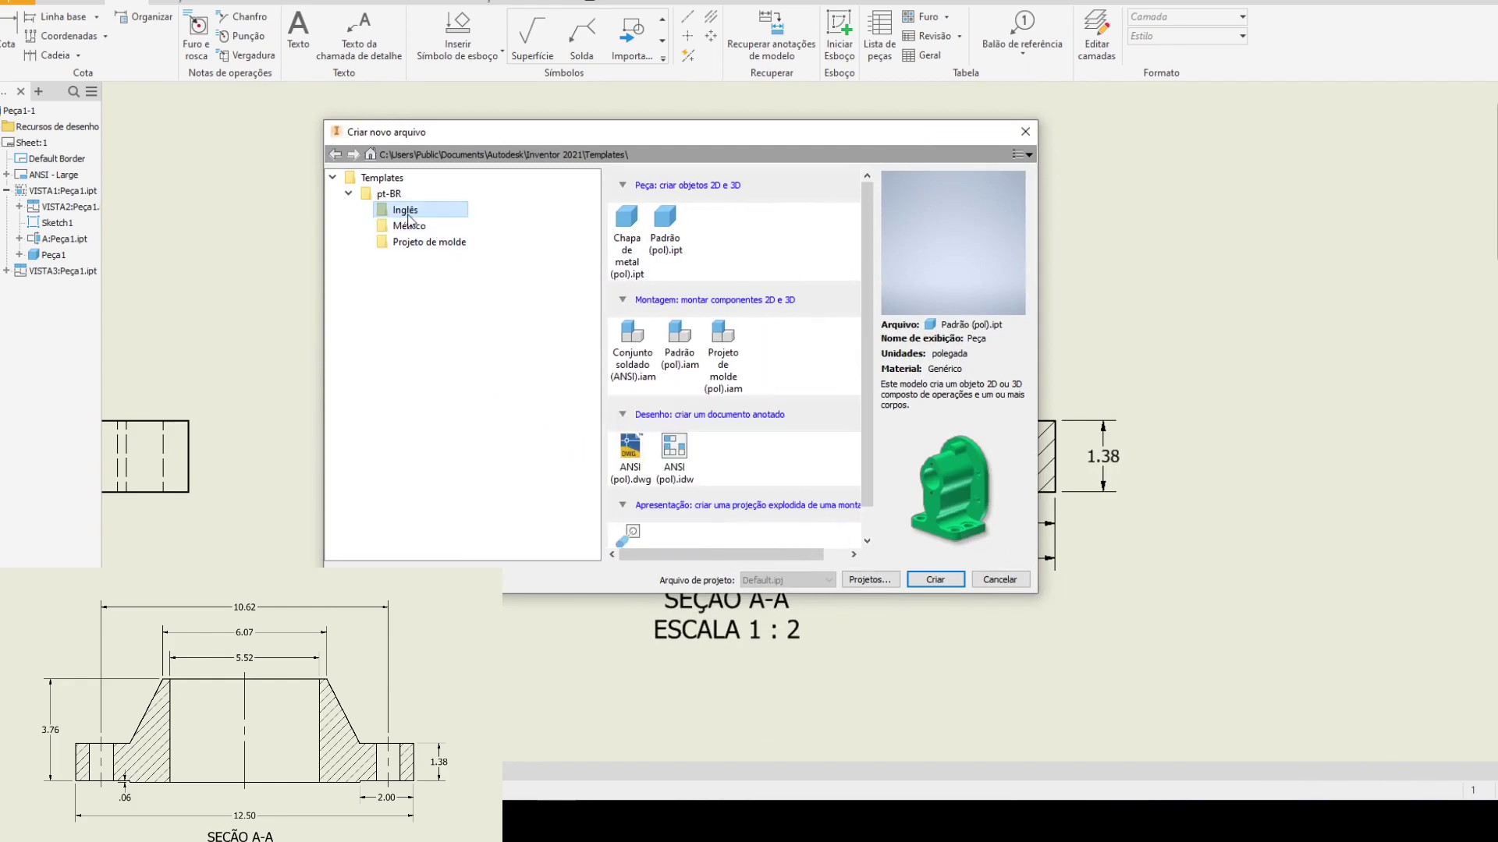
click(665, 227)
click(957, 584)
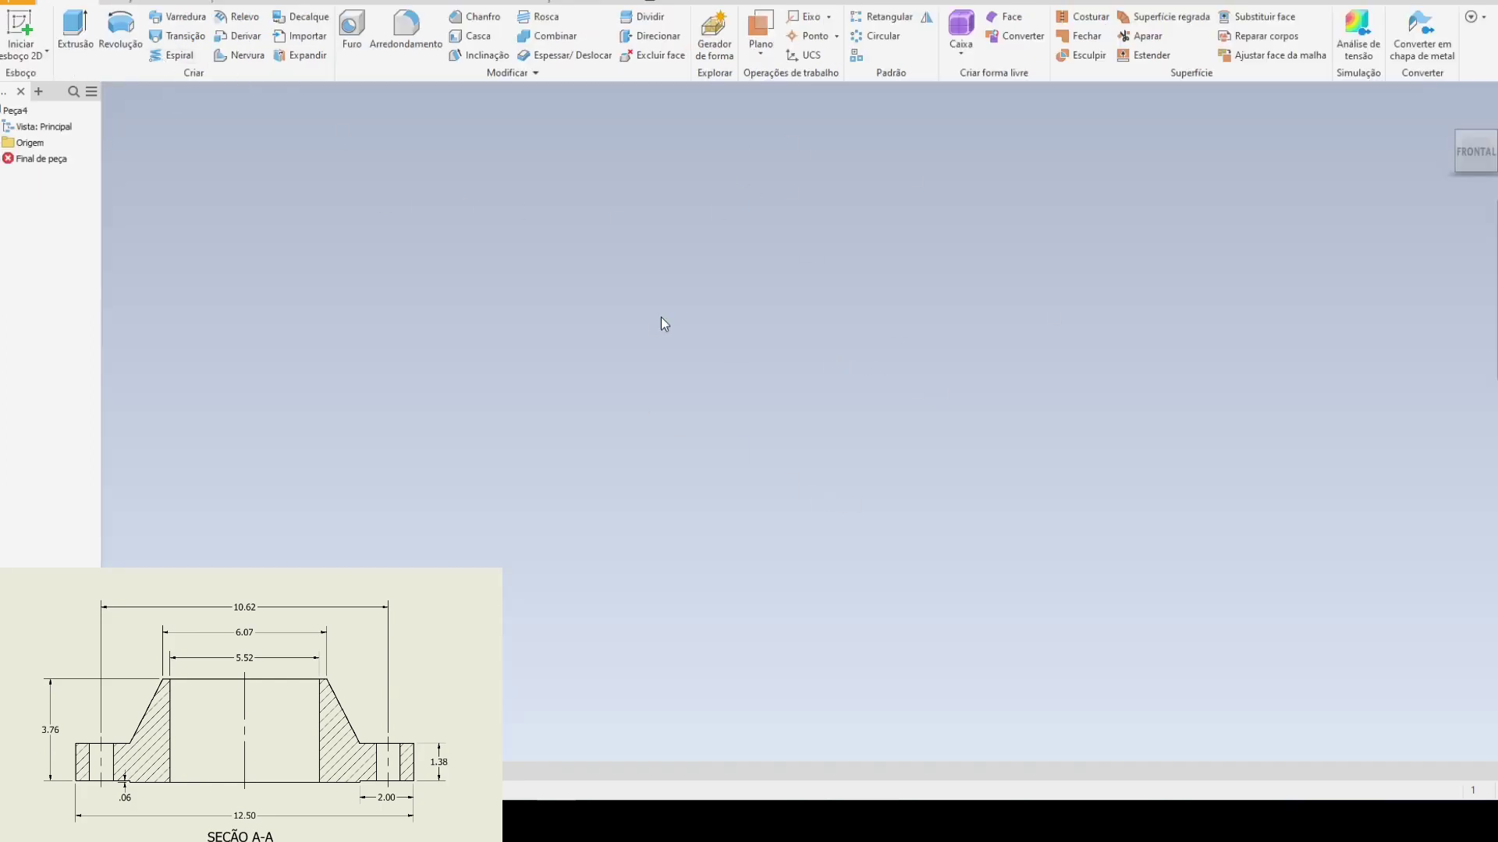
- Start a sketch on the front origin plane and draw a horizontal line from the origin with a length of 12.5/2 inches
click(26, 30)
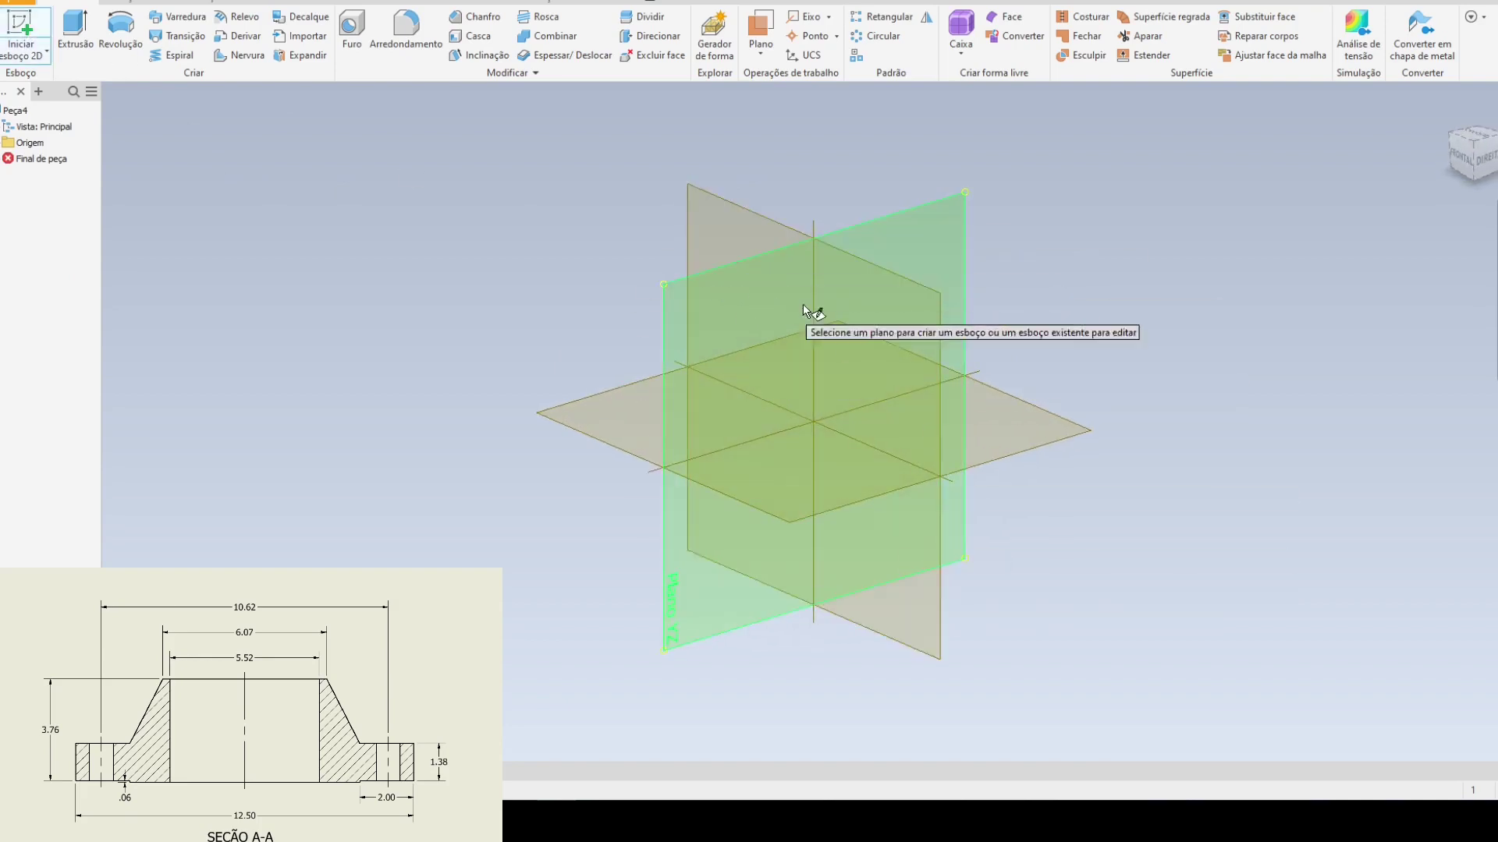
click(940, 353)
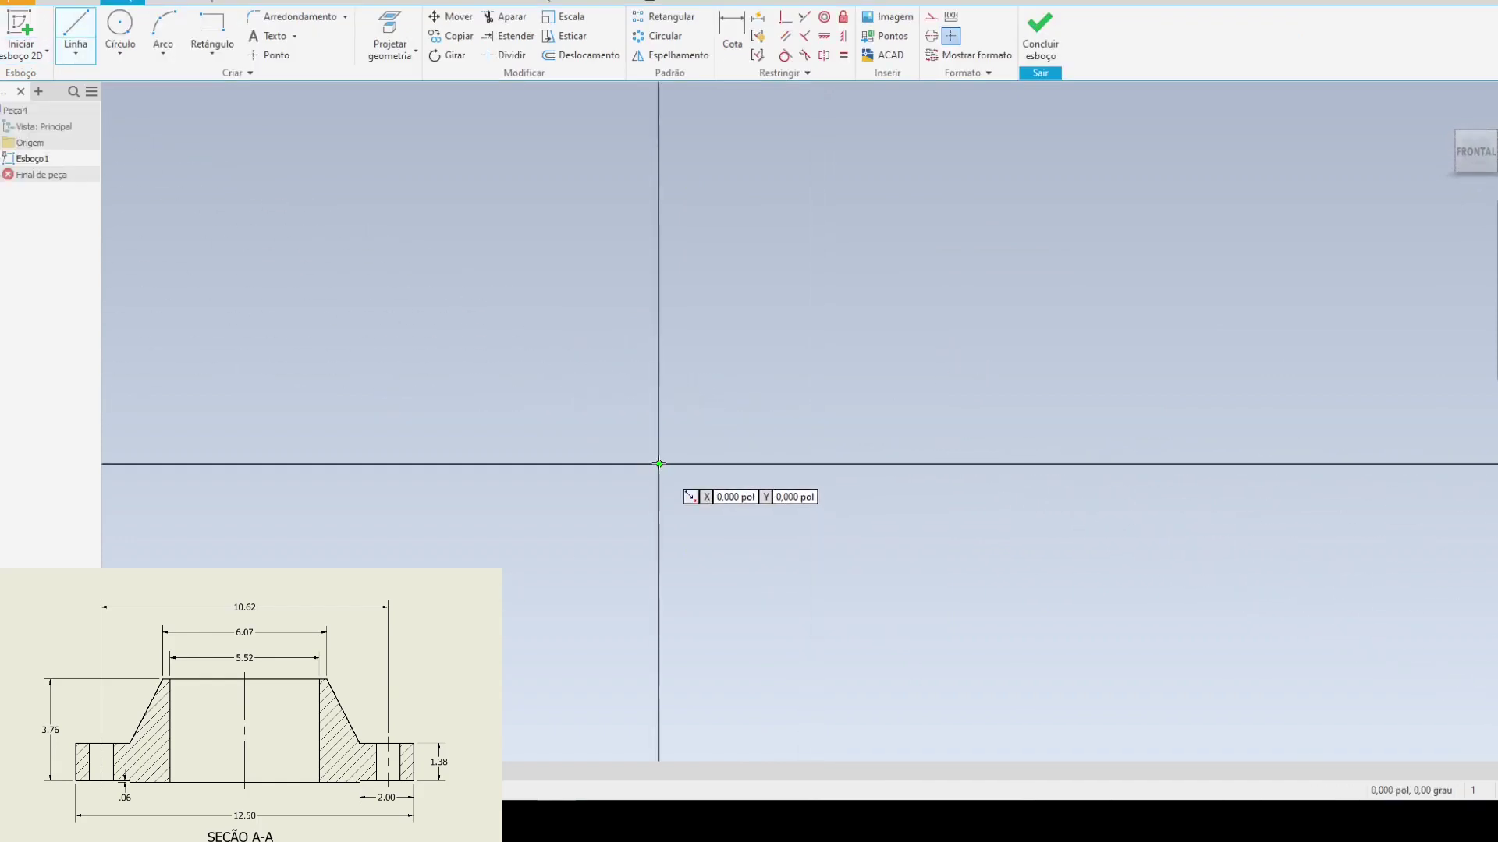
click(659, 466)
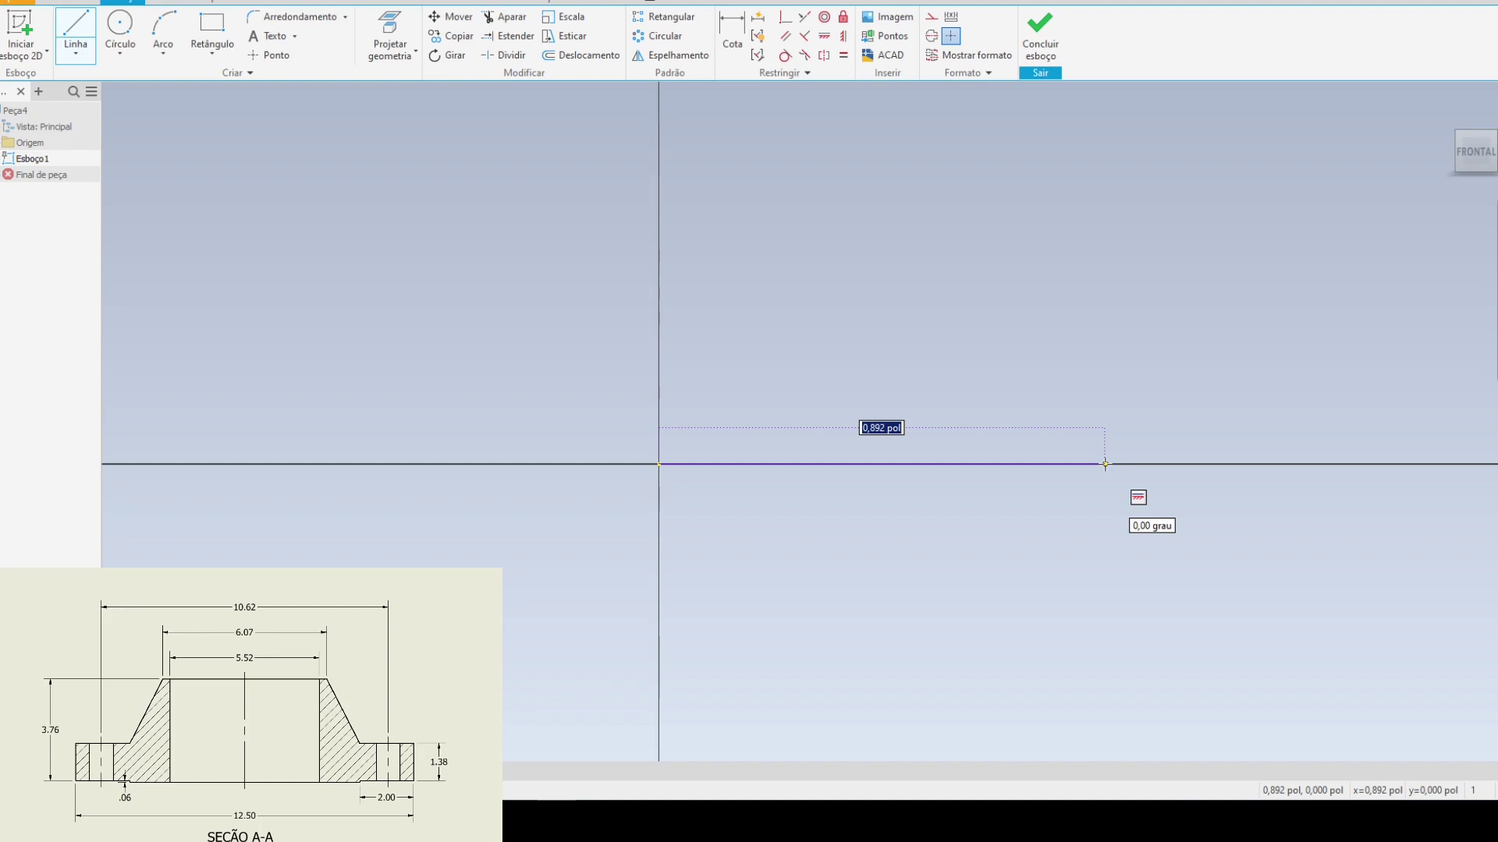
text(12.5/2)
key(Return)
scroll(1291, 595, down, 2)
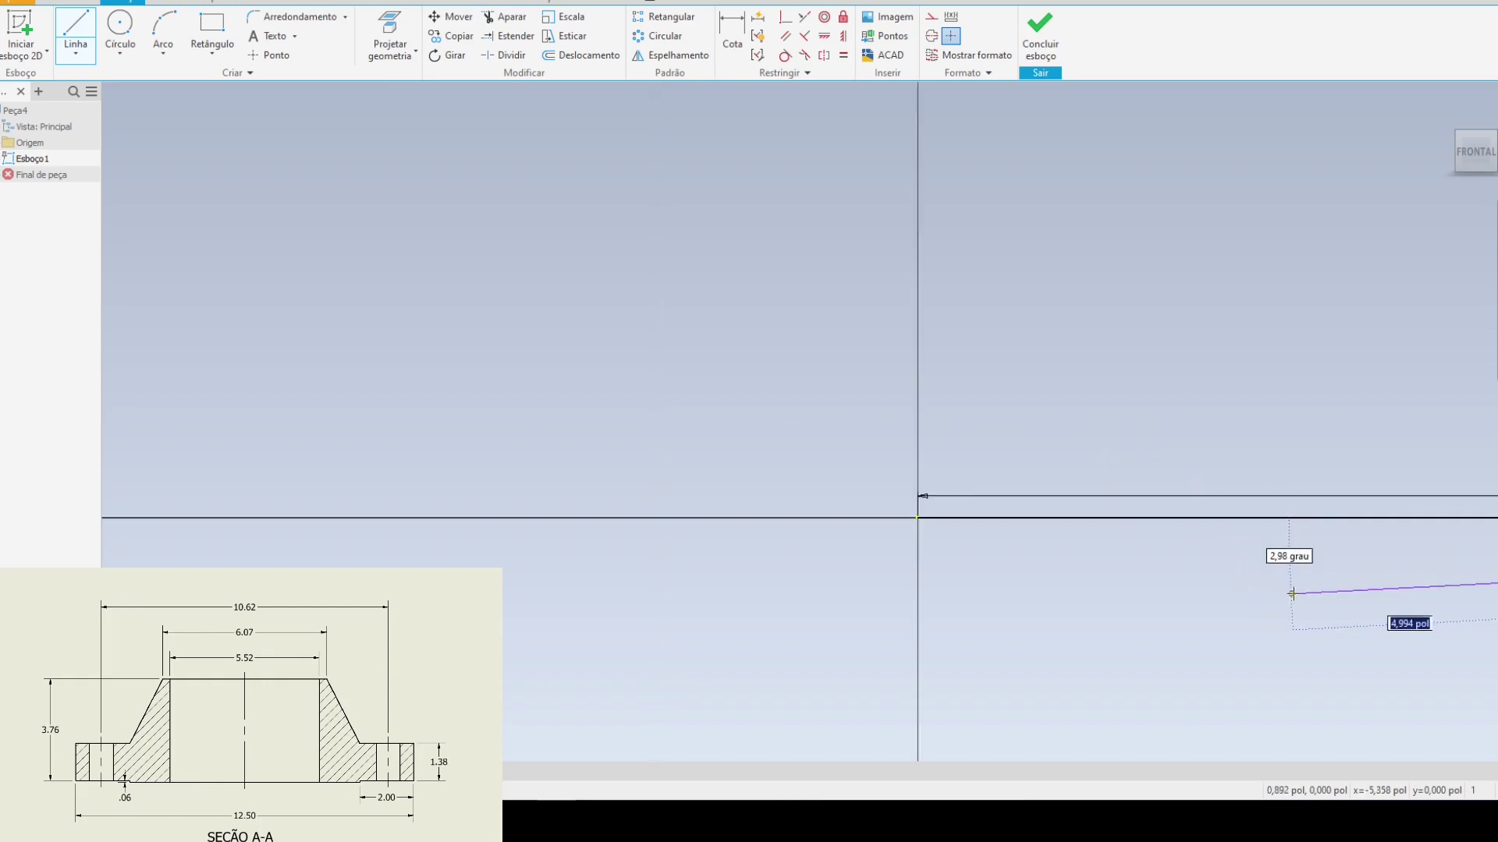
middle_drag(1160, 591, 468, 548)
middle_drag(1092, 515, 601, 518)
scroll(885, 554, down, 4)
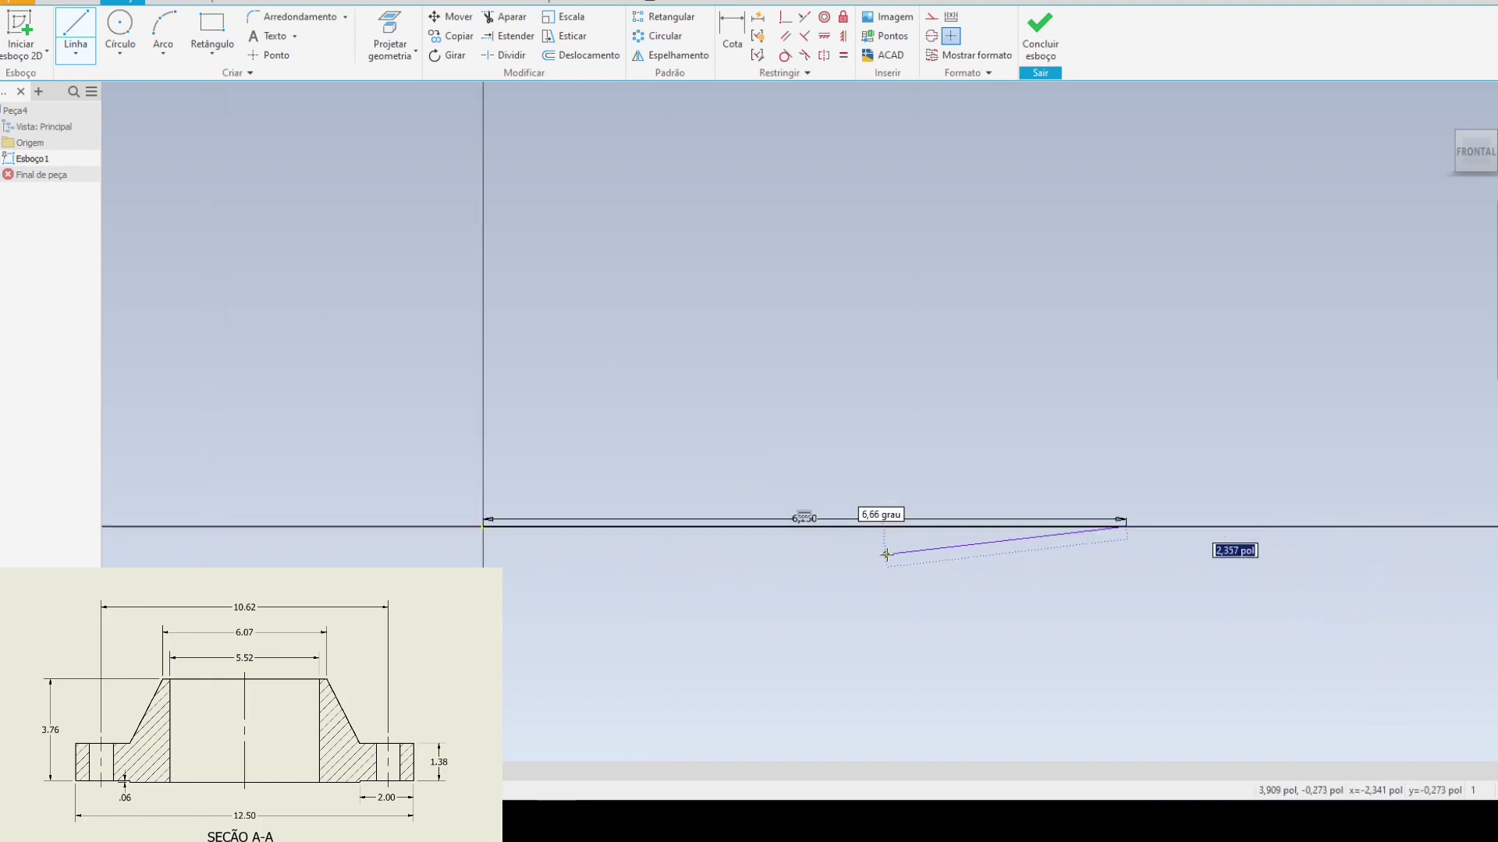
mouse_move(886, 554)
middle_down()
mouse_move(849, 548)
mouse_move(1013, 544)
mouse_move(920, 567)
mouse_move(856, 555)
middle_up()
scroll(784, 547, up, 5)
scroll(975, 587, down, 6)
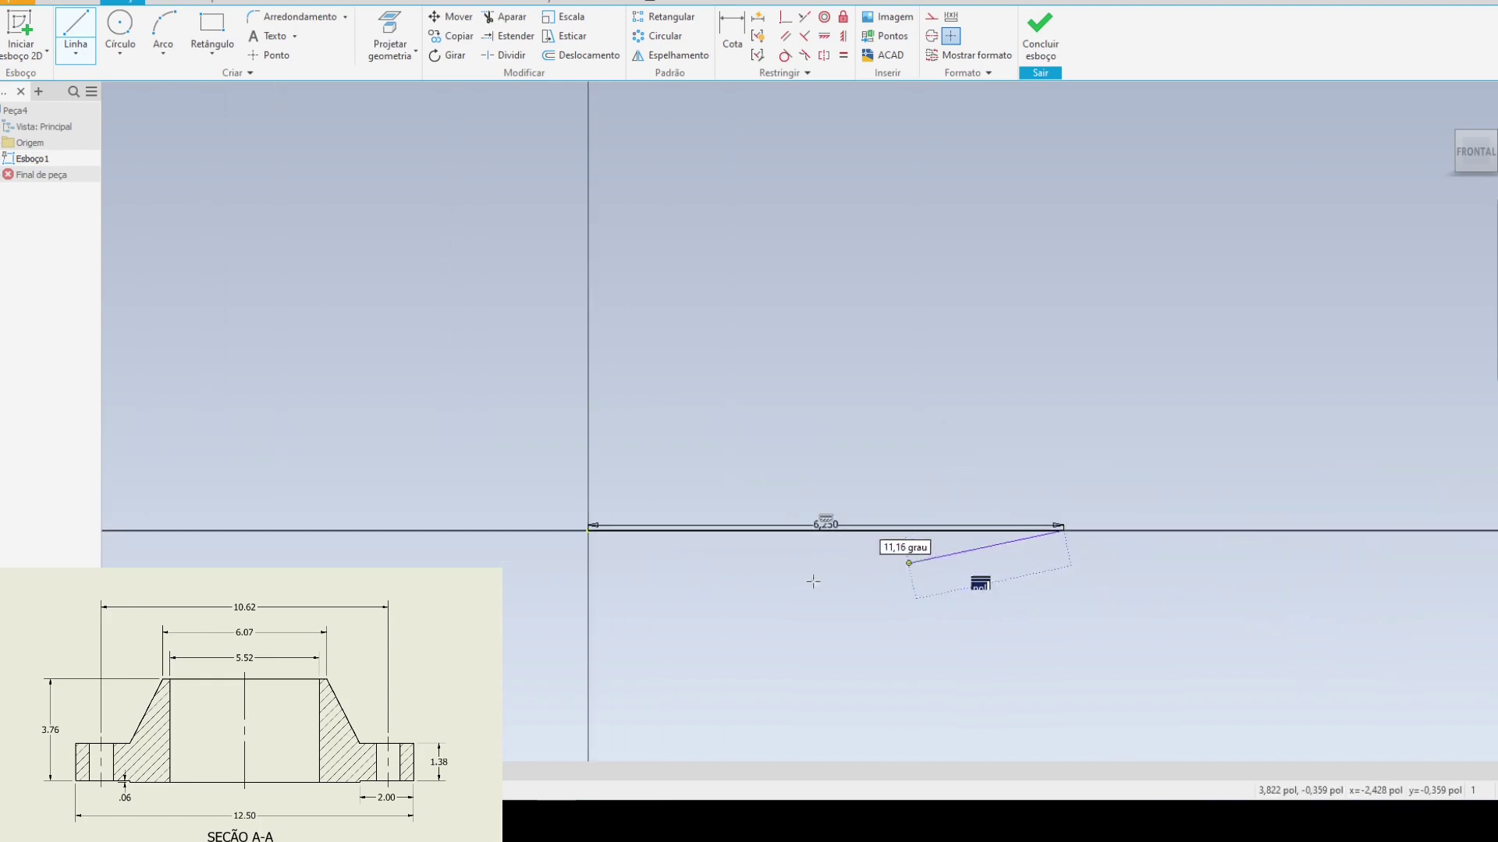
click(589, 531)
key(Escape)
middle_drag(970, 575, 1068, 582)
middle_drag(1330, 583, 1102, 565)
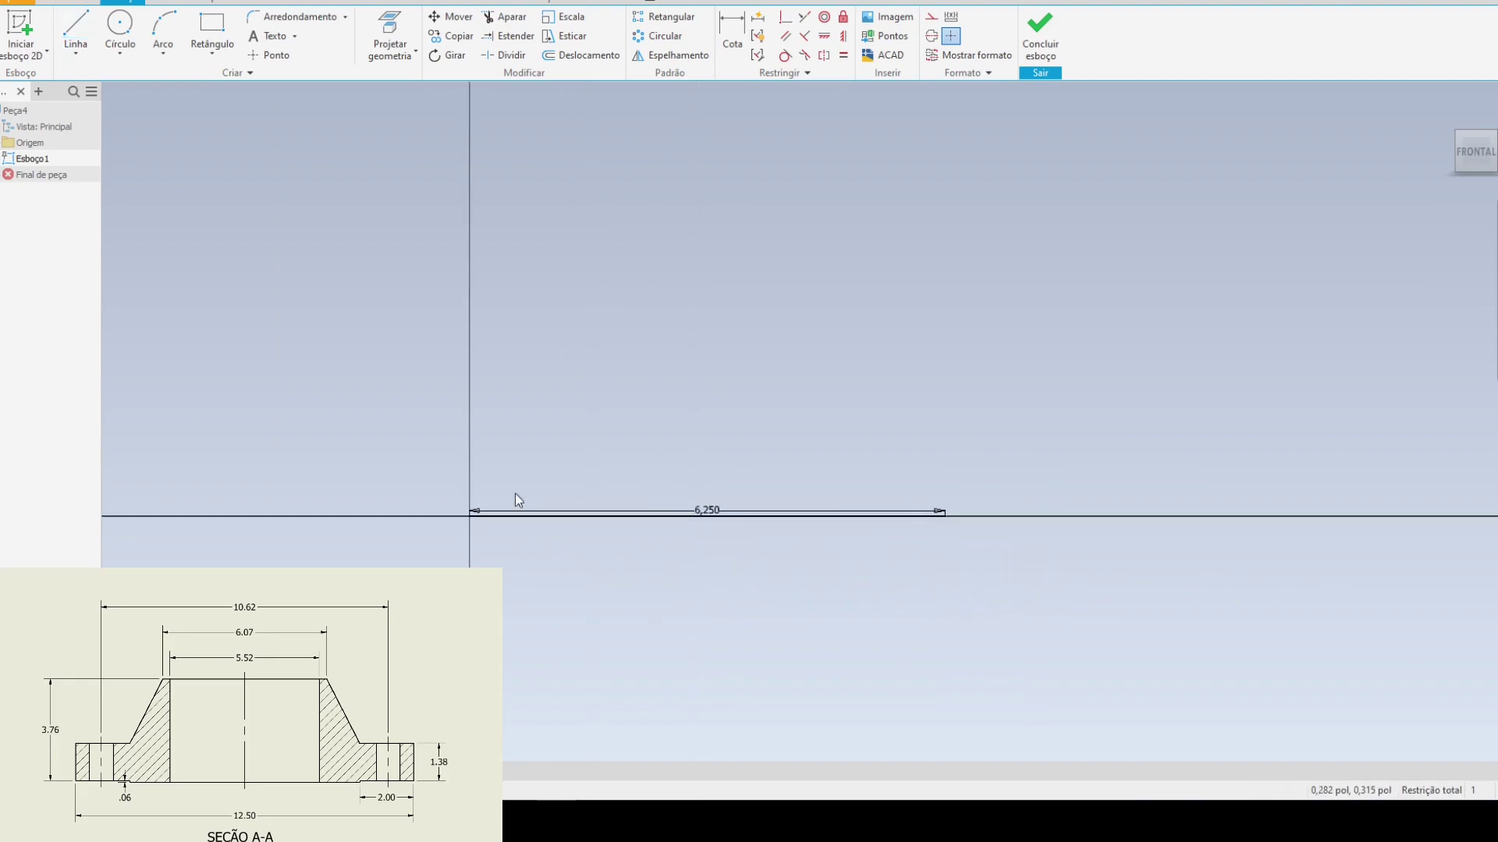
- Draw a 0.06-inch vertical line upward from the outer end of the base line, as given in section A-A
scroll(928, 581, up, 5)
scroll(903, 600, down, 2)
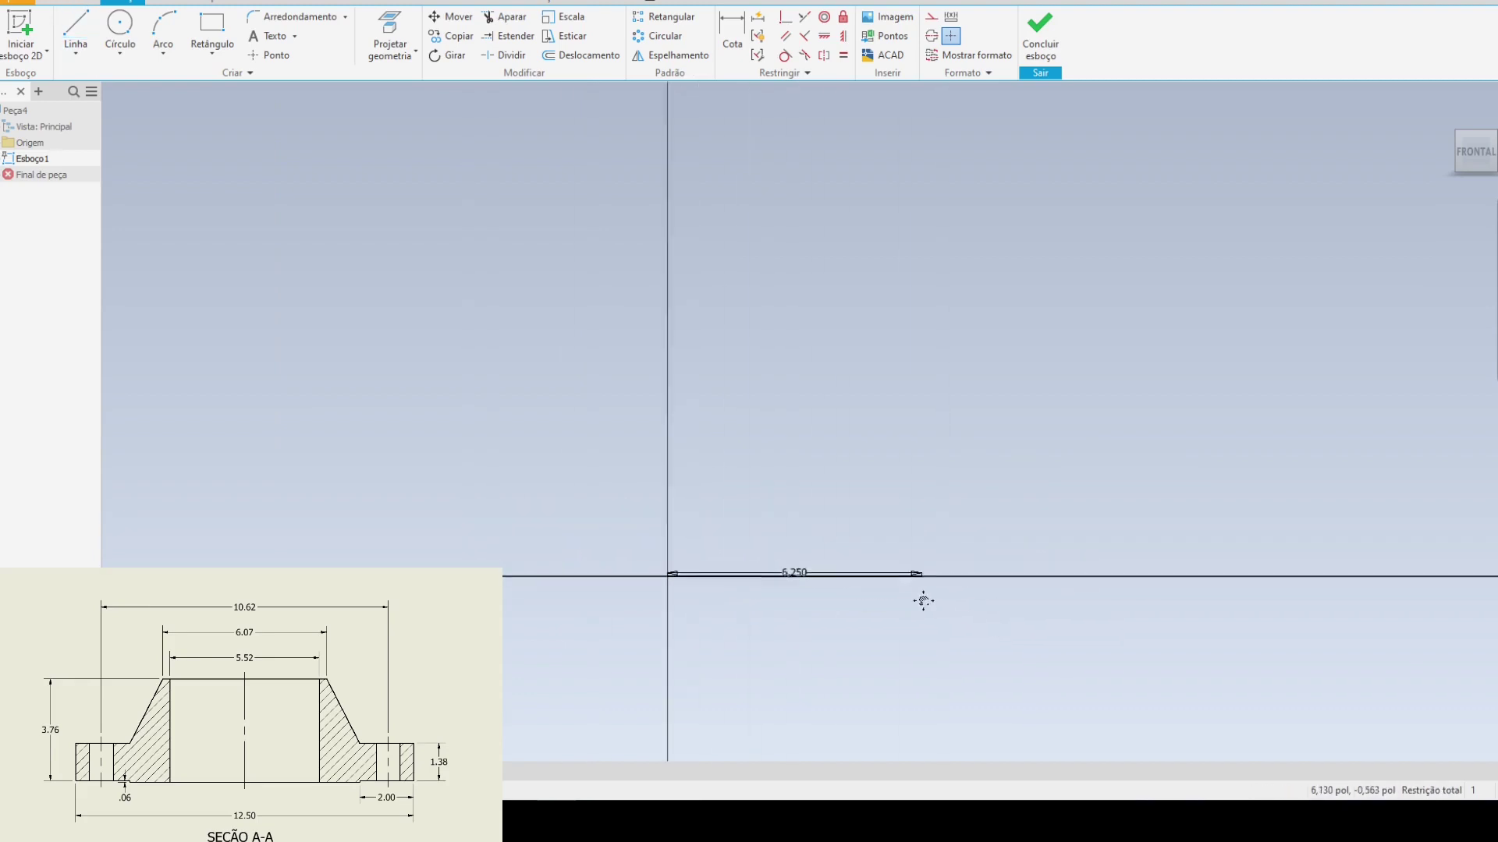
scroll(925, 599, up, 1)
key(alt+Tab)
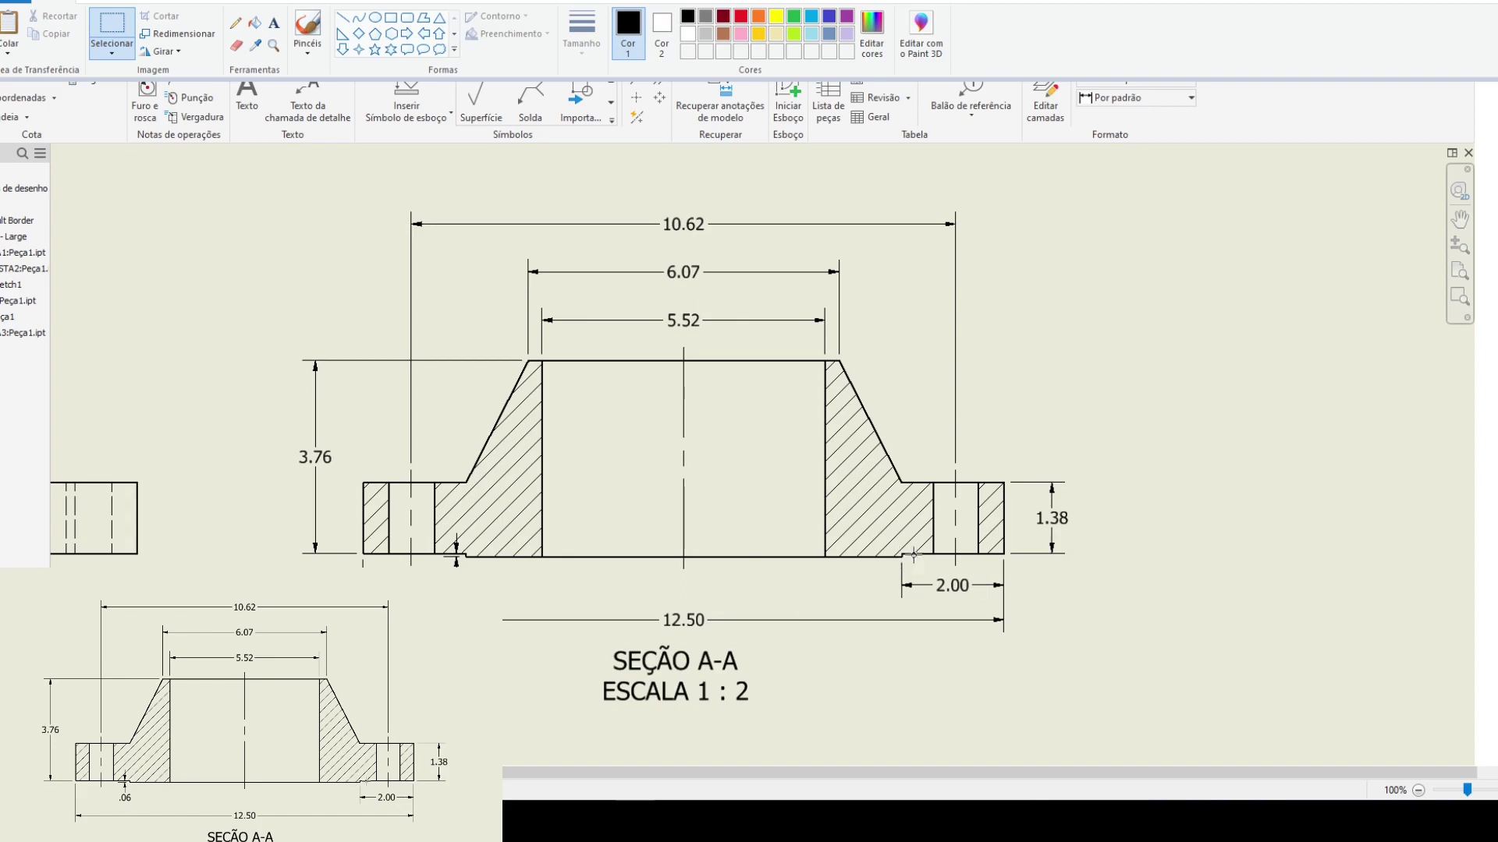
key(alt+Tab)
key(l)
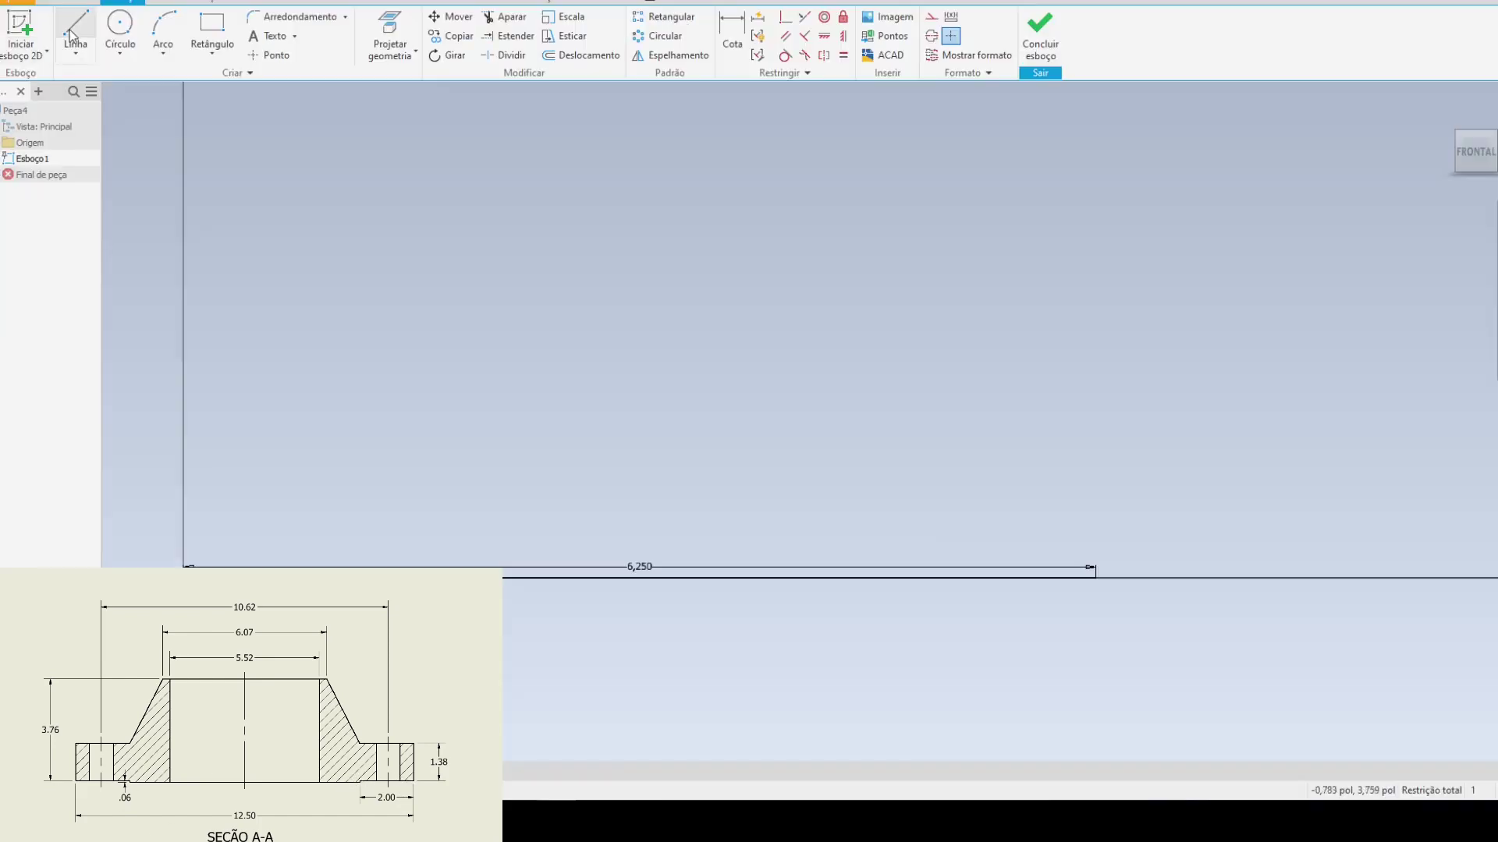
scroll(1107, 556, down, 4)
scroll(1127, 564, up, 8)
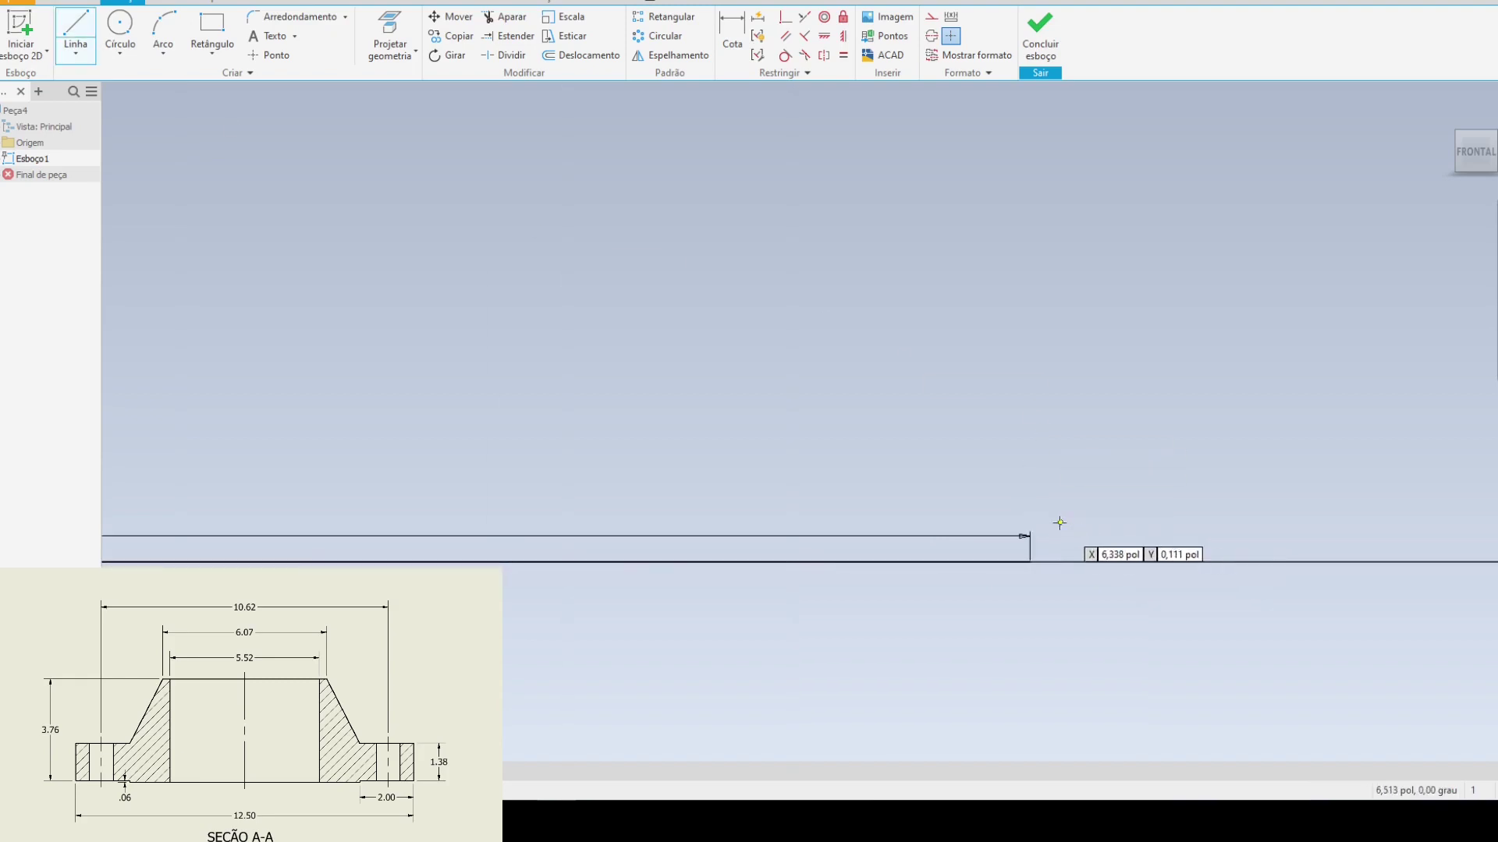
click(1030, 562)
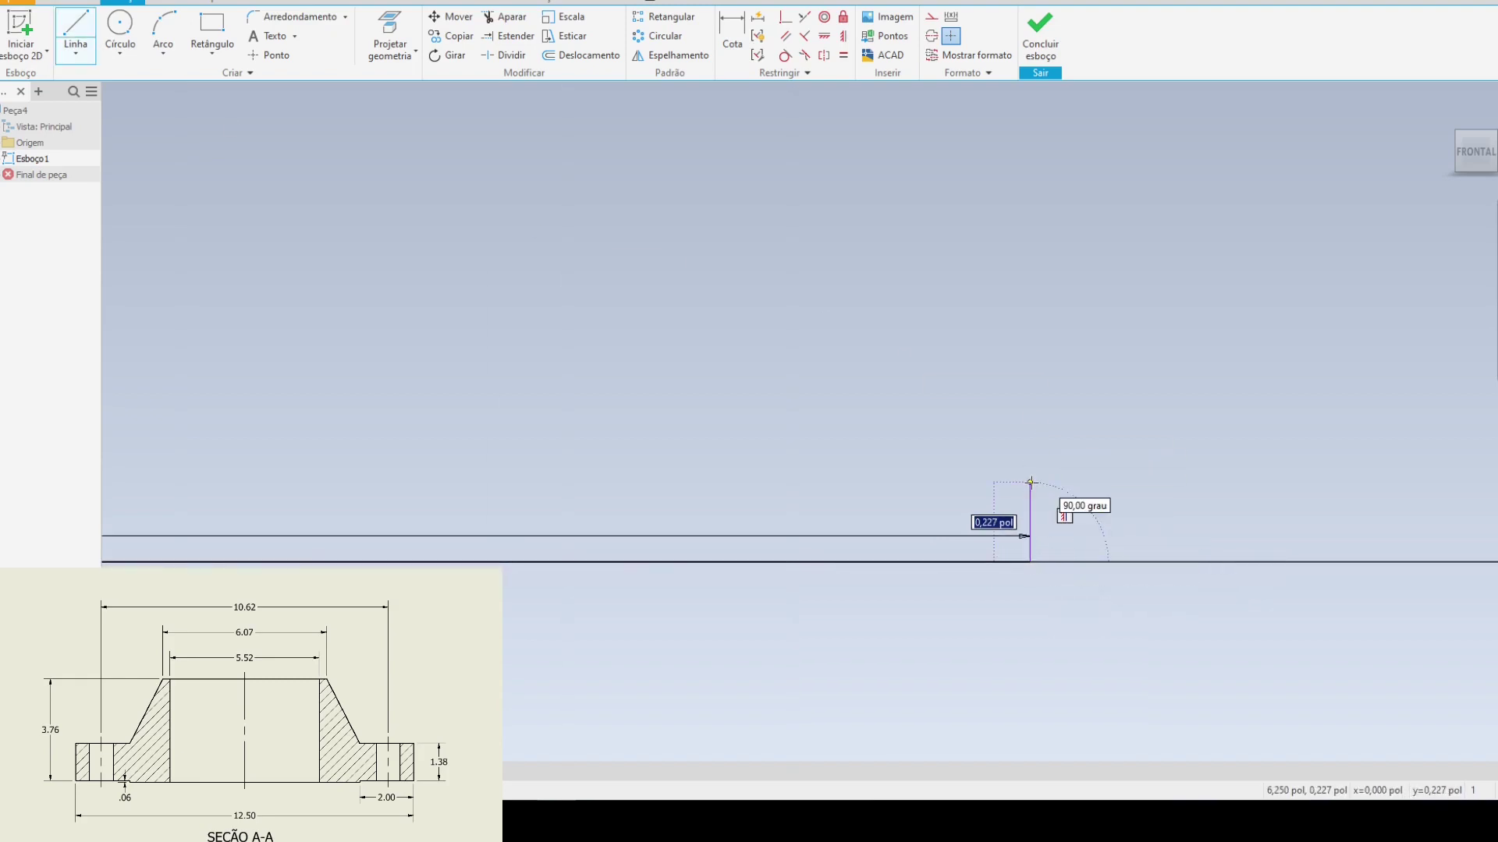
text(0.06)
key(Return)
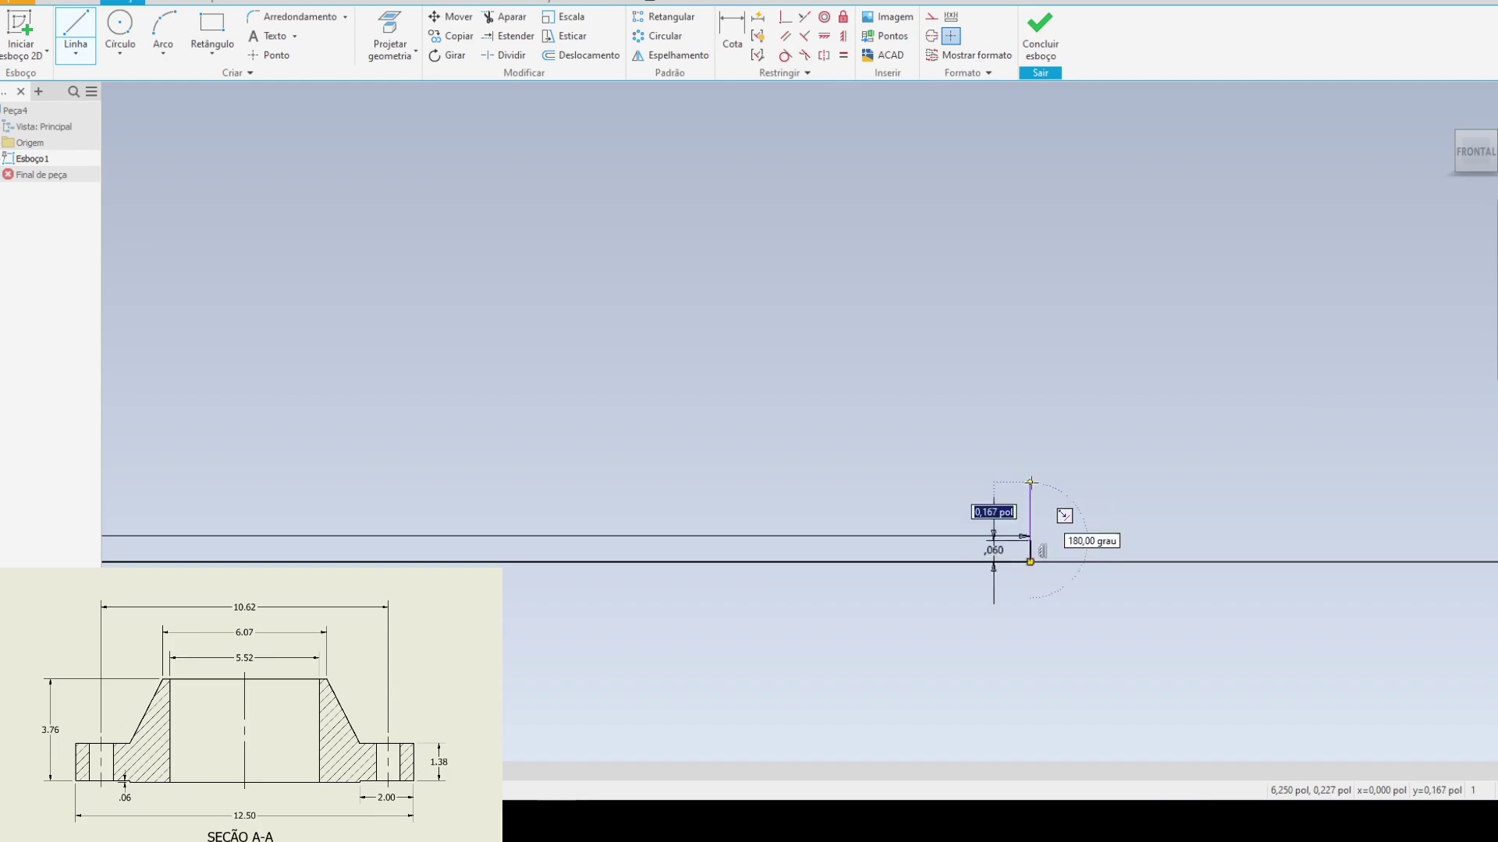
- Draw a 2-inch horizontal line inward from the short vertical line's upper end and drop a vertical line from it to the base line
scroll(654, 538, up, 2)
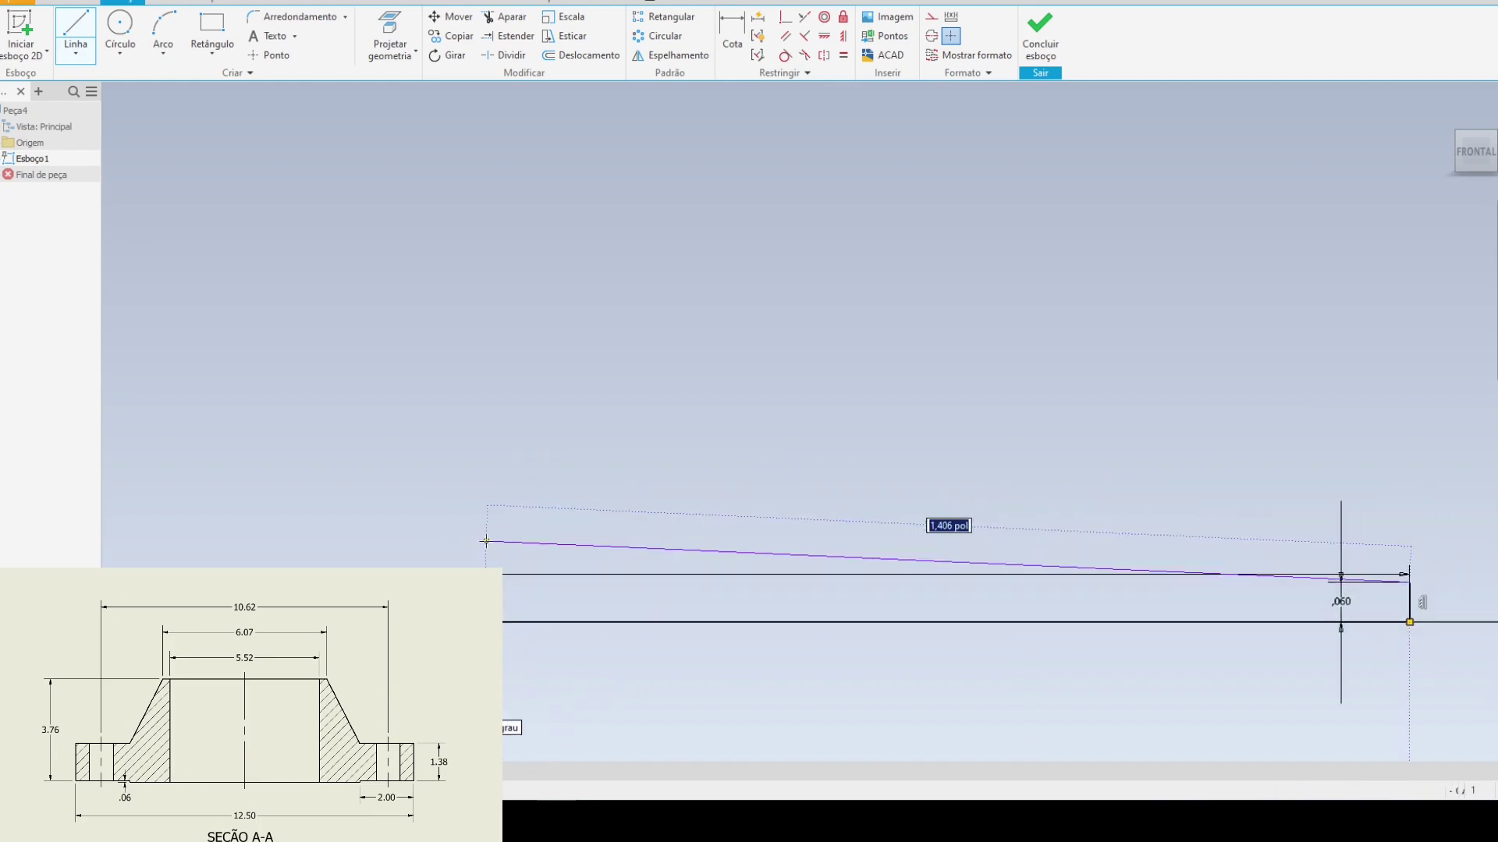
scroll(1056, 568, down, 2)
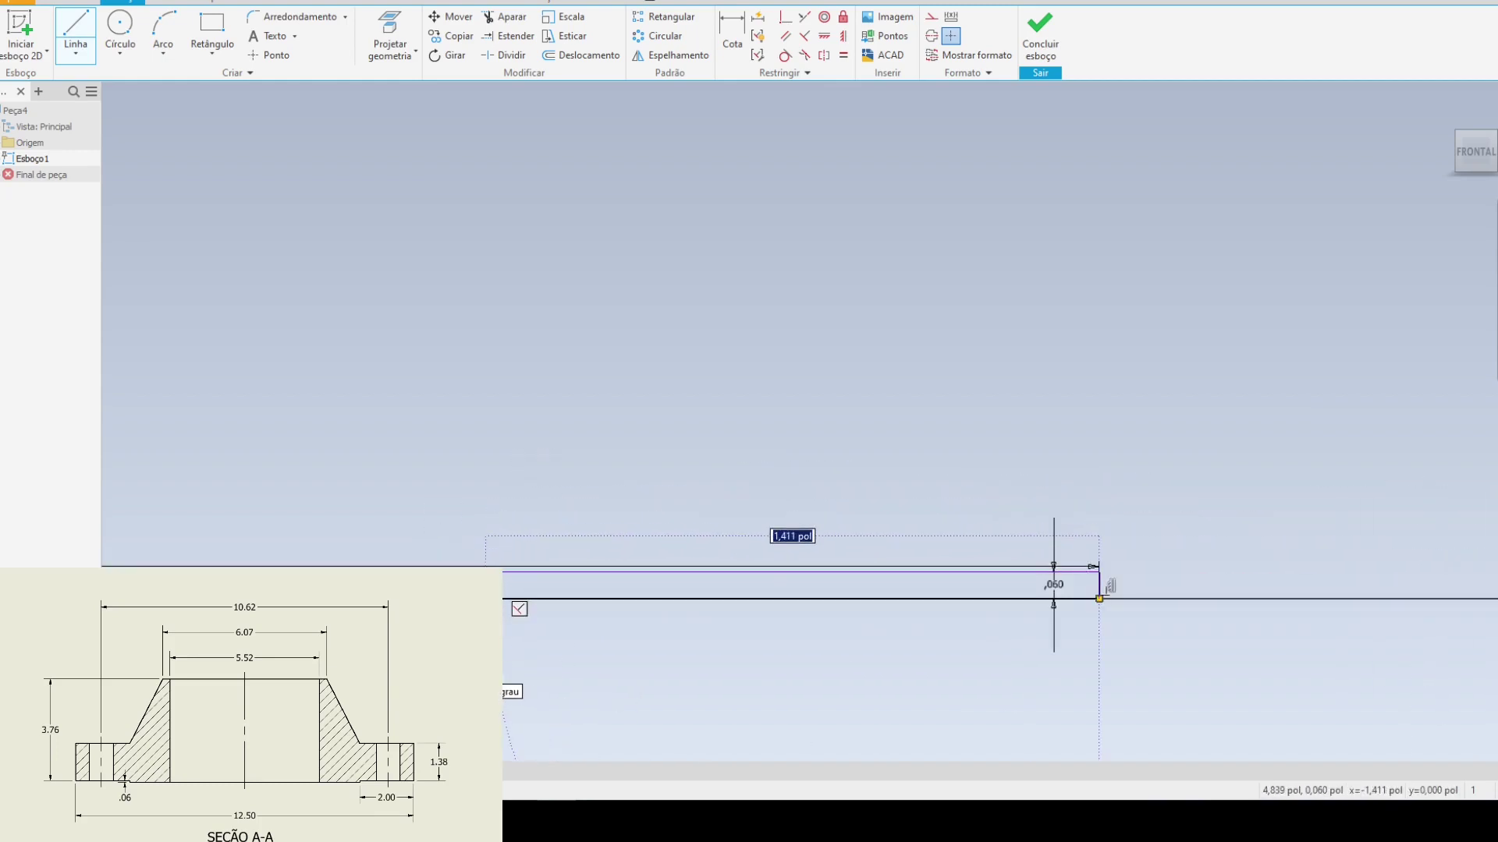
text(2)
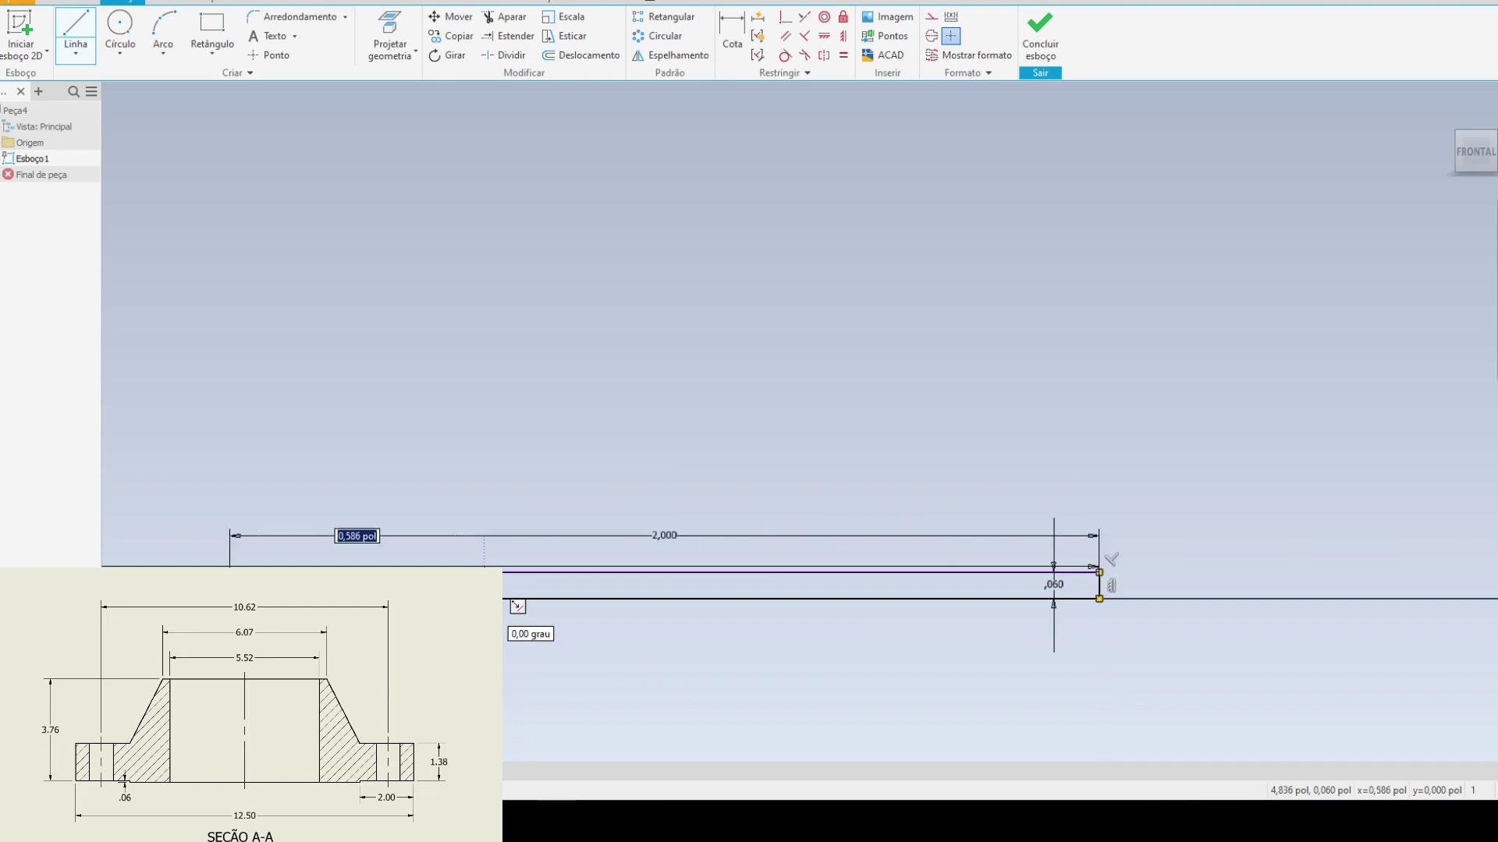
key(Return)
middle_drag(438, 636, 806, 601)
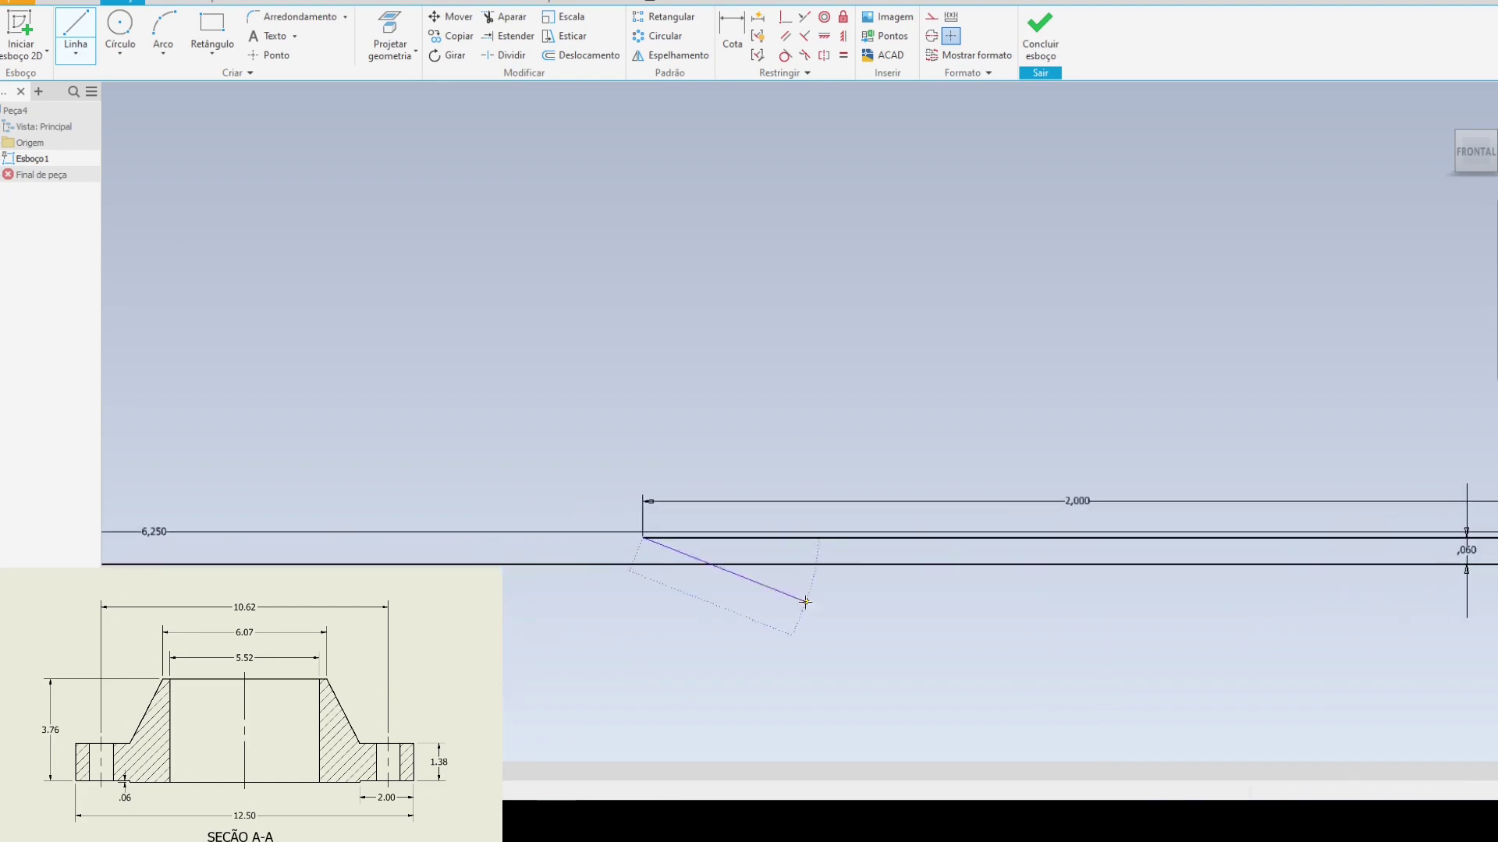
click(643, 564)
key(Escape)
middle_drag(992, 625, 787, 592)
key(Escape)
scroll(777, 588, up, 3)
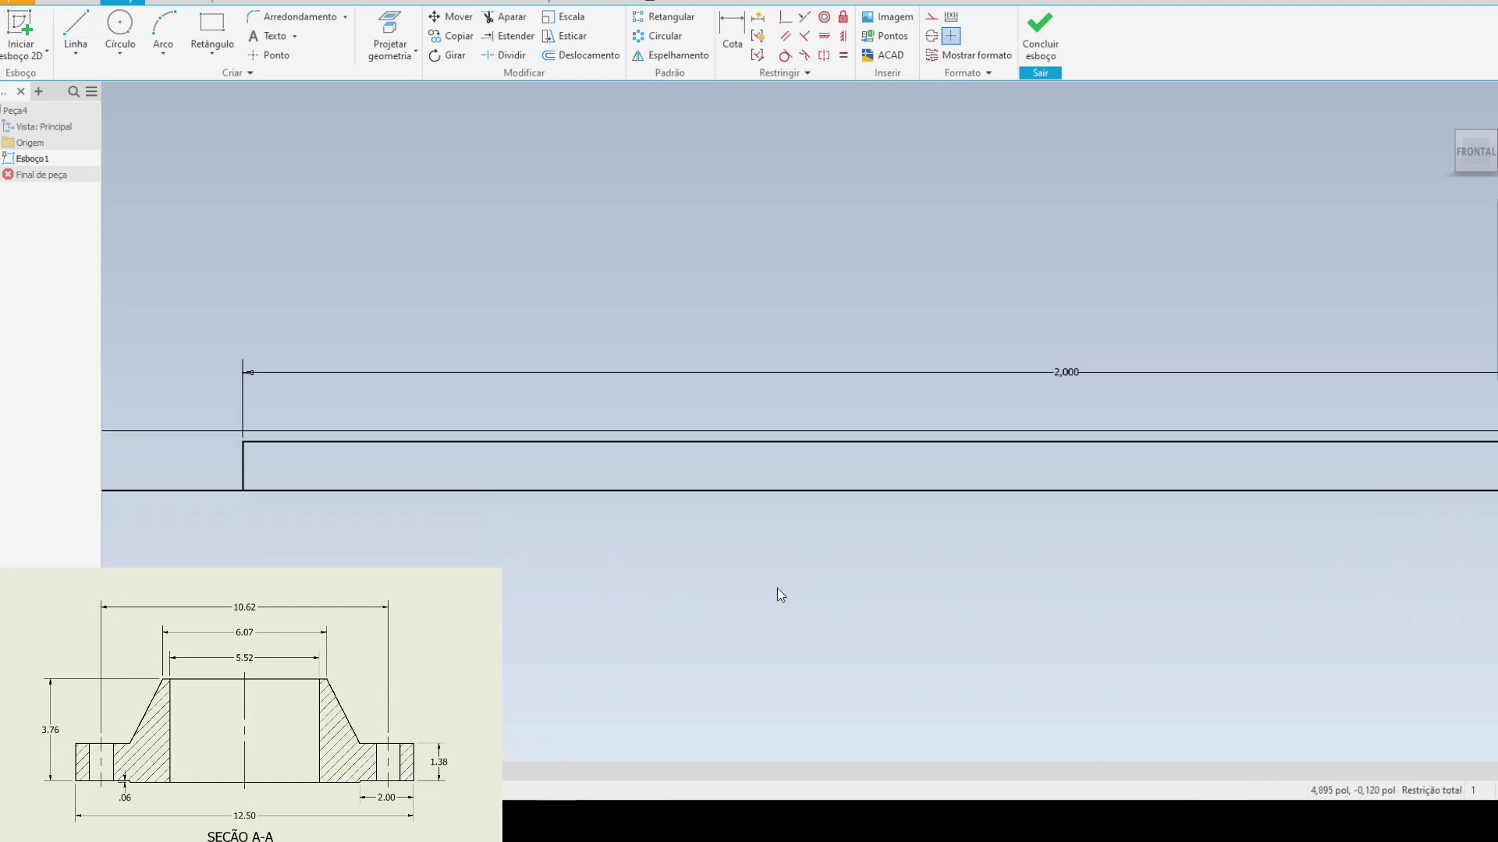
scroll(771, 576, down, 3)
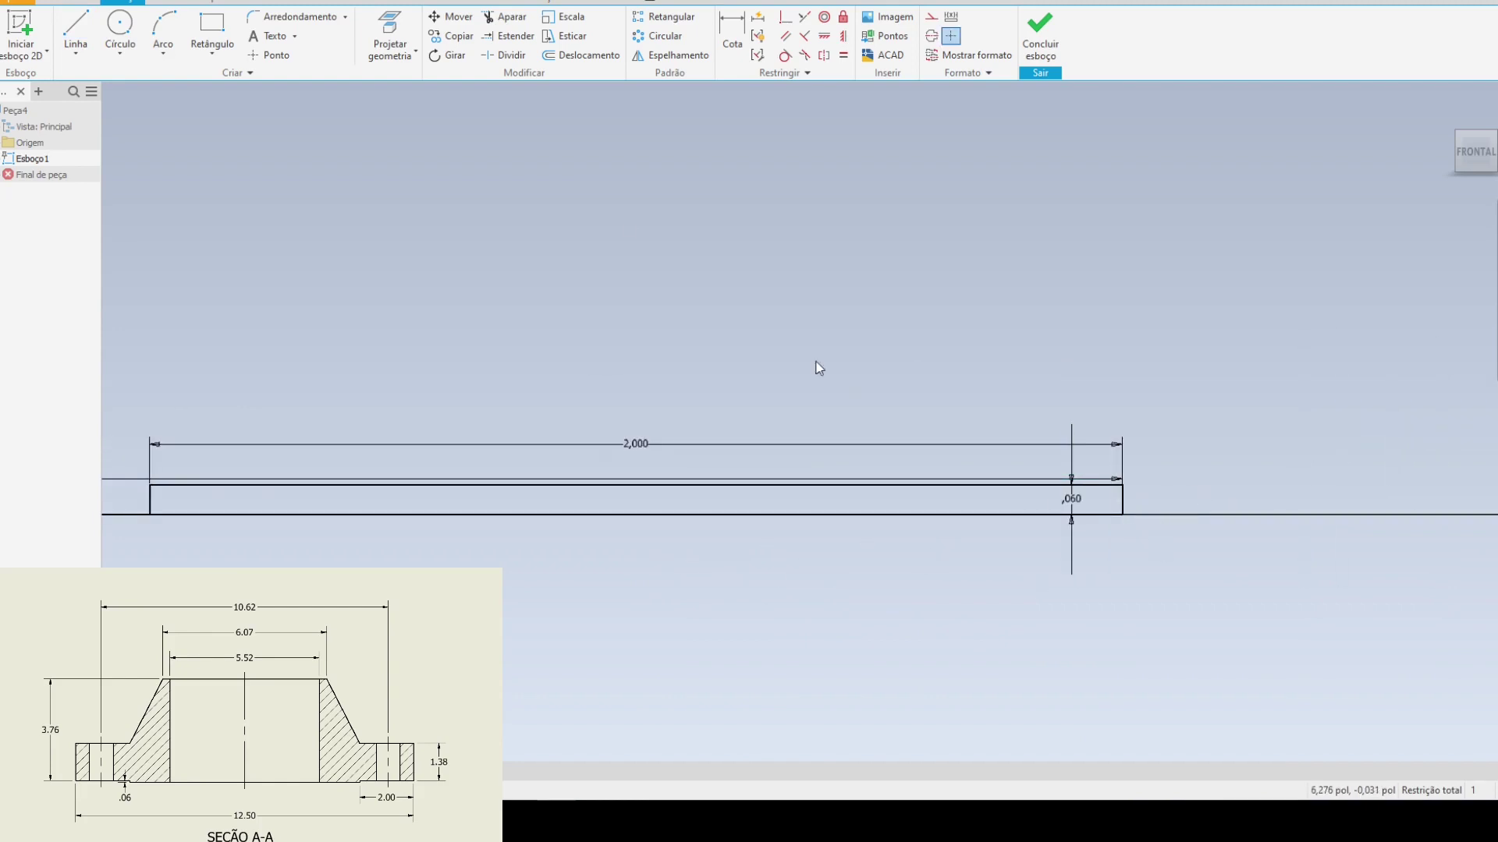
- Trim away the base line portion beneath the 2-inch line and the short vertical line at its outer end
key(ctrl+z)
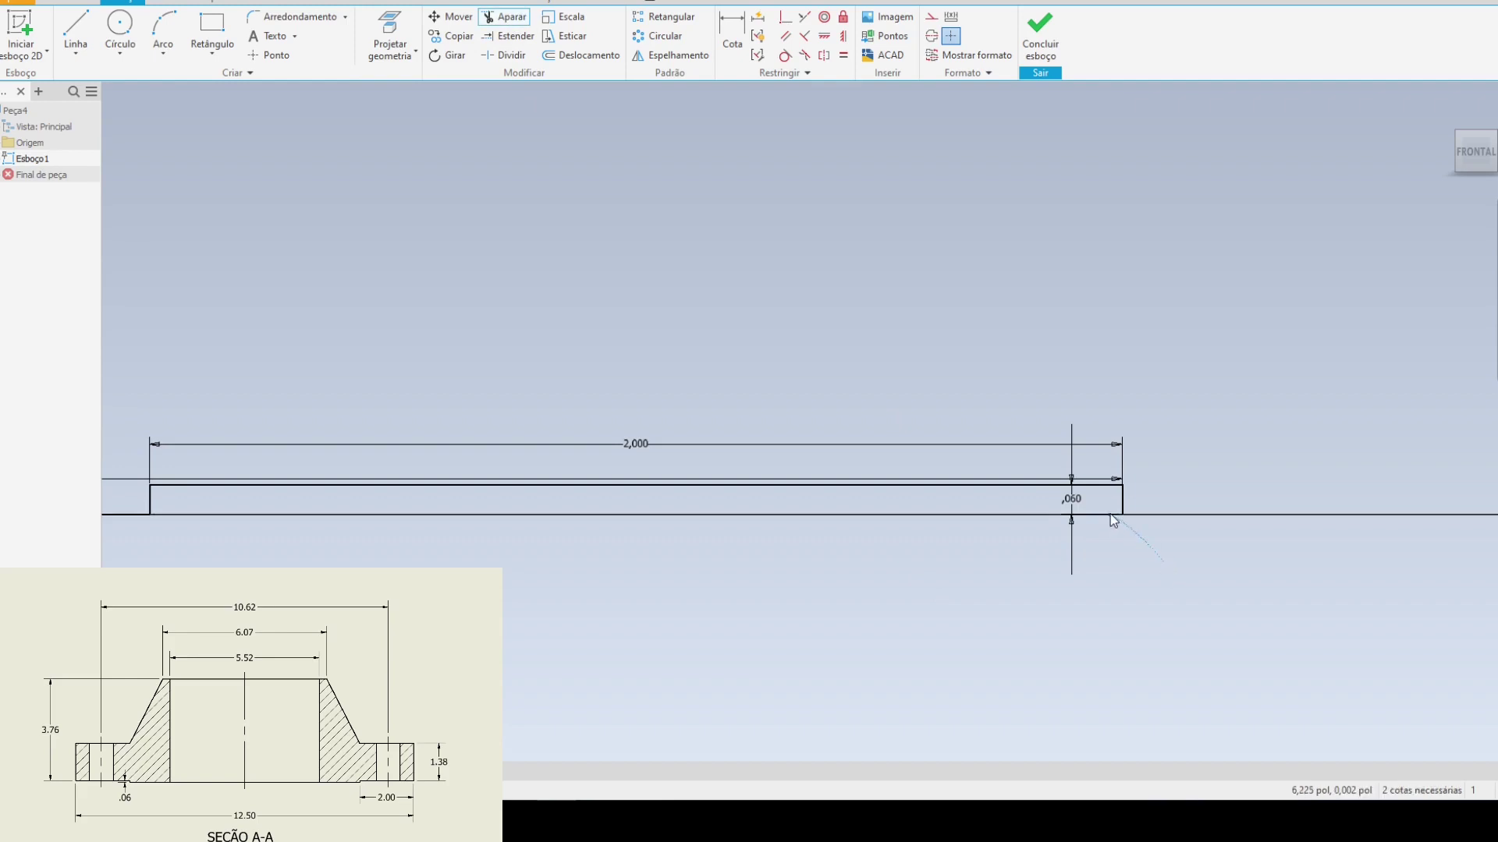
scroll(1251, 555, up, 2)
middle_drag(460, 551, 770, 544)
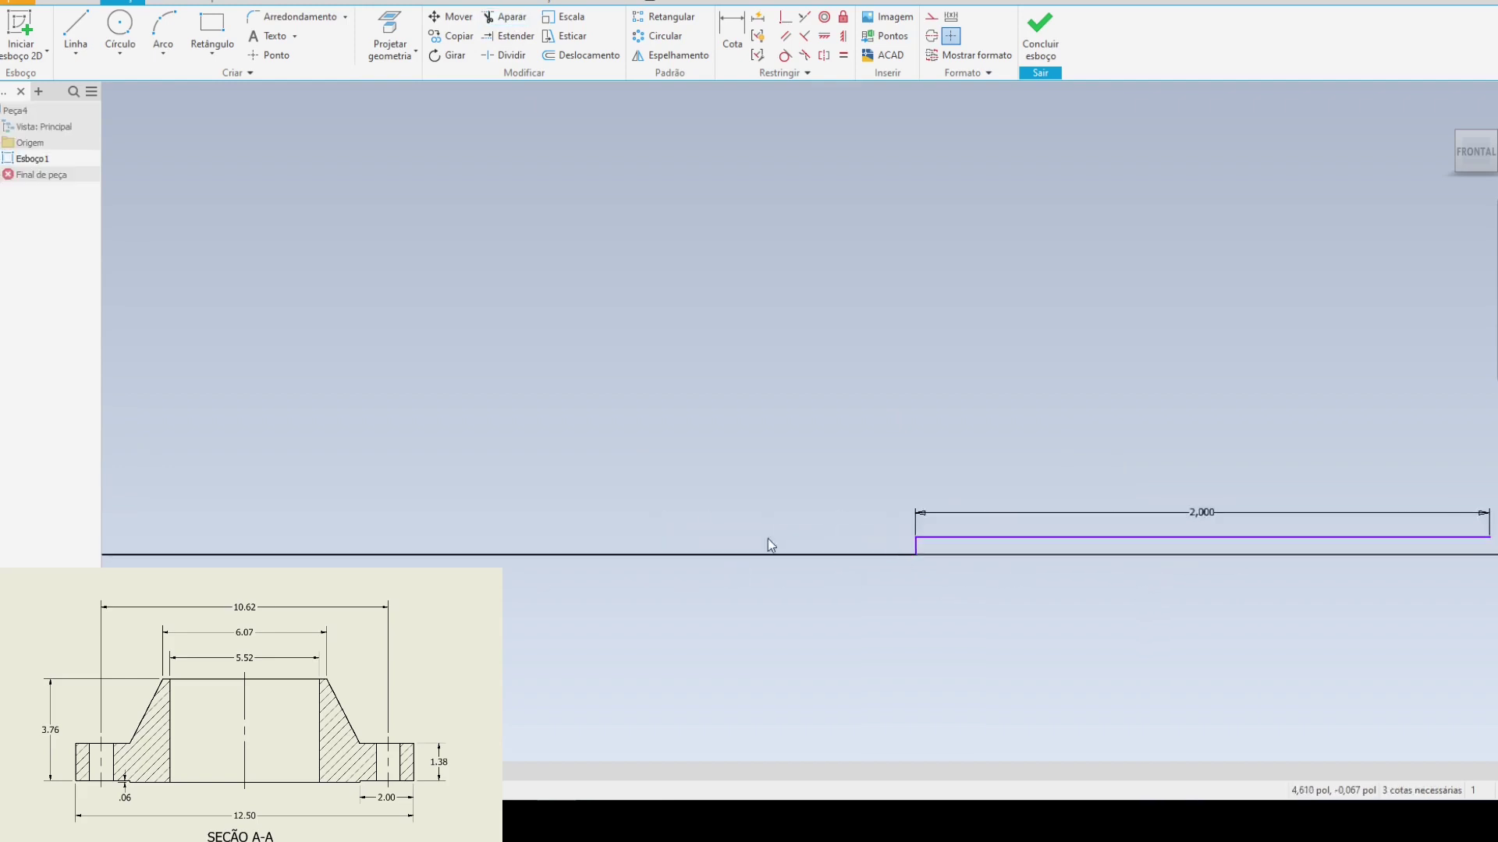
middle_drag(1206, 601, 933, 615)
scroll(1009, 602, up, 2)
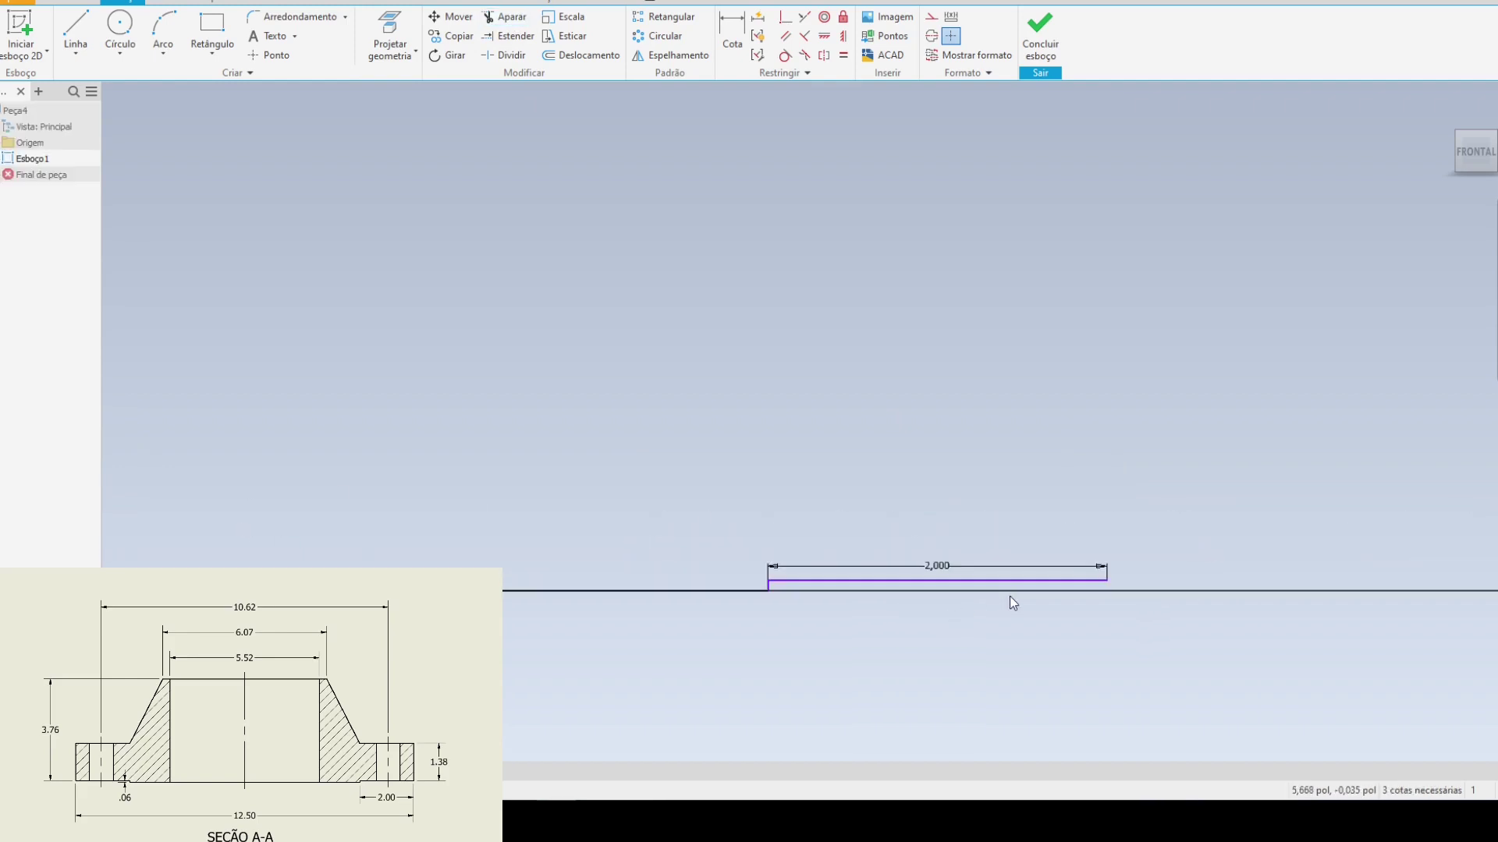
scroll(1096, 409, down, 1)
- Draw a 1.38-inch vertical line up from the 2-inch line's outer end and a horizontal line inward, ending directly above the raised-face step
key(alt+Tab)
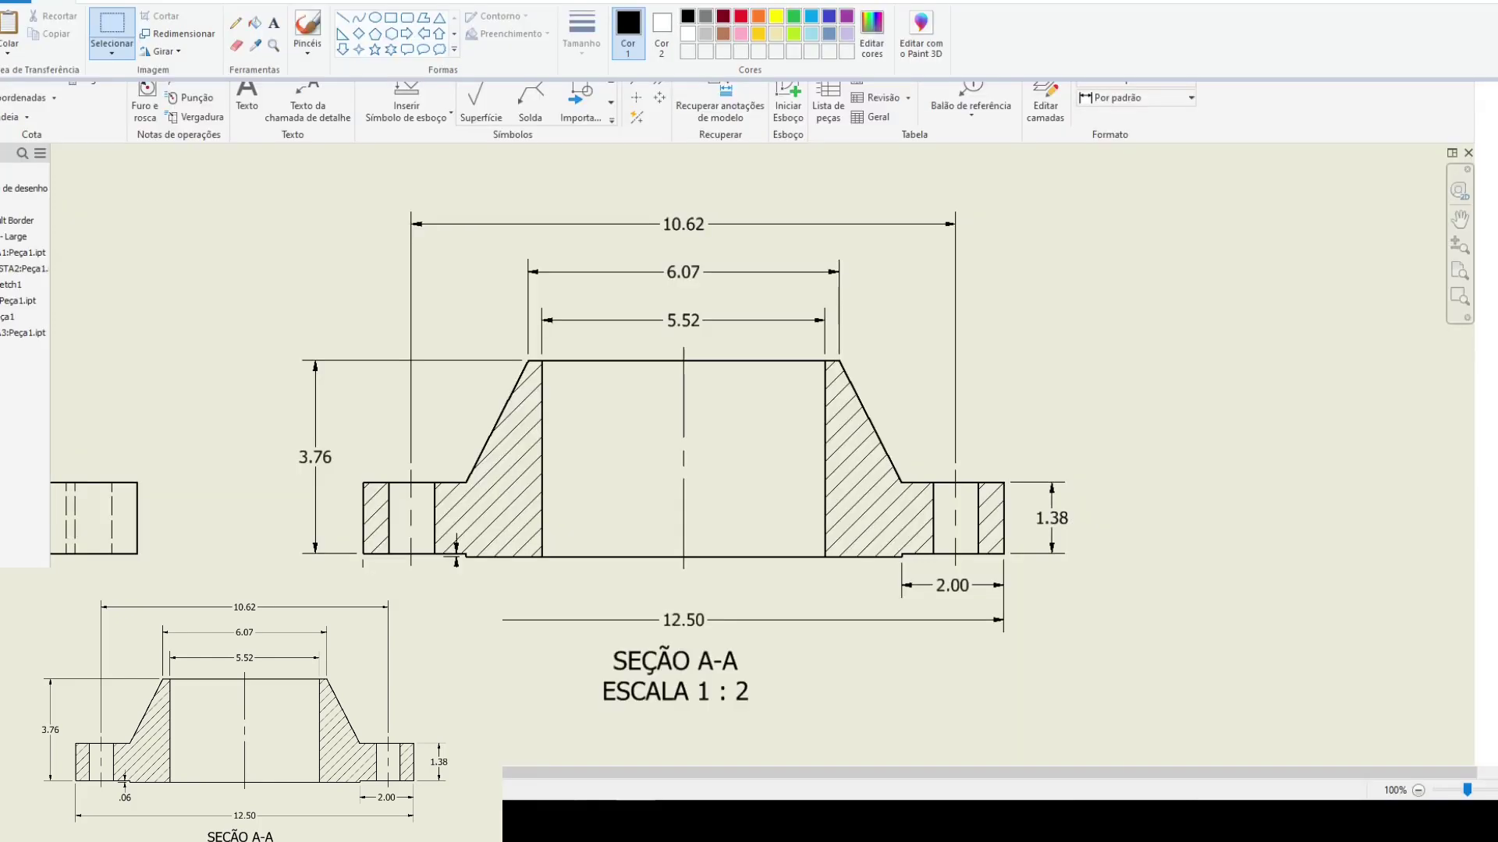
key(alt+Tab)
key(l)
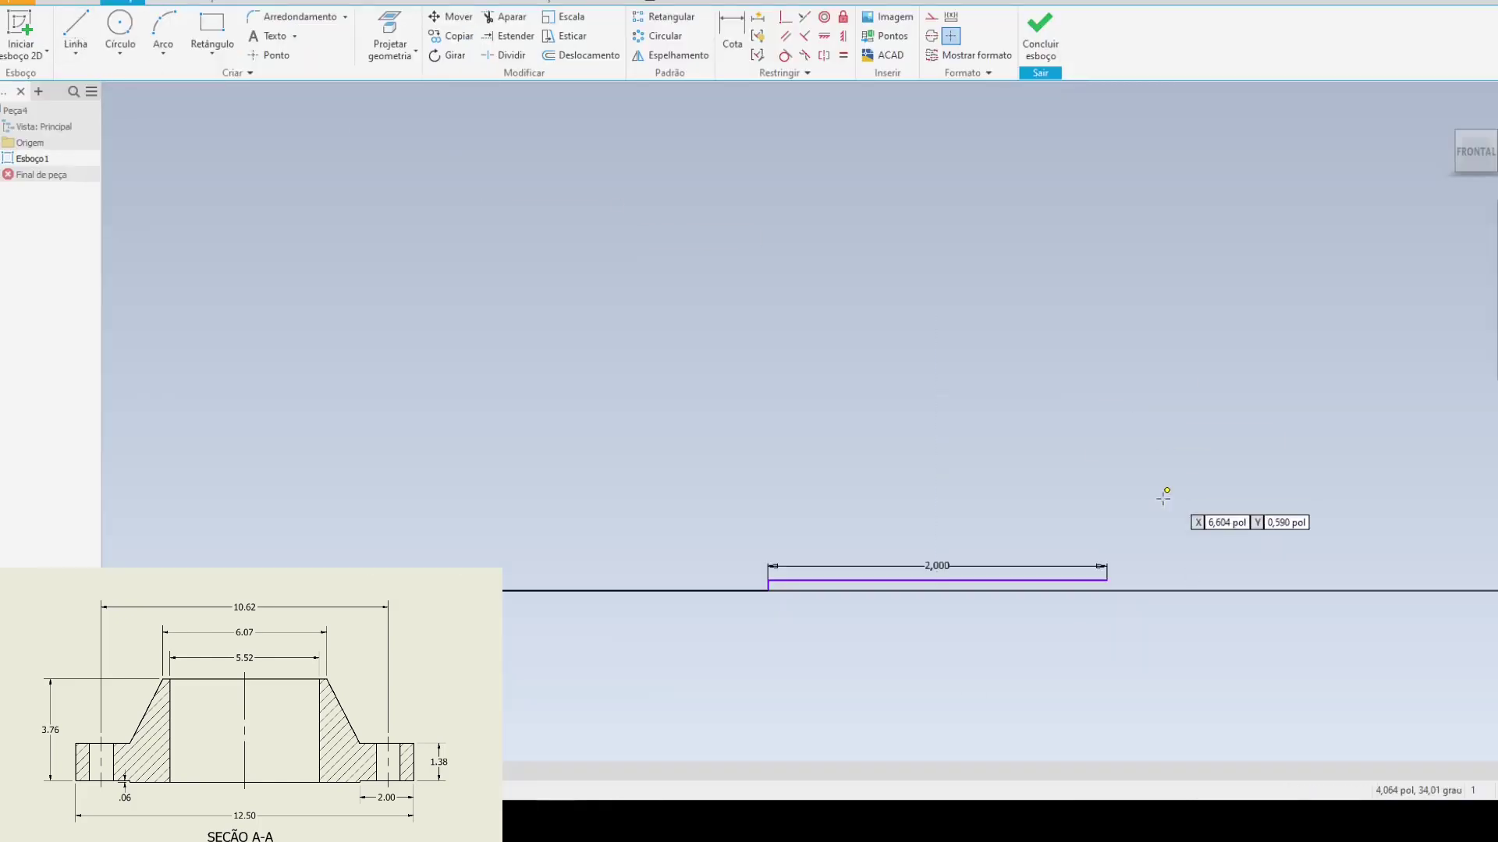
click(1107, 579)
text(1.38)
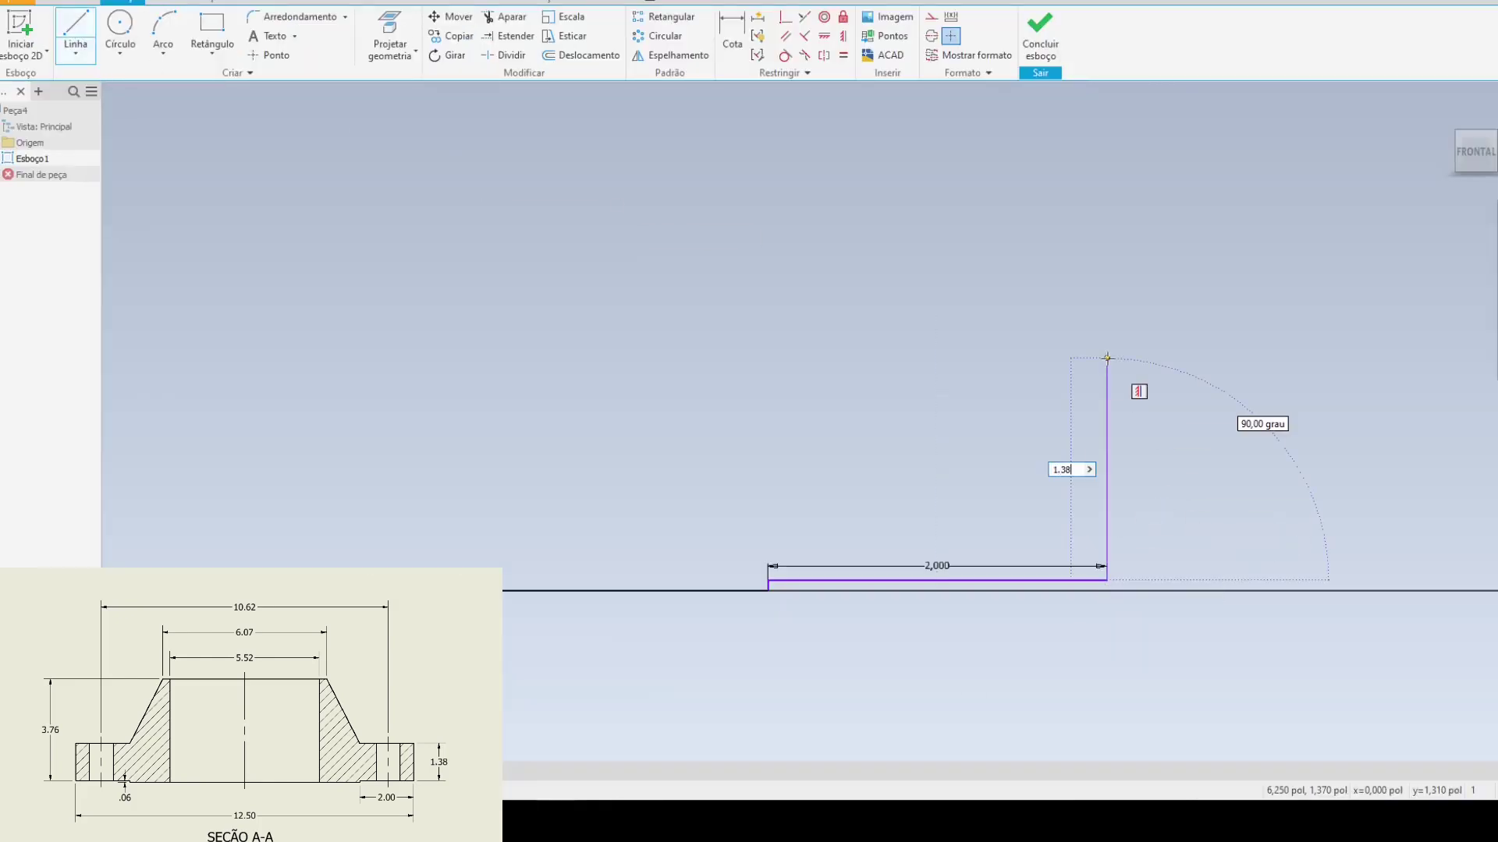
key(Return)
middle_drag(501, 507, 989, 458)
scroll(1100, 462, down, 3)
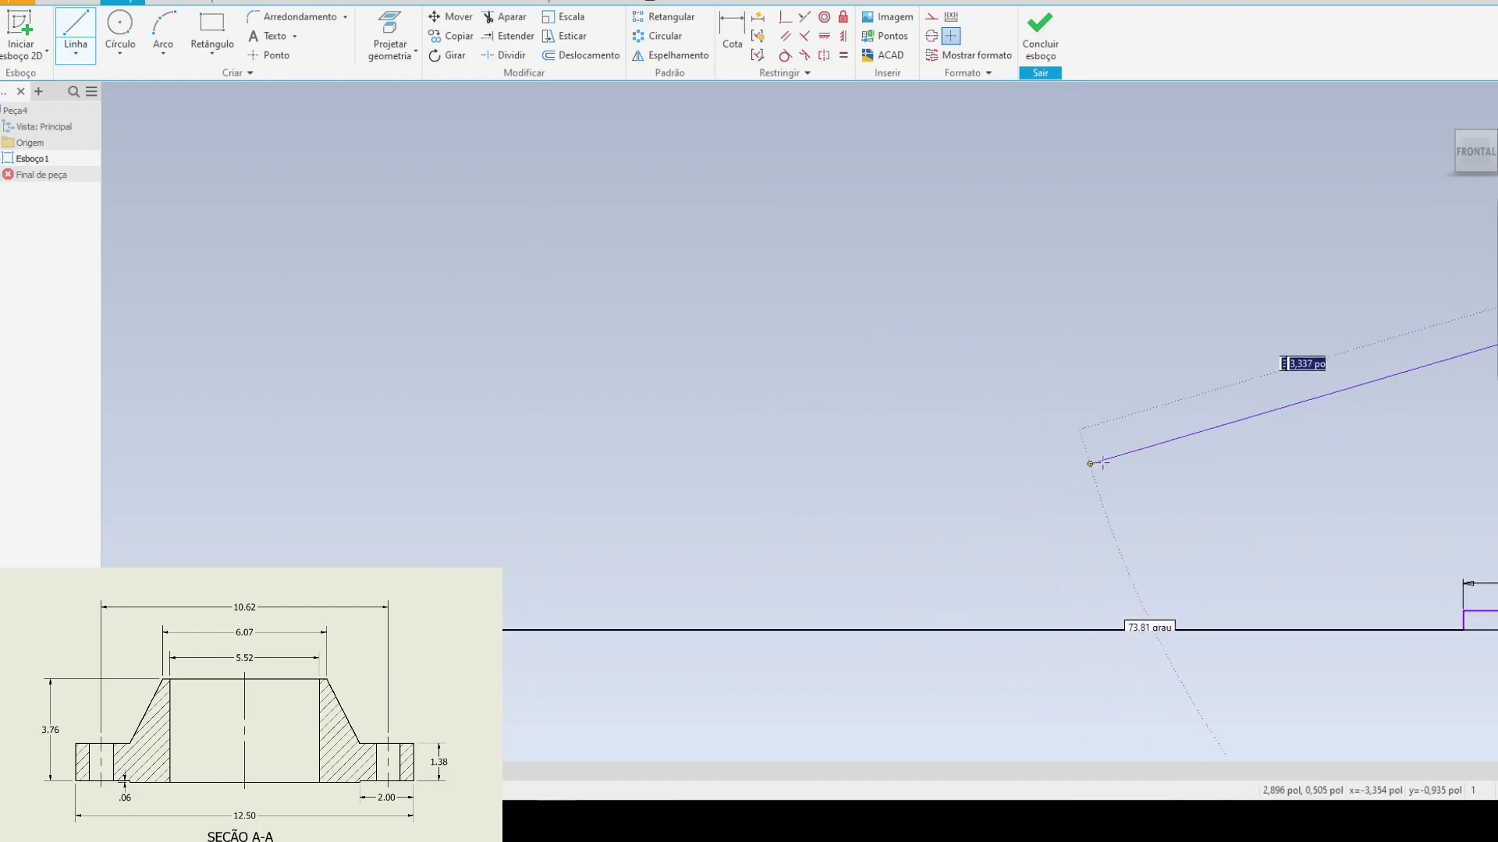
scroll(1100, 462, up, 3)
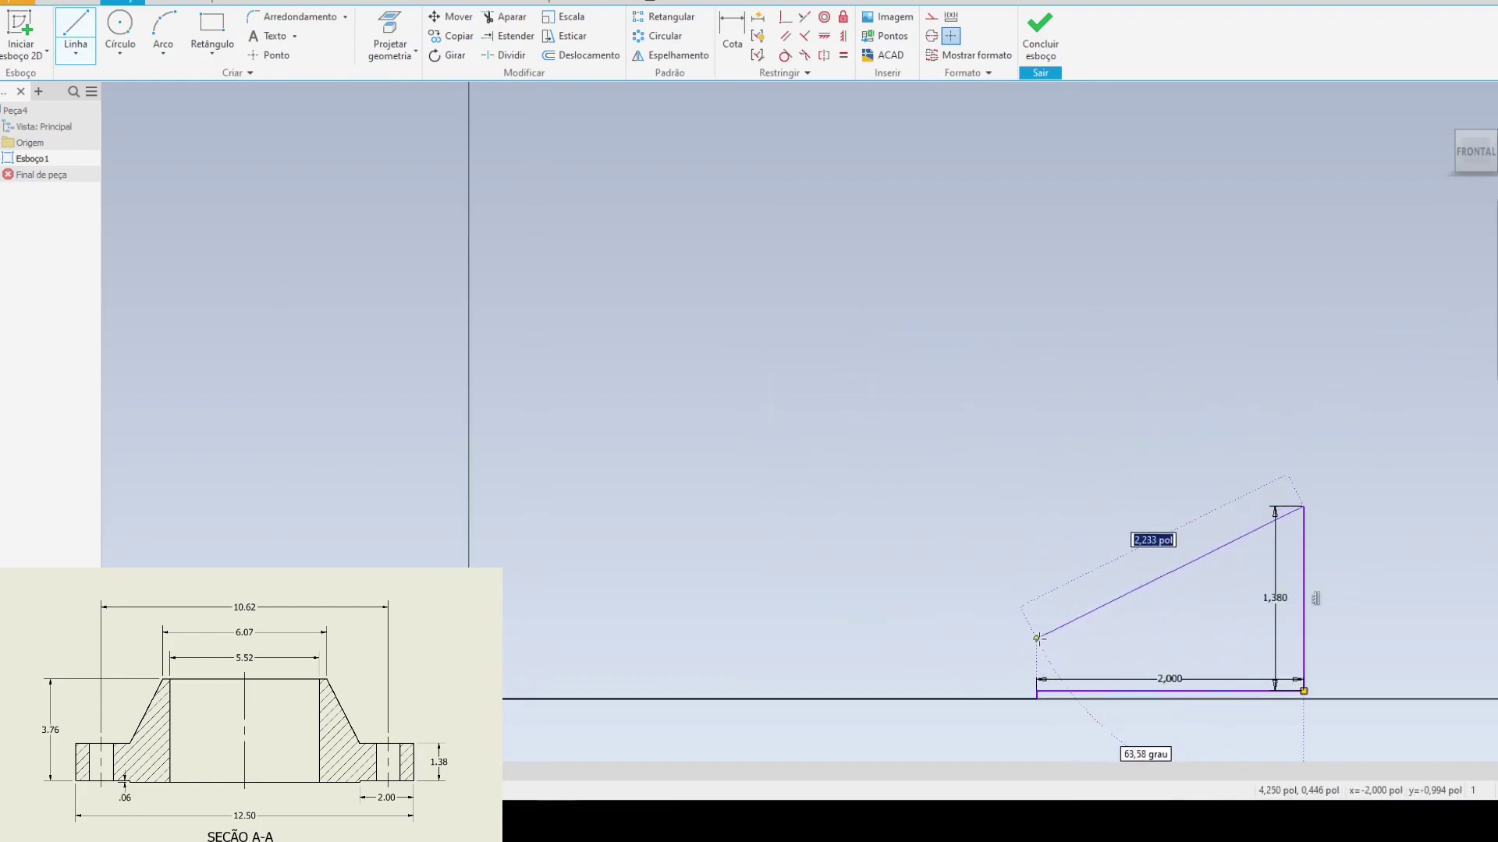
click(1037, 507)
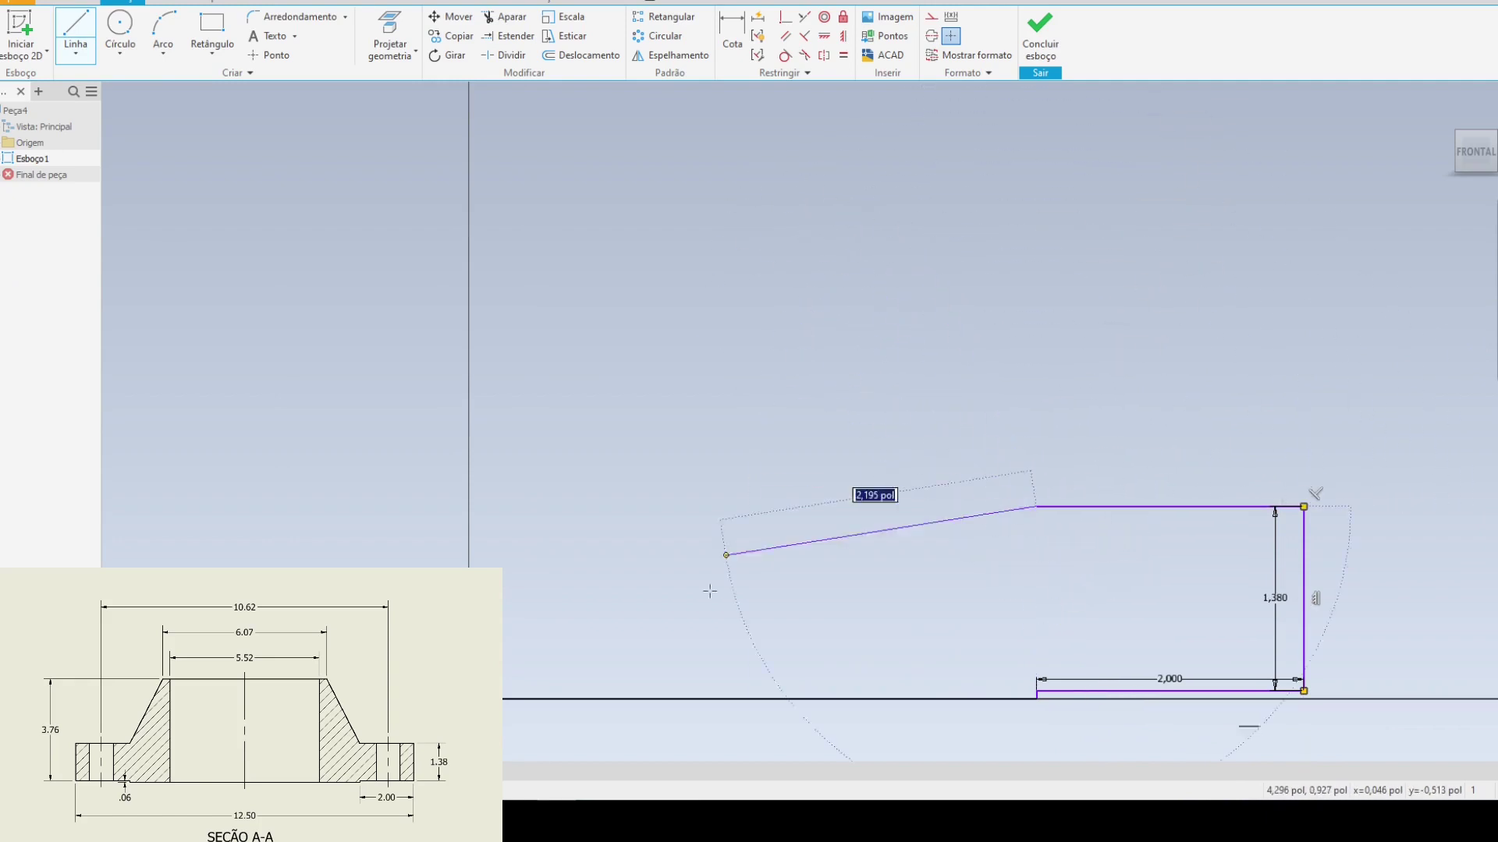
key(Escape)
- Draw a 3.76-inch vertical line up from the origin and a horizontal line of 5.52/2 inches outward from its upper end
key(l)
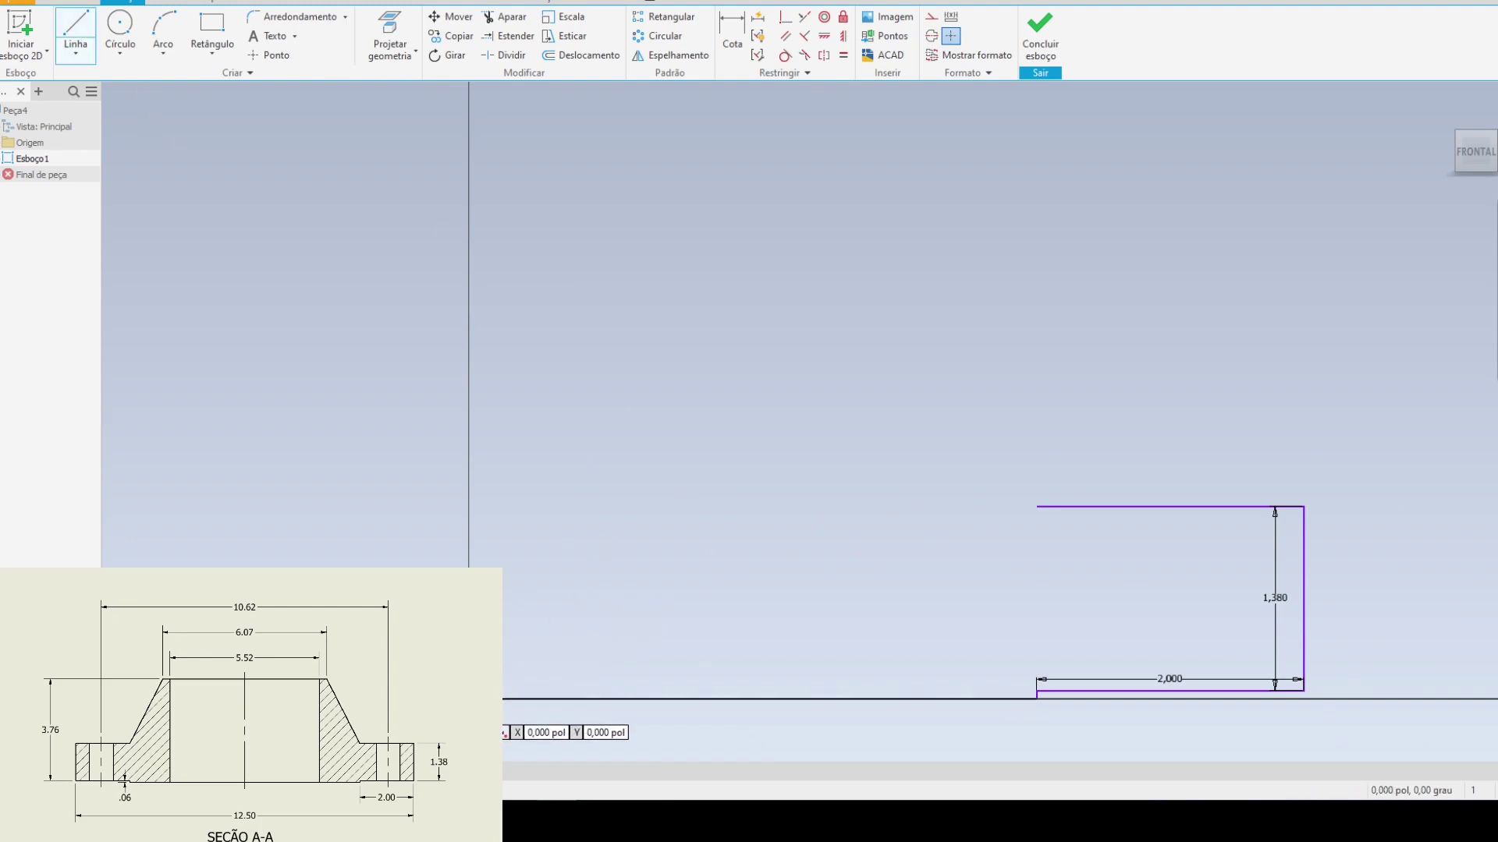
click(468, 699)
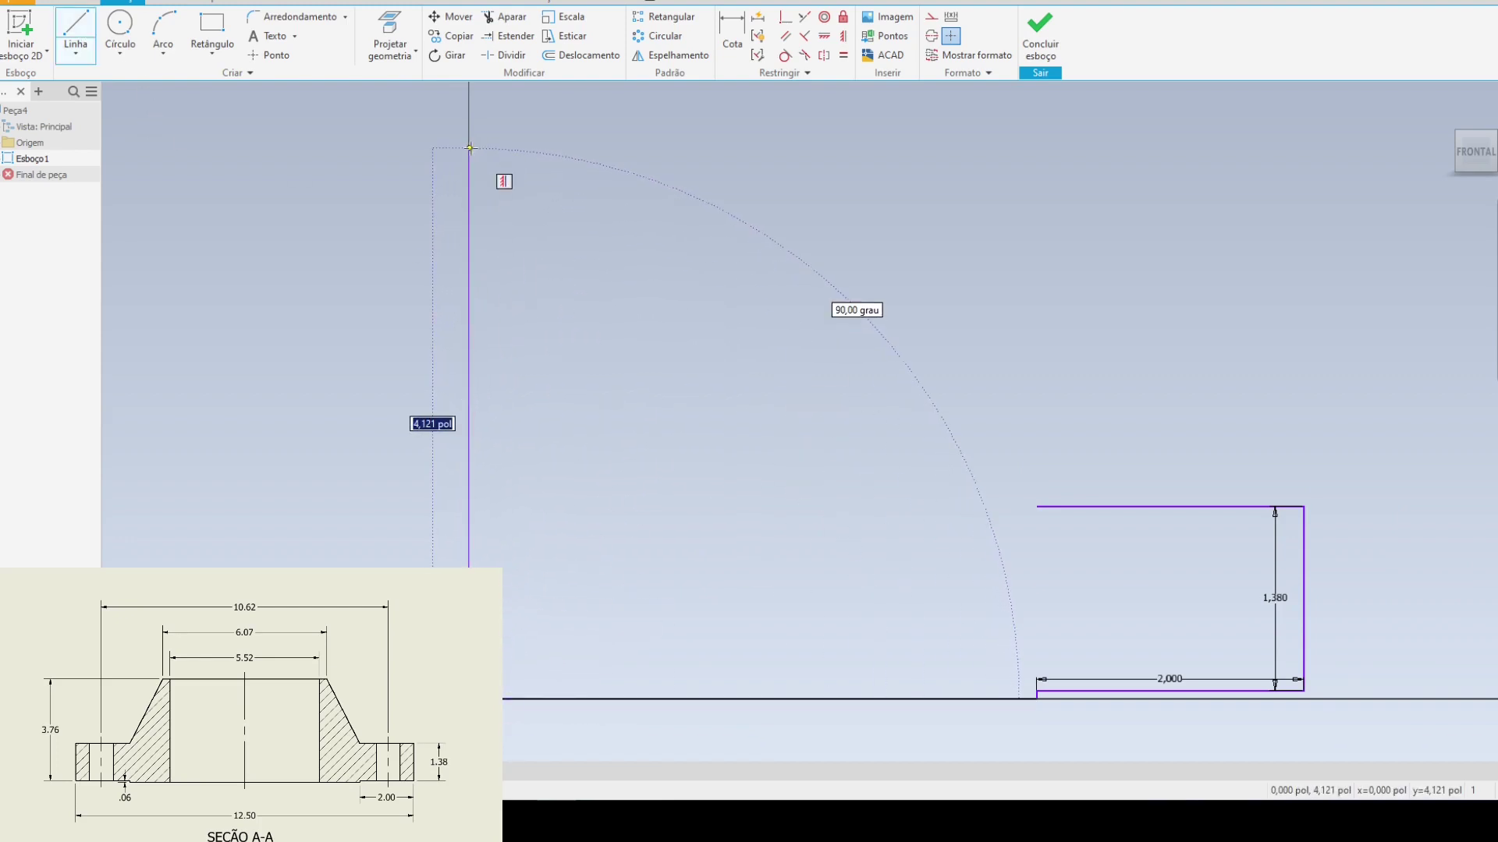
click(569, 820)
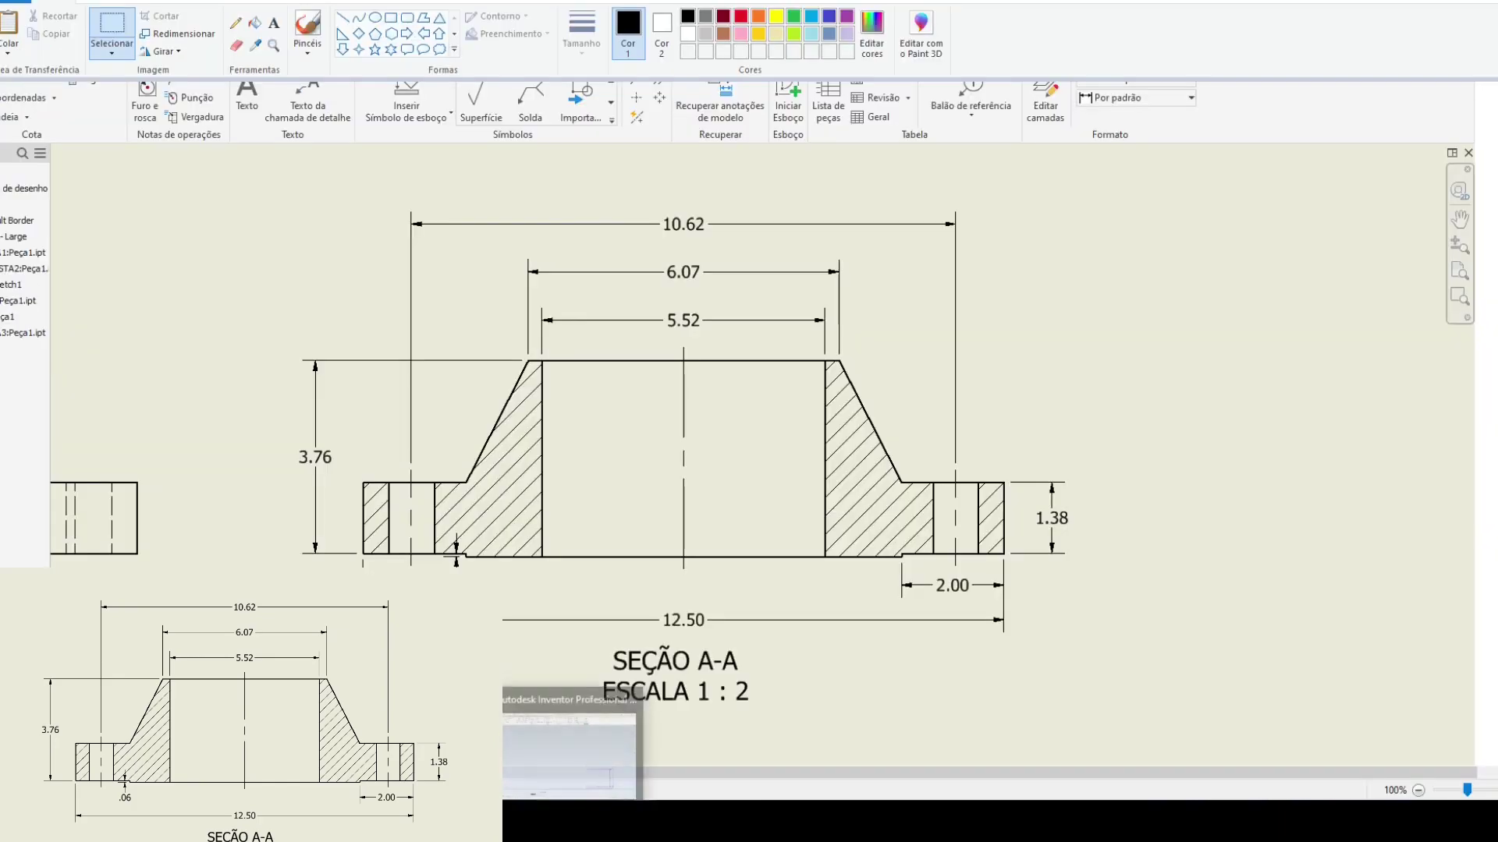
click(569, 749)
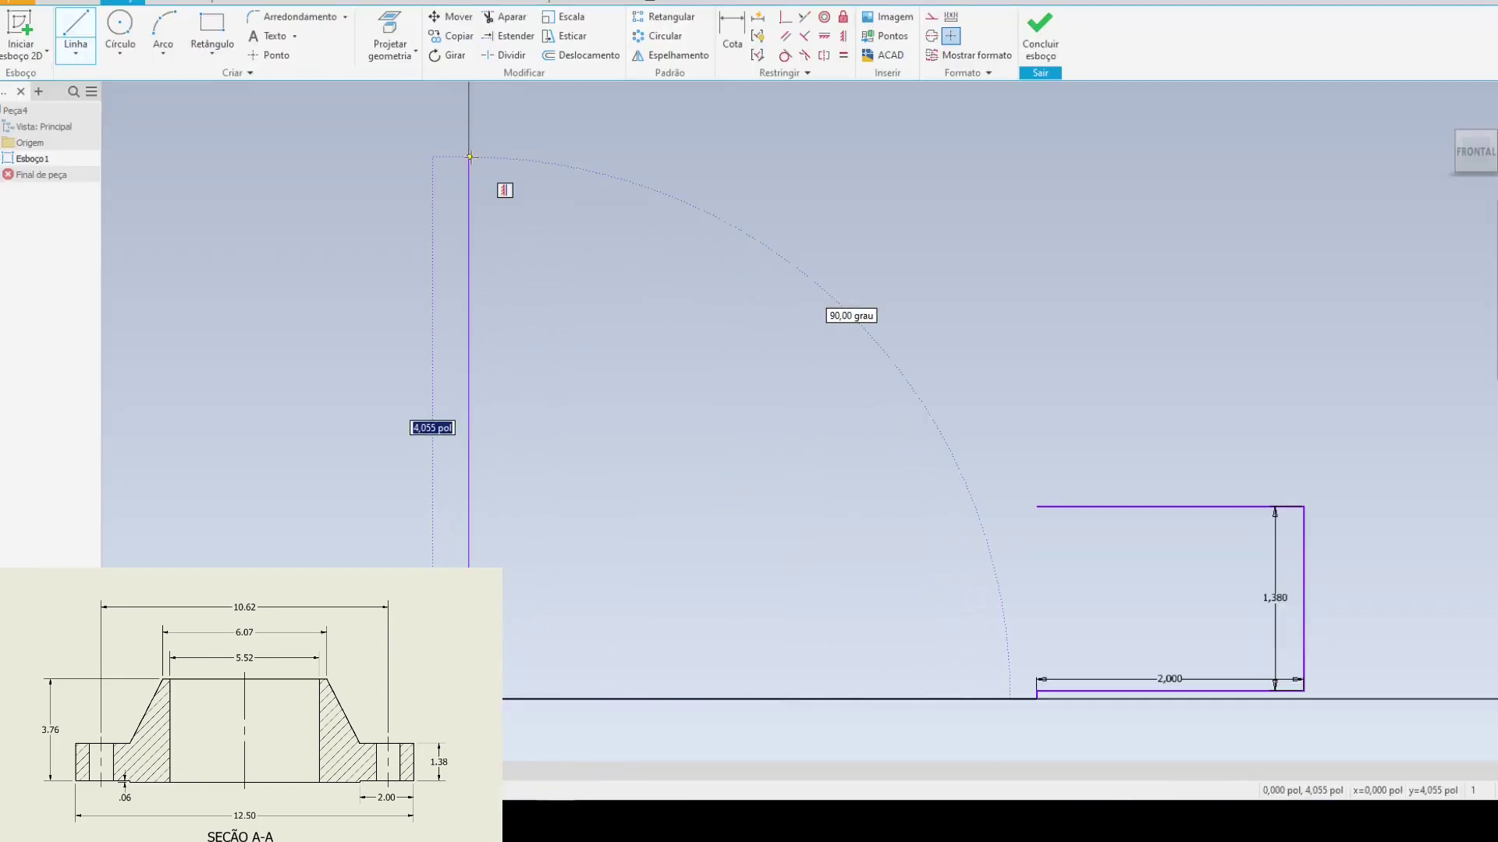
key(alt+Tab)
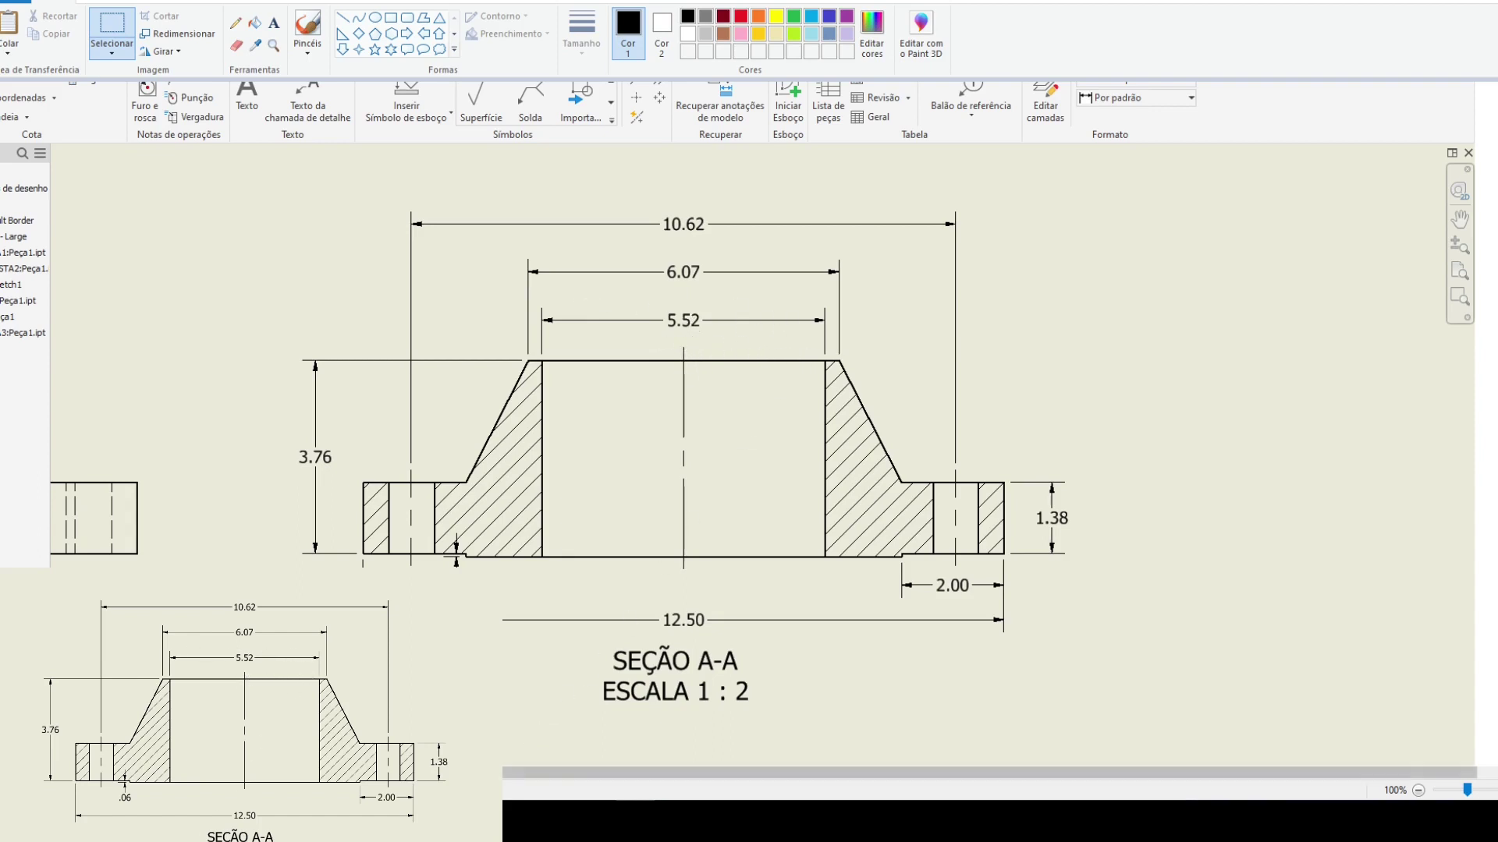
key(alt+Tab)
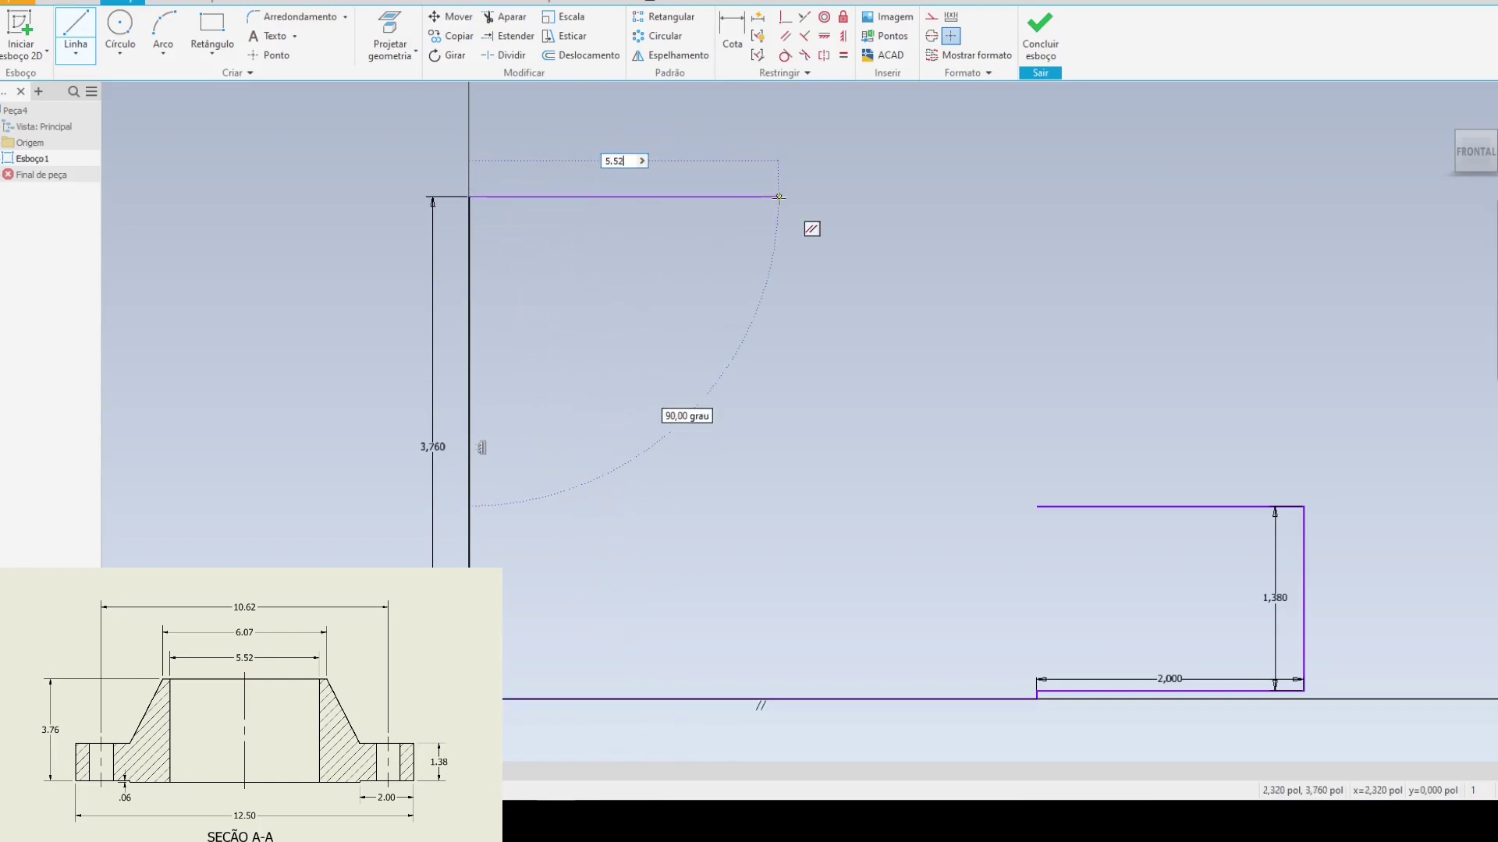
key(Return)
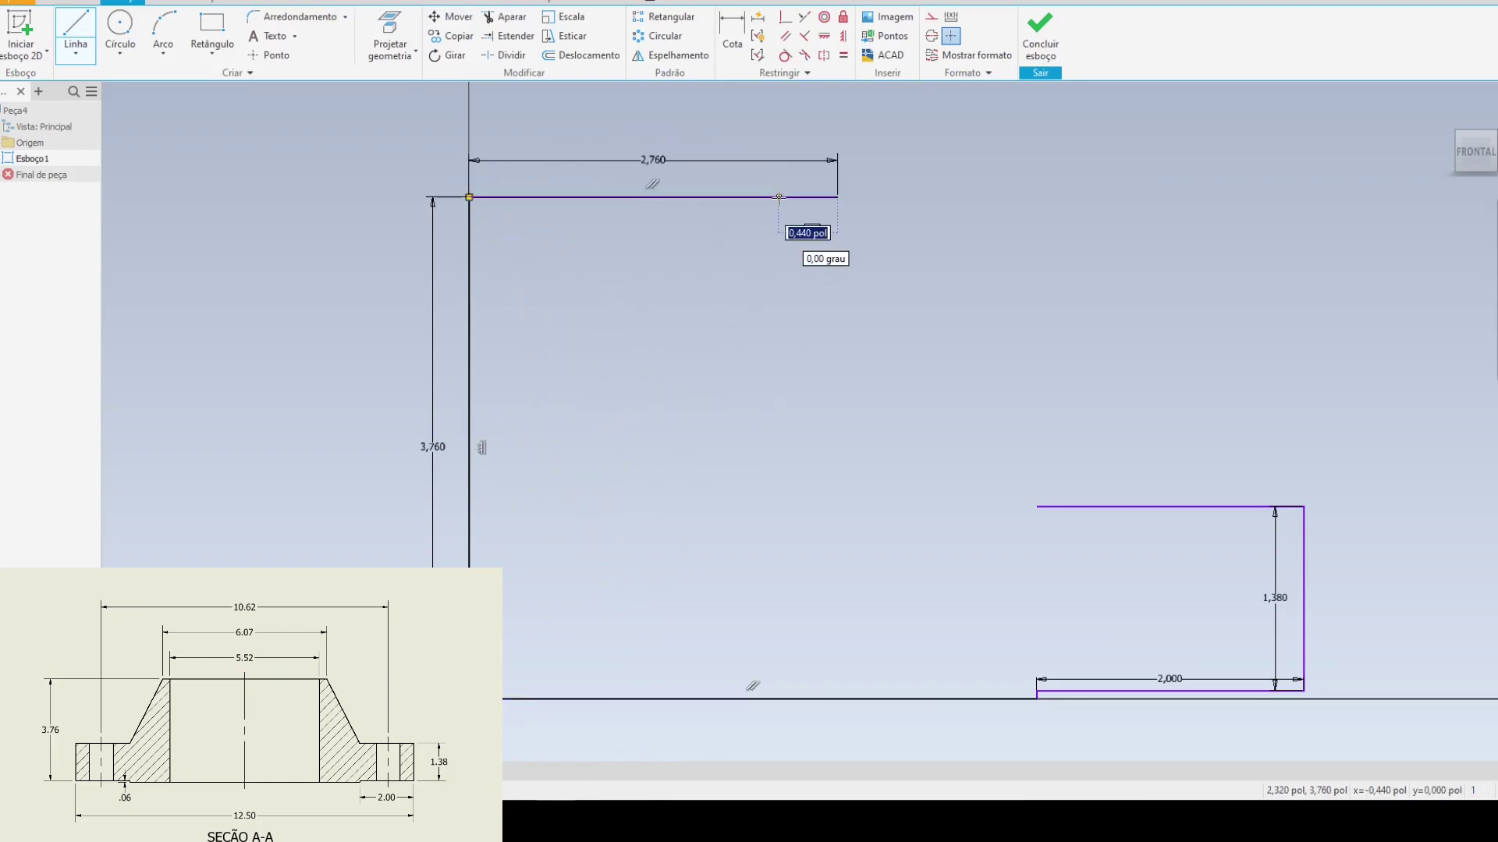
- Draw a horizontal line of 6.07/2 inches from the axis line's upper end and join it with a slanted line to the flange's upper inner corner
key(alt+Tab)
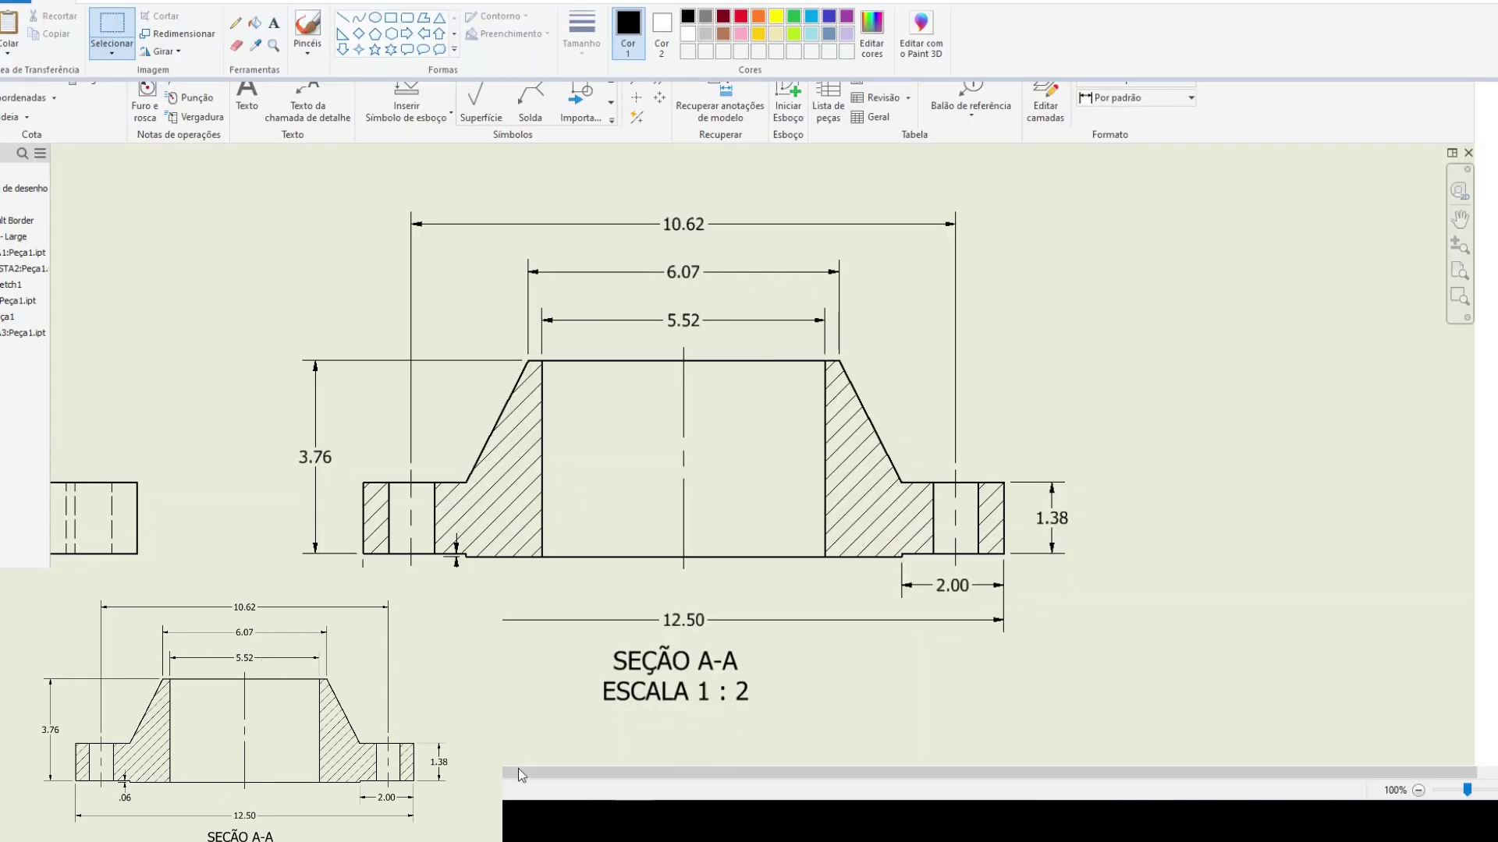
key(alt+Tab)
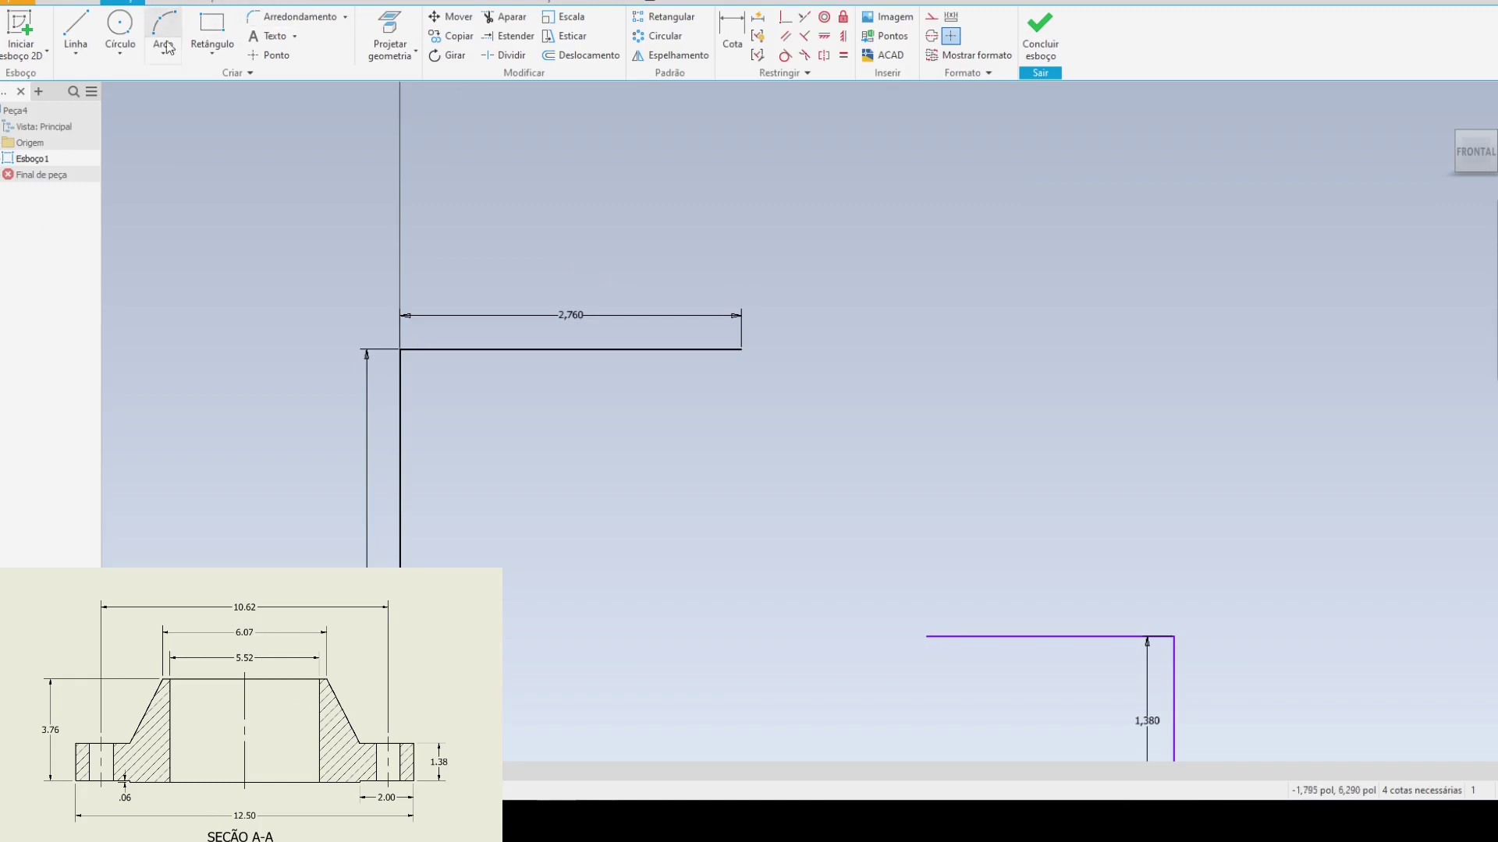
click(76, 31)
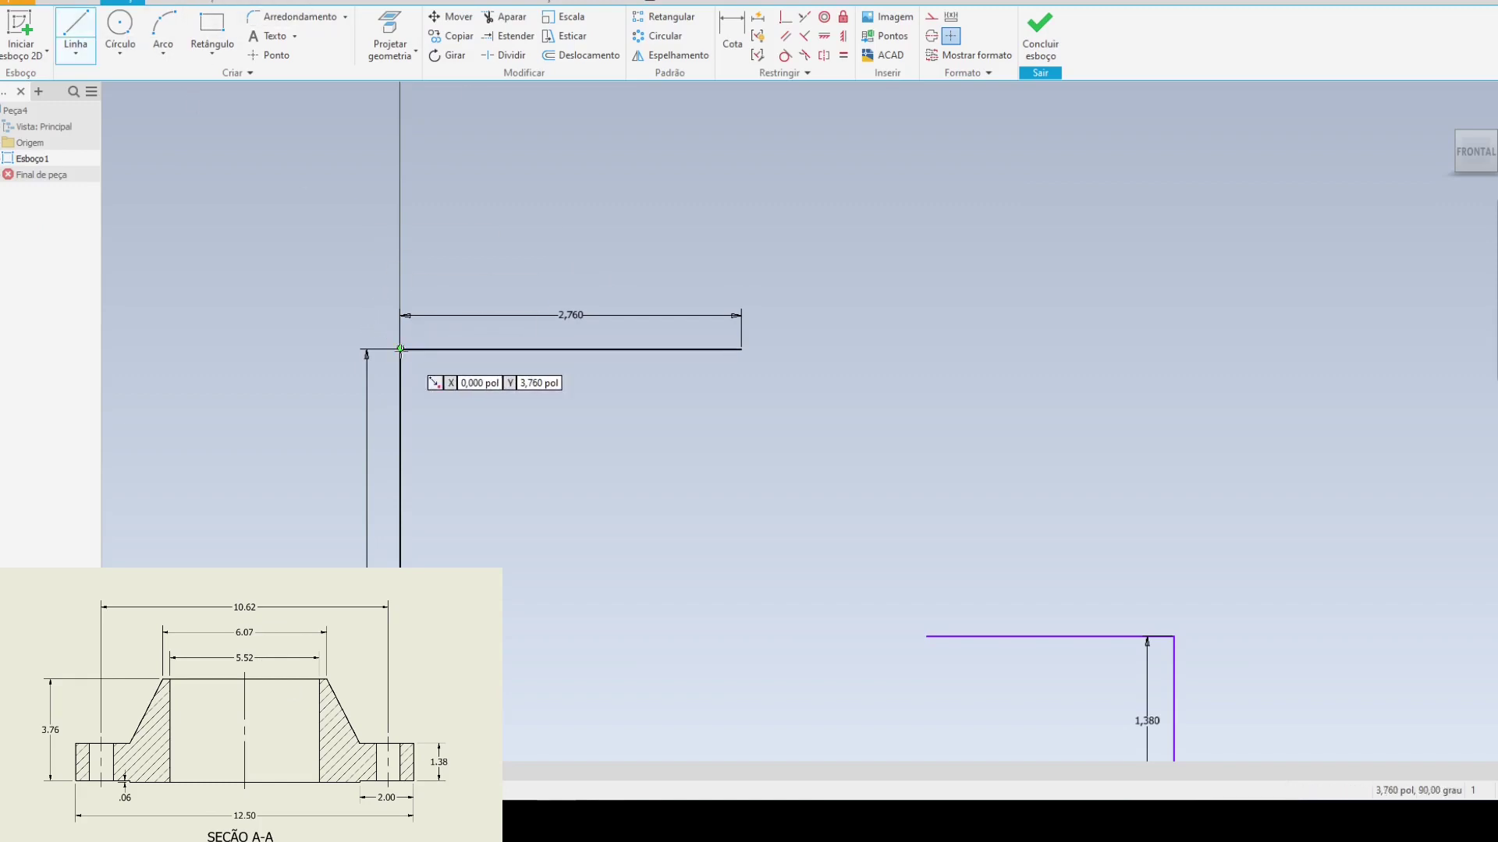
click(405, 349)
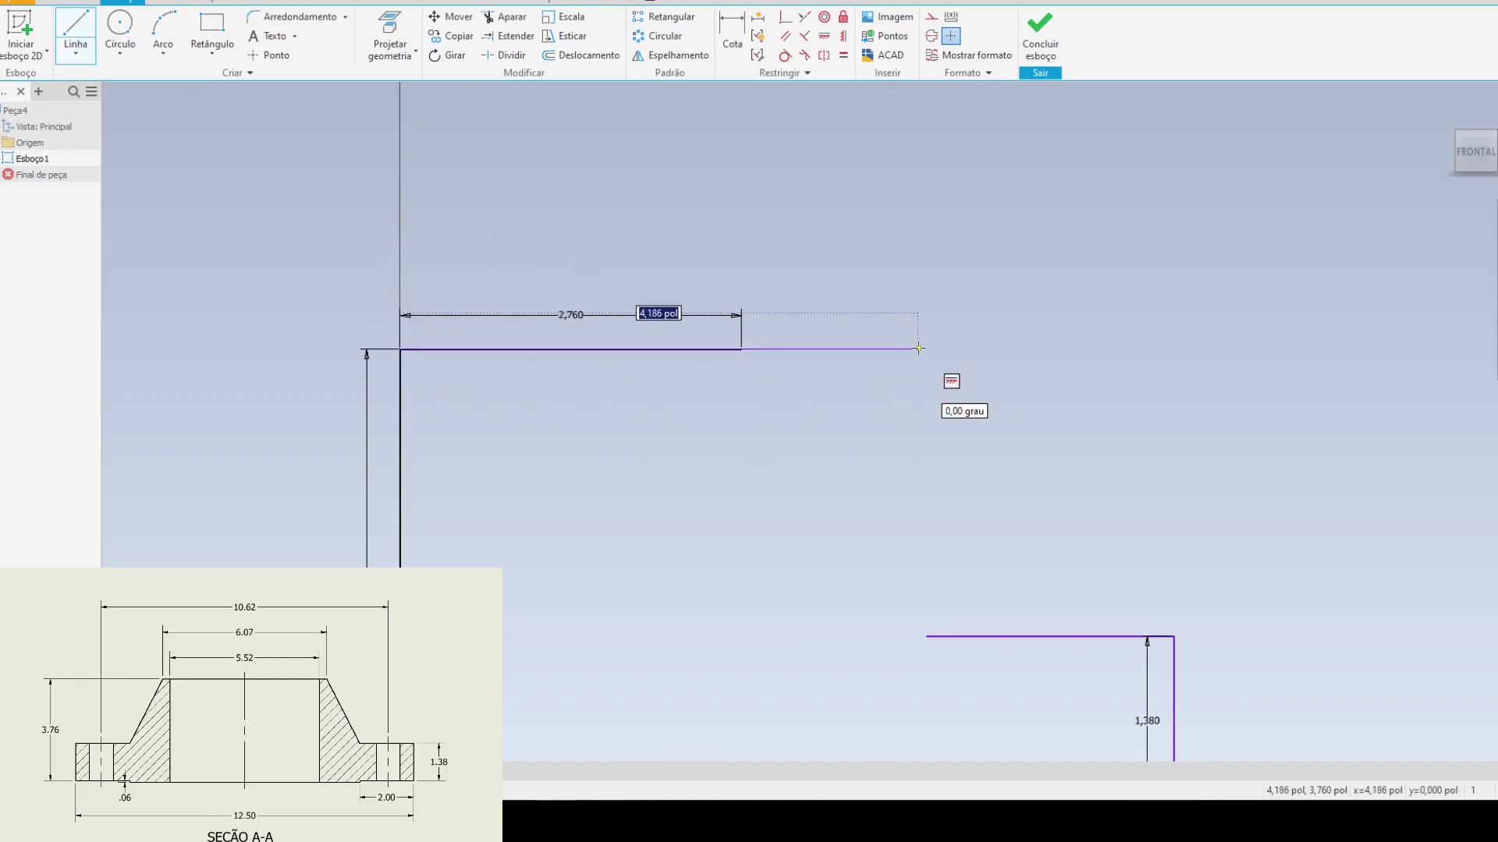
text(6.07/2)
key(Return)
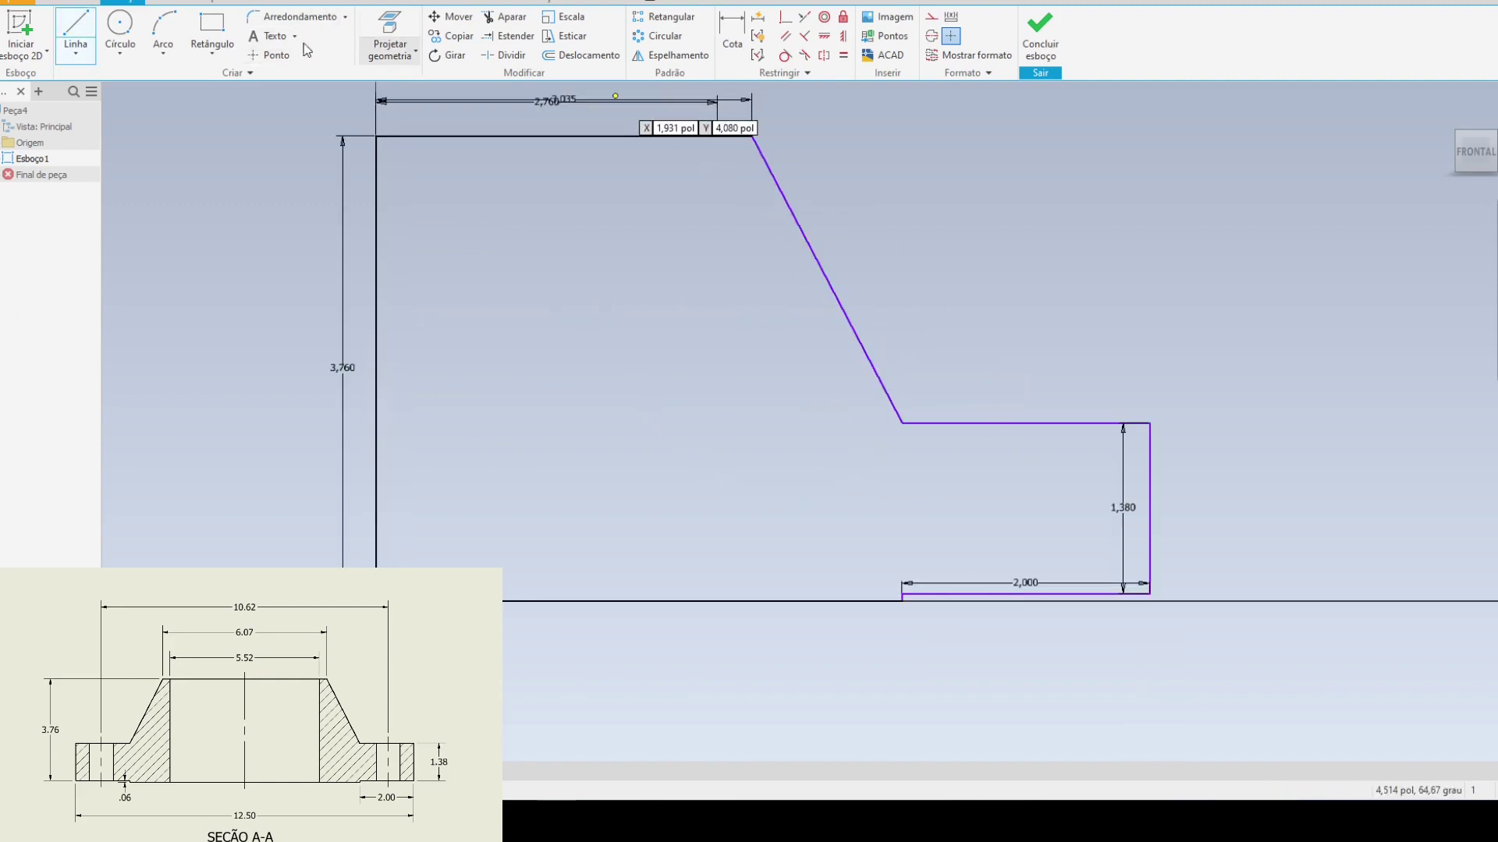
- Draw a vertical bore line from the 5.52/2-inch line's outer end down to the base line
click(717, 136)
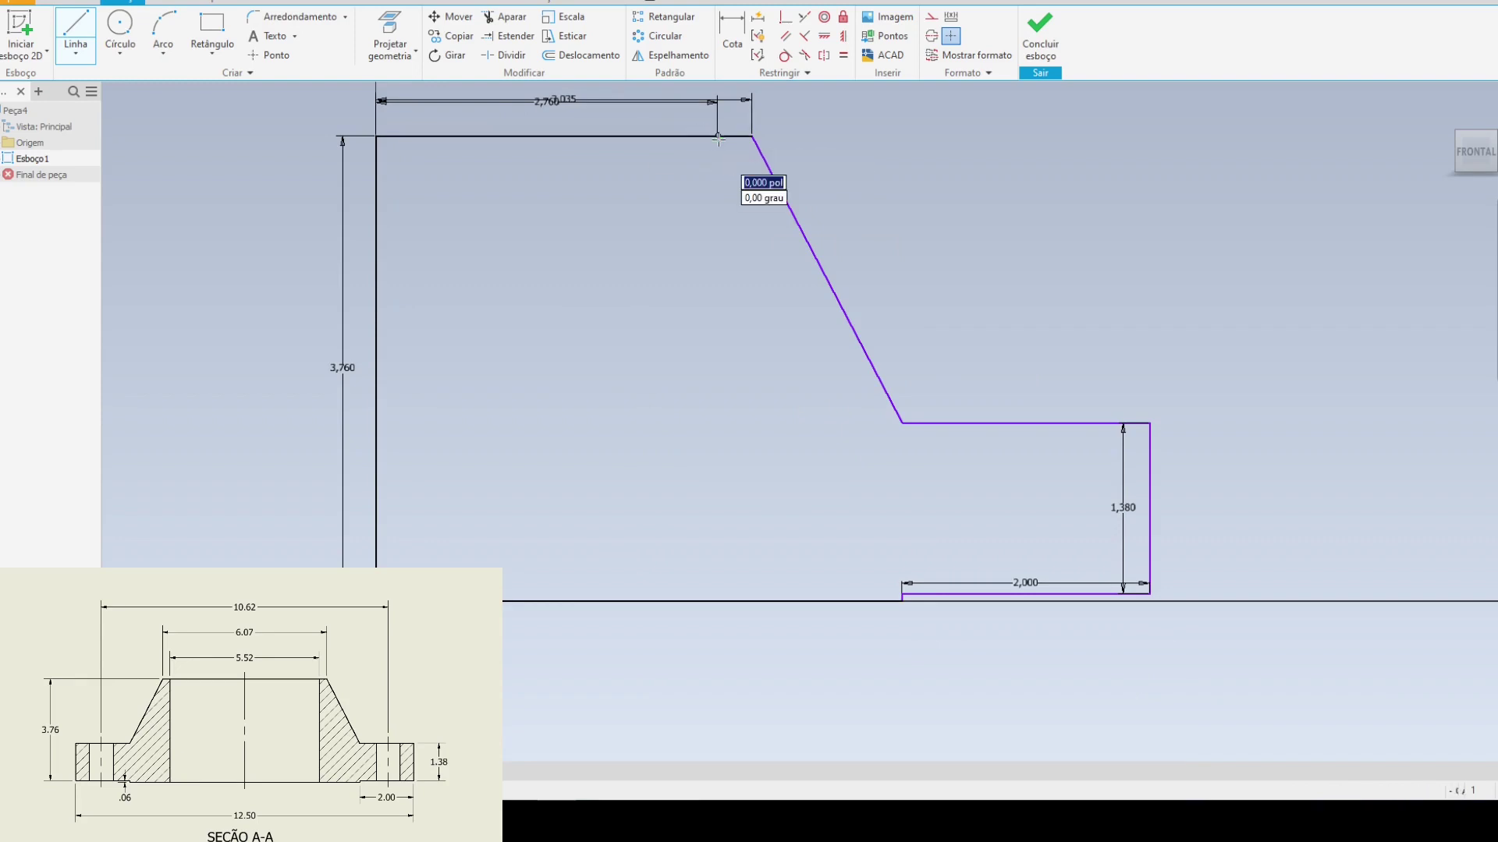
click(717, 593)
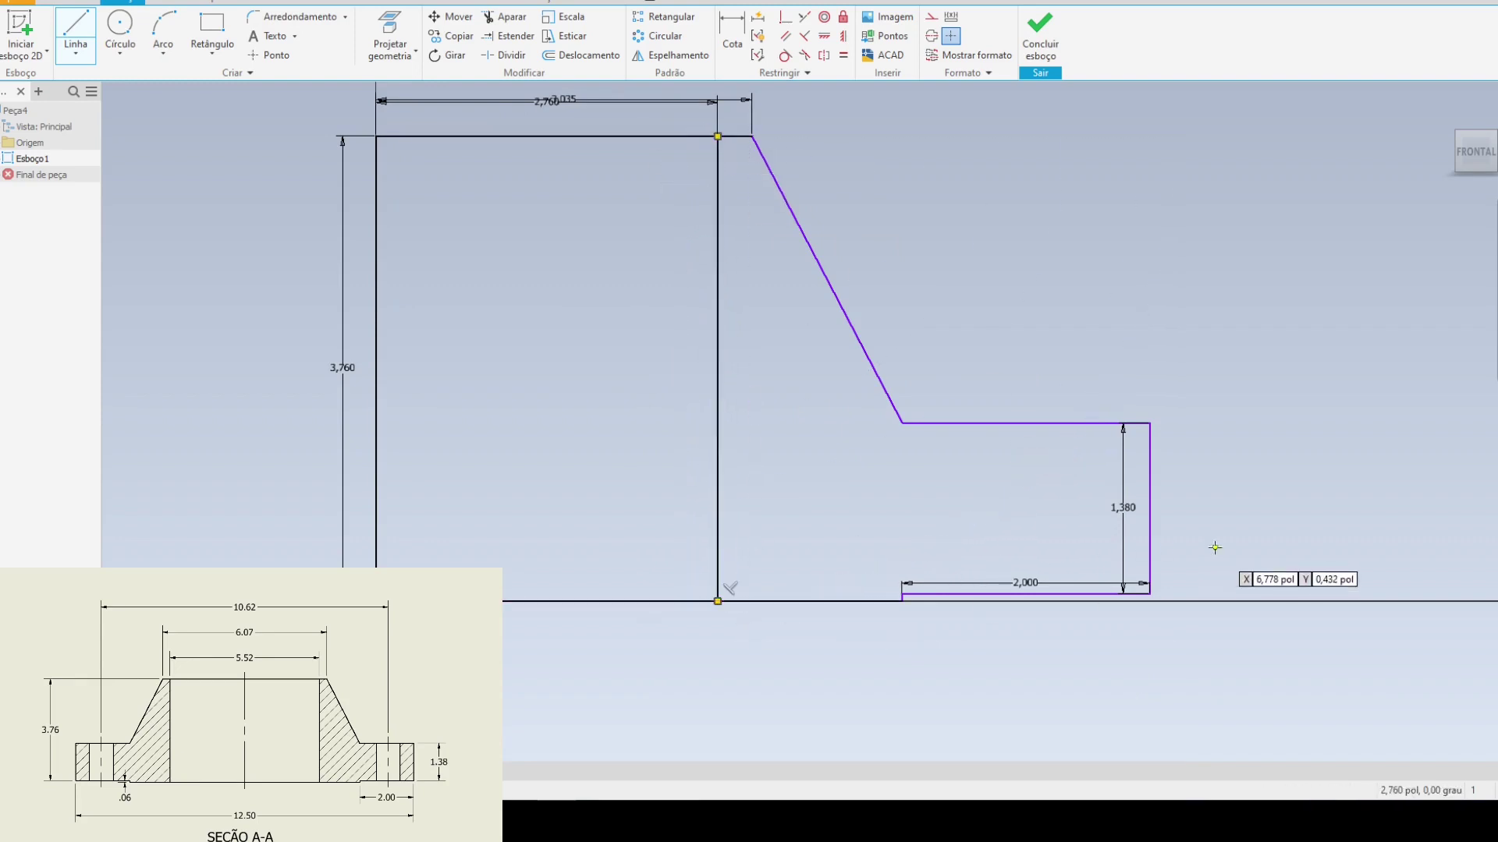
key(Escape)
scroll(990, 484, up, 5)
scroll(952, 471, down, 8)
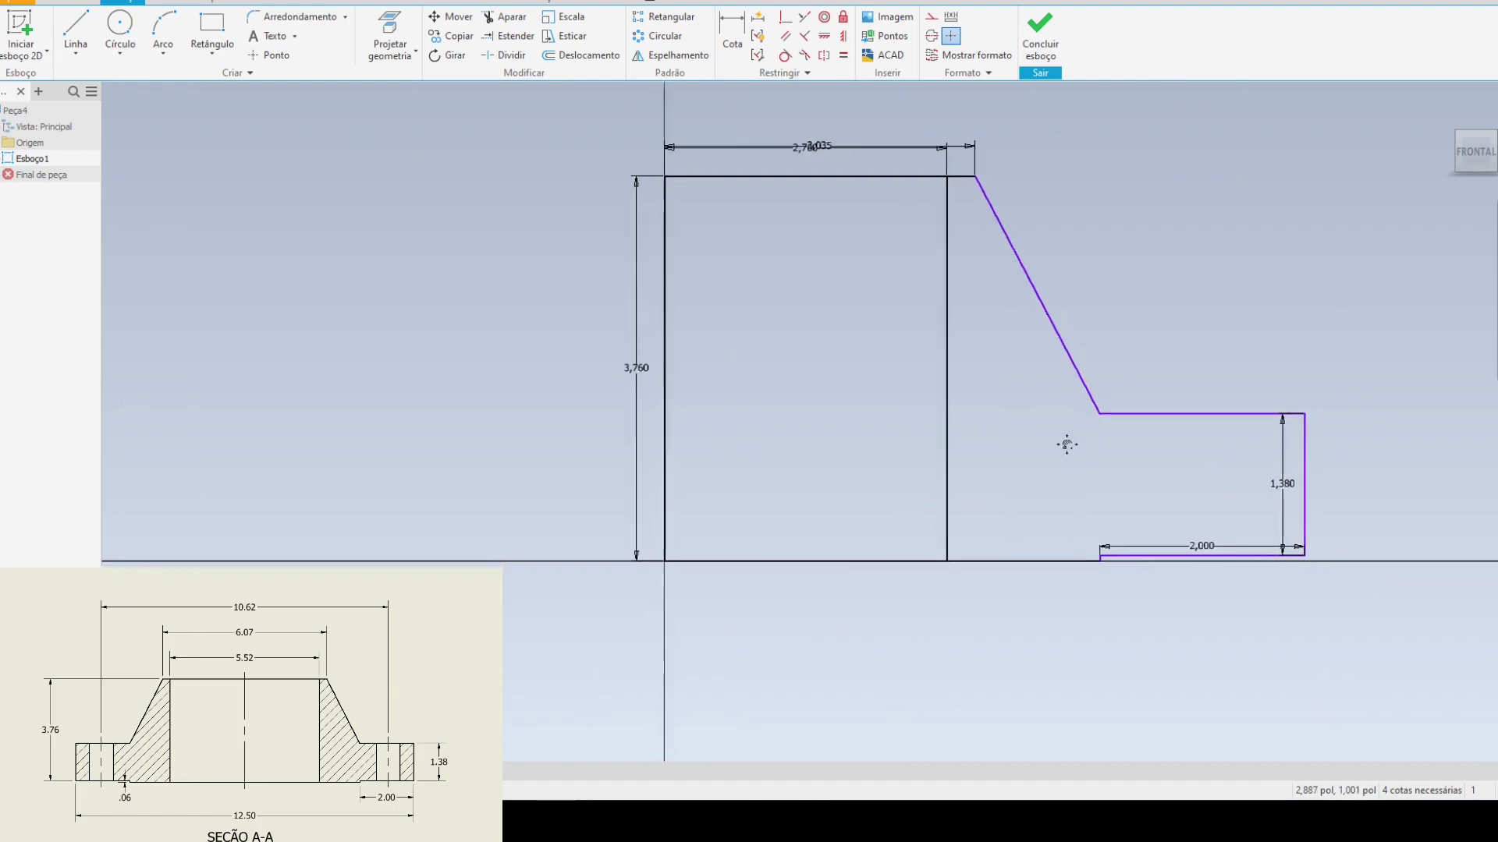
scroll(816, 465, up, 3)
middle_drag(866, 384, 845, 460)
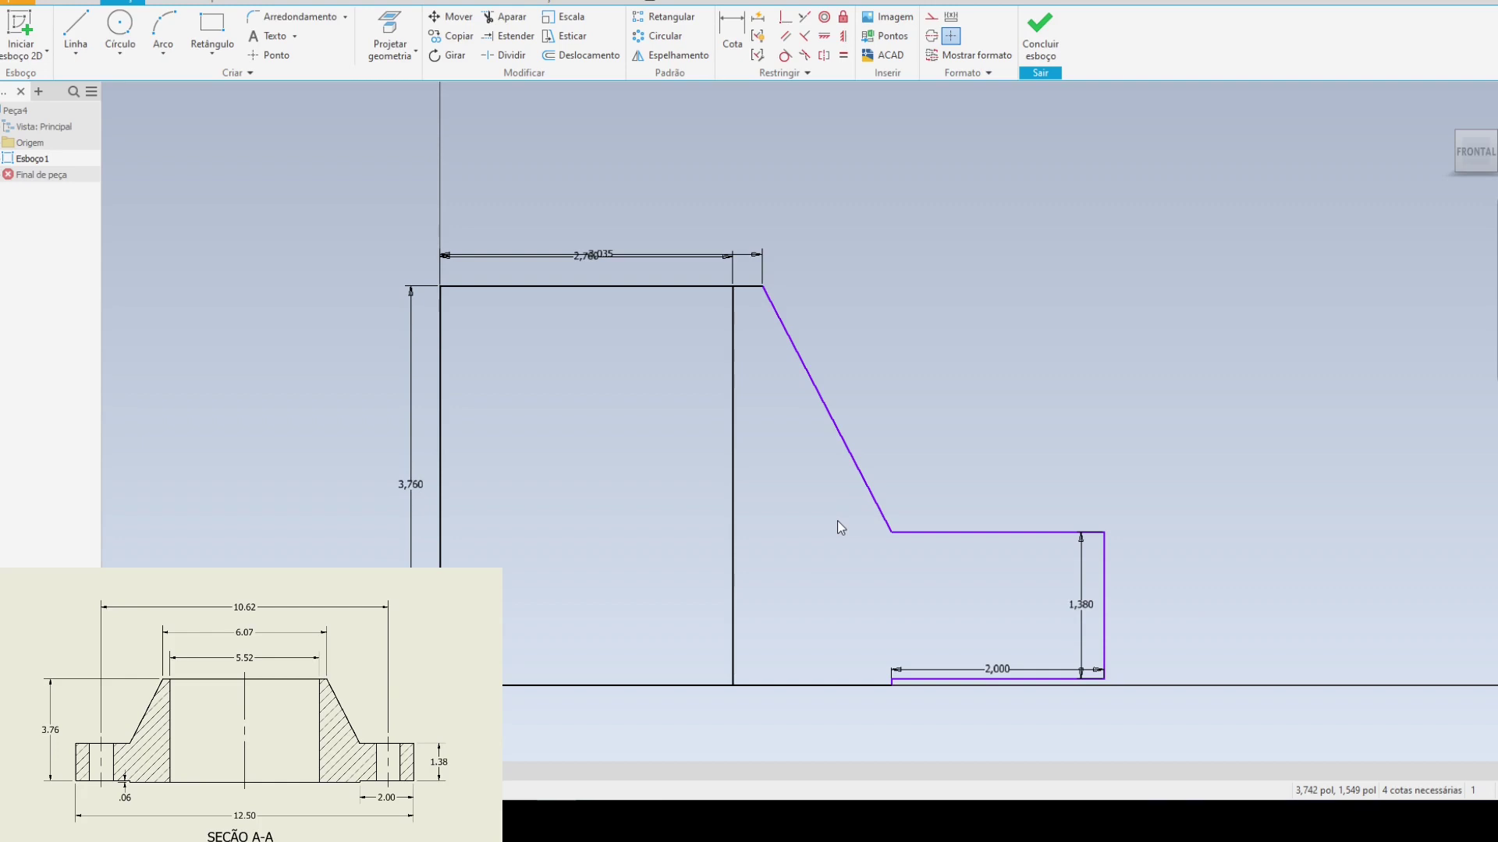
- Delete the vertical bore line from the half-profile
drag(788, 412, 694, 490)
key(Delete)
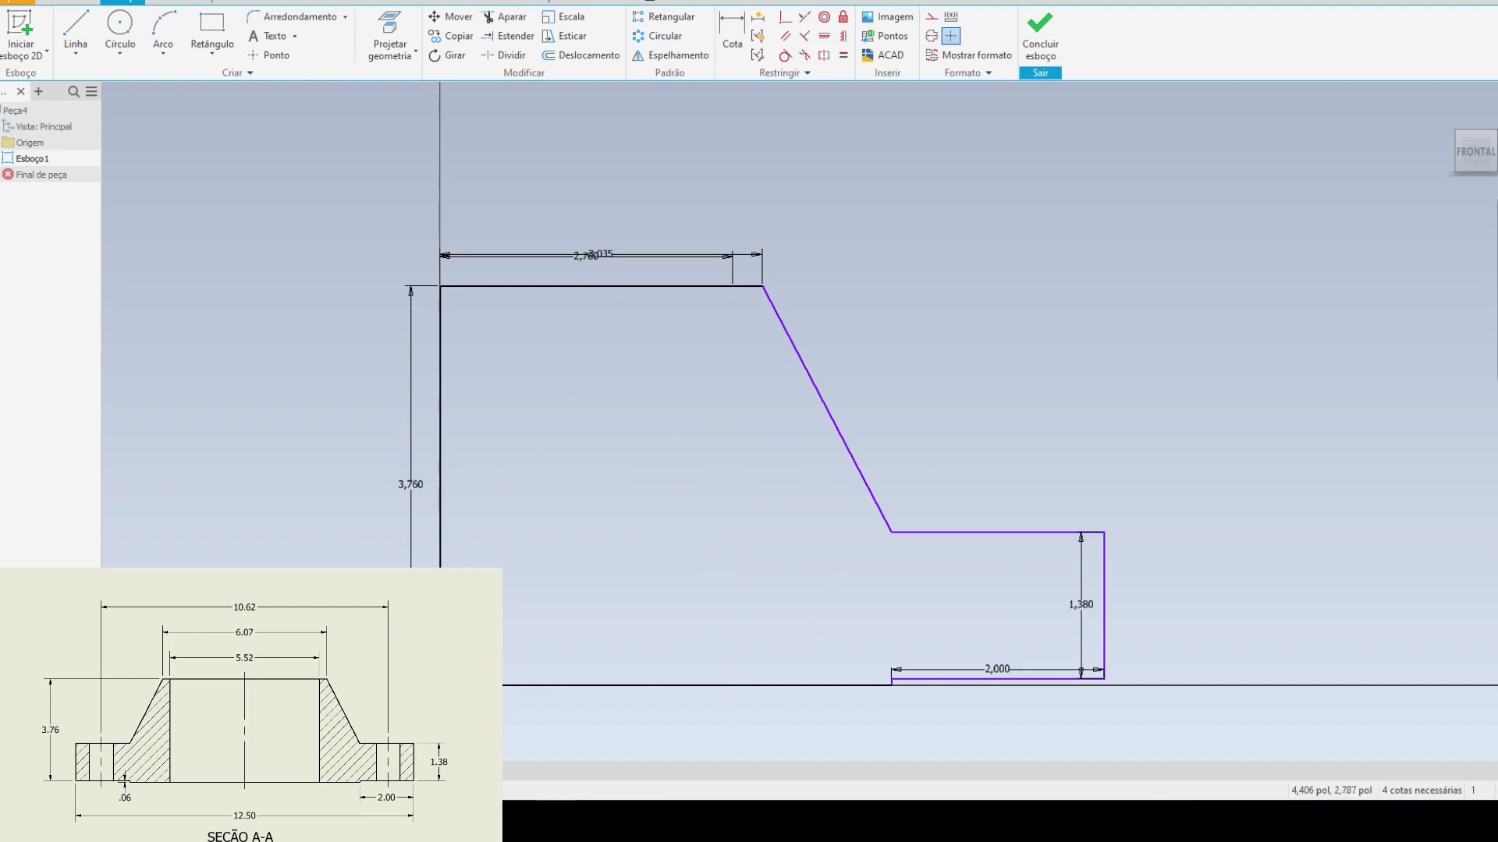
mouse_move(1067, 443)
shift+middle_down()
mouse_move(913, 354)
mouse_move(889, 378)
mouse_move(980, 344)
mouse_move(719, 322)
shift+middle_up()
drag(593, 317, 594, 317)
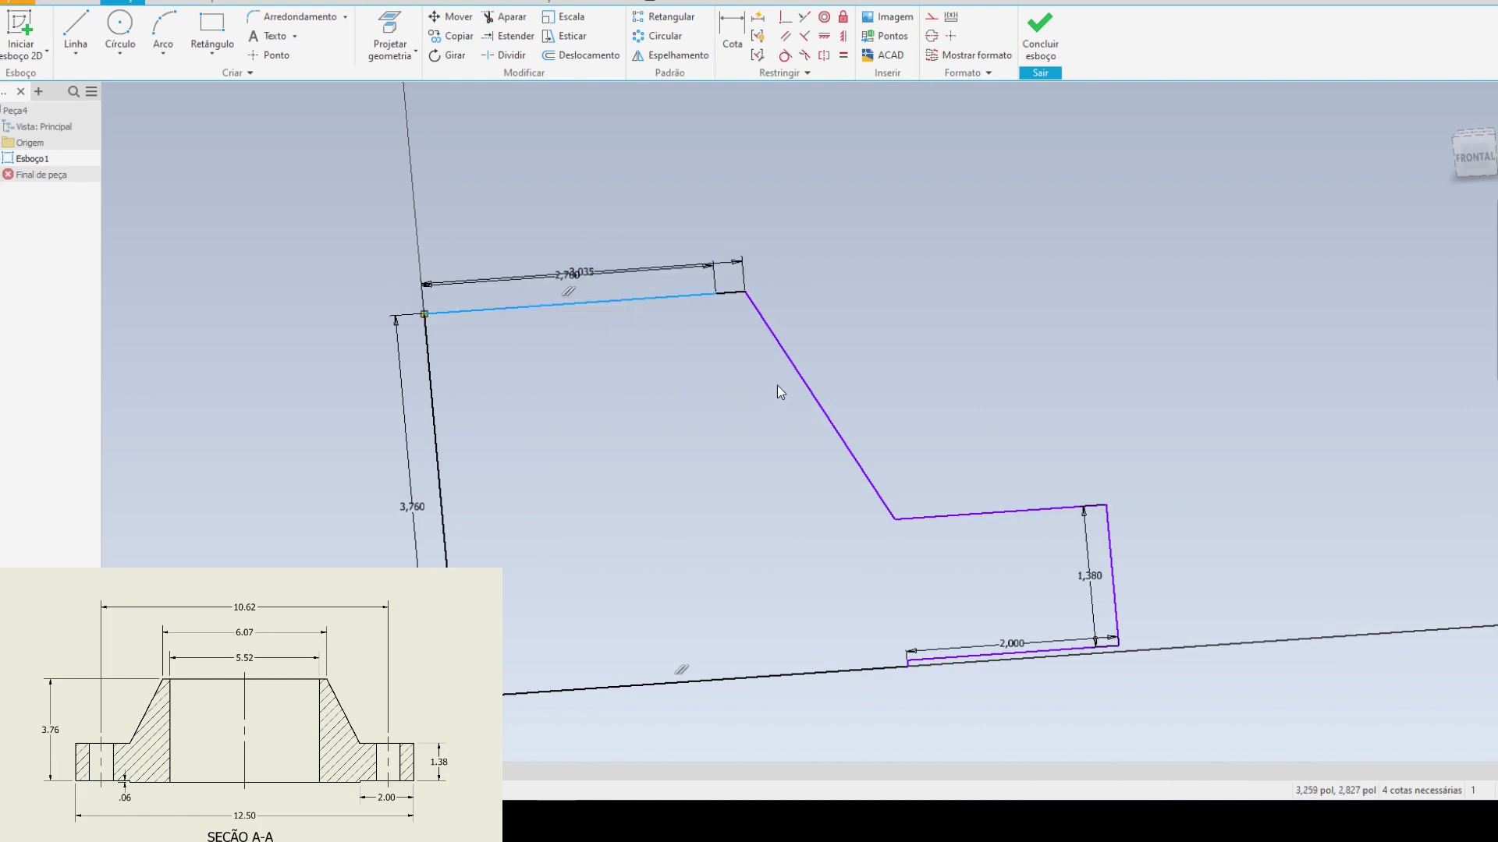
mouse_move(777, 385)
shift+middle_down()
mouse_move(687, 672)
mouse_move(612, 492)
mouse_move(694, 512)
mouse_move(750, 469)
shift+middle_up()
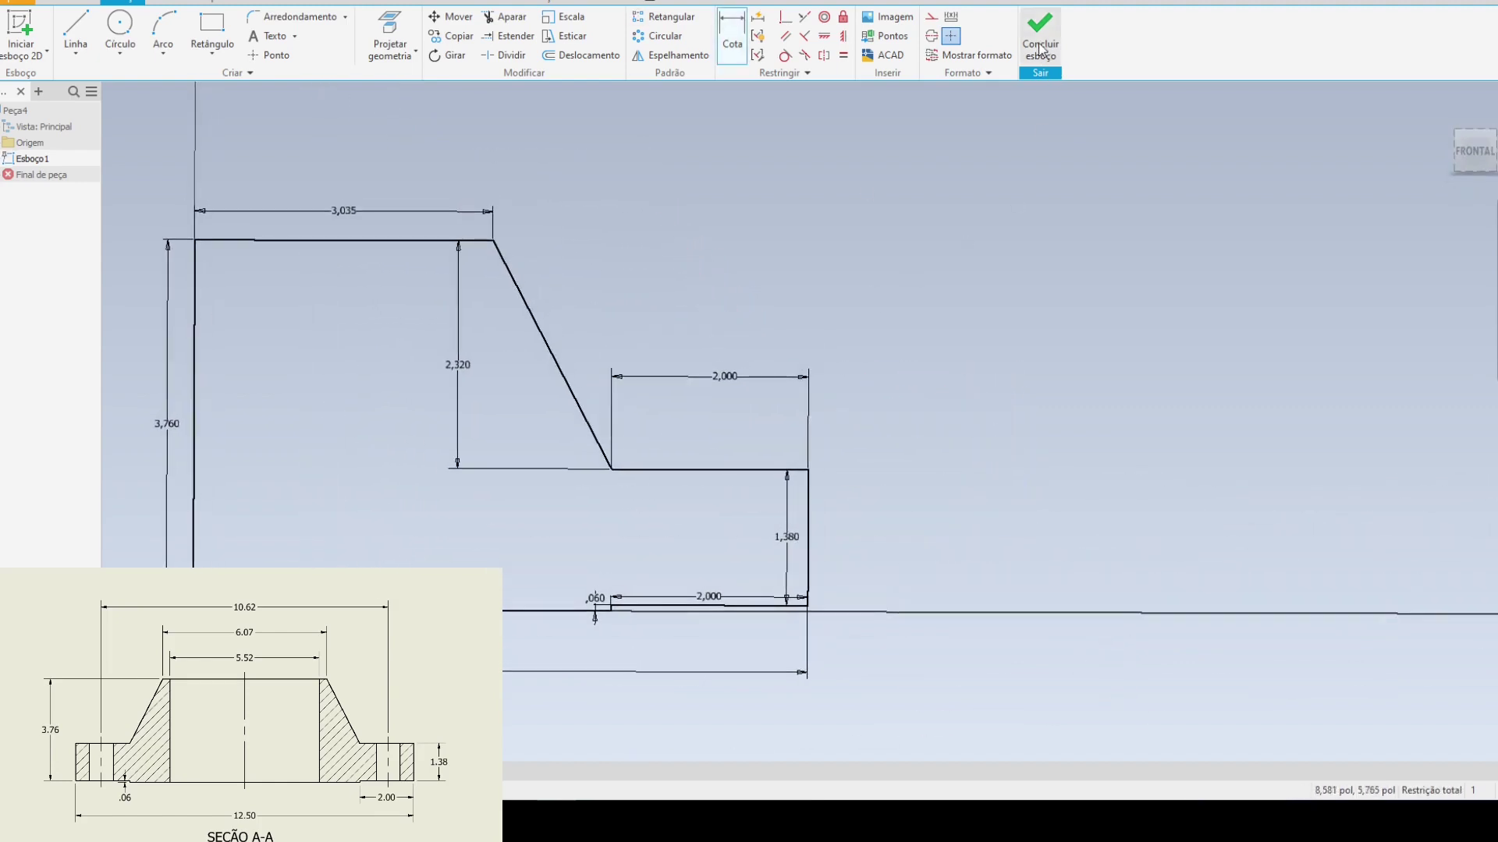
- Finish the sketch and revolve the profile a full 360 degrees about its 3.76-inch vertical line
click(1039, 47)
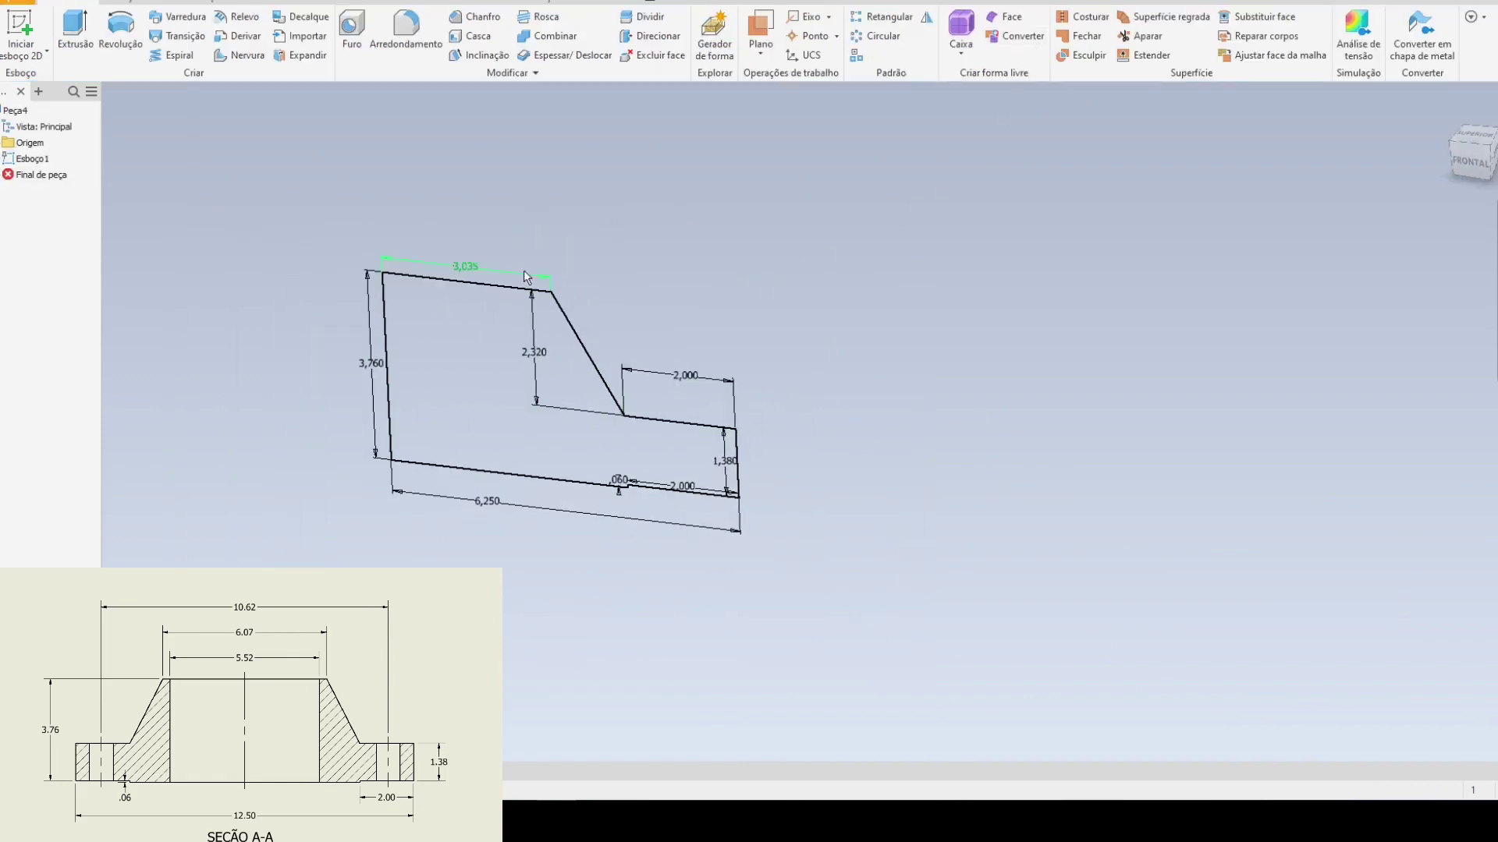
mouse_move(143, 203)
shift+middle_down()
mouse_move(418, 244)
mouse_move(382, 326)
mouse_move(457, 182)
mouse_move(461, 198)
mouse_move(435, 184)
shift+middle_up()
click(128, 38)
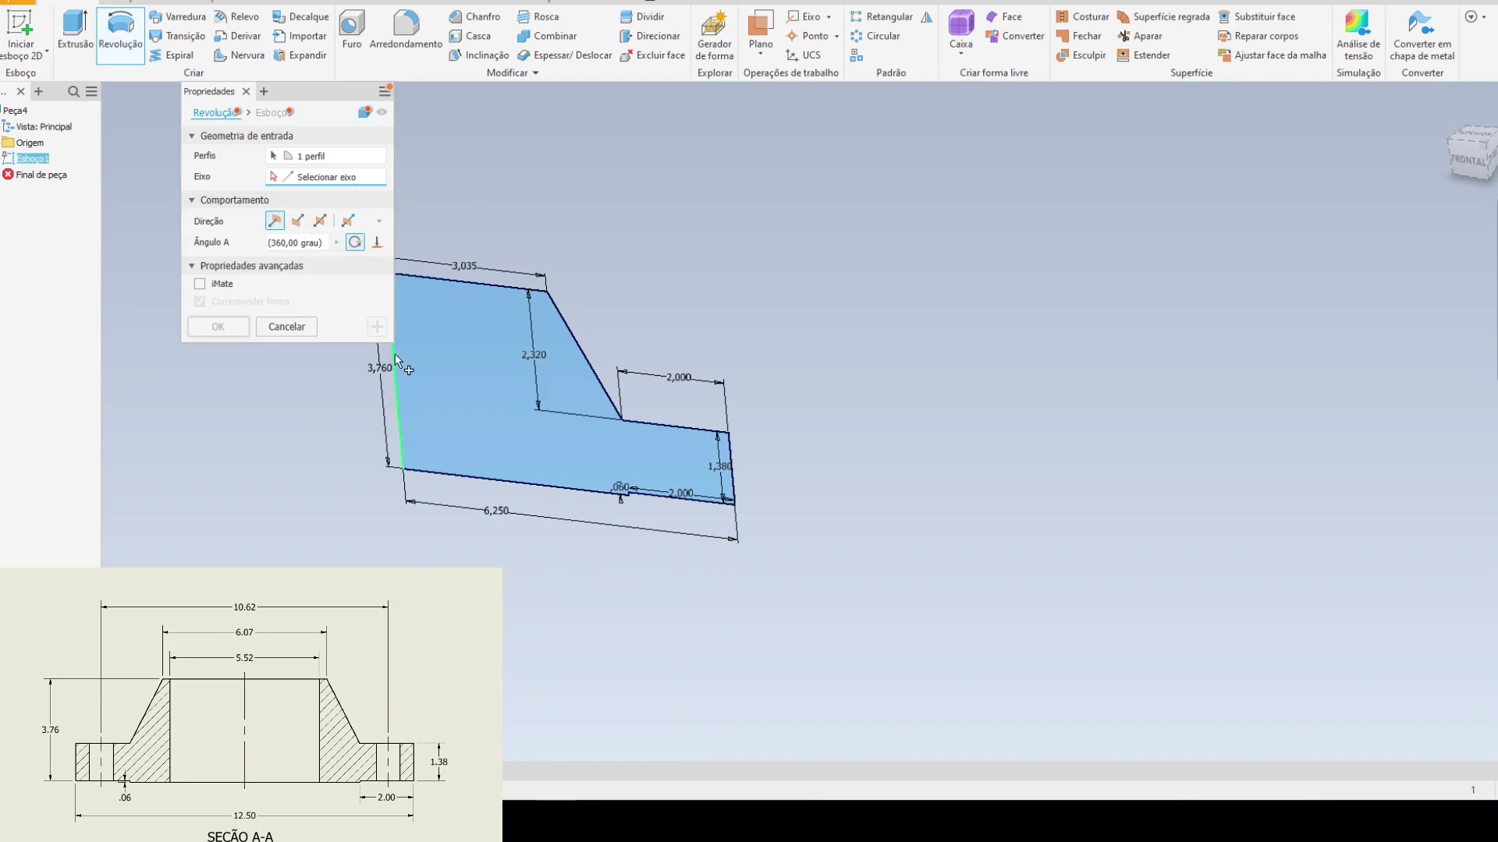
click(394, 399)
mouse_move(676, 268)
shift+middle_down()
mouse_move(686, 338)
mouse_move(648, 277)
mouse_move(687, 327)
mouse_move(946, 425)
mouse_move(860, 268)
mouse_move(1180, 371)
mouse_move(952, 367)
mouse_move(943, 270)
mouse_move(977, 324)
shift+middle_up()
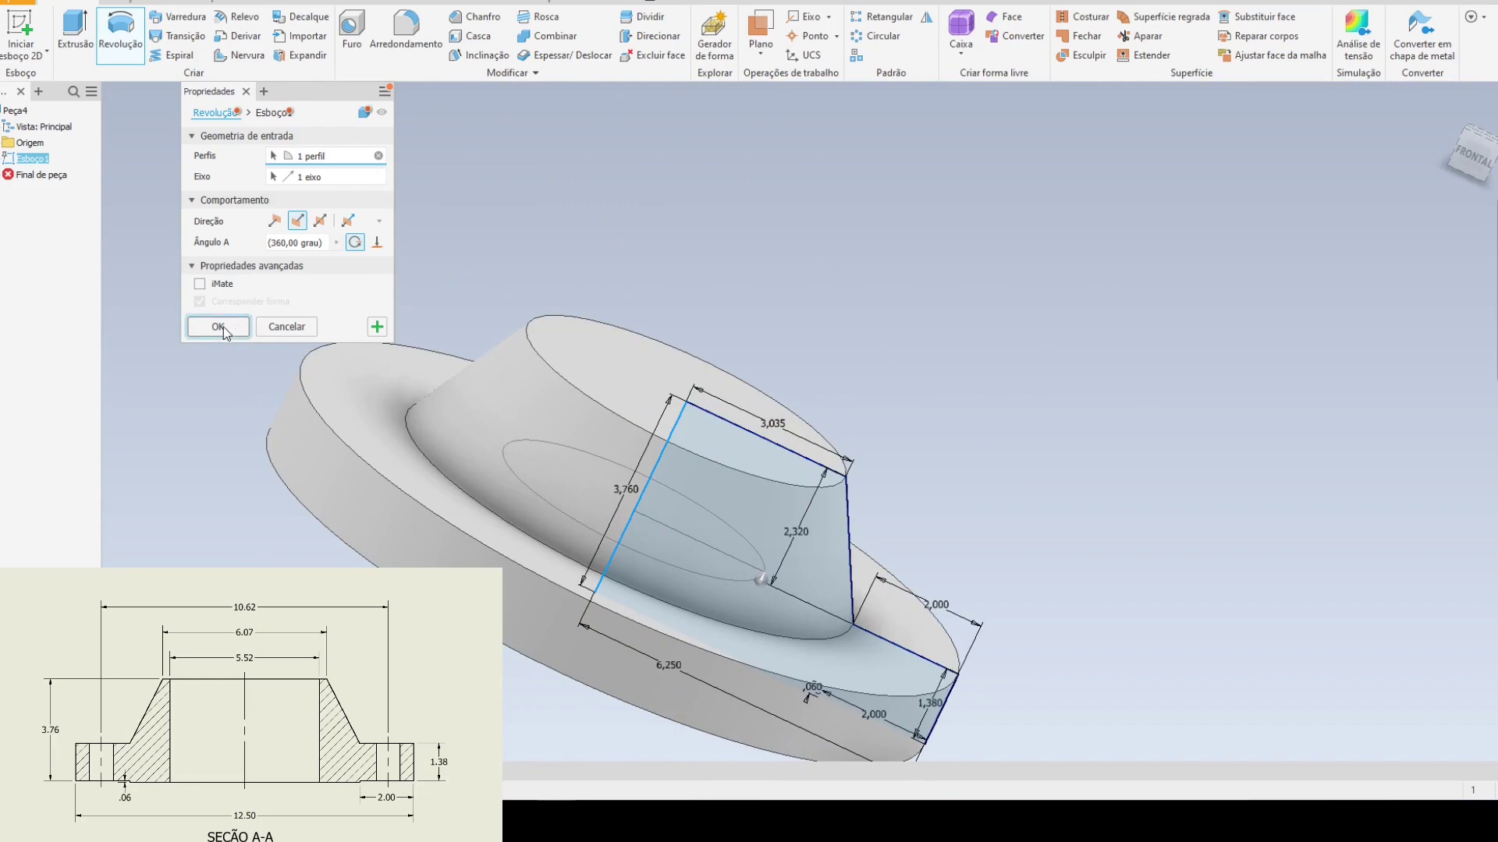
click(221, 327)
- Create a sketch on the hub's flat circular end face with a point at its center, and finish it
shift+middle_drag(736, 332, 719, 376)
click(727, 367)
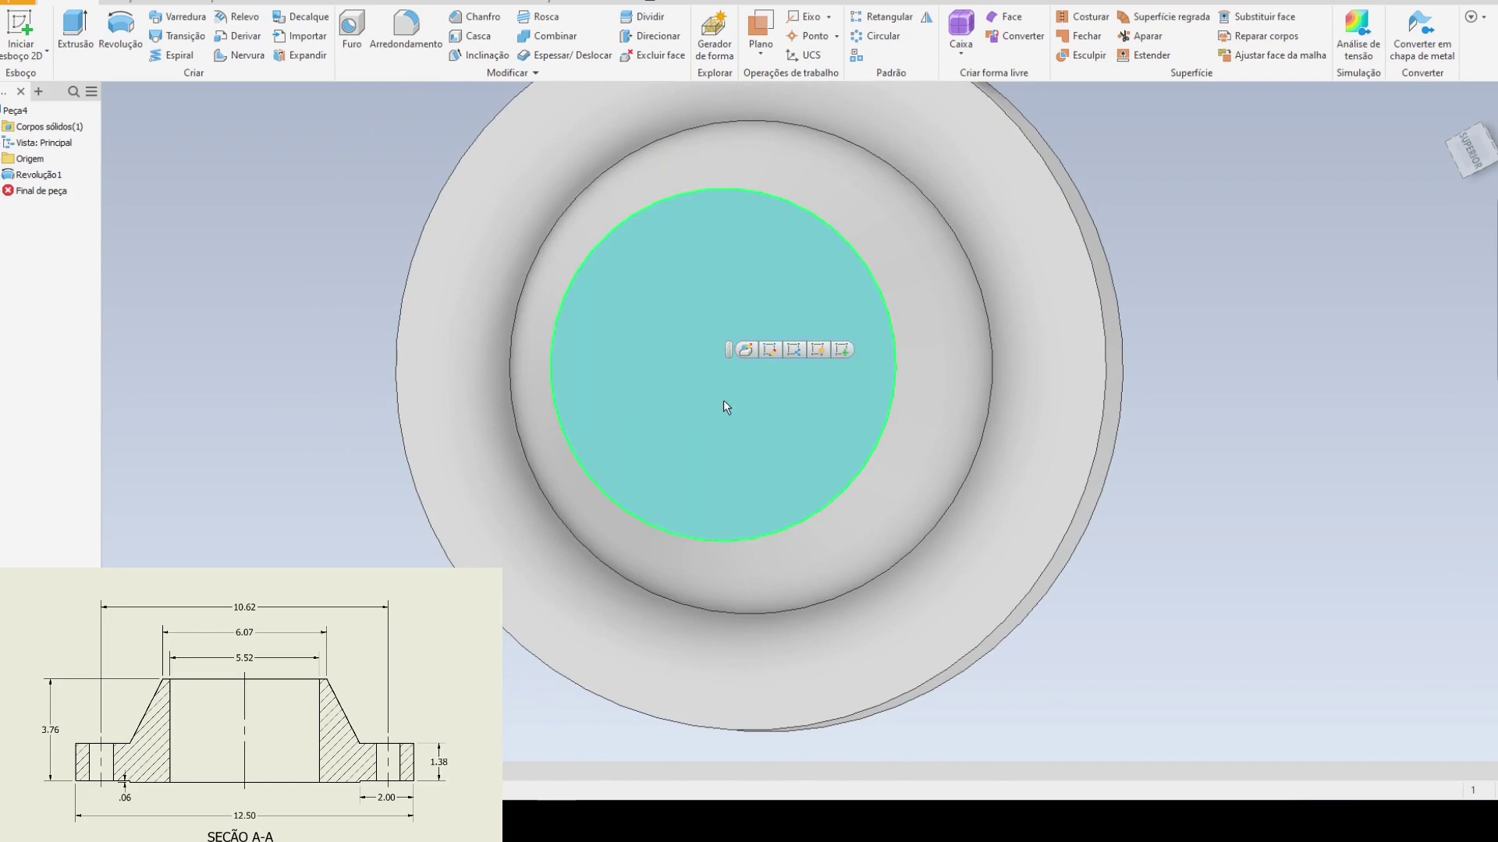
click(251, 461)
click(716, 335)
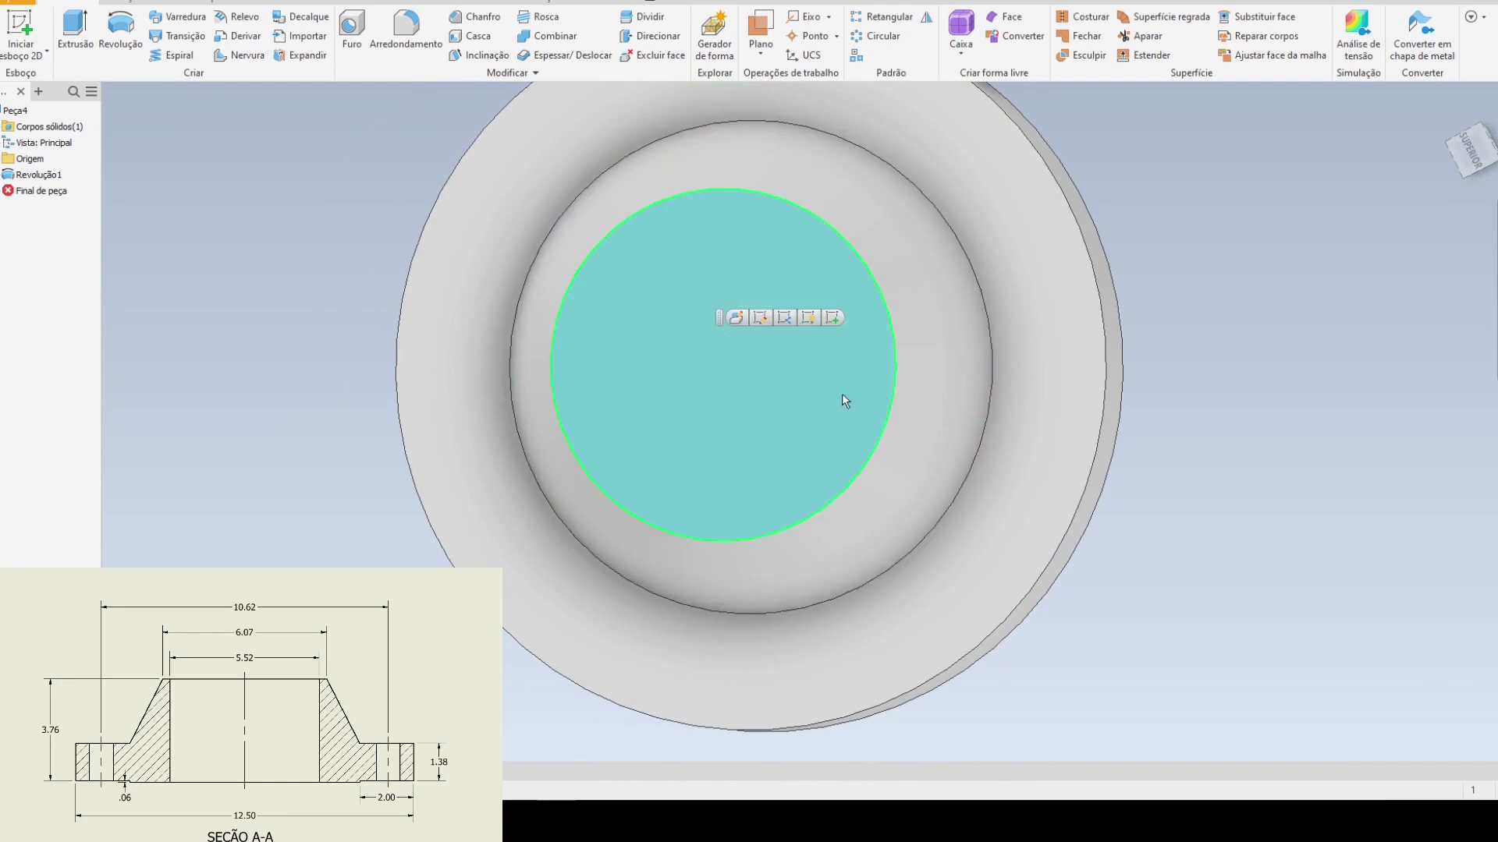
click(832, 318)
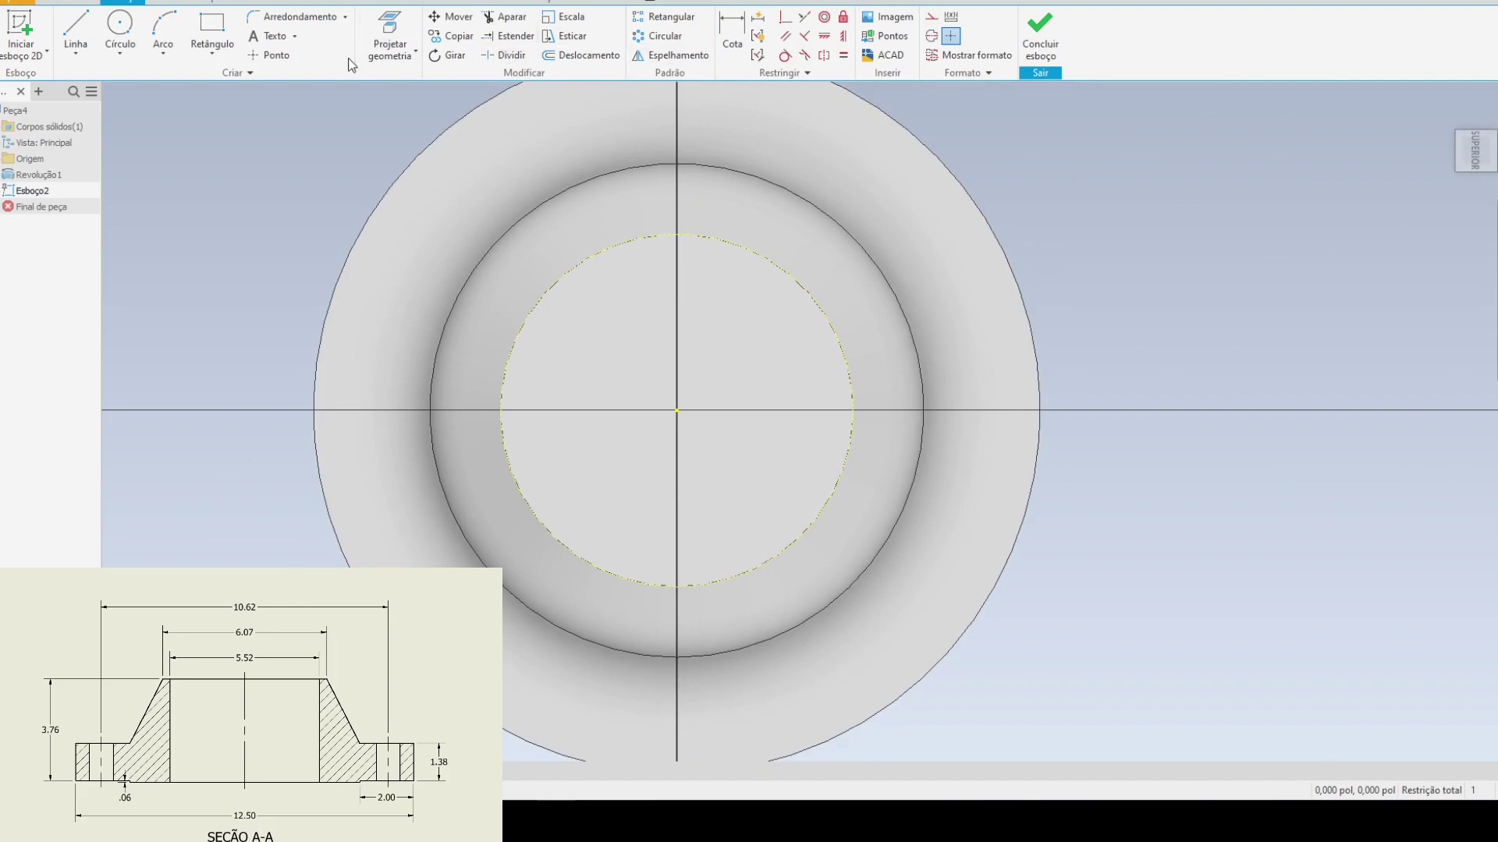
click(269, 55)
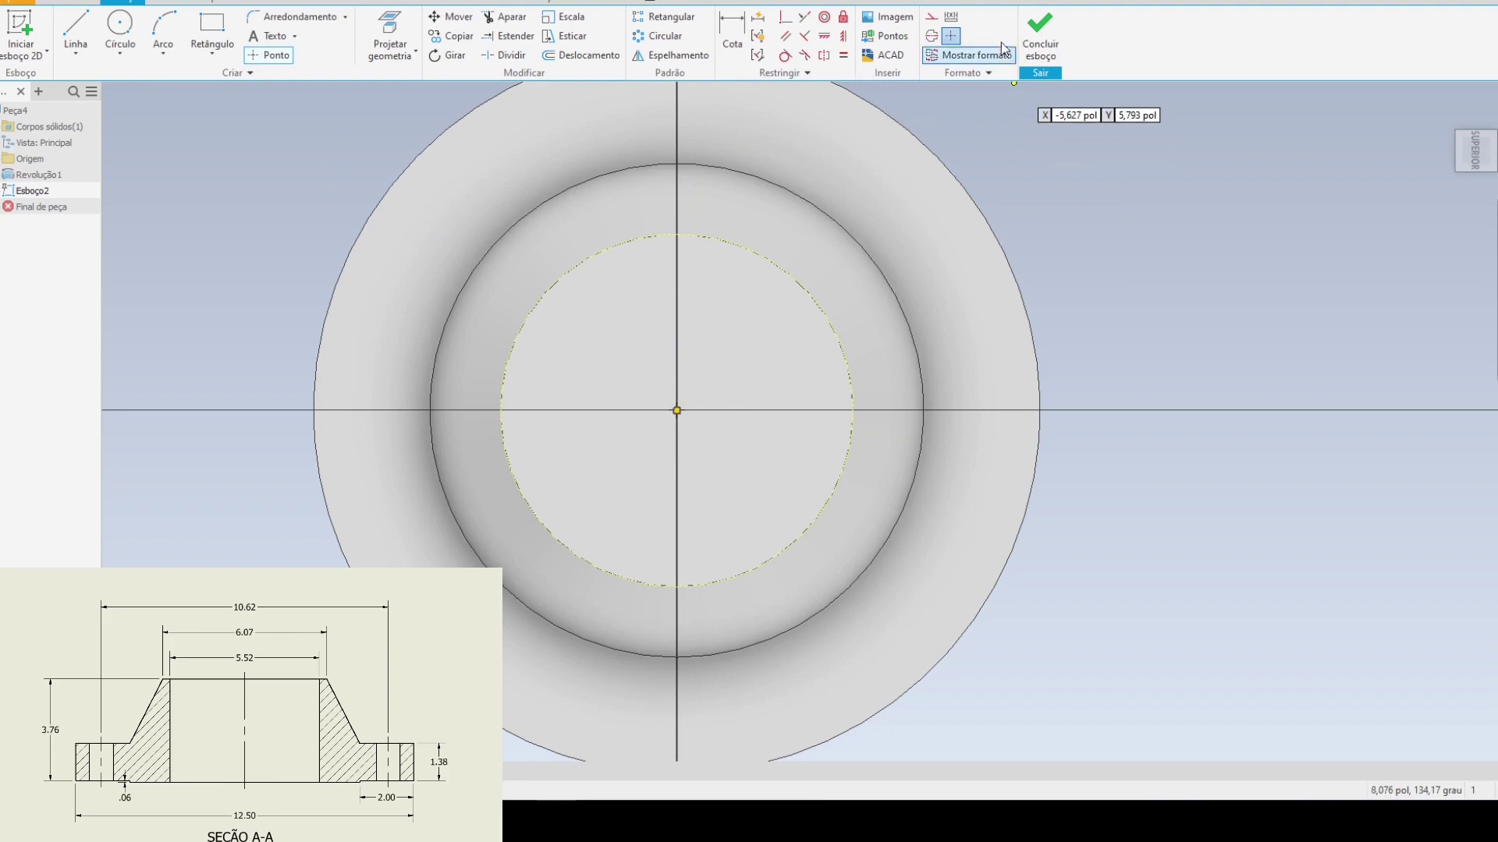
click(1041, 33)
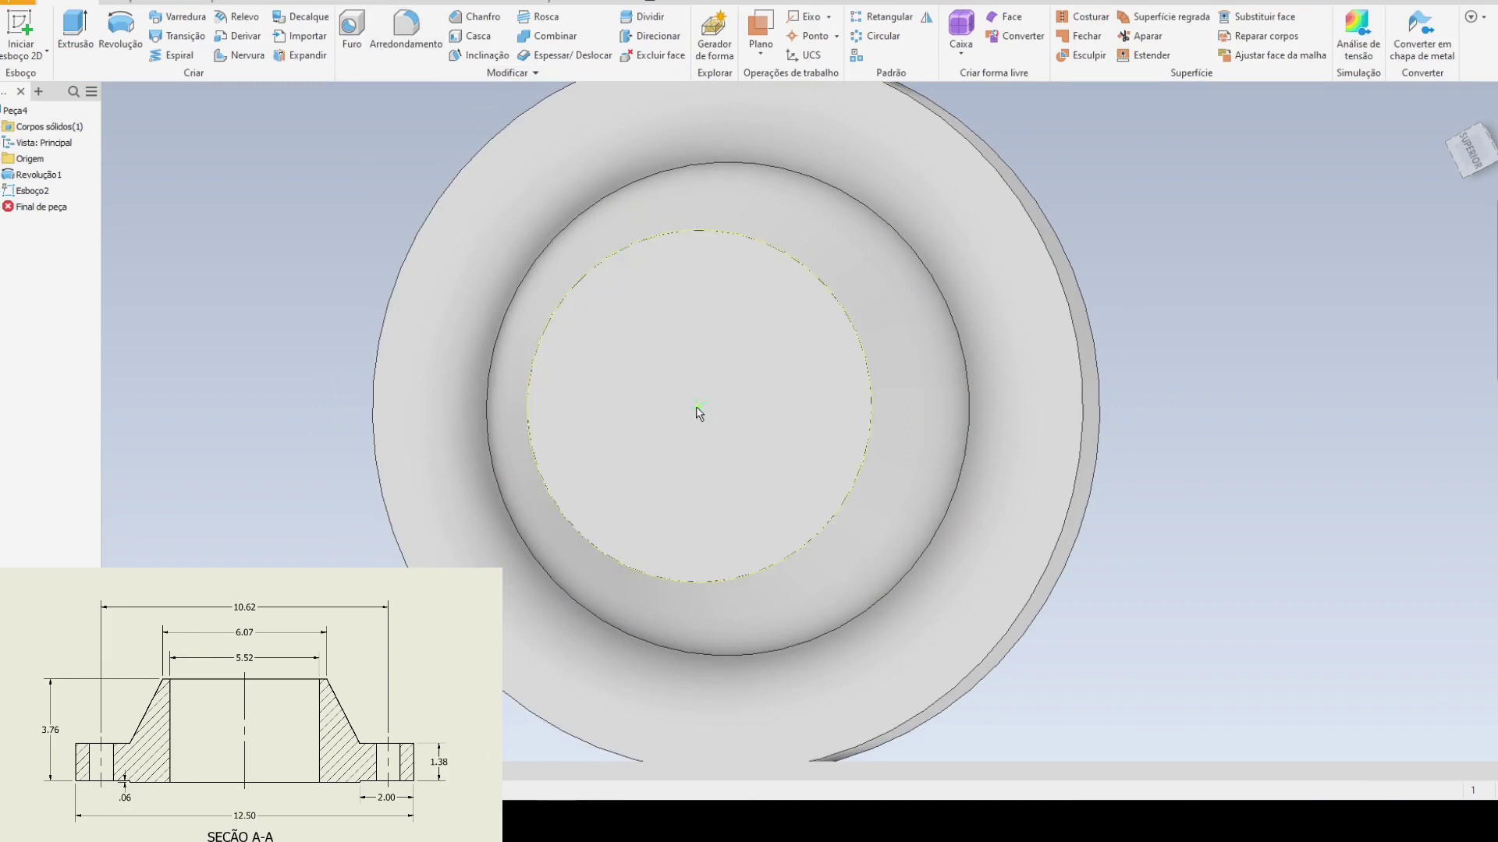
- Cut a simple through-all hole of 5.52 pol diameter at the hub face's center point
key(h)
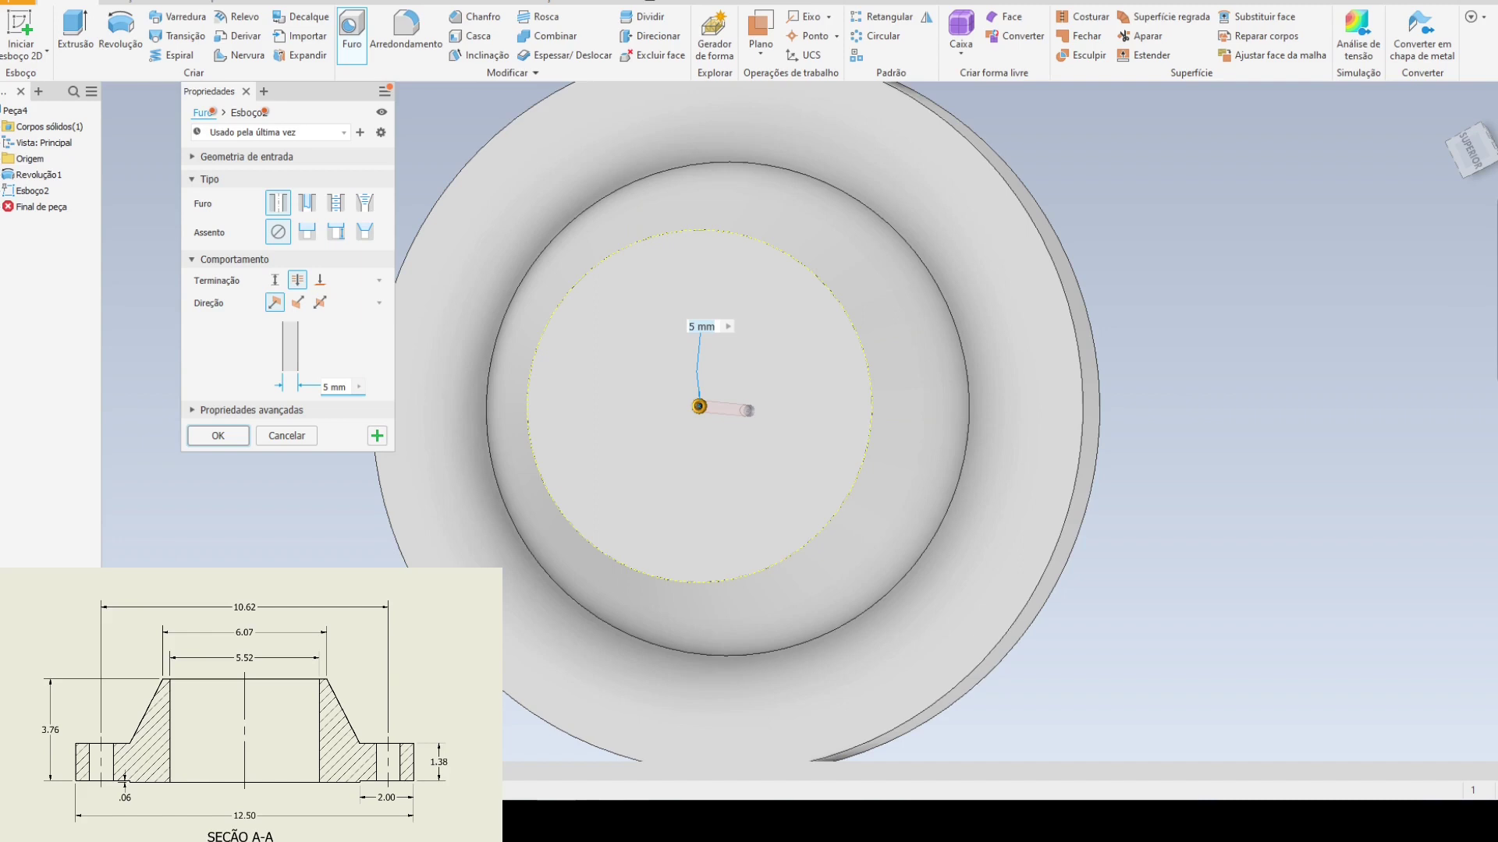
key(alt+Tab)
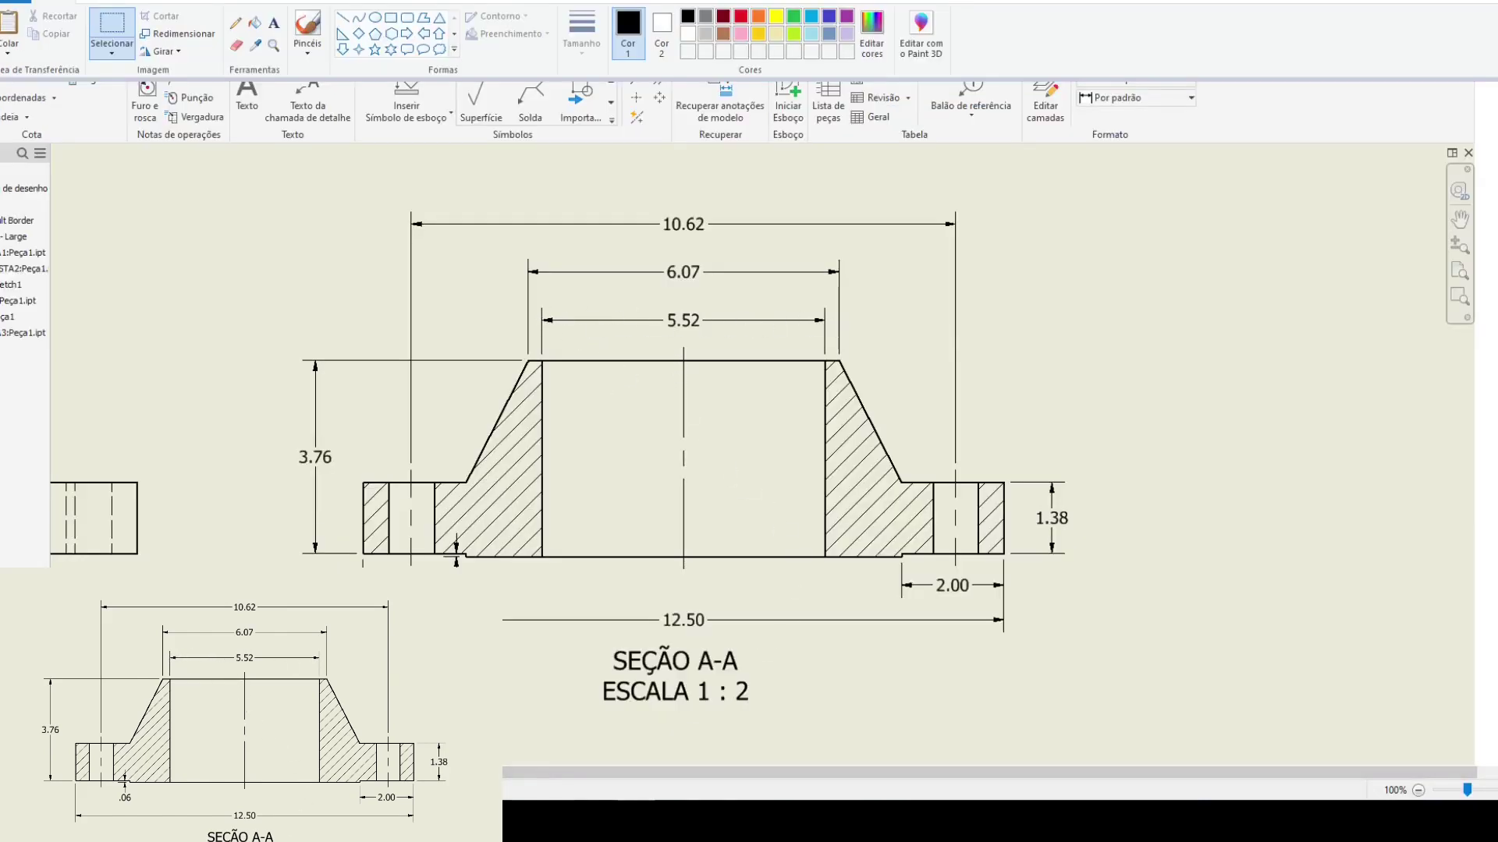
key(alt+Tab)
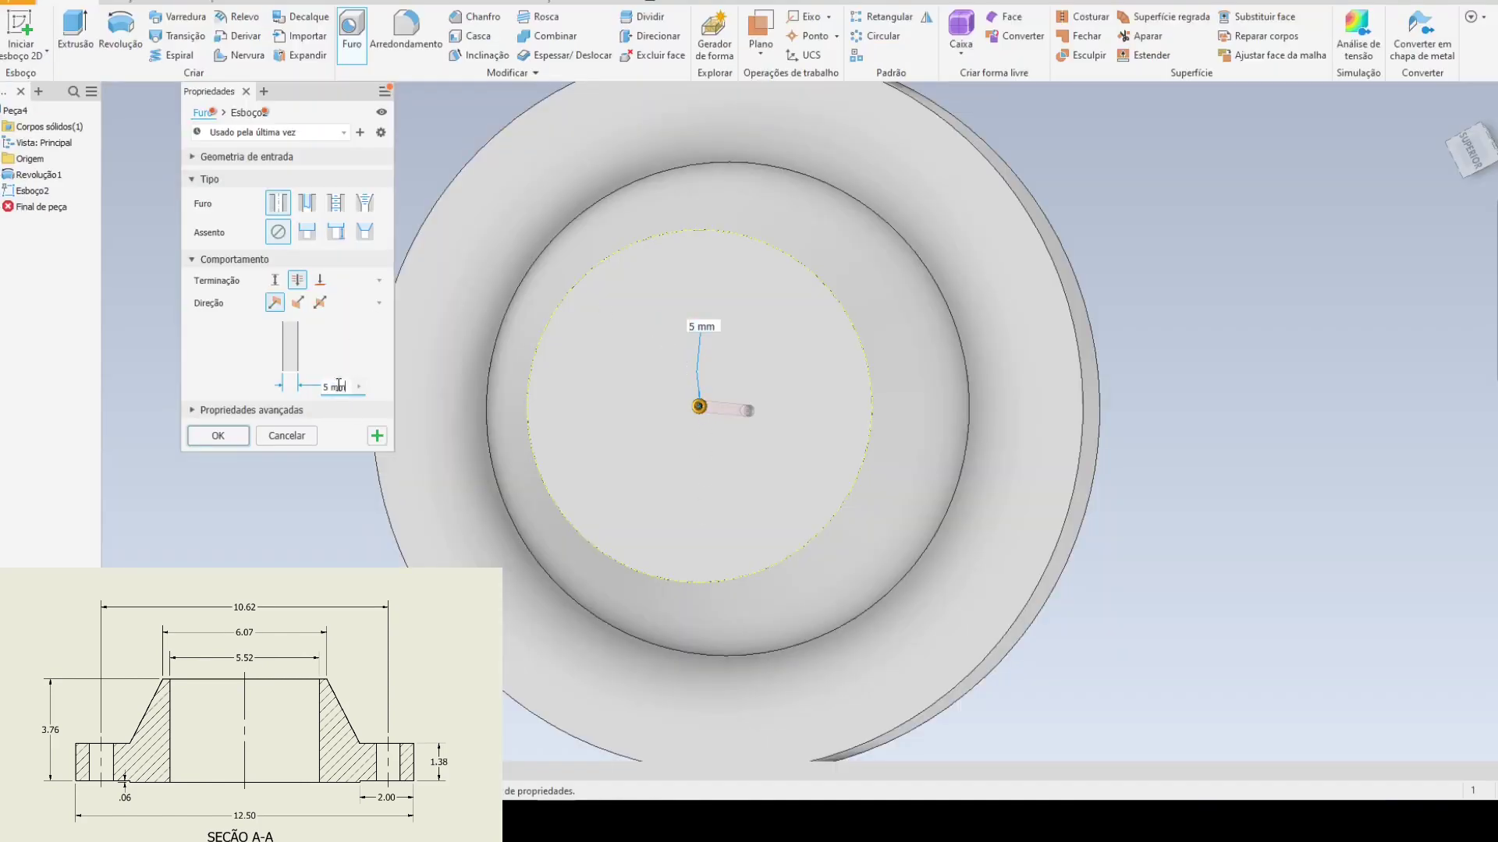
text(.52pol)
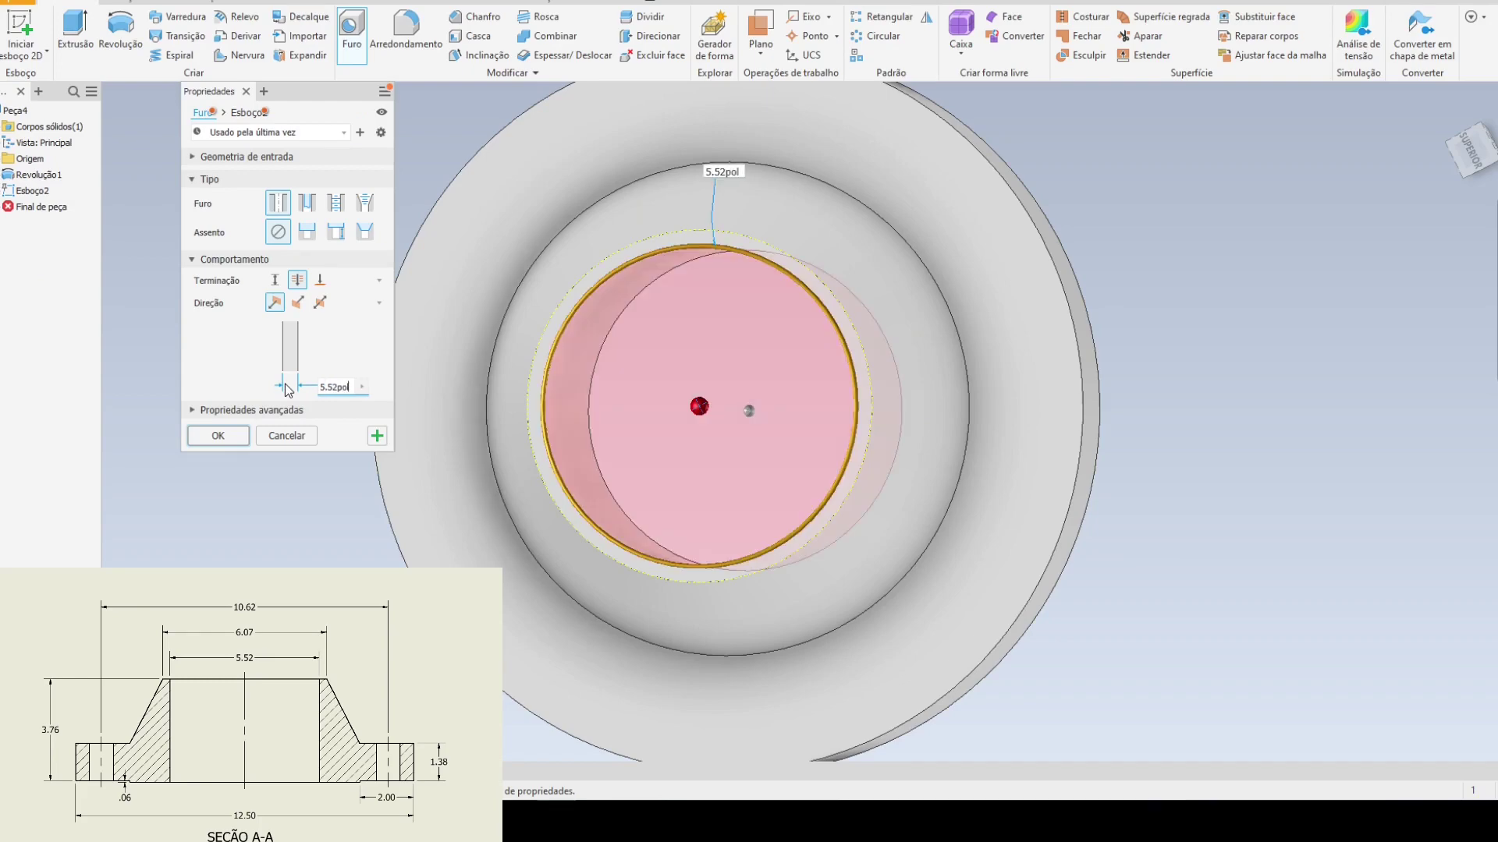
key(Return)
shift+middle_drag(298, 413, 595, 284)
shift+middle_drag(602, 569, 779, 435)
shift+middle_drag(858, 232, 879, 227)
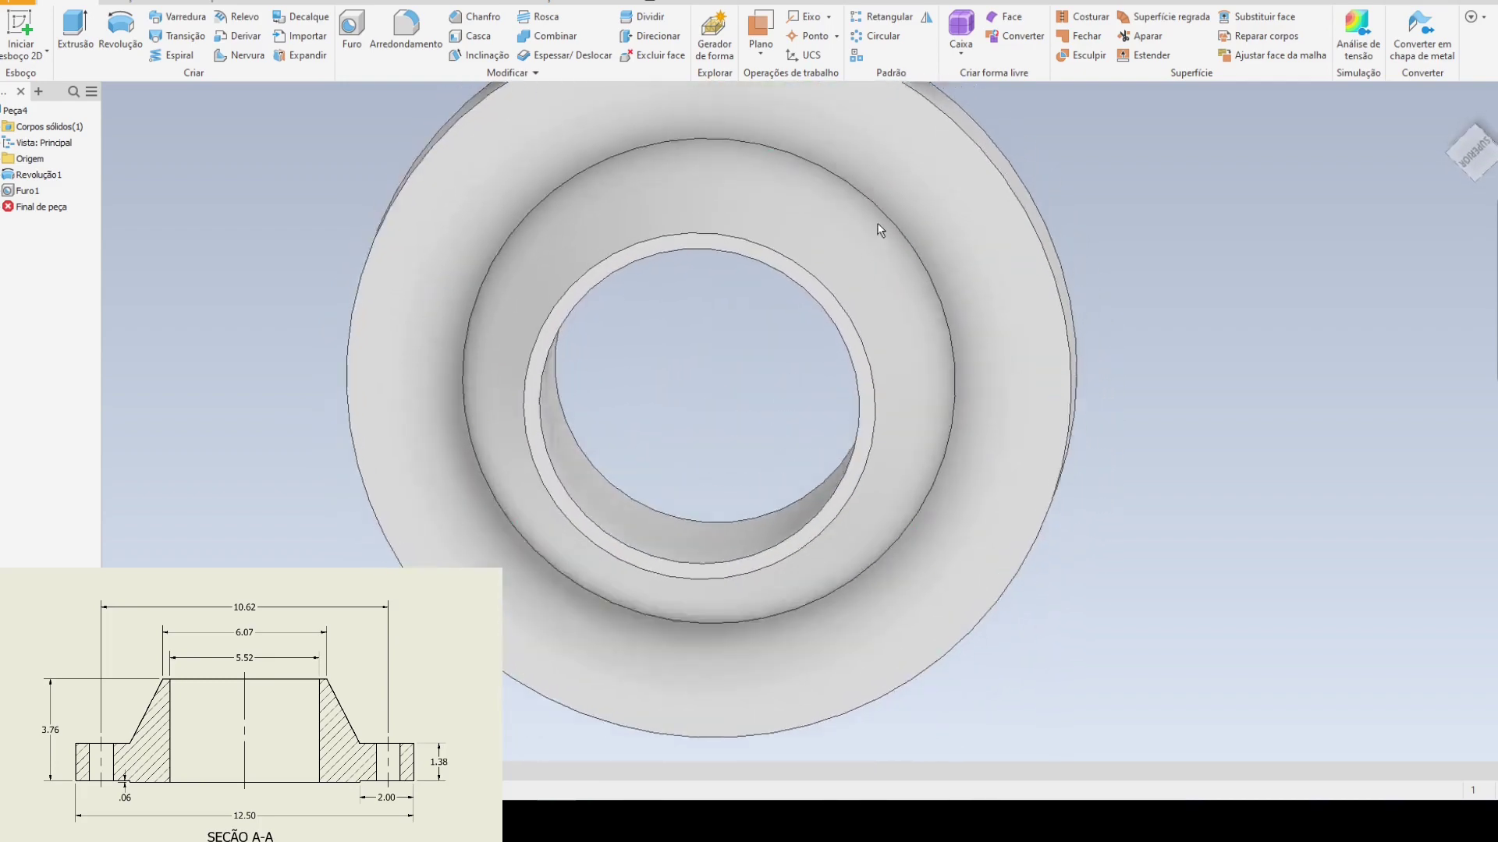
shift+middle_drag(802, 134, 968, 238)
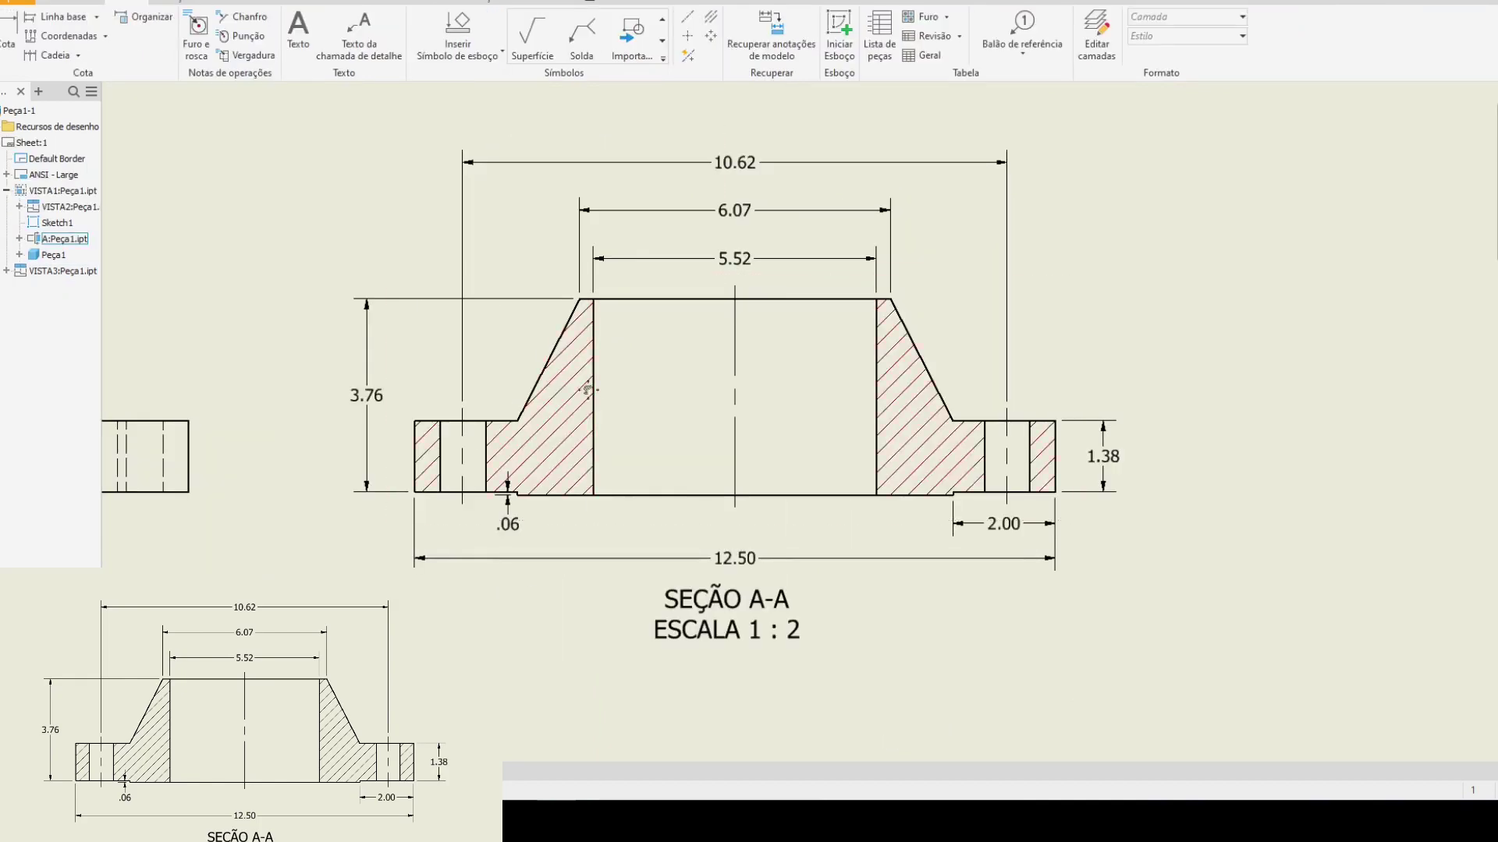
- Examine the drawing's front view and section A-A for the bolt holes' diameter, count and bolt-circle dimension
scroll(893, 466, up, 5)
scroll(871, 462, down, 5)
middle_drag(802, 234, 802, 468)
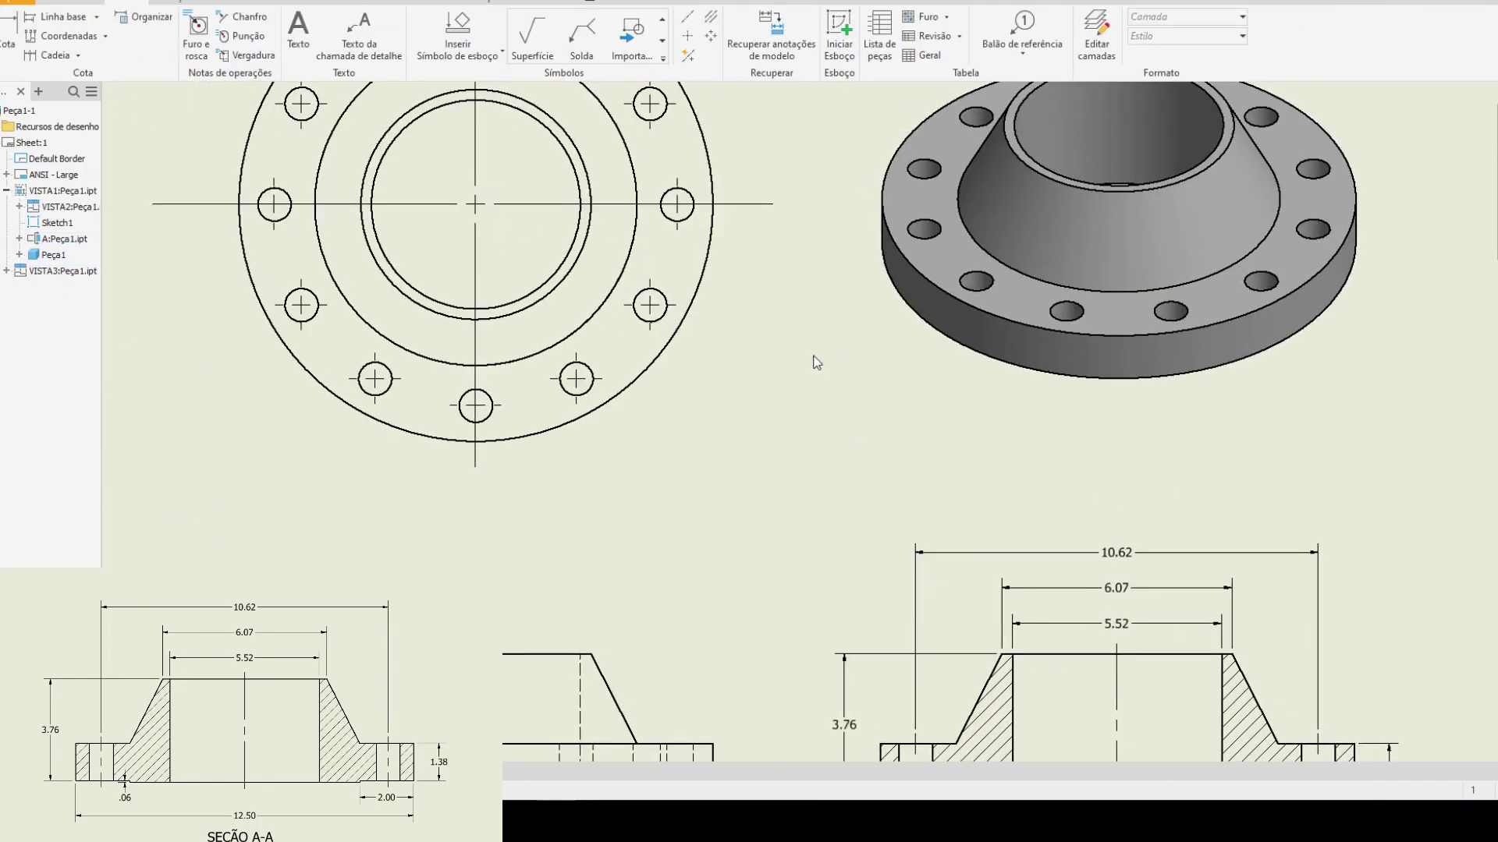
scroll(882, 279, up, 5)
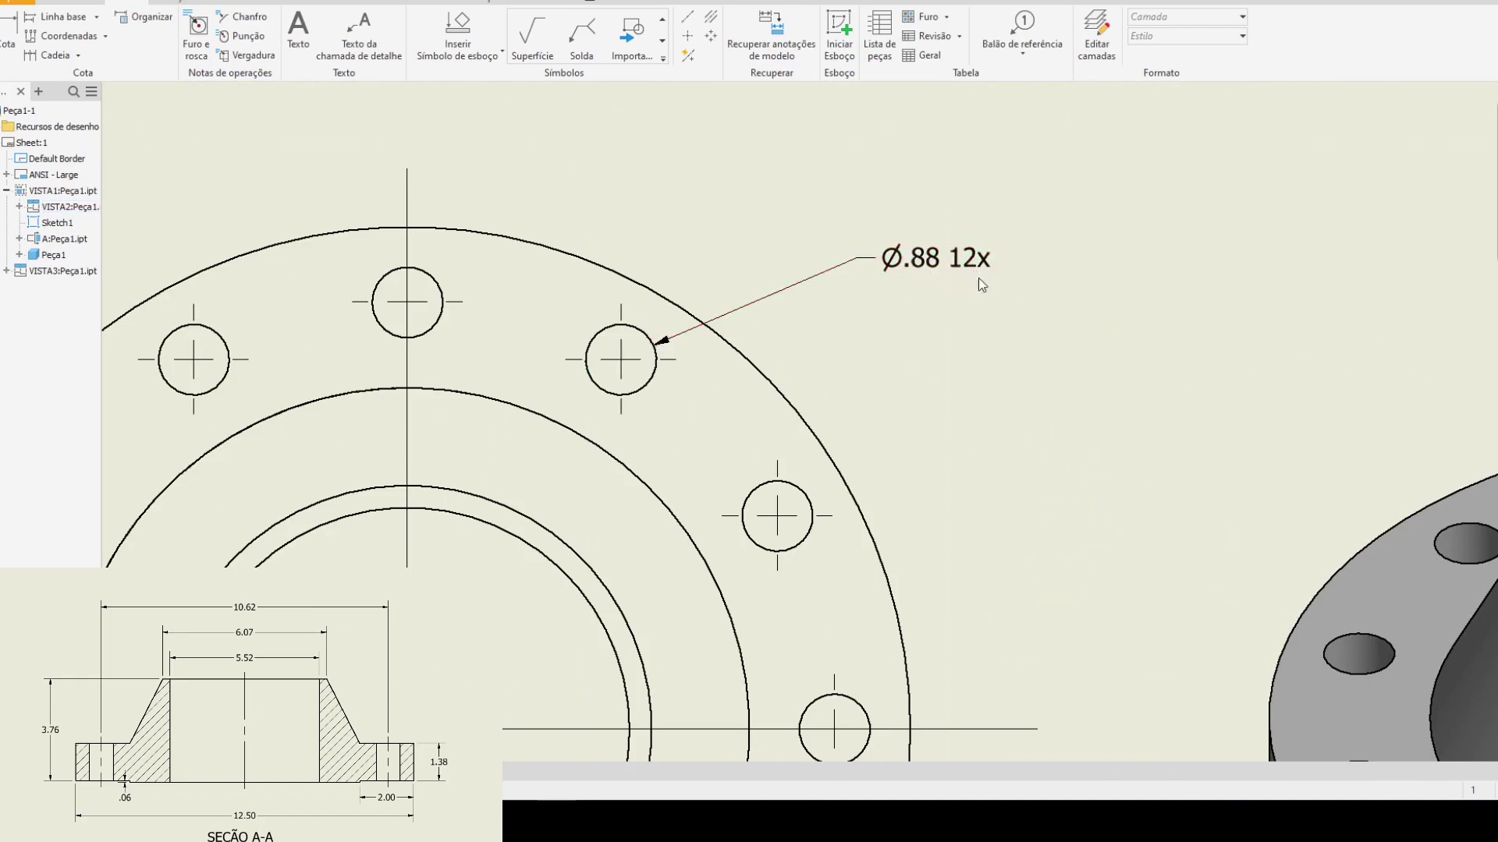
scroll(978, 278, down, 5)
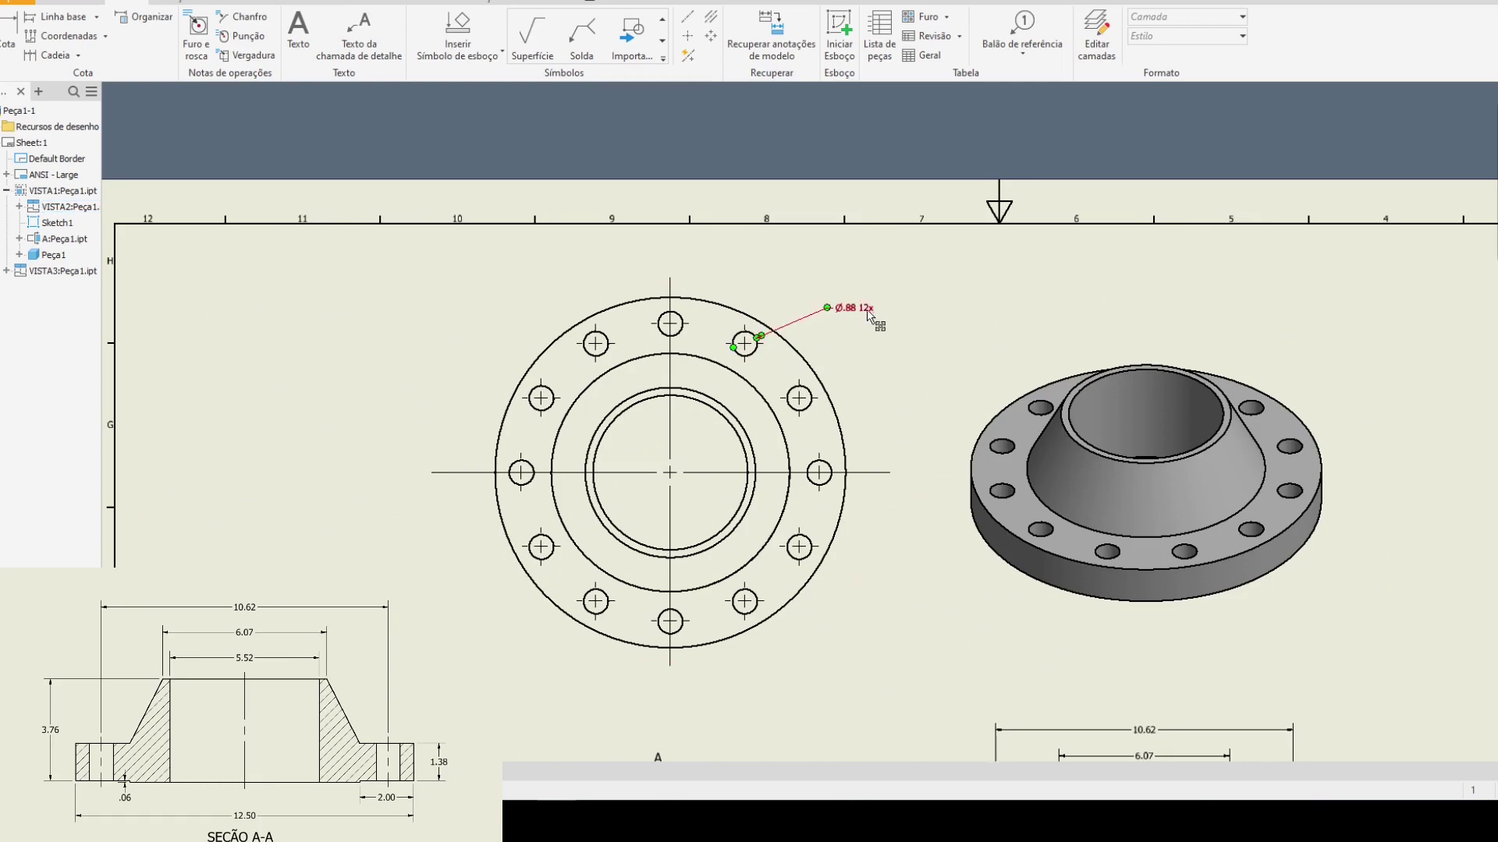
mouse_move(659, 376)
middle_down()
mouse_move(624, 365)
mouse_move(380, 161)
mouse_move(363, 95)
mouse_move(379, 173)
middle_up()
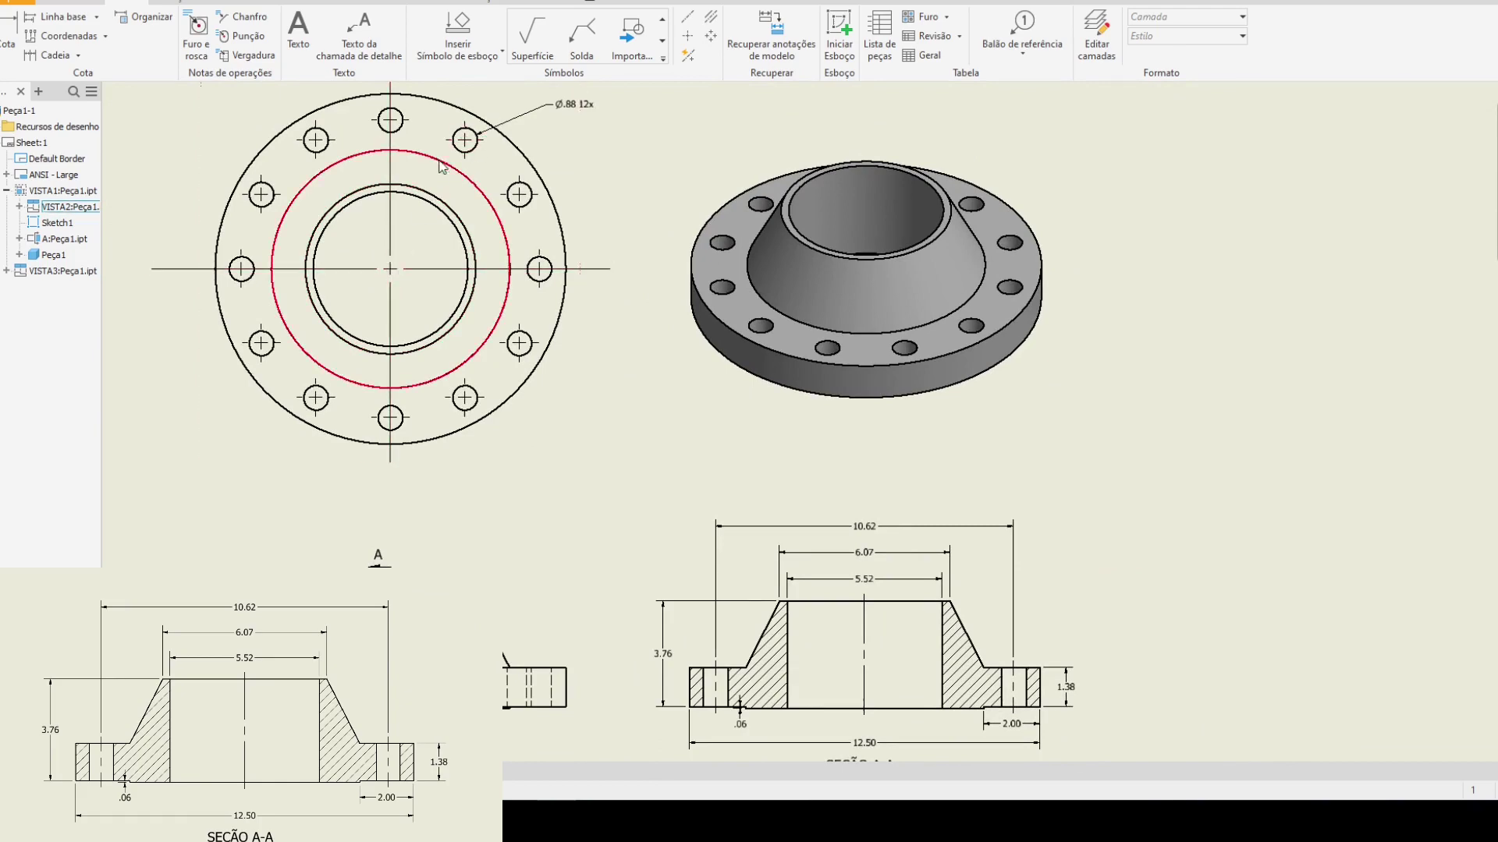
middle_drag(1186, 495, 719, 401)
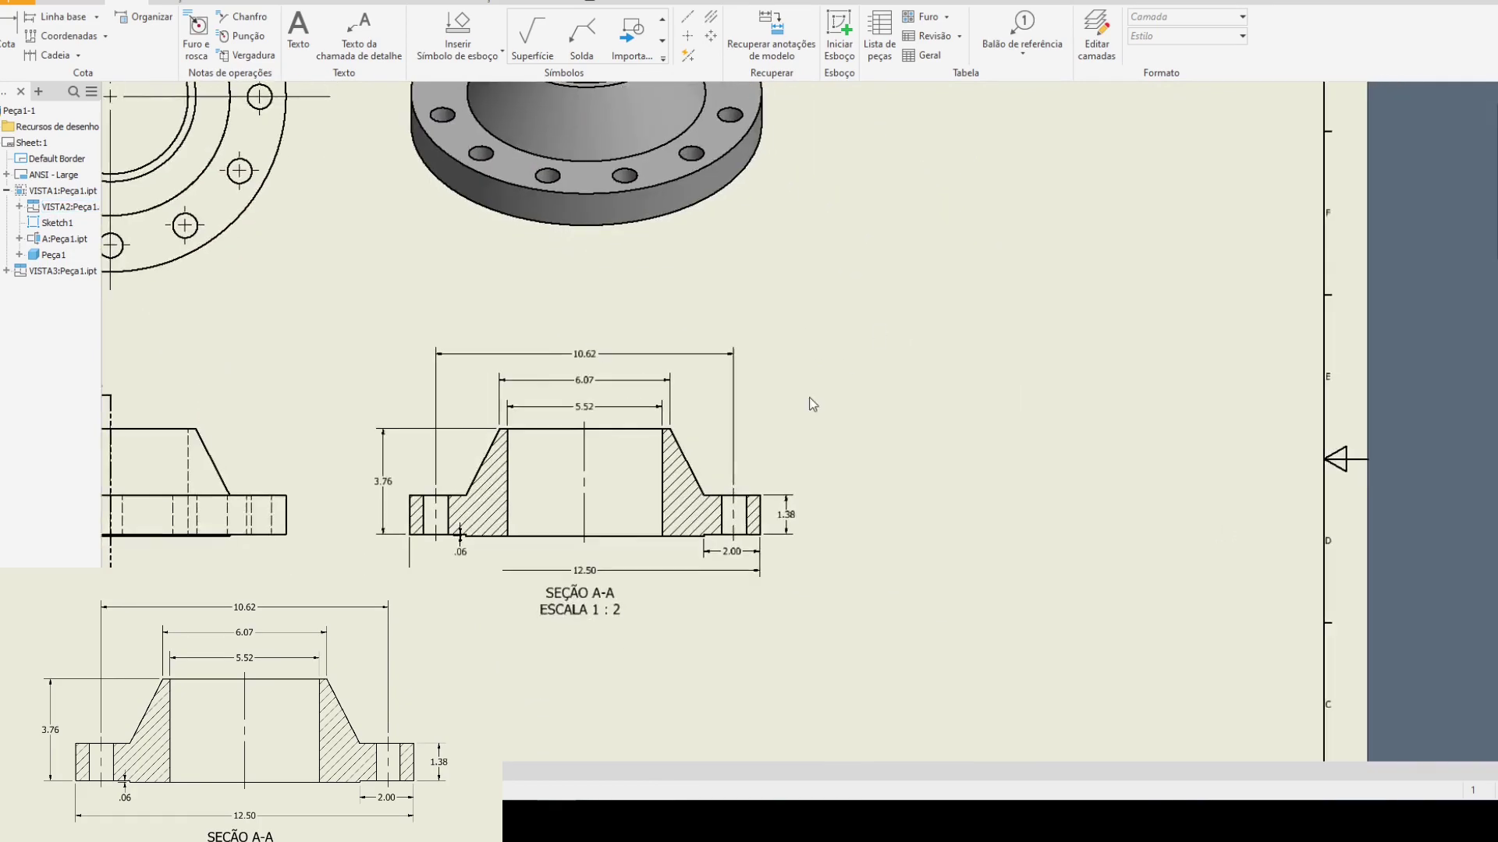
scroll(718, 401, down, 5)
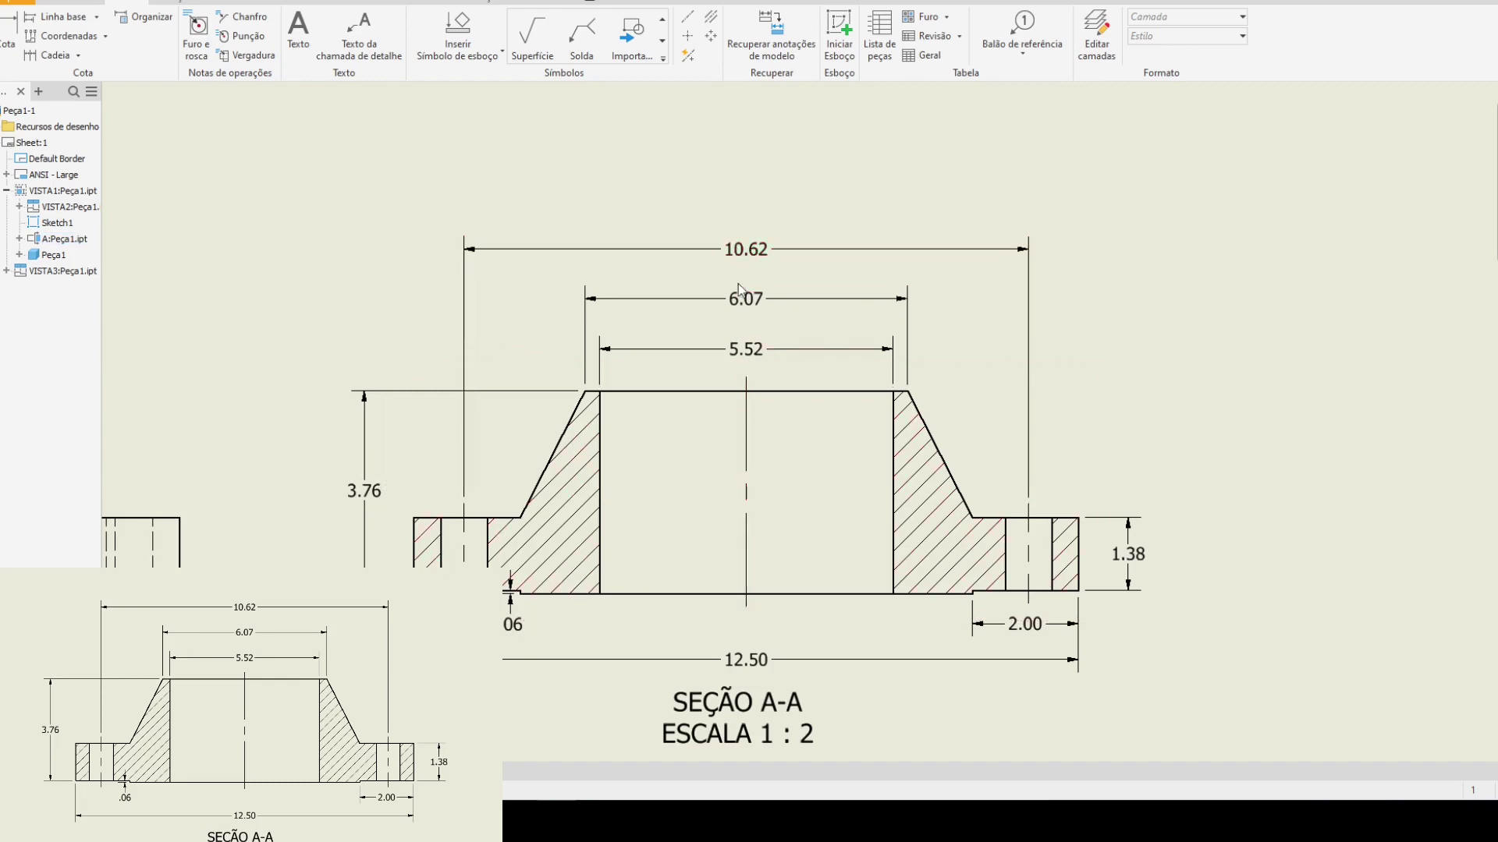
scroll(466, 484, down, 5)
scroll(769, 331, up, 5)
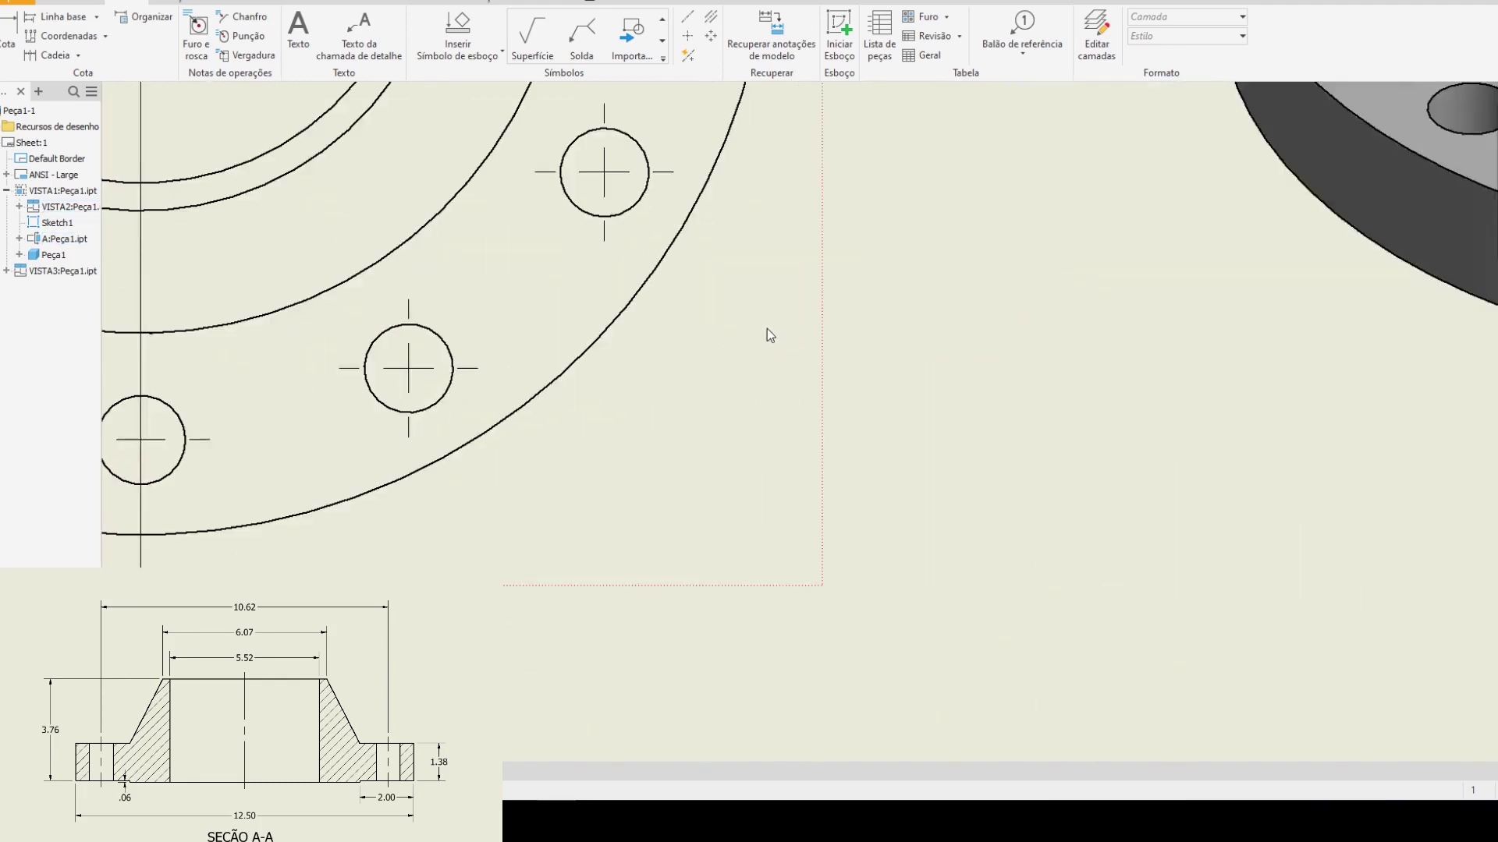
mouse_move(769, 331)
middle_down()
mouse_move(769, 588)
mouse_move(804, 600)
middle_up()
scroll(790, 597, down, 2)
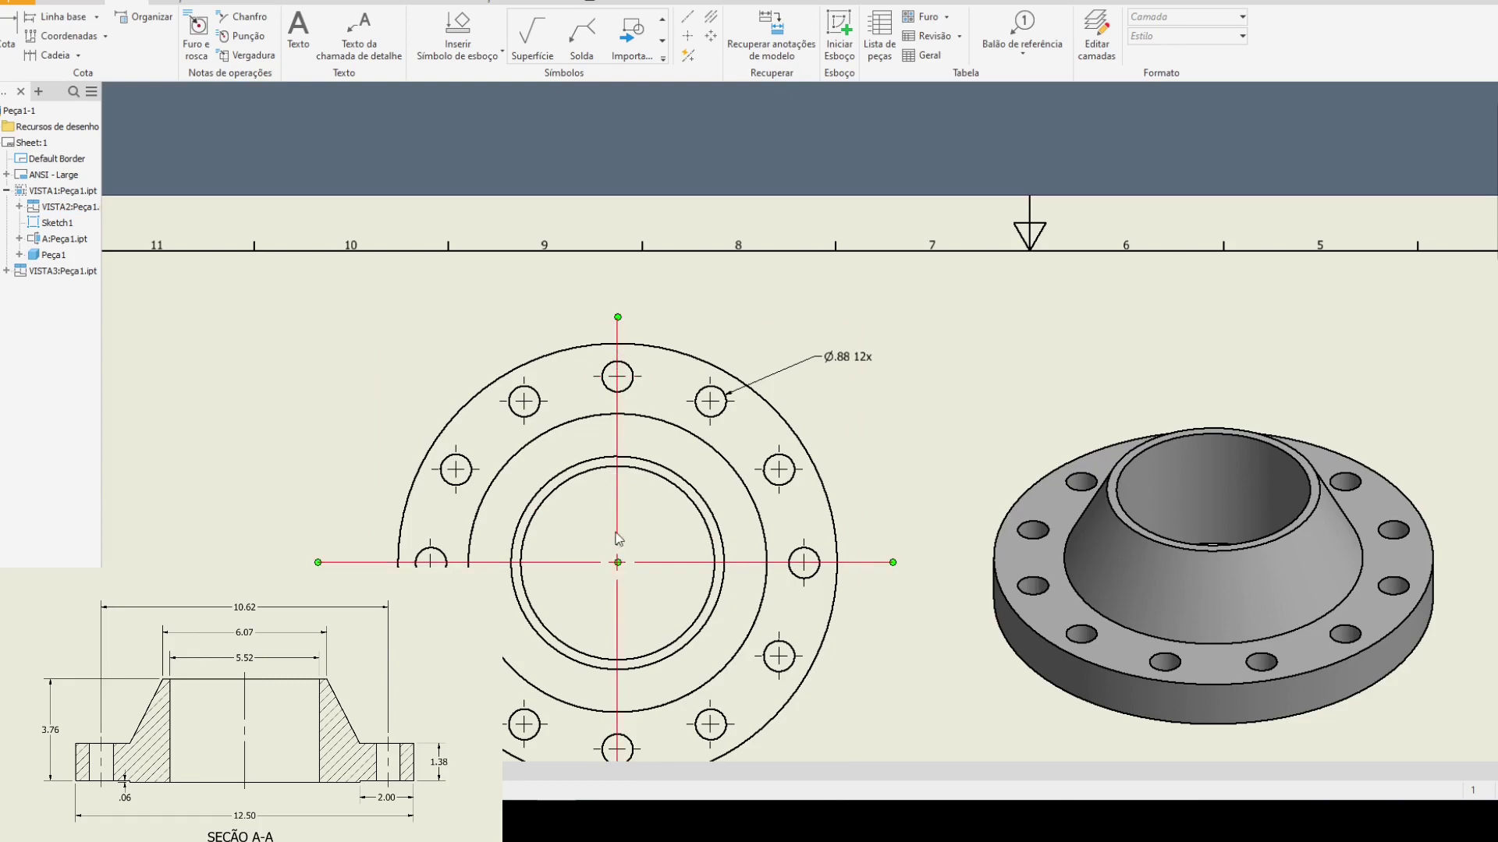
mouse_move(613, 371)
middle_down()
mouse_move(467, 238)
mouse_move(376, 185)
mouse_move(550, 246)
mouse_move(575, 283)
mouse_move(391, 132)
middle_up()
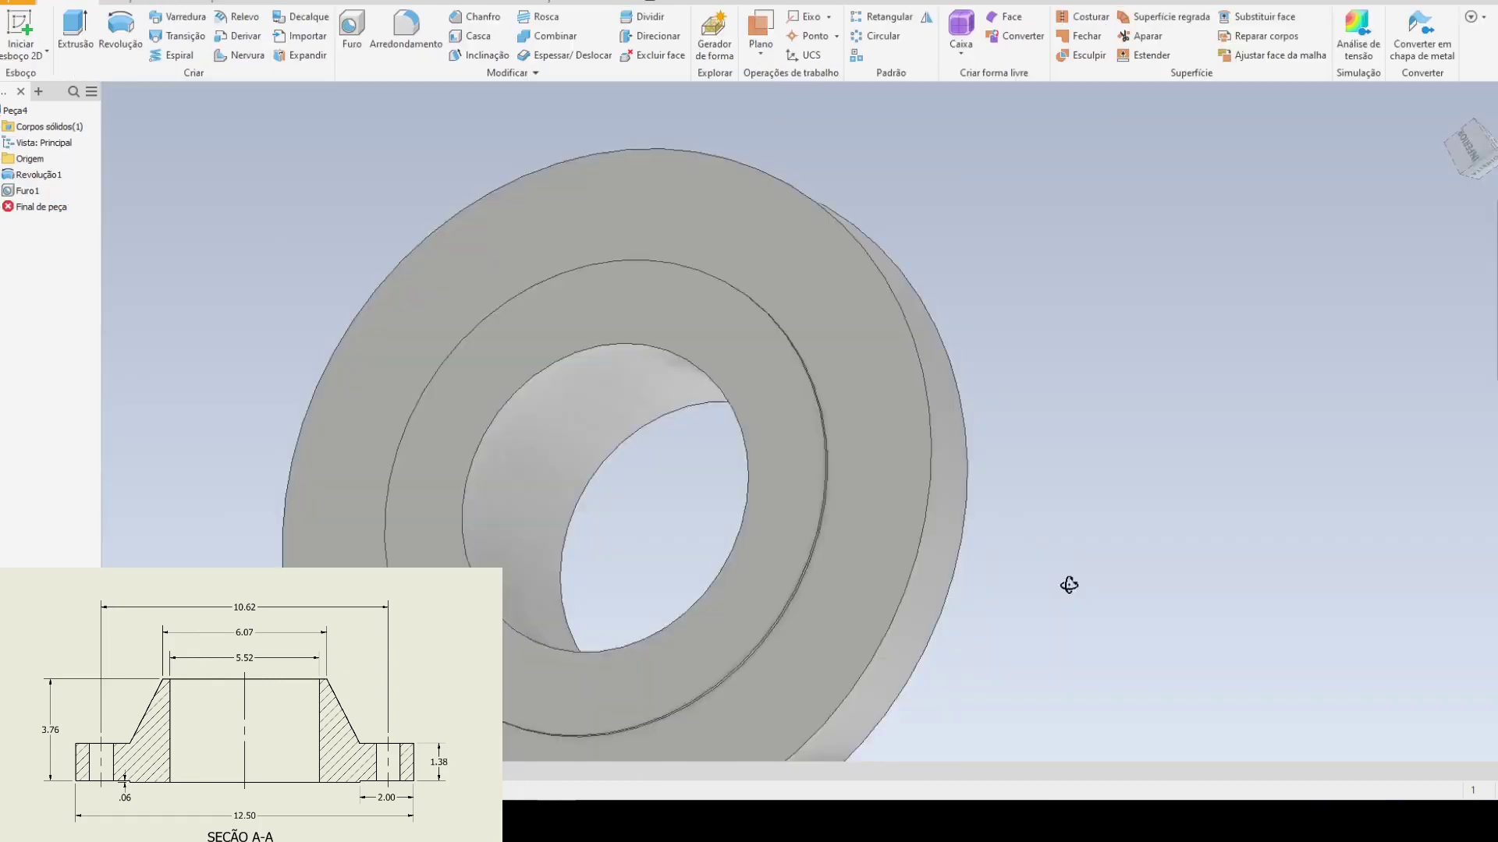
- Return to the part and start a new sketch on the flange's annular face on the hub side
shift+middle_drag(1069, 585, 668, 581)
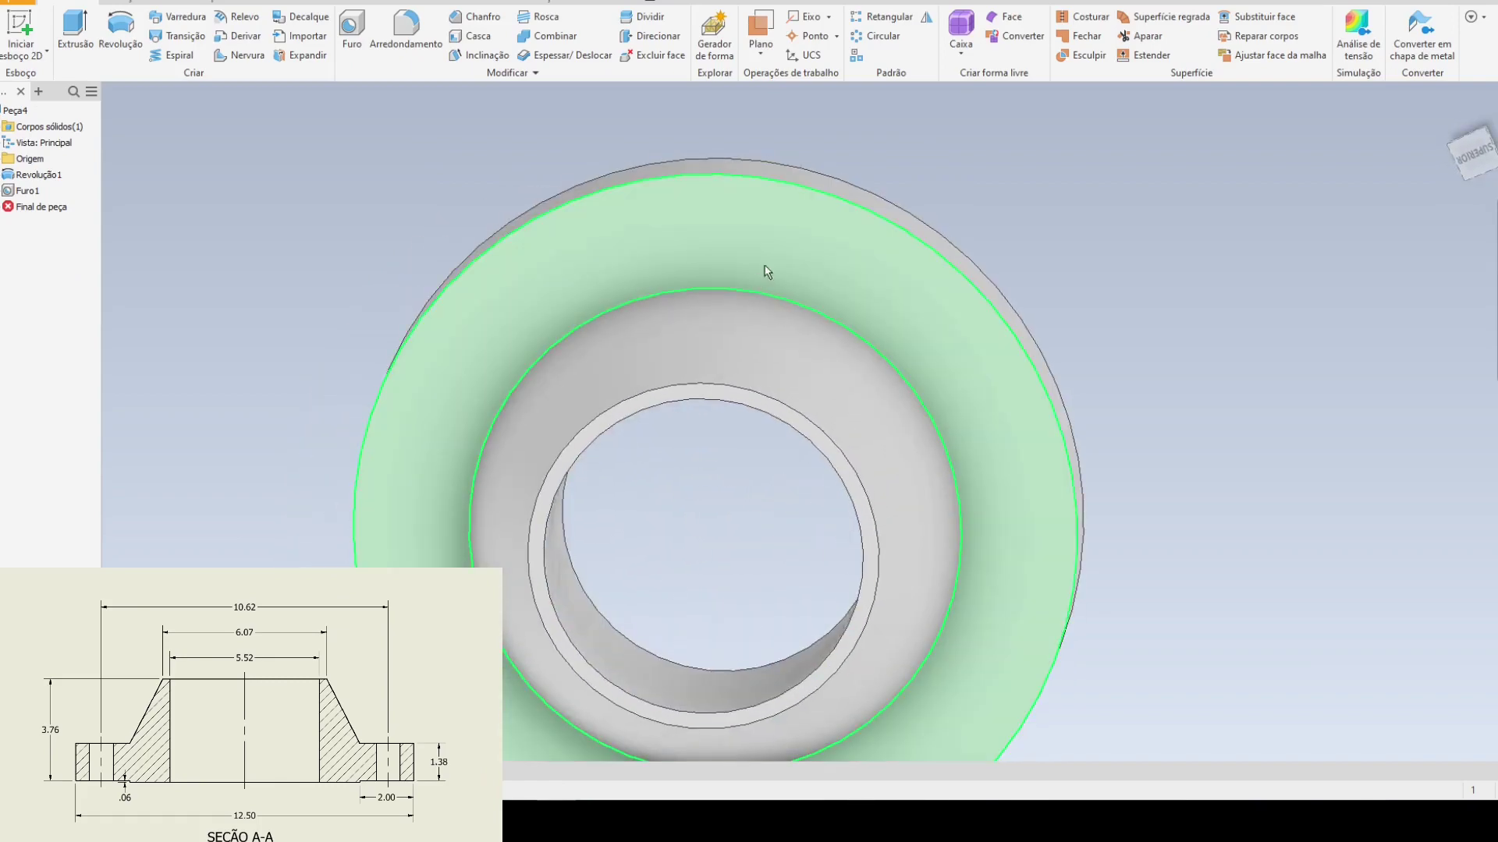
click(765, 267)
shift+middle_drag(892, 241, 743, 488)
key(s)
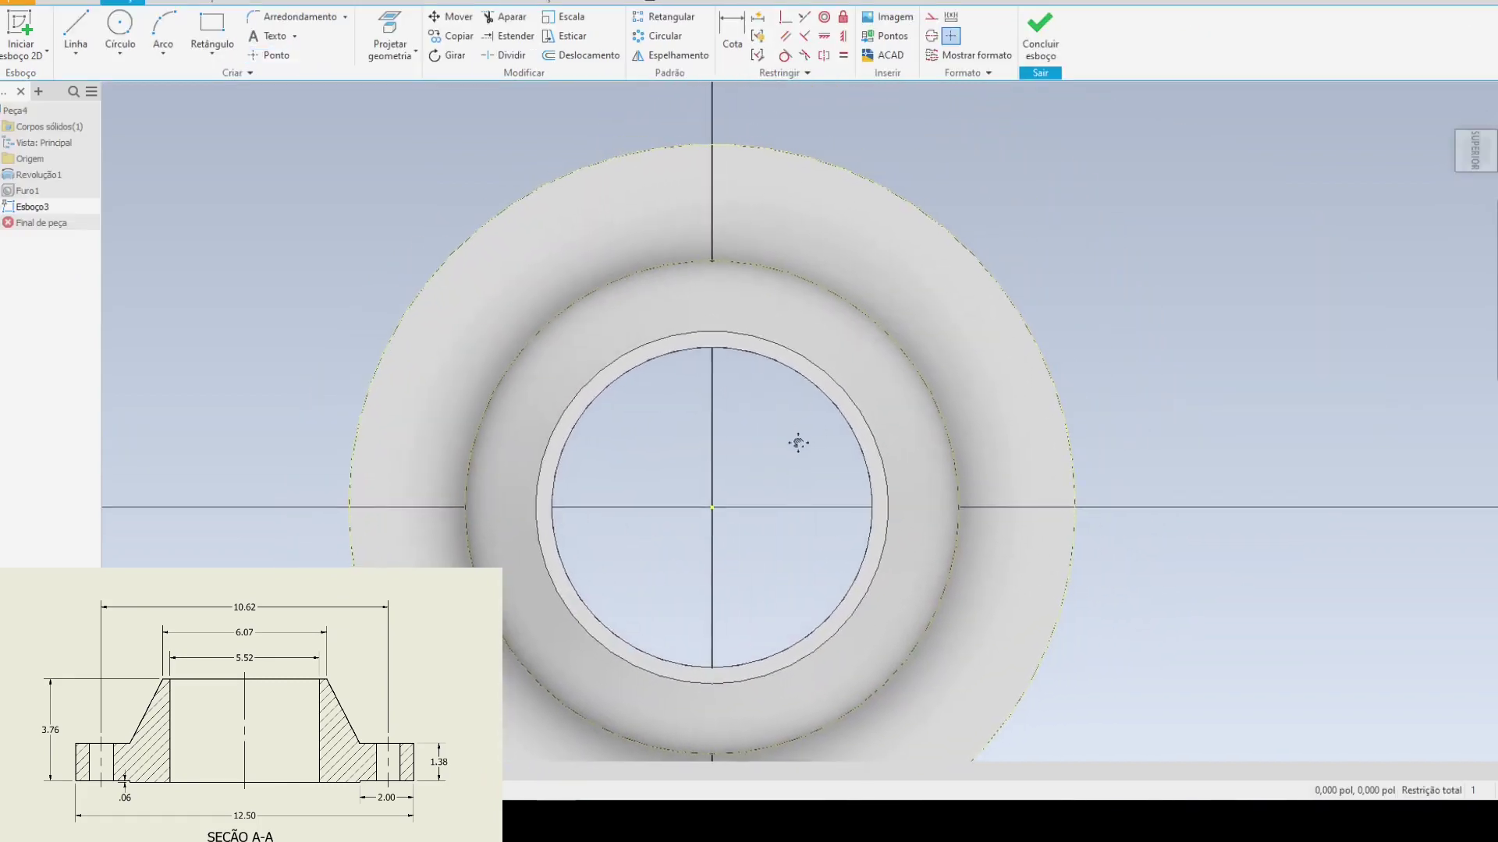
- Draw a vertical centerline 10.62/2 inches long upward from the flange's center
click(75, 31)
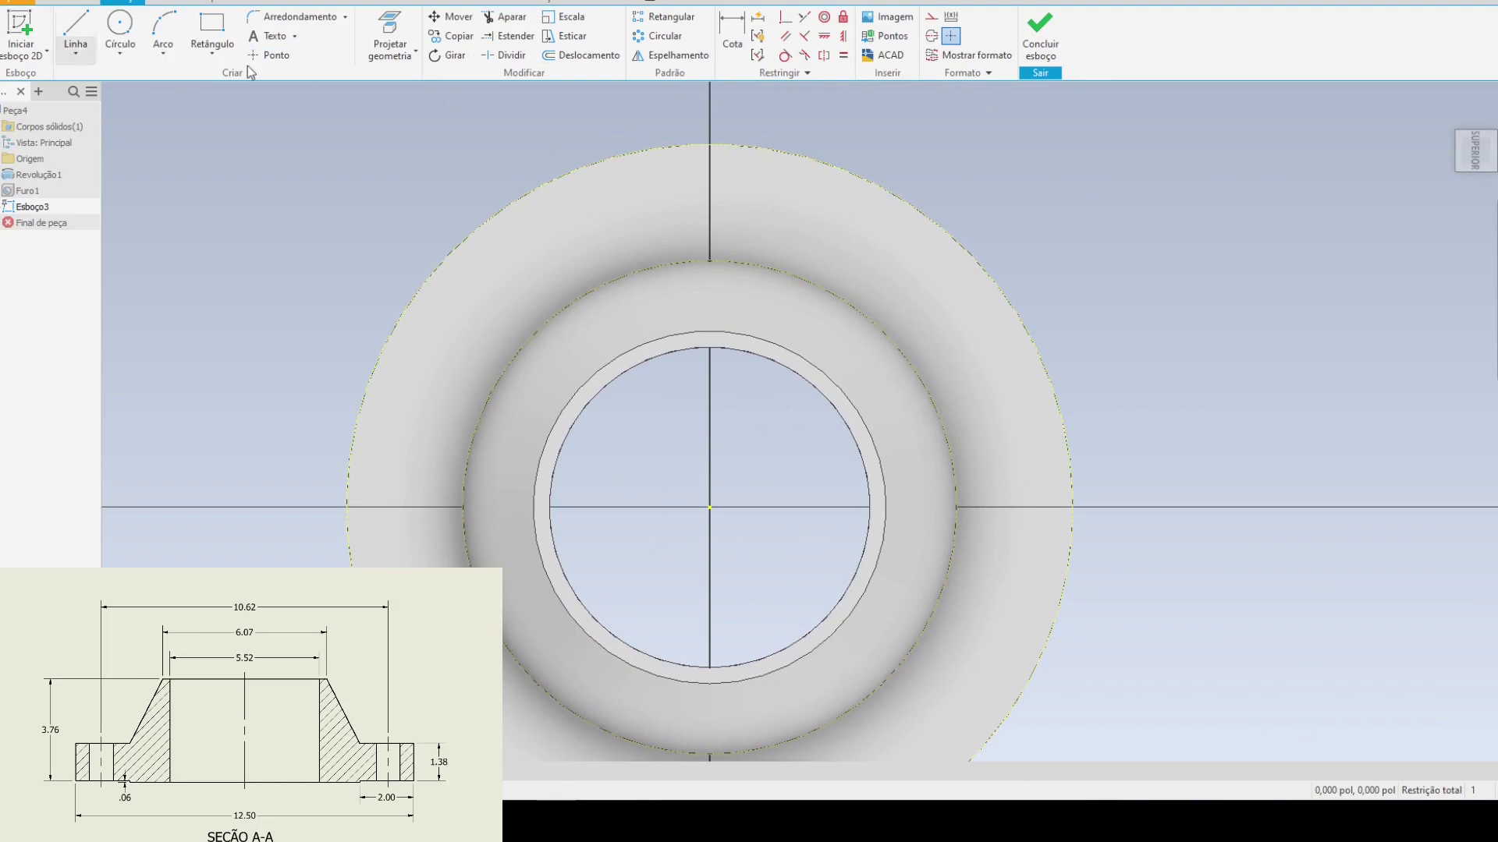
click(932, 36)
click(709, 507)
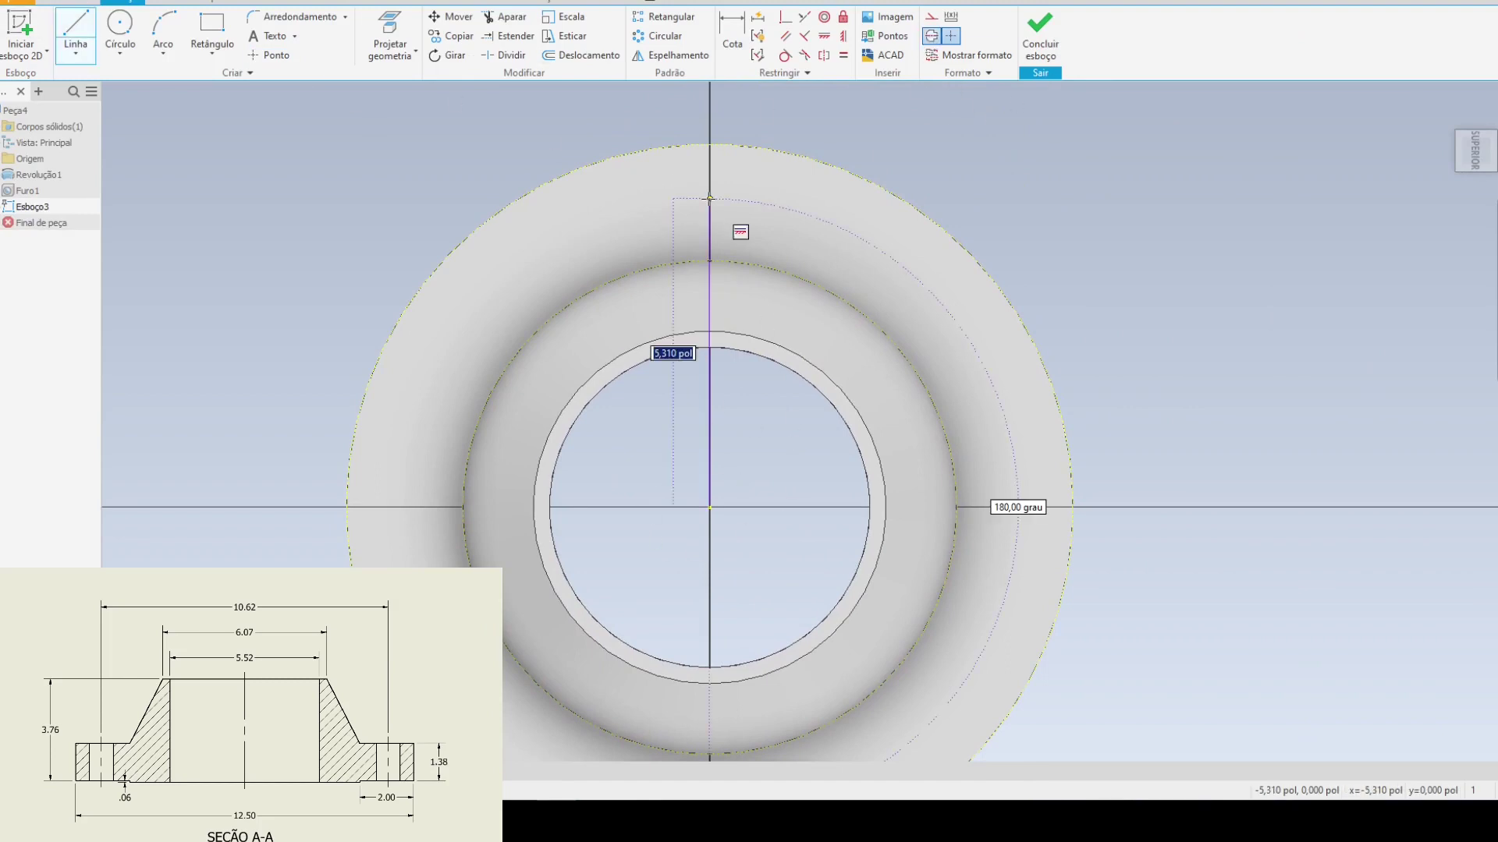
text(10.62/2)
key(Return)
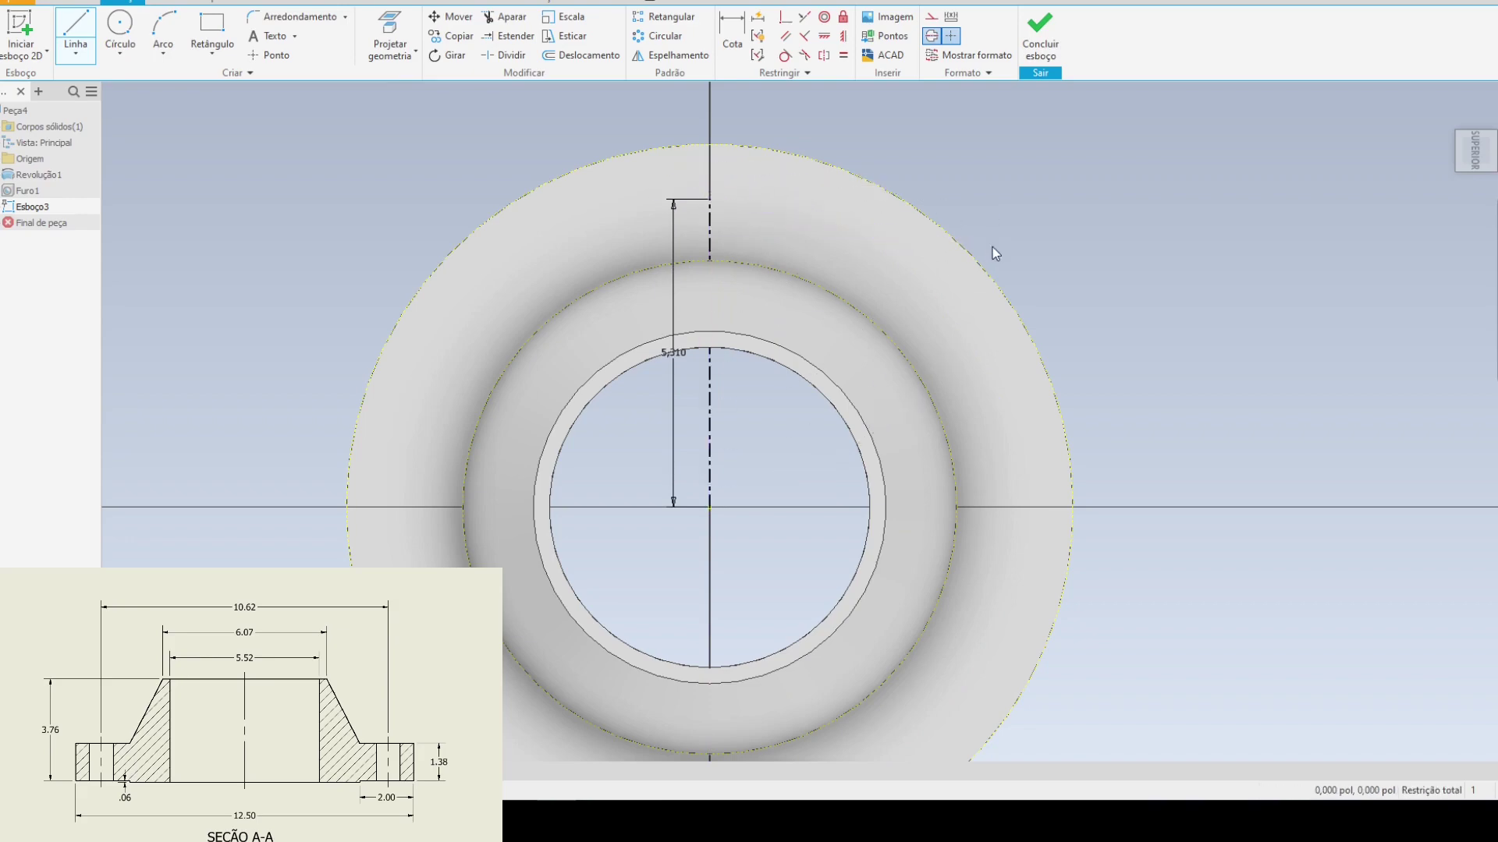
- Finish the sketch and cut a simple through-all hole of 0.88 pol diameter at the centerline's outer endpoint
shift+middle_drag(993, 251, 996, 211)
key(Escape)
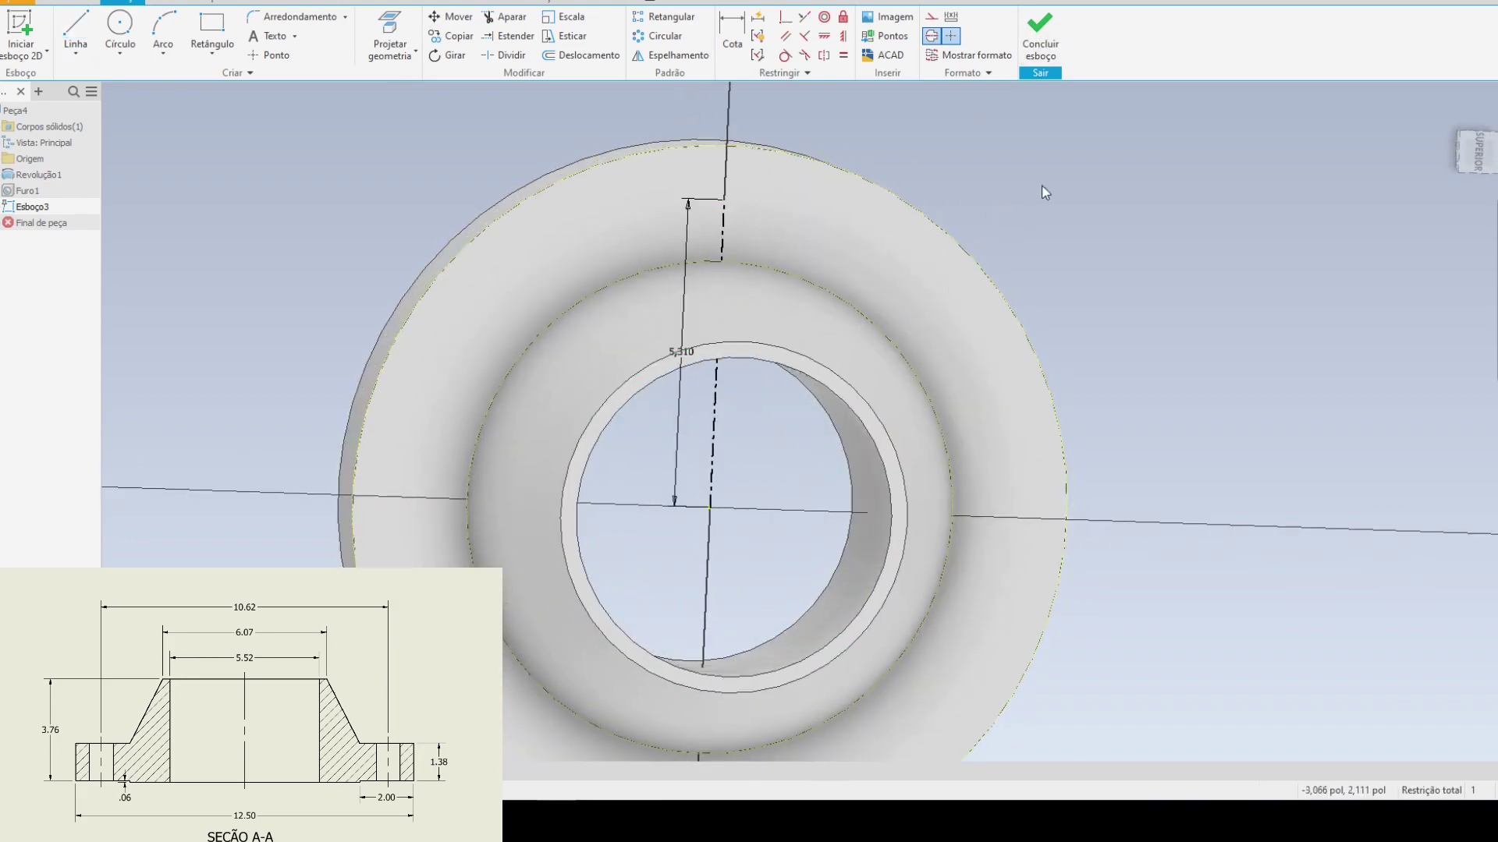
click(1040, 35)
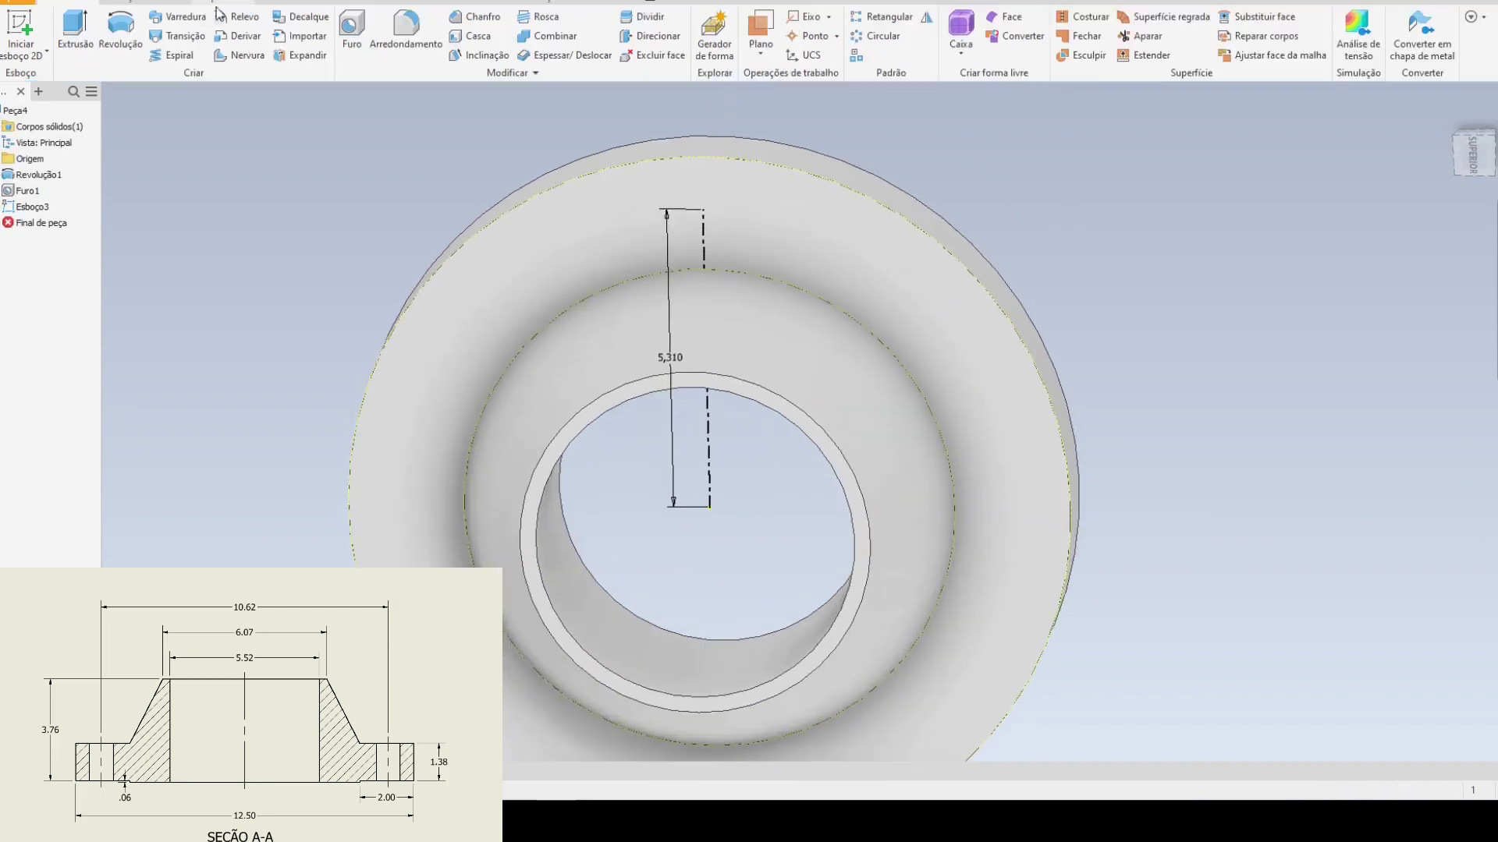
click(351, 30)
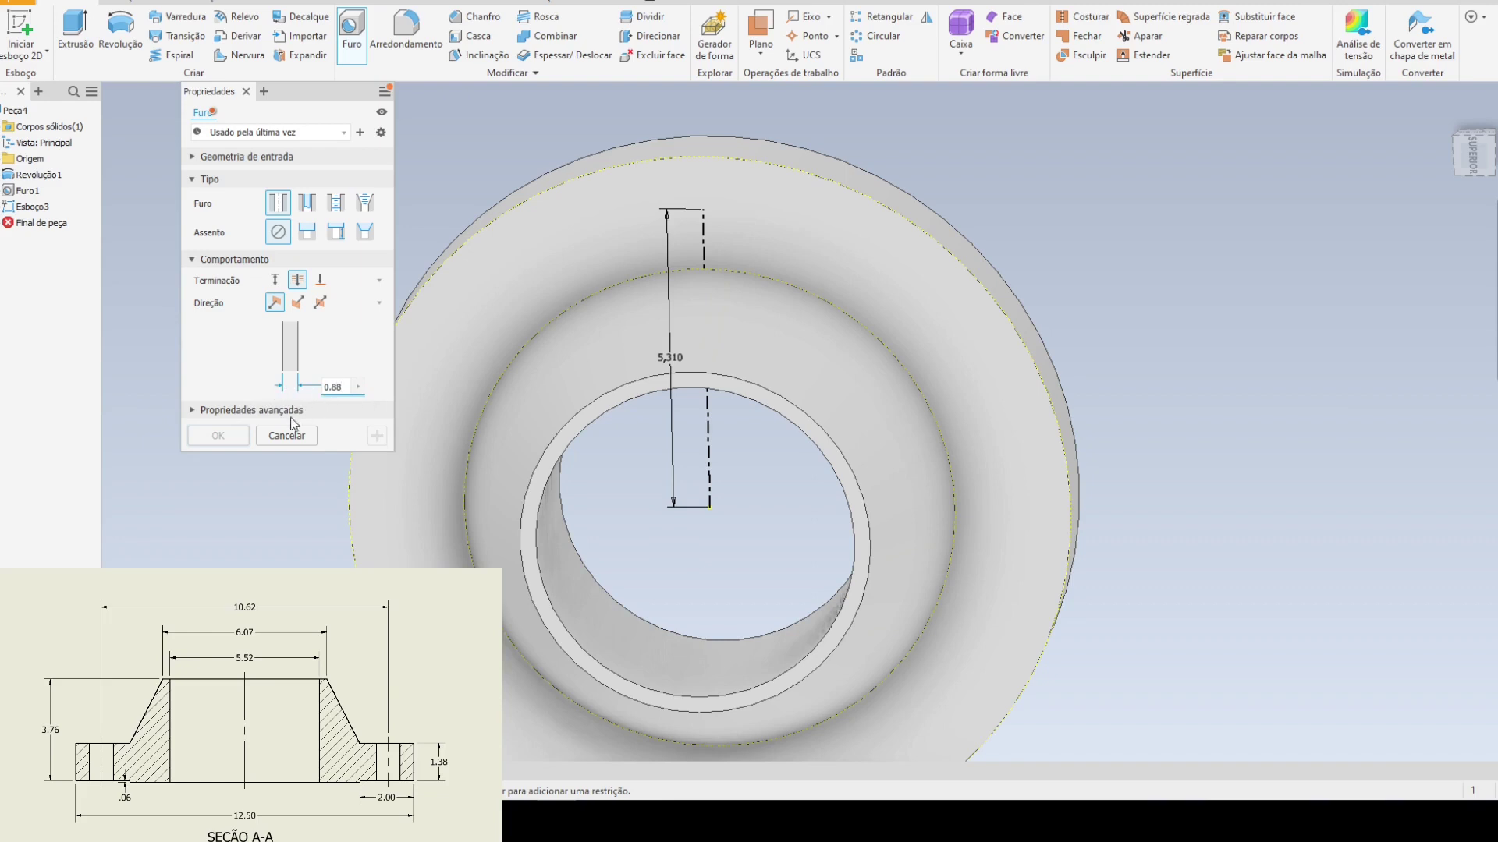
click(704, 211)
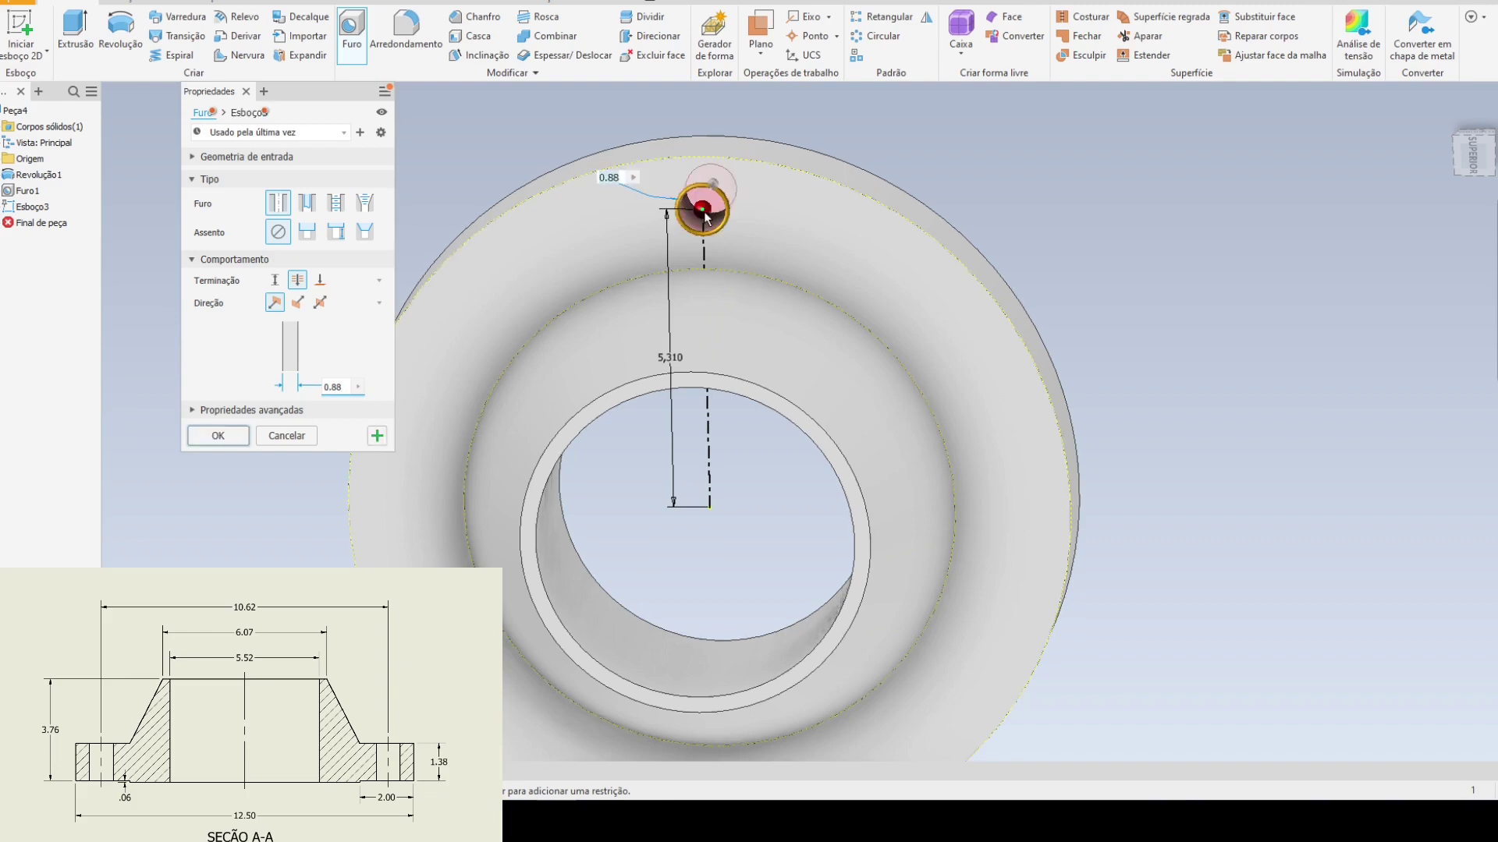
click(218, 442)
mouse_move(843, 484)
shift+middle_down()
mouse_move(886, 474)
mouse_move(842, 468)
shift+middle_up()
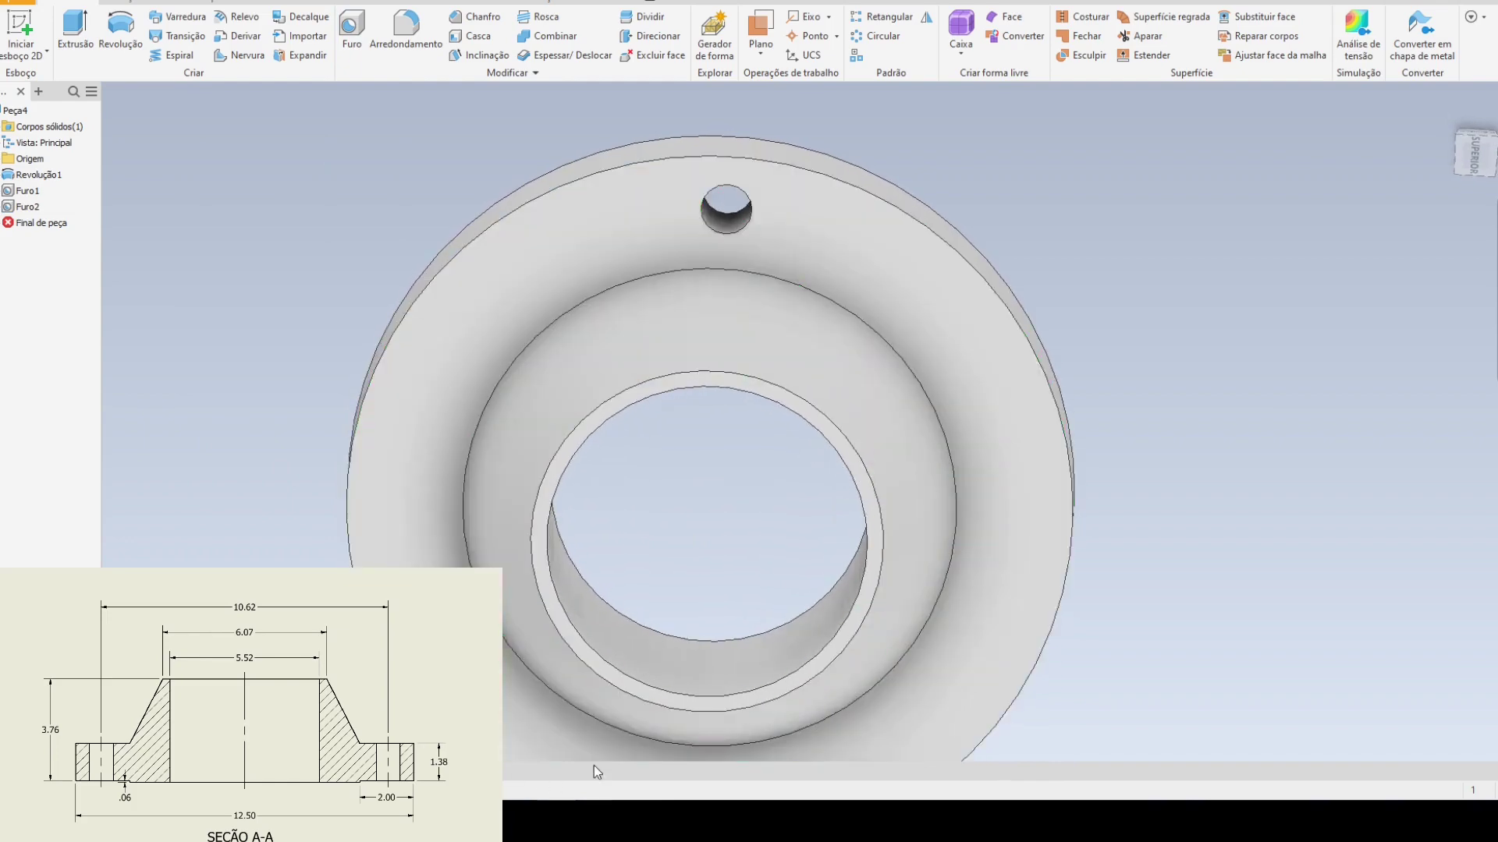
- Check the drawing's bolt-hole callout and set up a circular pattern of the bolt hole about the flange's outer cylindrical face
key(ctrl+Tab)
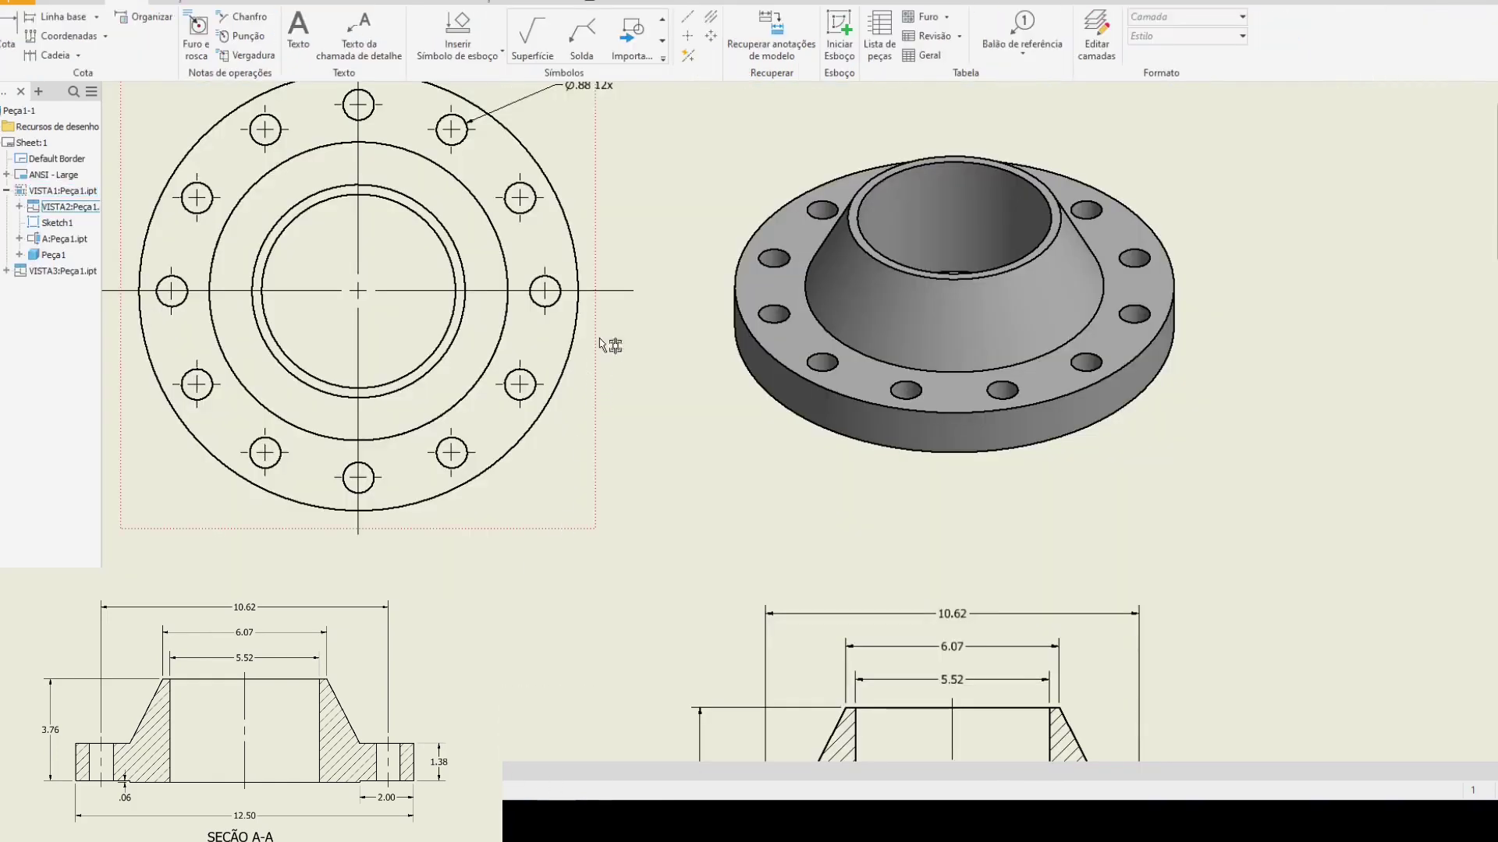
scroll(592, 306, up, 3)
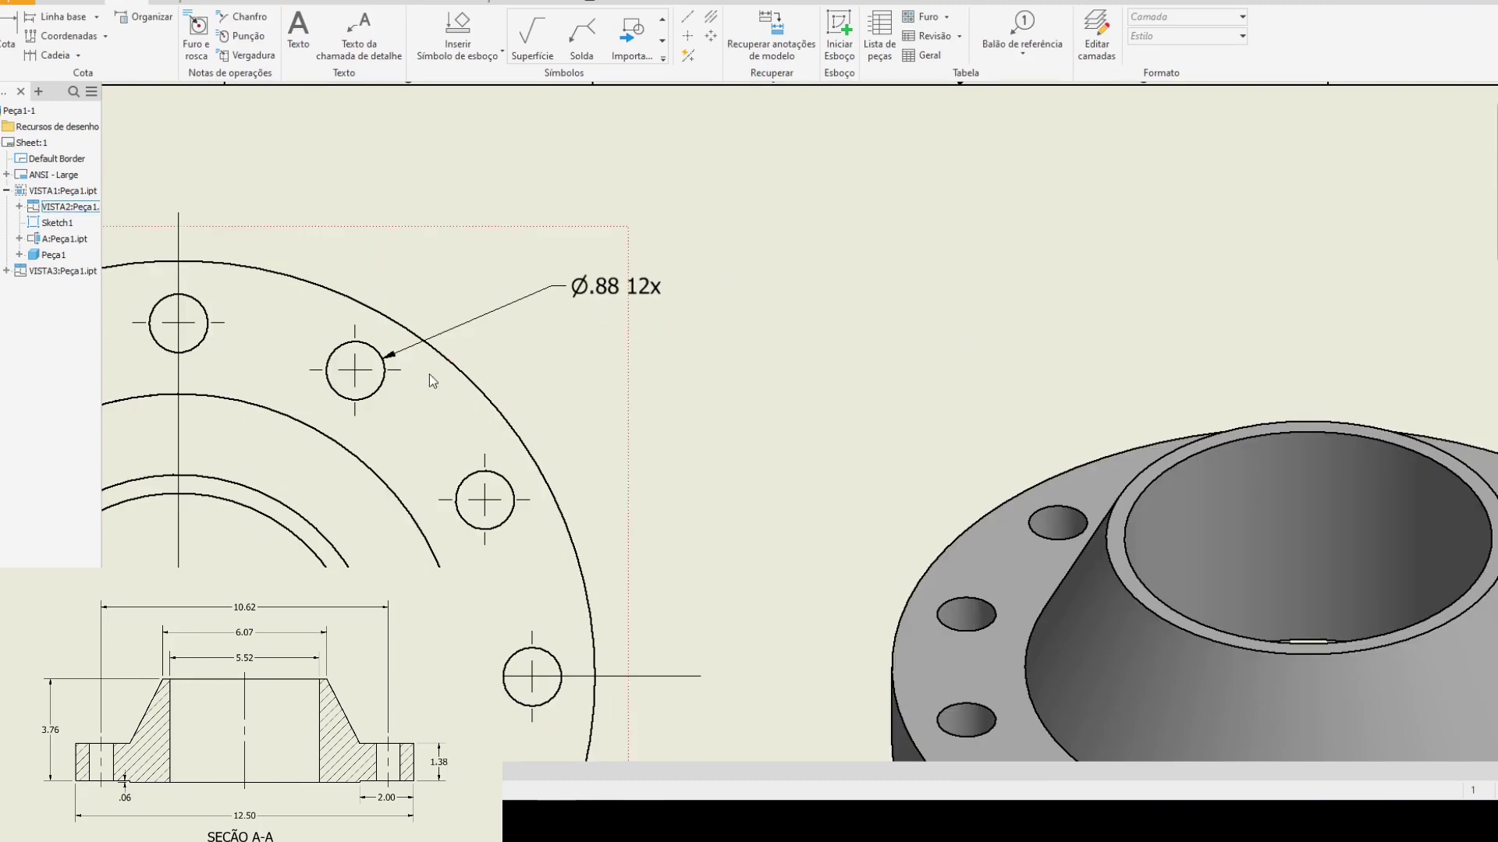
scroll(793, 343, down, 3)
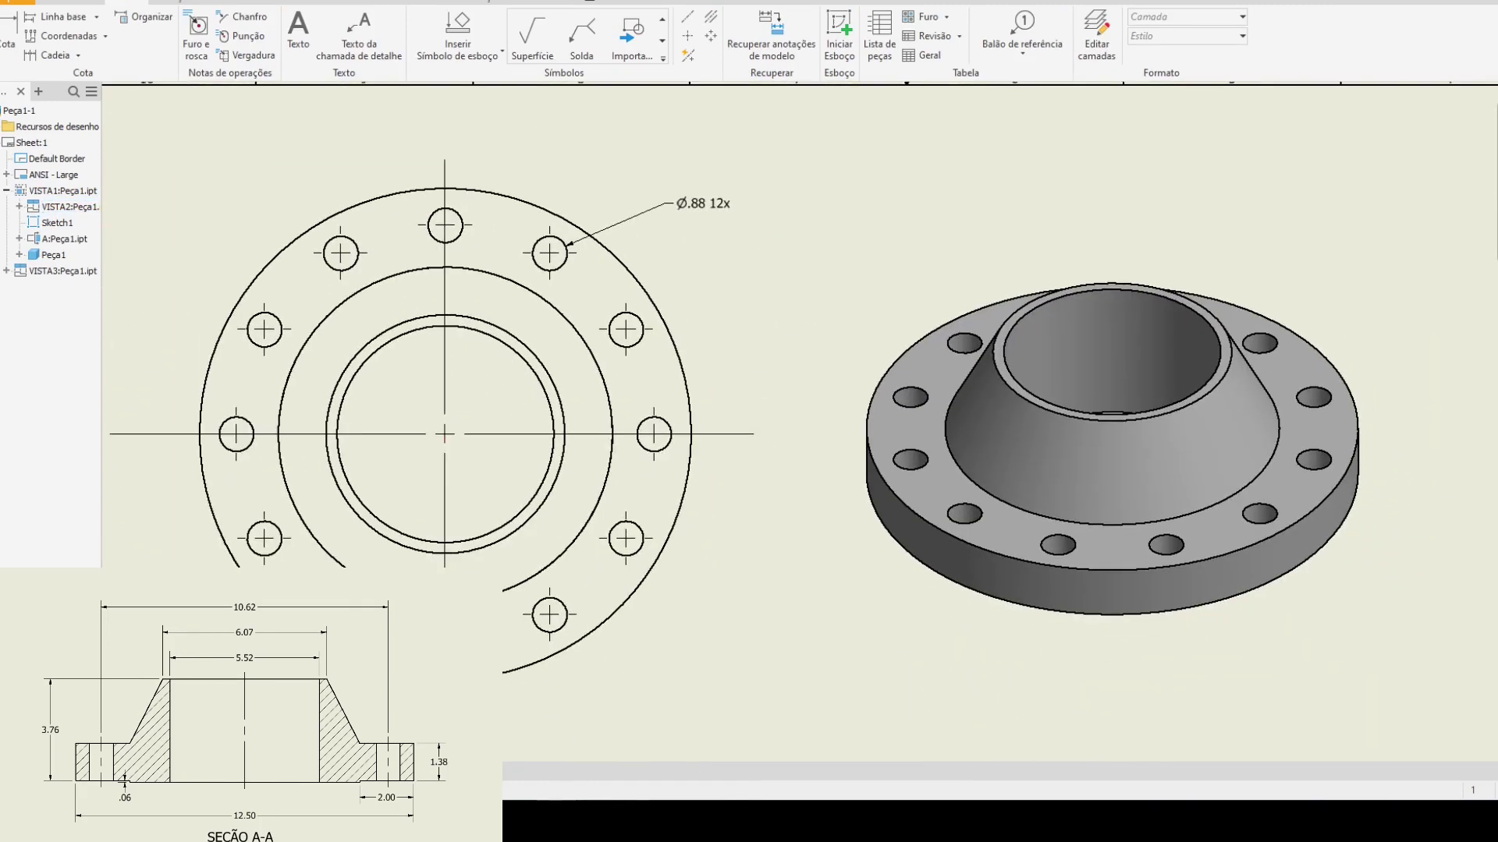
key(ctrl+Tab)
click(882, 43)
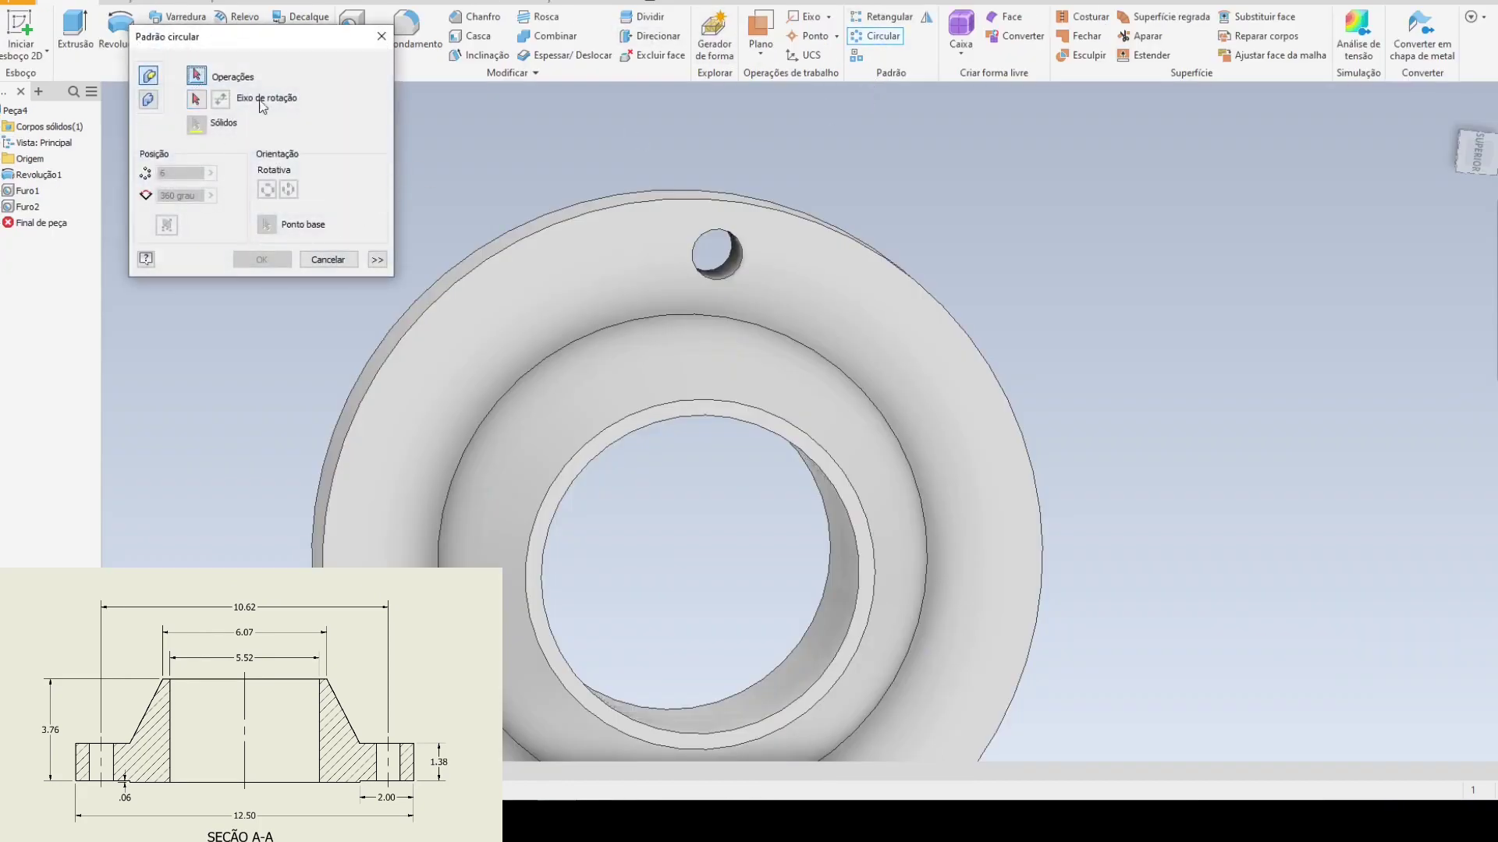
click(735, 269)
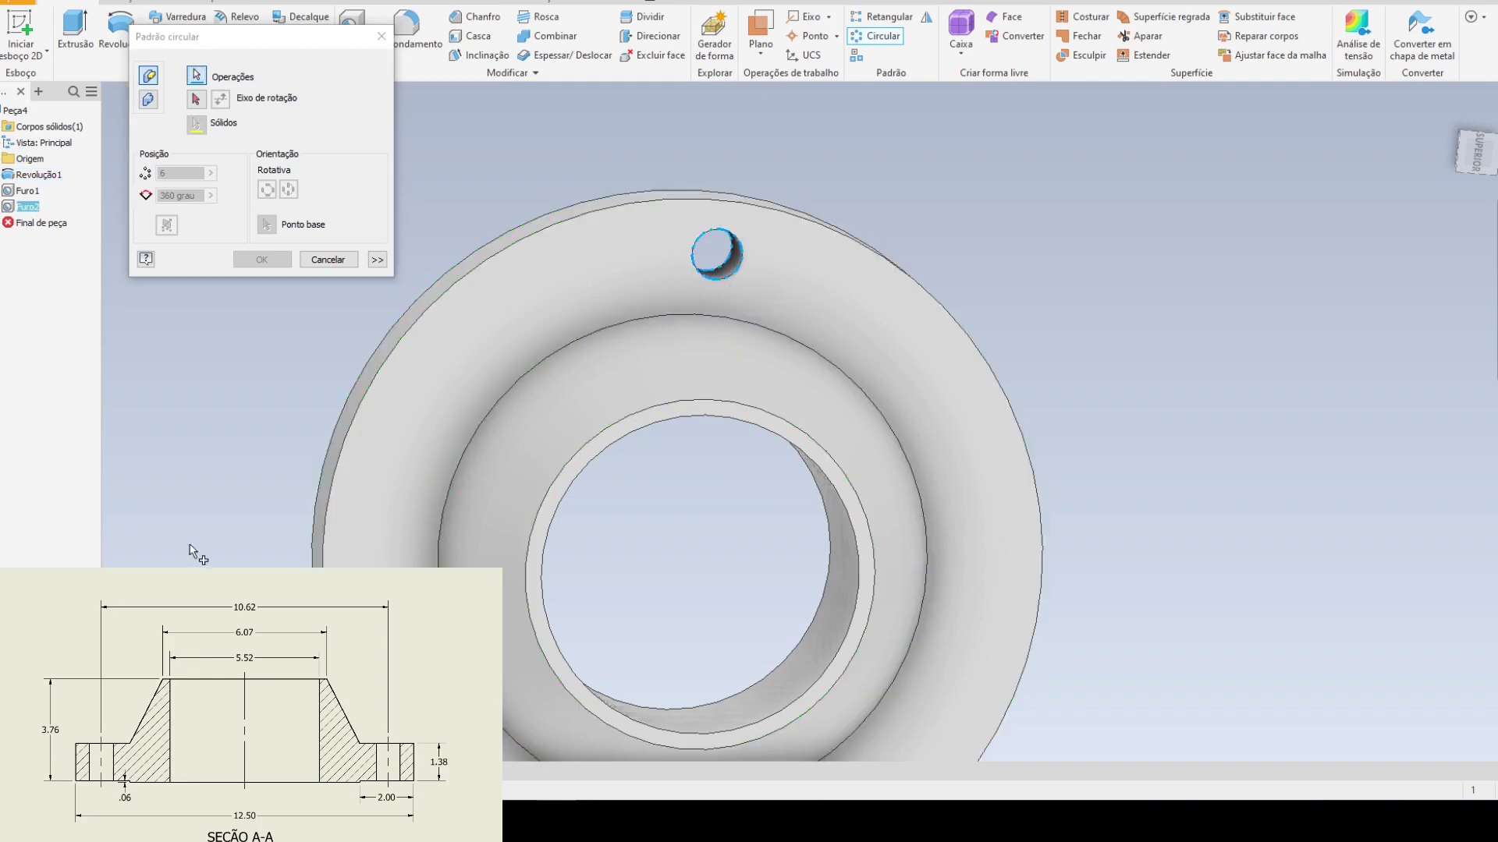
click(224, 102)
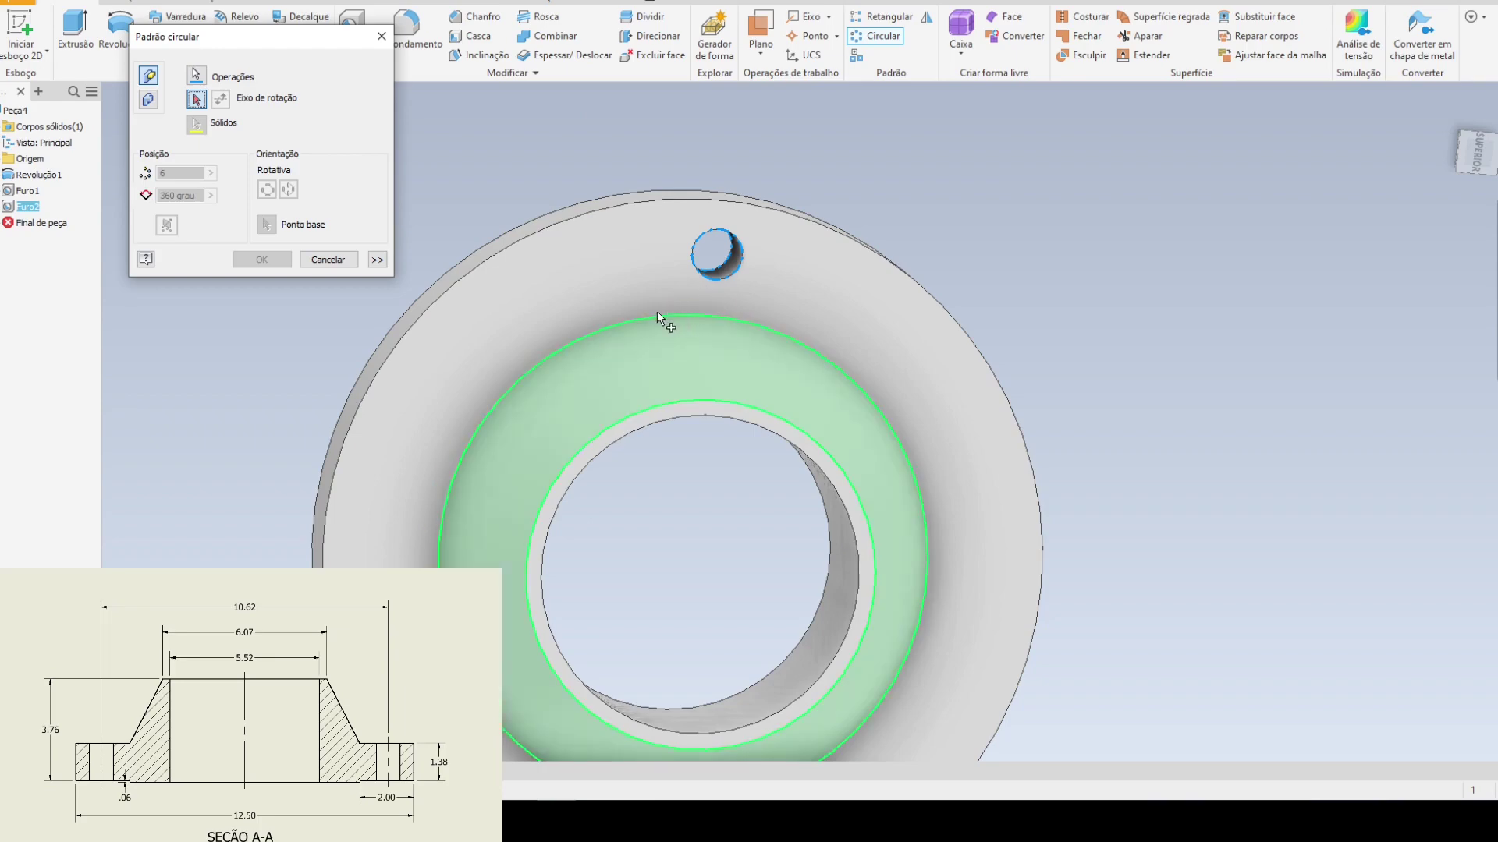
shift+middle_drag(737, 327, 810, 350)
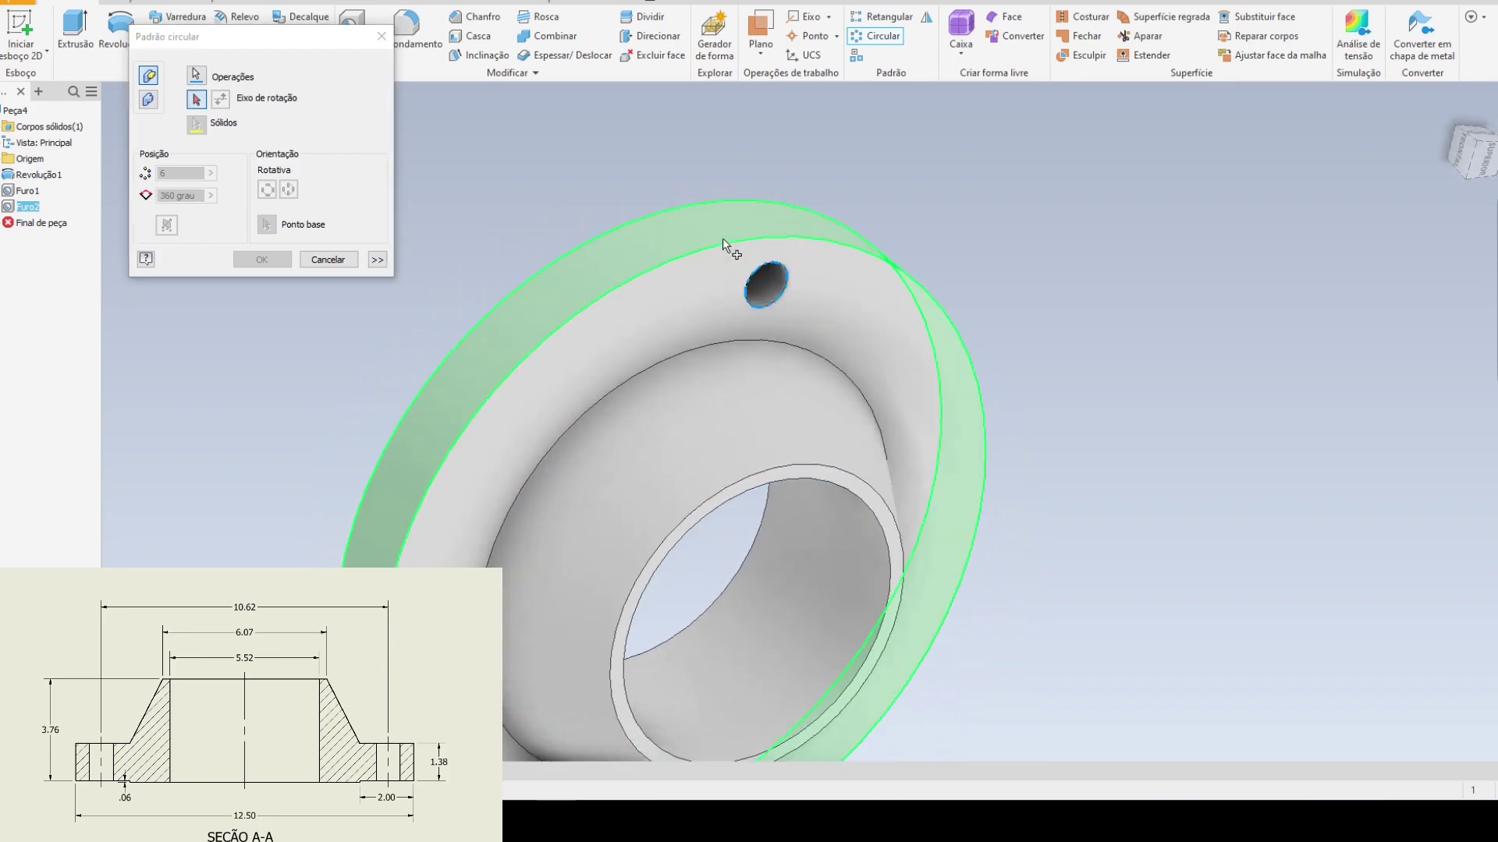
click(725, 253)
- Set the circular pattern to 12 occurrences over 360 degrees and create it
shift+middle_drag(1139, 398, 1059, 379)
shift+middle_drag(1151, 535, 1080, 421)
double_click(182, 173)
text(5)
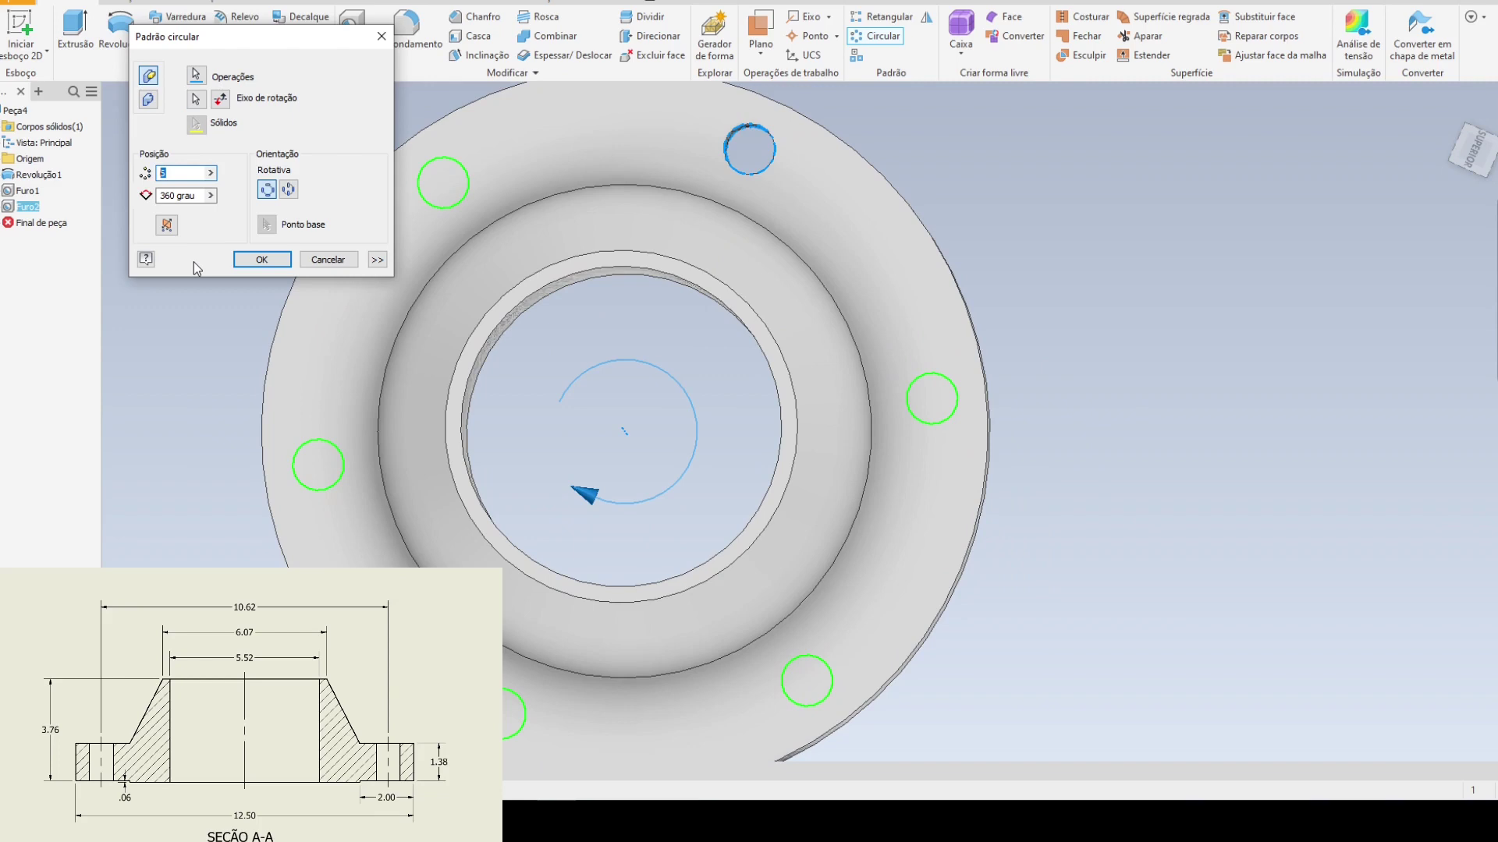
text(12)
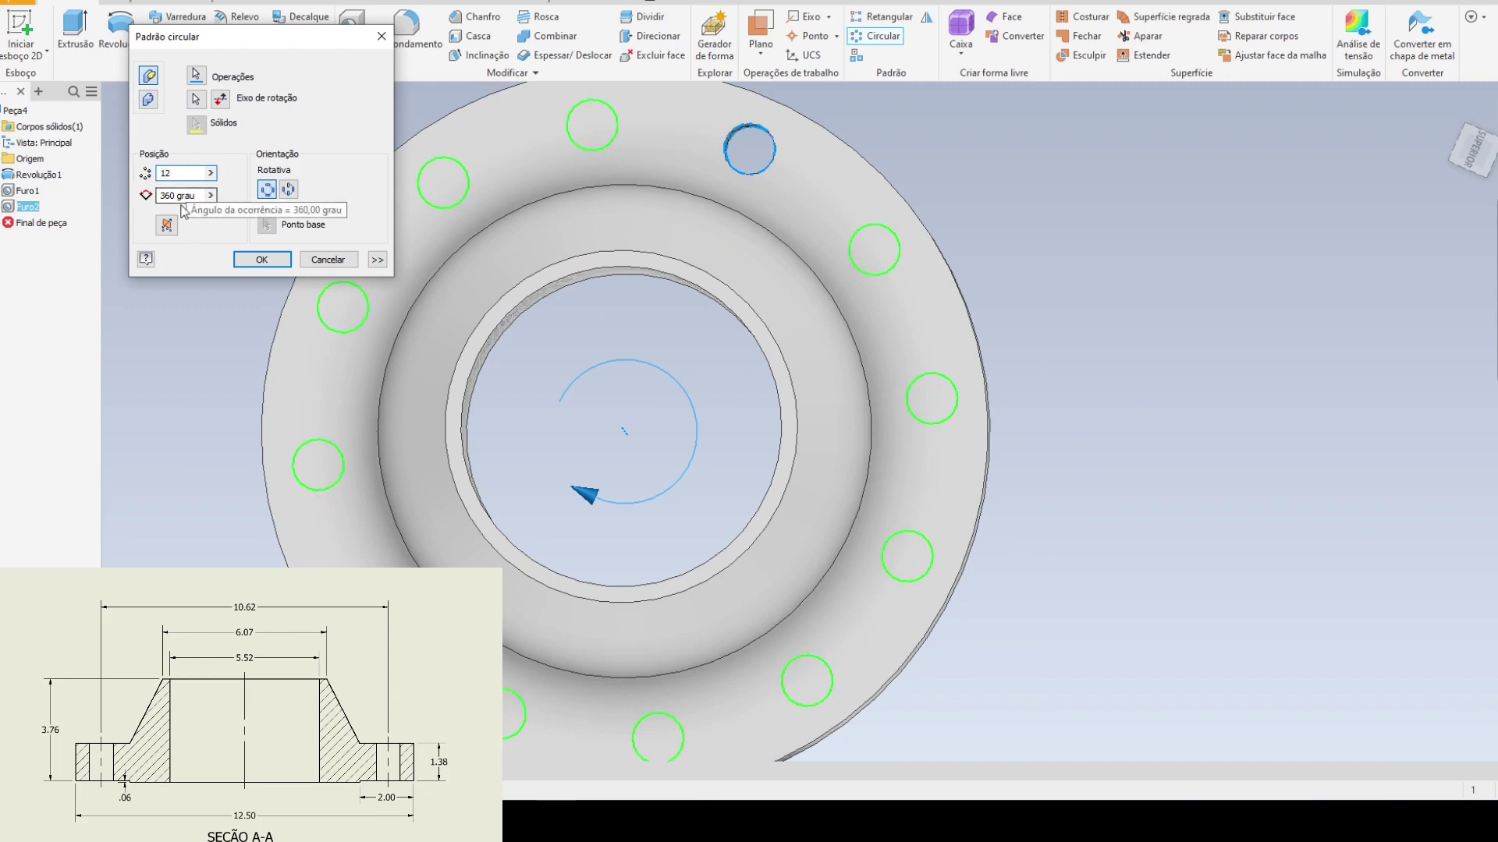
click(264, 260)
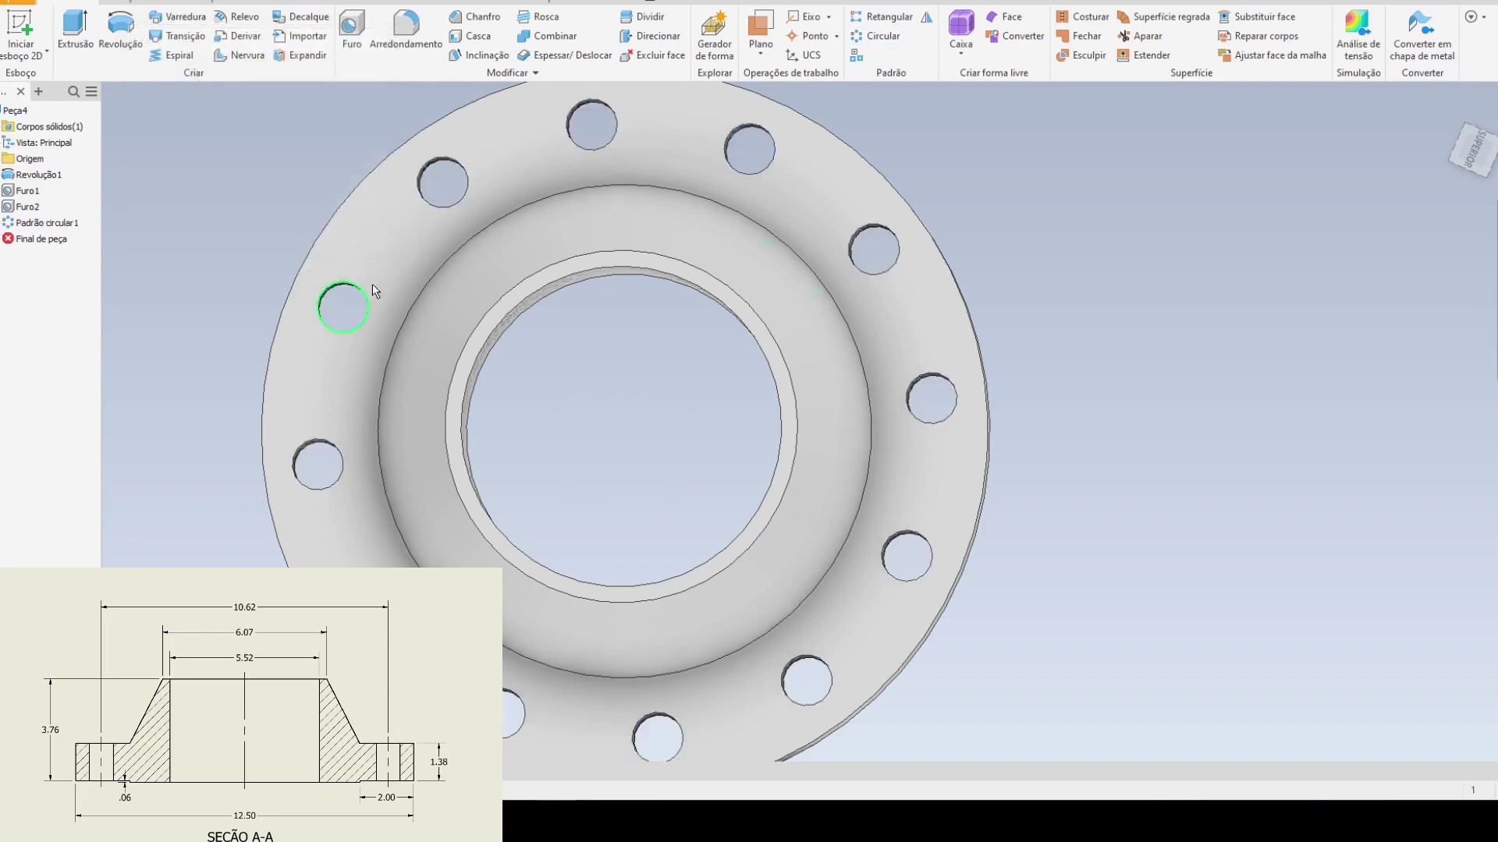
- Review the settings of the bolt holes' circular pattern by opening it for editing and closing it without changes
shift+middle_drag(372, 284, 468, 204)
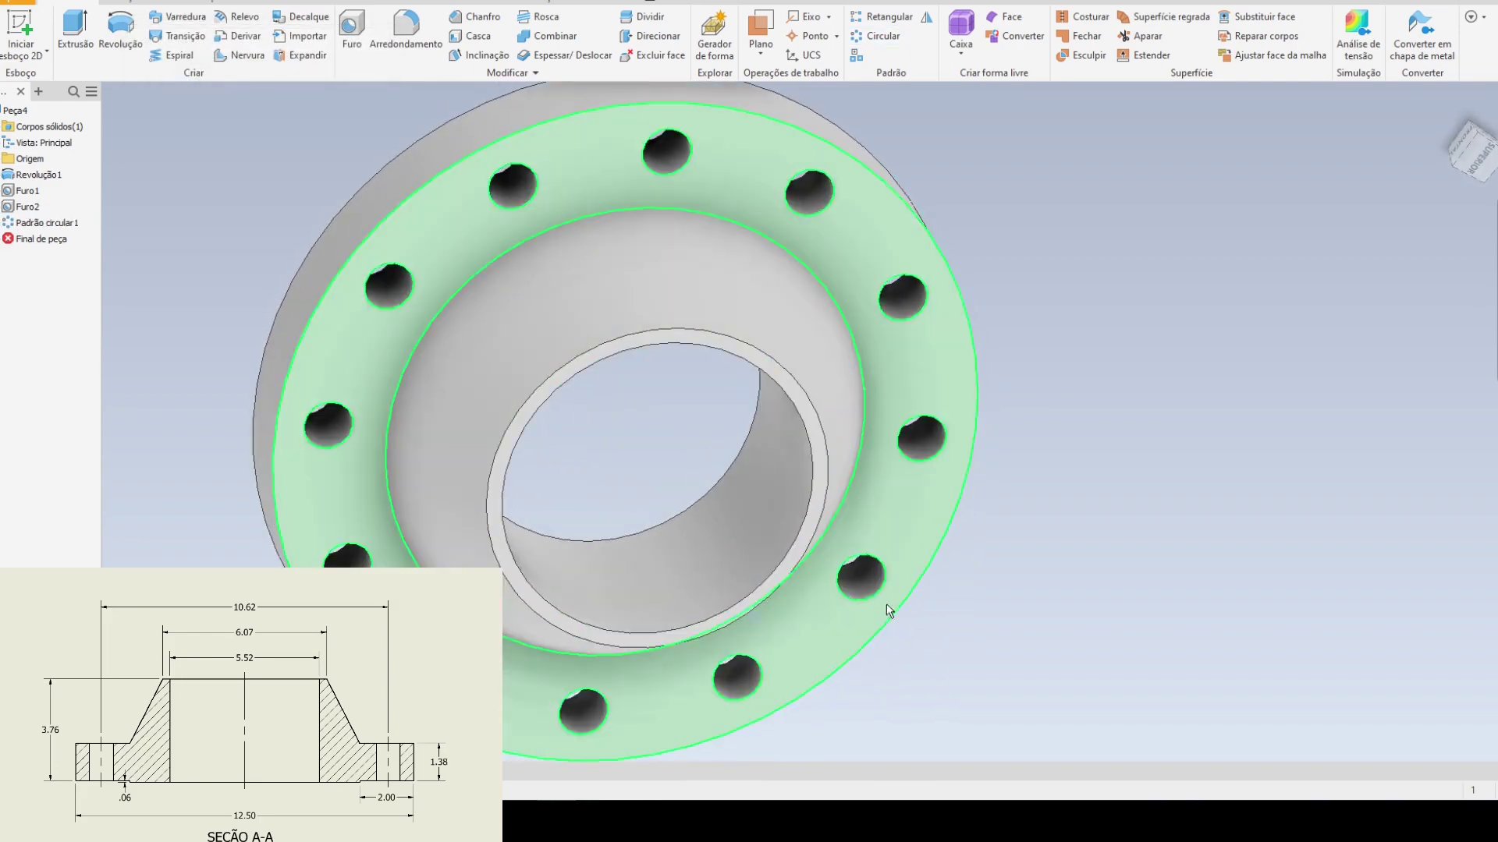
shift+middle_drag(888, 610, 1061, 198)
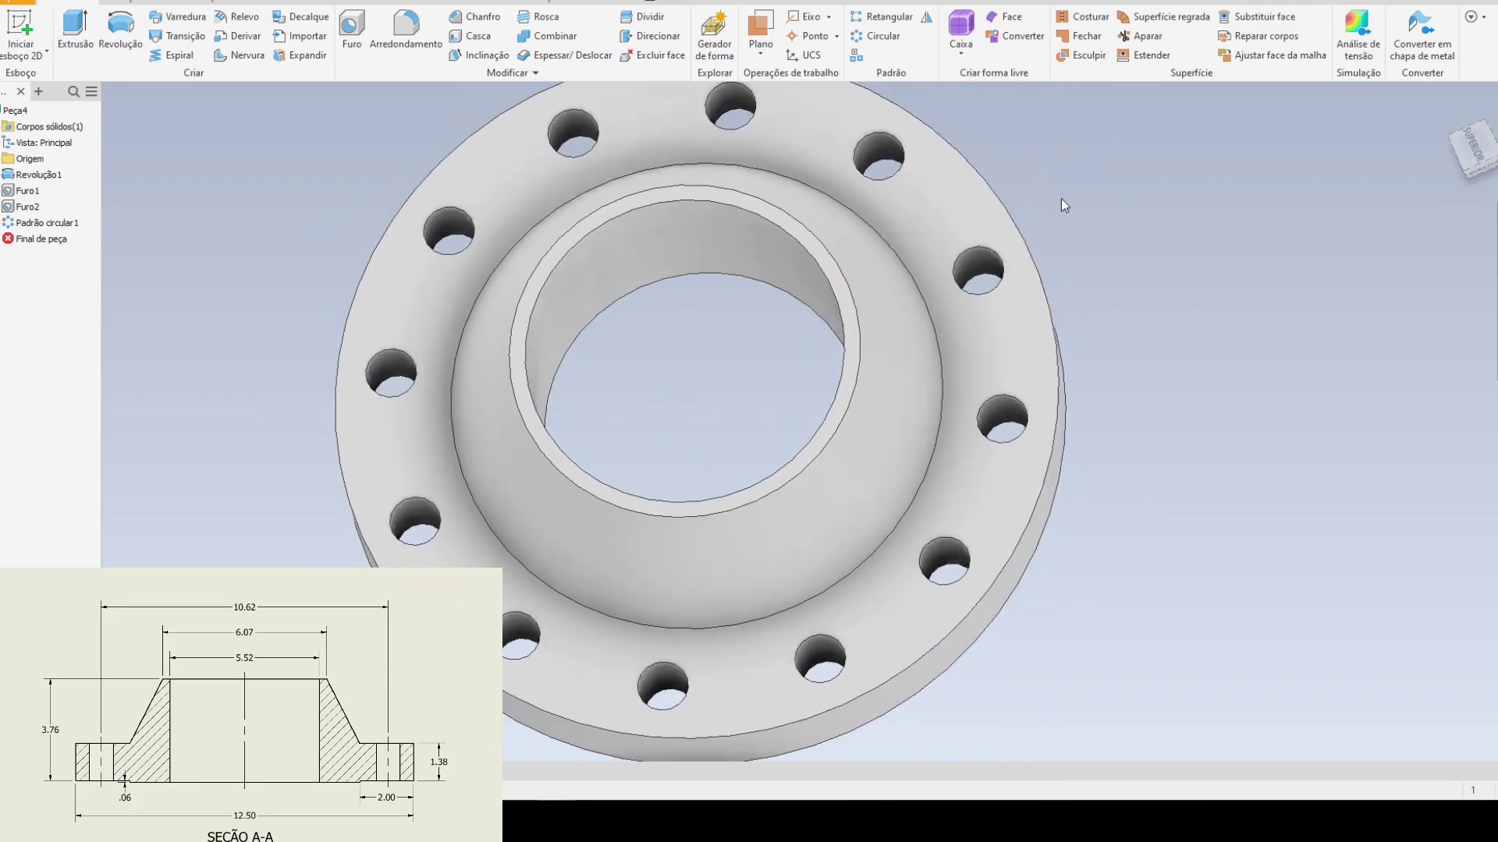
click(876, 146)
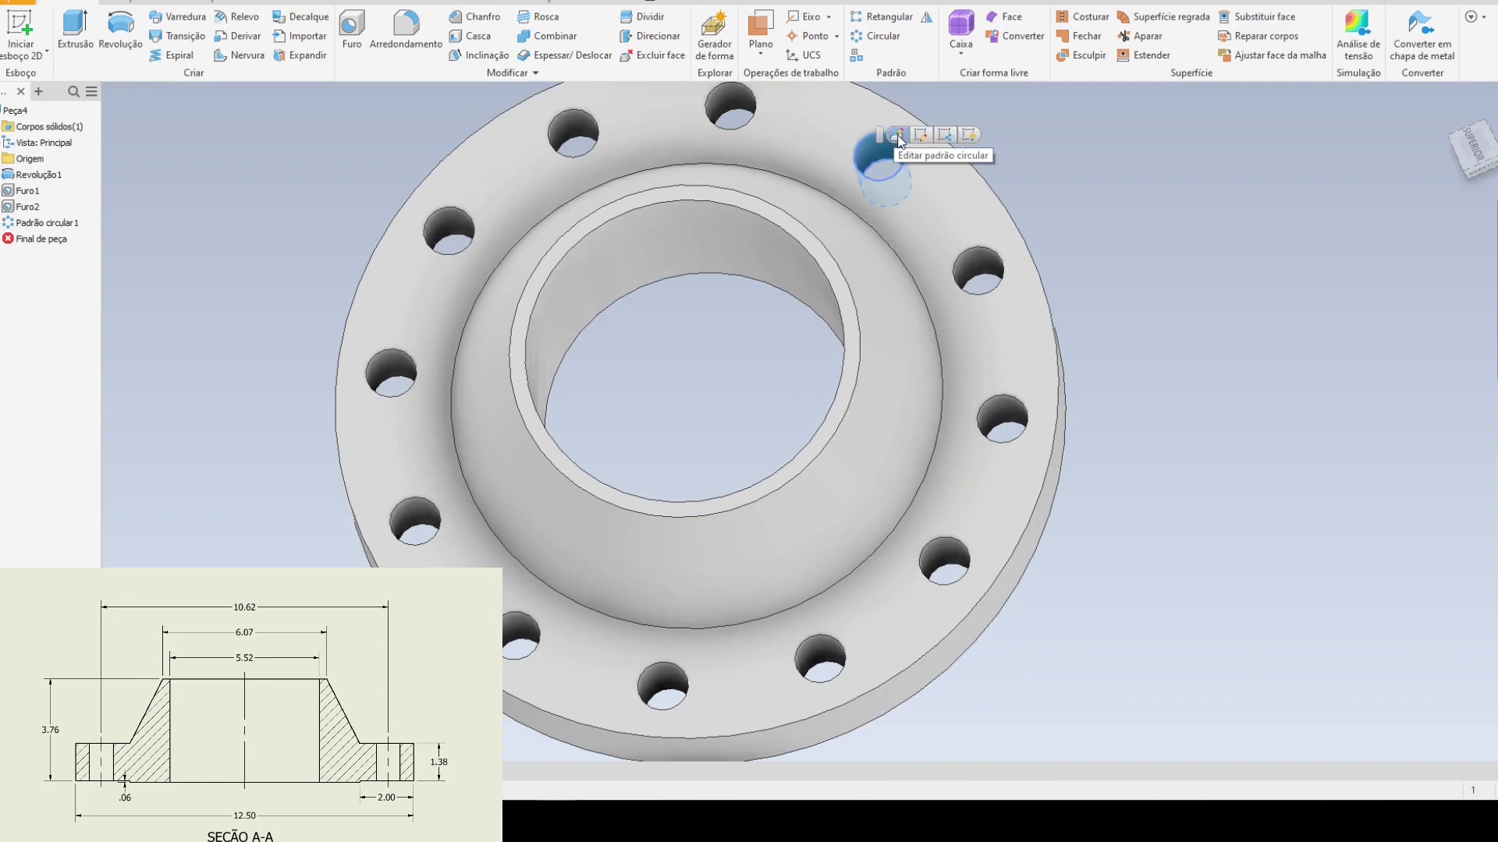
click(897, 137)
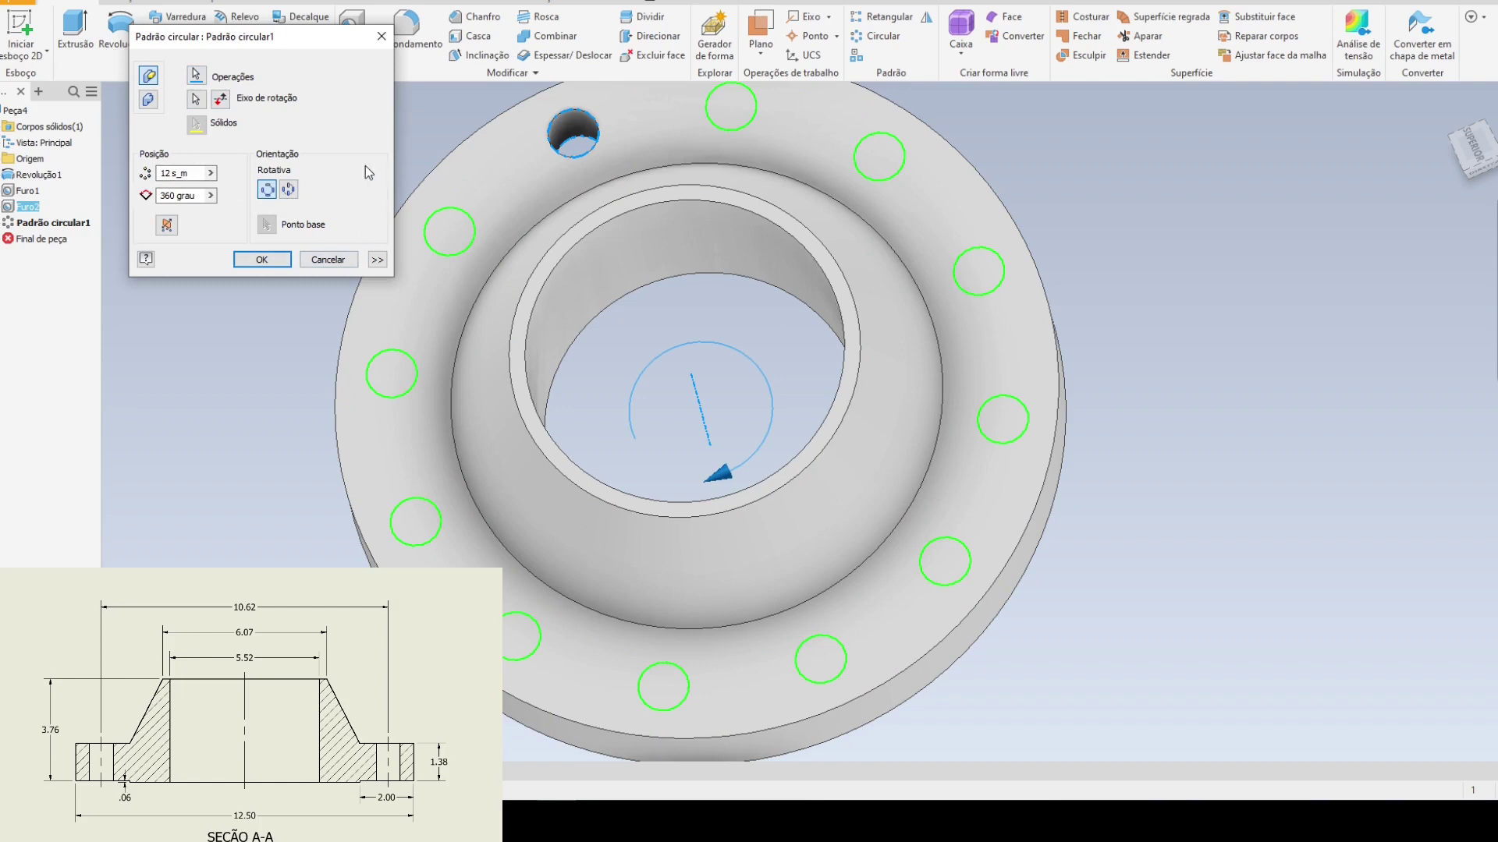
click(381, 35)
- Edit the original bolt hole, try the taper tapped and tapped types, and set it back to a simple hole
middle_drag(593, 94, 691, 325)
double_click(690, 325)
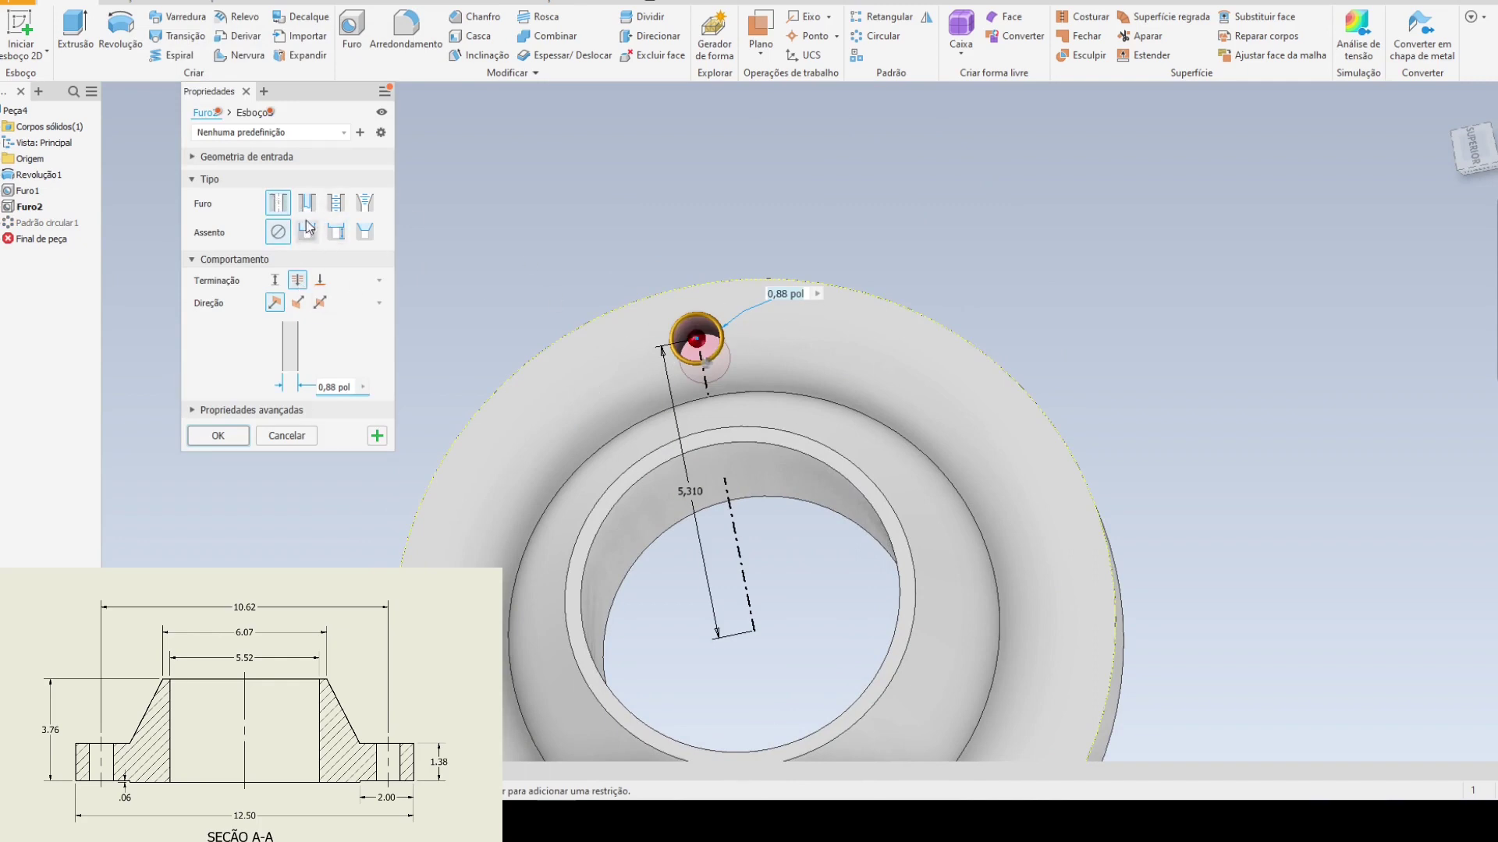
click(362, 209)
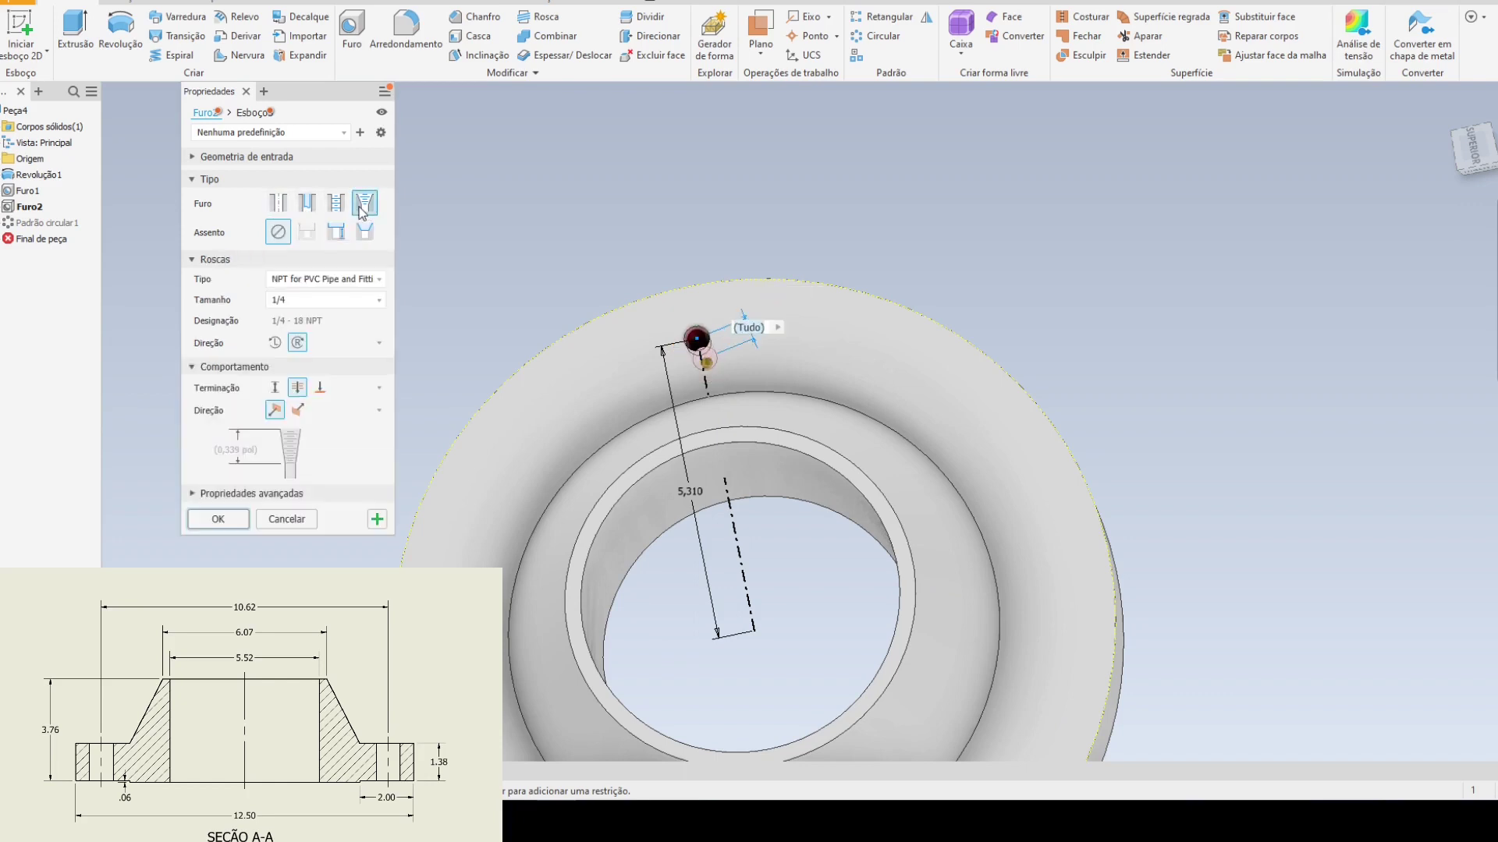
click(336, 203)
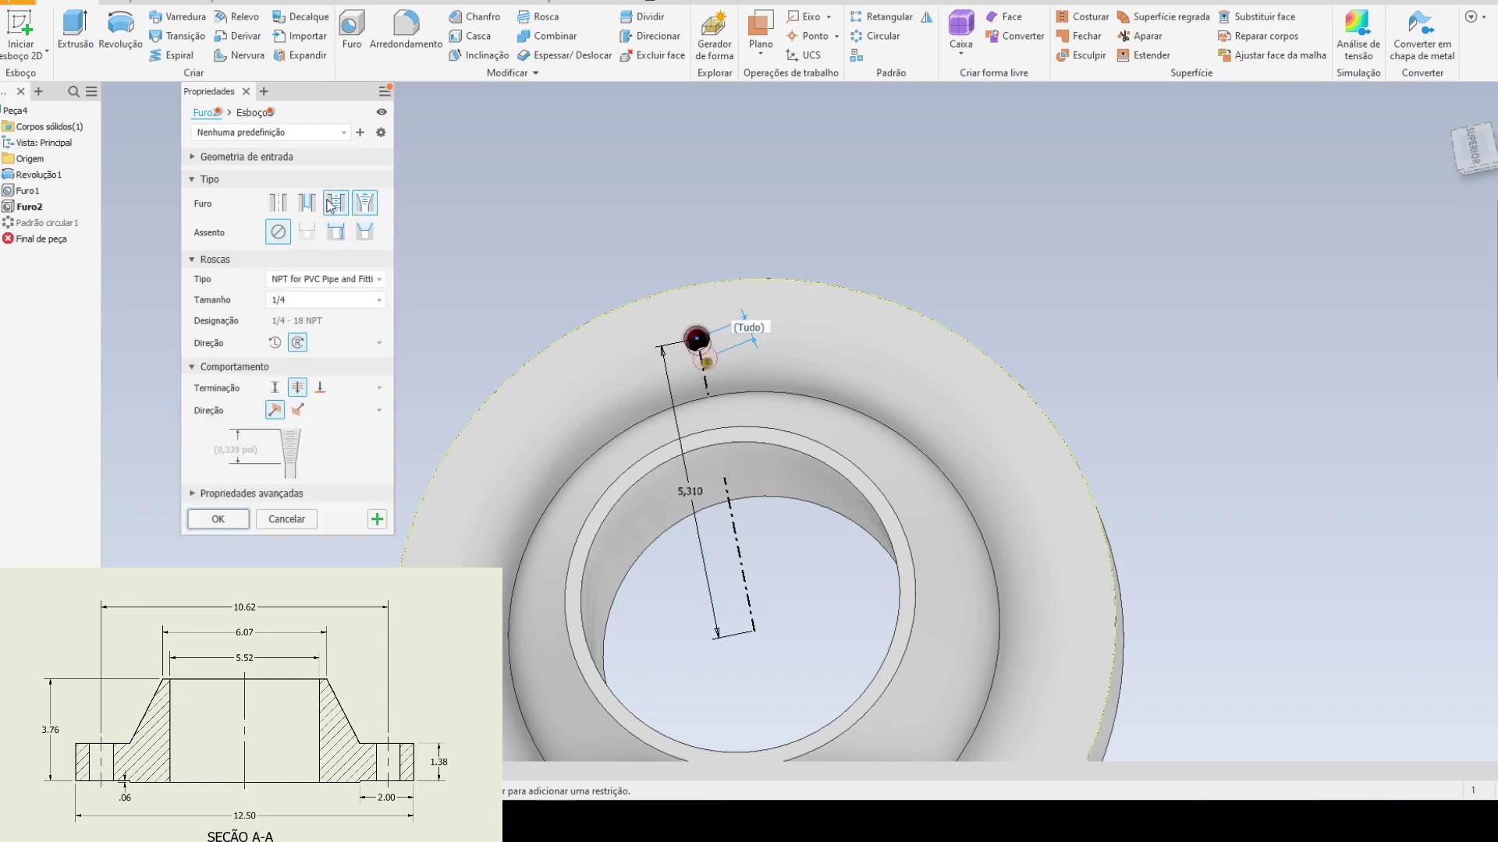
click(273, 207)
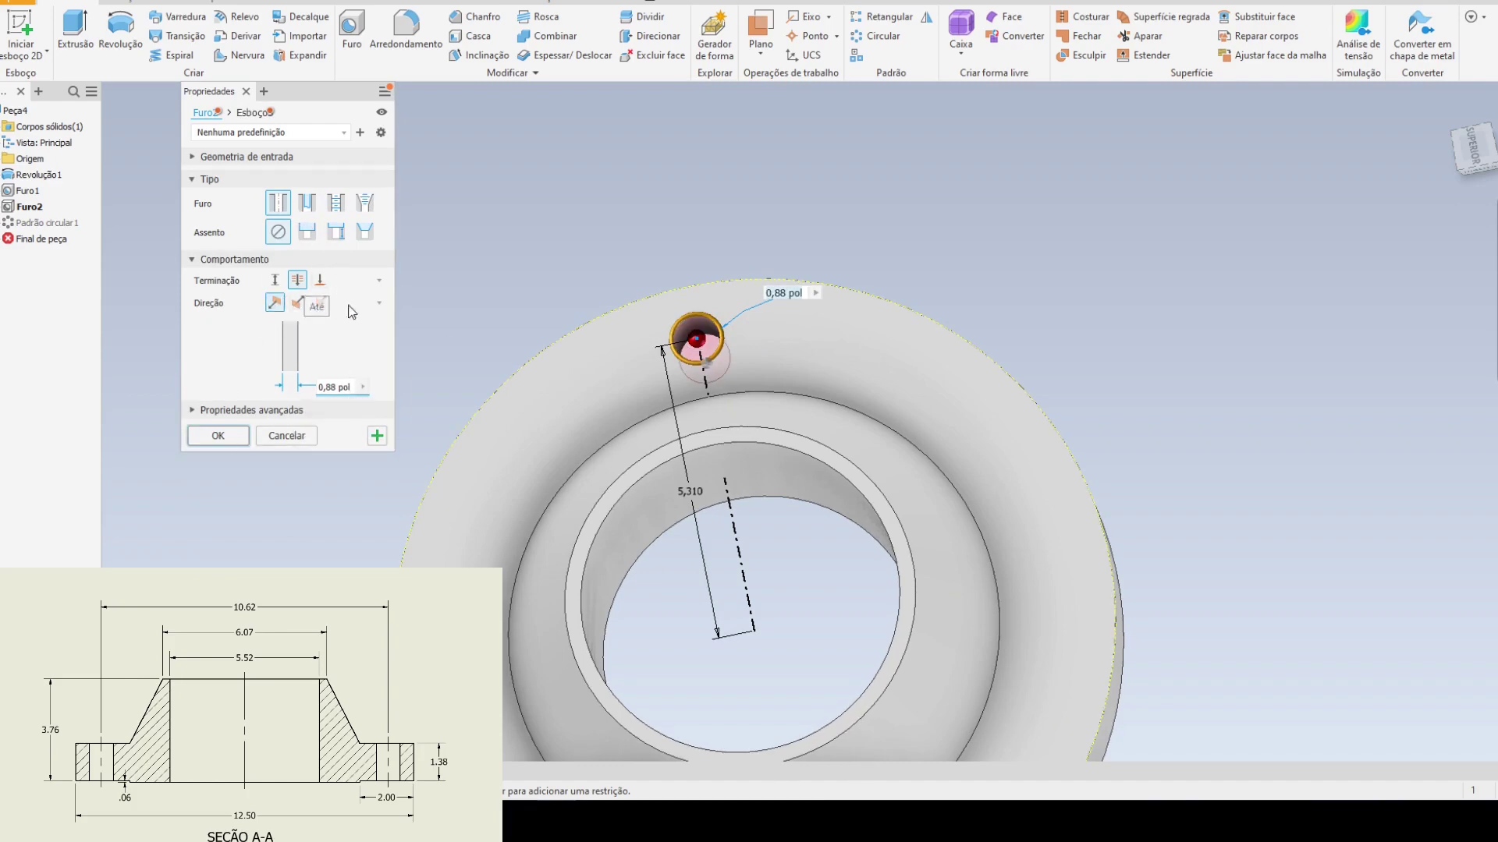
key(Return)
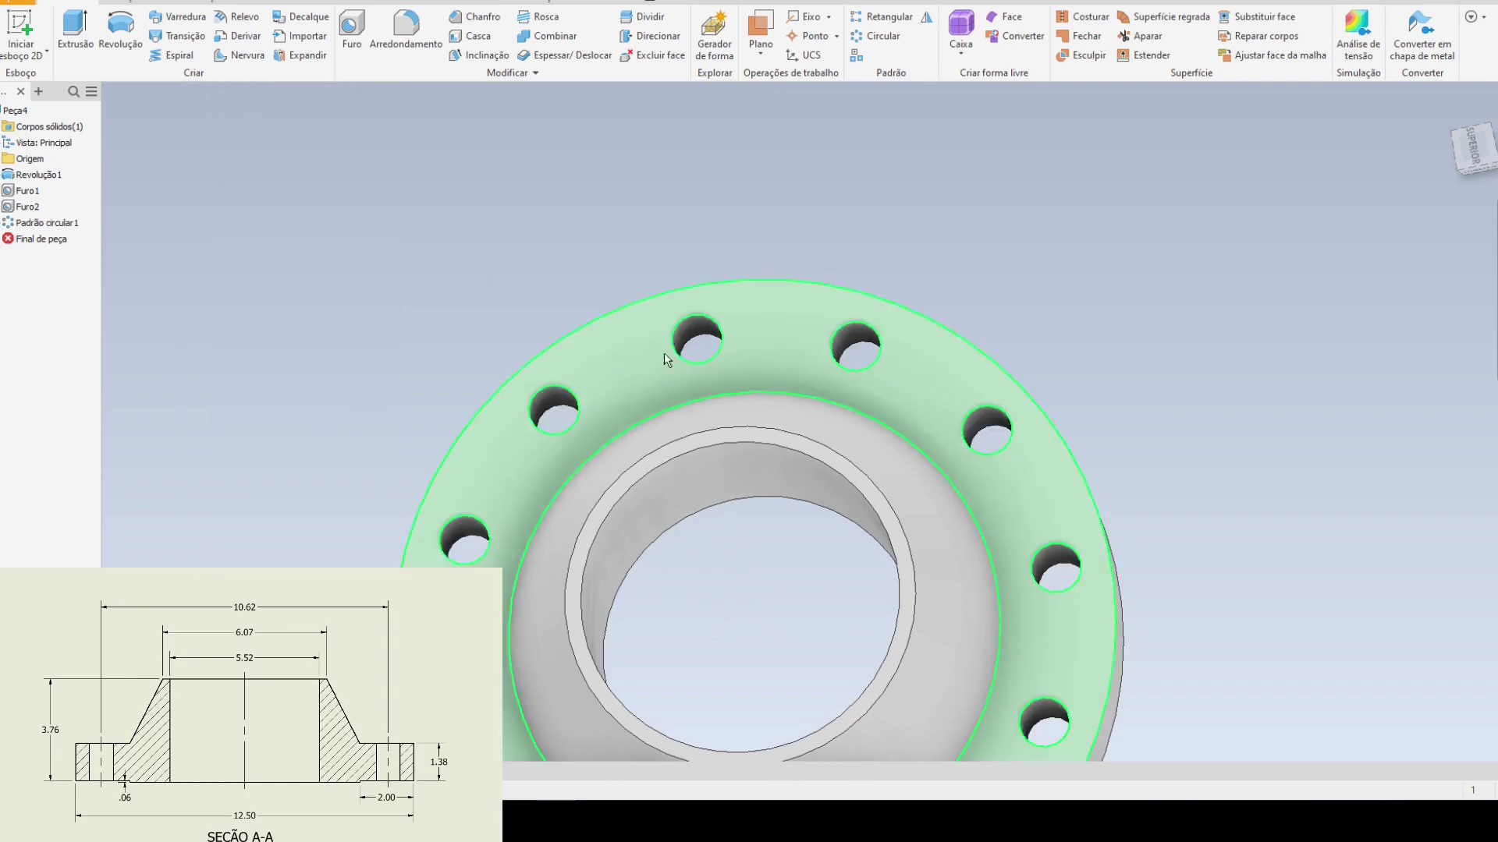
shift+middle_drag(665, 358, 876, 330)
key(F6)
scroll(864, 442, up, 5)
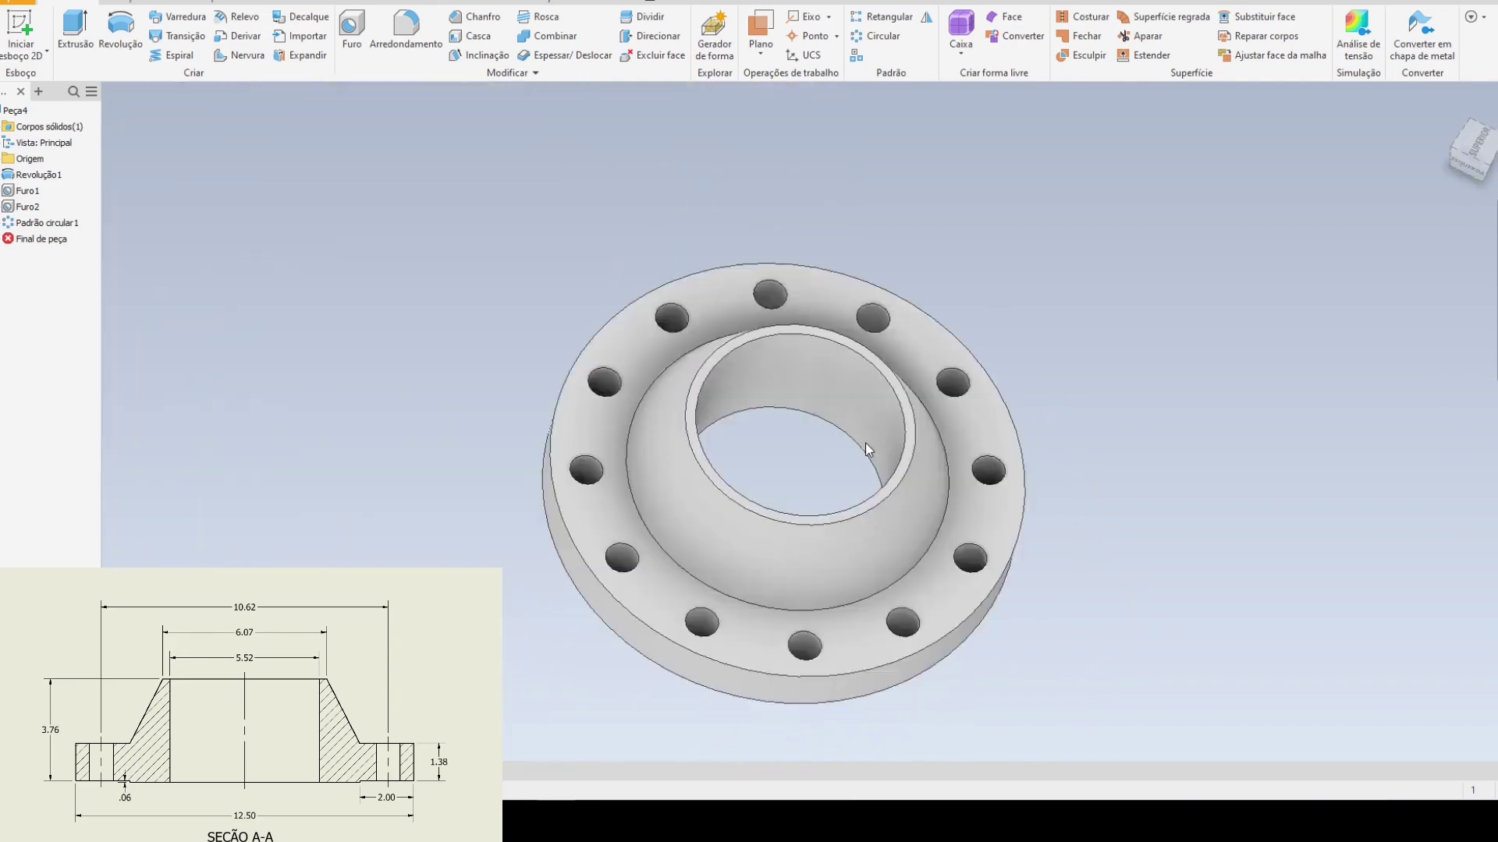
shift+middle_drag(989, 401, 474, 265)
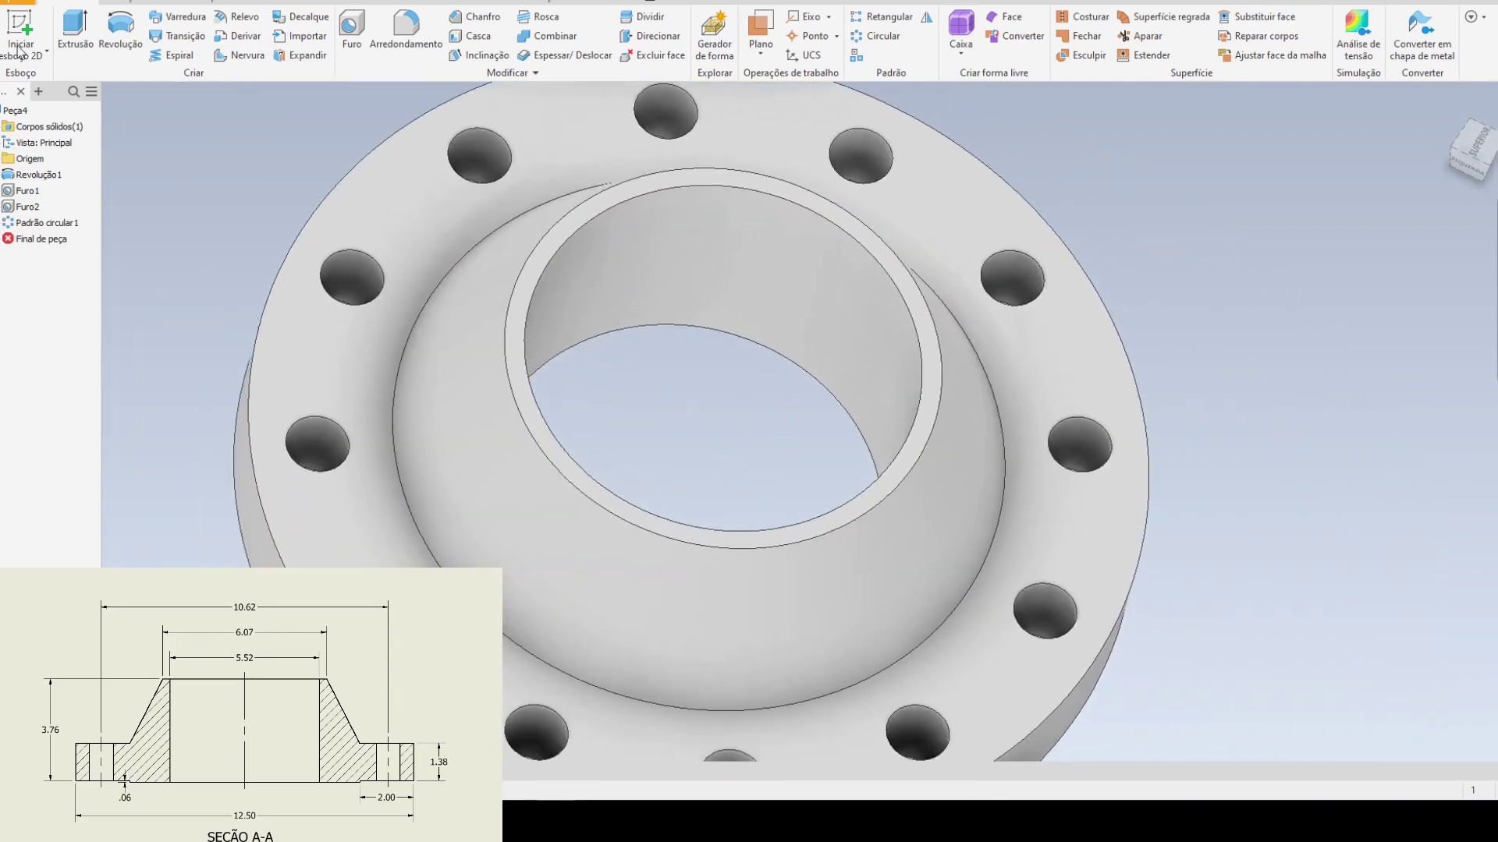
- Create a new drawing from the ANSI (pol).dwg template in the Inglês folder
click(11, 4)
click(24, 53)
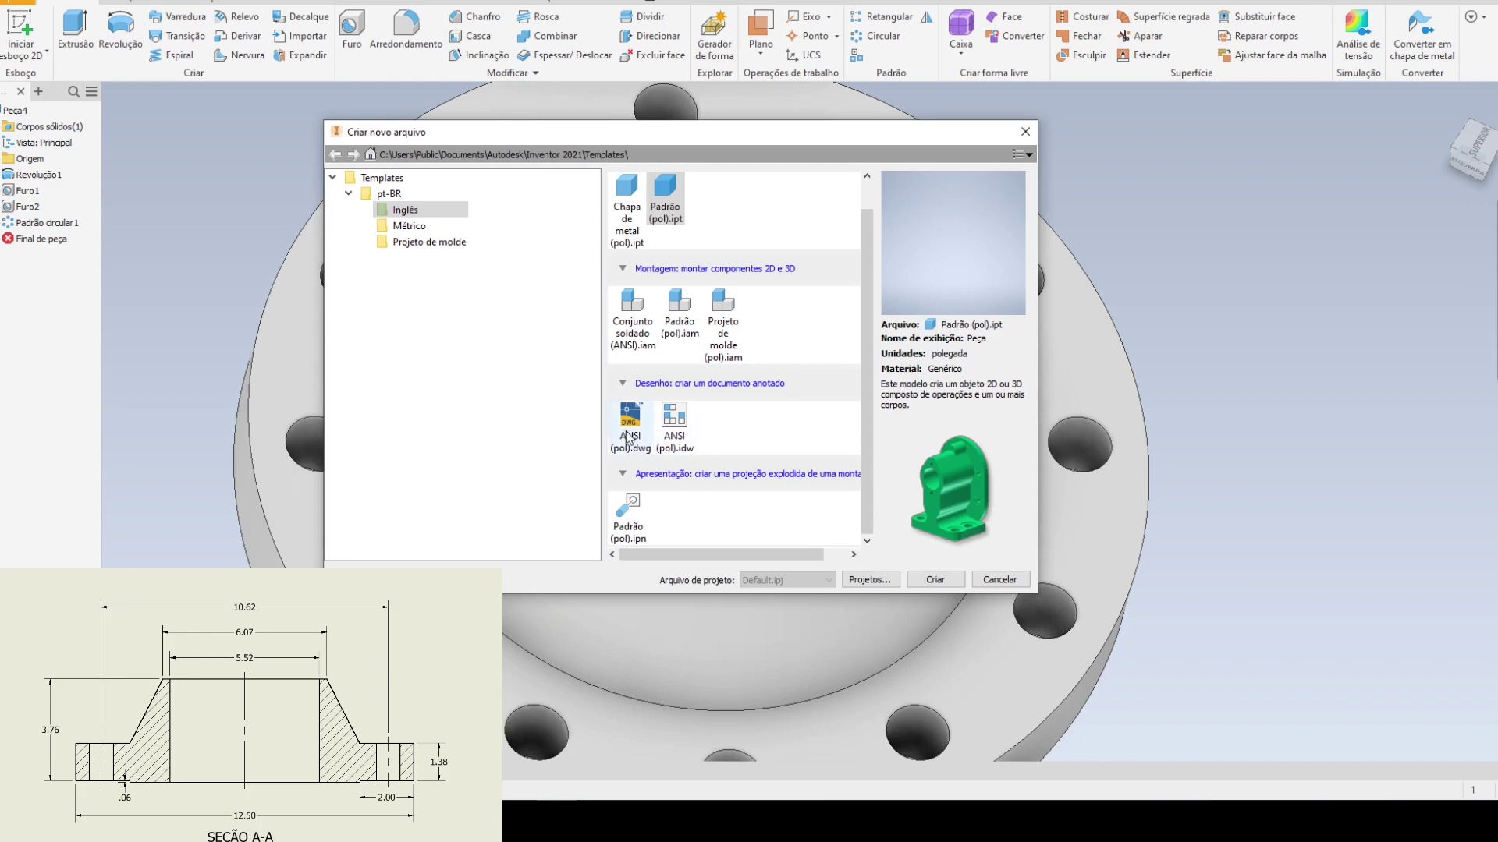
click(630, 425)
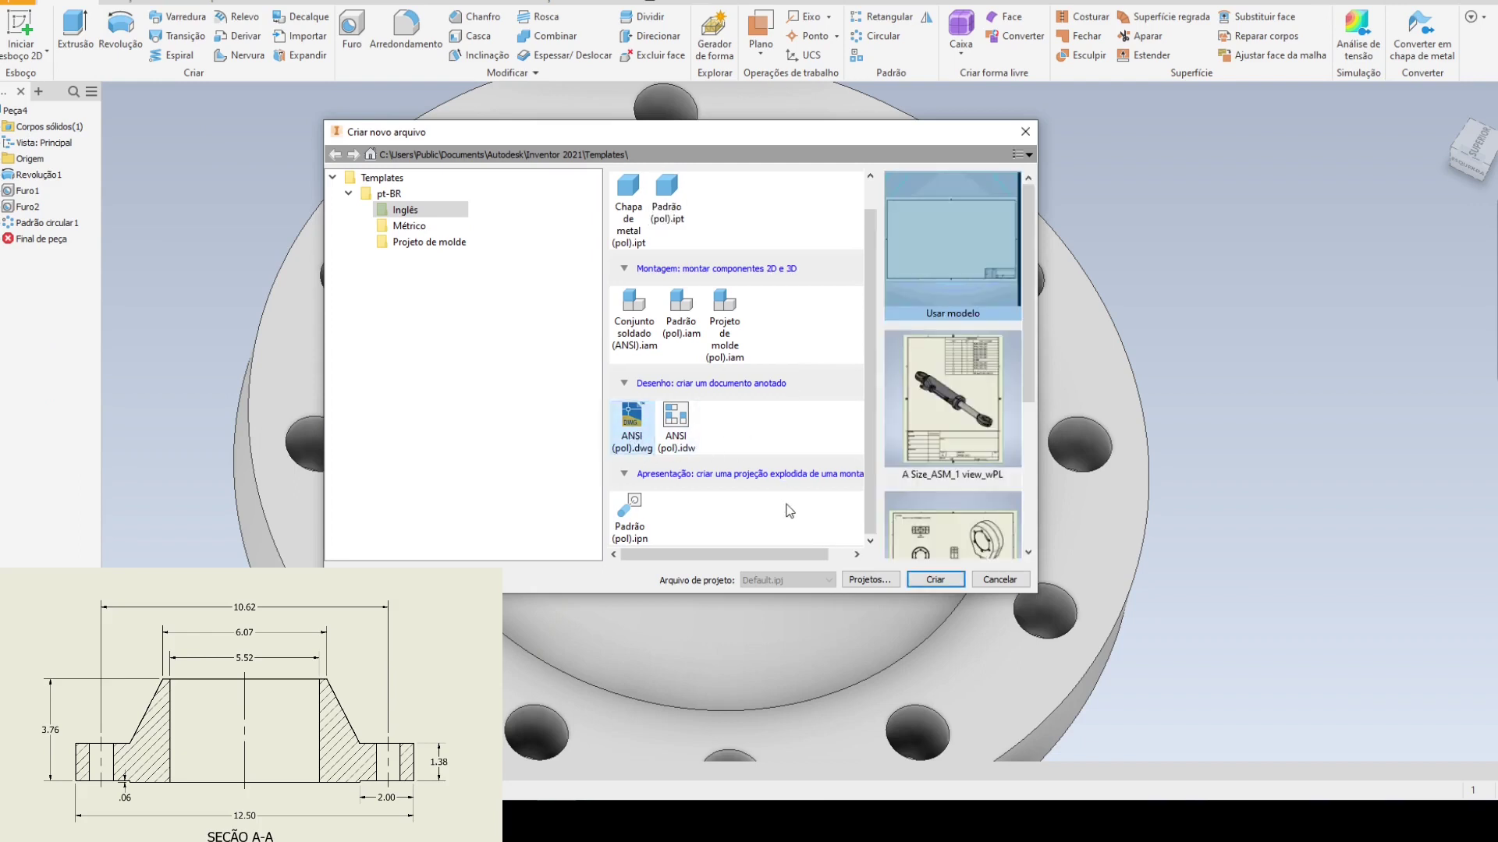
click(935, 580)
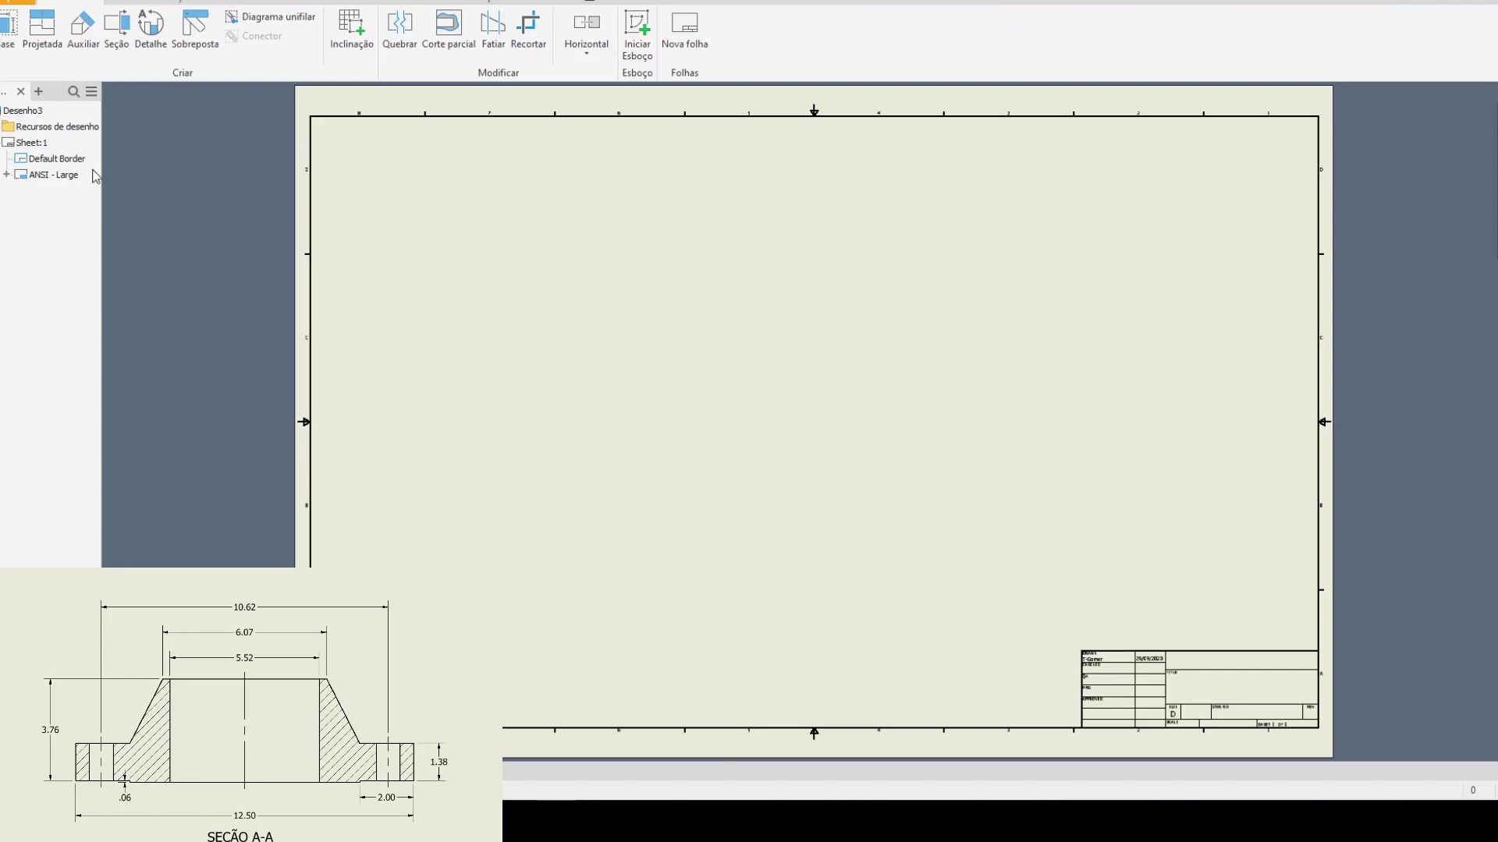
- Edit Sheet:1 and change it to a larger sheet size
right_click(31, 143)
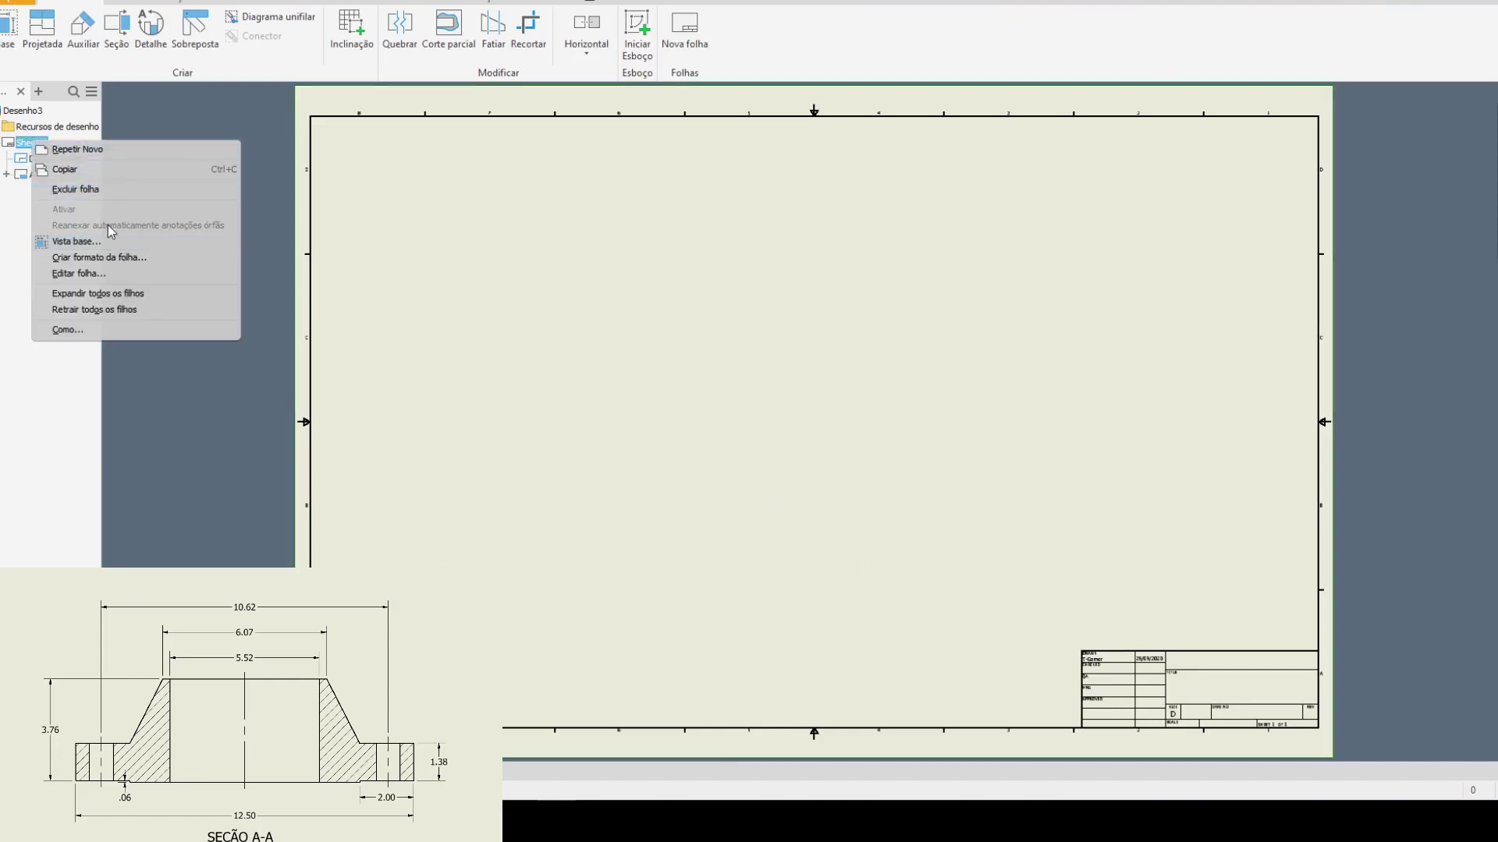
click(109, 273)
click(337, 283)
click(297, 340)
click(290, 410)
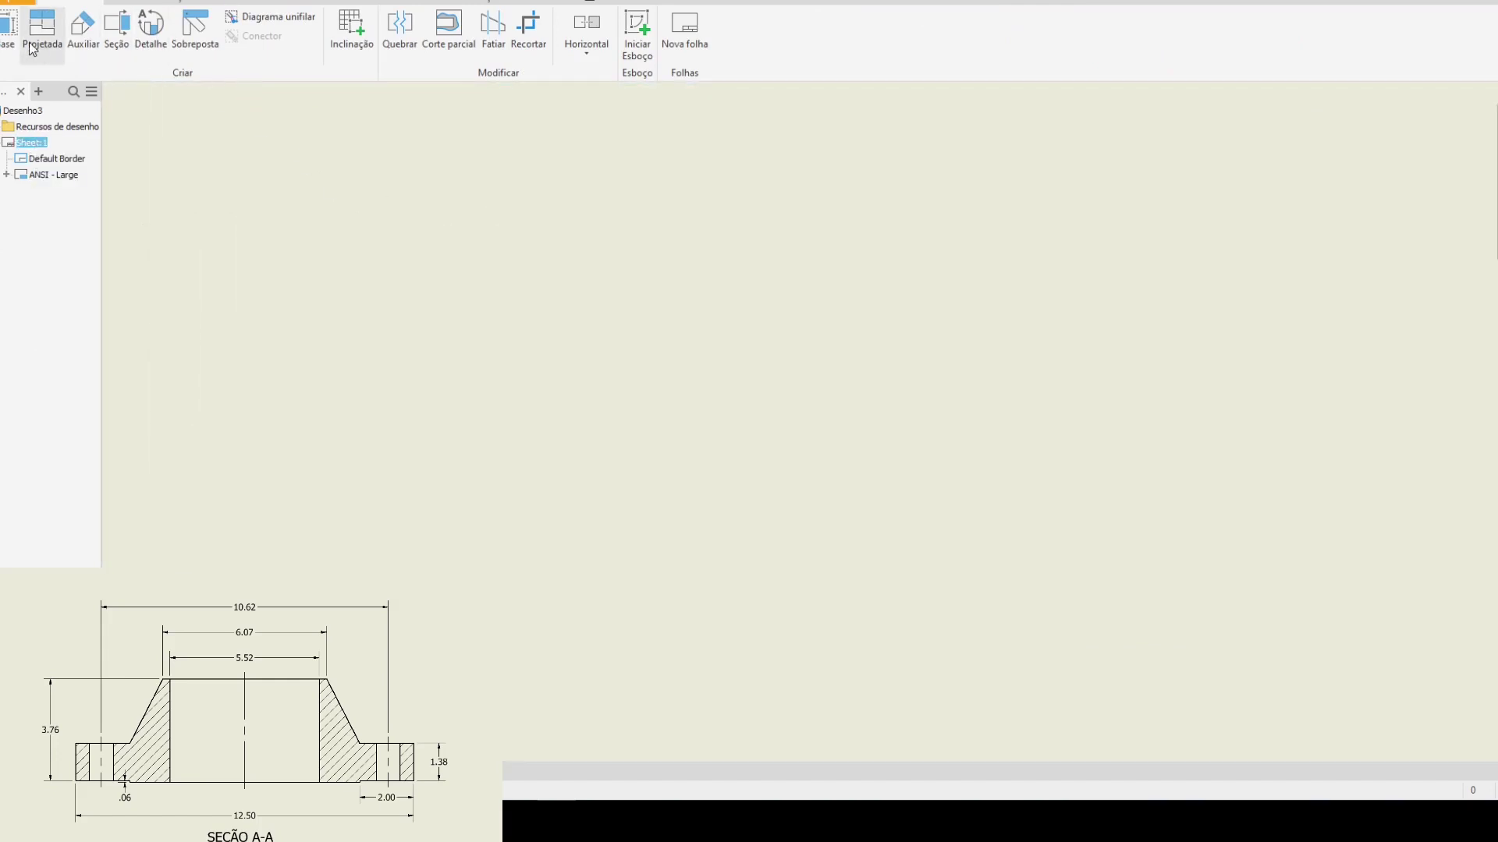
- Save the flange part and place a front base view of Peça4 at scale 1:2
click(9, 27)
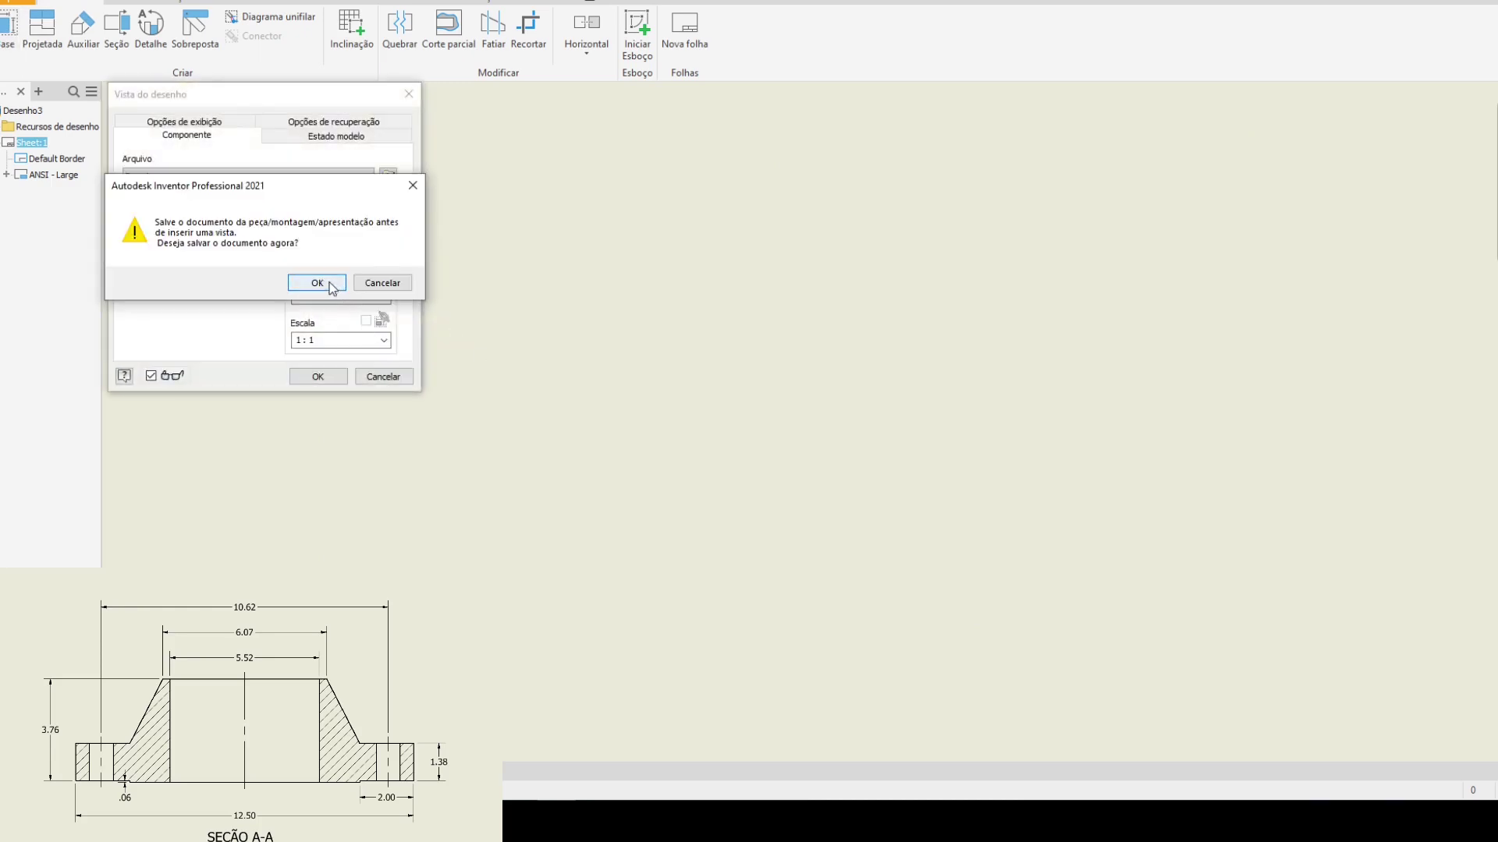
click(316, 283)
click(897, 489)
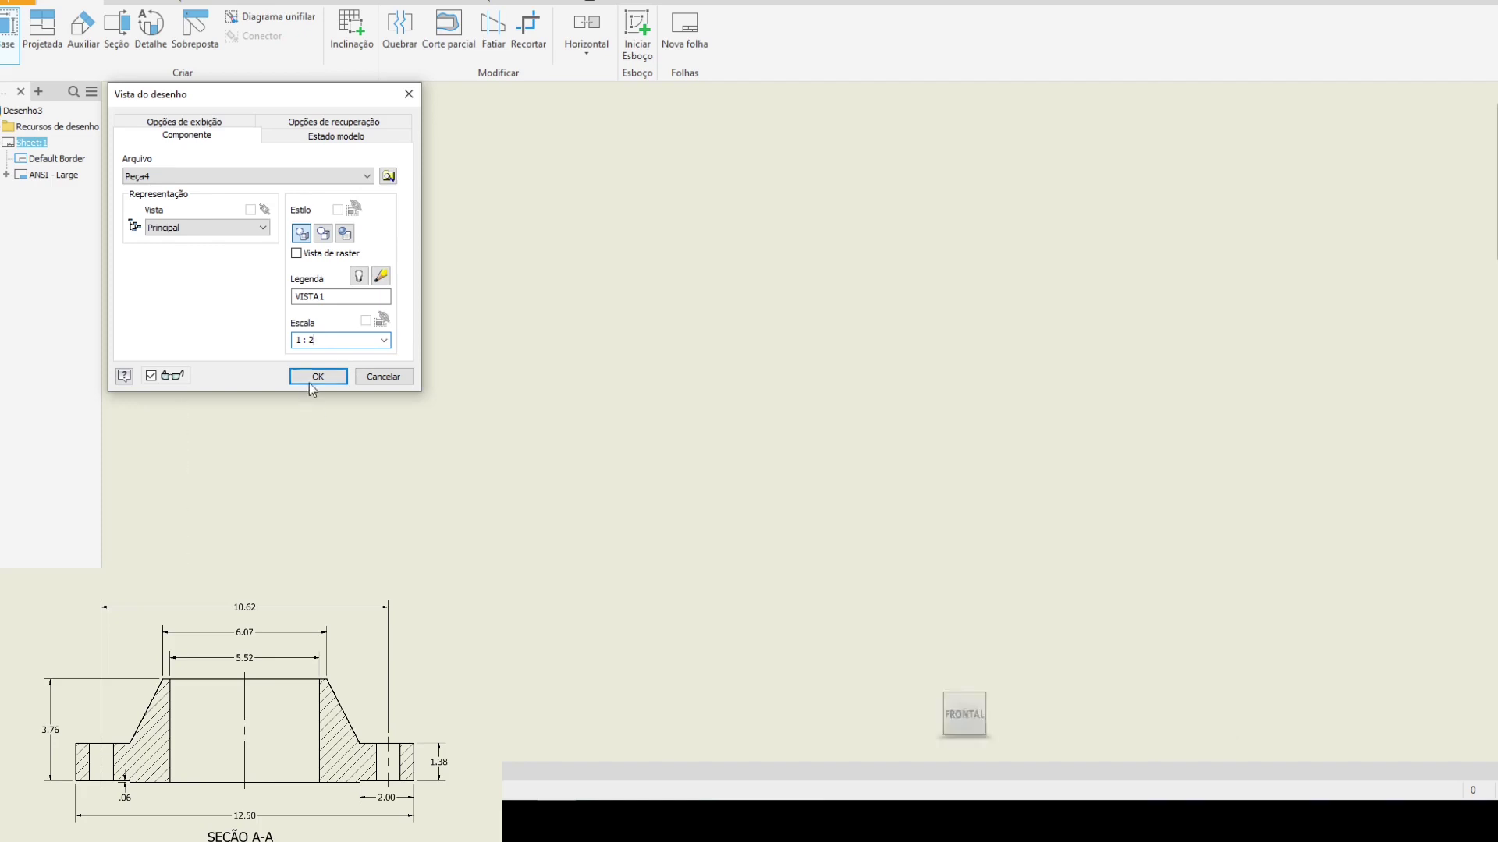
click(314, 377)
click(44, 44)
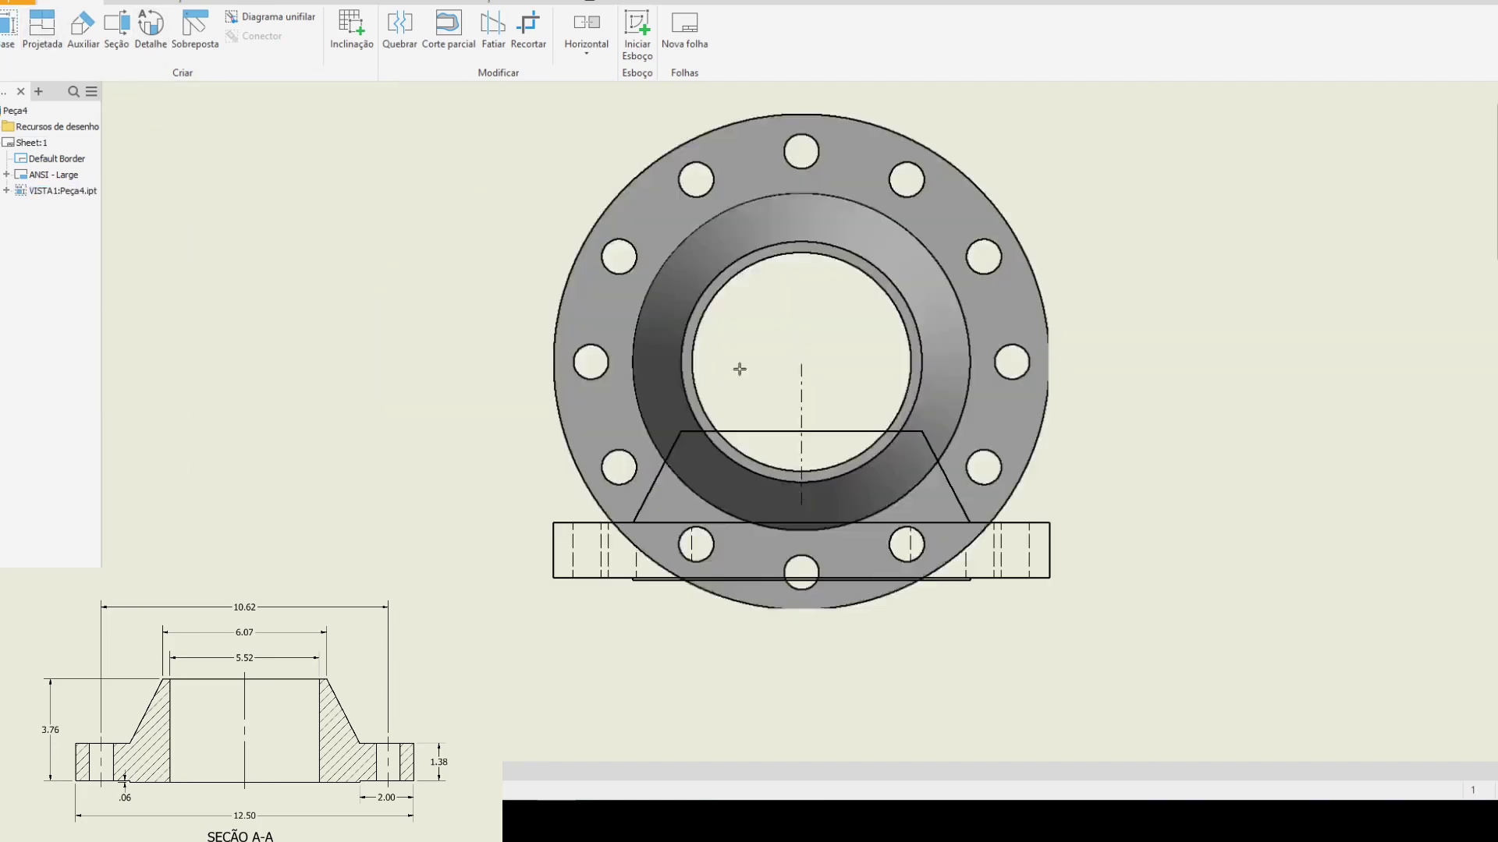
scroll(739, 220, down, 3)
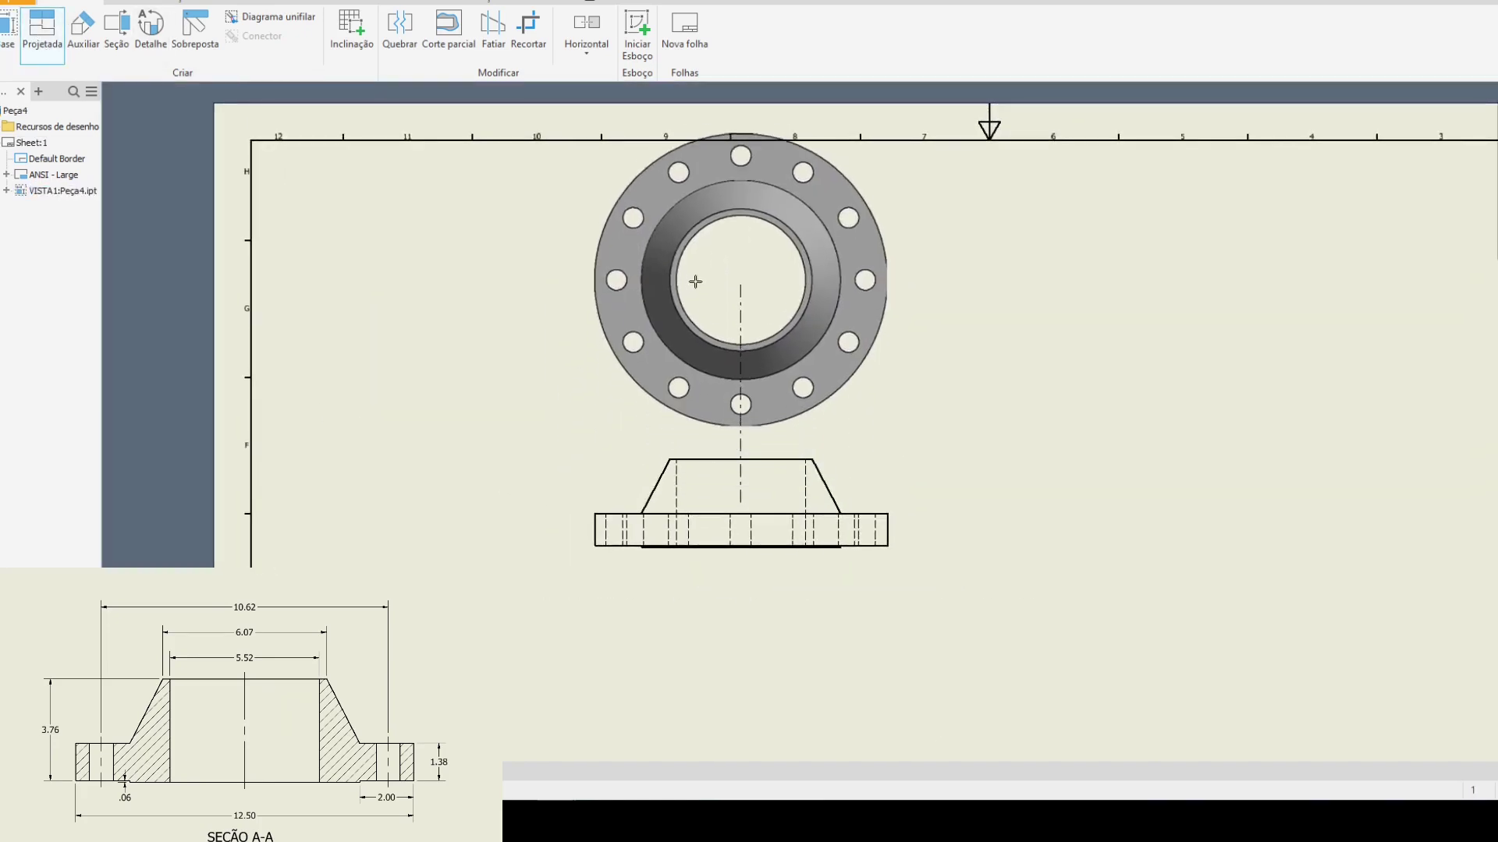
click(695, 298)
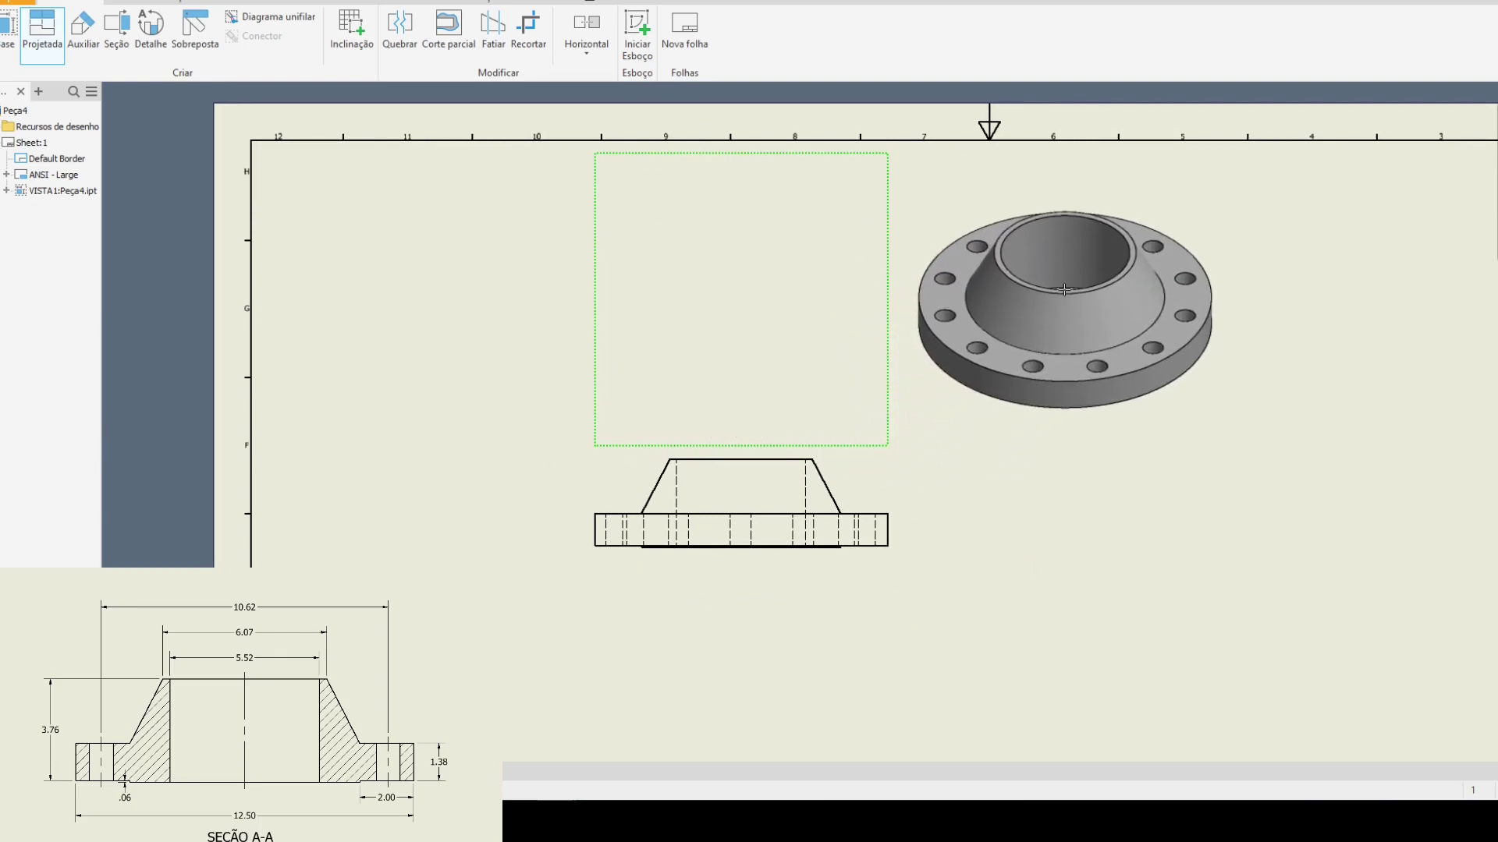
click(1063, 290)
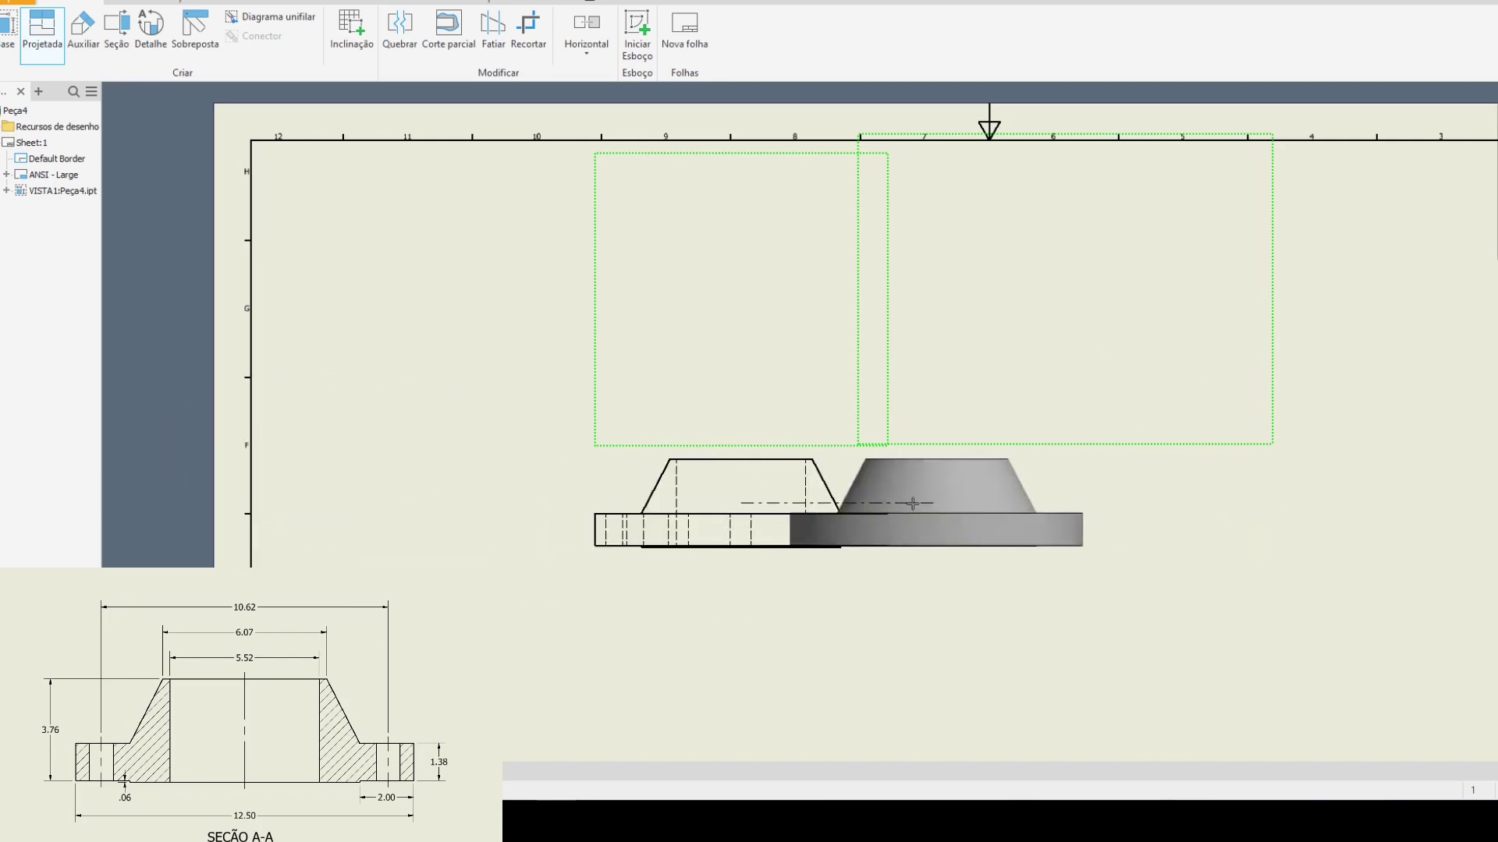
key(Escape)
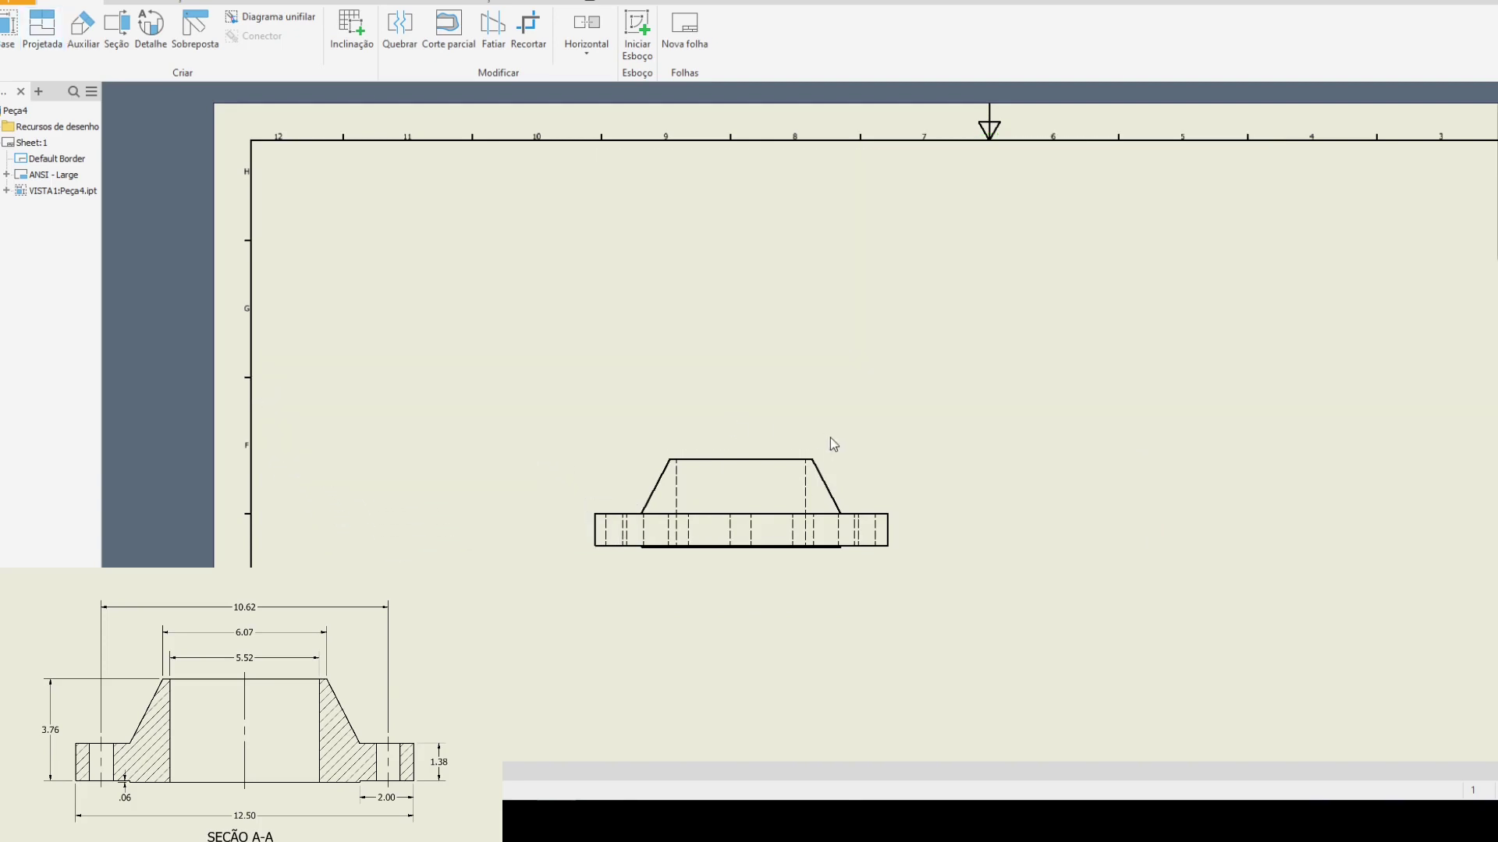
- Create a projected top view and an isometric view from the front view, and move the front view lower on the sheet
click(784, 485)
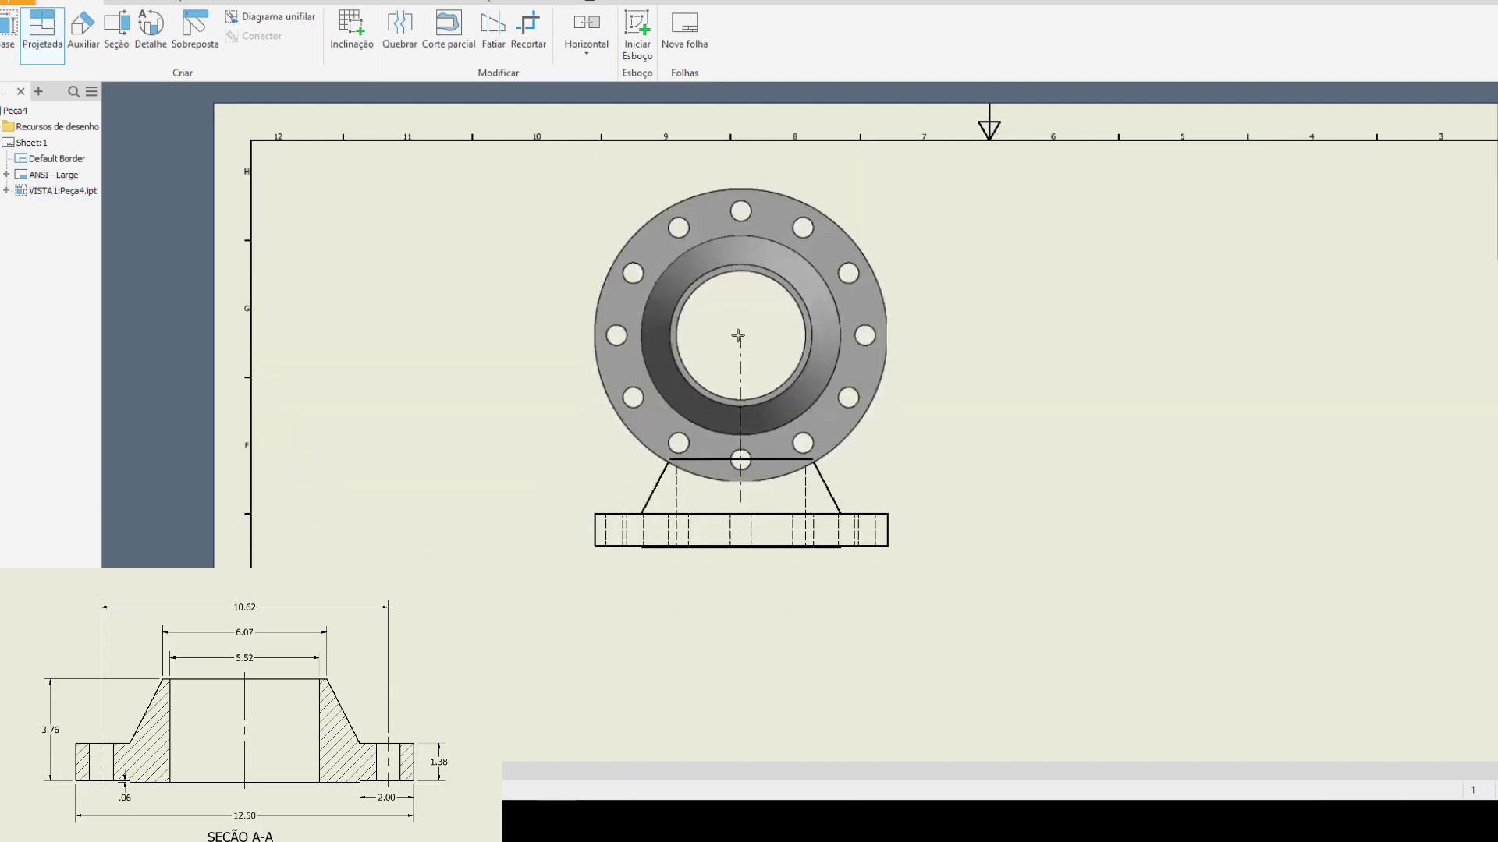
click(1083, 274)
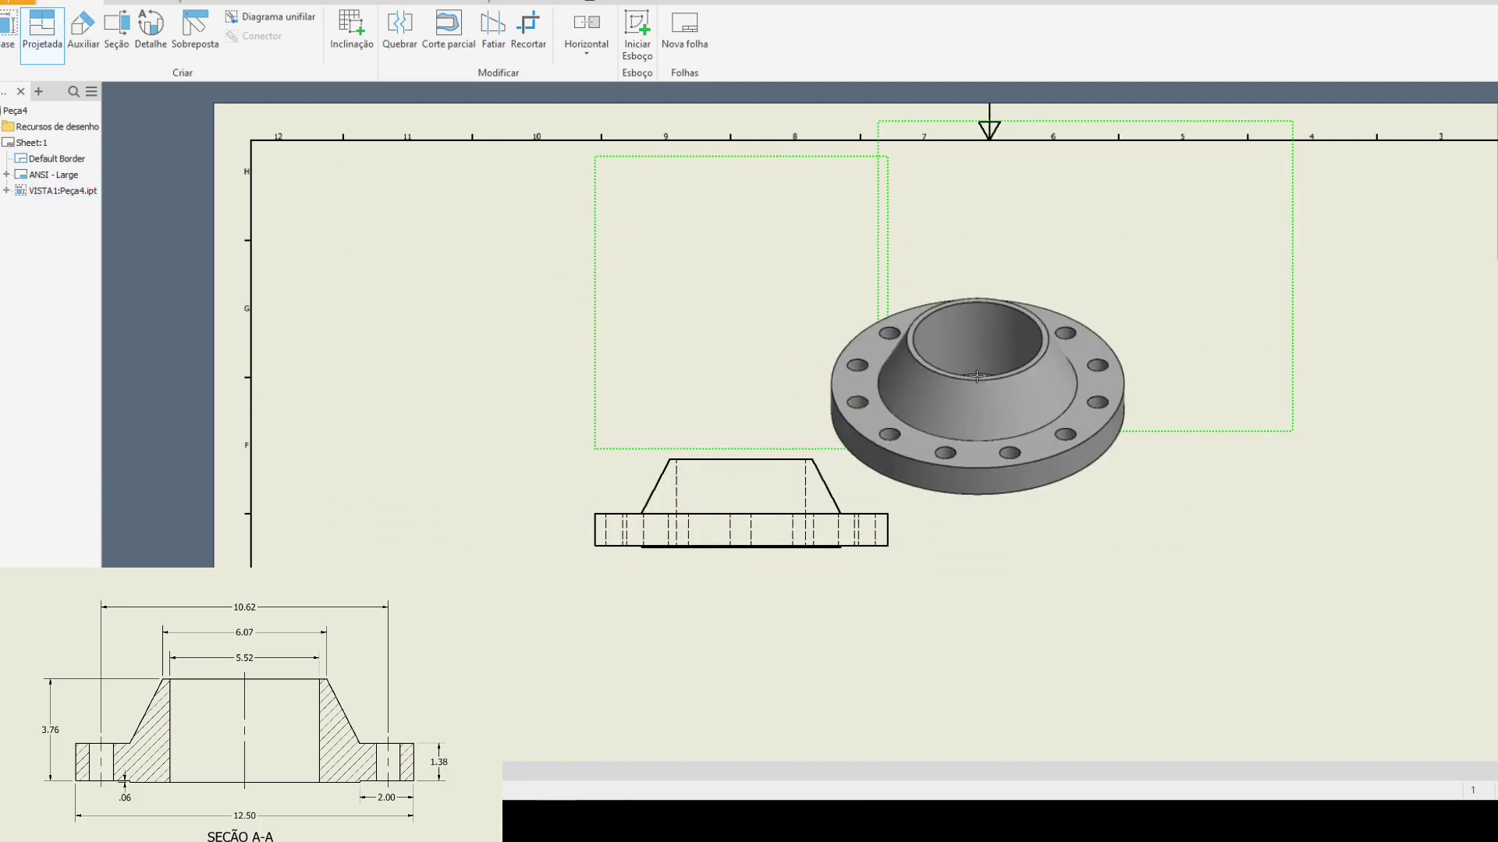
right_click(975, 378)
click(1036, 376)
middle_drag(952, 492, 742, 445)
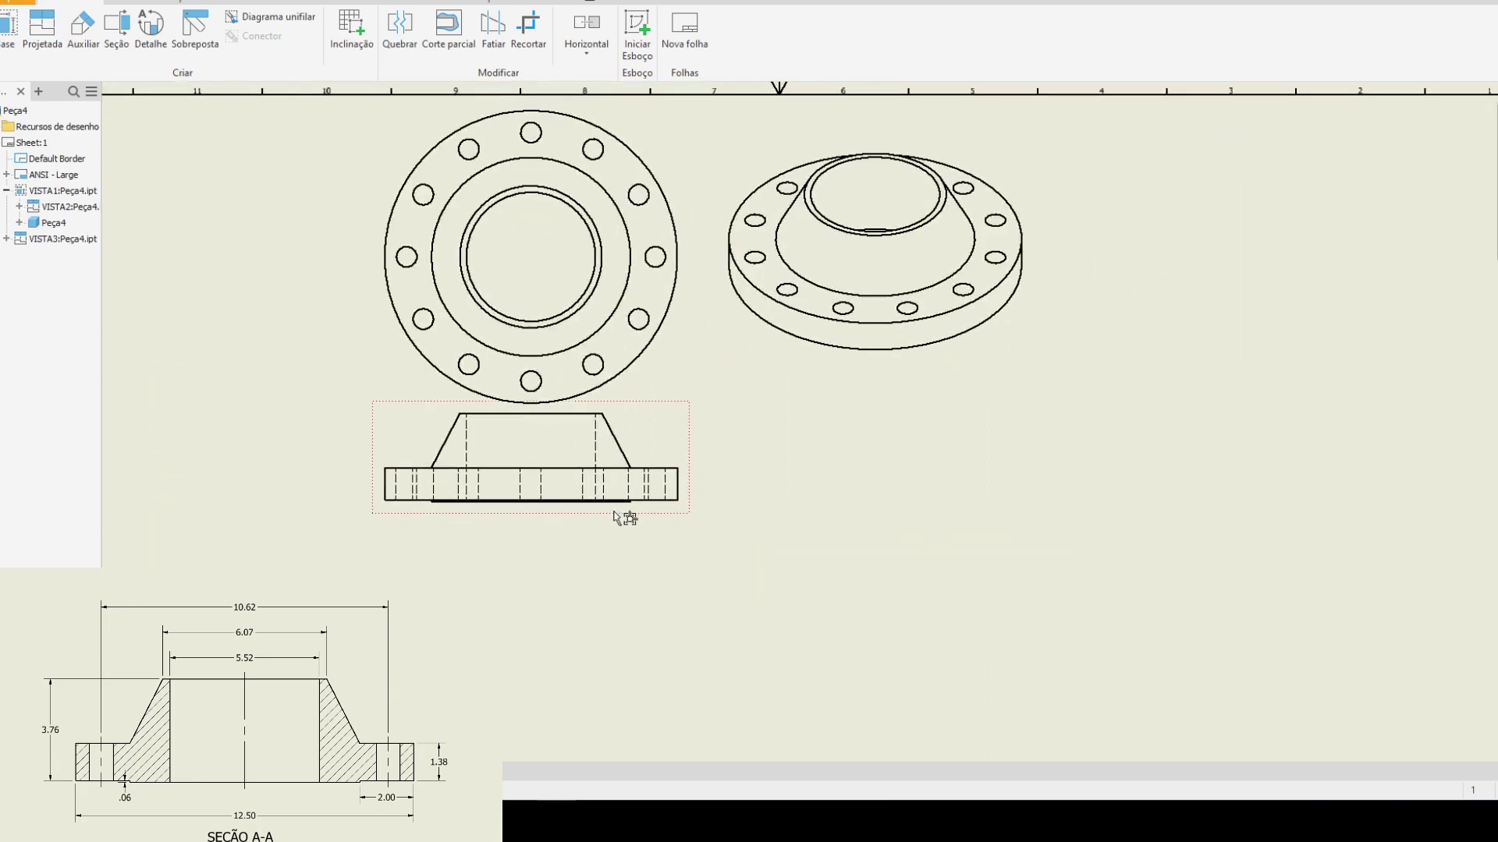
drag(641, 521, 644, 563)
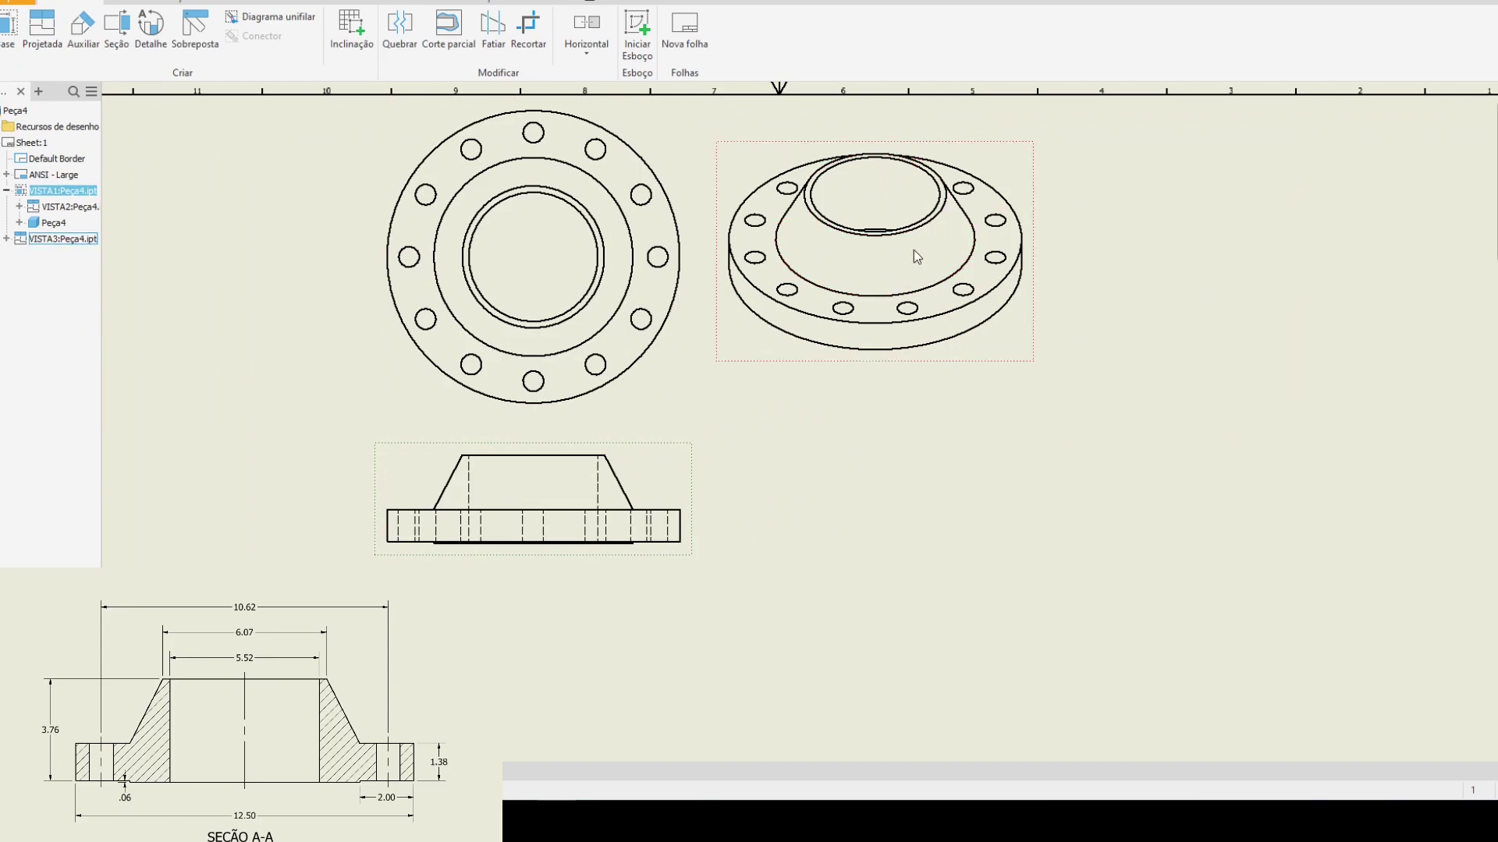
- Edit the isometric view and add the shaded style to it
right_click(1018, 361)
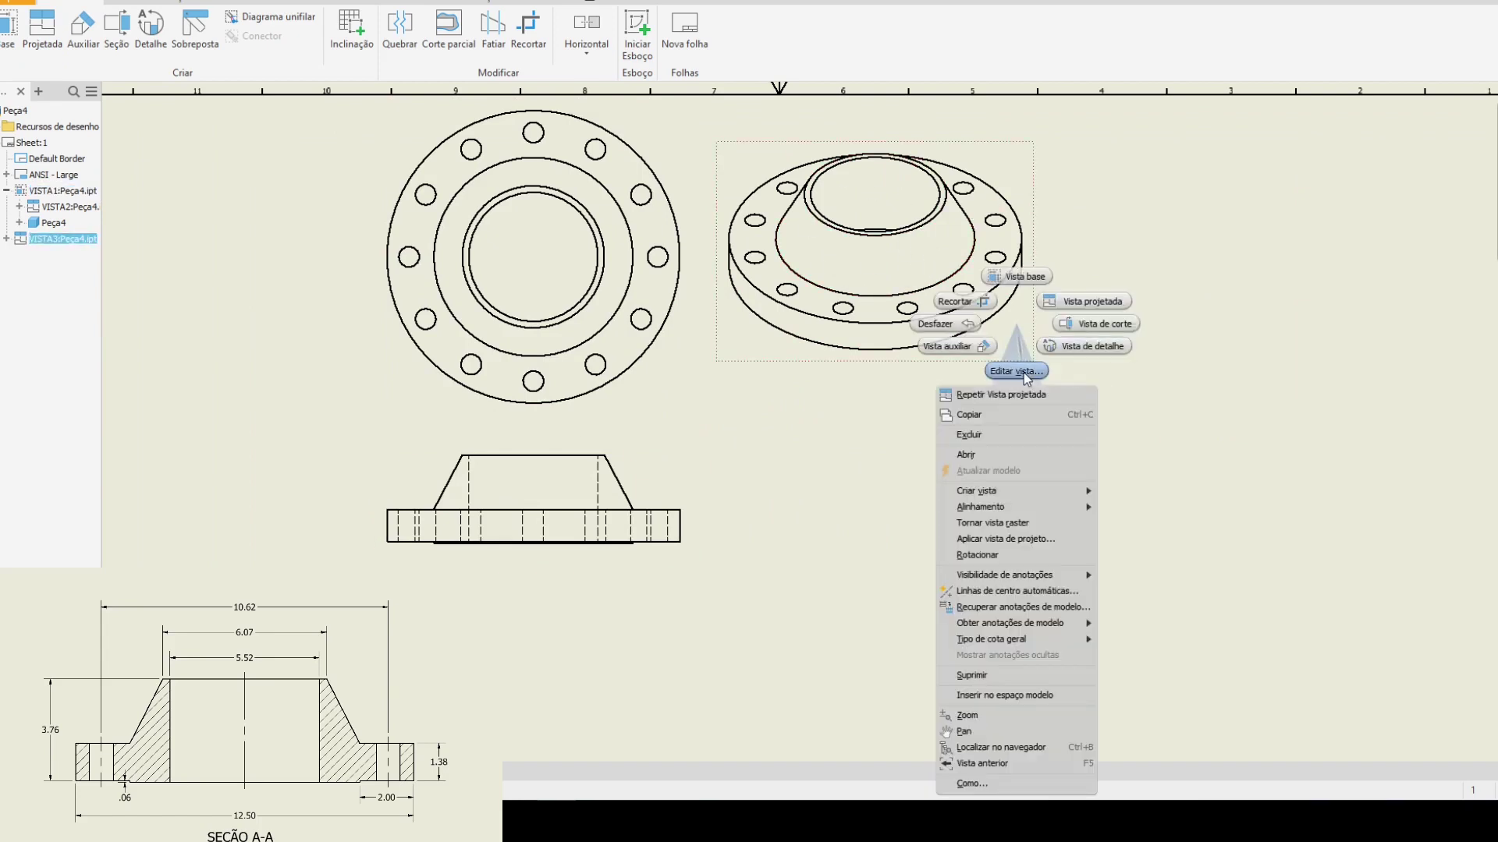
key(Escape)
double_click(1014, 381)
click(348, 237)
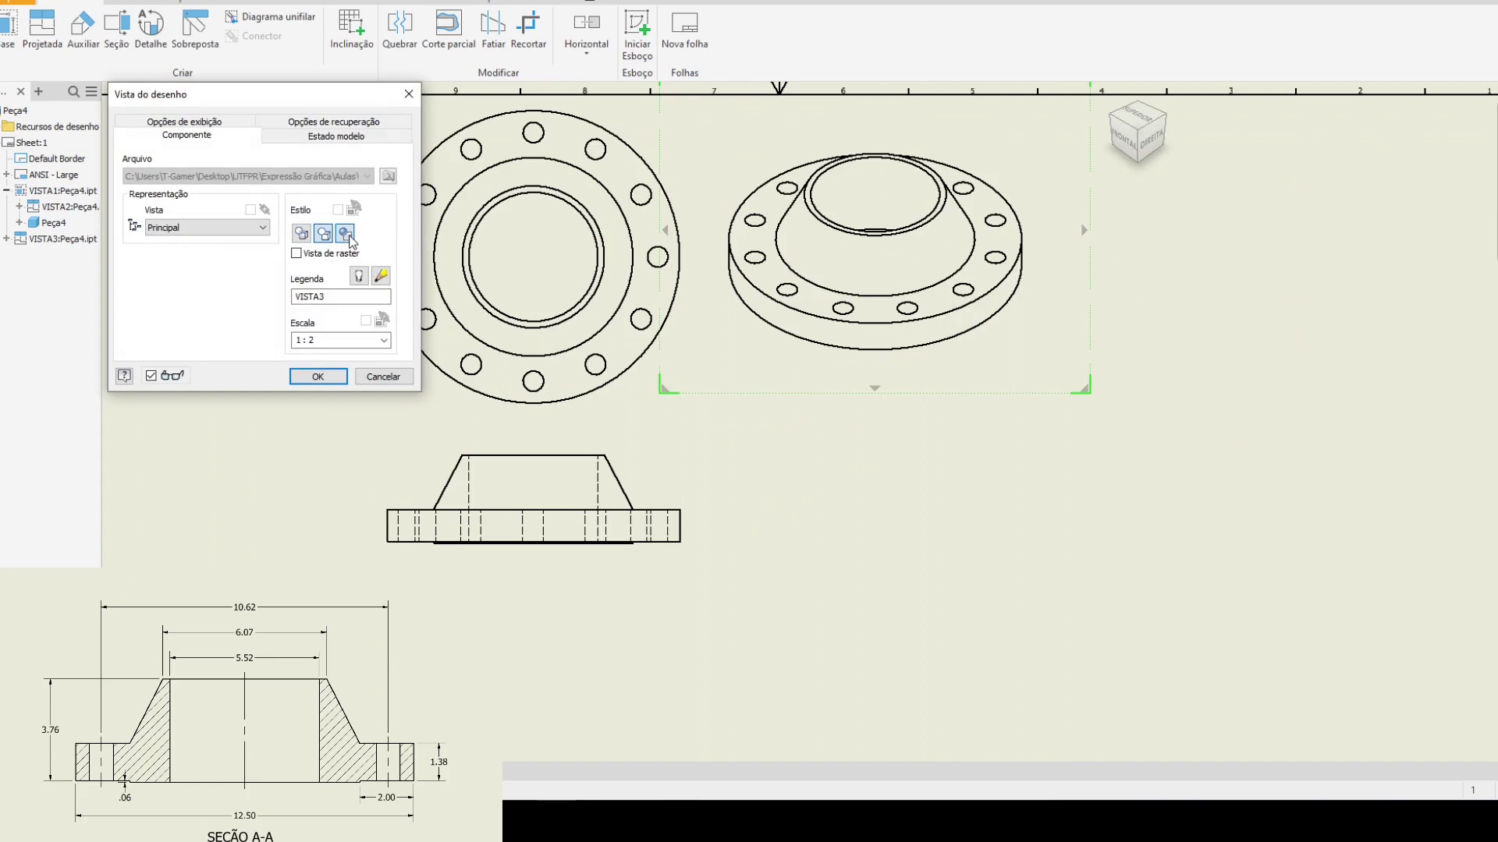
click(332, 378)
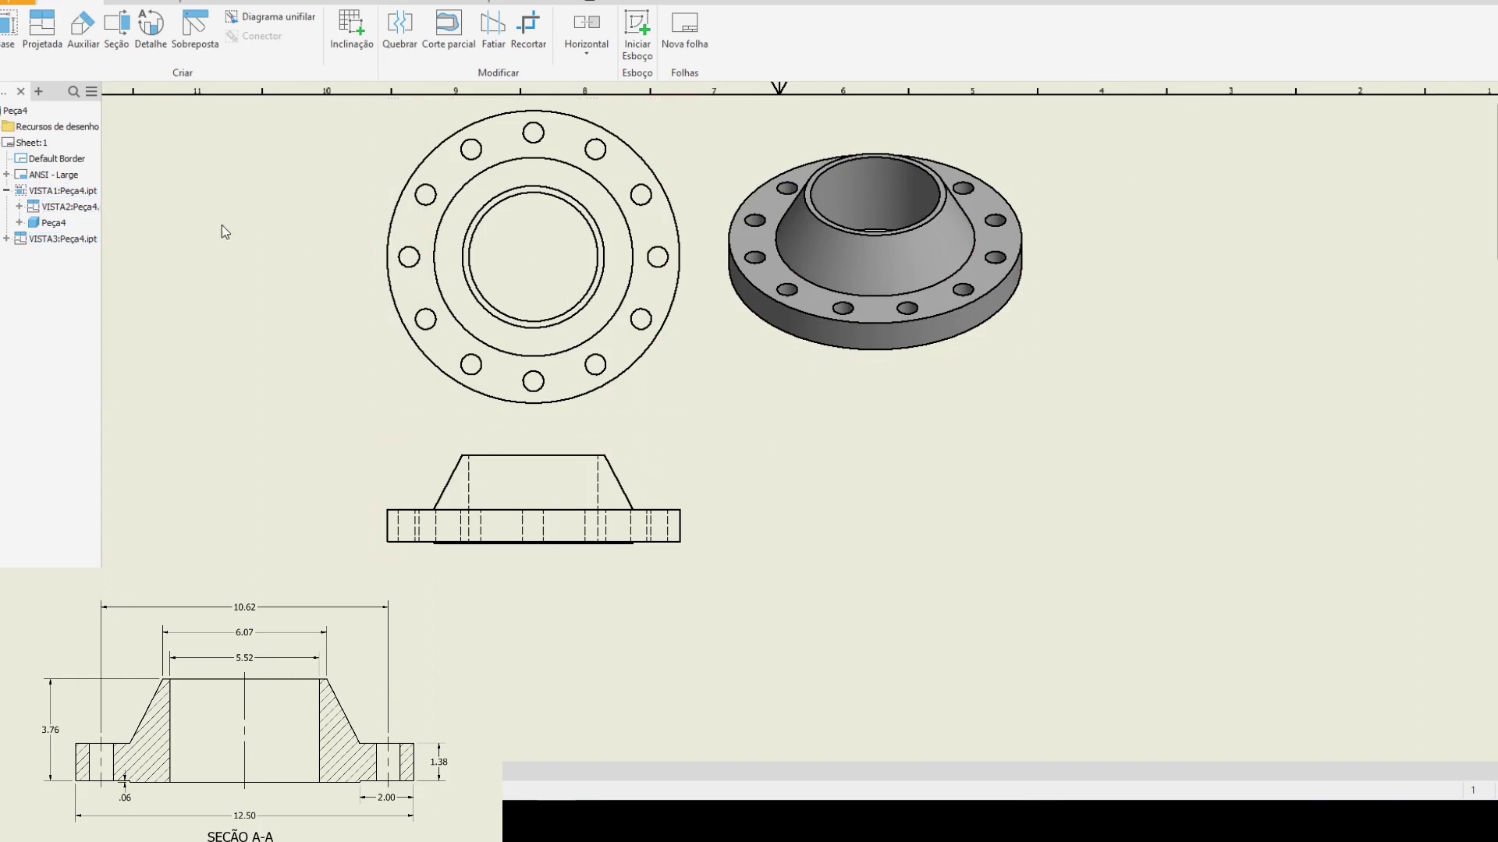
- Start a section view of the front view with a vertical cutting line through the flange's center, running beyond both its upper and lower edges
click(115, 39)
scroll(661, 511, up, 5)
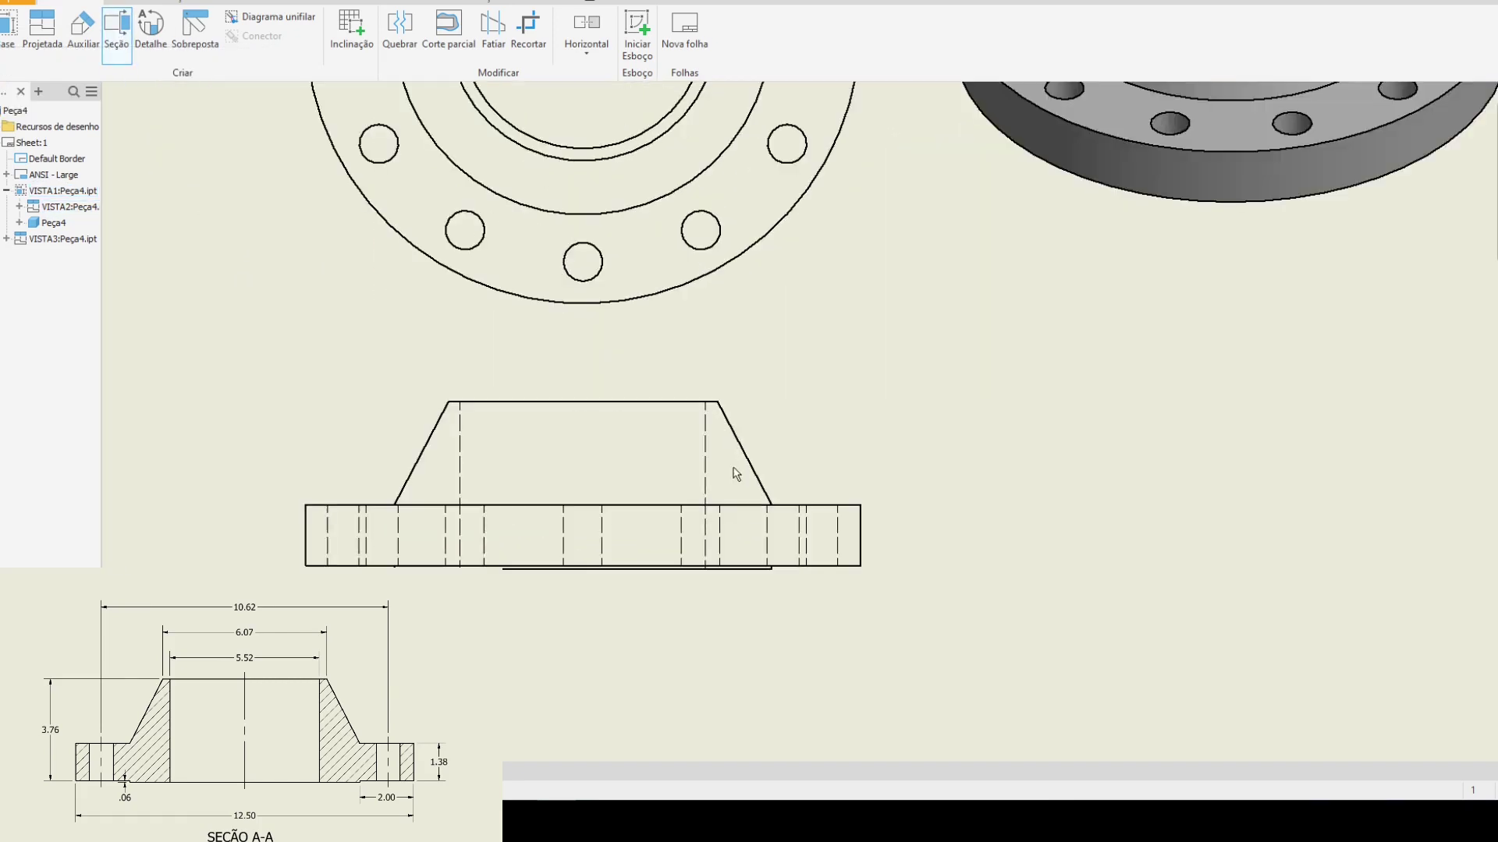
mouse_move(648, 429)
middle_down()
mouse_move(723, 378)
mouse_move(760, 290)
middle_up()
scroll(746, 279, down, 4)
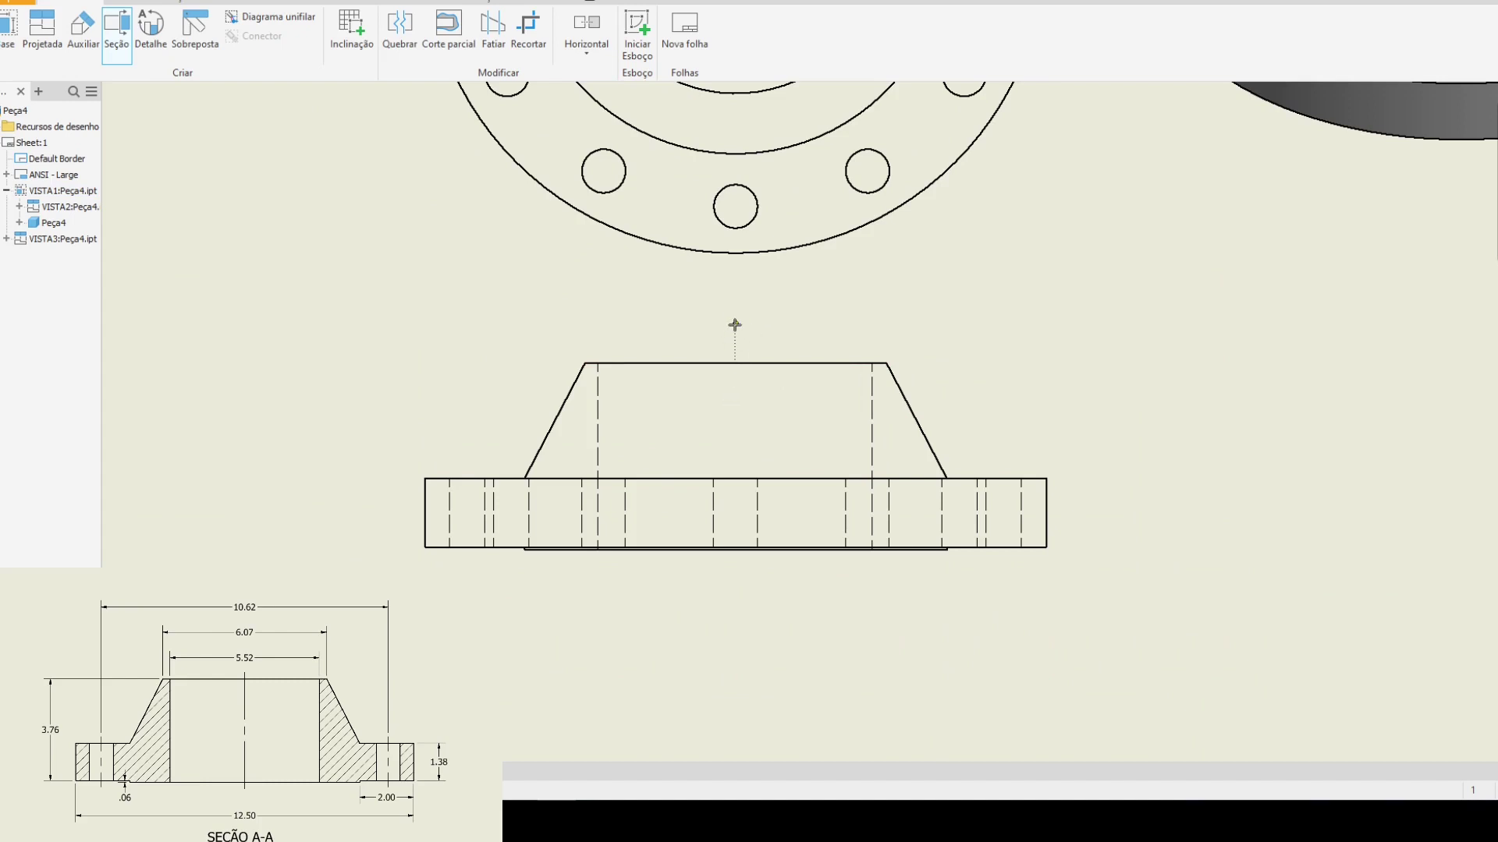
scroll(738, 390, down, 3)
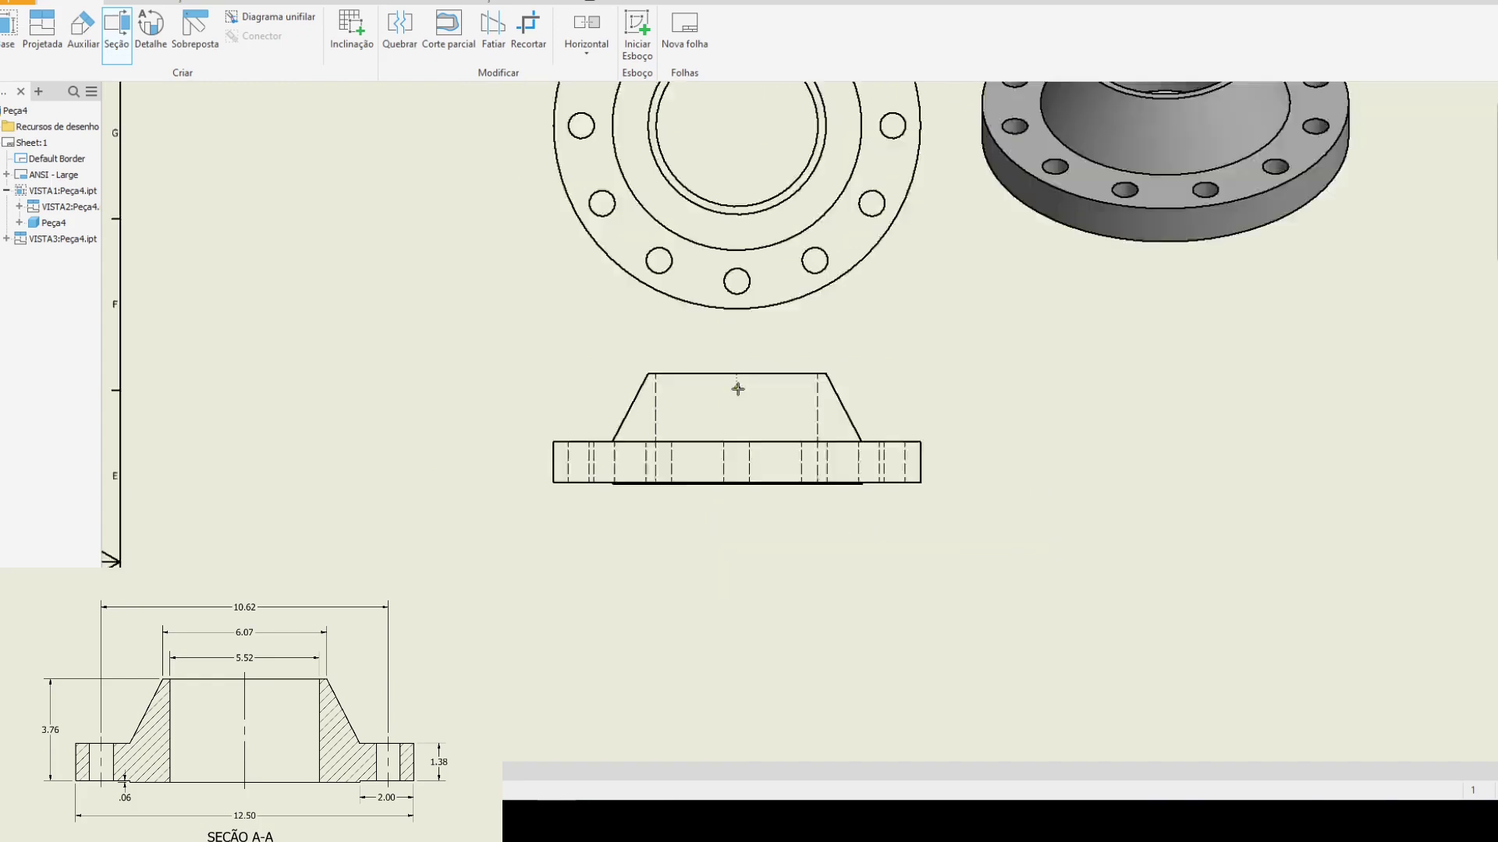
scroll(738, 390, up, 5)
scroll(727, 326, down, 3)
scroll(729, 355, up, 4)
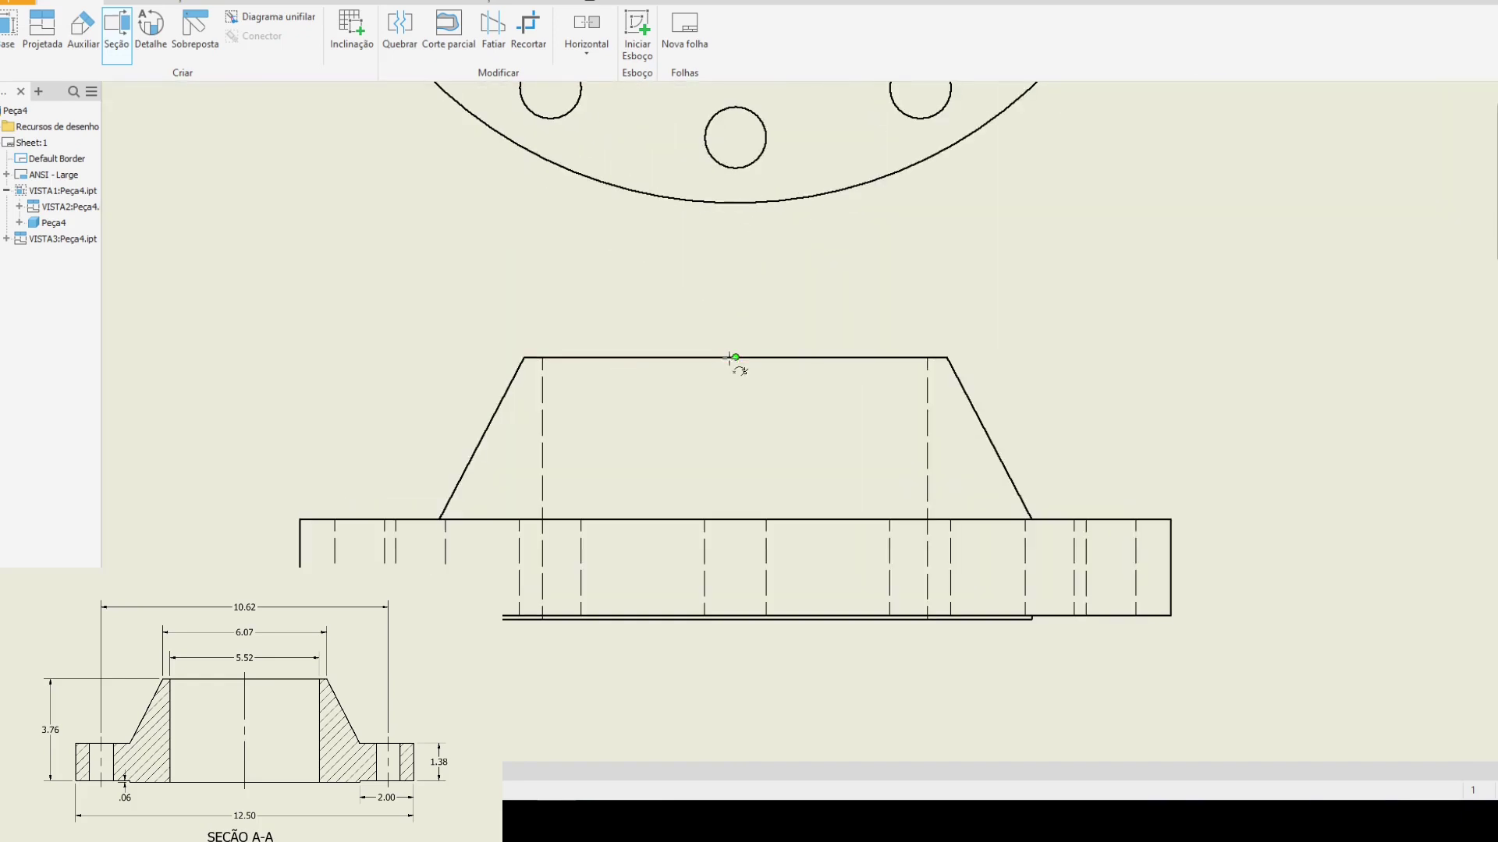
click(735, 292)
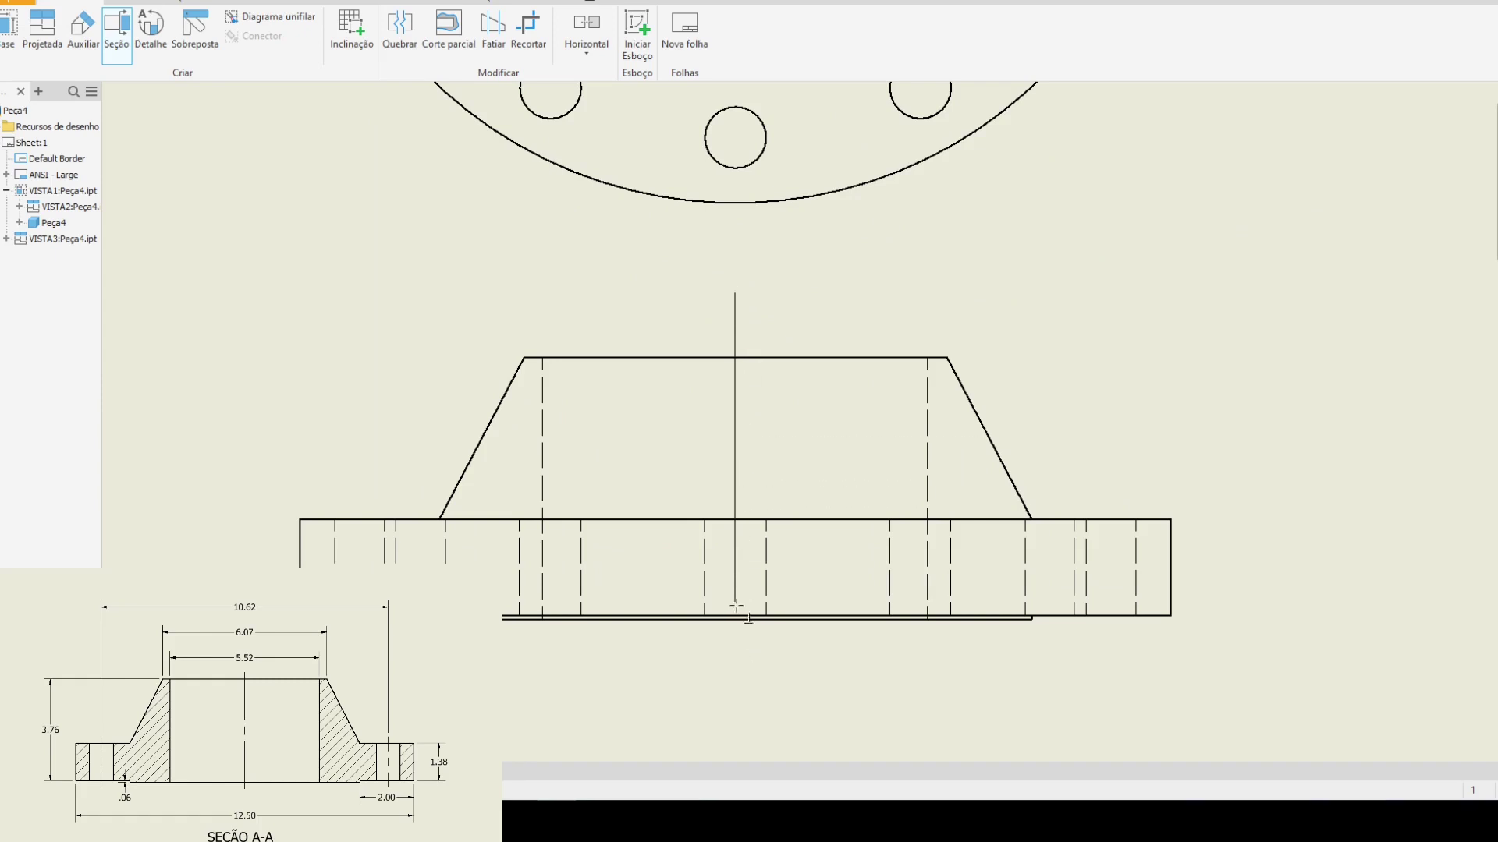
click(735, 680)
right_click(807, 640)
click(870, 641)
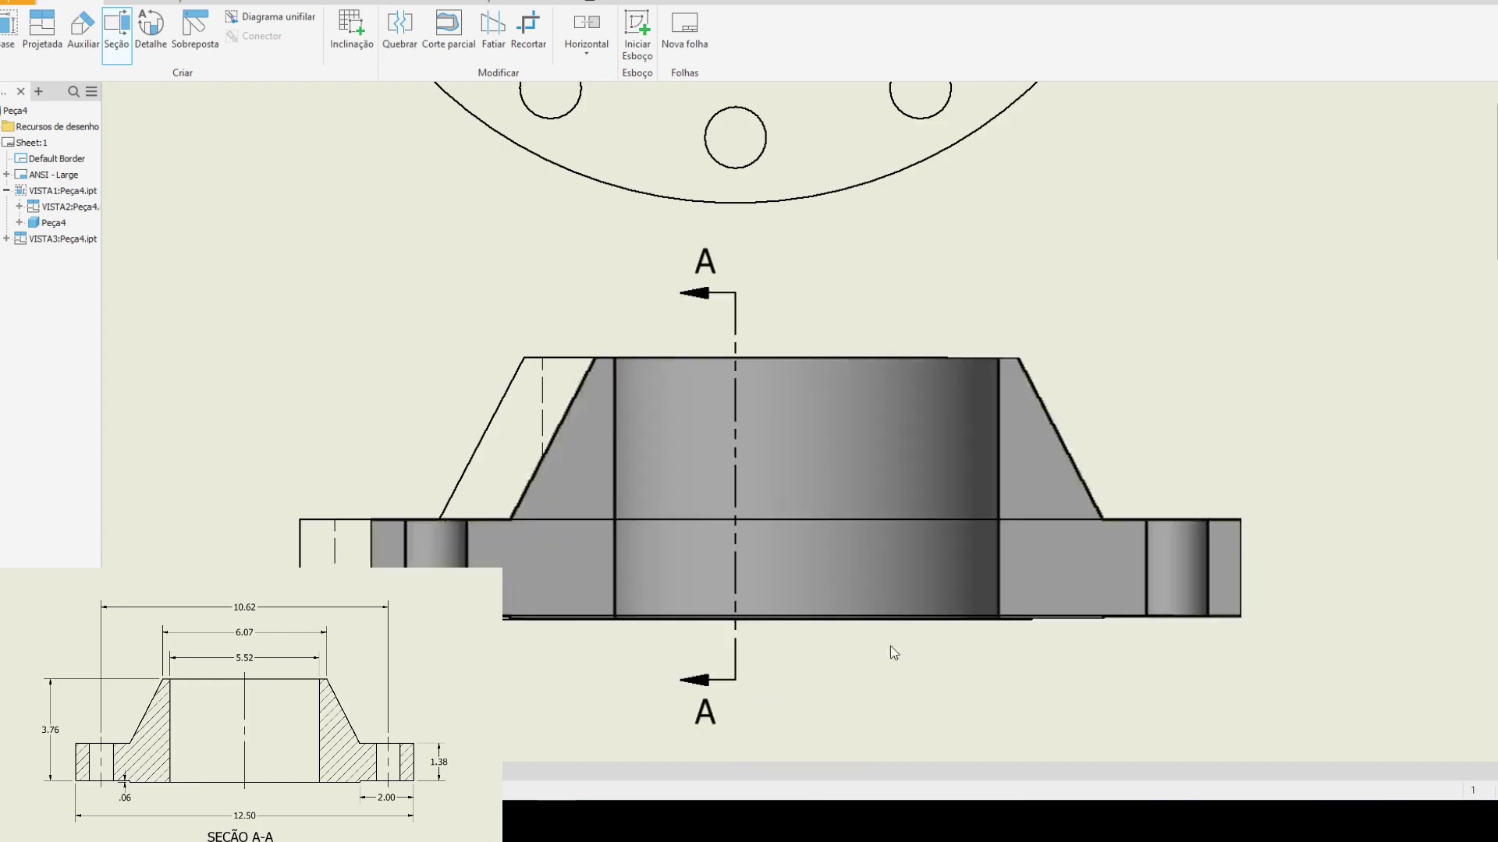
- Place section view A-A at scale 1:2 to the right of the front view, below the isometric view
scroll(936, 617, down, 3)
scroll(987, 590, up, 3)
scroll(987, 583, down, 2)
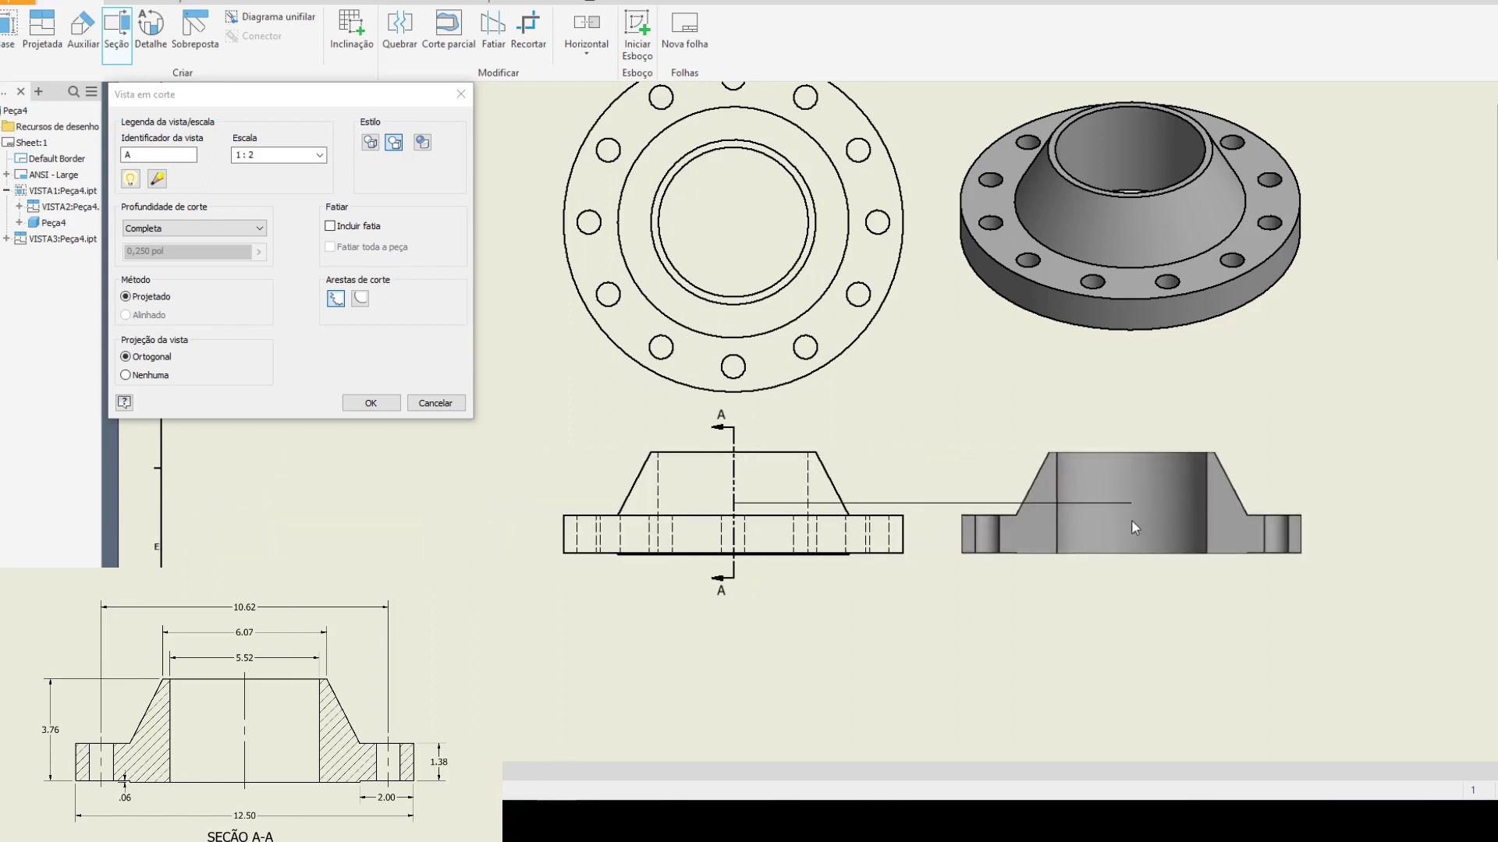
click(1131, 519)
- Add bisector centerlines to both bolt holes and the central bore in section A-A
scroll(887, 574, up, 5)
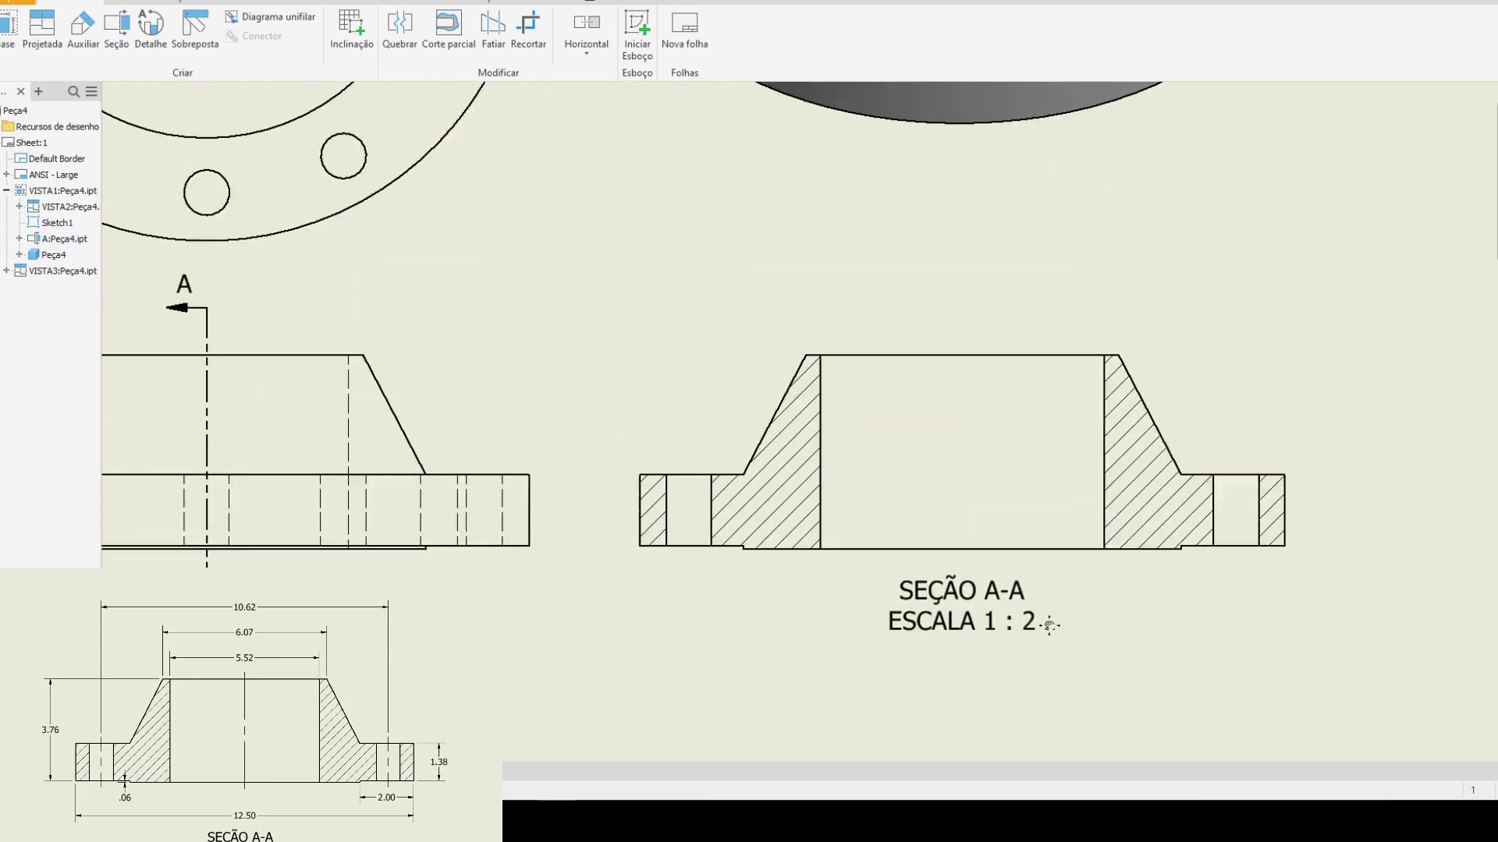
scroll(858, 518, down, 3)
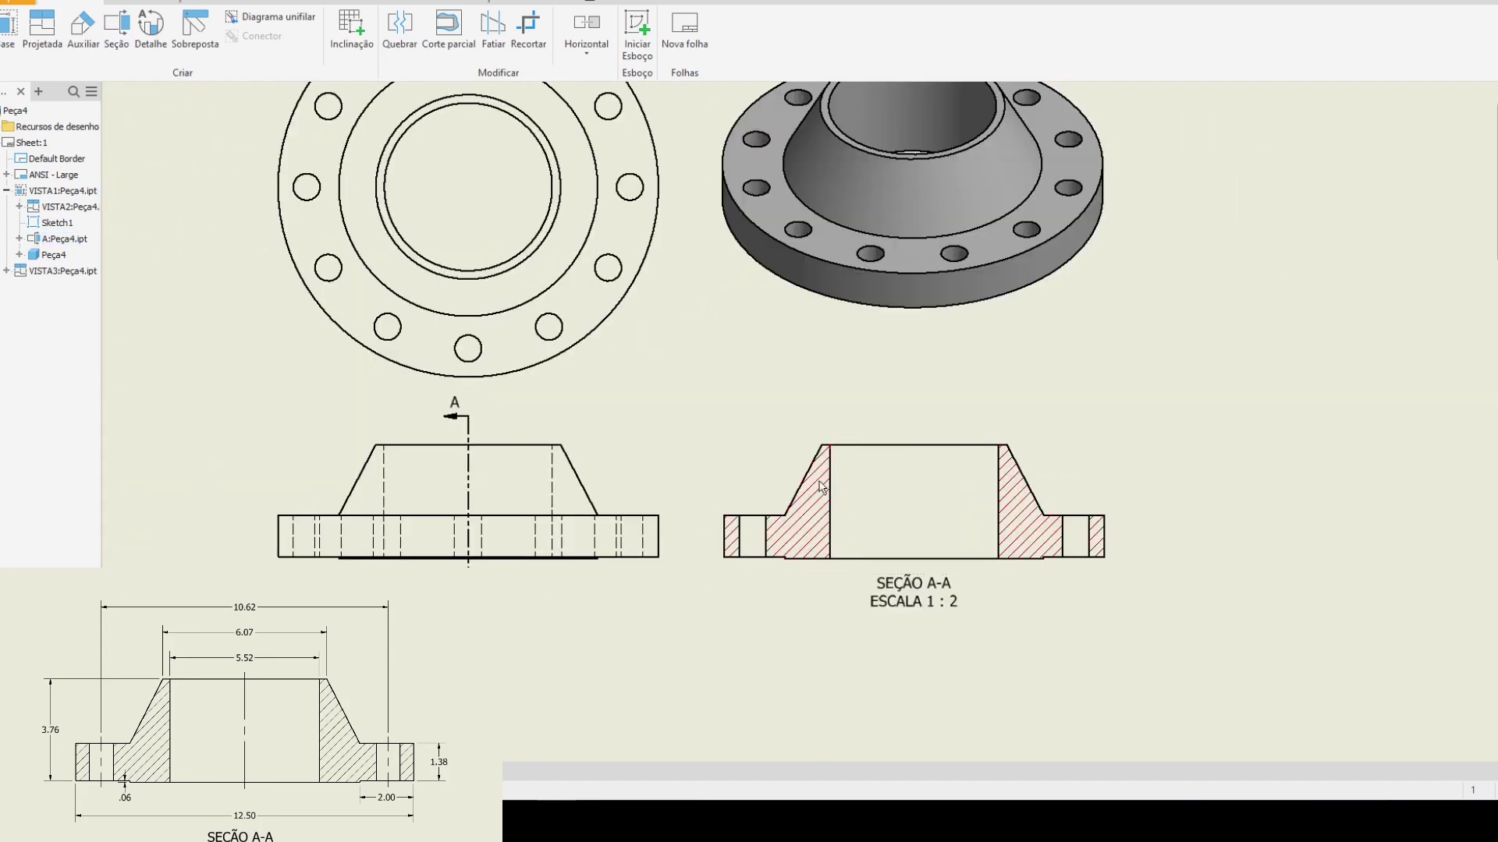
mouse_move(828, 555)
middle_down()
mouse_move(864, 611)
mouse_move(804, 523)
middle_up()
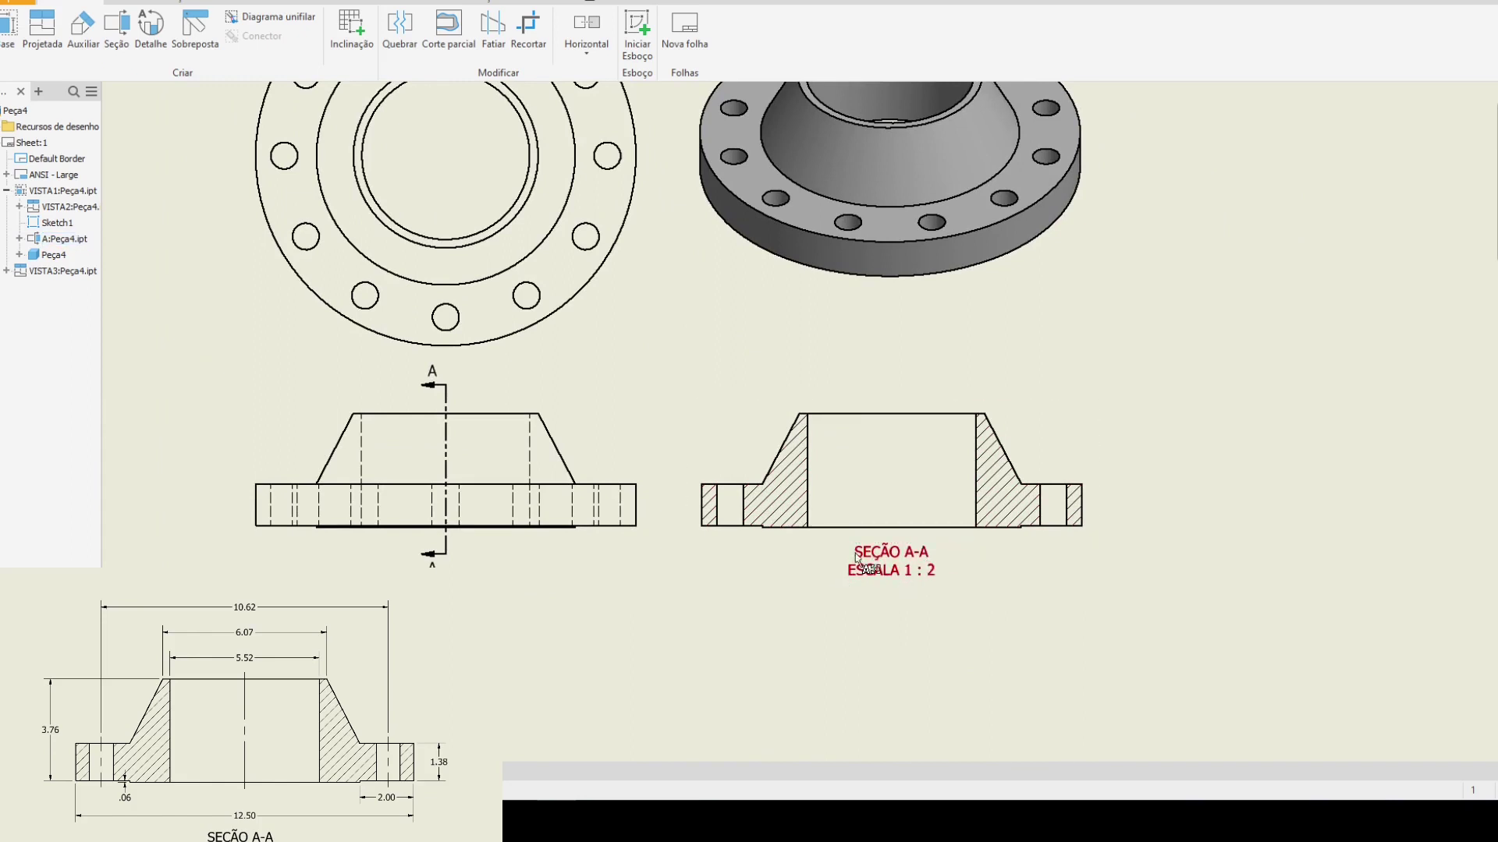
mouse_move(742, 455)
middle_down()
mouse_move(742, 555)
mouse_move(690, 482)
middle_up()
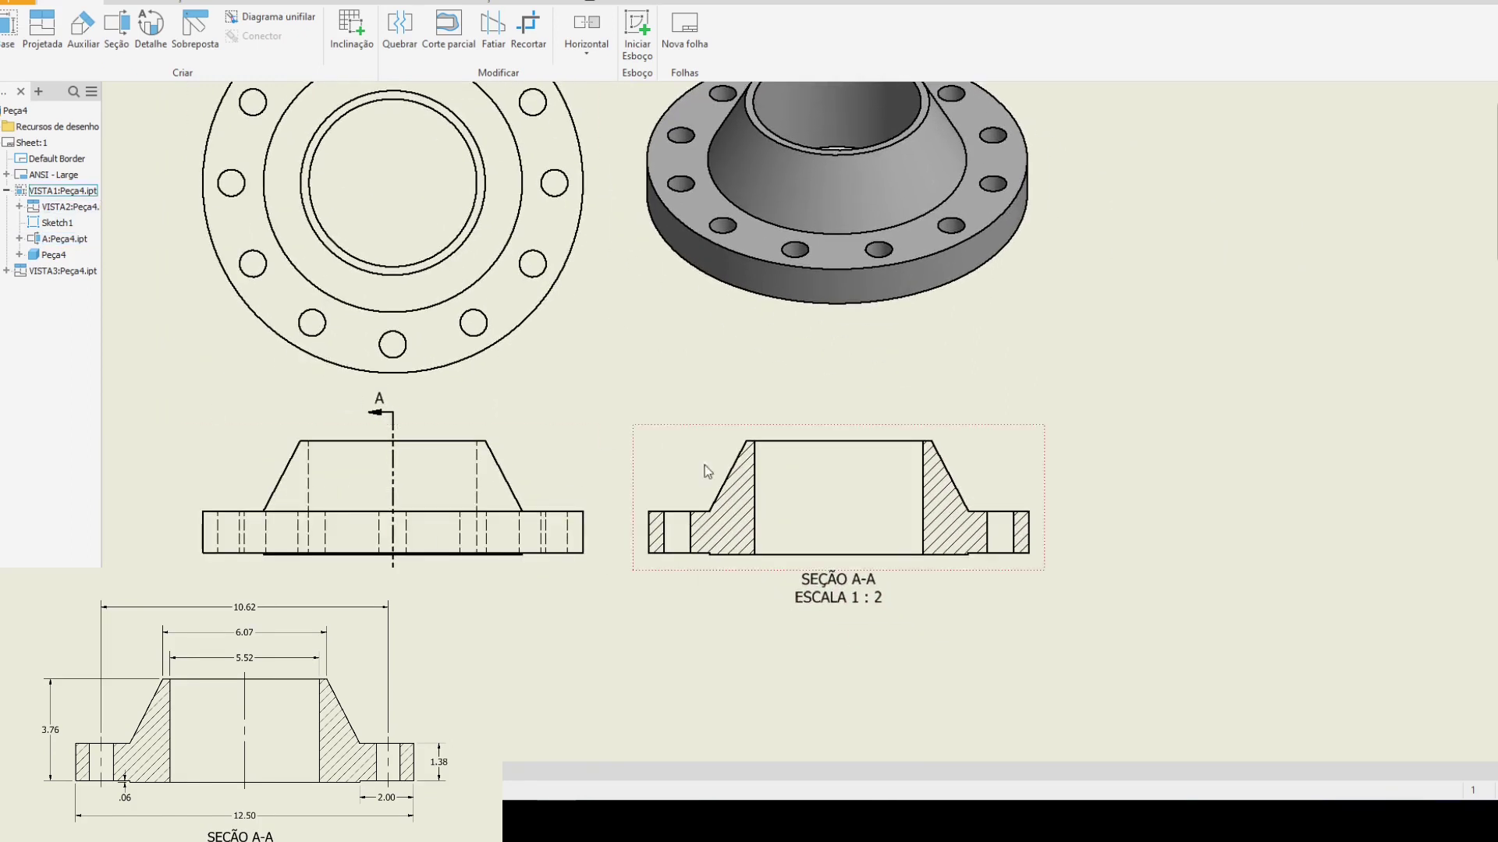
scroll(724, 484, up, 5)
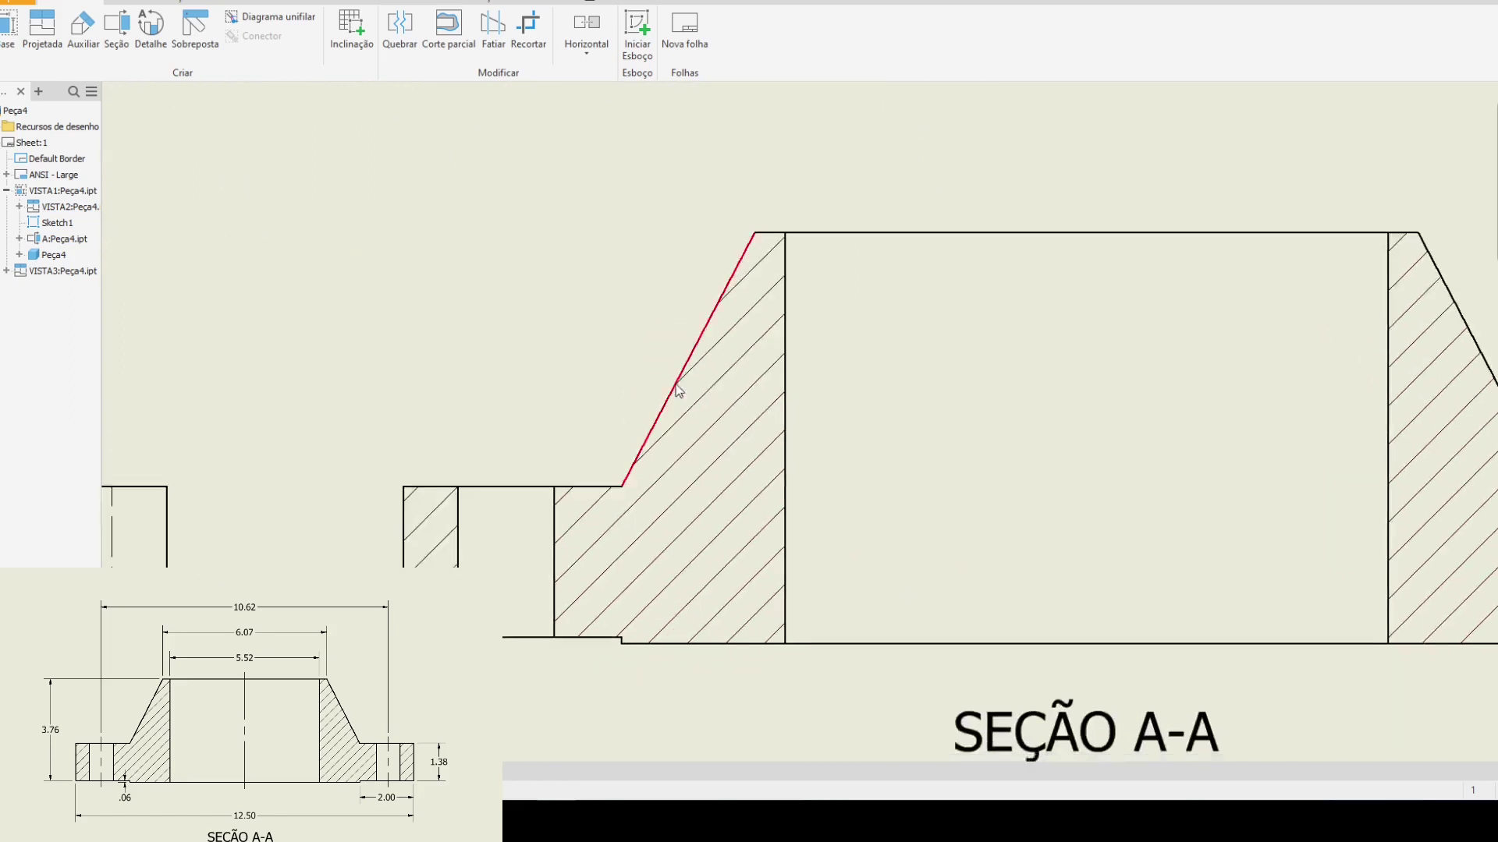
scroll(343, 379, down, 2)
click(141, 6)
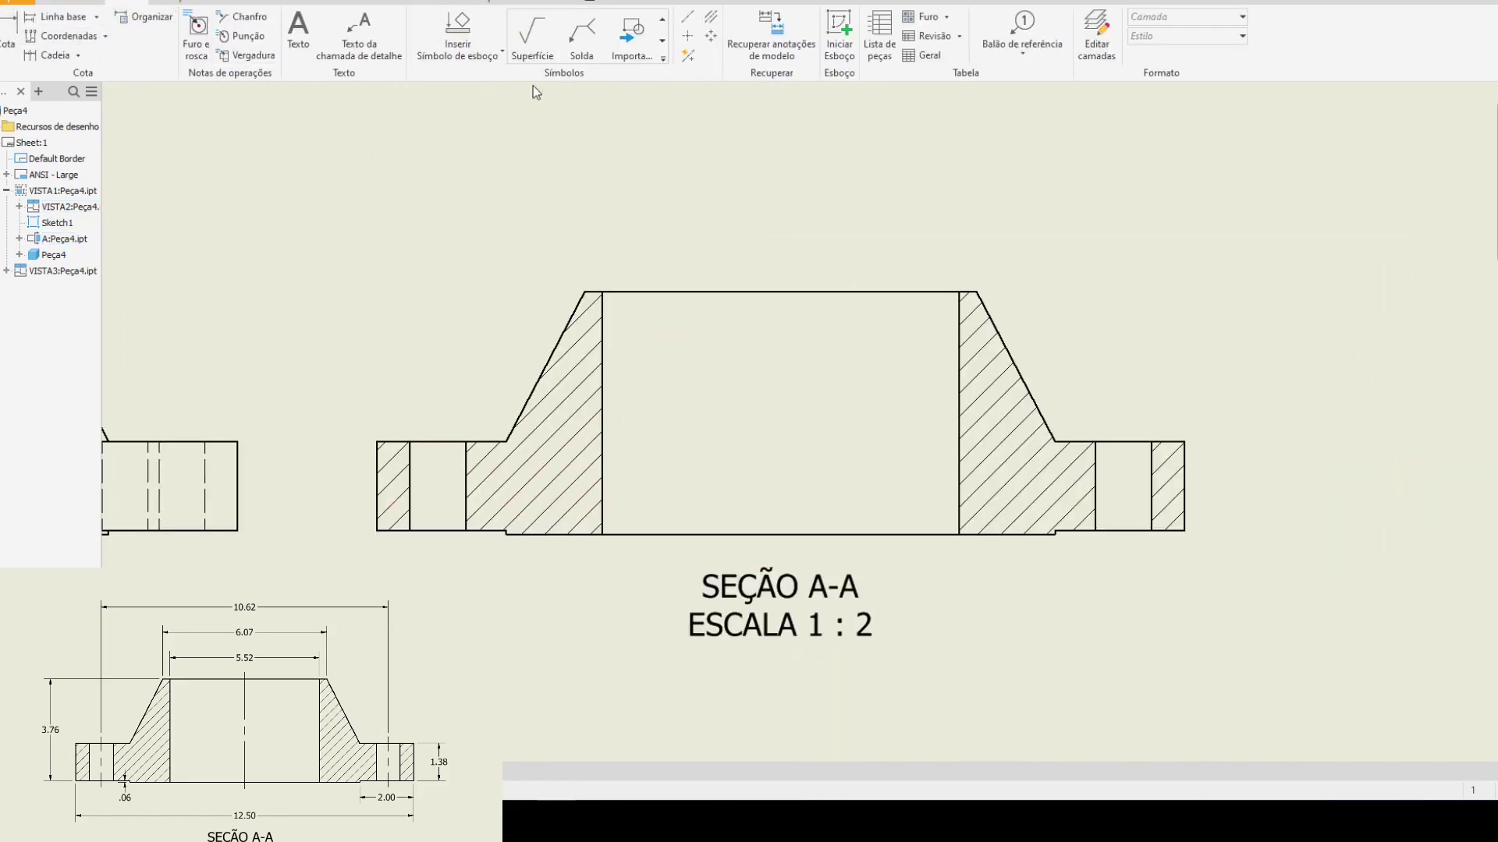
click(709, 19)
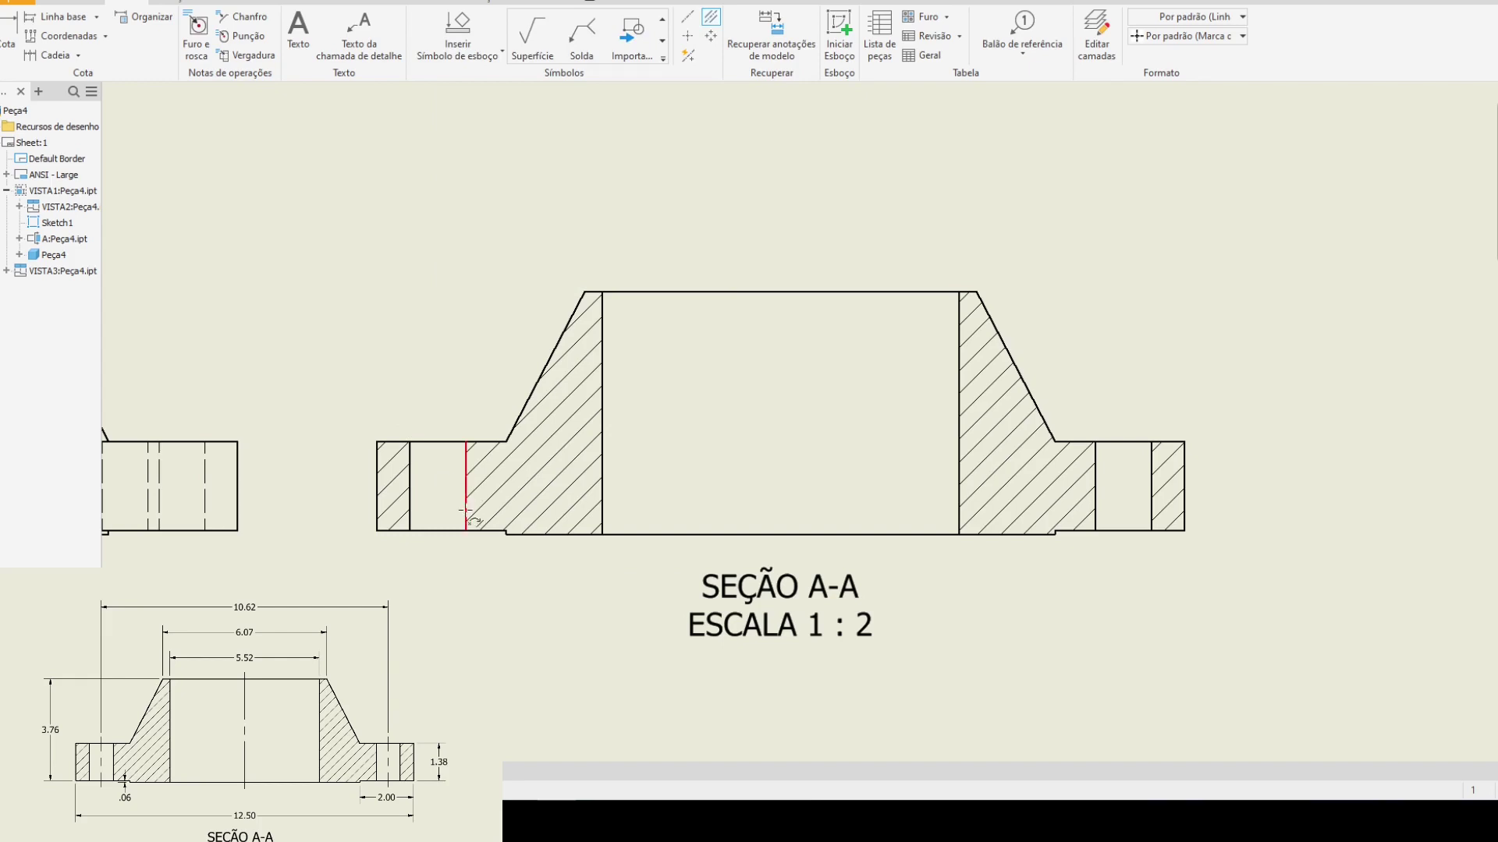
click(408, 511)
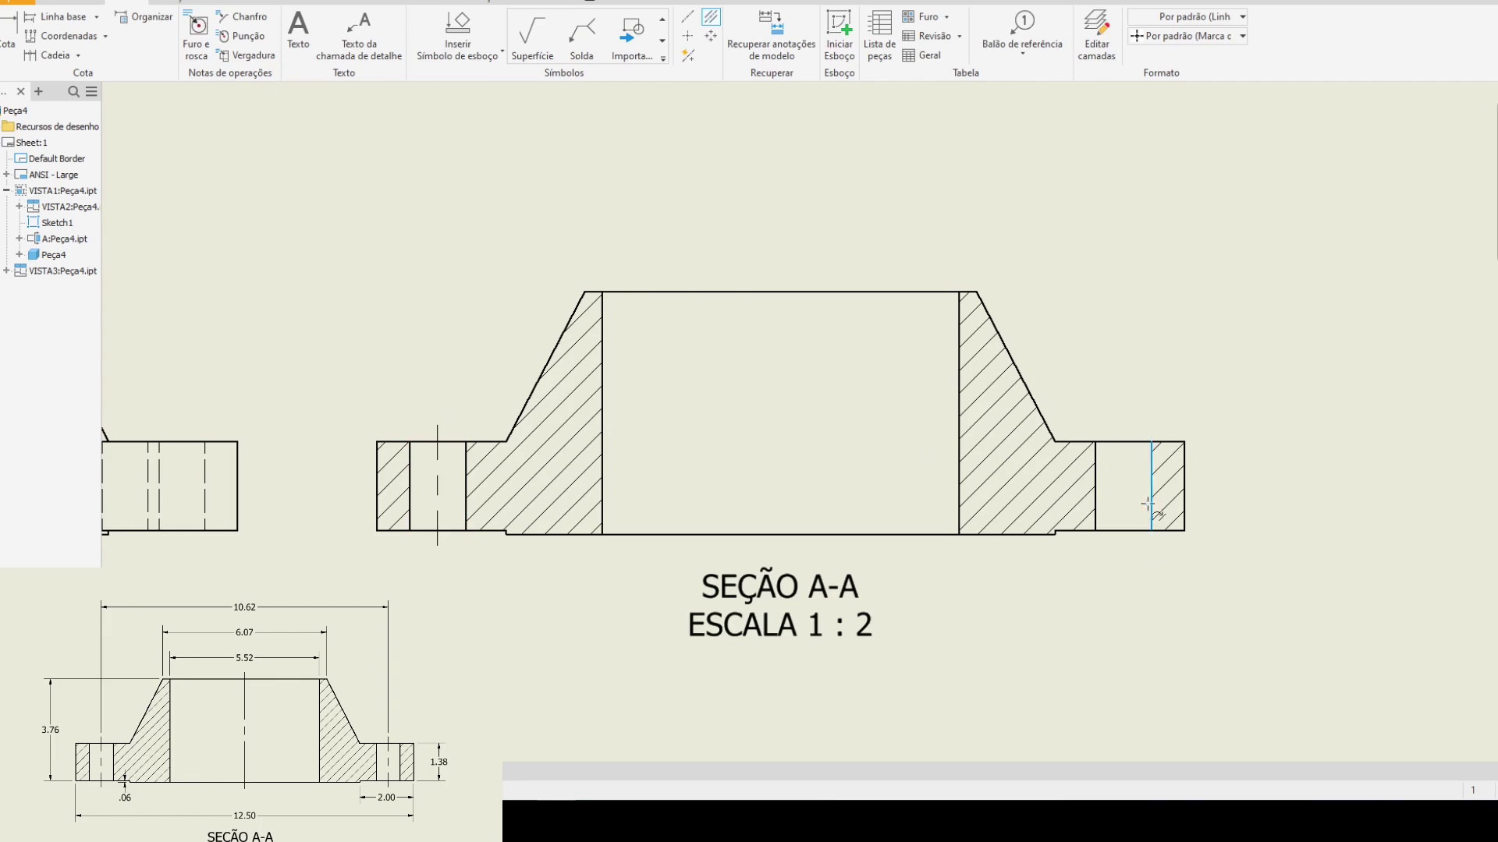
click(1096, 503)
click(959, 467)
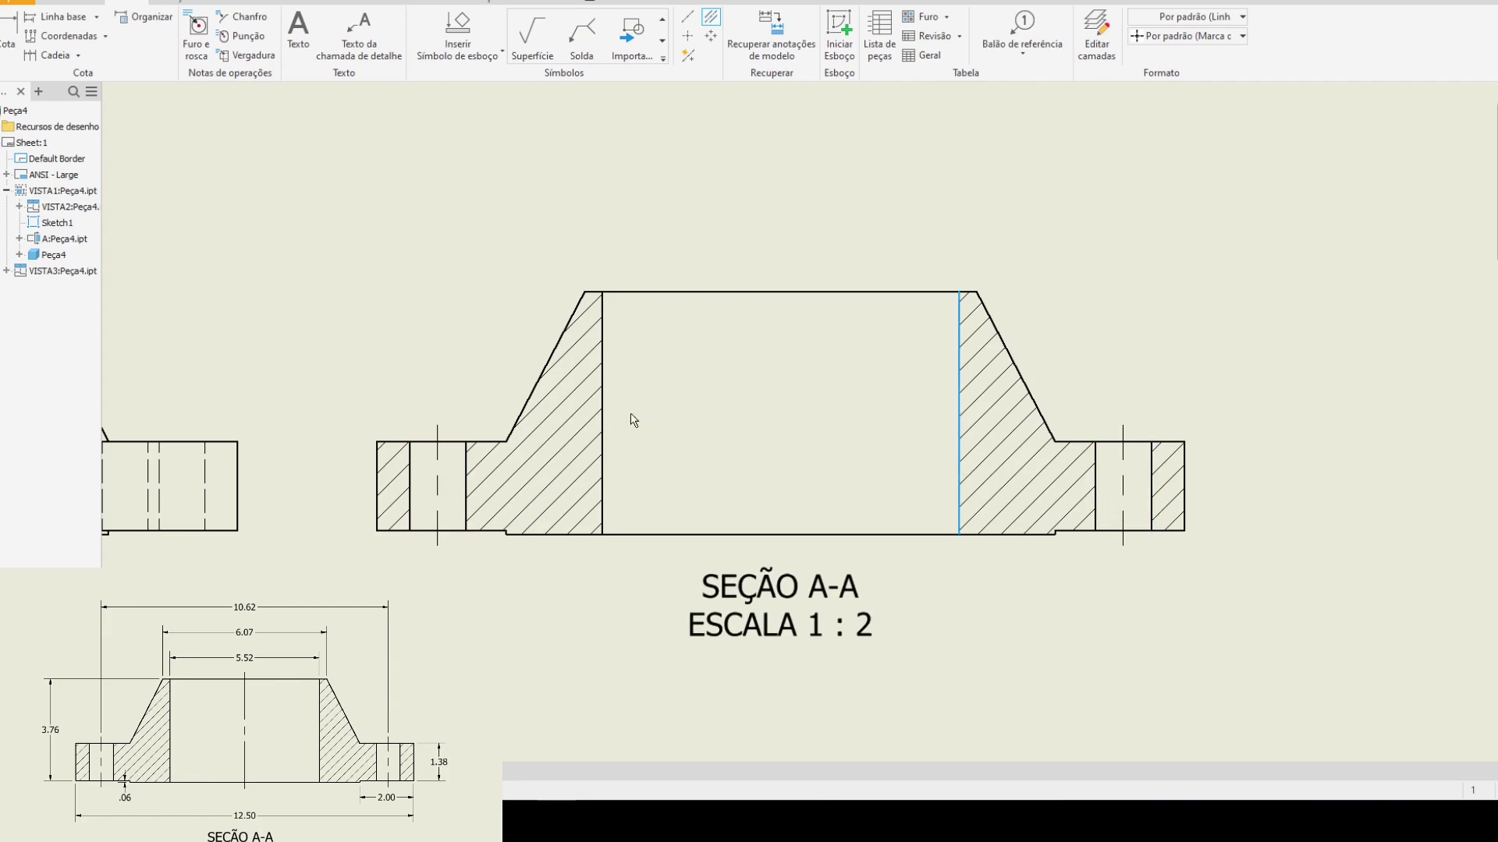
click(602, 422)
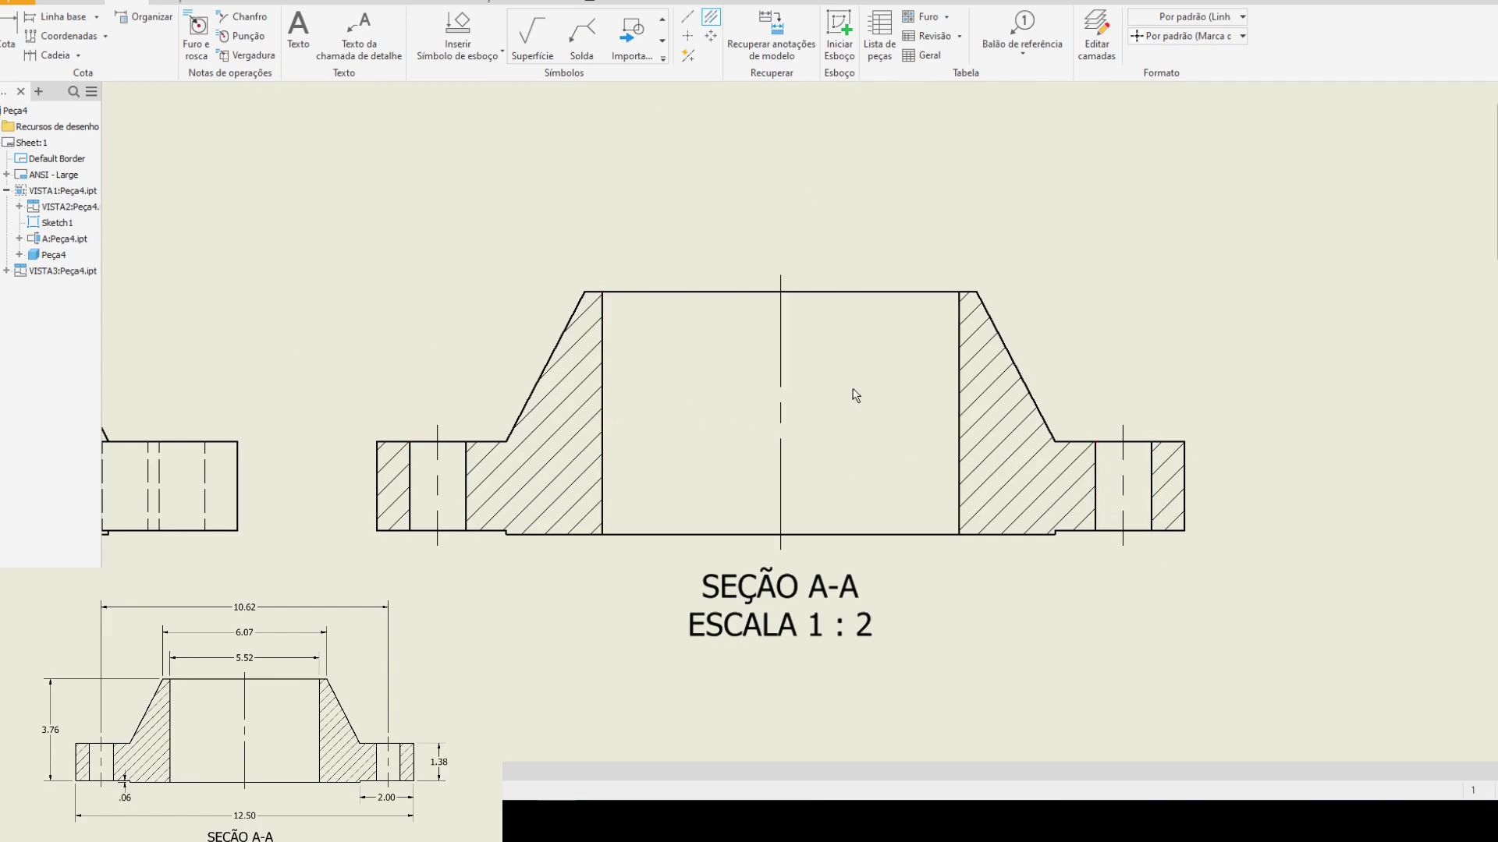
- Add center marks to the central bore and the bolt holes in the top view
scroll(702, 367, down, 5)
mouse_move(705, 378)
middle_down()
mouse_move(551, 422)
mouse_move(713, 492)
mouse_move(582, 472)
middle_up()
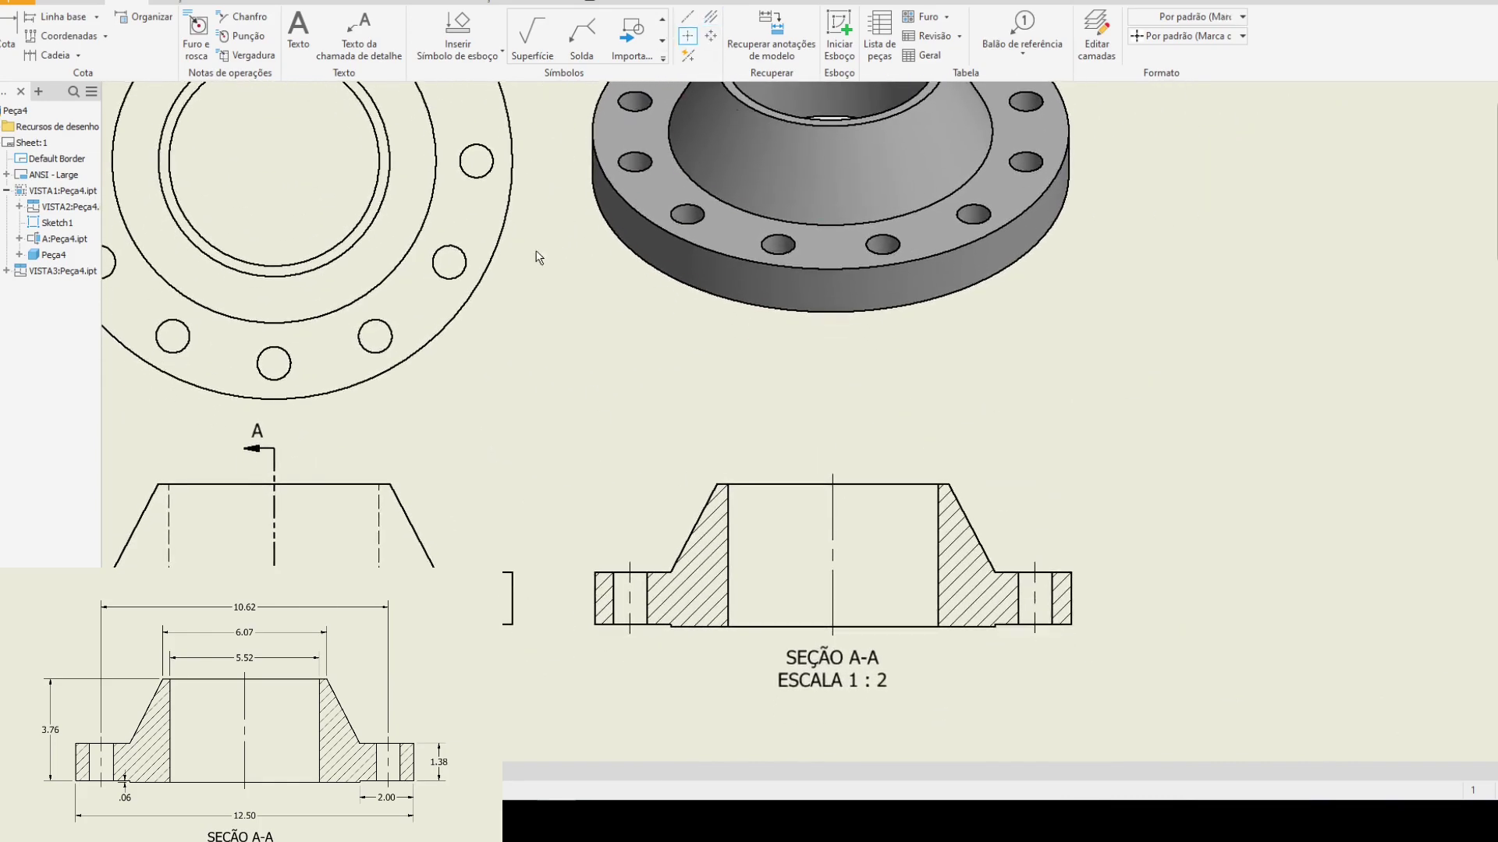
mouse_move(284, 160)
middle_down()
mouse_move(450, 254)
mouse_move(435, 392)
middle_up()
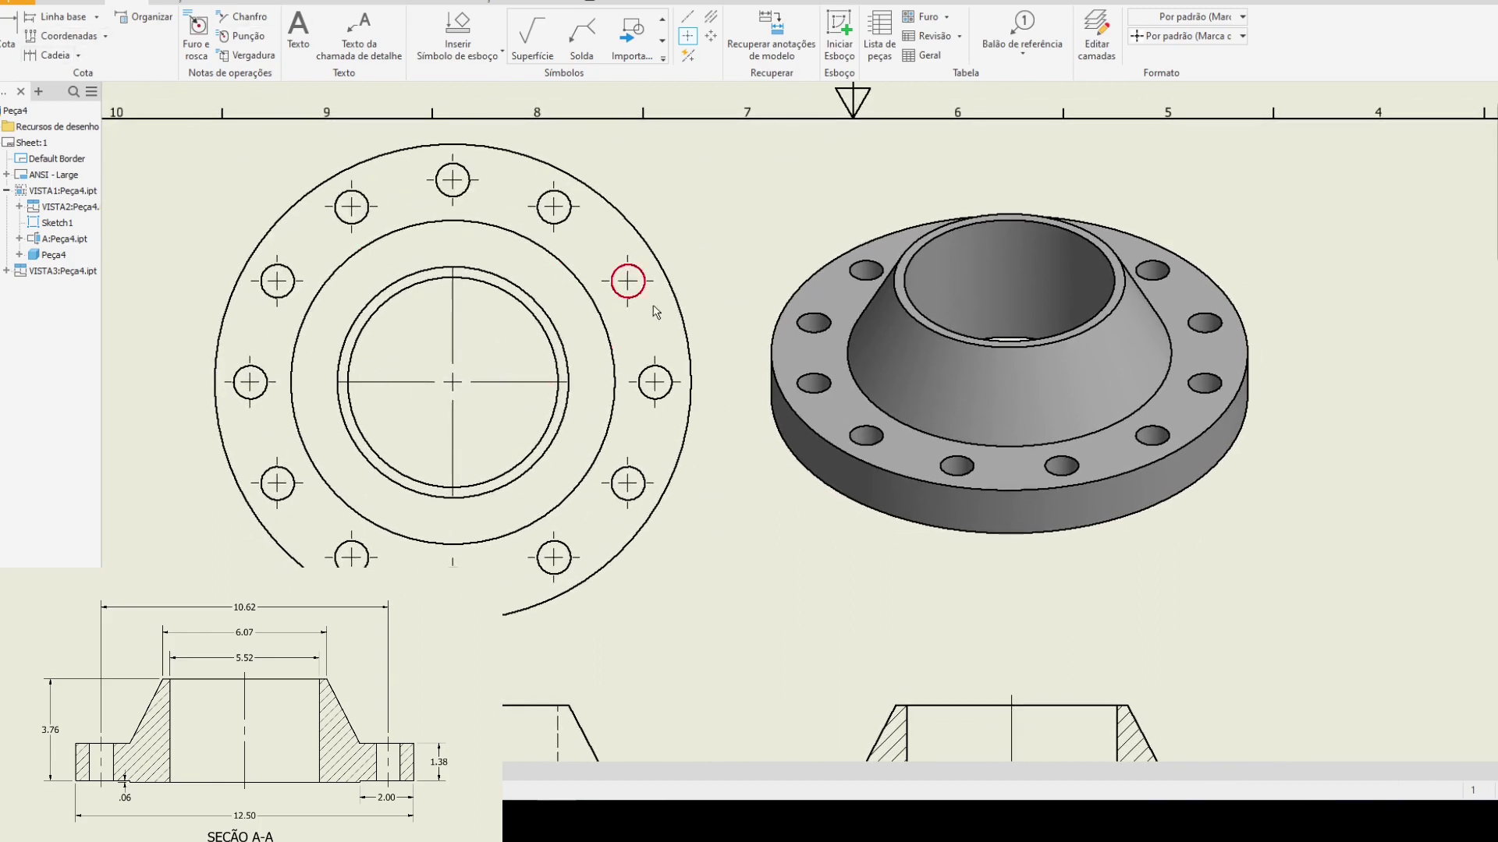
key(Escape)
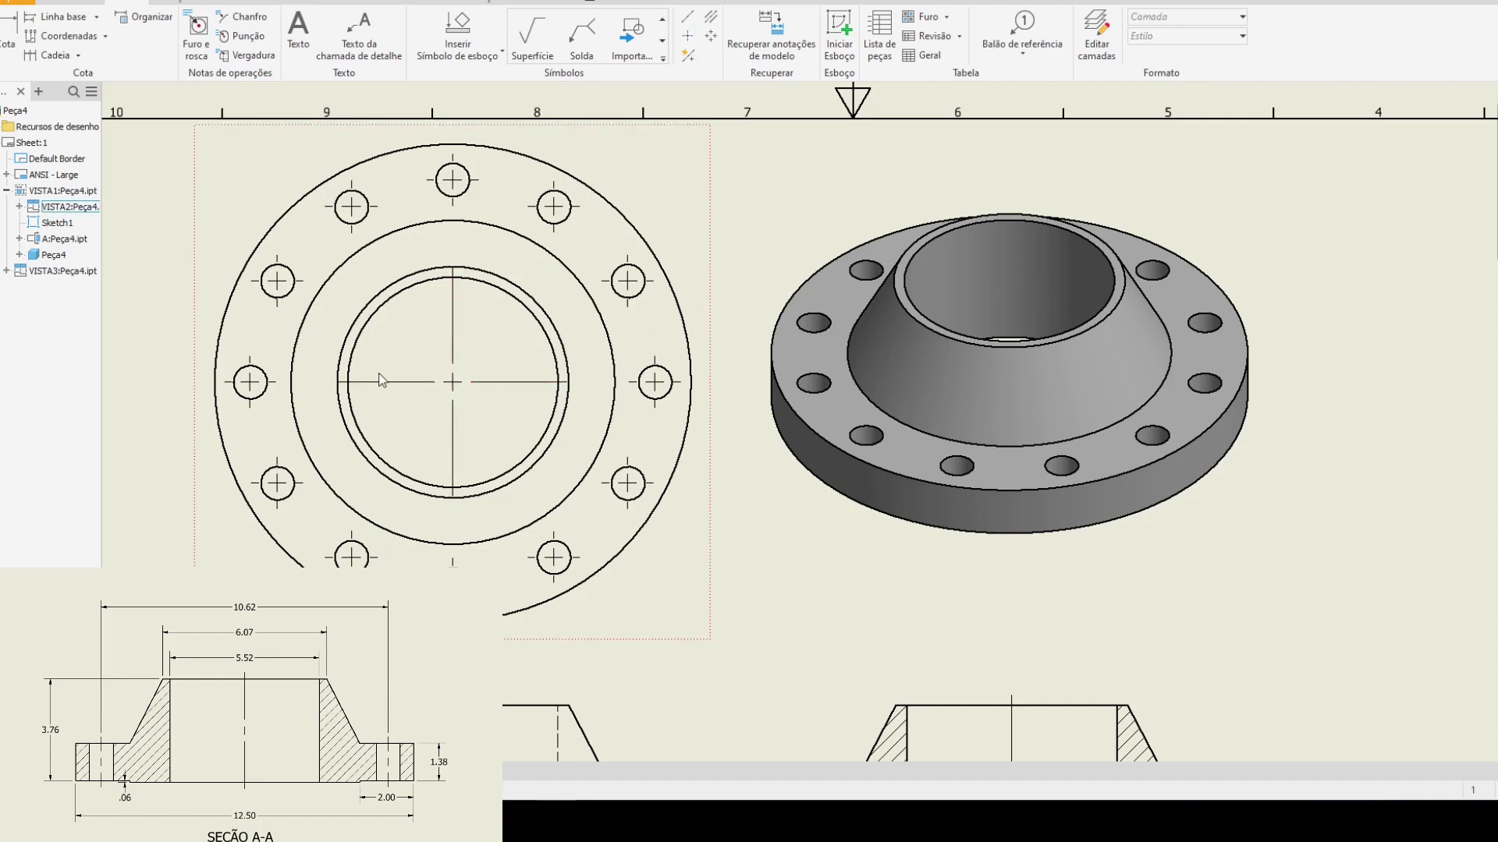
- Extend the central bore's center mark lines in the top view beyond the flange's outer edge on all sides
click(573, 382)
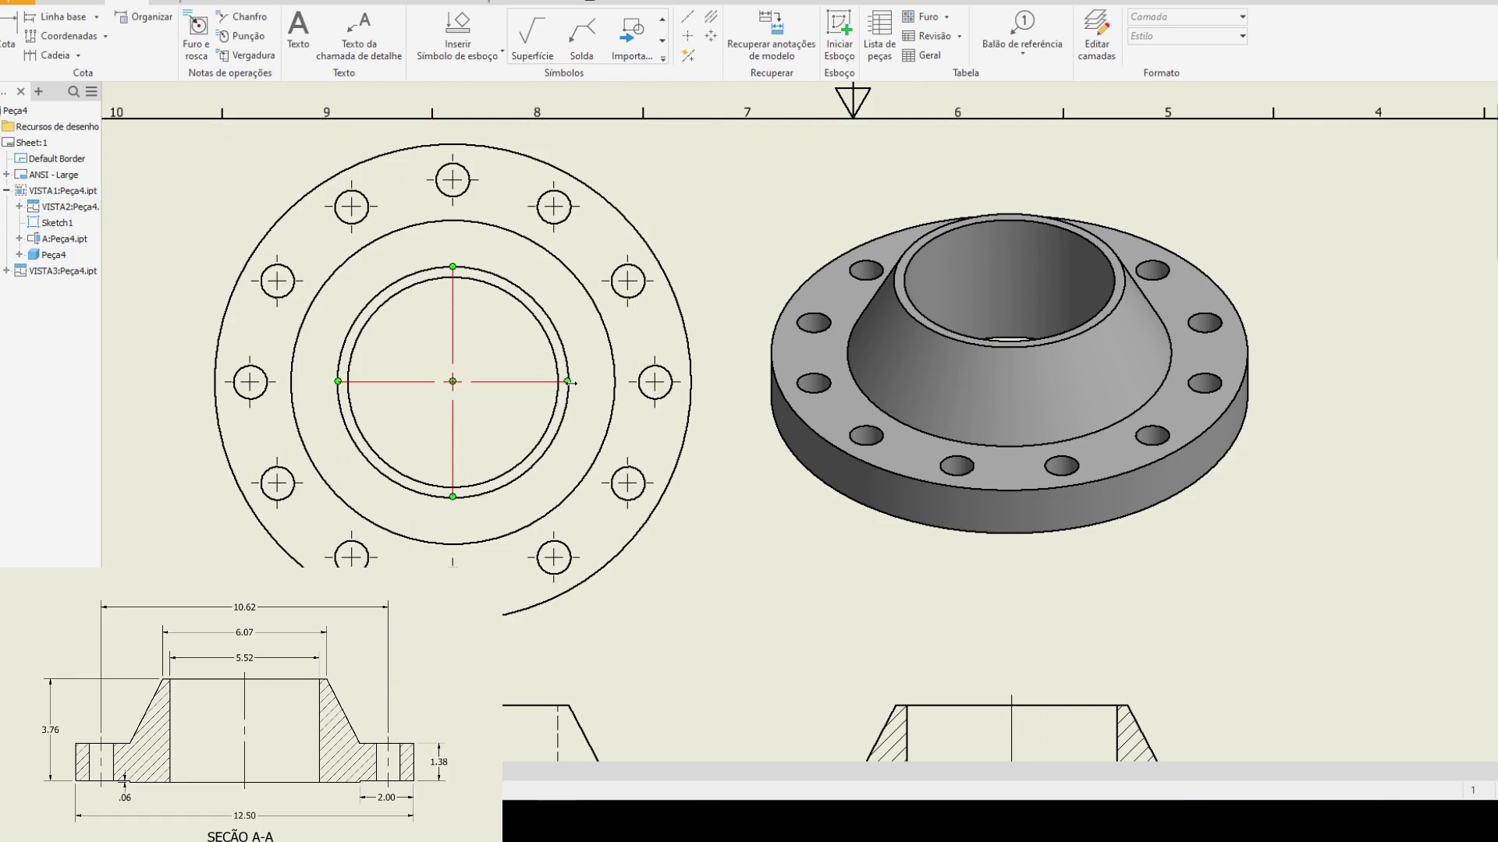
drag(568, 381, 728, 381)
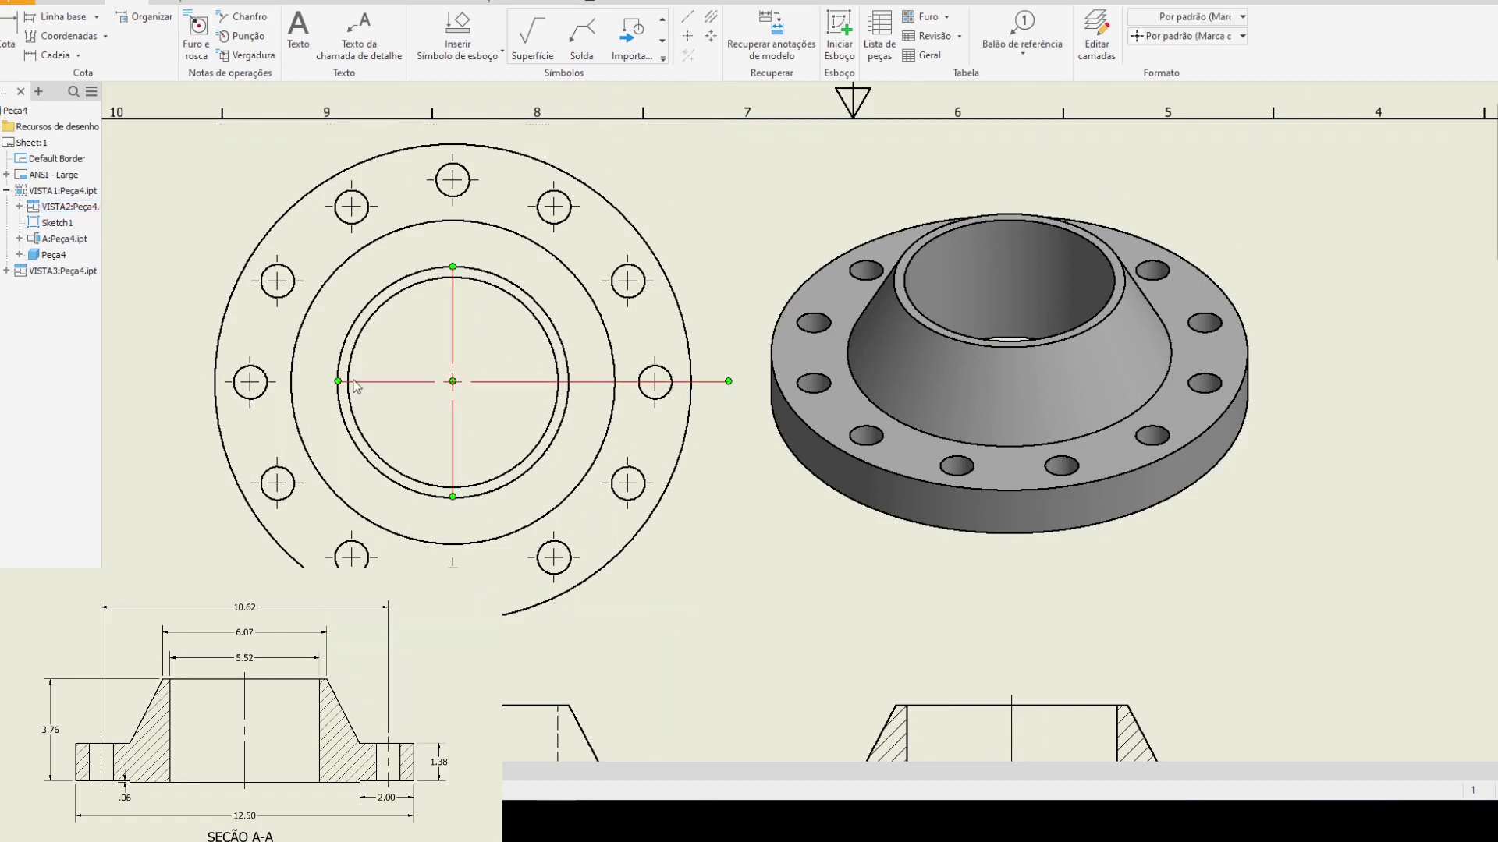
drag(338, 382, 174, 382)
key(Escape)
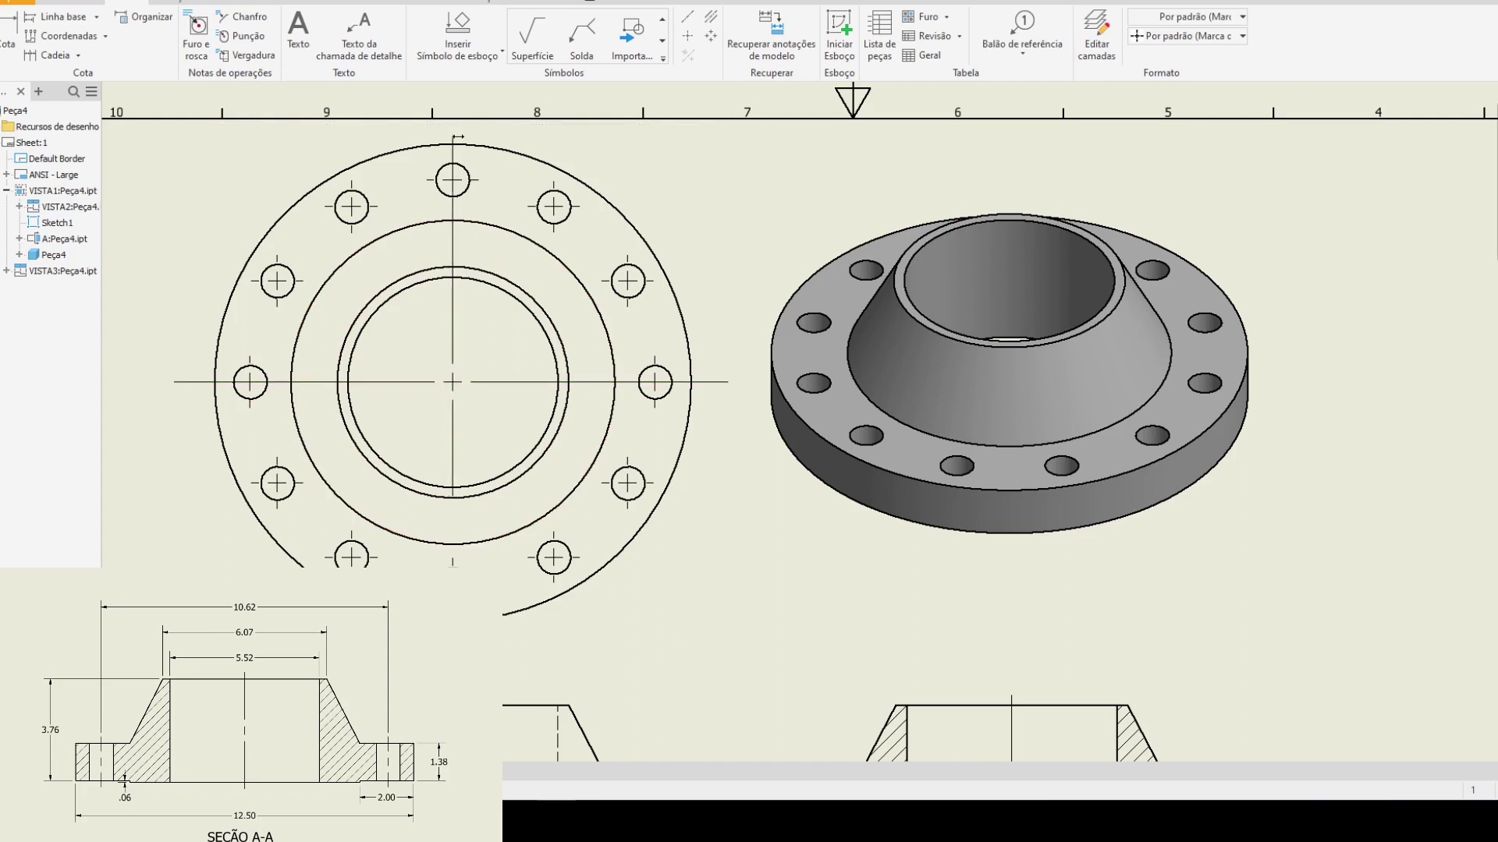
- Dimension the height of the small raised-face step on the underside of the flange in section A-A
middle_drag(241, 759, 232, 371)
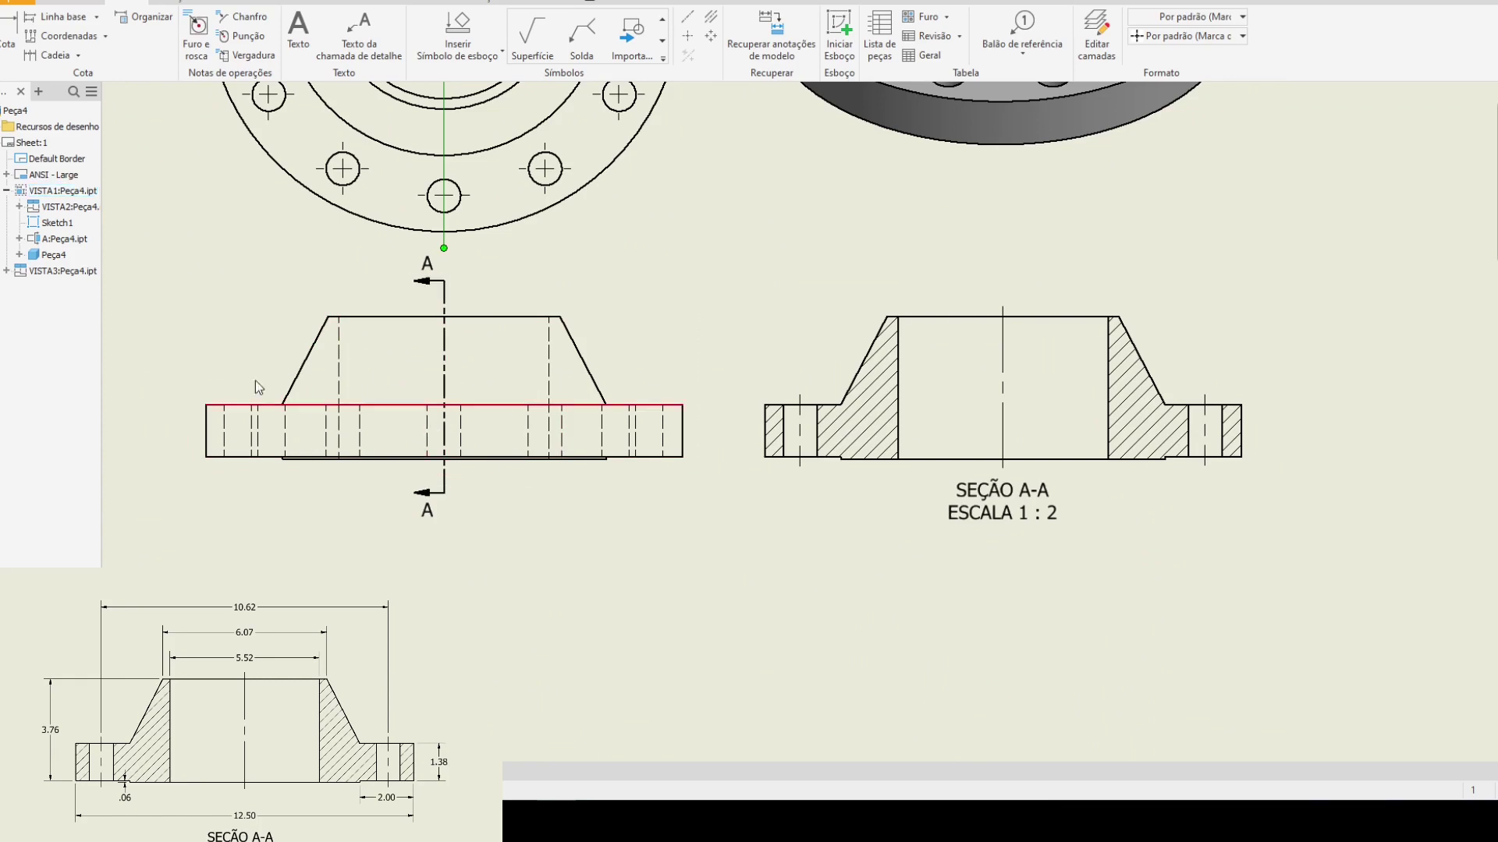
middle_drag(654, 511, 310, 513)
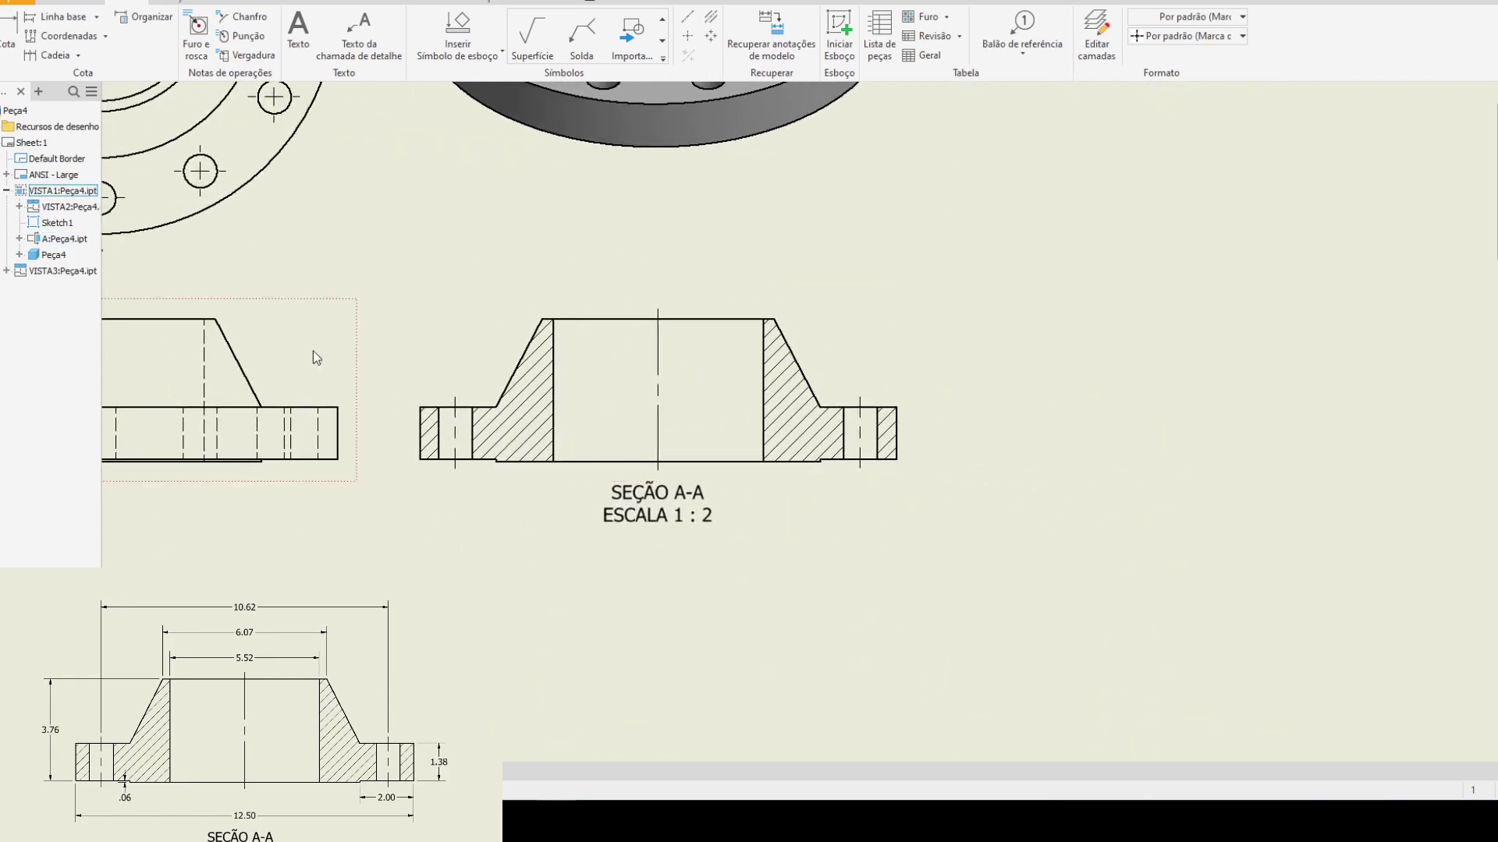
middle_drag(803, 338, 732, 426)
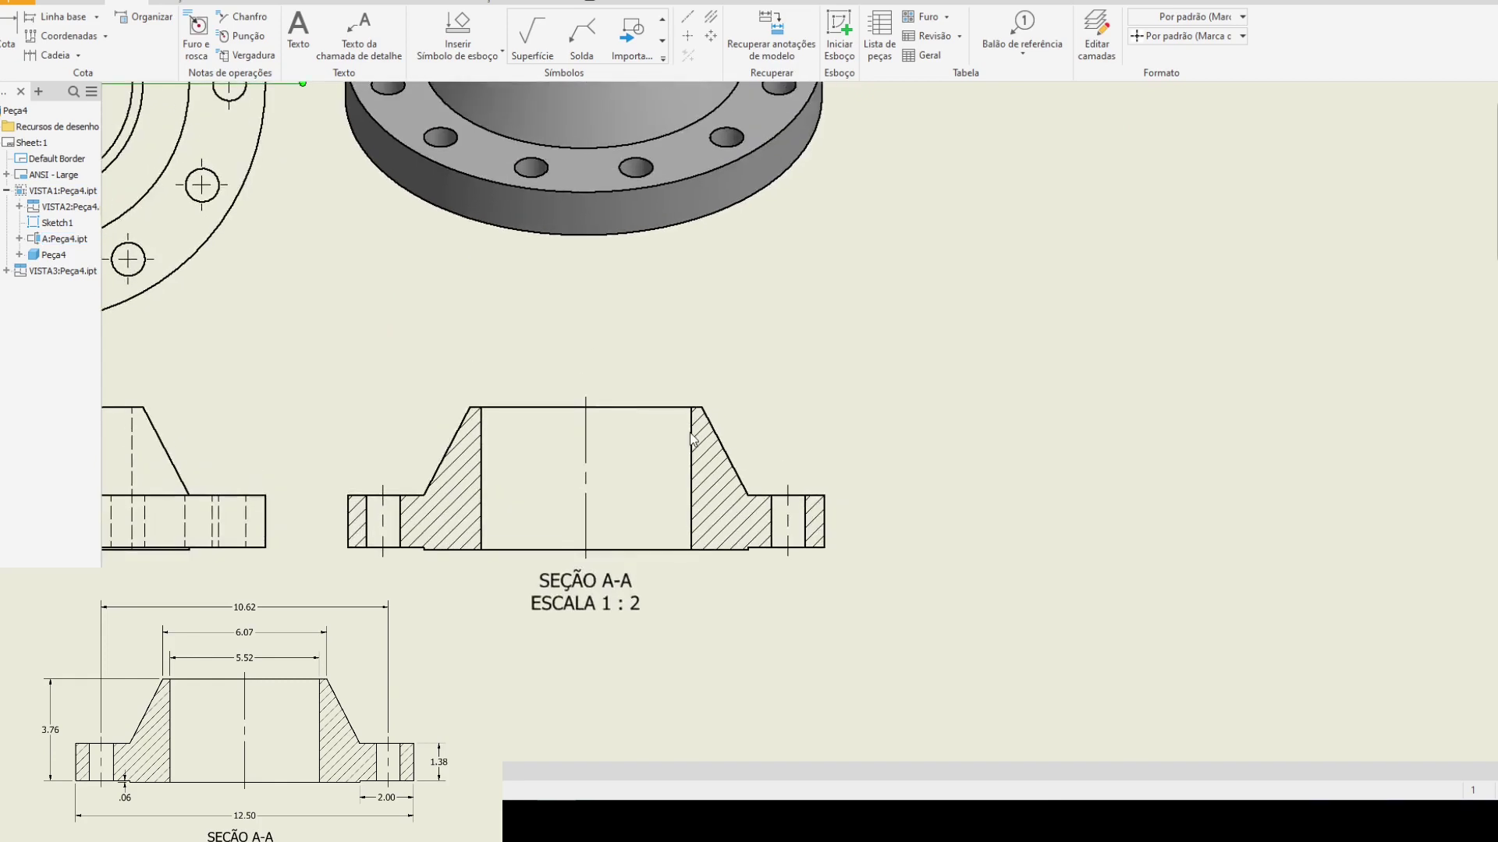
scroll(491, 432, up, 2)
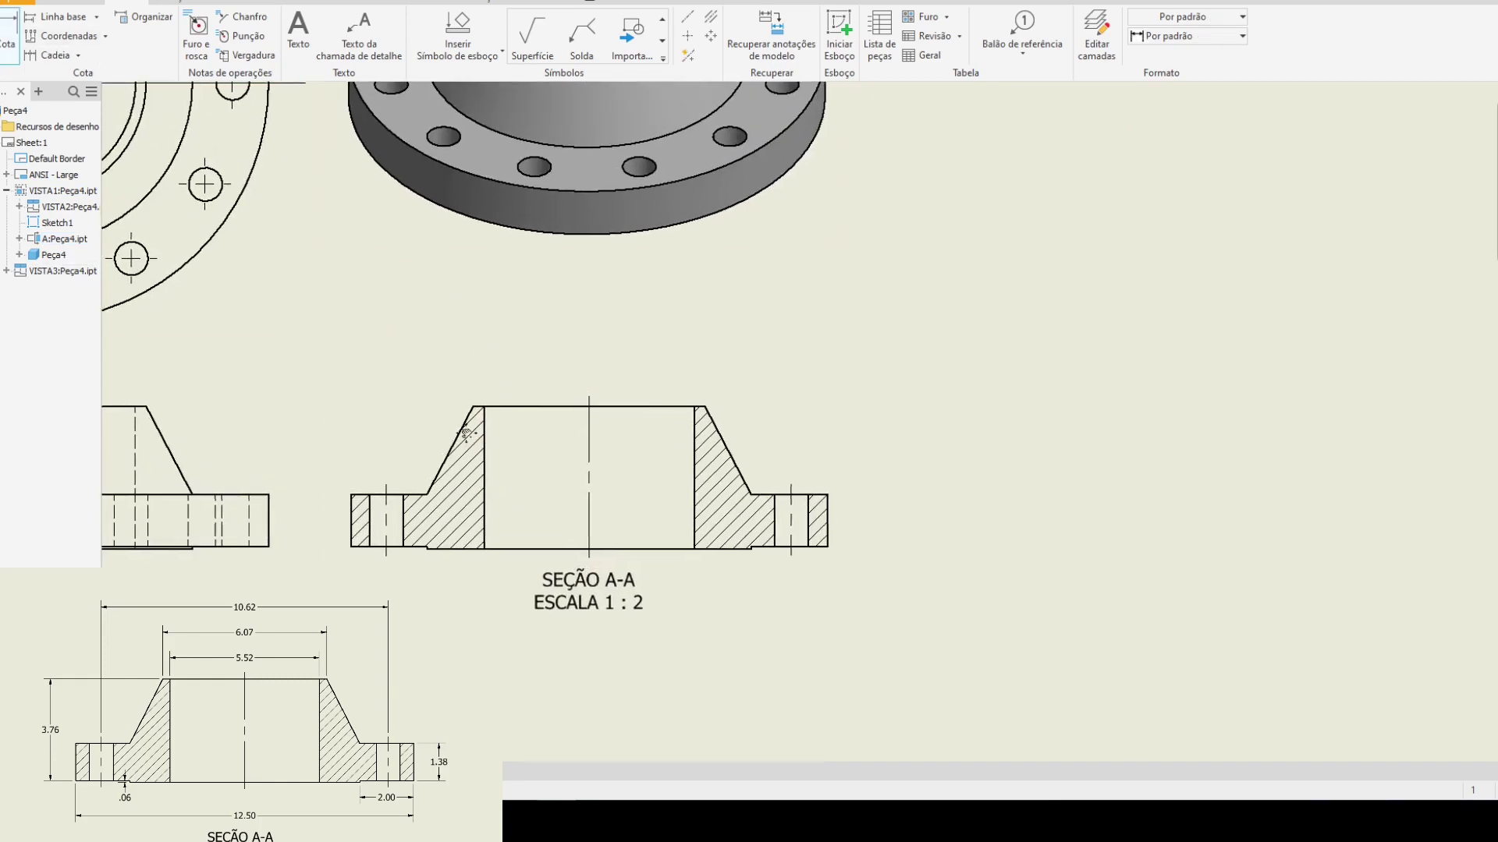
middle_drag(587, 425, 587, 349)
click(525, 492)
click(513, 487)
click(513, 532)
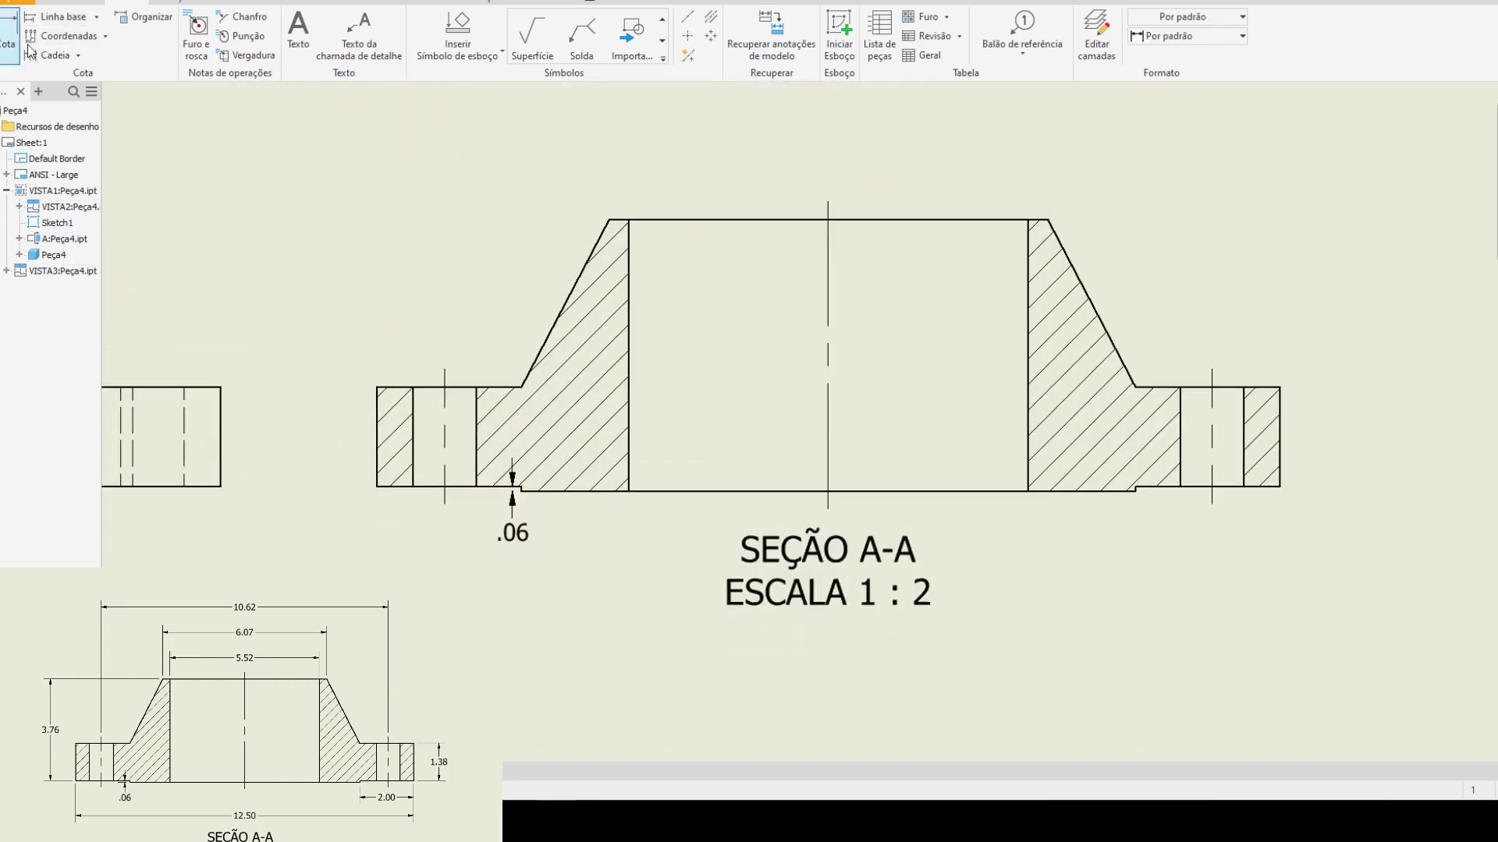
- Dimension the rim's width from its outer edge to the hub base, and the flange thickness, in section A-A
click(506, 388)
click(388, 388)
click(448, 291)
click(377, 437)
click(343, 437)
middle_drag(720, 234, 485, 285)
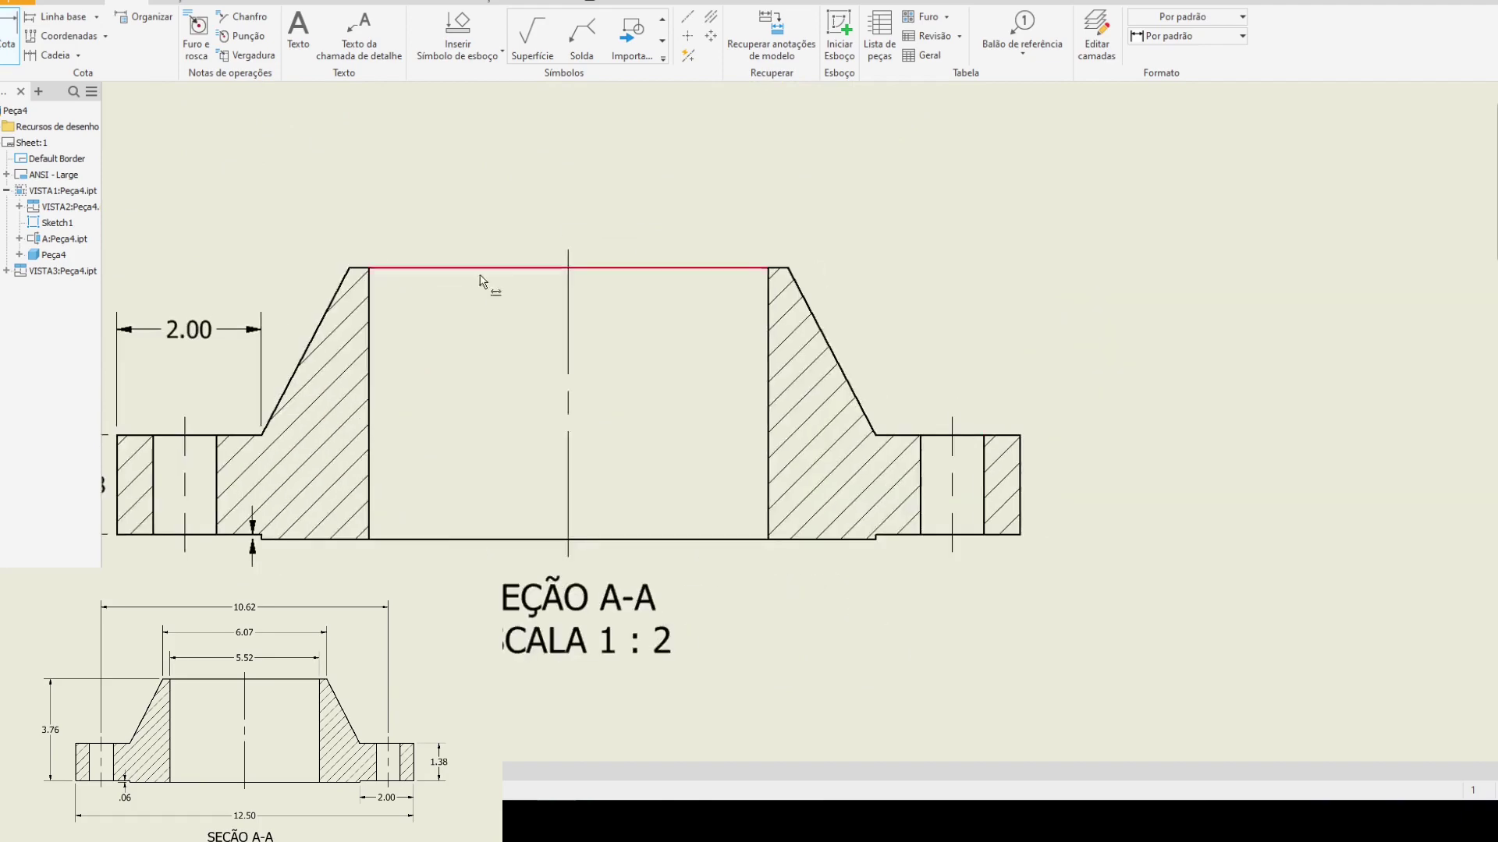
- Dimension the bolt-hole axis spacing below section A-A and the distance from the central axis to a bolt-hole axis above it
middle_drag(239, 377, 403, 507)
scroll(375, 559, down, 1)
scroll(1004, 442, up, 1)
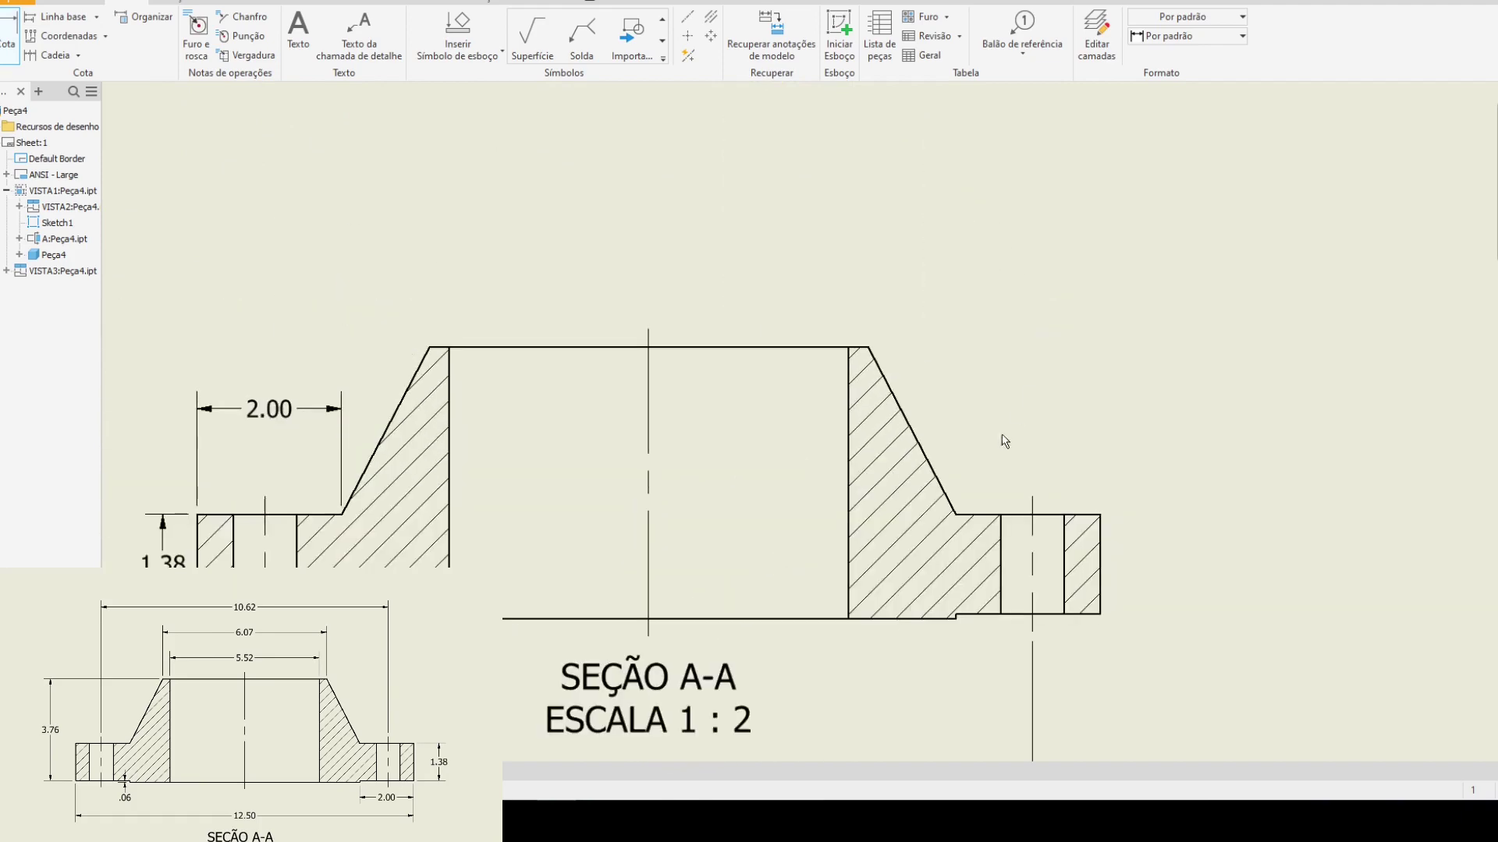
click(649, 343)
click(1032, 506)
click(897, 219)
scroll(1157, 518, down, 2)
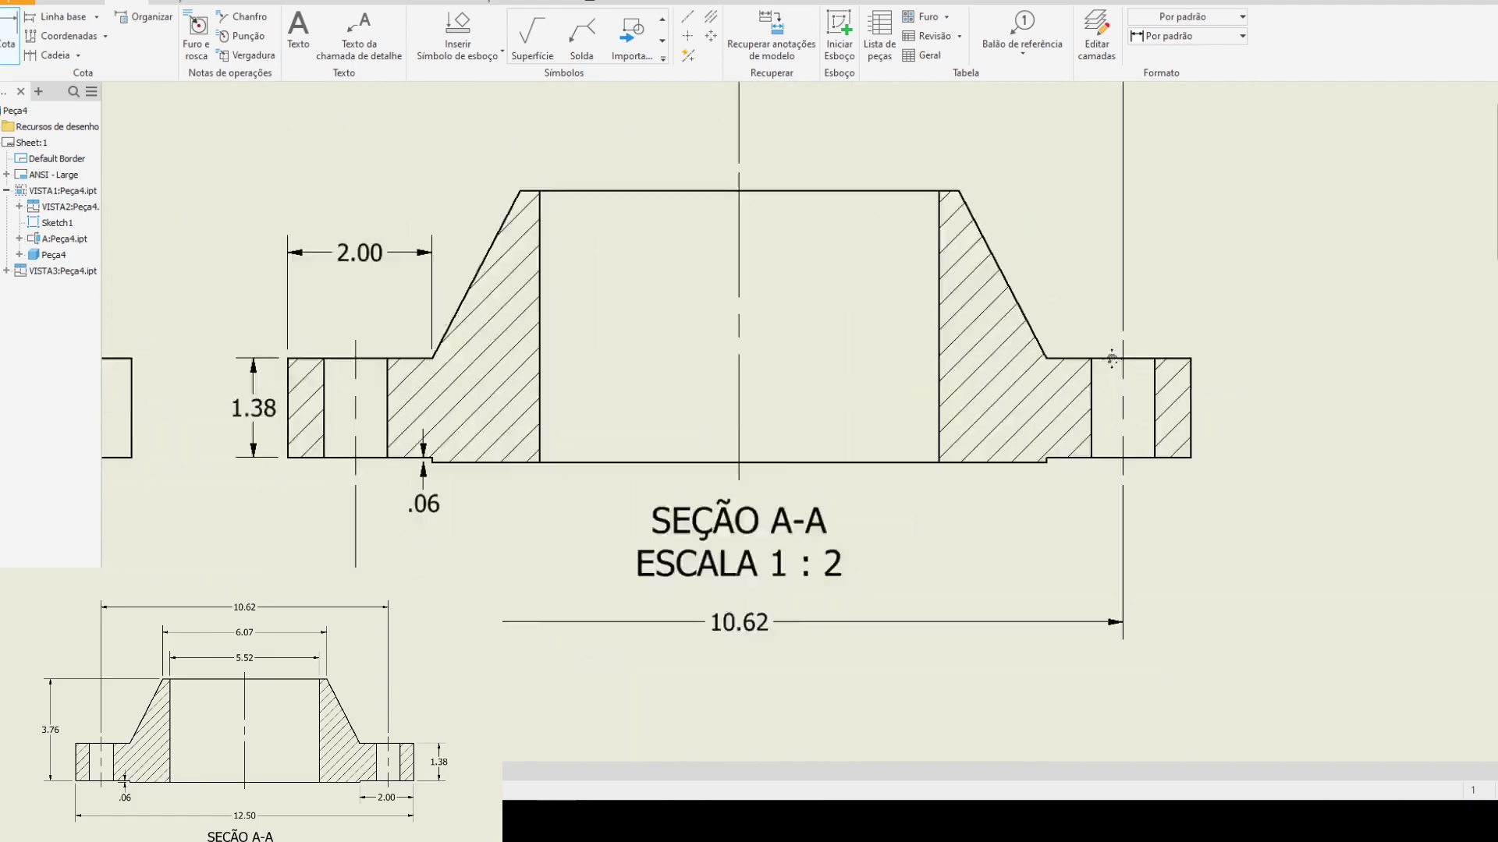
- Dimension the hub's outer width at its upper end and the central bore's width in section A-A
click(787, 413)
click(477, 413)
click(632, 338)
click(749, 437)
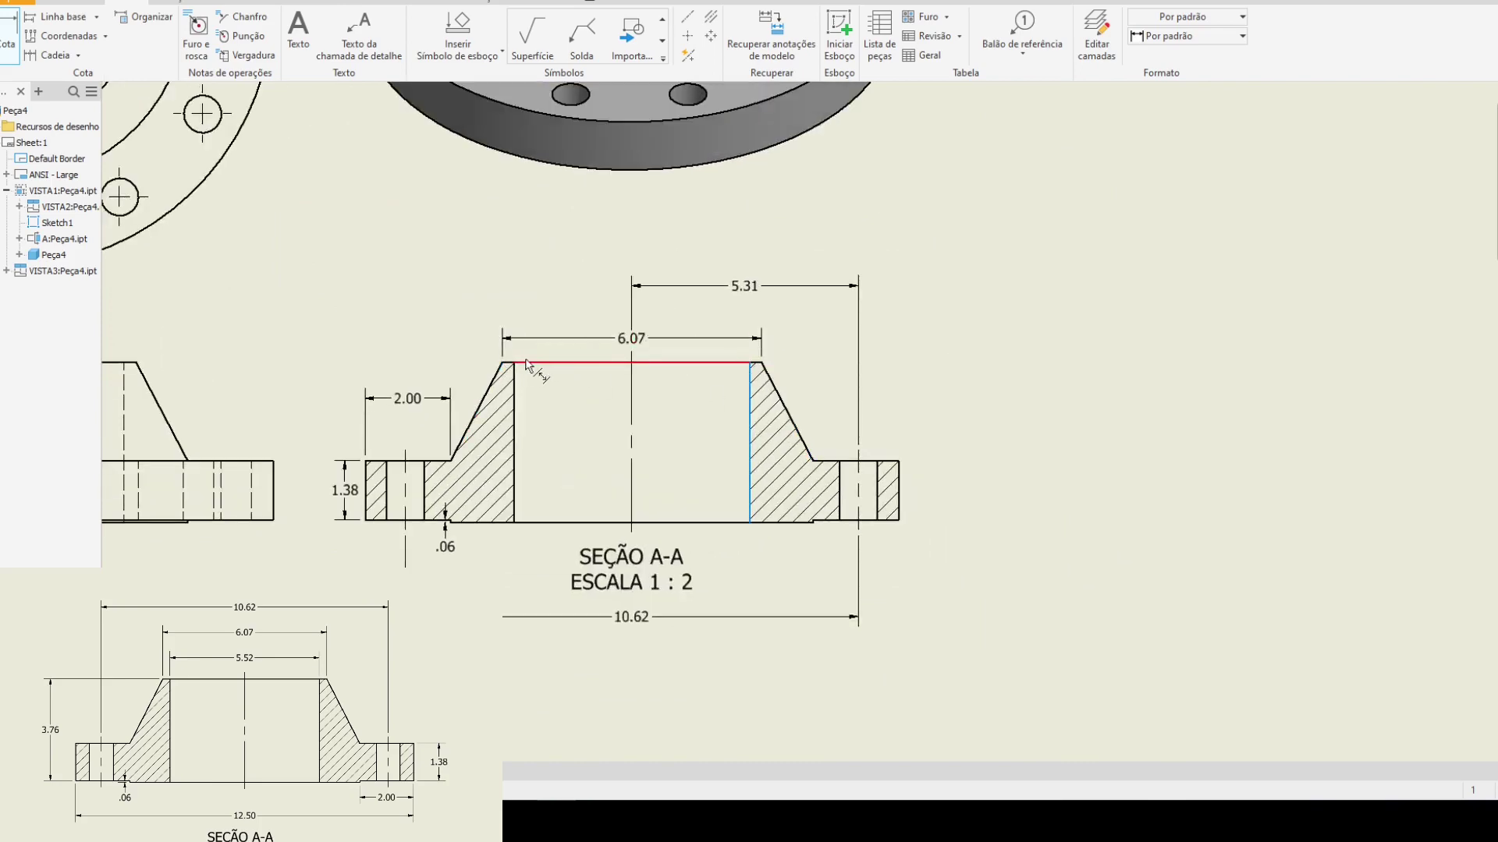
click(514, 437)
click(631, 379)
scroll(973, 384, down, 1)
scroll(863, 227, up, 1)
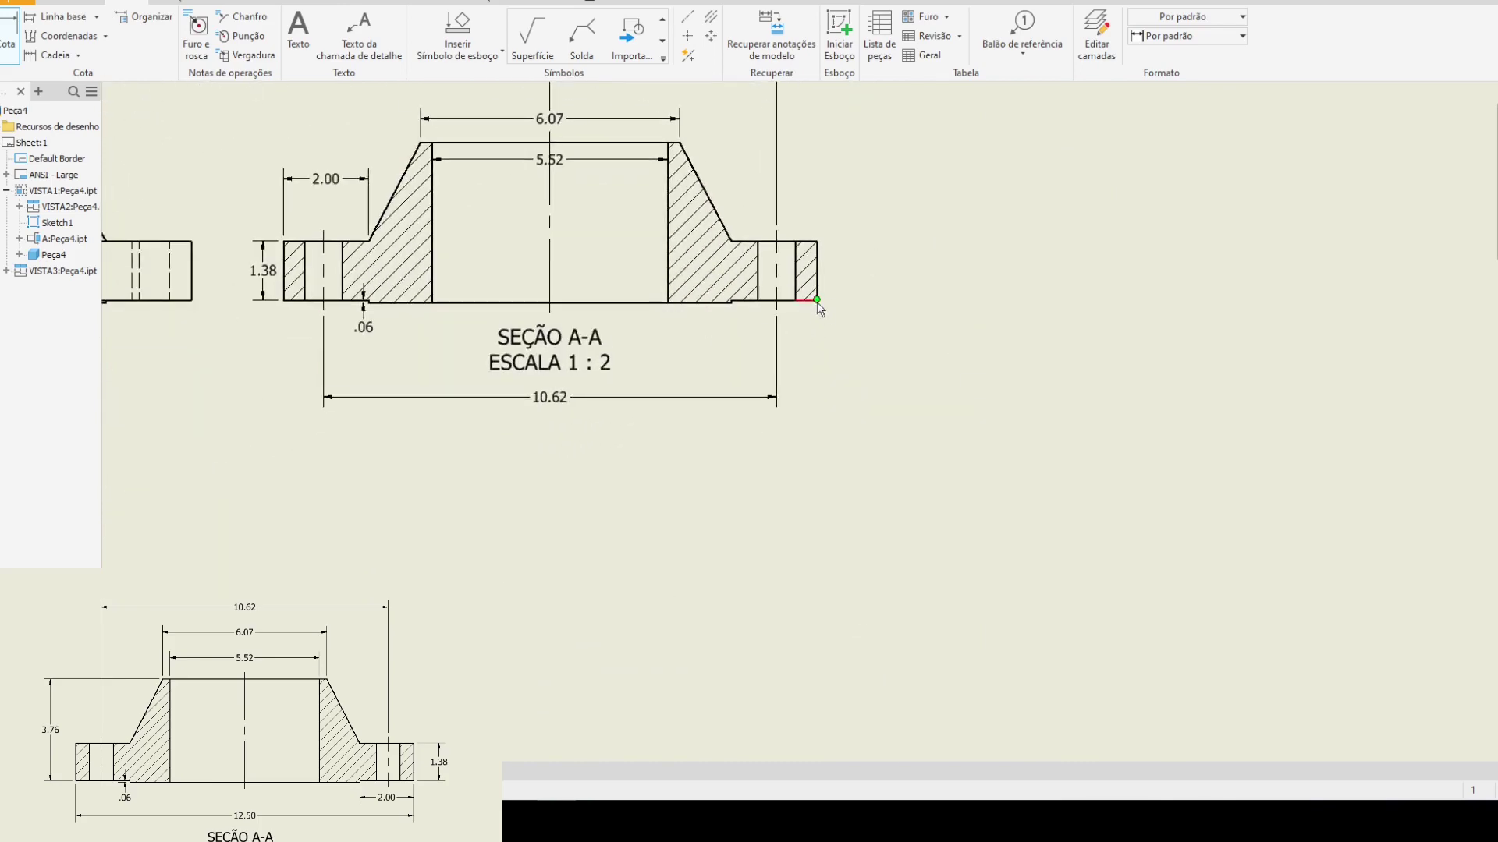
- Dimension the flange's overall width below section A-A and move the section's label beneath the dimensions
scroll(781, 339, down, 2)
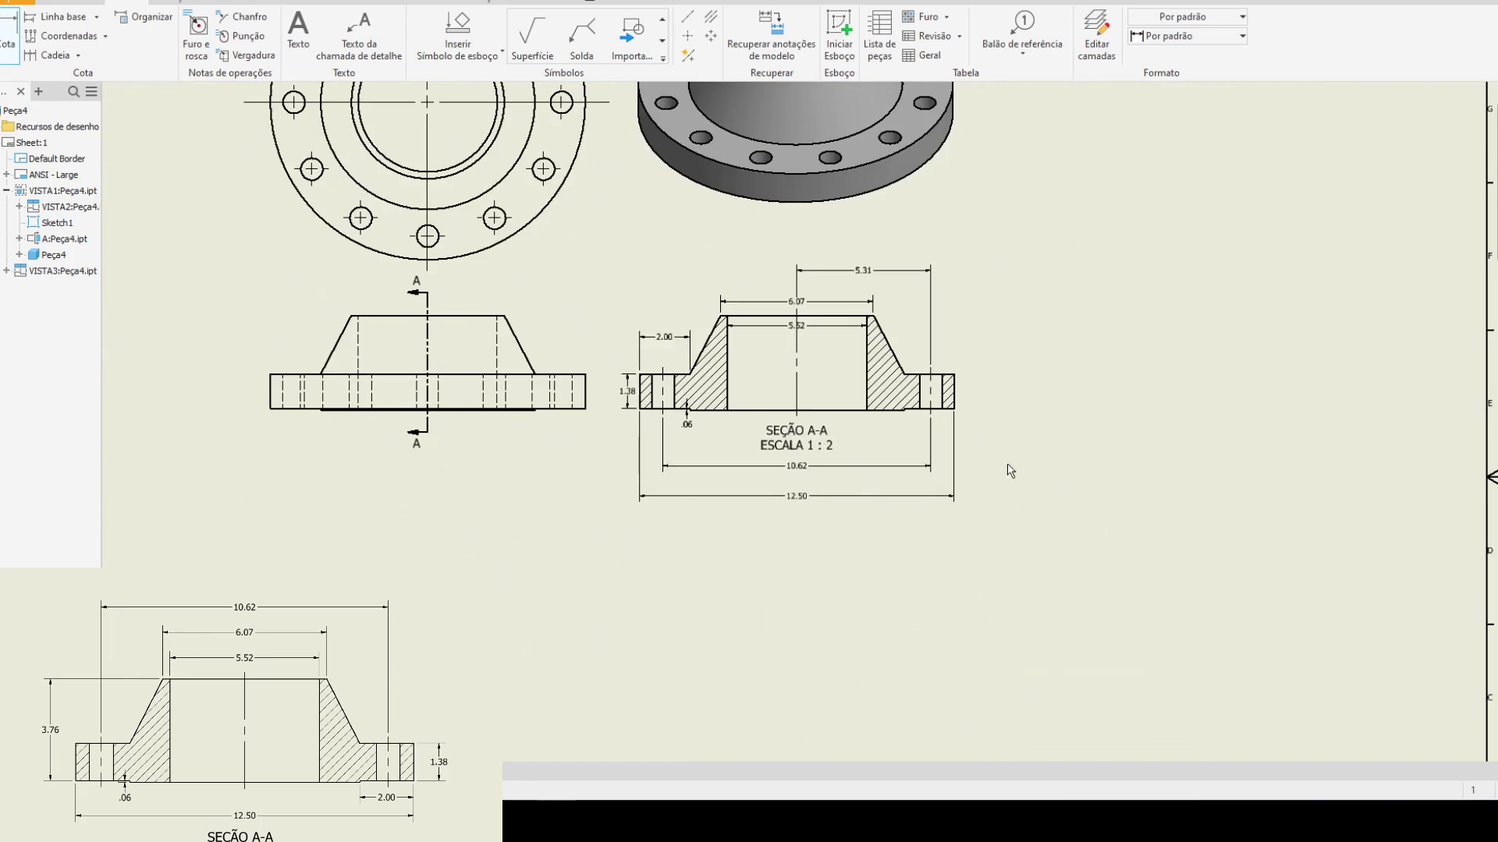
middle_drag(998, 466, 1039, 571)
key(Escape)
mouse_move(847, 551)
mouse_down()
mouse_move(864, 615)
mouse_move(848, 641)
mouse_up()
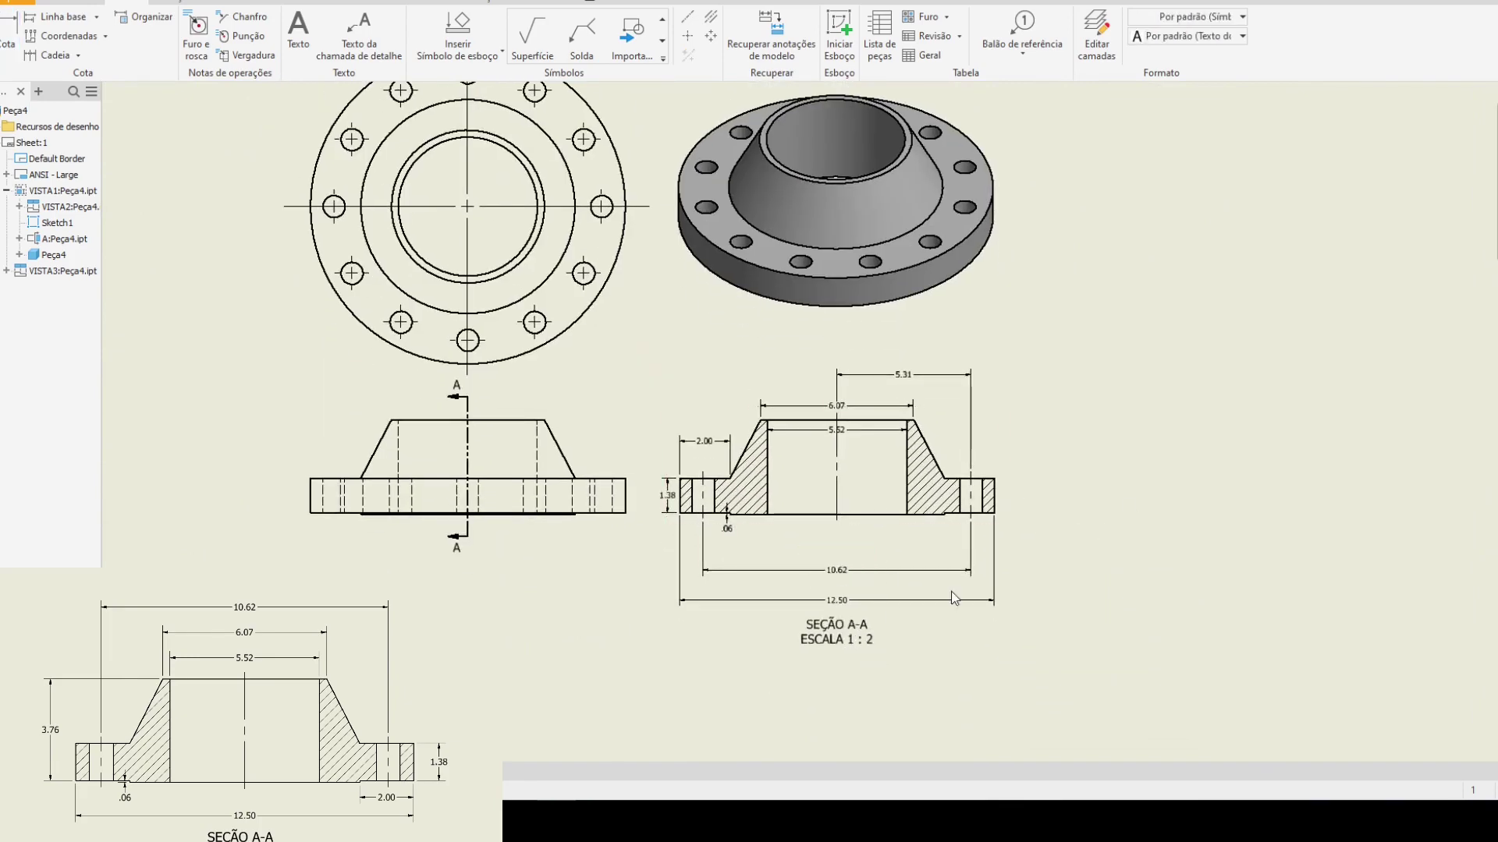
middle_drag(1106, 517, 1032, 387)
mouse_move(830, 206)
middle_down()
mouse_move(611, 184)
mouse_move(797, 240)
middle_up()
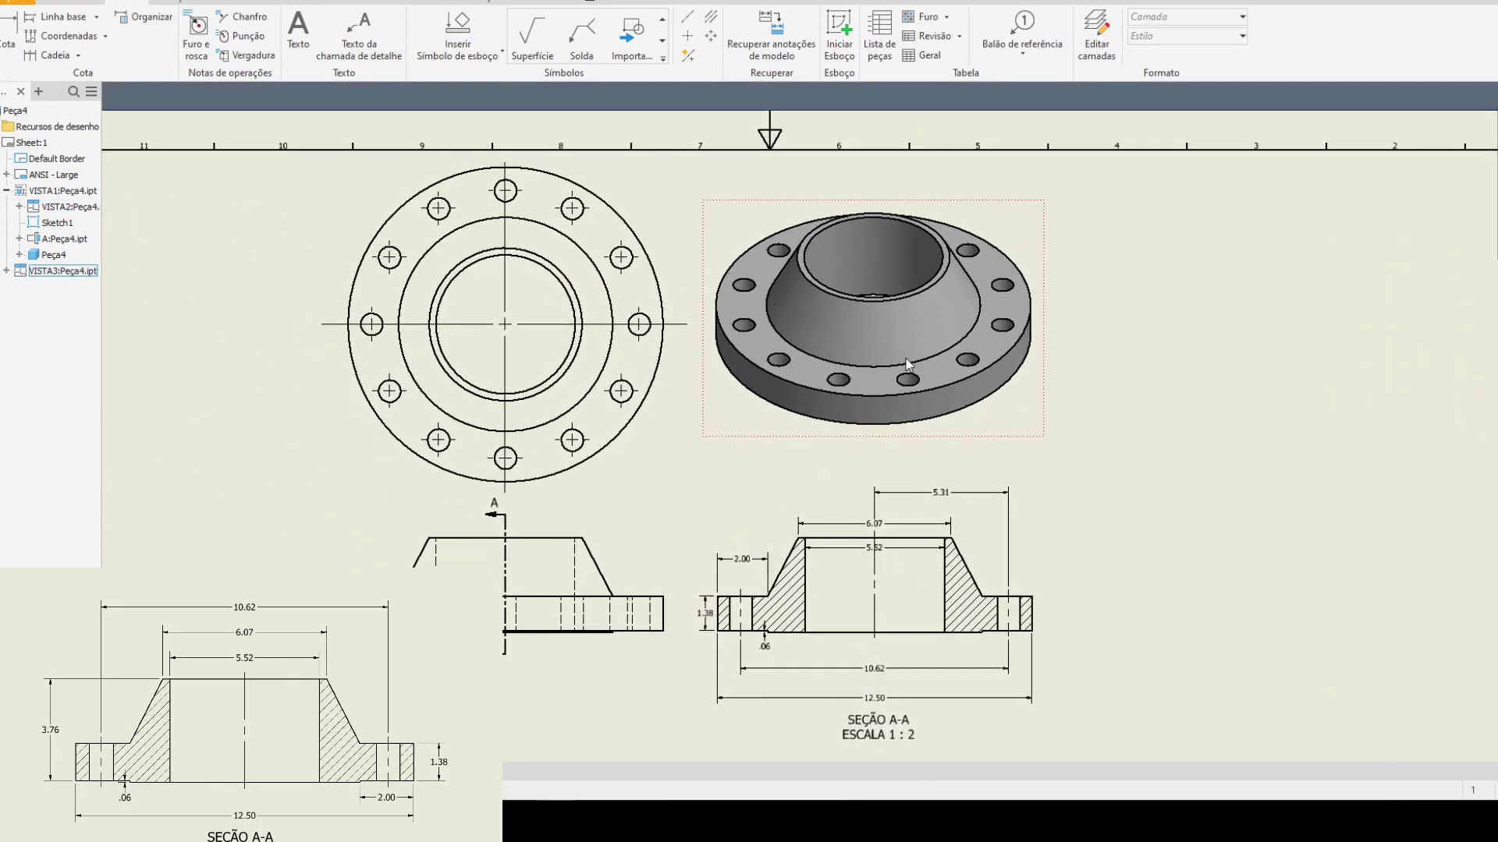
click(524, 251)
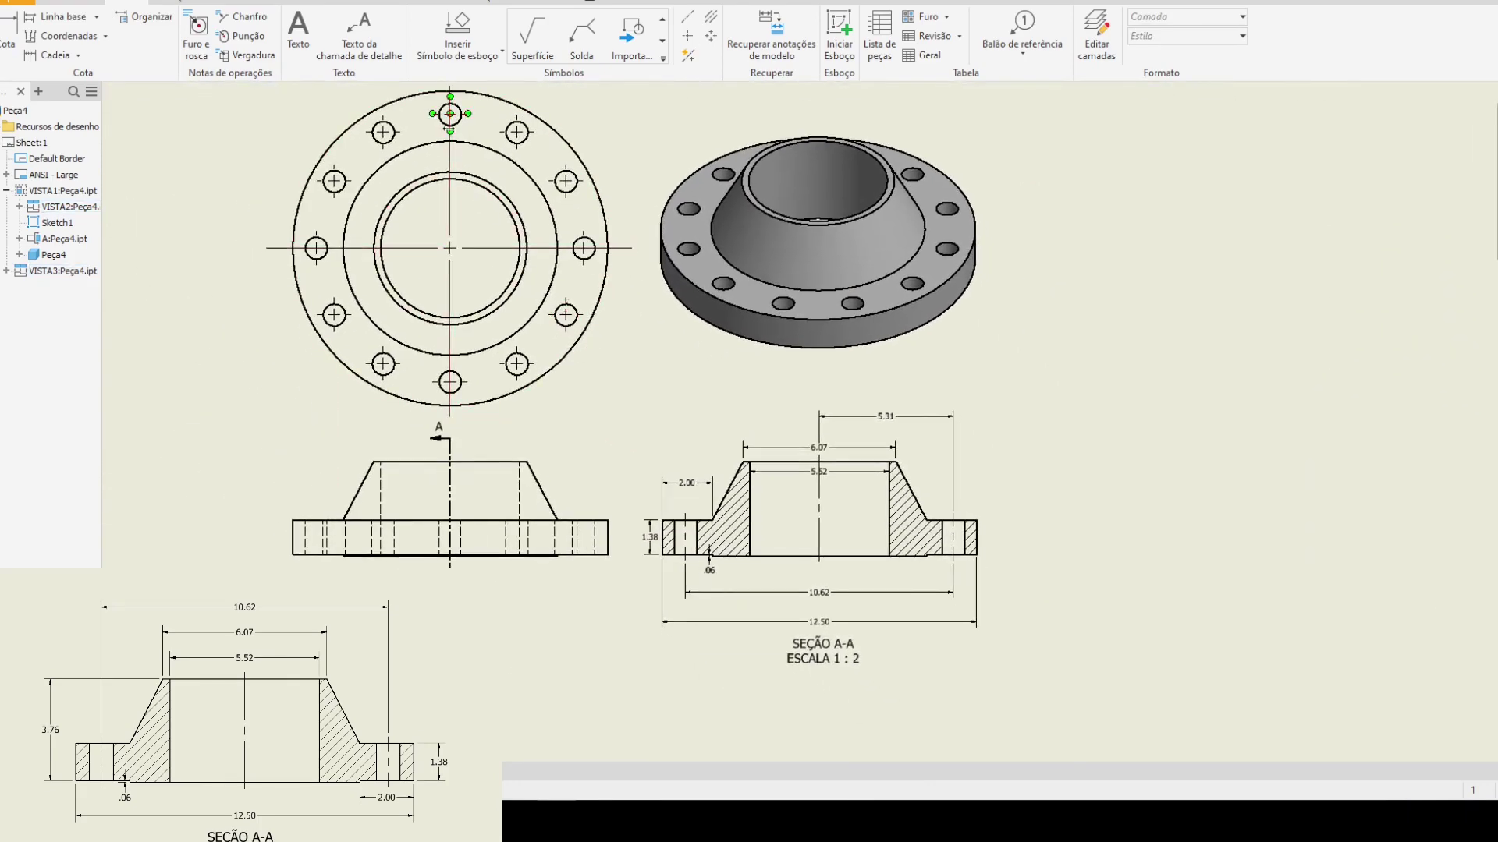
key(Escape)
scroll(830, 513, up, 2)
key(Home)
middle_drag(928, 414, 835, 474)
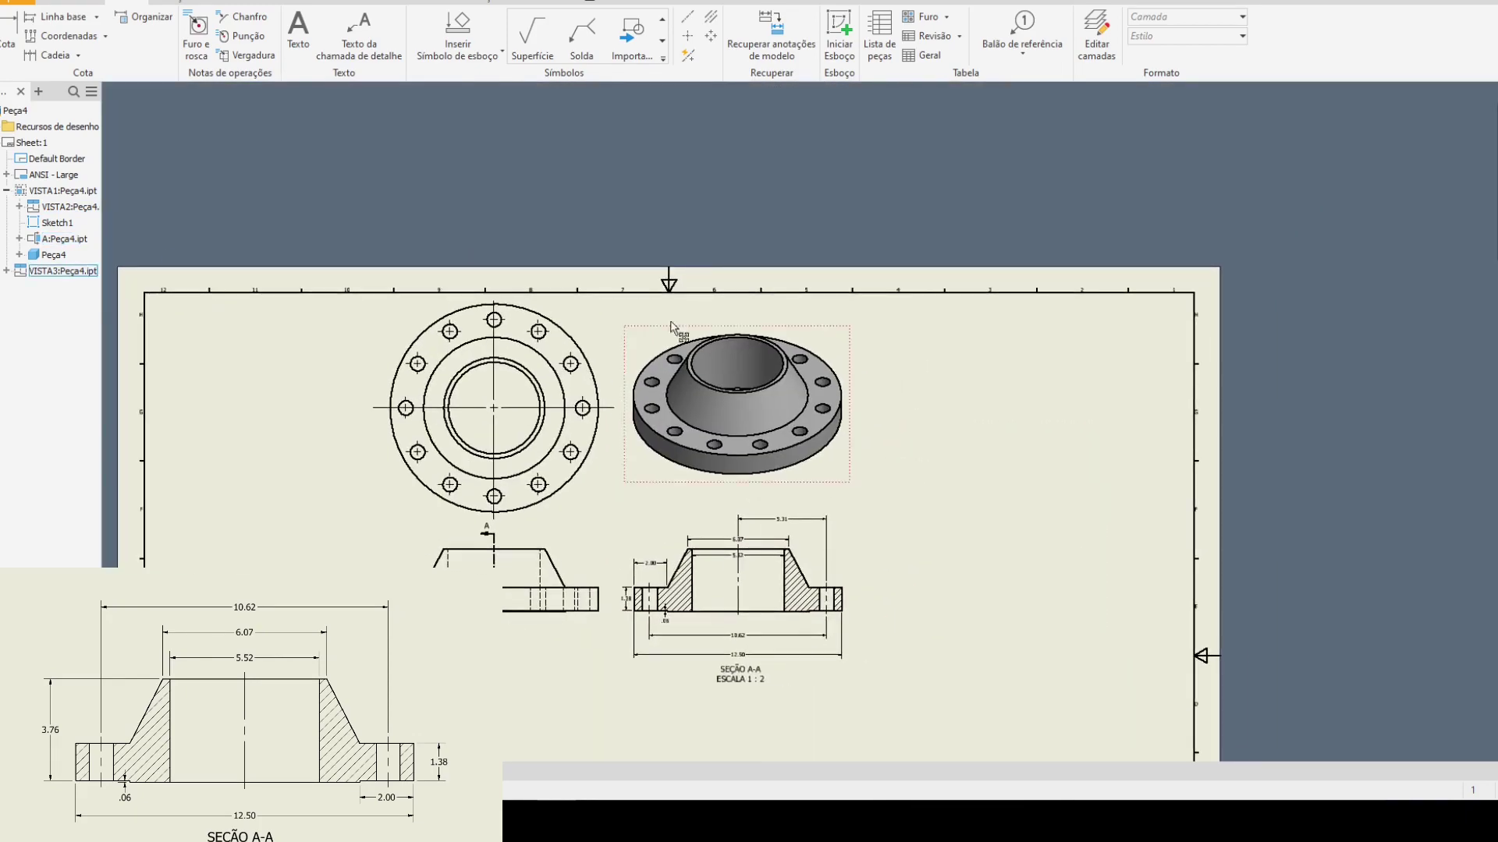